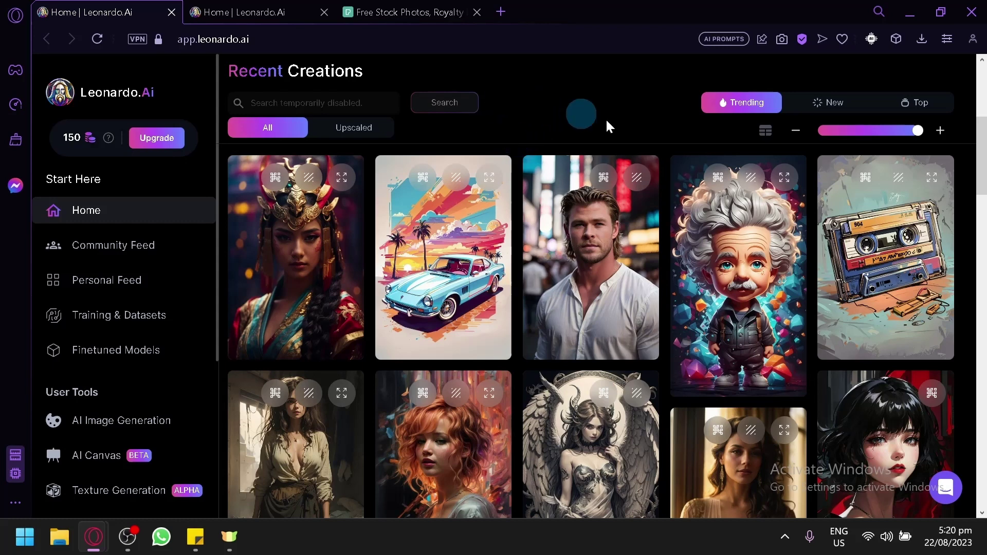
Step: Examine the trending images and their prompt previews up close in the Recent Creations gallery
{"action": "scroll", "coordinate": [605, 120], "scroll_direction": "down", "scroll_amount": 2}
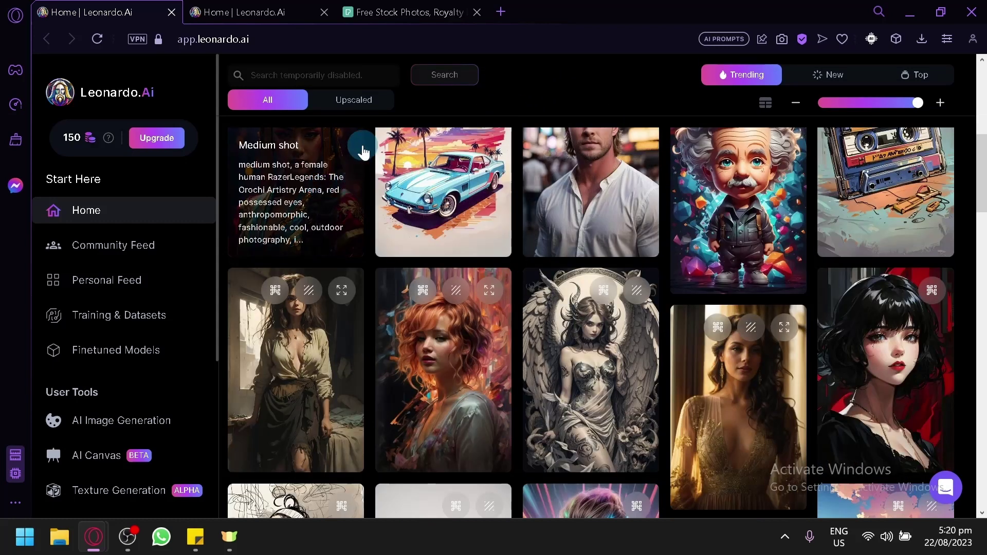
{"action": "scroll", "coordinate": [363, 153], "scroll_direction": "up", "scroll_amount": 3}
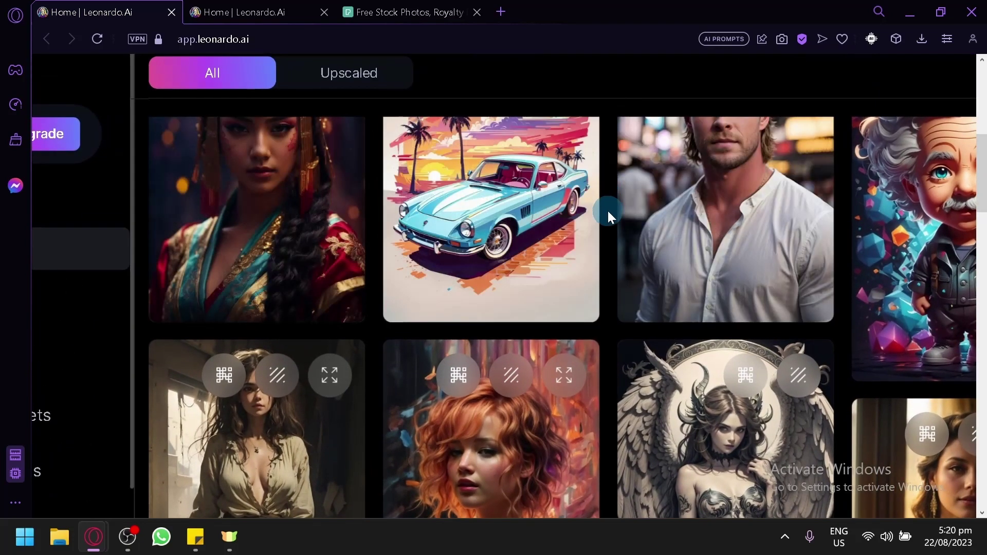
{"action": "scroll", "coordinate": [606, 212], "scroll_direction": "up", "scroll_amount": 1}
{"action": "scroll", "coordinate": [702, 260], "scroll_direction": "down", "scroll_amount": 1}
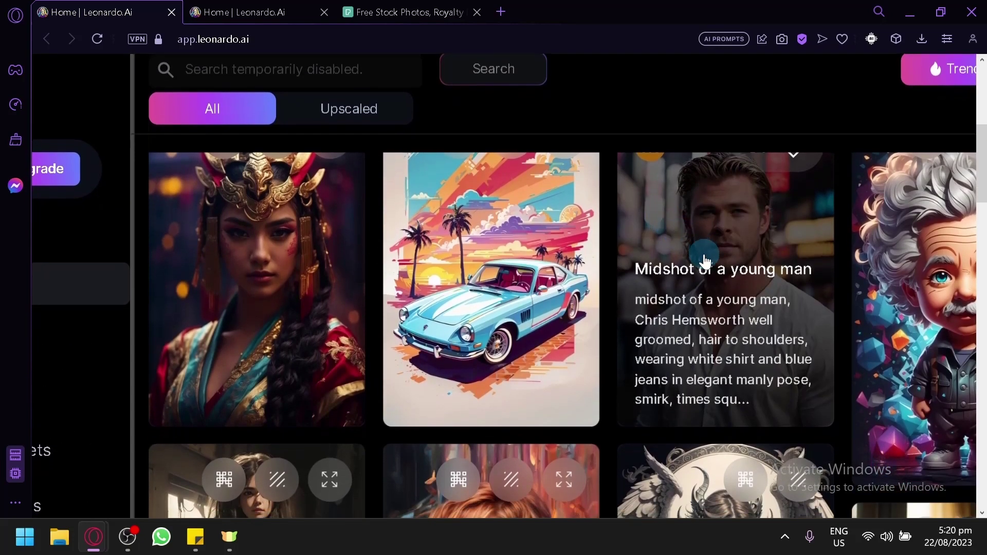
{"action": "scroll", "coordinate": [701, 260], "scroll_direction": "right", "scroll_amount": 5}
{"action": "scroll", "coordinate": [704, 262], "scroll_direction": "right", "scroll_amount": 3}
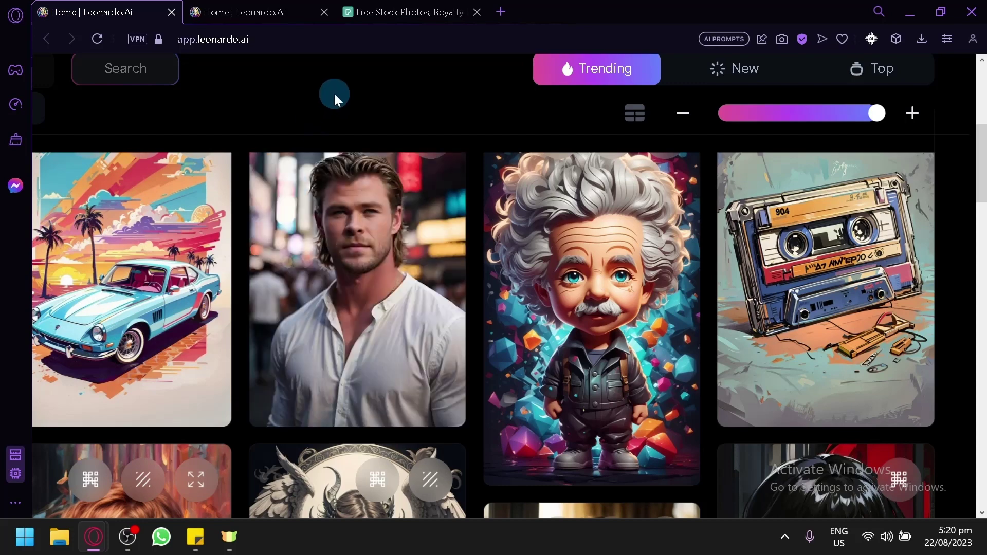
{"action": "scroll", "coordinate": [334, 93], "scroll_direction": "up", "scroll_amount": 3}
{"action": "scroll", "coordinate": [335, 94], "scroll_direction": "down", "scroll_amount": 2}
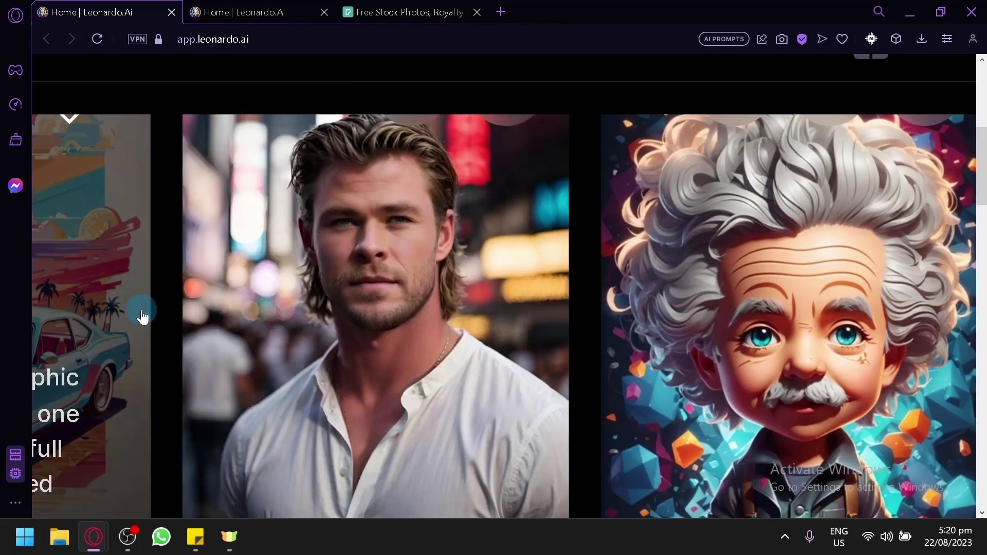
{"action": "scroll", "coordinate": [142, 311], "scroll_direction": "down", "scroll_amount": 5}
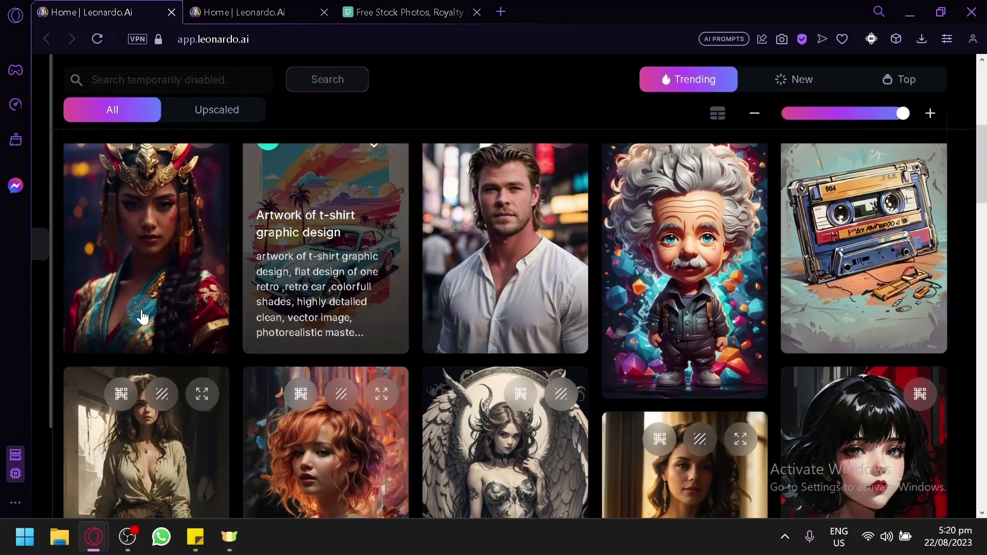
{"action": "scroll", "coordinate": [248, 296], "scroll_direction": "down", "scroll_amount": 3}
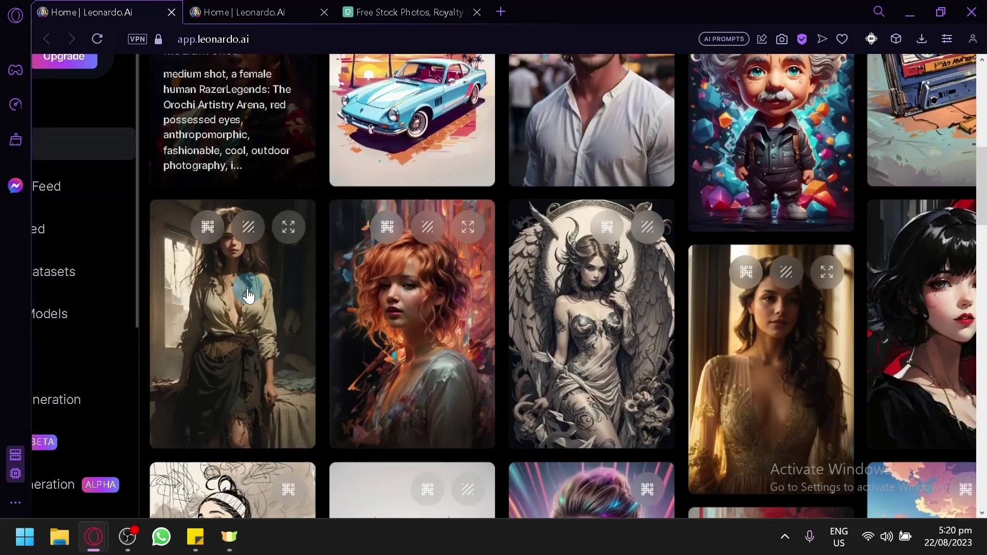
{"action": "scroll", "coordinate": [216, 283], "scroll_direction": "up", "scroll_amount": 5}
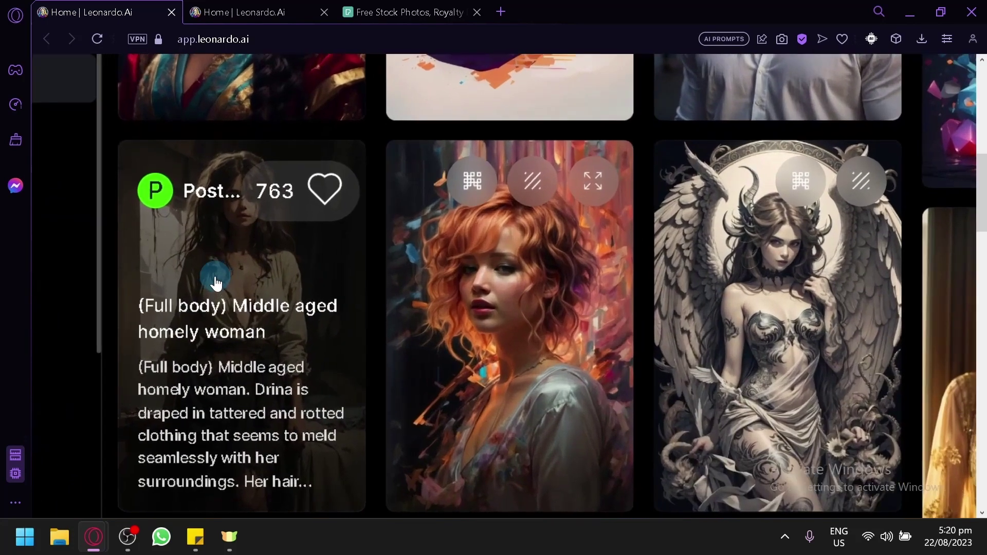
{"action": "scroll", "coordinate": [216, 283], "scroll_direction": "up", "scroll_amount": 2}
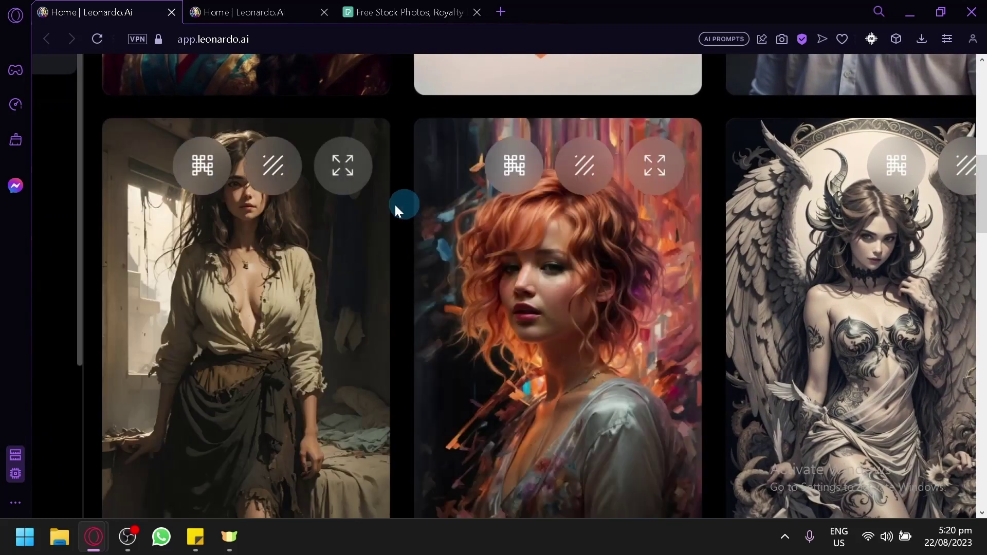
Step: View the prompt, generation settings and model of the "(Full body) Middle aged homely woman" image, and close its details
{"action": "left_click", "coordinate": [292, 240]}
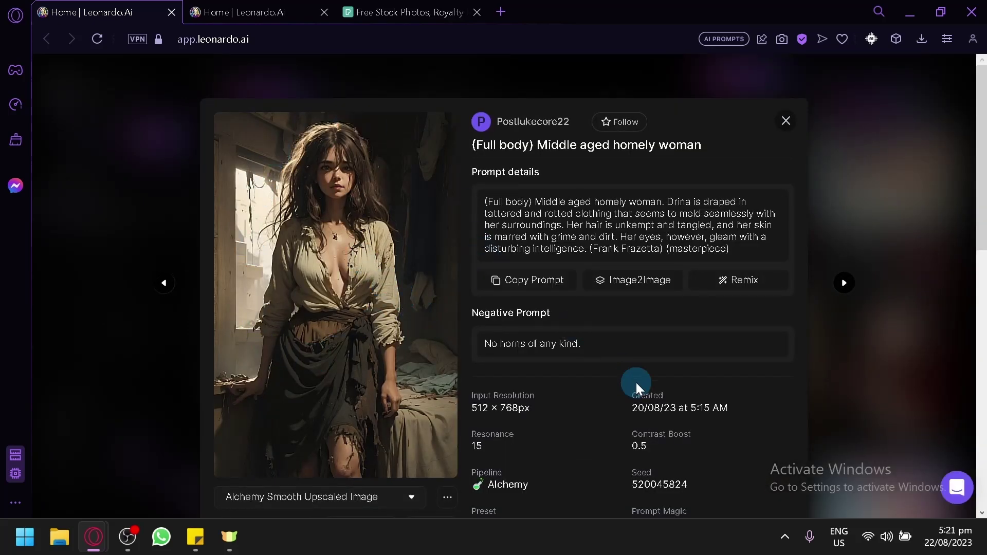
{"action": "scroll", "coordinate": [636, 382], "scroll_direction": "down", "scroll_amount": 4}
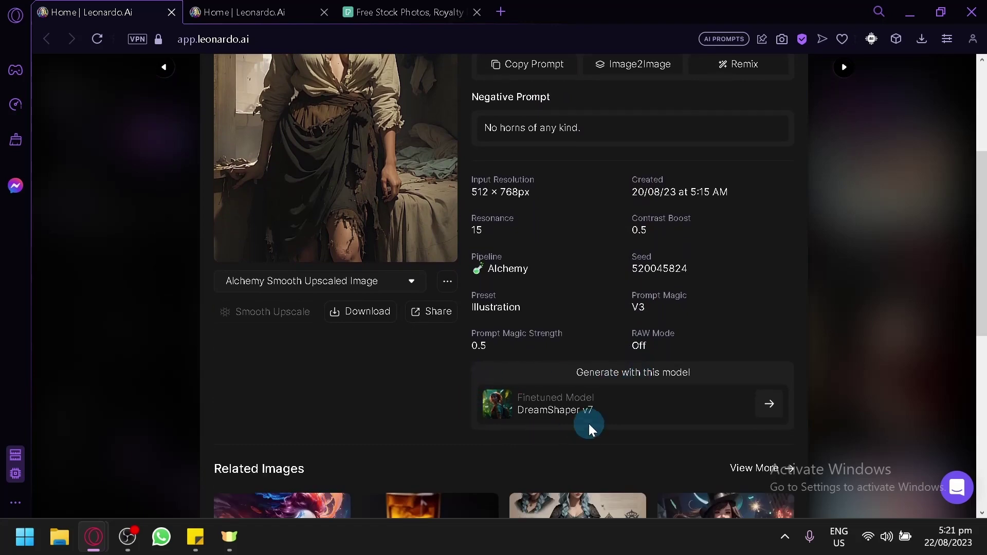
{"action": "left_click", "coordinate": [886, 340]}
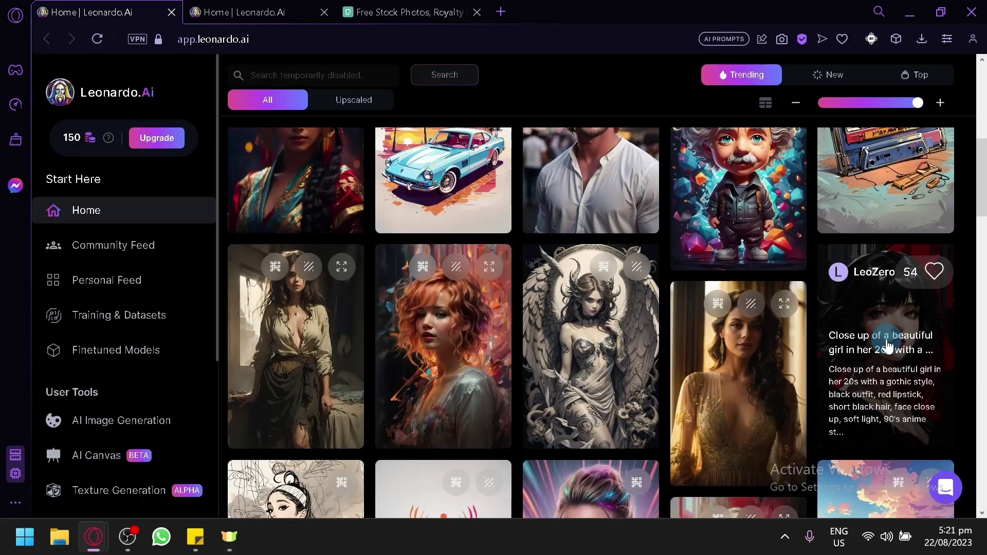
Step: Browse forward through the Featured Models until Vintage Style Photography is reached
{"action": "scroll", "coordinate": [648, 318], "scroll_direction": "up", "scroll_amount": 5}
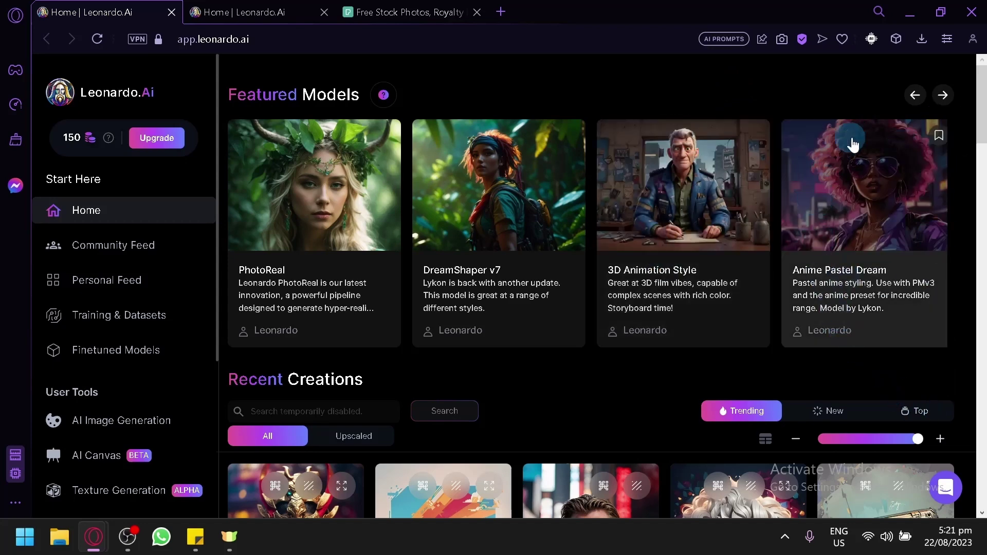
{"action": "left_click", "coordinate": [946, 96]}
{"action": "left_click", "coordinate": [949, 96]}
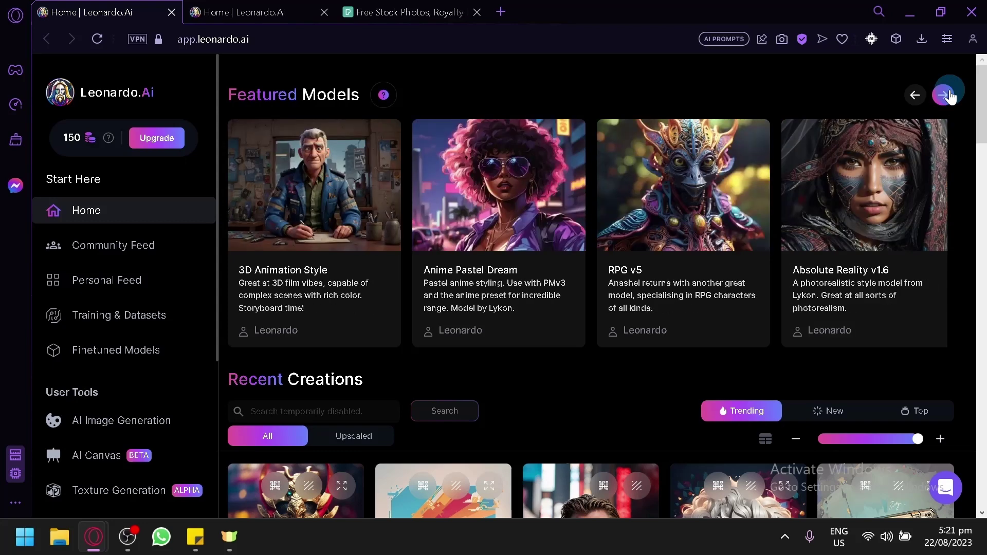
{"action": "left_click", "coordinate": [949, 95]}
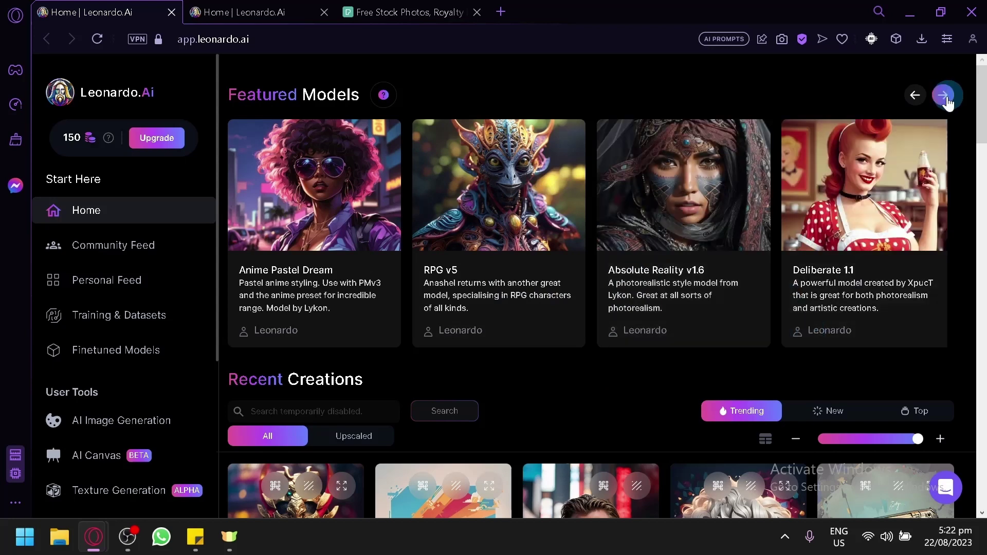
{"action": "left_click", "coordinate": [945, 96]}
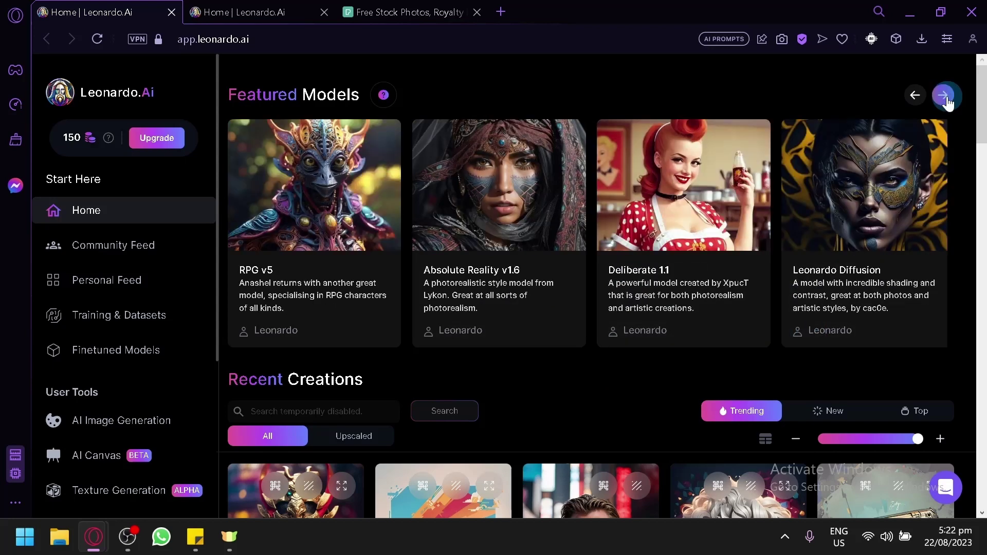
{"action": "left_click", "coordinate": [945, 96]}
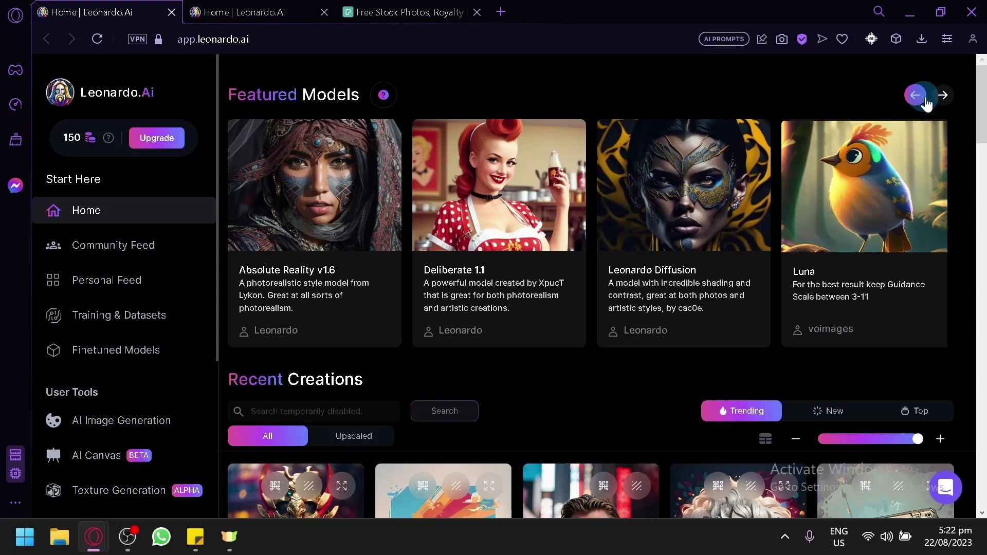
{"action": "left_click", "coordinate": [943, 95]}
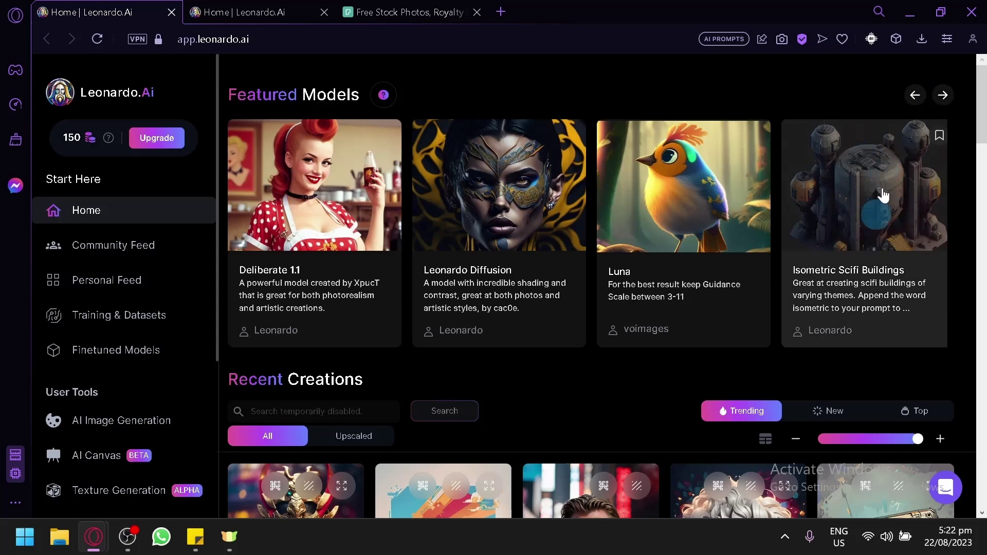
{"action": "left_click", "coordinate": [942, 93]}
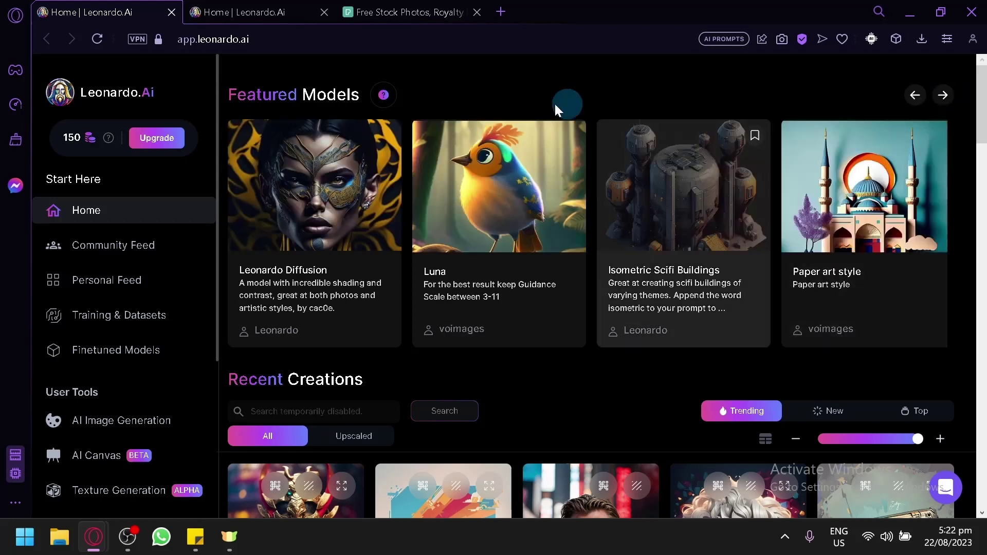
{"action": "left_click", "coordinate": [943, 95]}
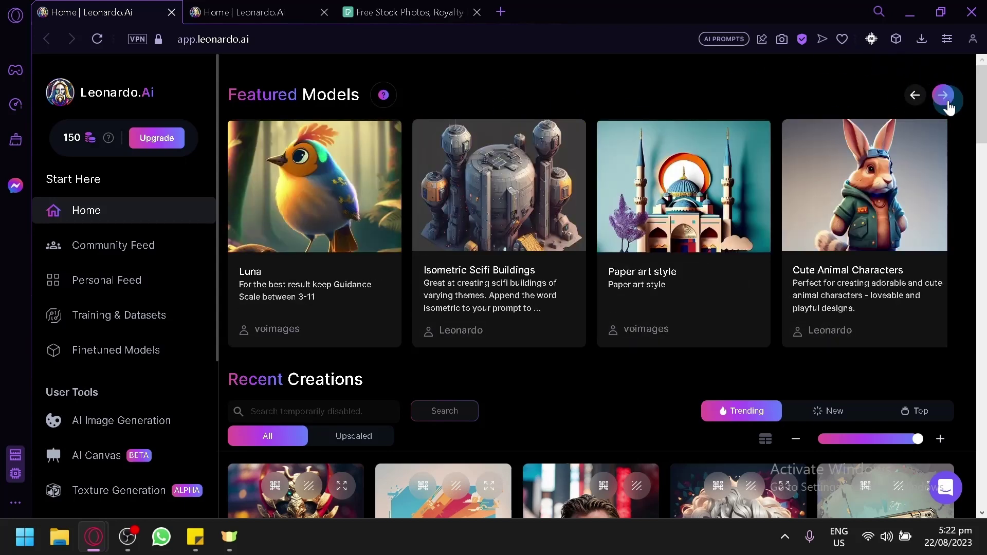
{"action": "left_click", "coordinate": [942, 95]}
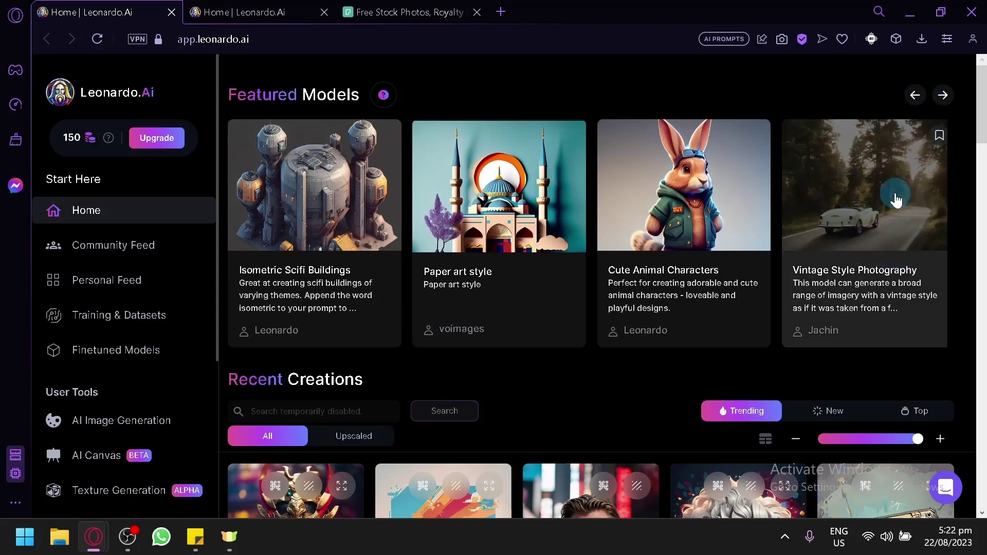
Step: Look closely at the Featured Models cards and go back through them to the first one, PhotoReal
{"action": "scroll", "coordinate": [947, 209], "scroll_direction": "up", "scroll_amount": 5}
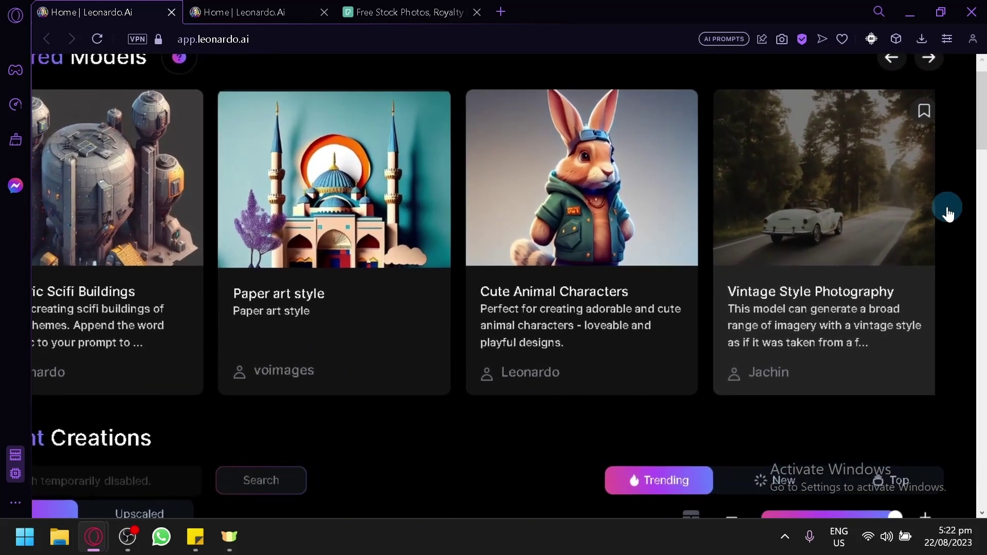
{"action": "scroll", "coordinate": [597, 238], "scroll_direction": "up", "scroll_amount": 1}
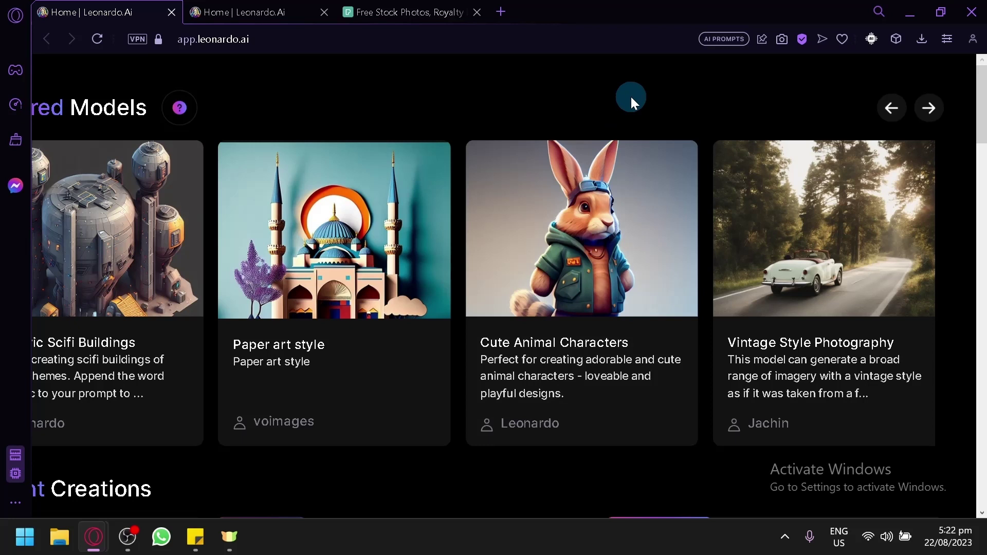
{"action": "left_click", "coordinate": [892, 107]}
{"action": "left_click", "coordinate": [892, 107]}
{"action": "left_click", "coordinate": [892, 108]}
{"action": "left_click", "coordinate": [892, 107]}
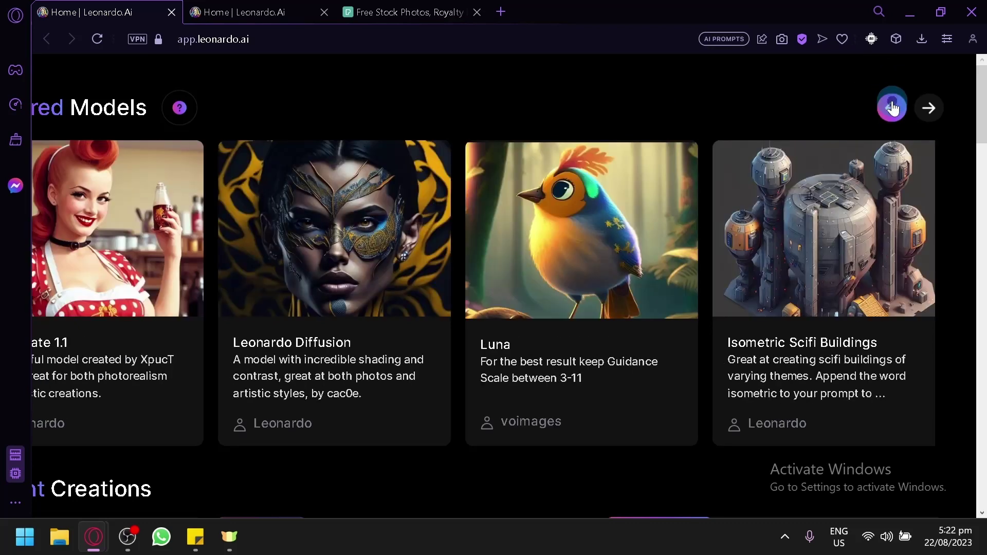
{"action": "left_click", "coordinate": [892, 107]}
{"action": "left_click", "coordinate": [891, 108]}
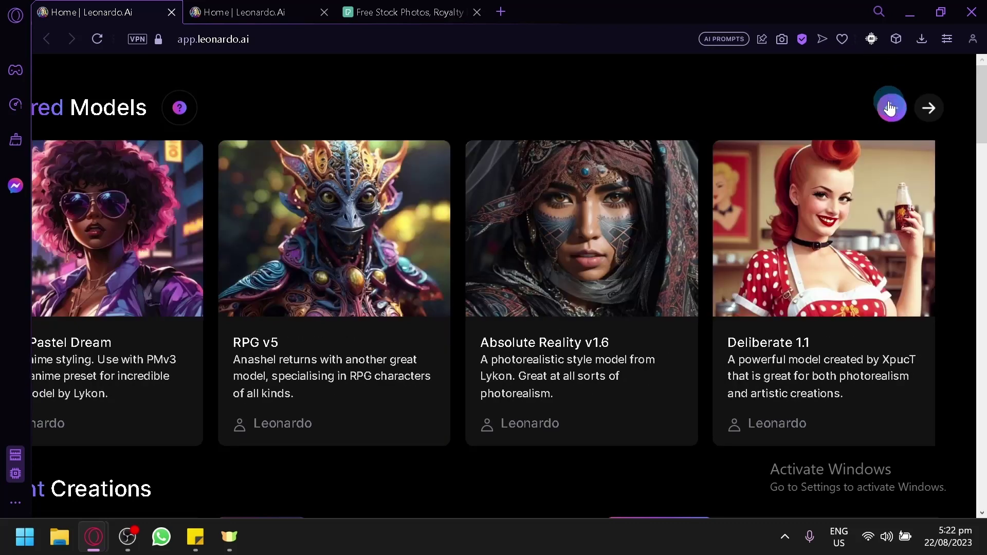
{"action": "left_click", "coordinate": [891, 108]}
{"action": "left_click", "coordinate": [891, 108]}
{"action": "left_click", "coordinate": [891, 108]}
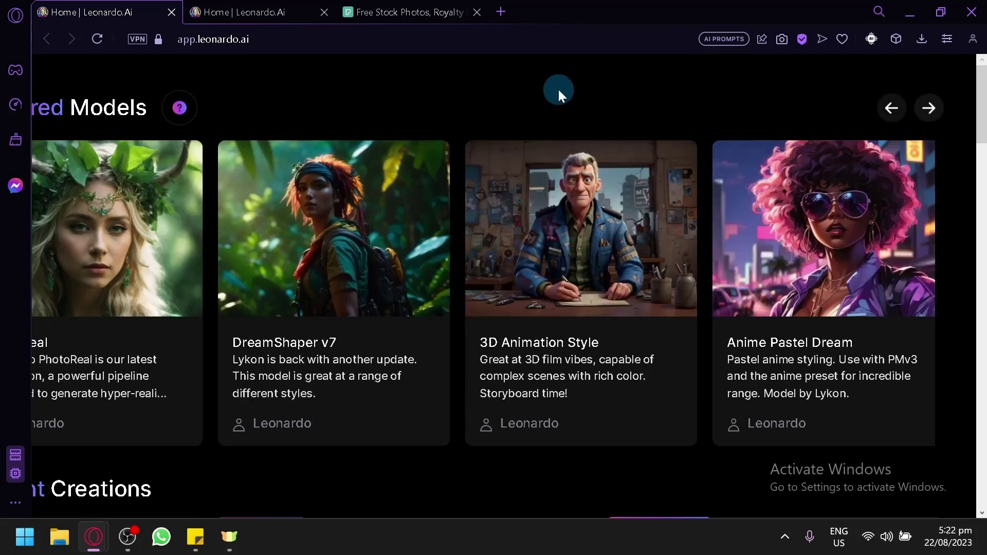
{"action": "scroll", "coordinate": [558, 90], "scroll_direction": "left", "scroll_amount": 3}
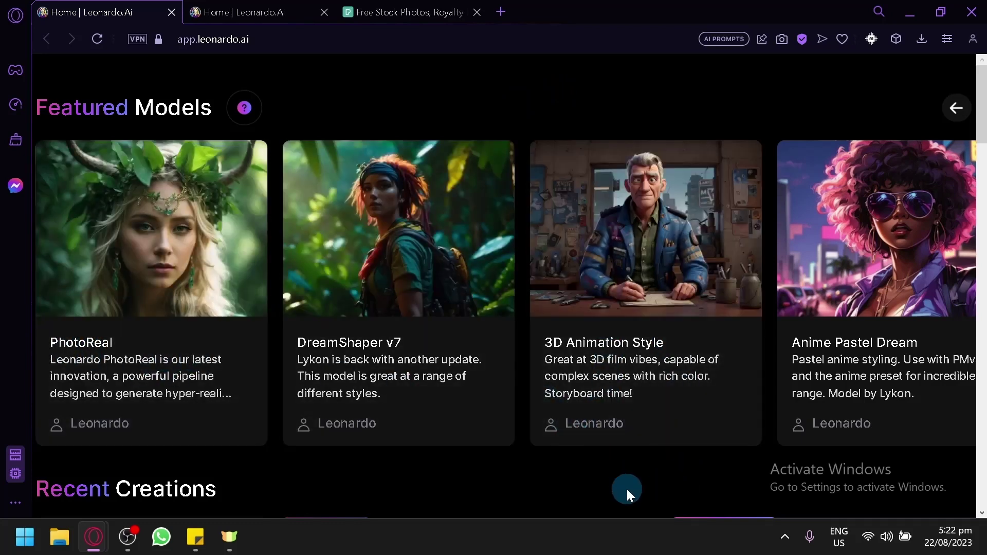
Step: View the prompt details of the "Sunset sky mountain range" image in Recent Creations, and close them
{"action": "scroll", "coordinate": [627, 490], "scroll_direction": "down", "scroll_amount": 3}
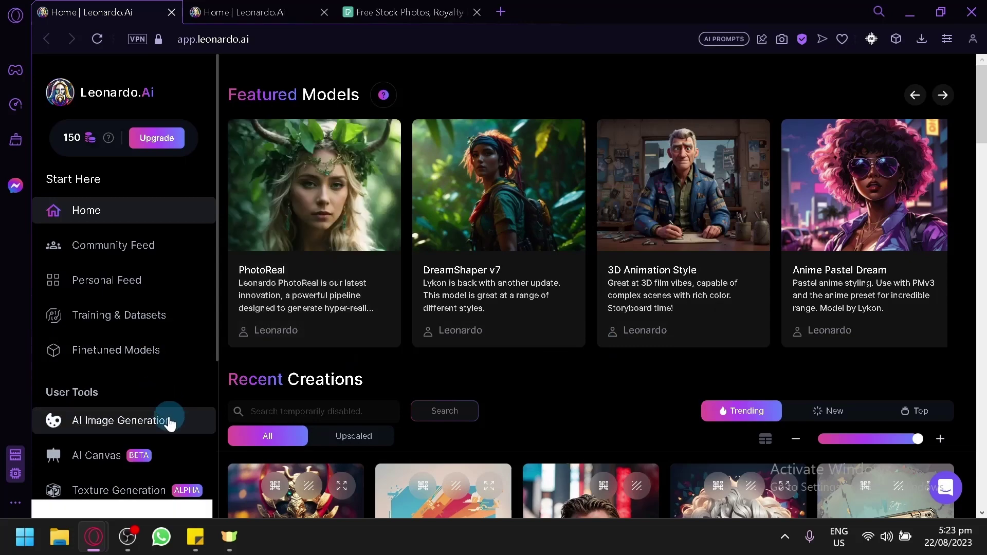
{"action": "scroll", "coordinate": [576, 396], "scroll_direction": "down", "scroll_amount": 5}
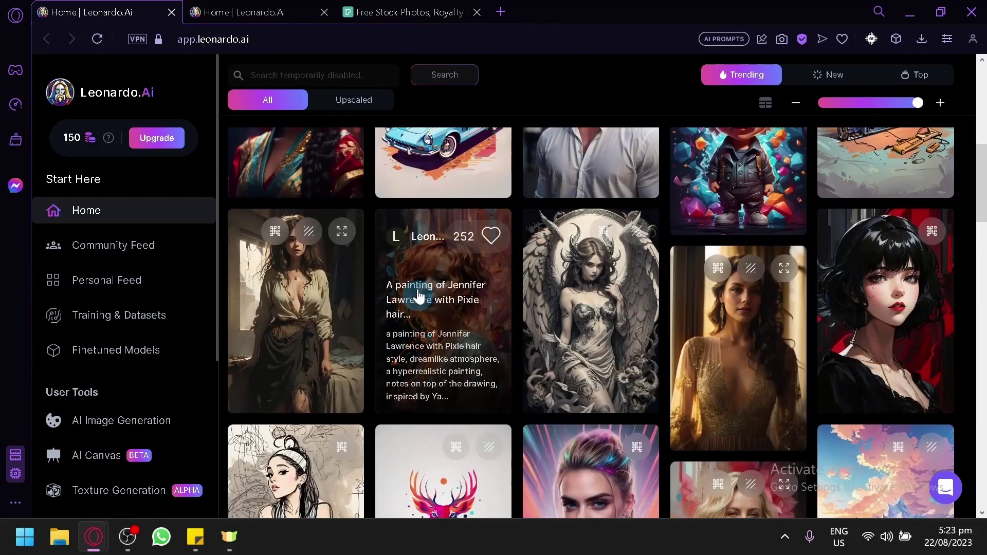
{"action": "scroll", "coordinate": [792, 267], "scroll_direction": "down", "scroll_amount": 5}
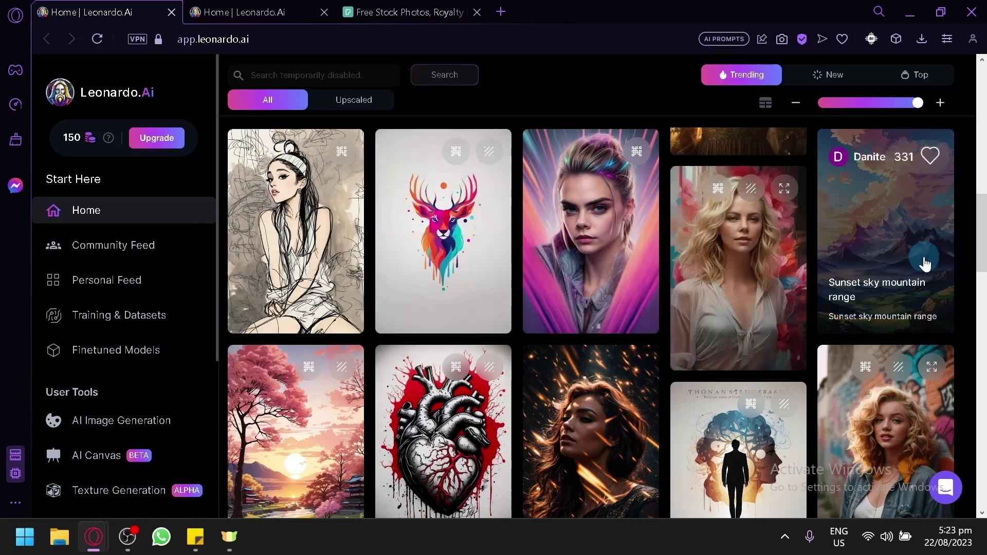
{"action": "left_click", "coordinate": [897, 257]}
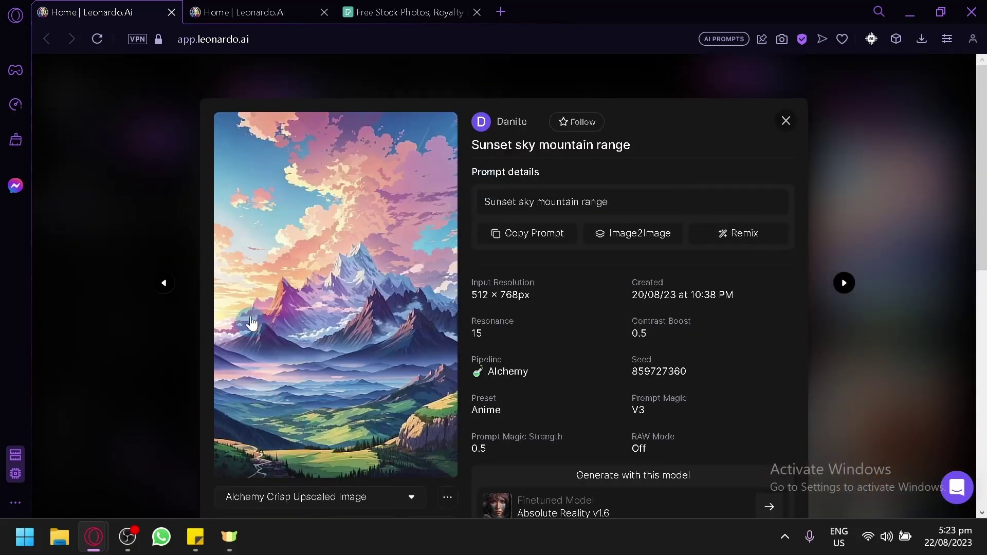
{"action": "left_click", "coordinate": [936, 204]}
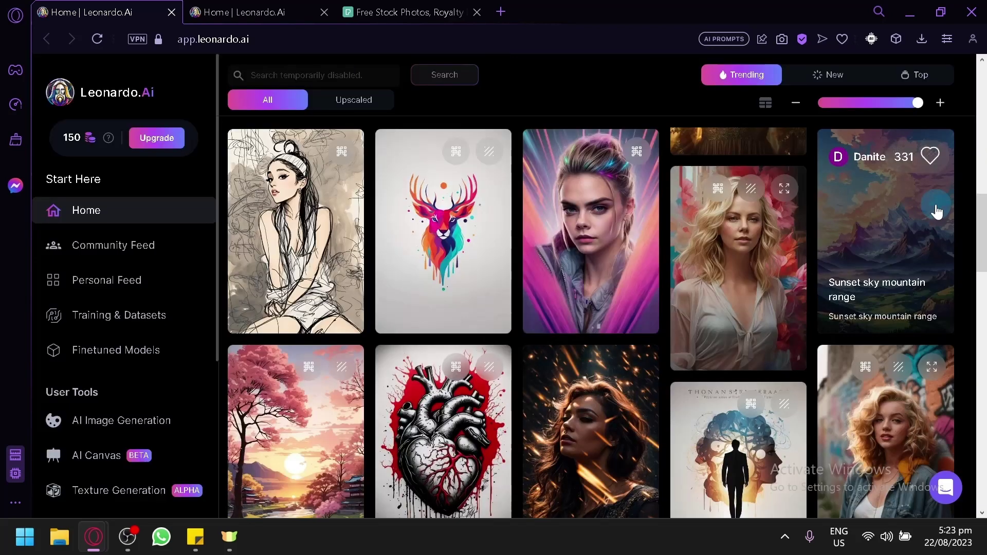
Step: View the details of the Charlize Theron painting, and open those of the Cara Delevingne image
{"action": "left_click", "coordinate": [752, 261]}
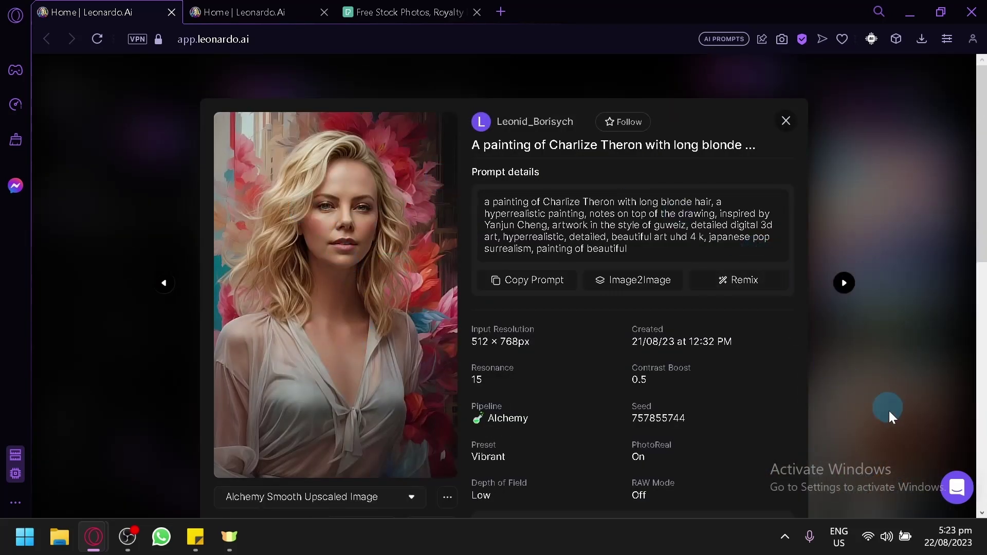
{"action": "left_click", "coordinate": [883, 394]}
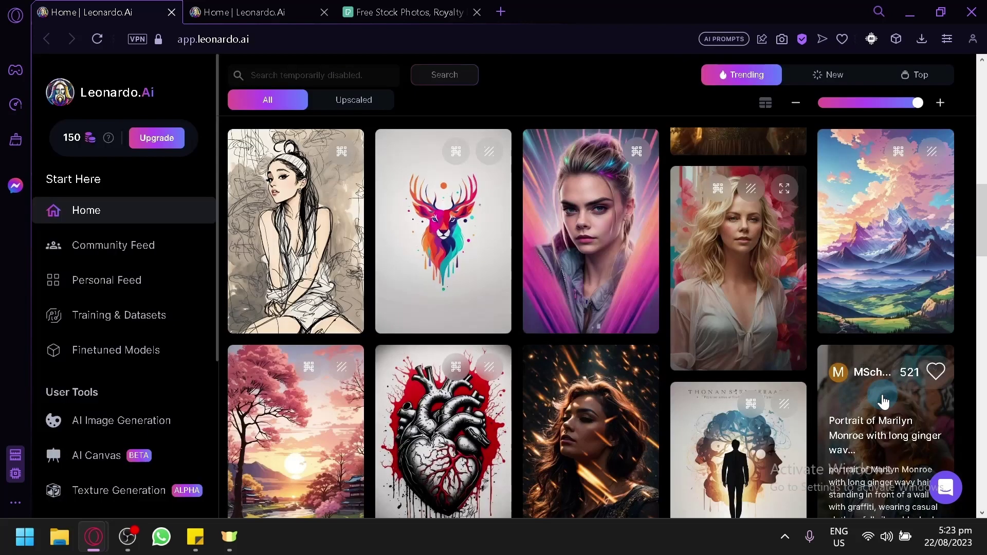
{"action": "left_click", "coordinate": [600, 215]}
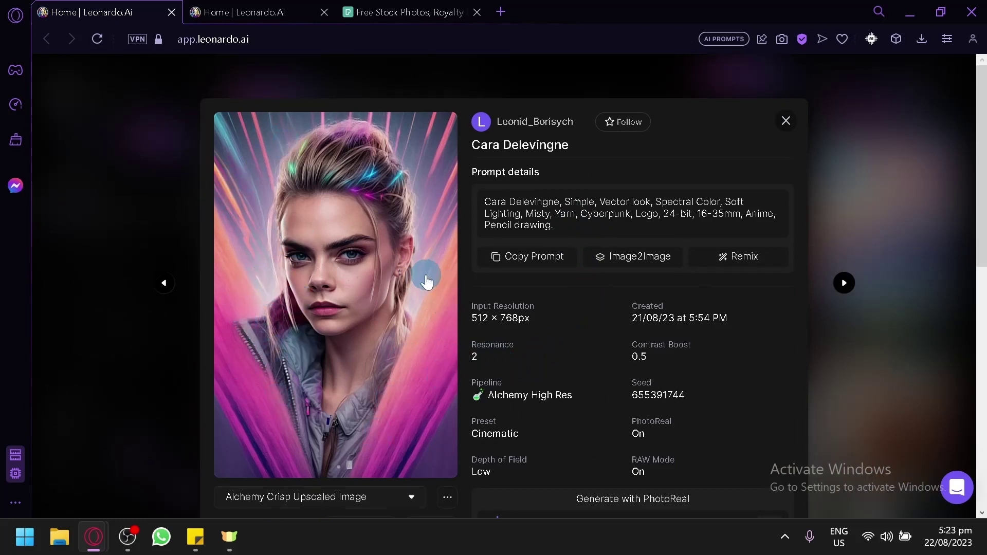
Step: View the details of the colourful deer logo and of the "Bold black lines" image, and close them
{"action": "scroll", "coordinate": [417, 286], "scroll_direction": "down", "scroll_amount": 4}
{"action": "left_click", "coordinate": [853, 239]}
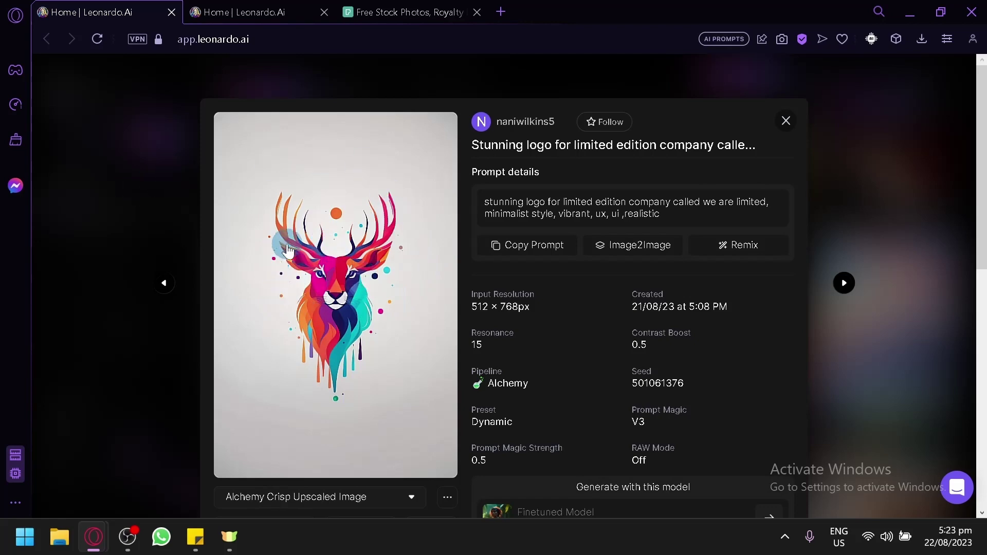
{"action": "left_click", "coordinate": [147, 175]}
{"action": "left_click", "coordinate": [270, 325]}
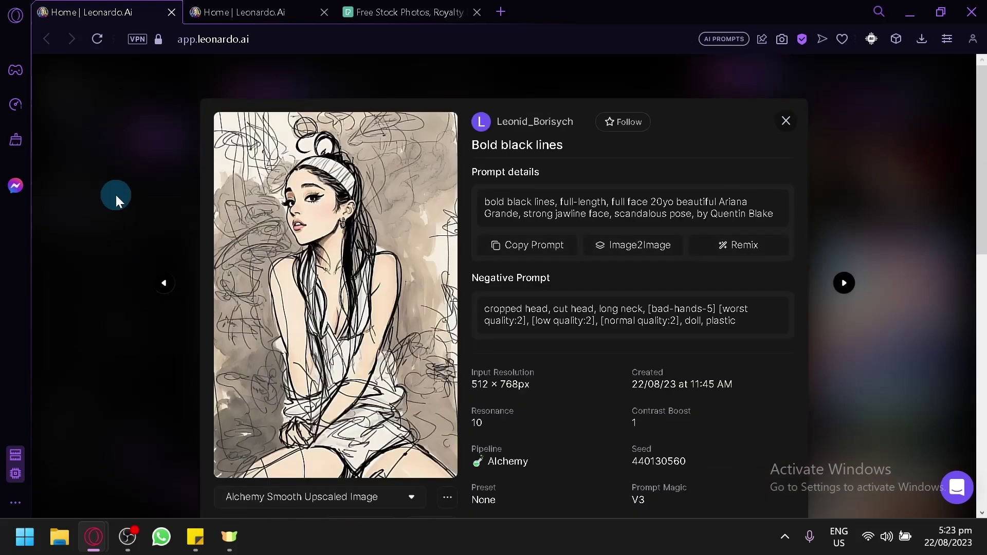
{"action": "left_click", "coordinate": [115, 193]}
Step: Look through the trending images in Recent Creations and the prompt previews on their cards
{"action": "scroll", "coordinate": [595, 309], "scroll_direction": "down", "scroll_amount": 5}
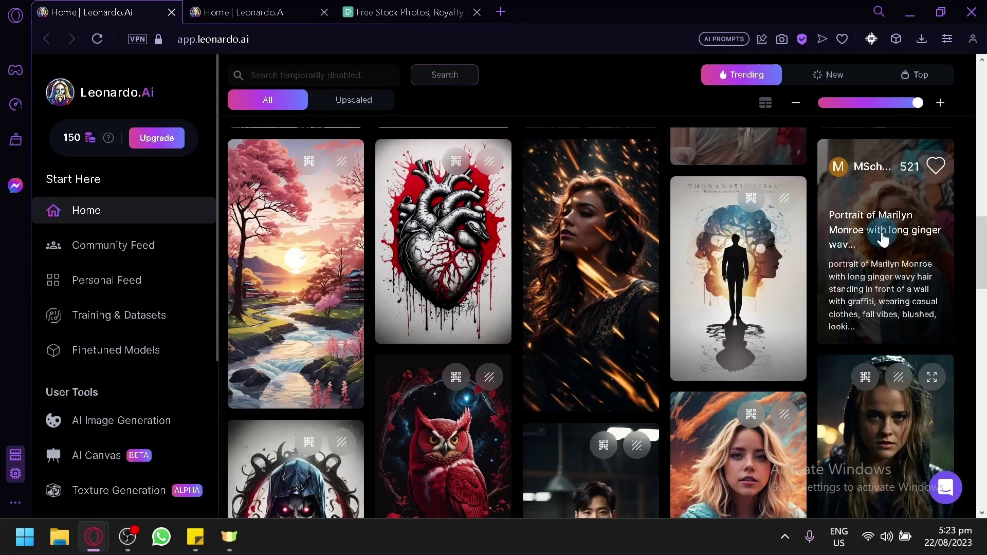
{"action": "scroll", "coordinate": [462, 303], "scroll_direction": "down", "scroll_amount": 4}
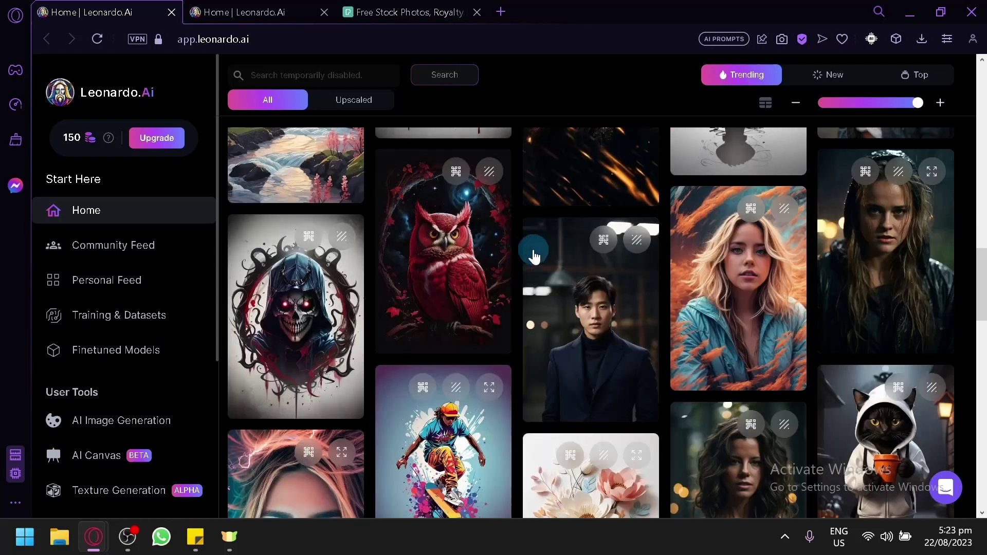
{"action": "scroll", "coordinate": [533, 248], "scroll_direction": "up", "scroll_amount": 4}
{"action": "scroll", "coordinate": [889, 235], "scroll_direction": "down", "scroll_amount": 2}
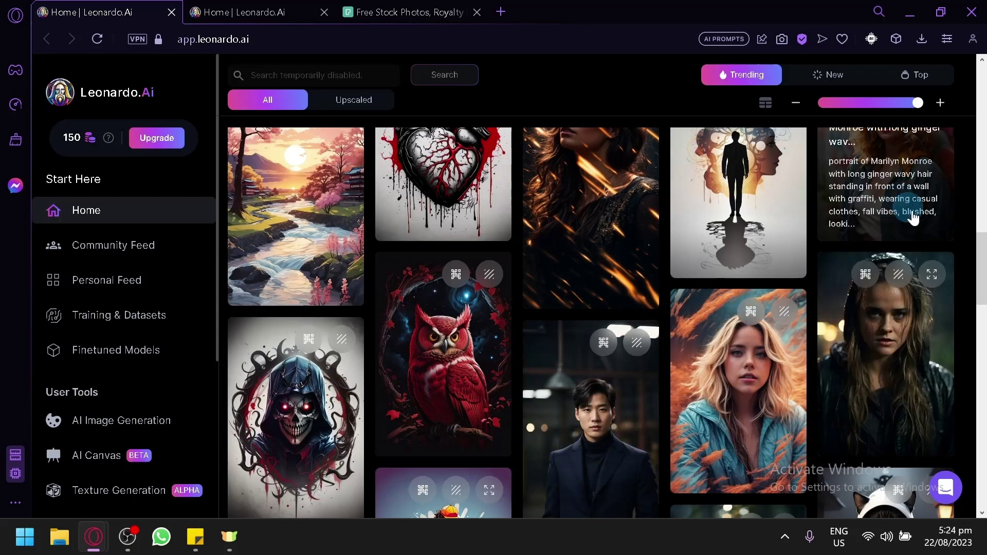
{"action": "scroll", "coordinate": [973, 248], "scroll_direction": "up", "scroll_amount": 2}
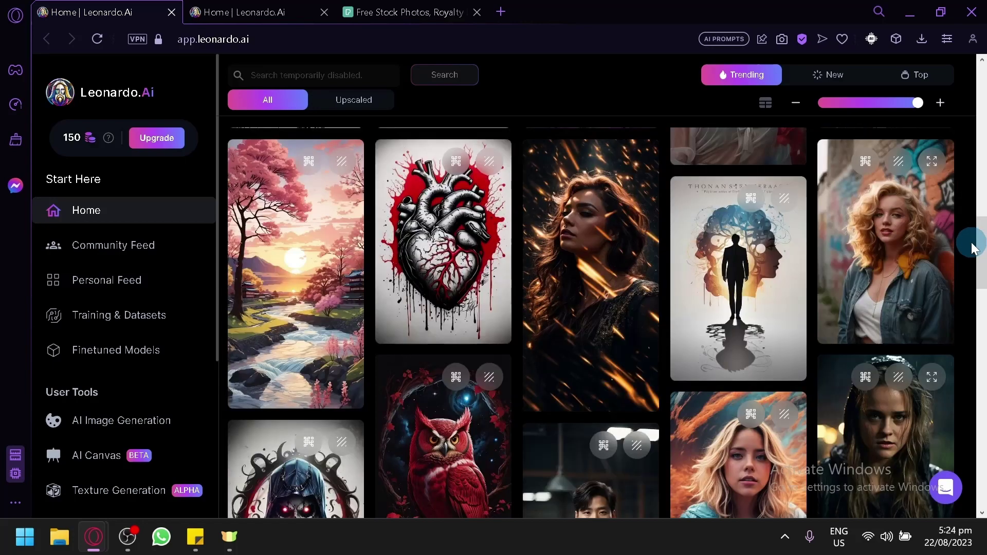
{"action": "scroll", "coordinate": [978, 248], "scroll_direction": "down", "scroll_amount": 4}
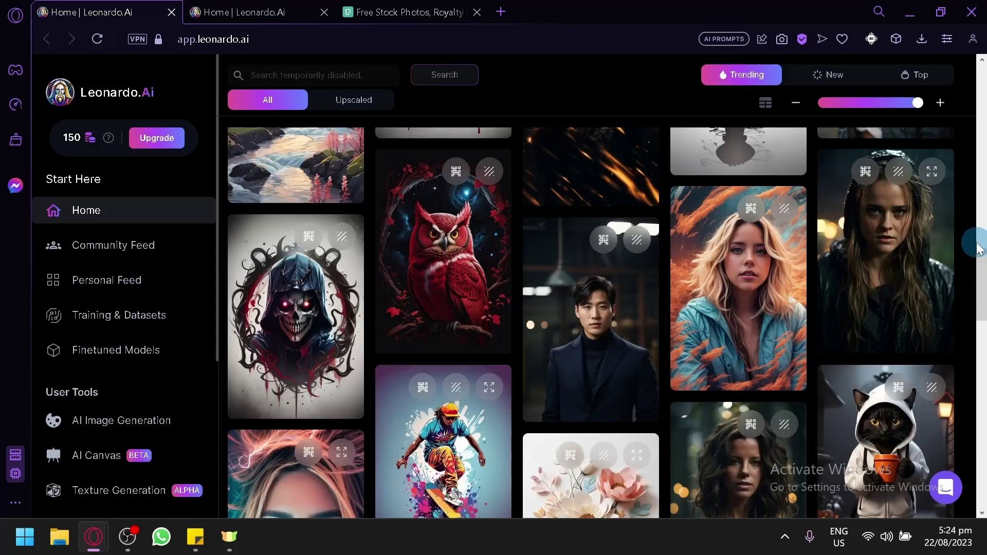
{"action": "scroll", "coordinate": [978, 249], "scroll_direction": "down", "scroll_amount": 4}
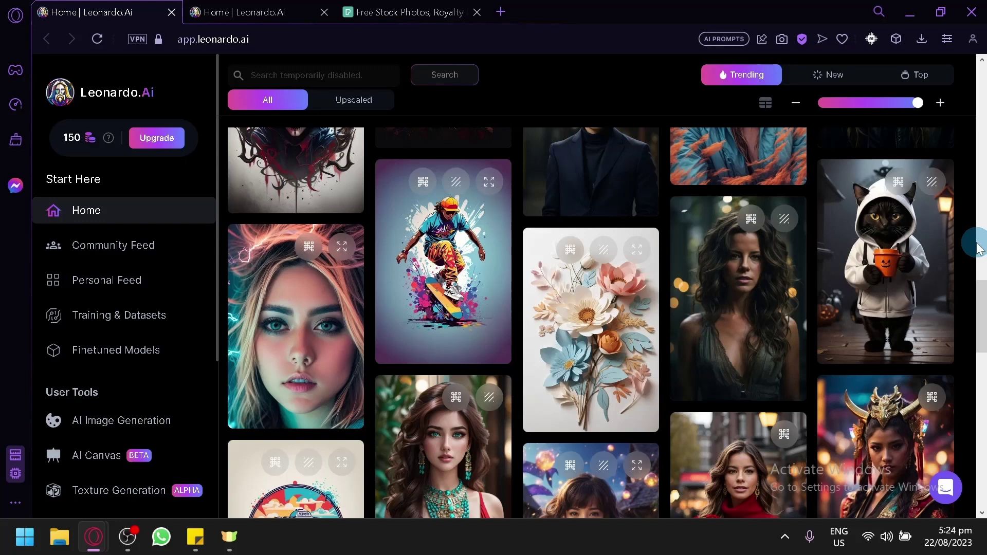
{"action": "scroll", "coordinate": [977, 249], "scroll_direction": "down", "scroll_amount": 4}
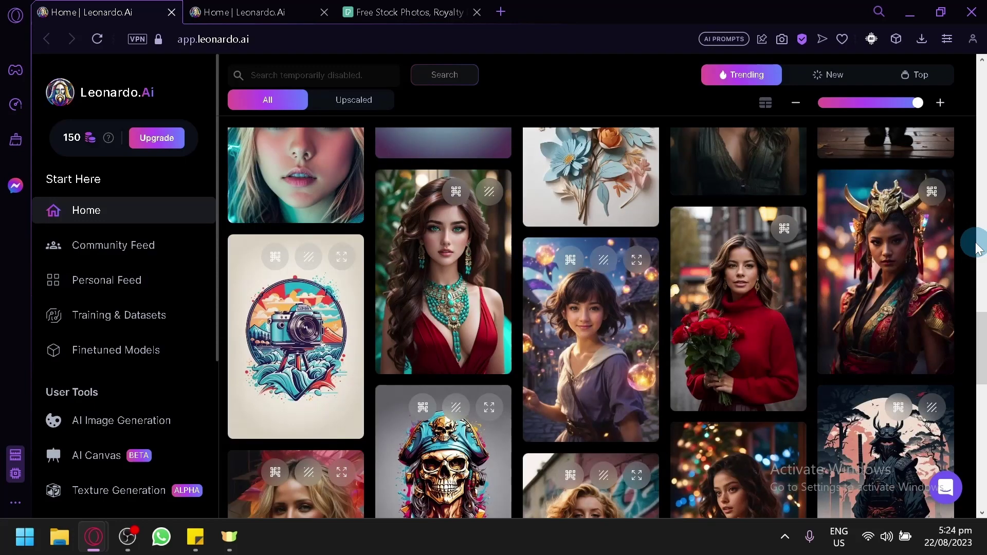
{"action": "mouse_move", "coordinate": [712, 332]}
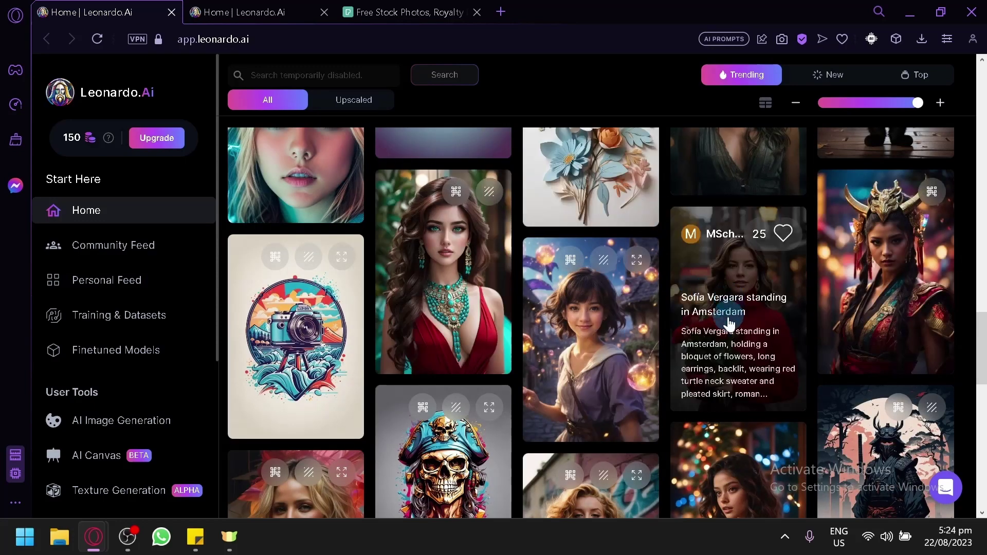
{"action": "scroll", "coordinate": [671, 331], "scroll_direction": "down", "scroll_amount": 6}
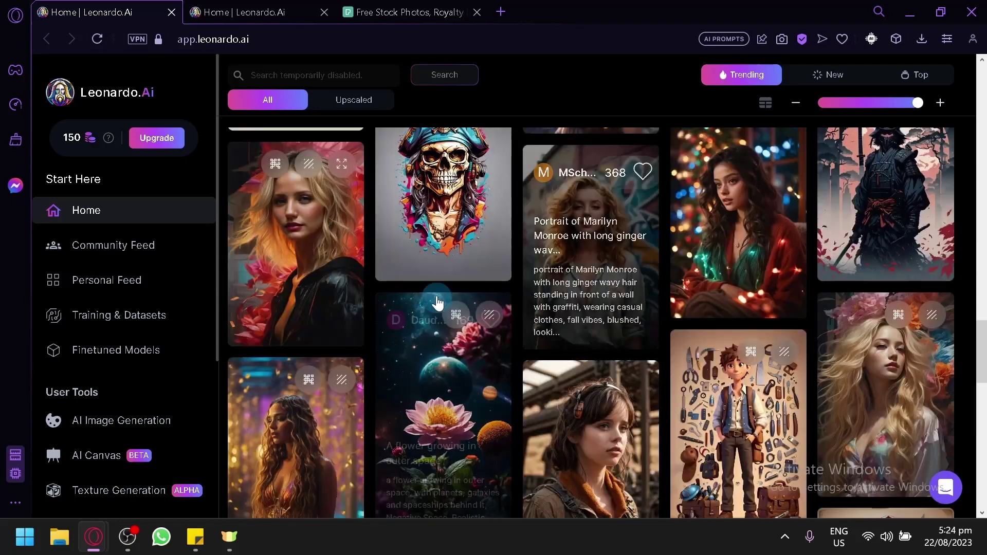
{"action": "scroll", "coordinate": [591, 259], "scroll_direction": "down", "scroll_amount": 2}
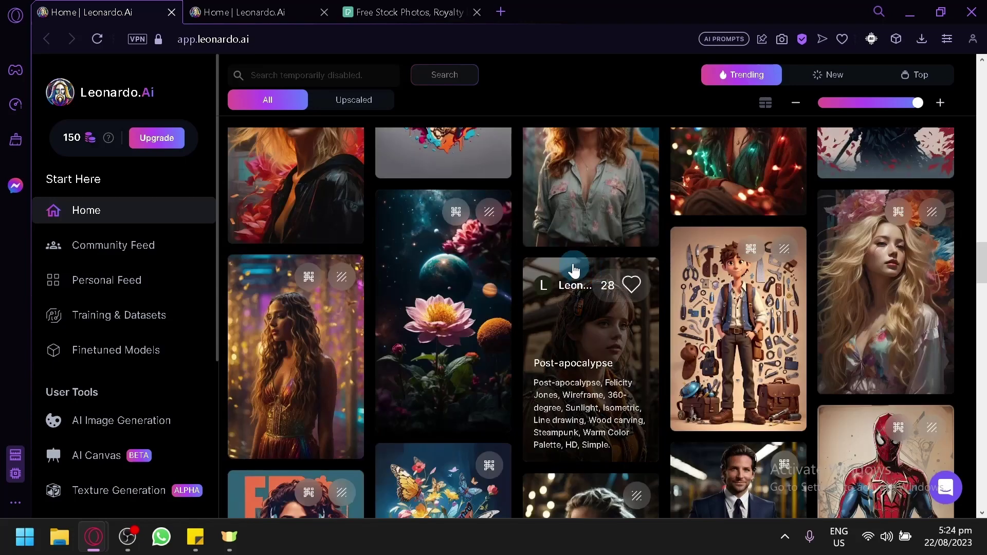
{"action": "scroll", "coordinate": [543, 275], "scroll_direction": "down", "scroll_amount": 2}
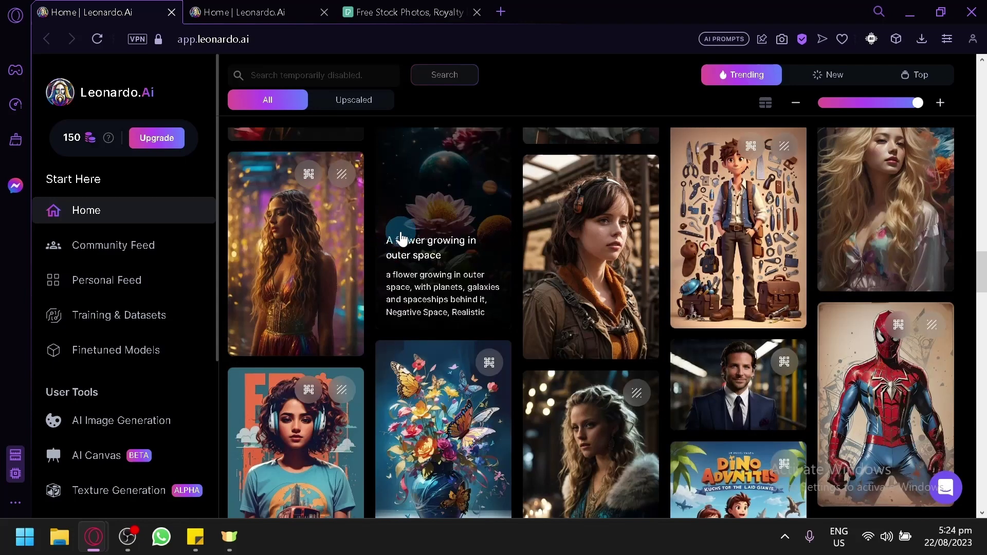
{"action": "scroll", "coordinate": [814, 296], "scroll_direction": "down", "scroll_amount": 6}
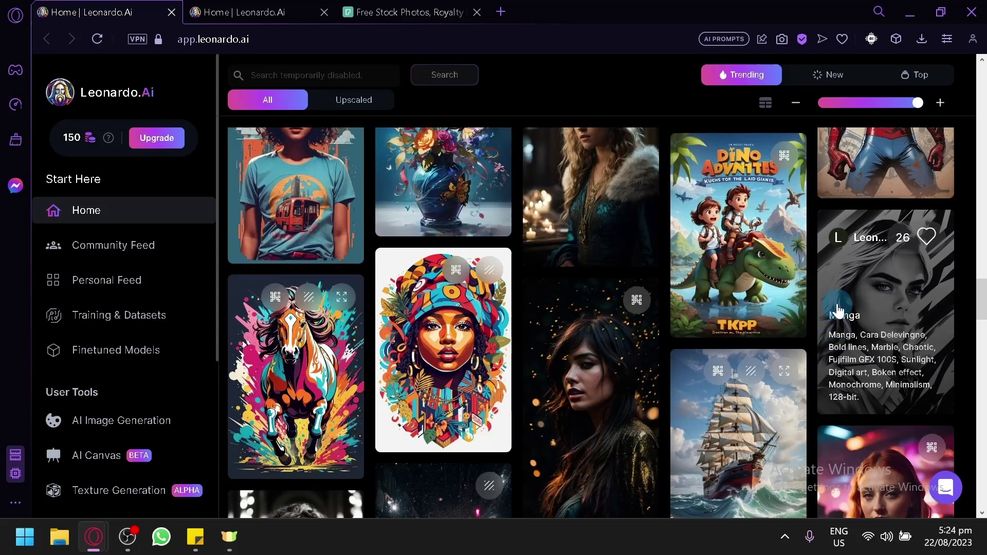
{"action": "scroll", "coordinate": [480, 334], "scroll_direction": "up", "scroll_amount": 4}
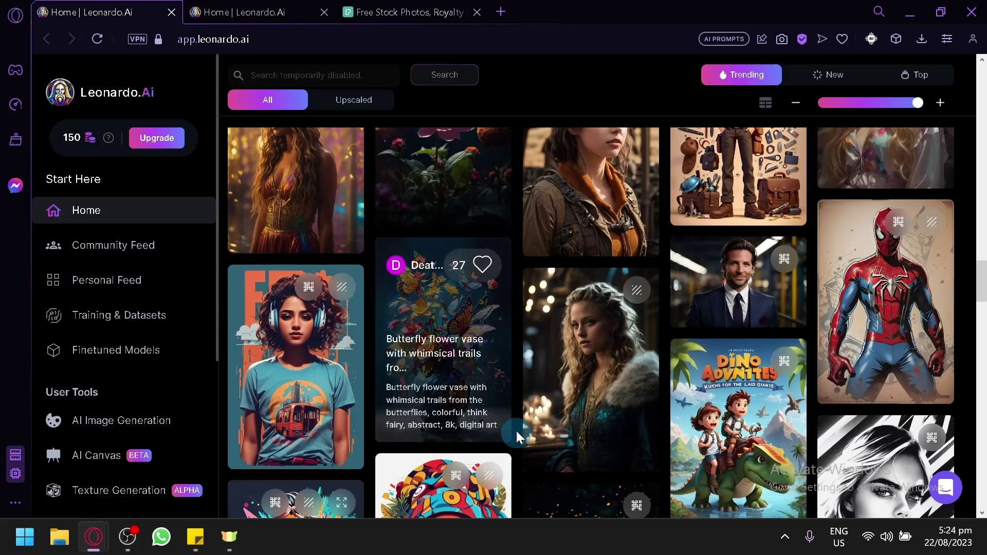
{"action": "scroll", "coordinate": [439, 408], "scroll_direction": "up", "scroll_amount": 2}
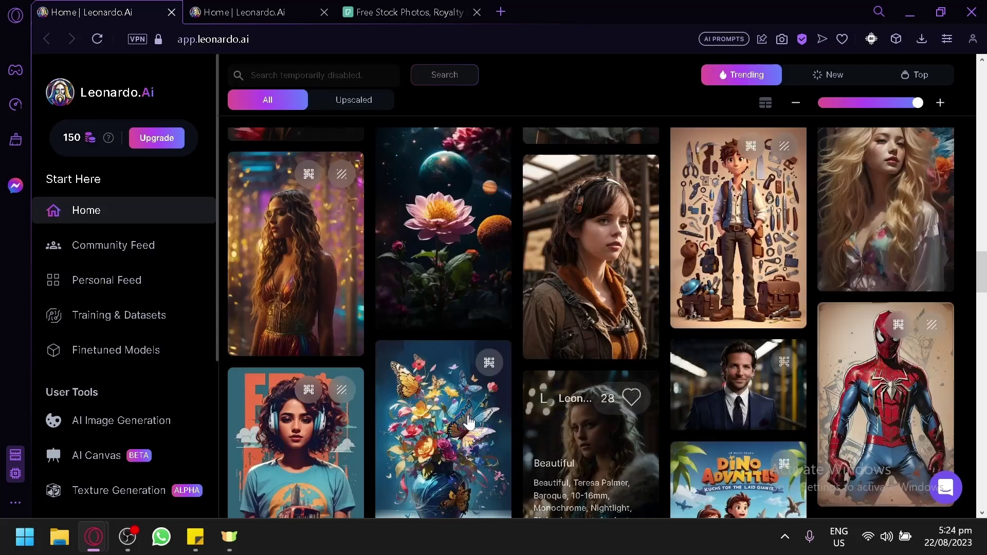
Step: View the "Butterfly flower vase" image's details, highlighting its prompt text, and close them
{"action": "left_click", "coordinate": [439, 408]}
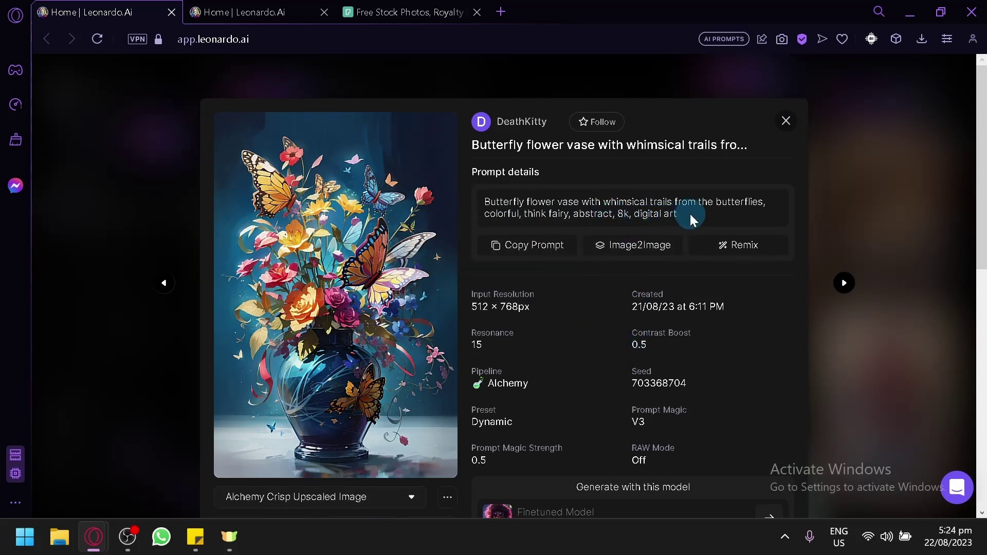
{"action": "left_click_drag", "start_coordinate": [689, 212], "coordinate": [475, 202]}
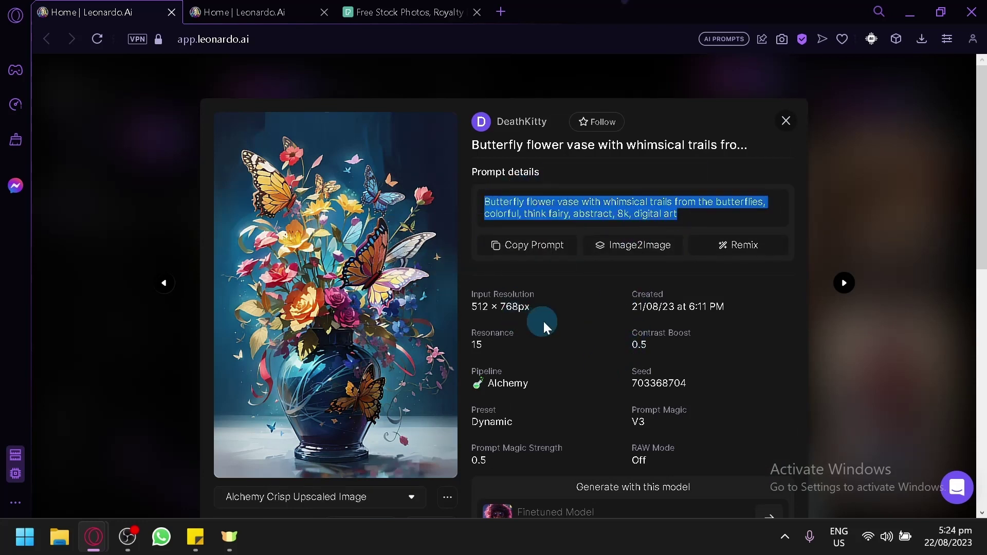
{"action": "left_click", "coordinate": [607, 309]}
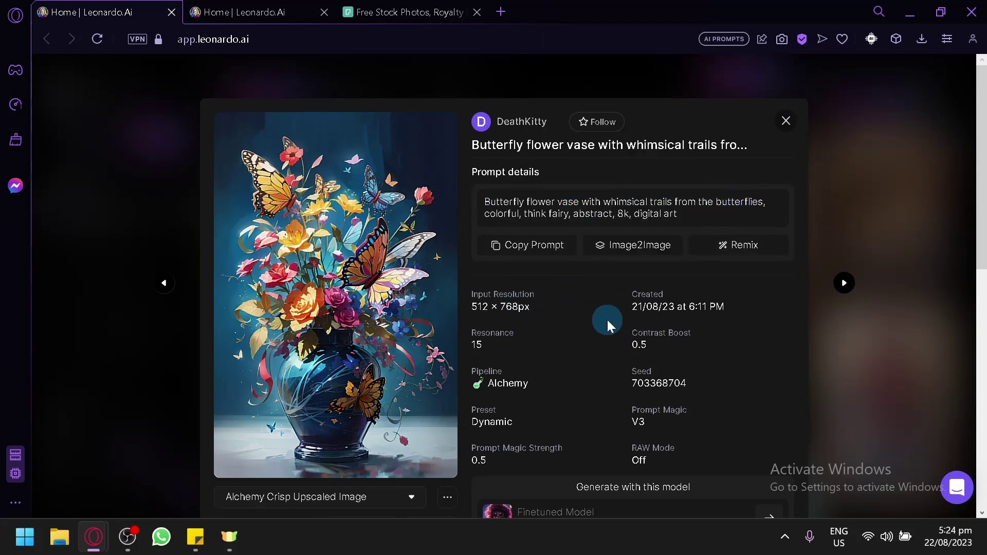
{"action": "scroll", "coordinate": [606, 321], "scroll_direction": "down", "scroll_amount": 2}
{"action": "scroll", "coordinate": [606, 322], "scroll_direction": "up", "scroll_amount": 2}
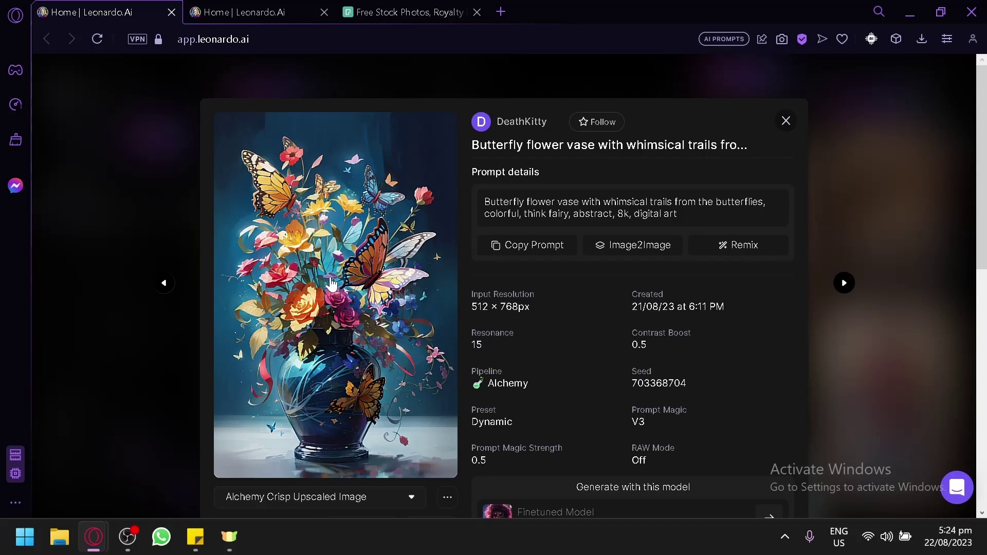
{"action": "left_click", "coordinate": [129, 181]}
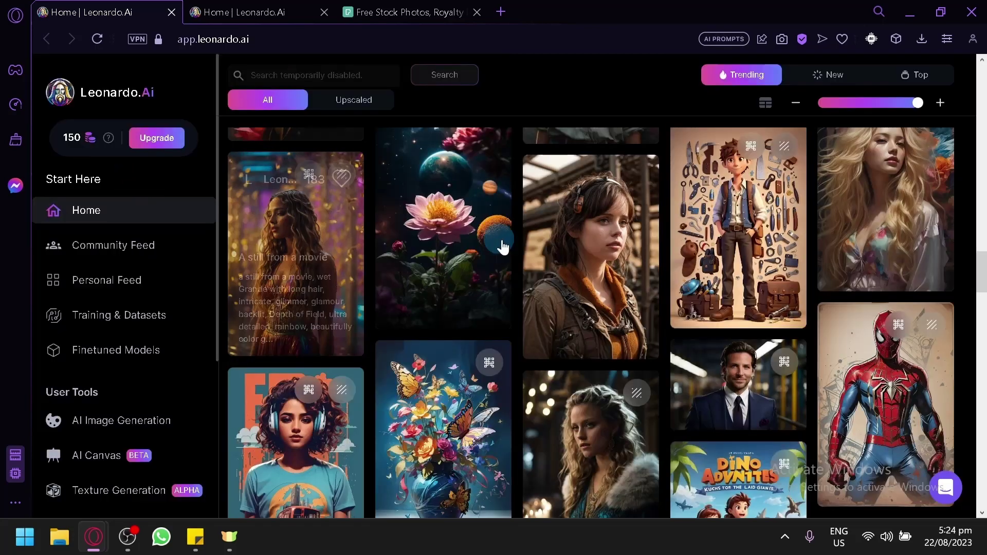
Step: Examine more trending images further down Recent Creations, including the watercolor owl and the butterfly graffiti art
{"action": "scroll", "coordinate": [538, 322], "scroll_direction": "down", "scroll_amount": 5}
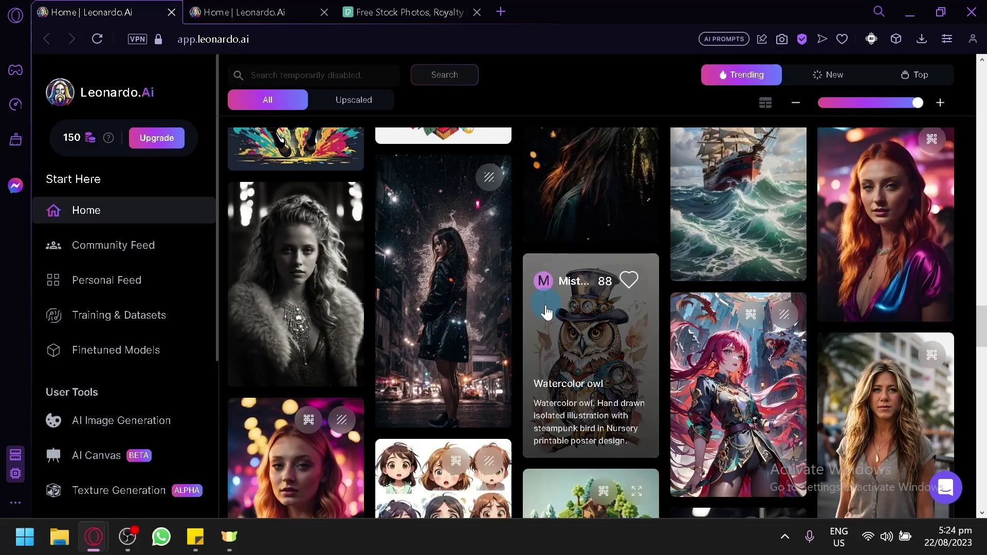
{"action": "scroll", "coordinate": [529, 406], "scroll_direction": "down", "scroll_amount": 2}
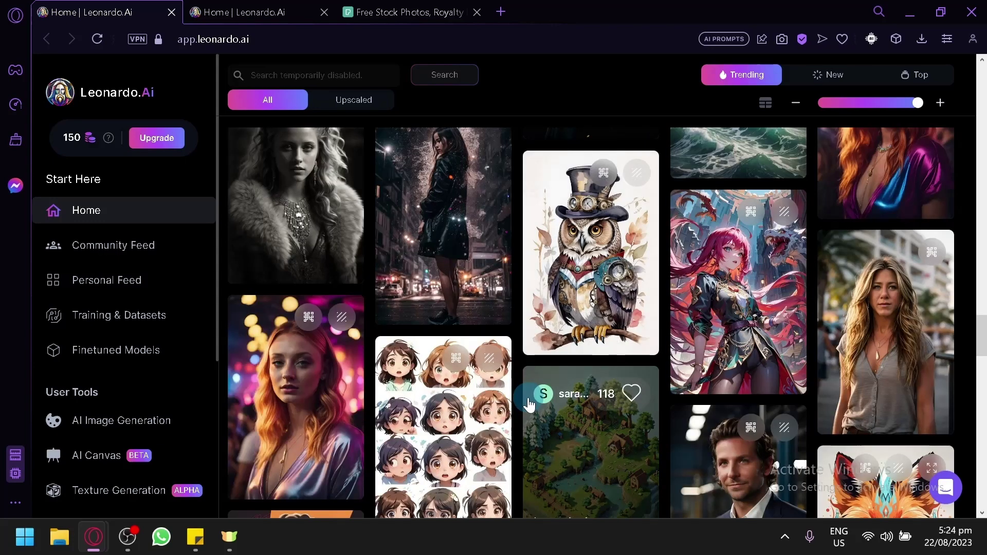
{"action": "scroll", "coordinate": [528, 406], "scroll_direction": "down", "scroll_amount": 2}
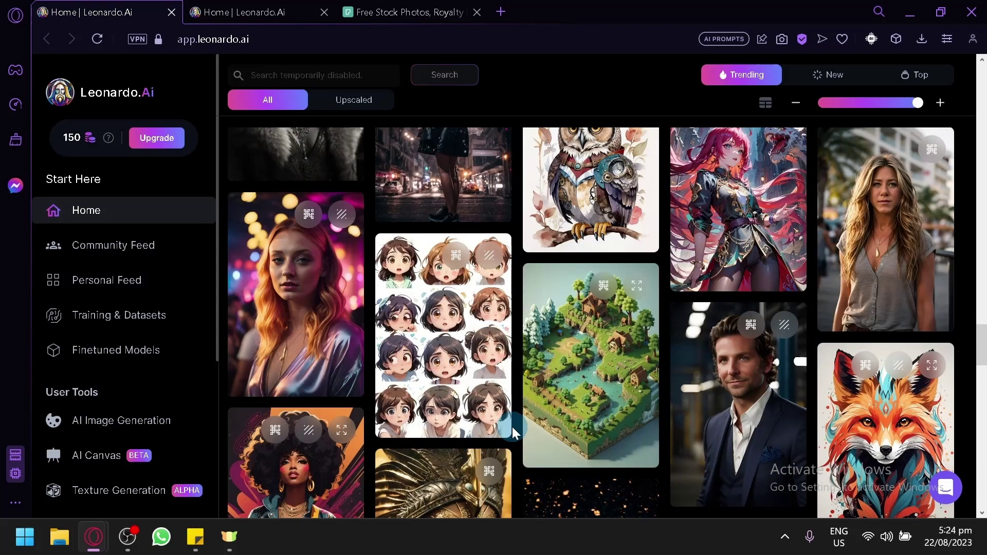
{"action": "scroll", "coordinate": [512, 426], "scroll_direction": "down", "scroll_amount": 2}
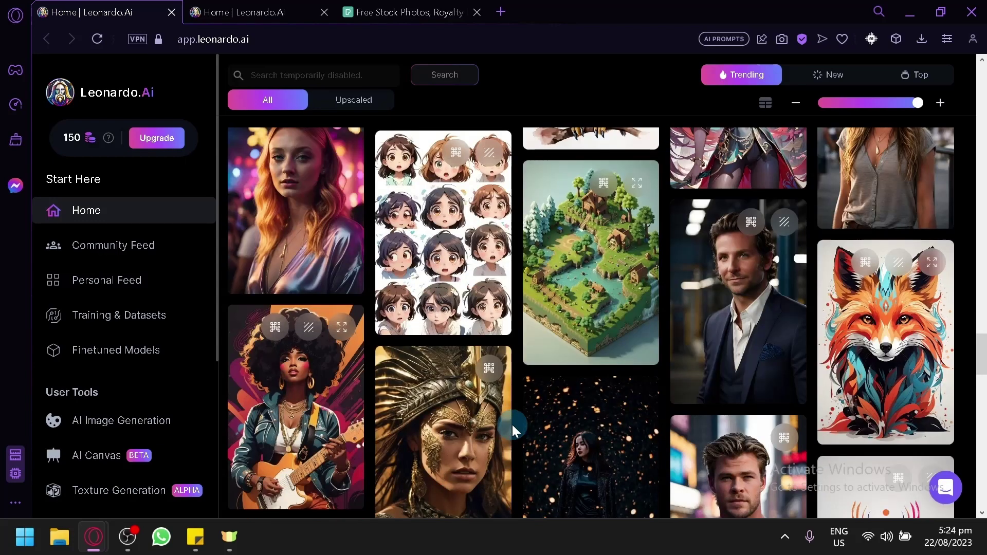
{"action": "scroll", "coordinate": [520, 405], "scroll_direction": "down", "scroll_amount": 2}
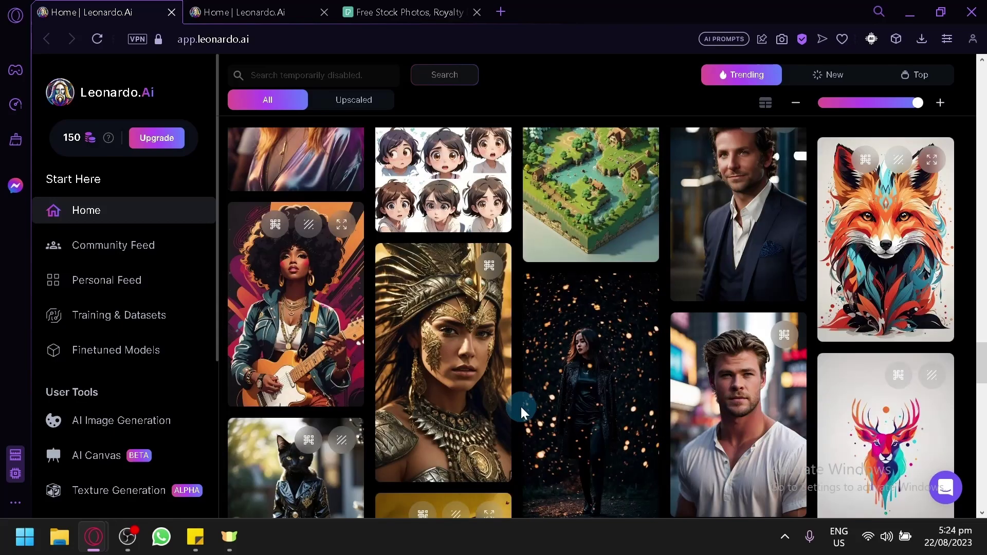
{"action": "scroll", "coordinate": [520, 405], "scroll_direction": "down", "scroll_amount": 2}
{"action": "scroll", "coordinate": [478, 399], "scroll_direction": "down", "scroll_amount": 4}
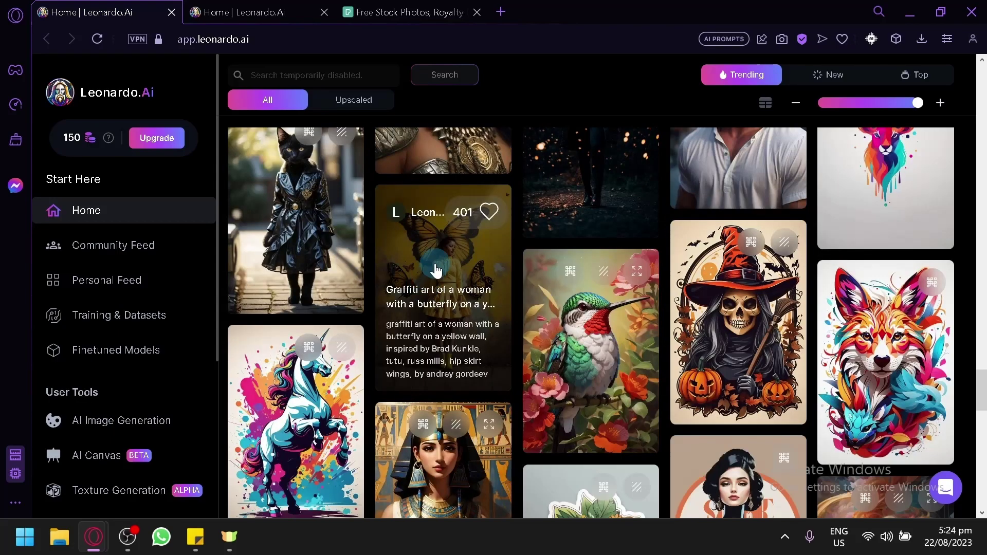
{"action": "scroll", "coordinate": [436, 270], "scroll_direction": "down", "scroll_amount": 10}
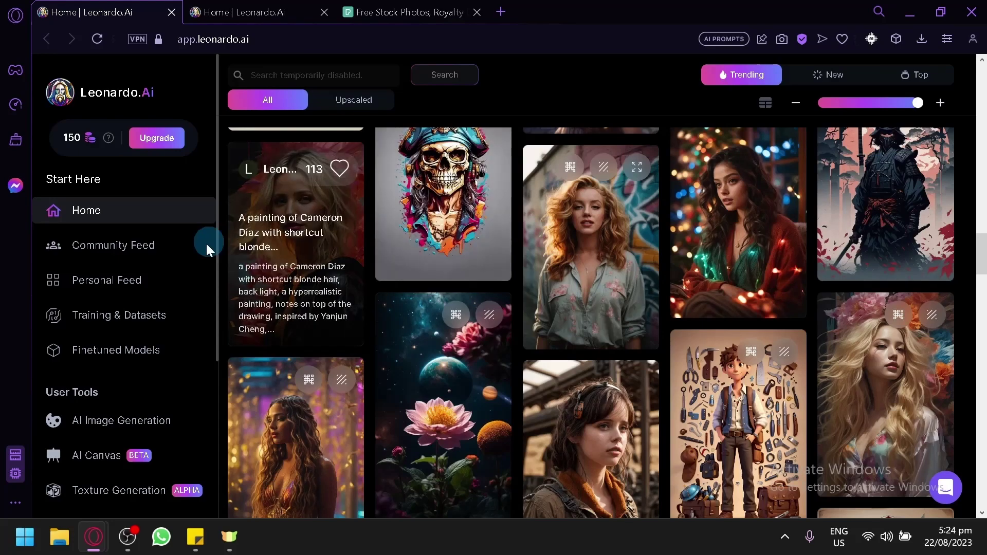
Step: Open the Community Feed and look over its trending images
{"action": "left_click", "coordinate": [134, 245]}
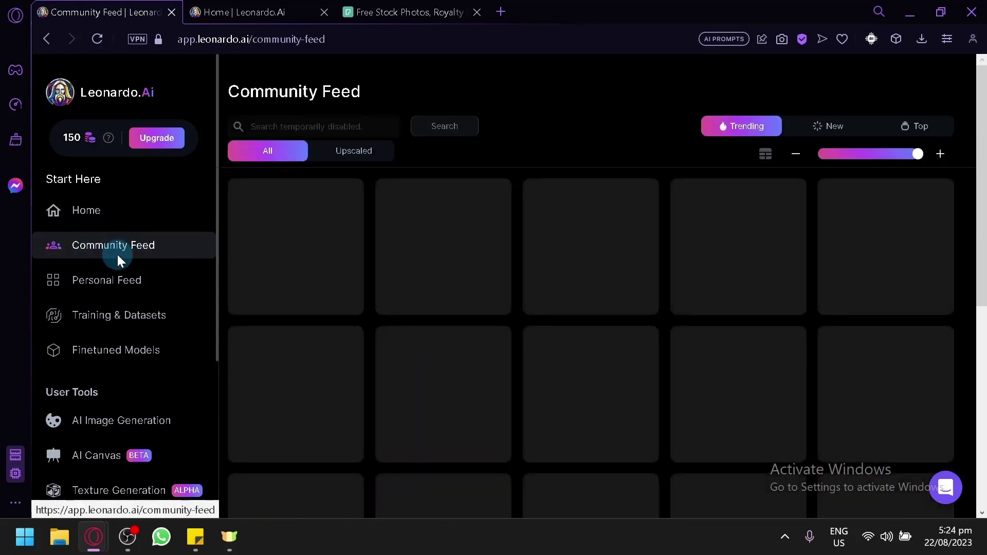
{"action": "scroll", "coordinate": [509, 232], "scroll_direction": "down", "scroll_amount": 1}
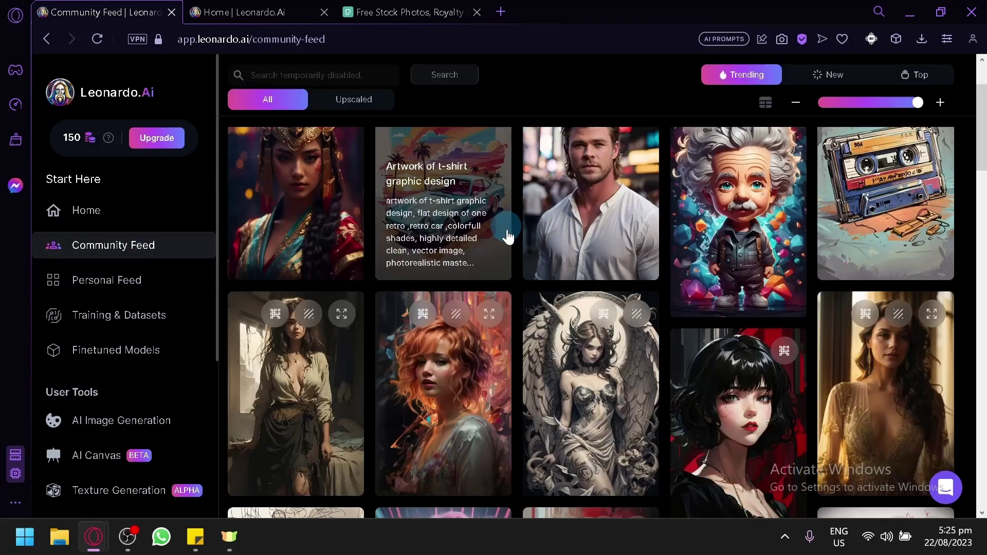
{"action": "scroll", "coordinate": [323, 349], "scroll_direction": "down", "scroll_amount": 5}
{"action": "scroll", "coordinate": [560, 201], "scroll_direction": "up", "scroll_amount": 7}
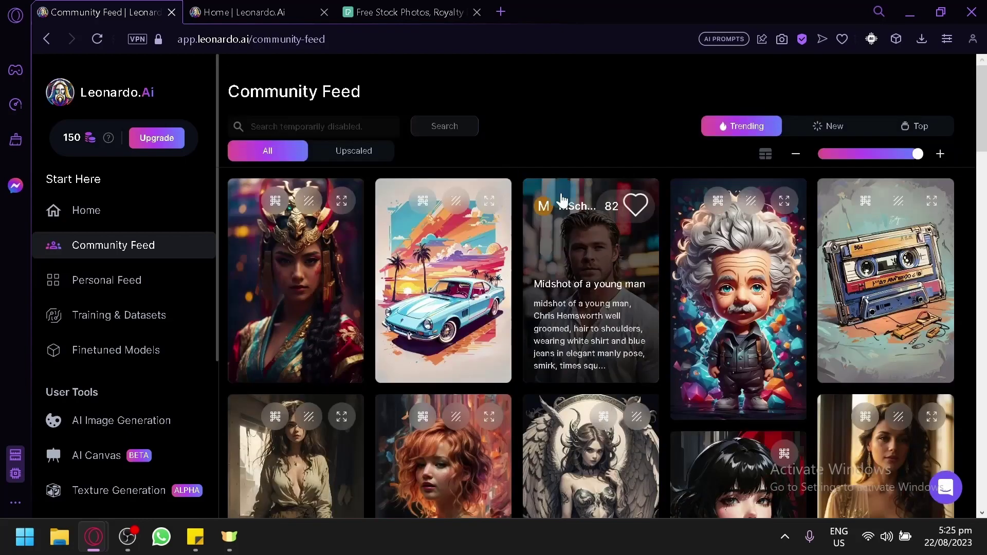
Step: Filter the Community Feed to Upscaled images, look over the New ones, and switch the sorting to Top
{"action": "left_click", "coordinate": [357, 159]}
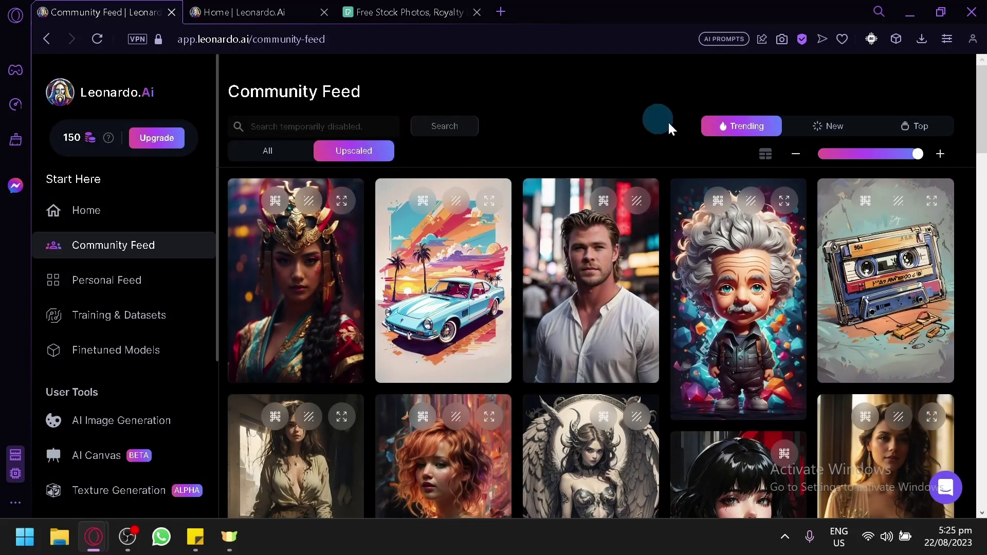
{"action": "left_click", "coordinate": [832, 124]}
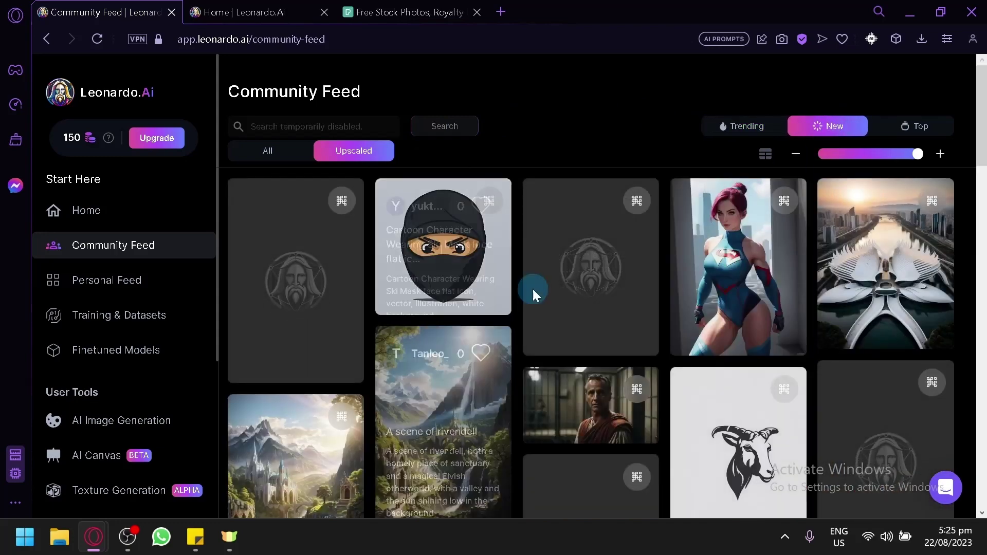
{"action": "scroll", "coordinate": [694, 267], "scroll_direction": "down", "scroll_amount": 10}
{"action": "scroll", "coordinate": [797, 383], "scroll_direction": "up", "scroll_amount": 10}
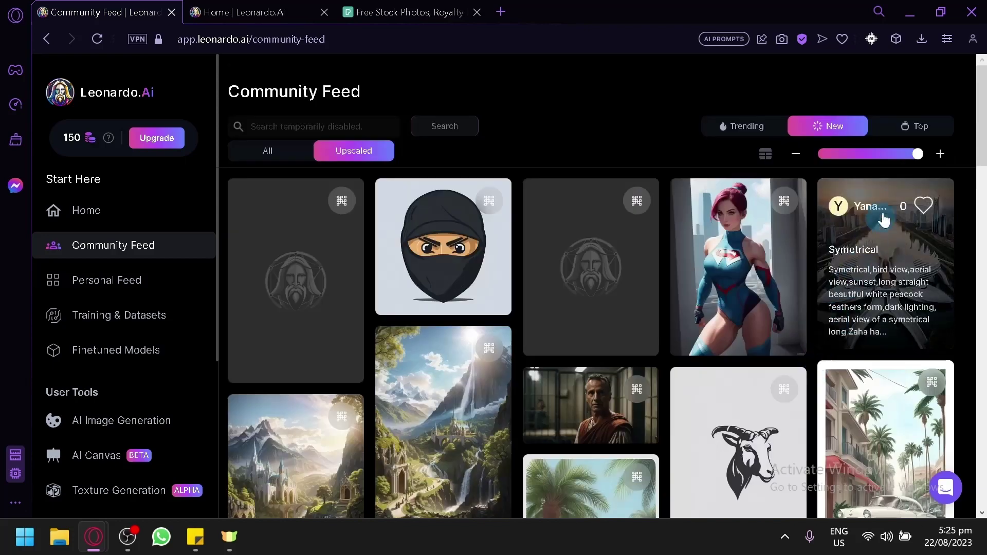
{"action": "left_click", "coordinate": [918, 126]}
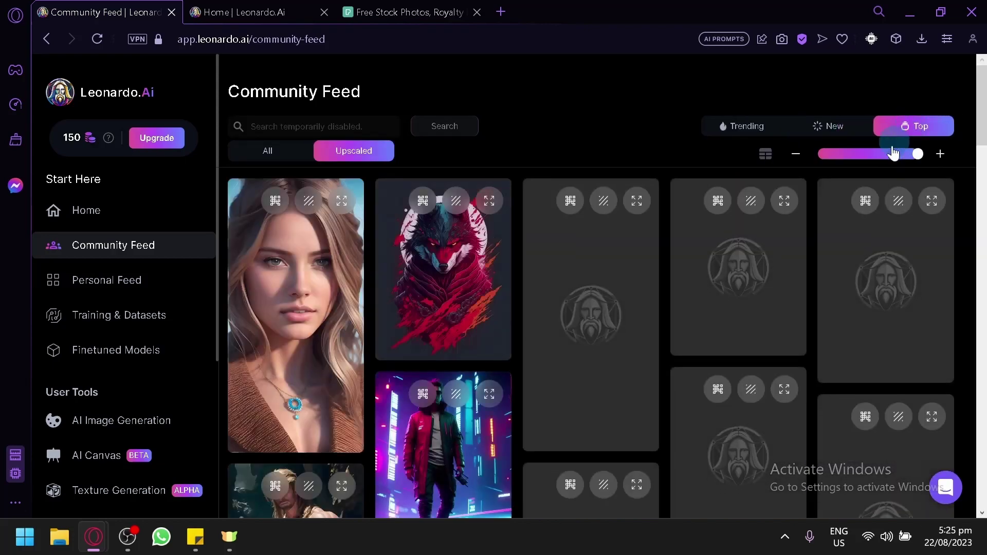
Step: Look over the top upscaled images in the Community Feed
{"action": "scroll", "coordinate": [612, 303], "scroll_direction": "down", "scroll_amount": 5}
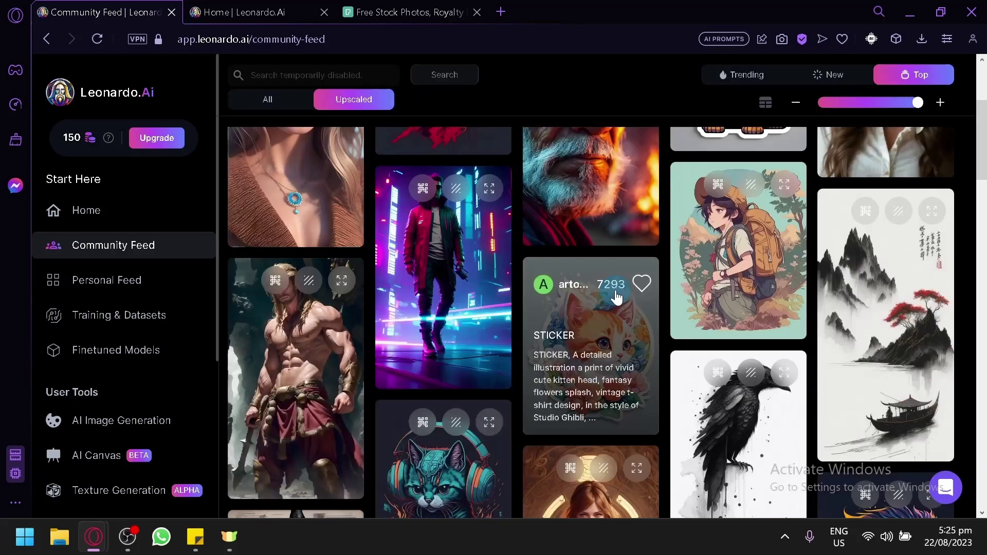
{"action": "scroll", "coordinate": [625, 296], "scroll_direction": "down", "scroll_amount": 5}
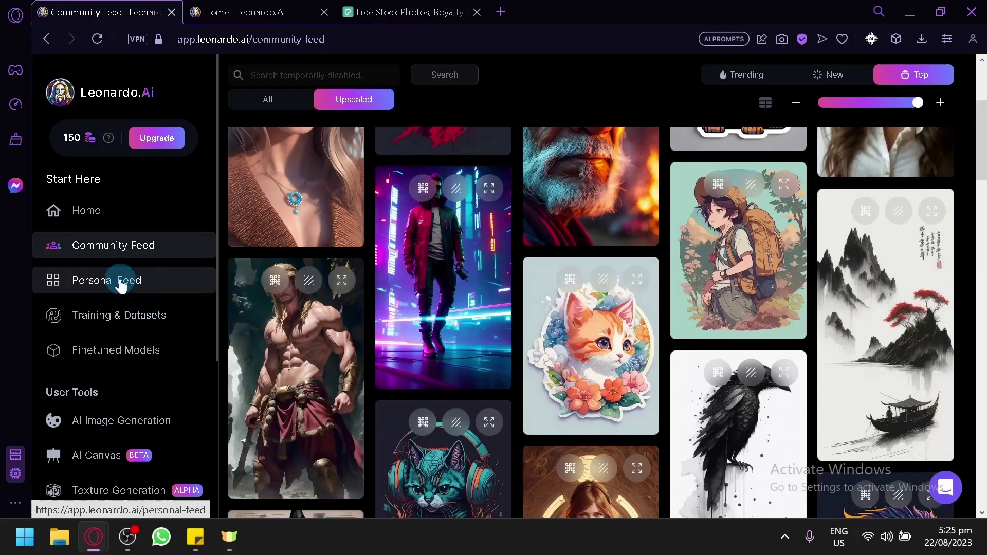
Step: Open the Personal Feed and look over Your Generations, the Followers Feed and the Liked Feed
{"action": "left_click", "coordinate": [121, 282]}
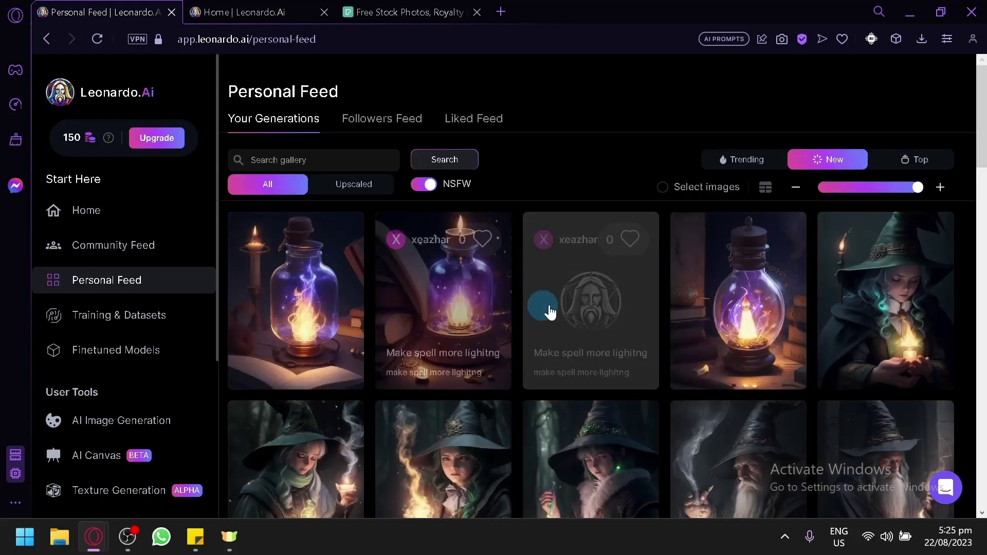
{"action": "scroll", "coordinate": [710, 335], "scroll_direction": "down", "scroll_amount": 4}
{"action": "scroll", "coordinate": [721, 364], "scroll_direction": "down", "scroll_amount": 5}
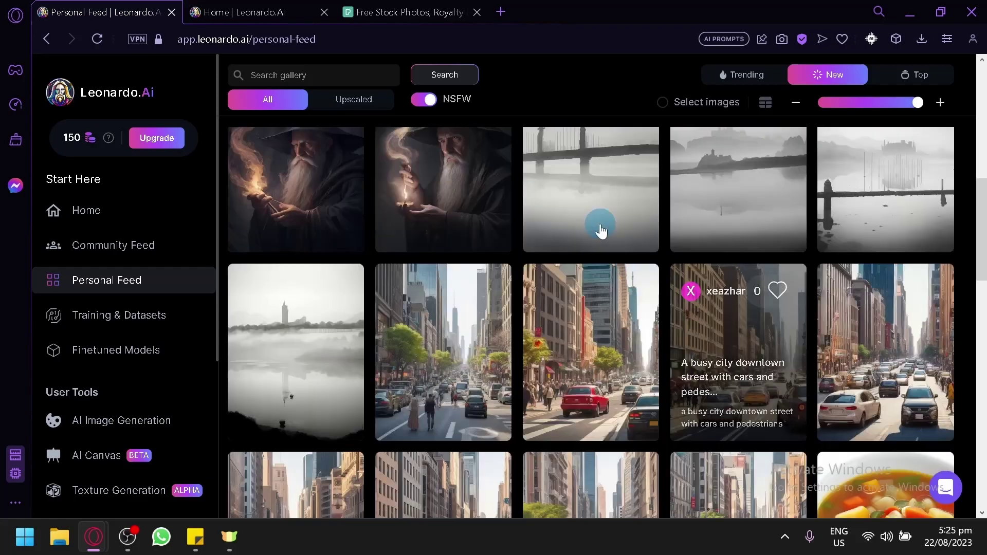
{"action": "scroll", "coordinate": [601, 232], "scroll_direction": "down", "scroll_amount": 20}
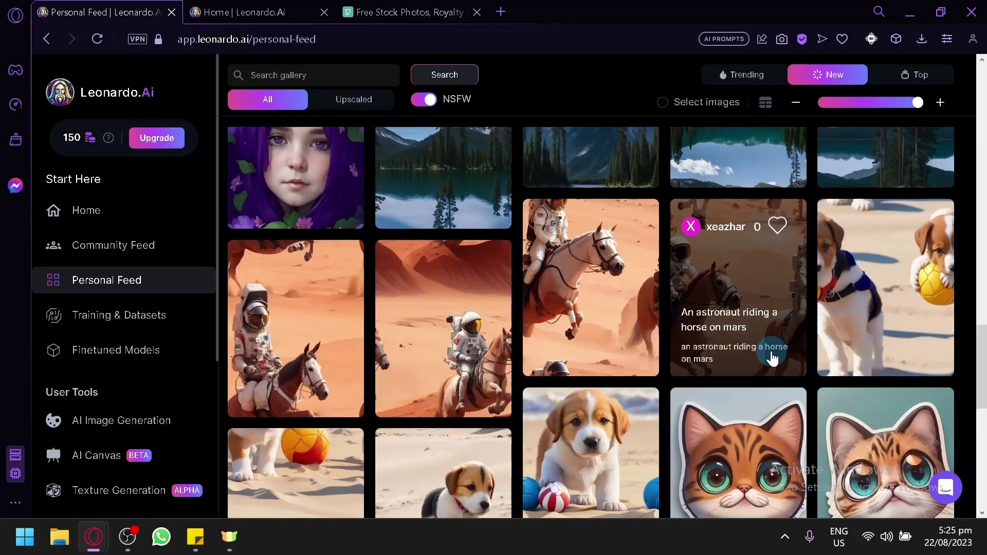
{"action": "scroll", "coordinate": [591, 286], "scroll_direction": "up", "scroll_amount": 20}
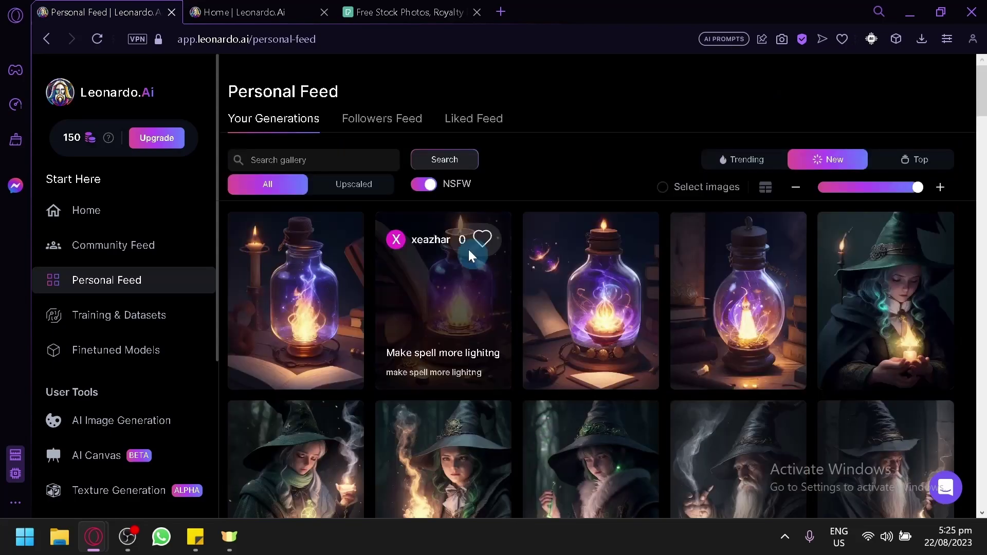
{"action": "left_click", "coordinate": [370, 124]}
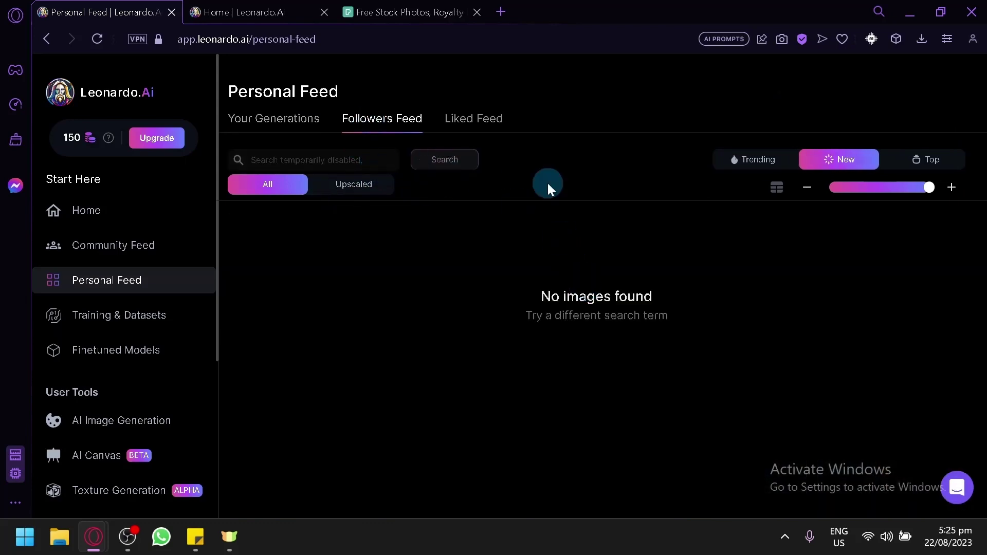
{"action": "left_click", "coordinate": [476, 122]}
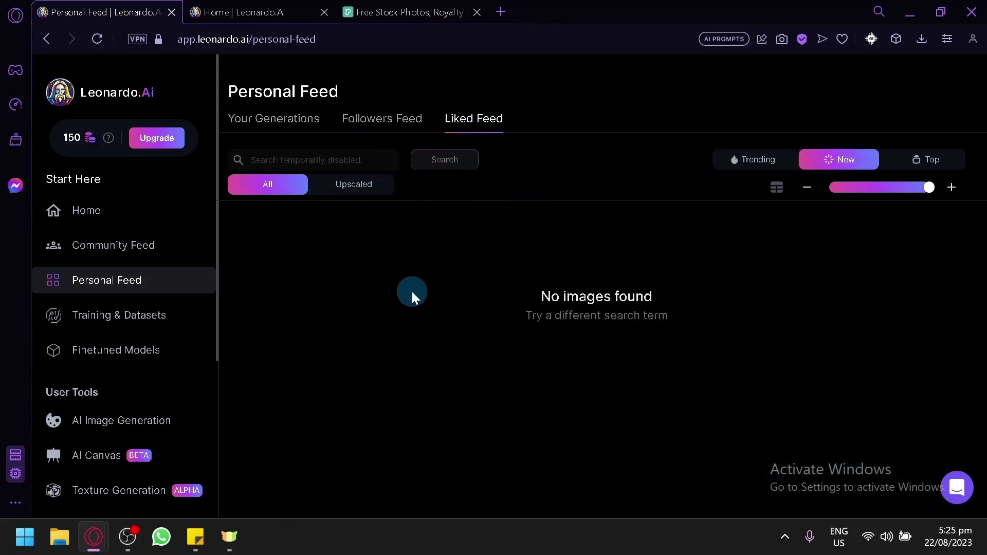
Step: View the Training & Datasets page, and look over the Platform Models on the Finetuned Models page
{"action": "left_click", "coordinate": [142, 317]}
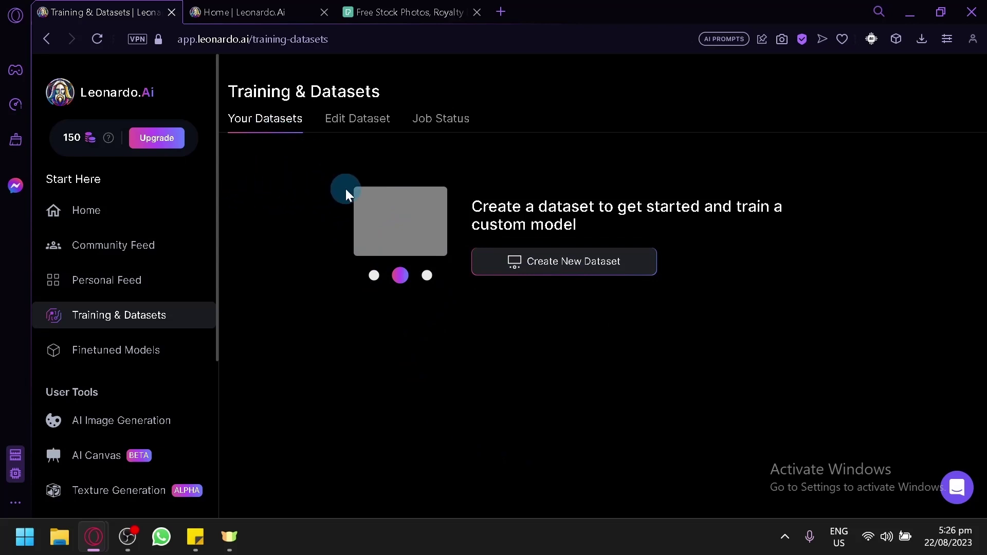
{"action": "left_click", "coordinate": [156, 357]}
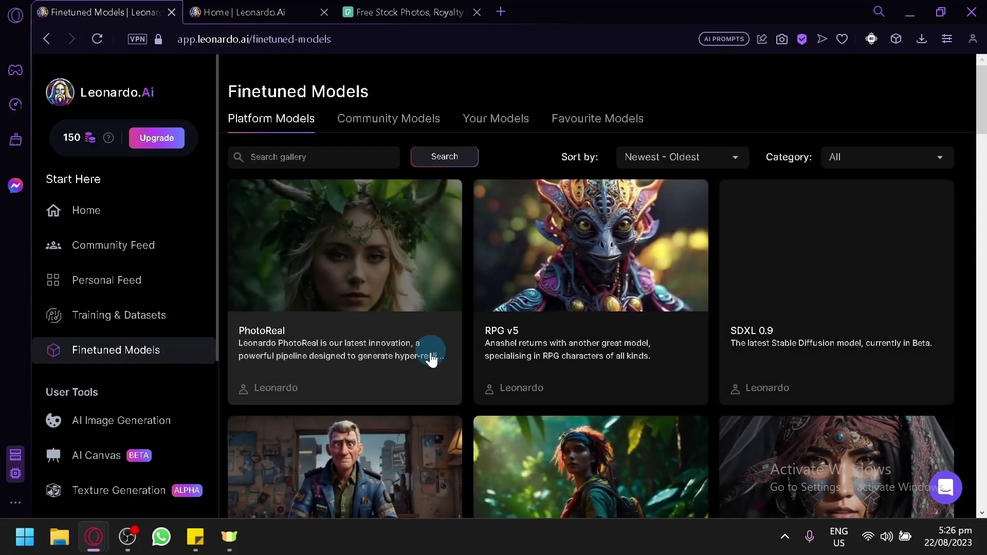
{"action": "scroll", "coordinate": [391, 308], "scroll_direction": "down", "scroll_amount": 2}
{"action": "scroll", "coordinate": [341, 264], "scroll_direction": "up", "scroll_amount": 2}
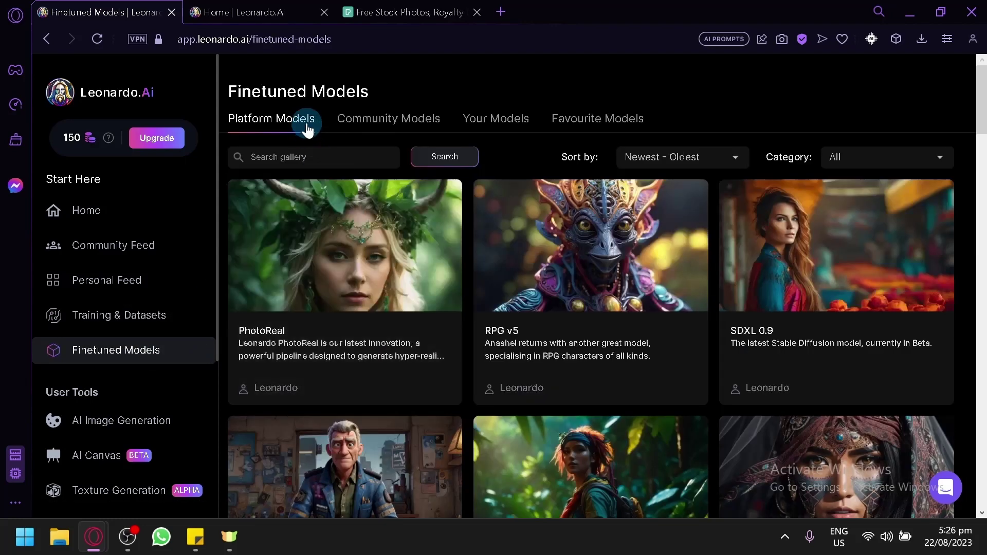
{"action": "scroll", "coordinate": [670, 288], "scroll_direction": "down", "scroll_amount": 10}
{"action": "scroll", "coordinate": [756, 315], "scroll_direction": "up", "scroll_amount": 10}
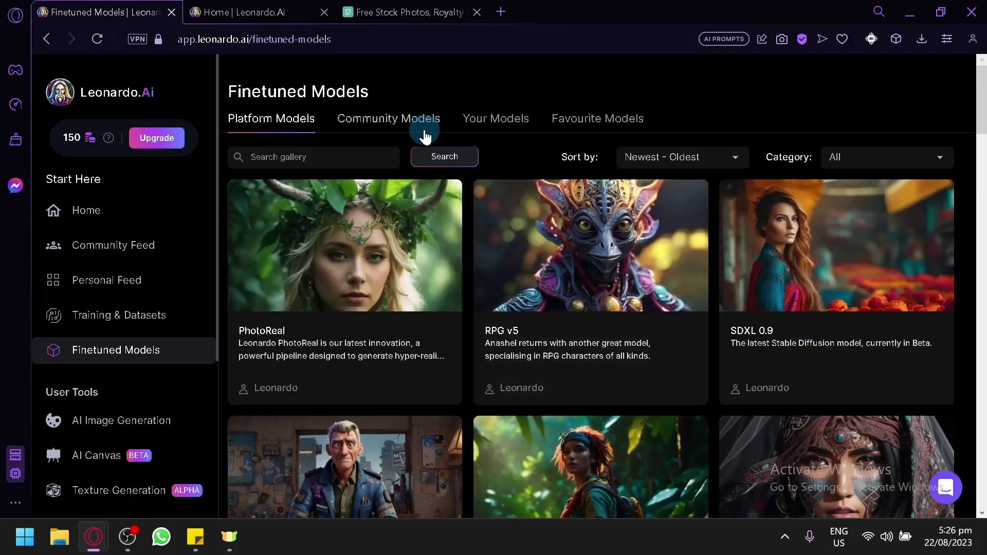
Step: Look over the Community Models, Your Models and Favourite Models among the finetuned models
{"action": "left_click", "coordinate": [422, 131]}
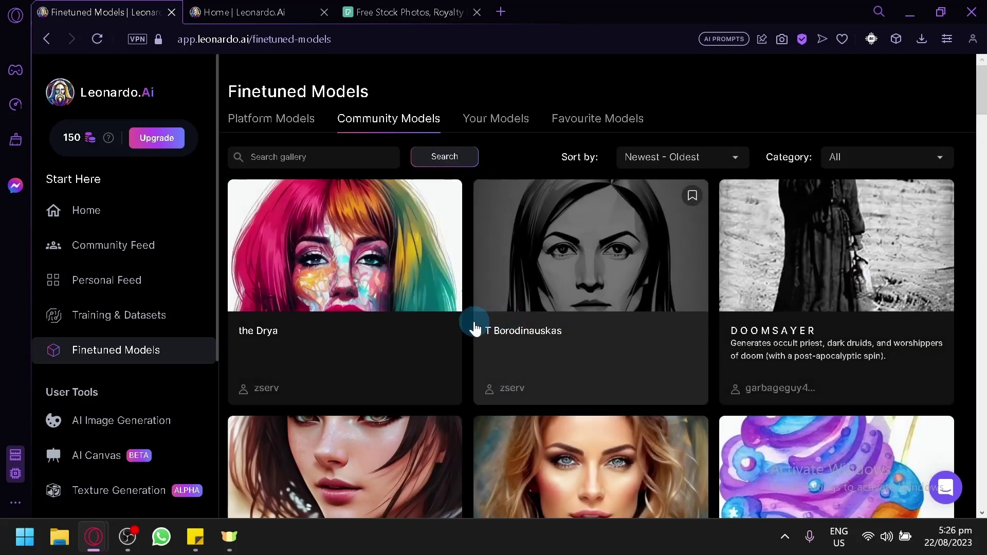
{"action": "scroll", "coordinate": [472, 327], "scroll_direction": "down", "scroll_amount": 15}
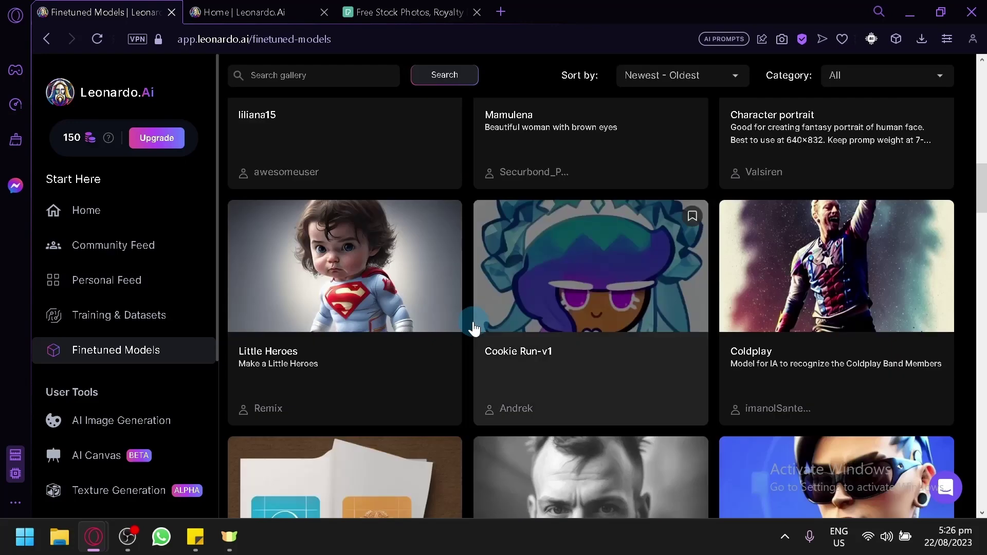
{"action": "scroll", "coordinate": [468, 302], "scroll_direction": "up", "scroll_amount": 8}
{"action": "scroll", "coordinate": [468, 298], "scroll_direction": "up", "scroll_amount": 5}
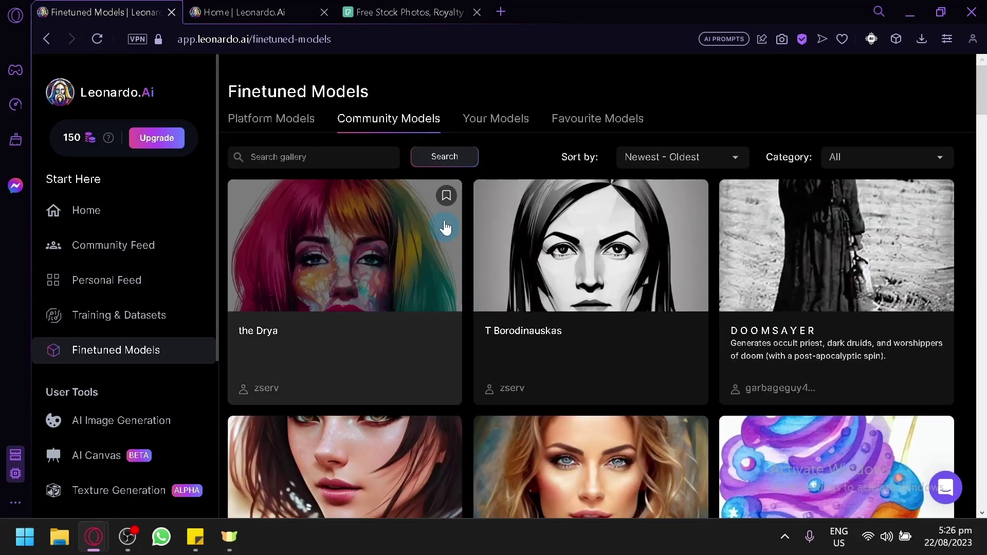
{"action": "left_click", "coordinate": [508, 123]}
{"action": "left_click", "coordinate": [577, 123]}
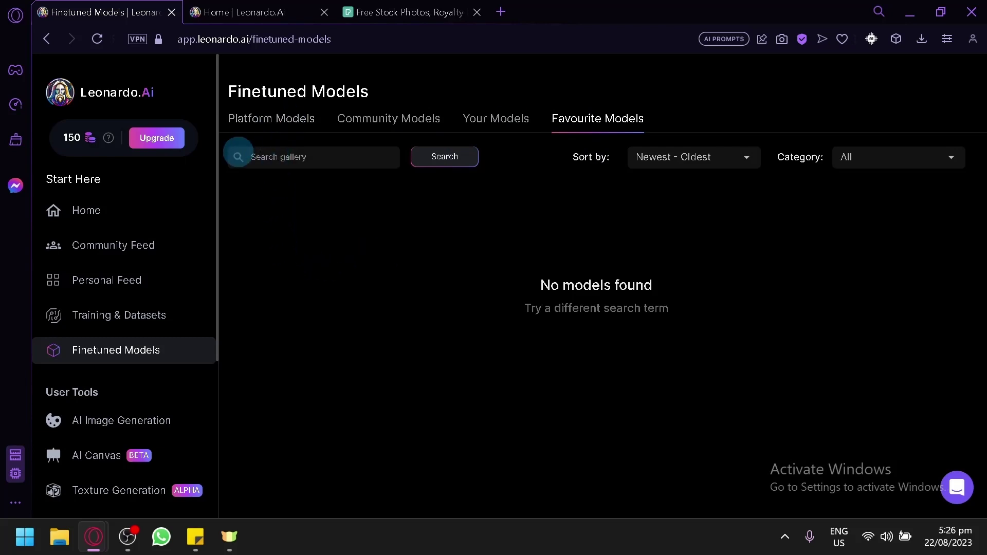
Step: Return to the home page and examine the User Tools listed in the navigation
{"action": "left_click", "coordinate": [159, 215]}
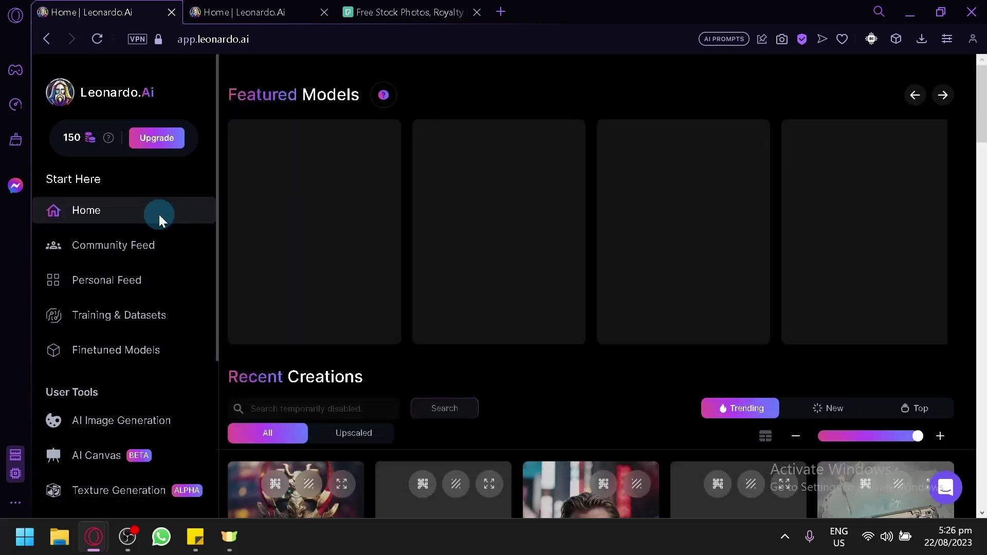
{"action": "scroll", "coordinate": [152, 236], "scroll_direction": "down", "scroll_amount": 4}
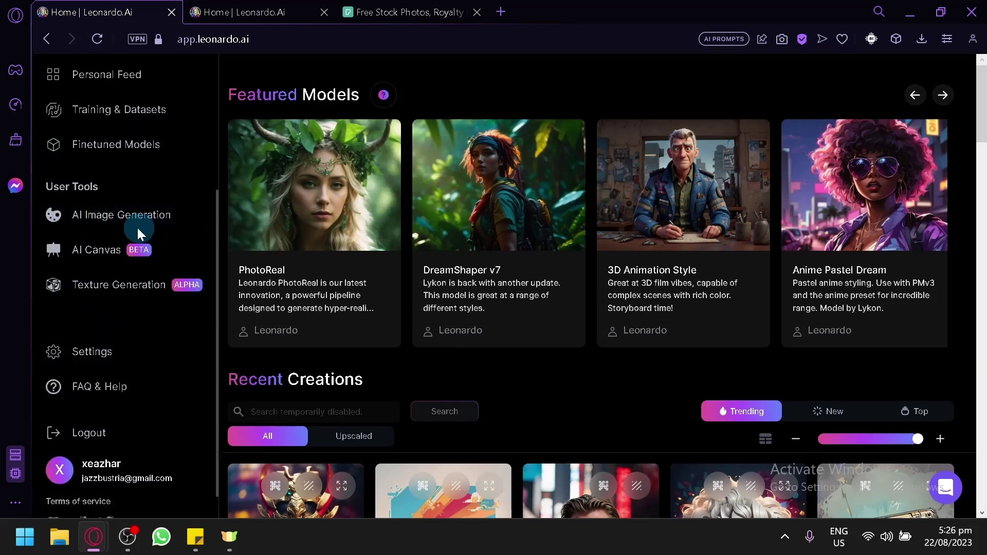
{"action": "scroll", "coordinate": [116, 224], "scroll_direction": "up", "scroll_amount": 5}
{"action": "scroll", "coordinate": [116, 224], "scroll_direction": "down", "scroll_amount": 5}
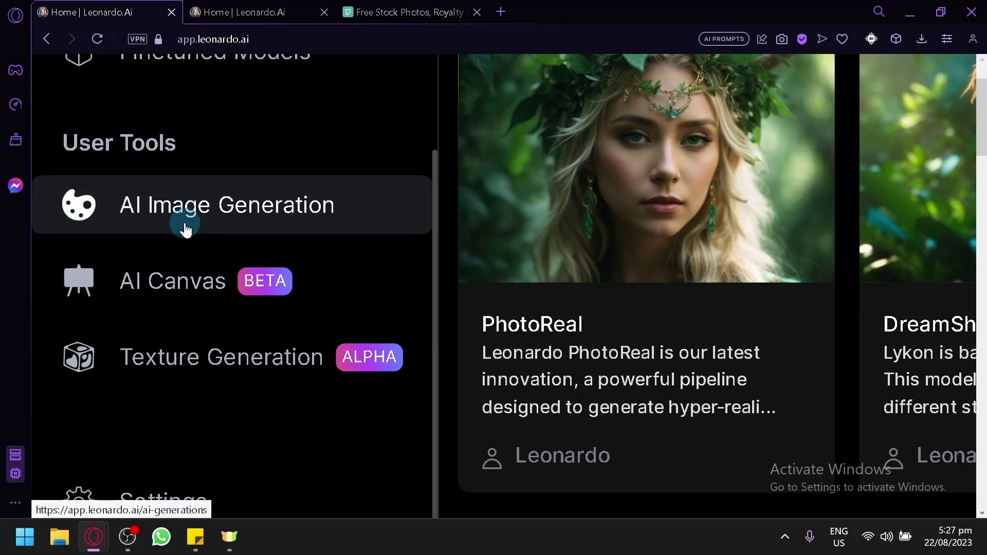
Step: Open the AI Image Generation tool and clear the existing "make spell more lighting" prompt
{"action": "left_click", "coordinate": [186, 229]}
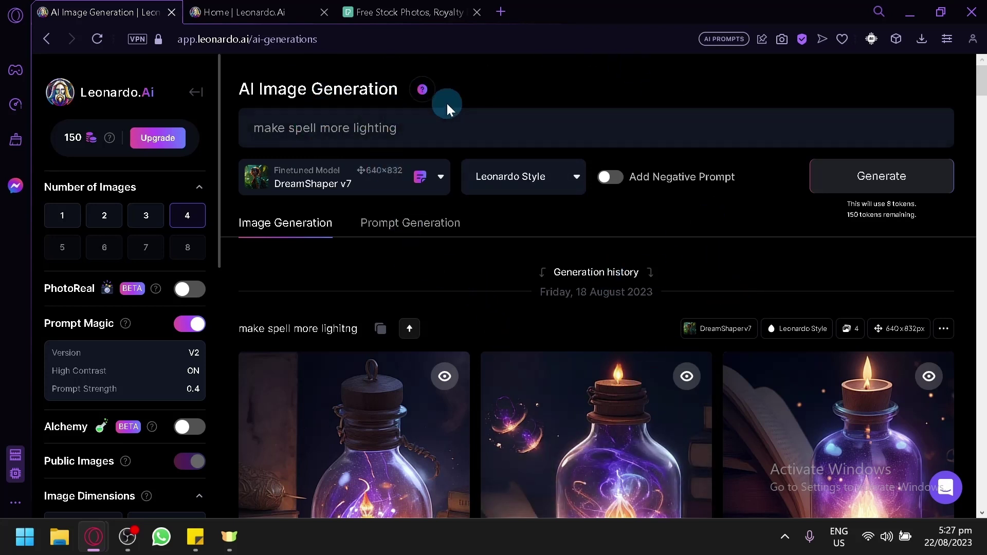
{"action": "scroll", "coordinate": [465, 136], "scroll_direction": "up", "scroll_amount": 5}
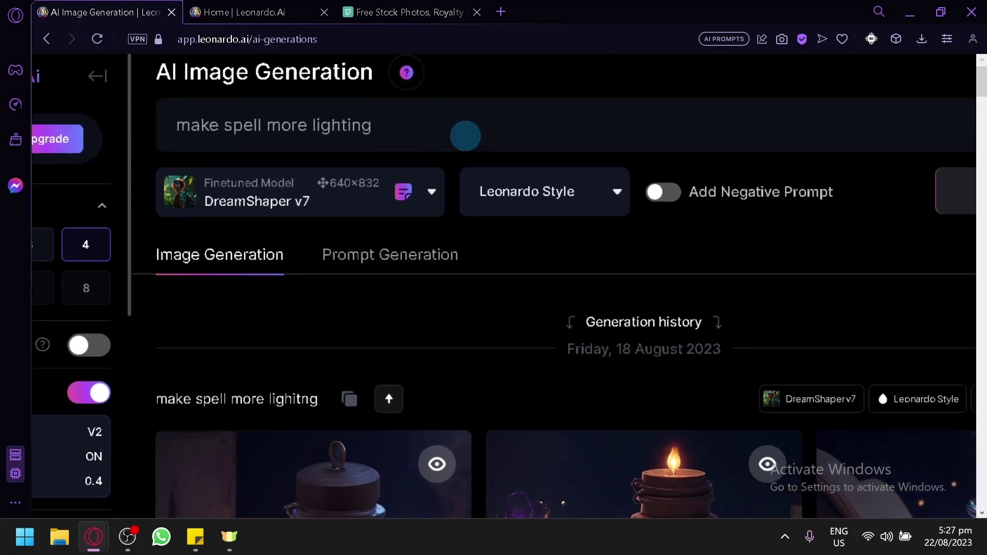
{"action": "left_click", "coordinate": [465, 136]}
{"action": "scroll", "coordinate": [409, 207], "scroll_direction": "up", "scroll_amount": 1}
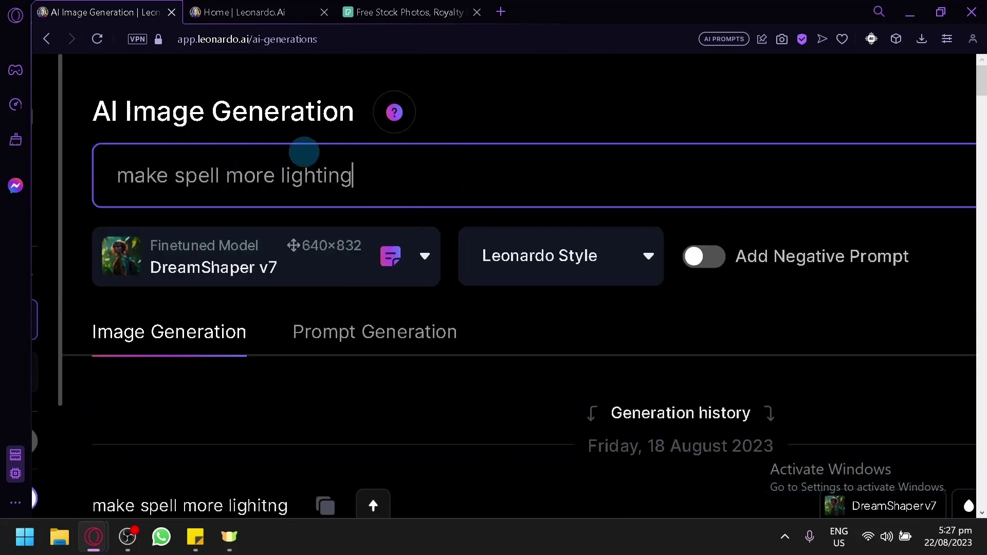
{"action": "left_click_drag", "start_coordinate": [403, 189], "coordinate": [52, 158]}
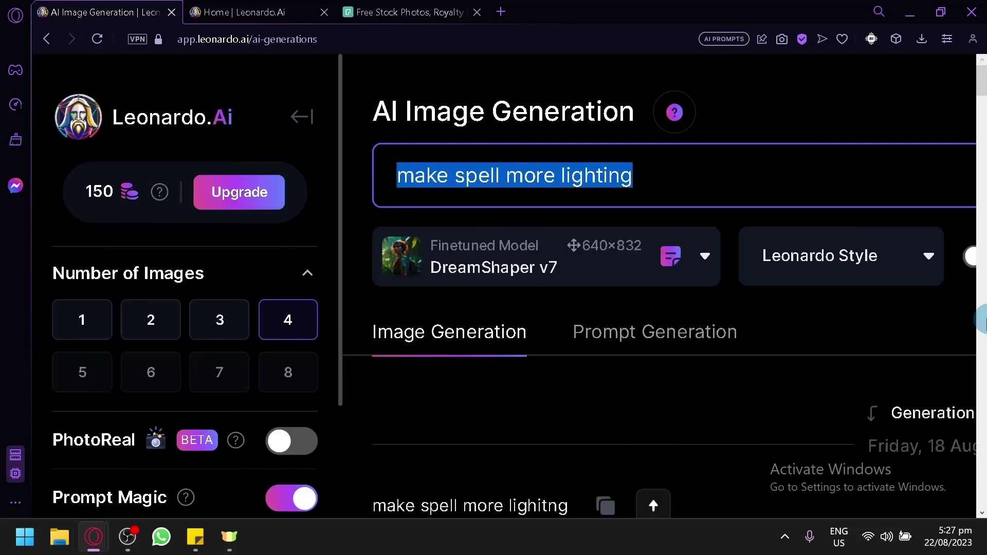
{"action": "key", "text": "BackSpace"}
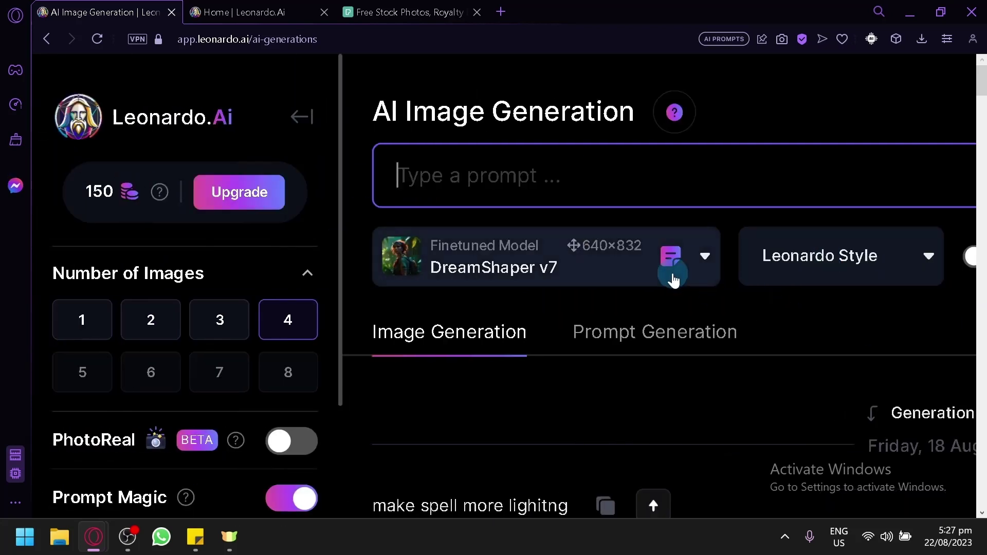
Step: Review the available generation styles and select Leonardo Style
{"action": "scroll", "coordinate": [527, 222], "scroll_direction": "right", "scroll_amount": 5}
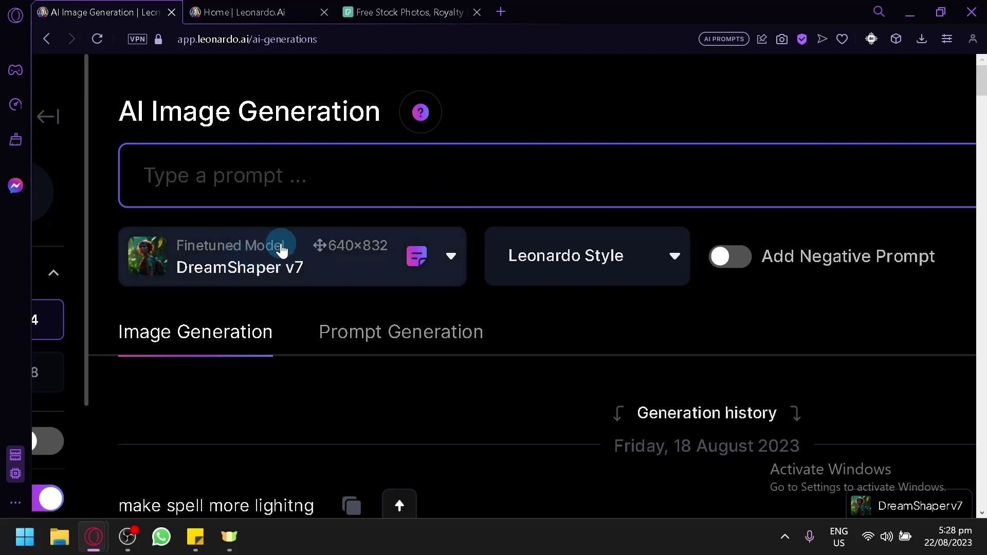
{"action": "scroll", "coordinate": [527, 356], "scroll_direction": "right", "scroll_amount": 1}
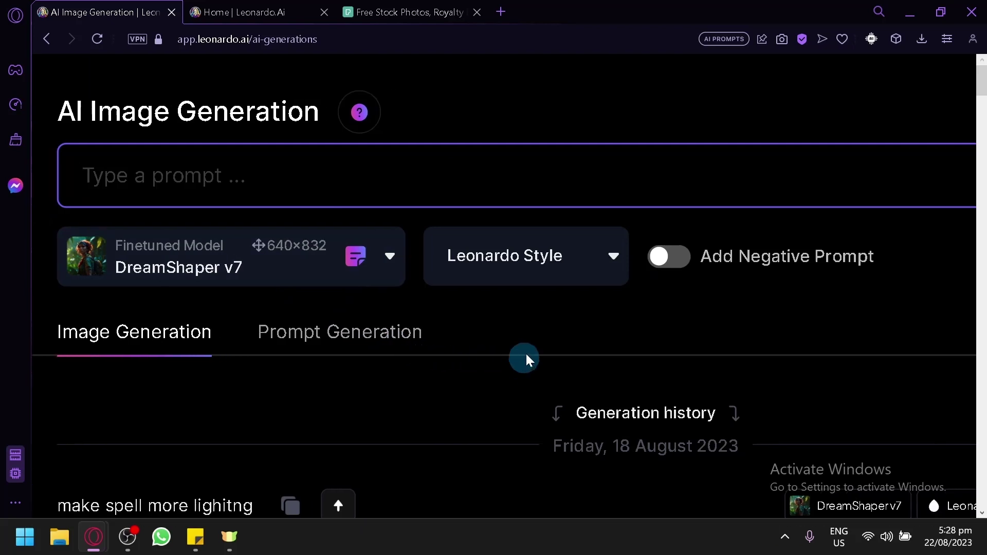
{"action": "left_click", "coordinate": [514, 267]}
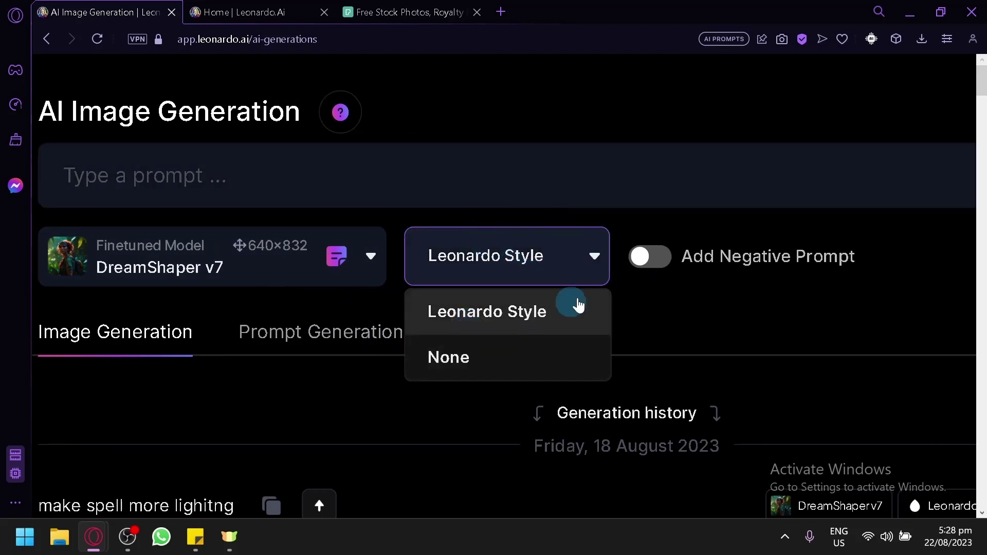
{"action": "left_click", "coordinate": [577, 305]}
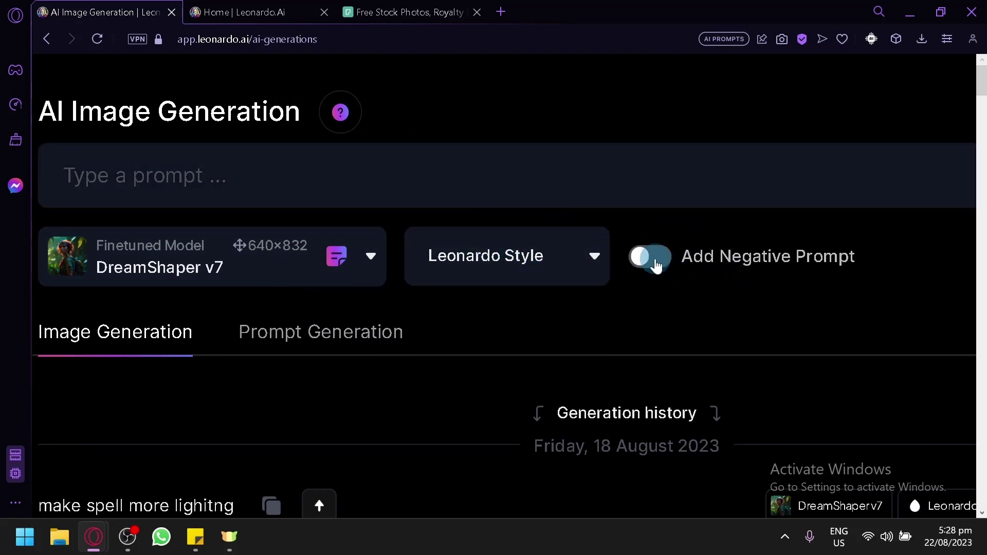
Step: Enable the negative prompt for the image generation and clear its existing text
{"action": "left_click", "coordinate": [656, 265]}
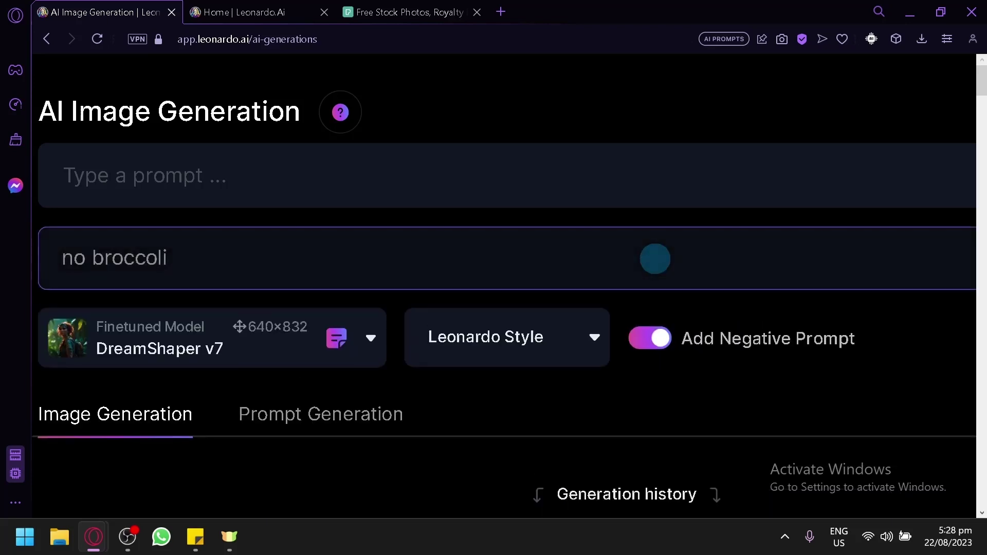
{"action": "key", "text": "ctrl+a"}
{"action": "key", "text": "BackSpace"}
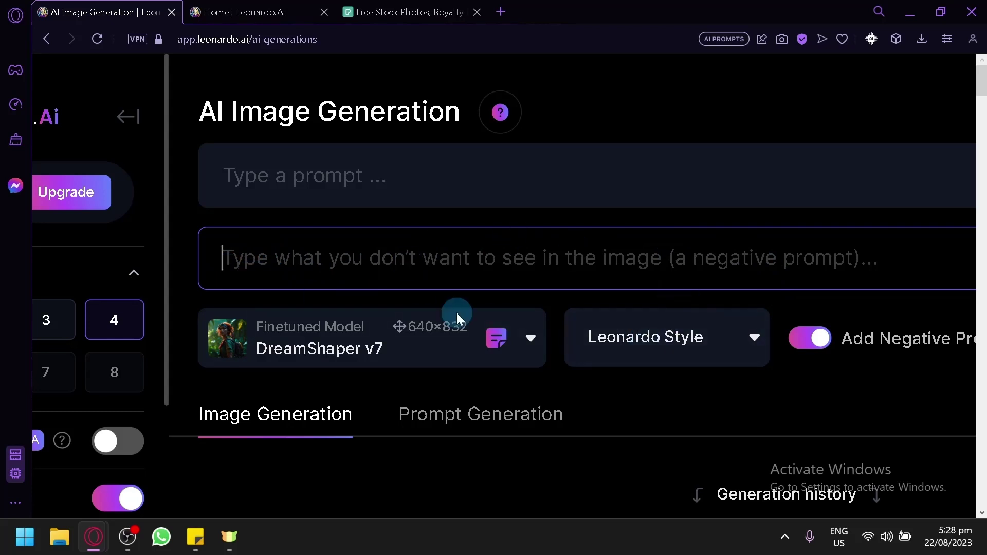
{"action": "left_click", "coordinate": [808, 338]}
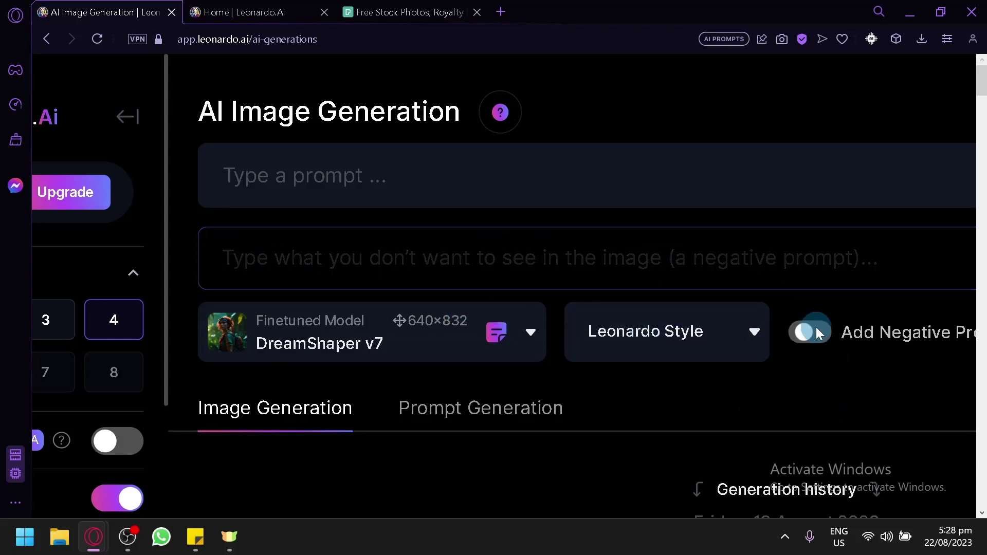
{"action": "left_click", "coordinate": [816, 258]}
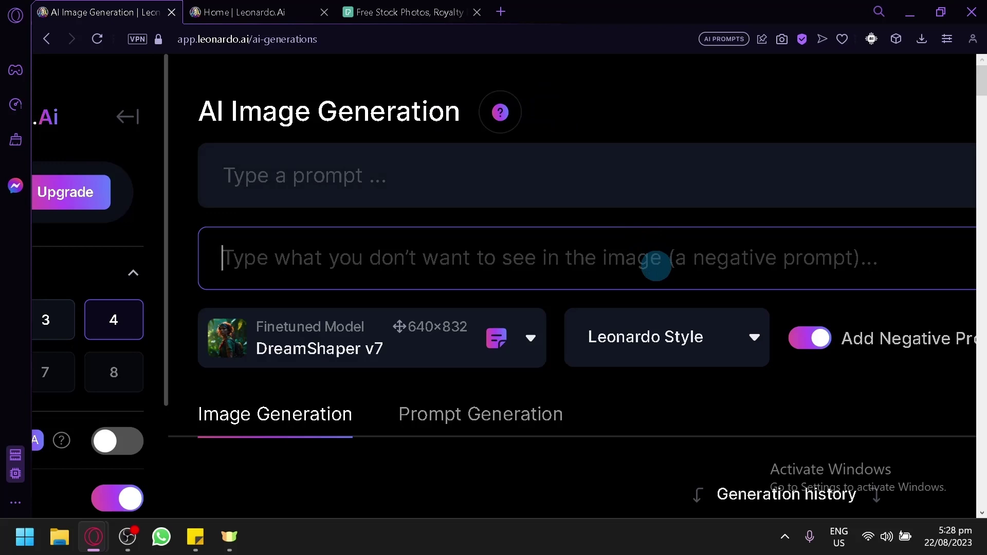
Step: Try "clouds" as an example negative prompt and erase it again
{"action": "type", "text": "clouds"}
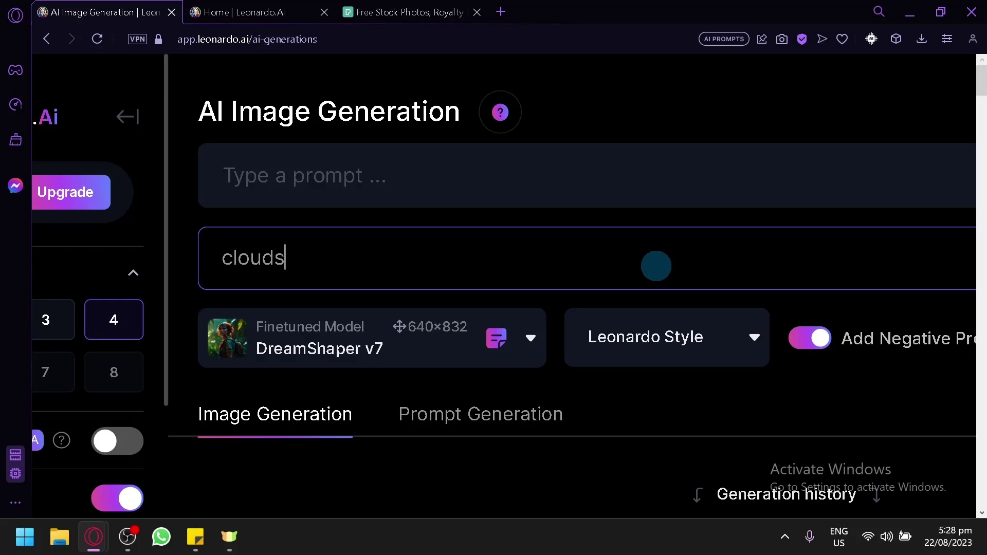
{"action": "key", "text": "BackSpace"}
{"action": "key", "text": "BackSpace"}
{"action": "key", "text": "BackSpace"}
{"action": "key", "text": "BackSpace"}
{"action": "key", "text": "BackSpace"}
{"action": "key", "text": "BackSpace"}
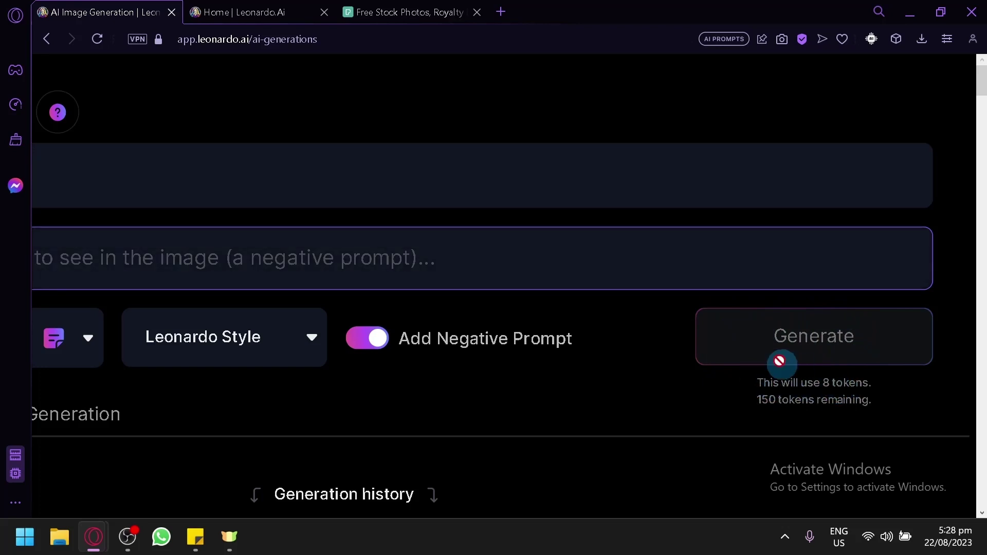
Step: Examine the token cost of the generation and the remaining token balance beneath Generate
{"action": "scroll", "coordinate": [857, 402], "scroll_direction": "up", "scroll_amount": 5}
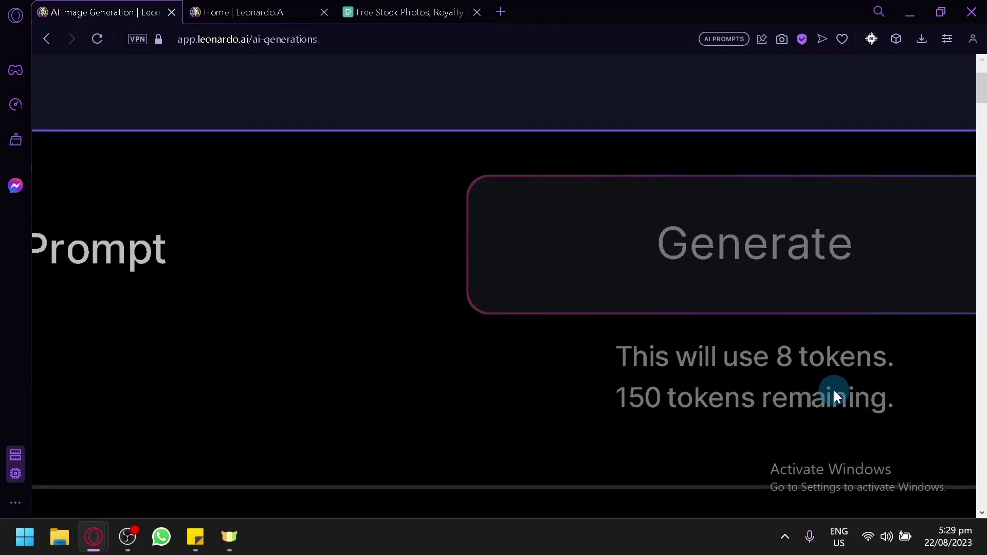
Step: Review the account's token balance and the generation settings, including number of images, image dimensions and guidance scale
{"action": "scroll", "coordinate": [833, 390], "scroll_direction": "down", "scroll_amount": 5}
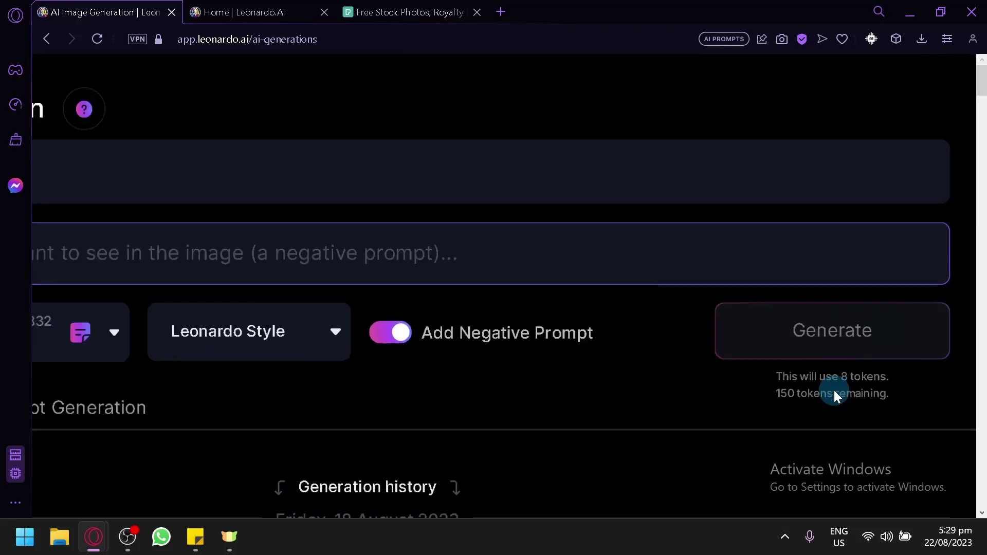
{"action": "scroll", "coordinate": [833, 390], "scroll_direction": "down", "scroll_amount": 2}
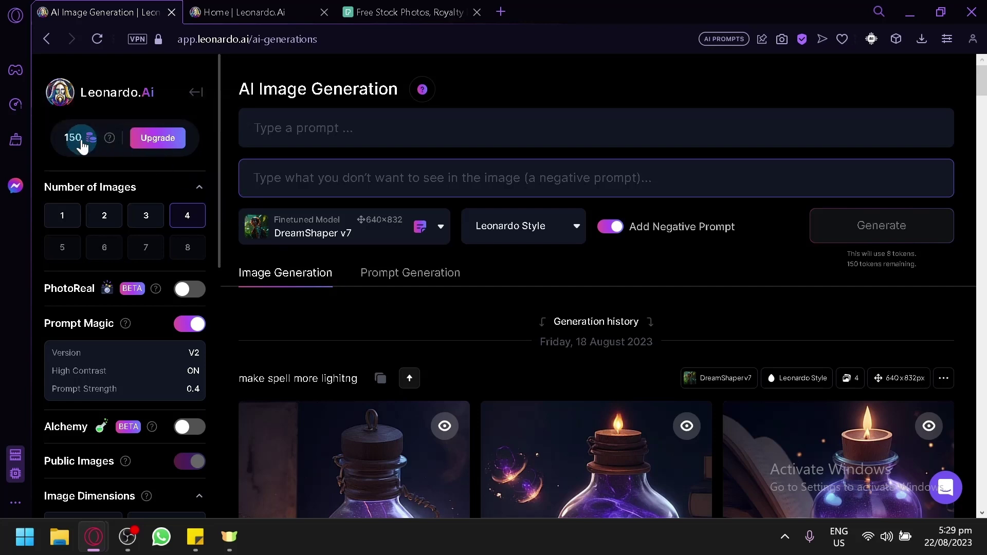
{"action": "scroll", "coordinate": [81, 144], "scroll_direction": "up", "scroll_amount": 5, "text": "ctrl"}
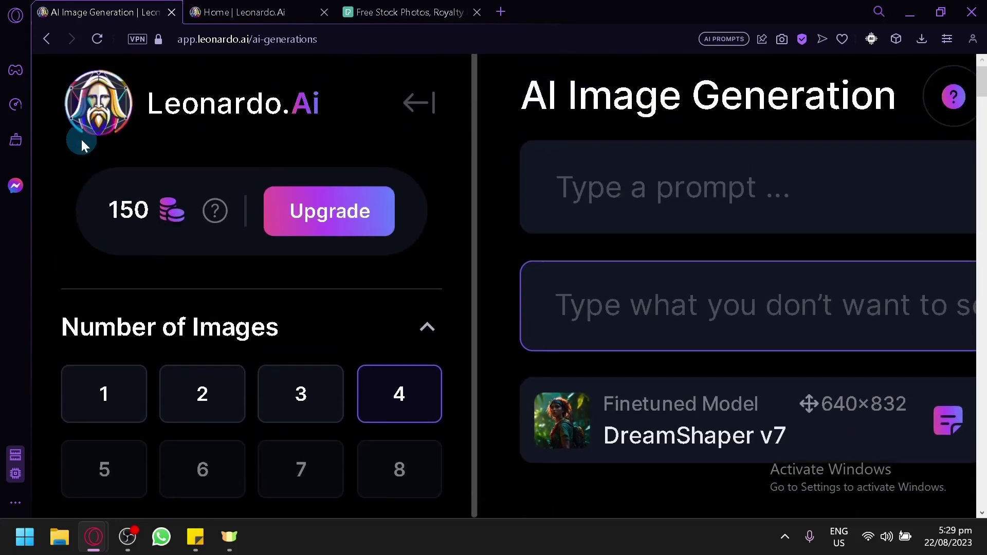
{"action": "scroll", "coordinate": [82, 140], "scroll_direction": "up", "scroll_amount": 1}
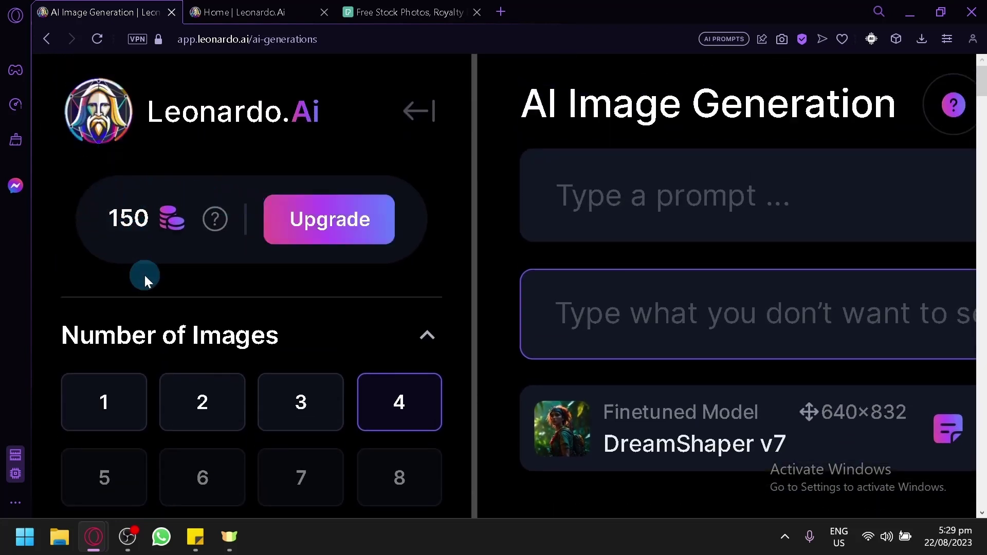
{"action": "scroll", "coordinate": [144, 276], "scroll_direction": "down", "scroll_amount": 20}
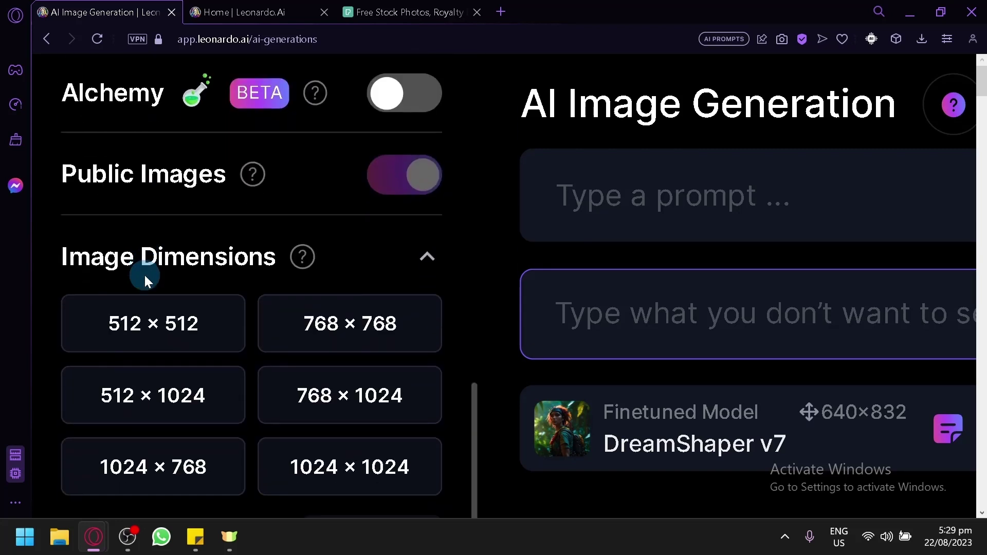
{"action": "scroll", "coordinate": [144, 276], "scroll_direction": "up", "scroll_amount": 3}
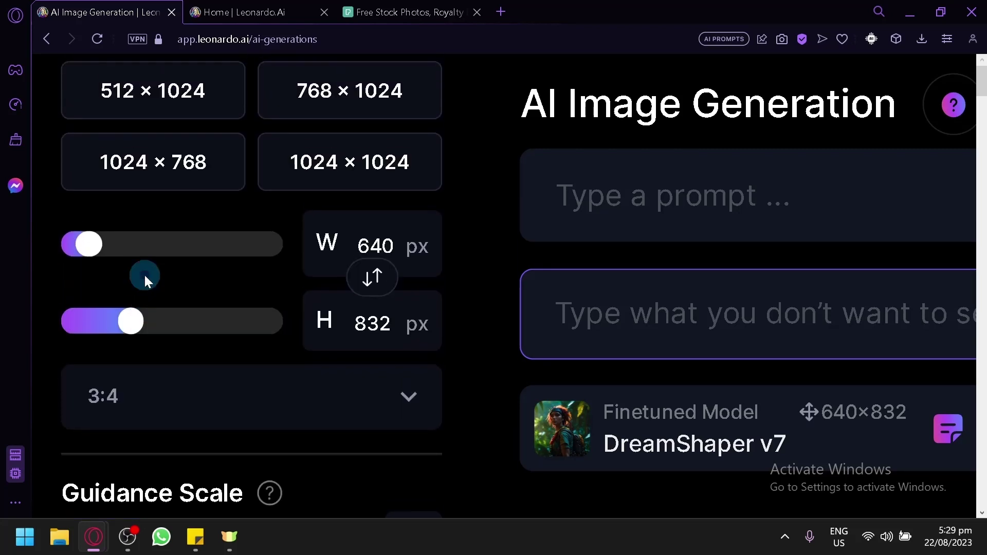
{"action": "right_click", "coordinate": [144, 276]}
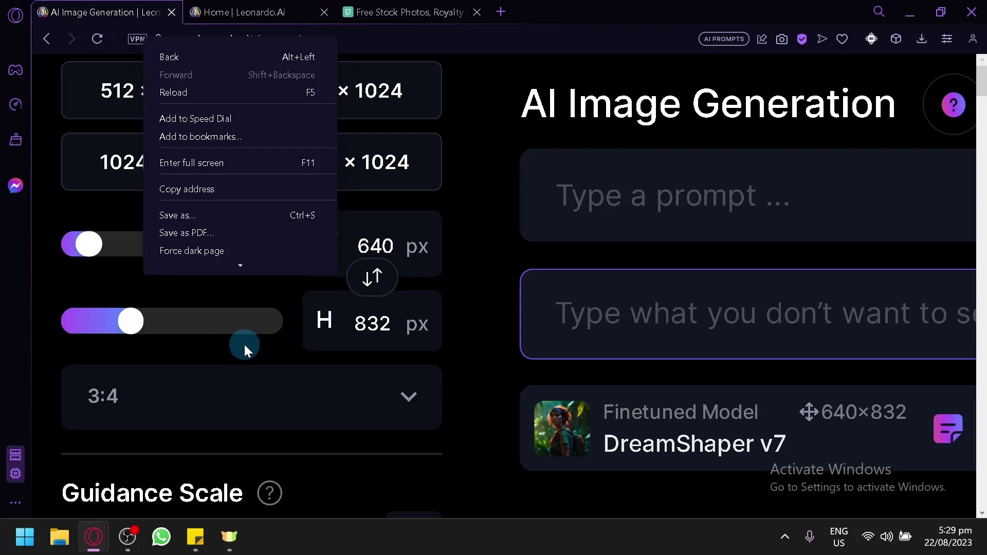
{"action": "key", "text": "Escape"}
{"action": "scroll", "coordinate": [243, 344], "scroll_direction": "up", "scroll_amount": 15}
{"action": "scroll", "coordinate": [245, 344], "scroll_direction": "up", "scroll_amount": 5}
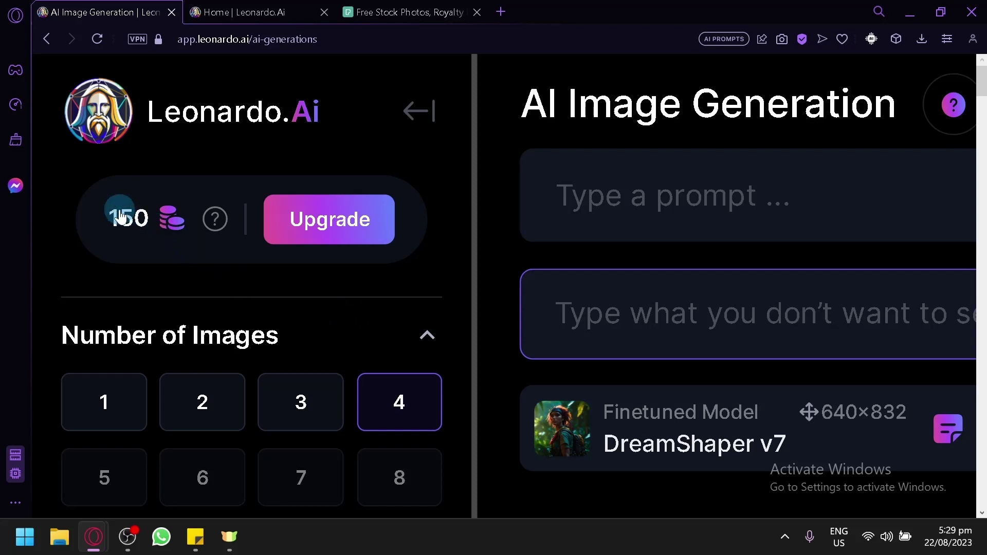
Step: Examine the token balance information and the Upgrade option for getting more tokens
{"action": "mouse_move", "coordinate": [224, 226]}
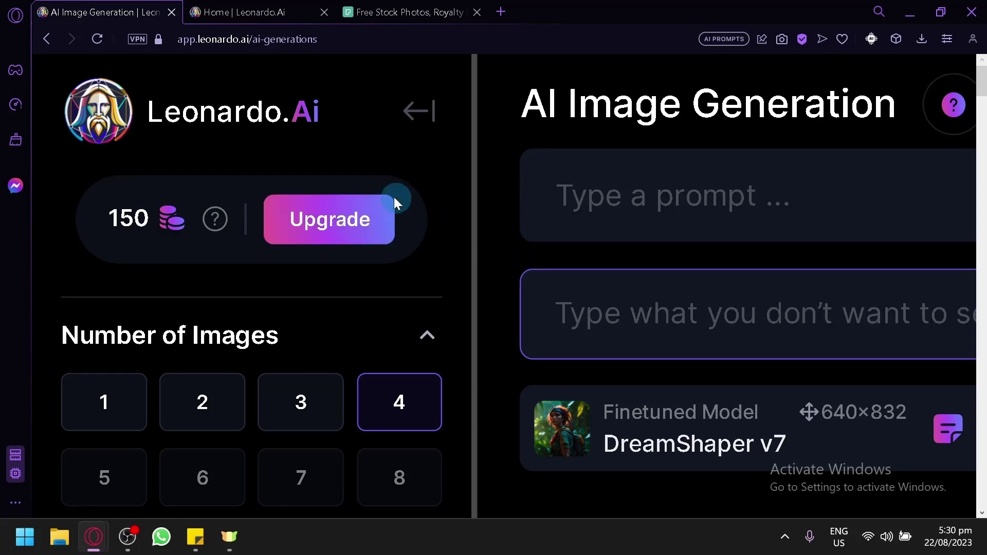
{"action": "right_click", "coordinate": [322, 230]}
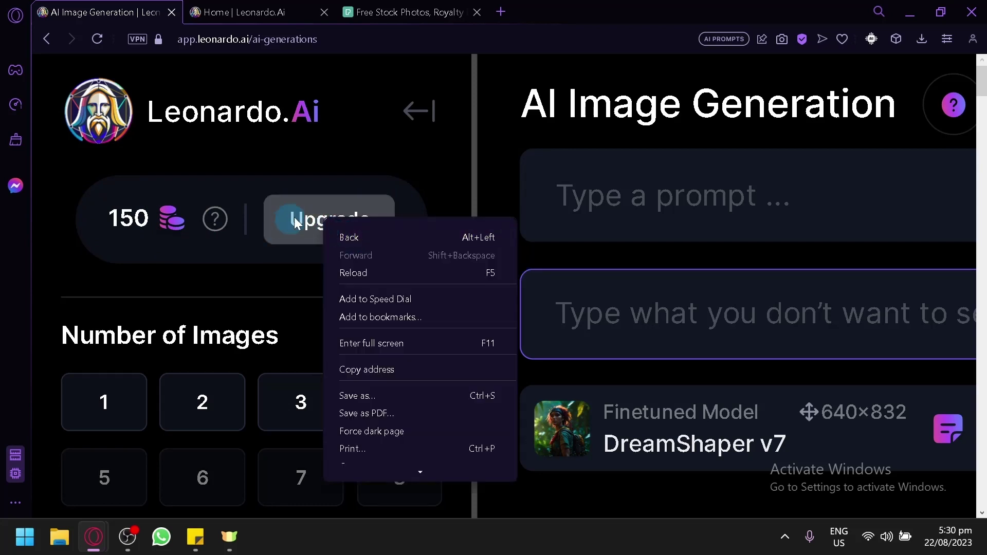
{"action": "left_click", "coordinate": [500, 155]}
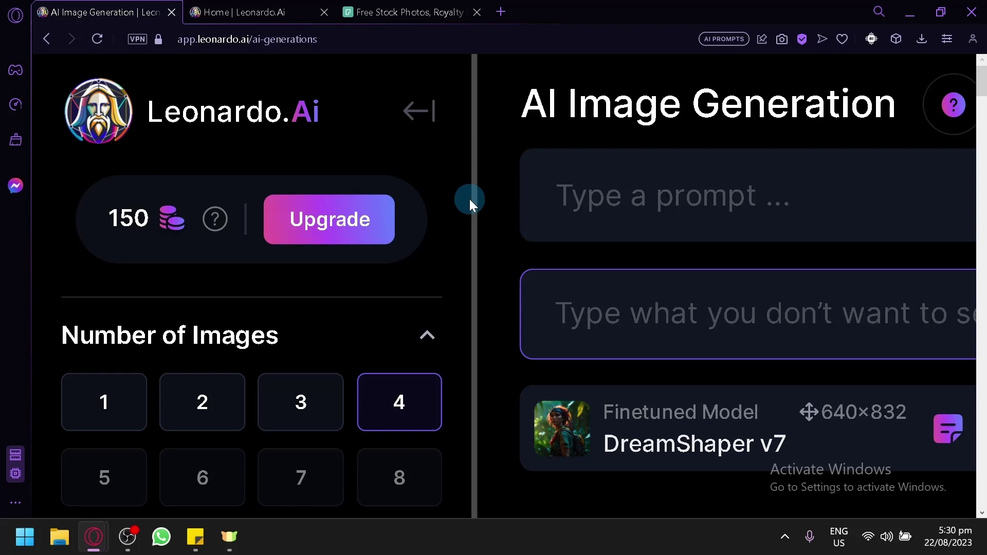
{"action": "key", "text": "ctrl+0"}
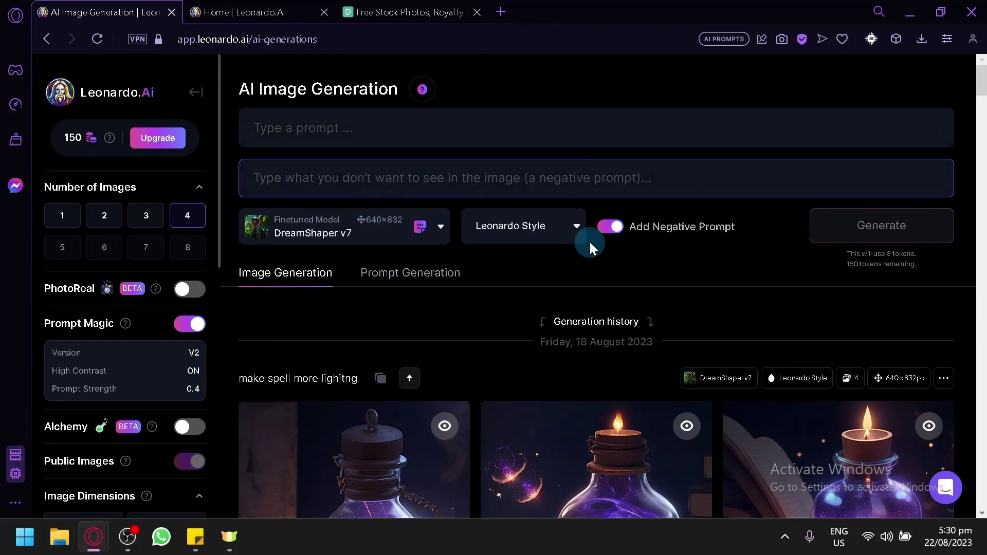
Step: Examine the most recent results in the generation history, covering the spell bottle, green witch and dark wizard prompts
{"action": "scroll", "coordinate": [588, 240], "scroll_direction": "down", "scroll_amount": 4}
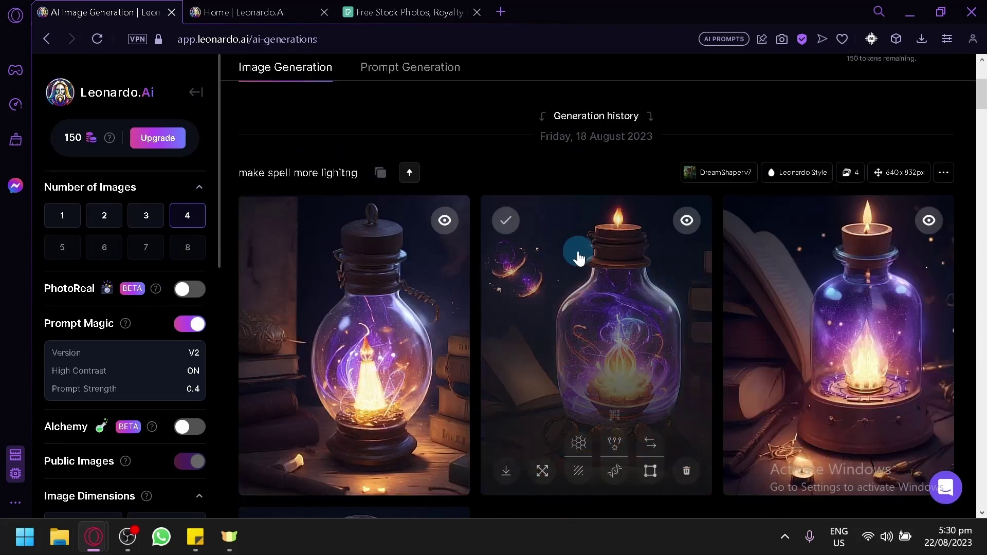
{"action": "scroll", "coordinate": [585, 241], "scroll_direction": "down", "scroll_amount": 4}
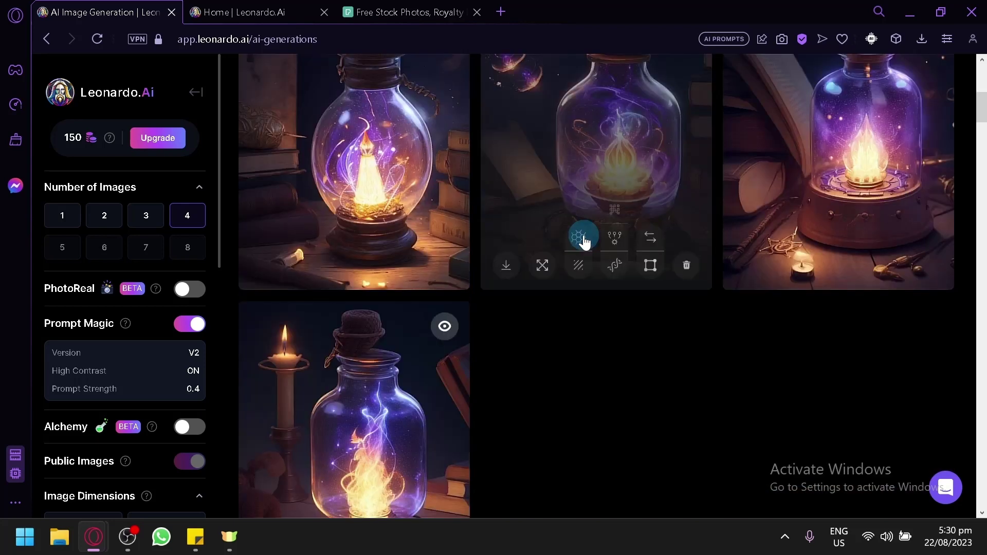
{"action": "scroll", "coordinate": [582, 240], "scroll_direction": "down", "scroll_amount": 2}
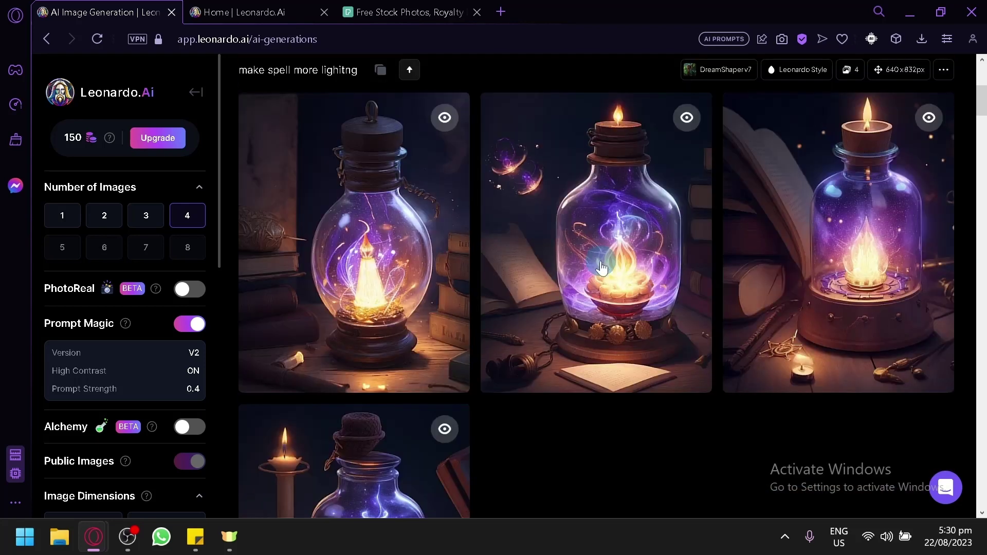
{"action": "scroll", "coordinate": [591, 260], "scroll_direction": "down", "scroll_amount": 4}
{"action": "scroll", "coordinate": [464, 250], "scroll_direction": "up", "scroll_amount": 4}
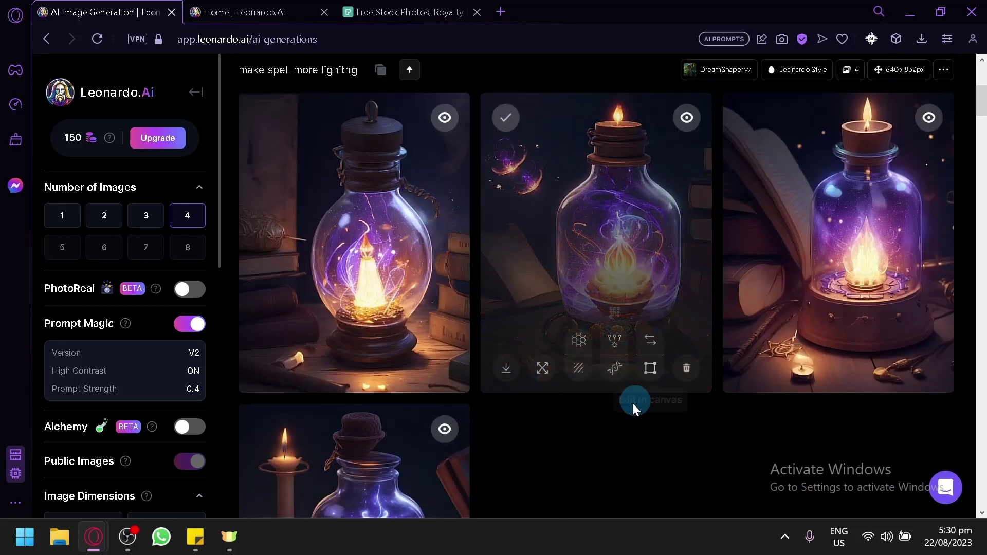
{"action": "scroll", "coordinate": [554, 430], "scroll_direction": "down", "scroll_amount": 6}
{"action": "scroll", "coordinate": [554, 431], "scroll_direction": "down", "scroll_amount": 10}
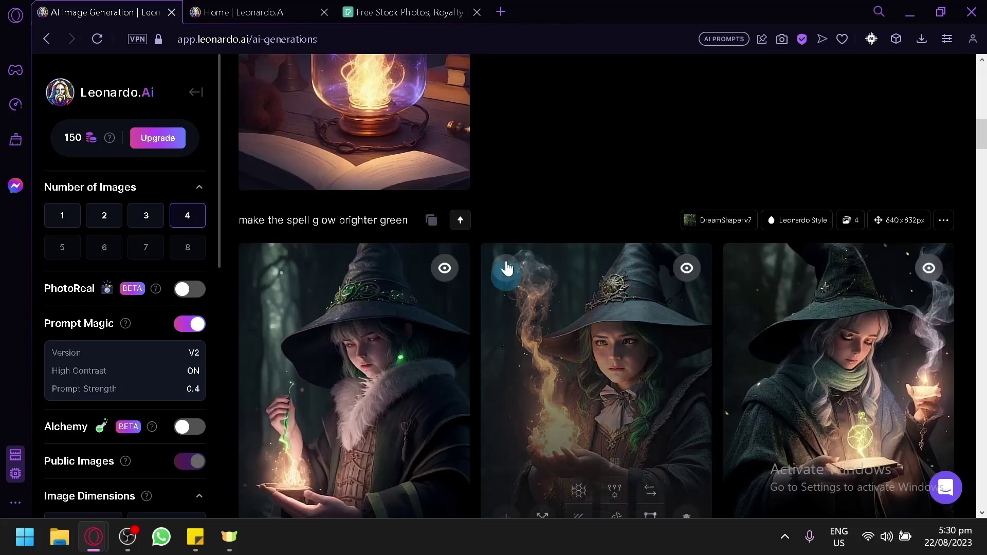
{"action": "scroll", "coordinate": [579, 205], "scroll_direction": "up", "scroll_amount": 4}
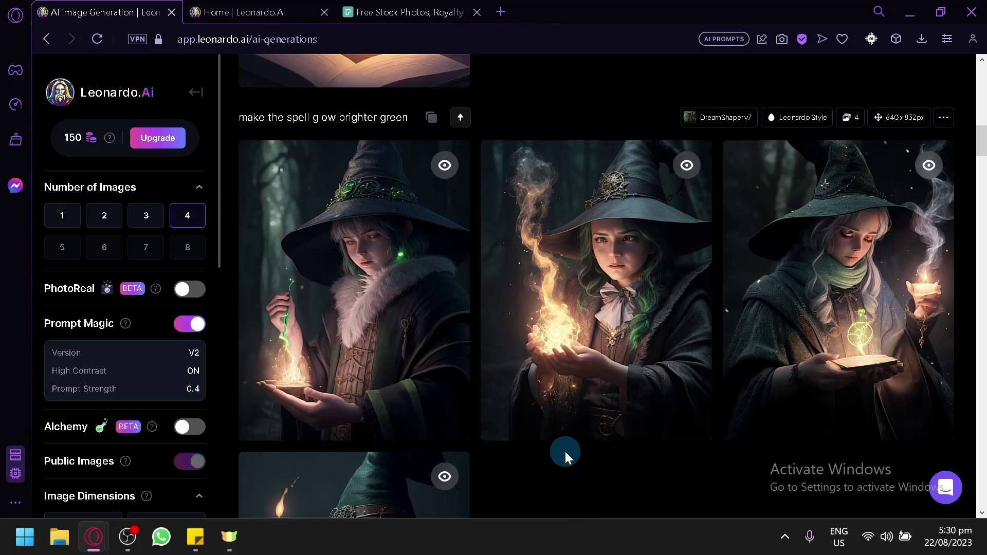
{"action": "scroll", "coordinate": [564, 449], "scroll_direction": "down", "scroll_amount": 15}
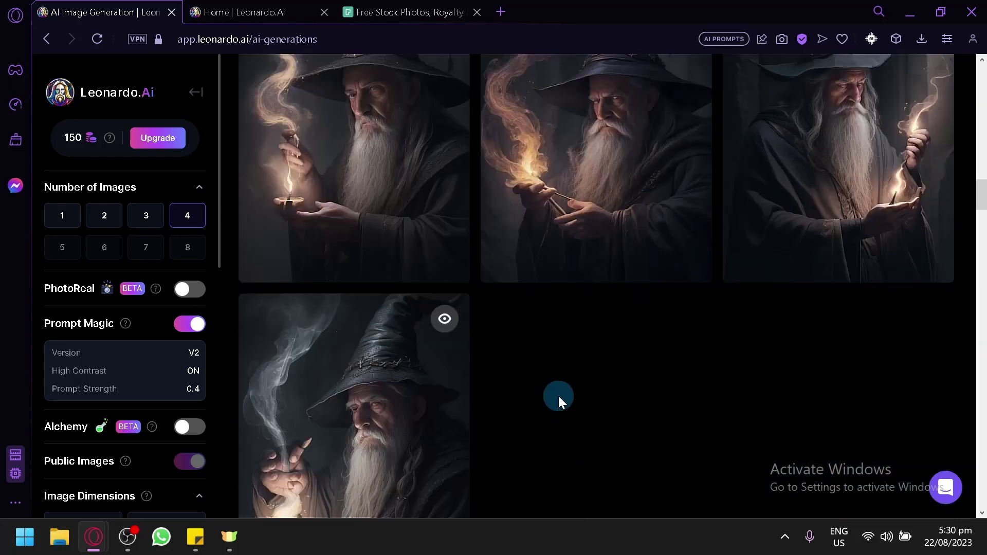
{"action": "scroll", "coordinate": [558, 394], "scroll_direction": "up", "scroll_amount": 5}
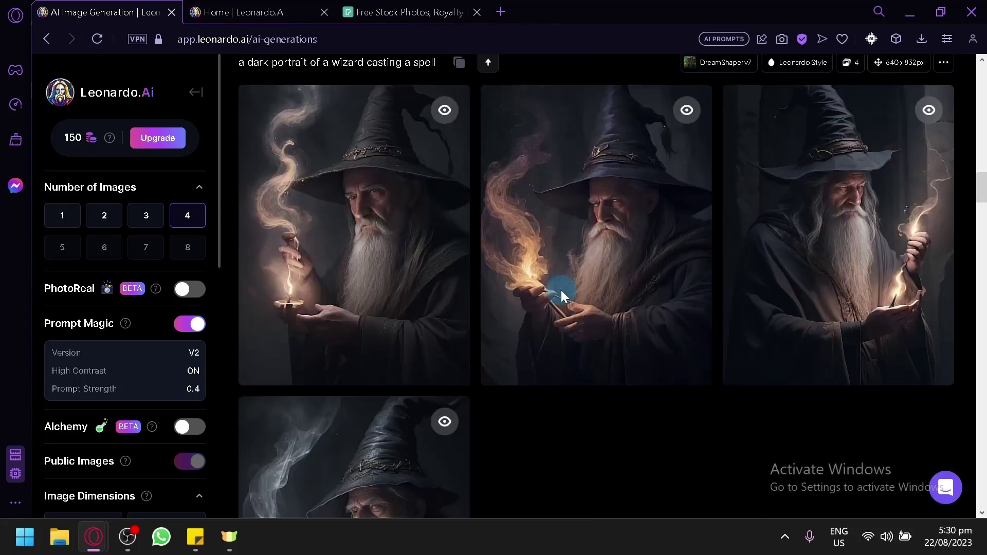
{"action": "scroll", "coordinate": [581, 241], "scroll_direction": "up", "scroll_amount": 8}
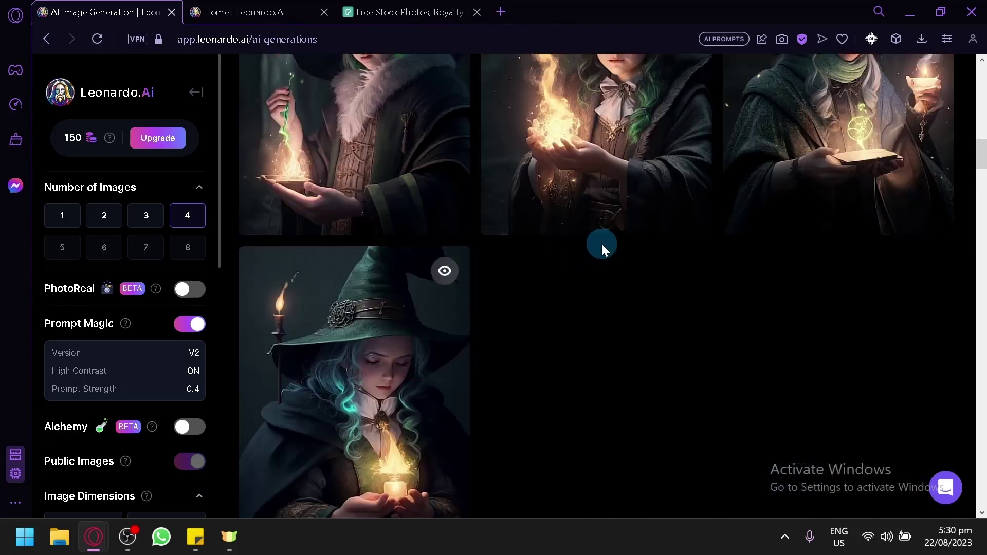
{"action": "scroll", "coordinate": [596, 375], "scroll_direction": "up", "scroll_amount": 6}
{"action": "scroll", "coordinate": [594, 393], "scroll_direction": "up", "scroll_amount": 4}
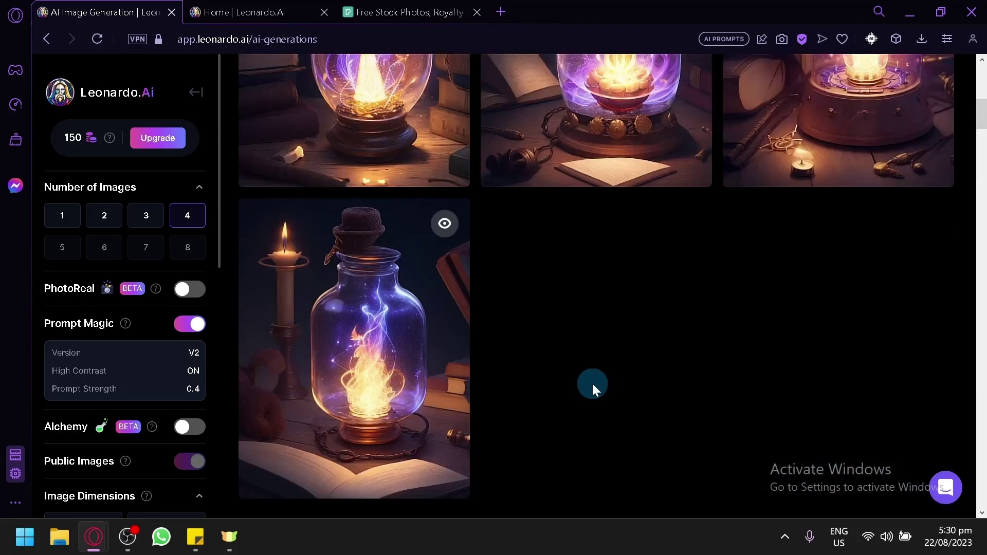
{"action": "scroll", "coordinate": [584, 390], "scroll_direction": "up", "scroll_amount": 6}
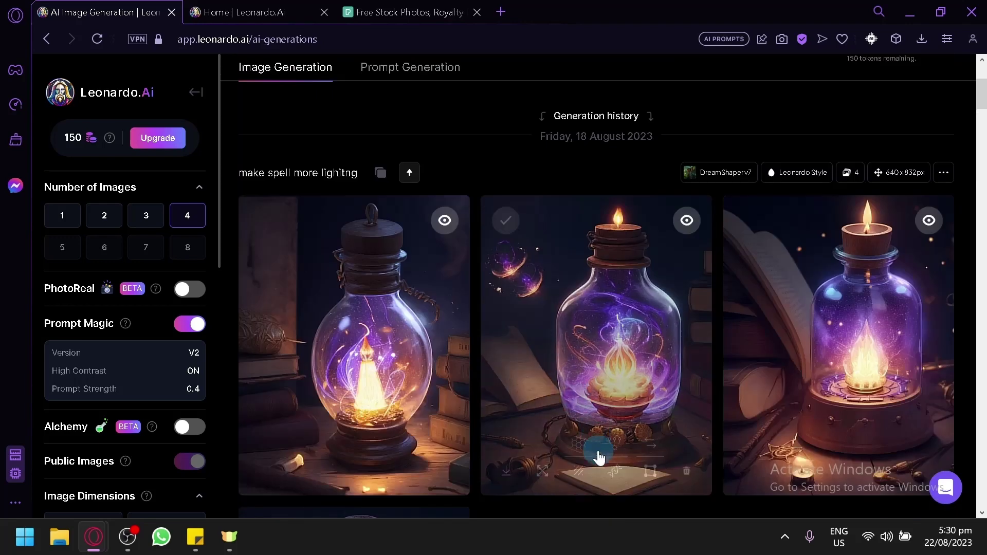
Step: Review the generation history back to older results, including the castle, city street, vegetable soup, purple-haired girl and mountain lake images
{"action": "scroll", "coordinate": [595, 447], "scroll_direction": "down", "scroll_amount": 2}
{"action": "scroll", "coordinate": [590, 442], "scroll_direction": "down", "scroll_amount": 8}
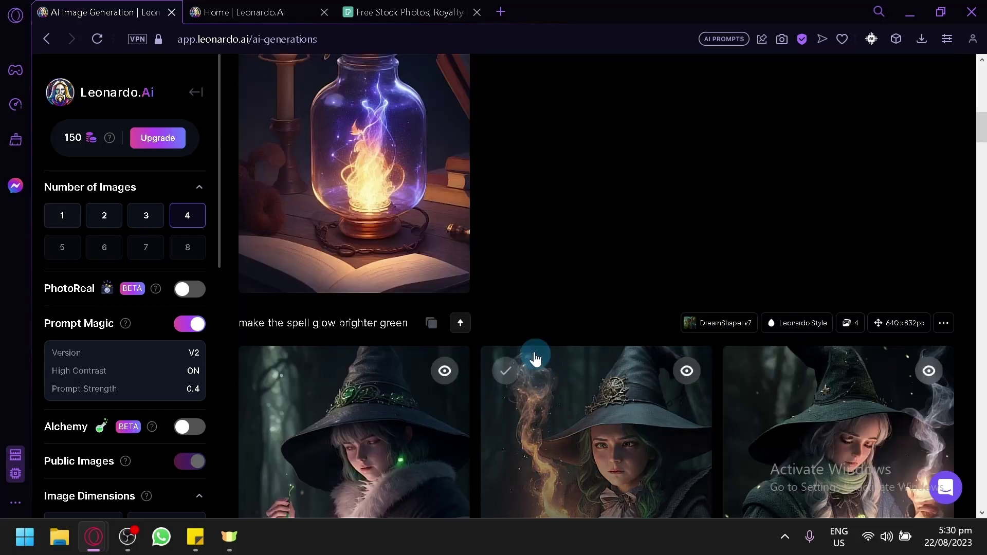
{"action": "scroll", "coordinate": [563, 243], "scroll_direction": "down", "scroll_amount": 6}
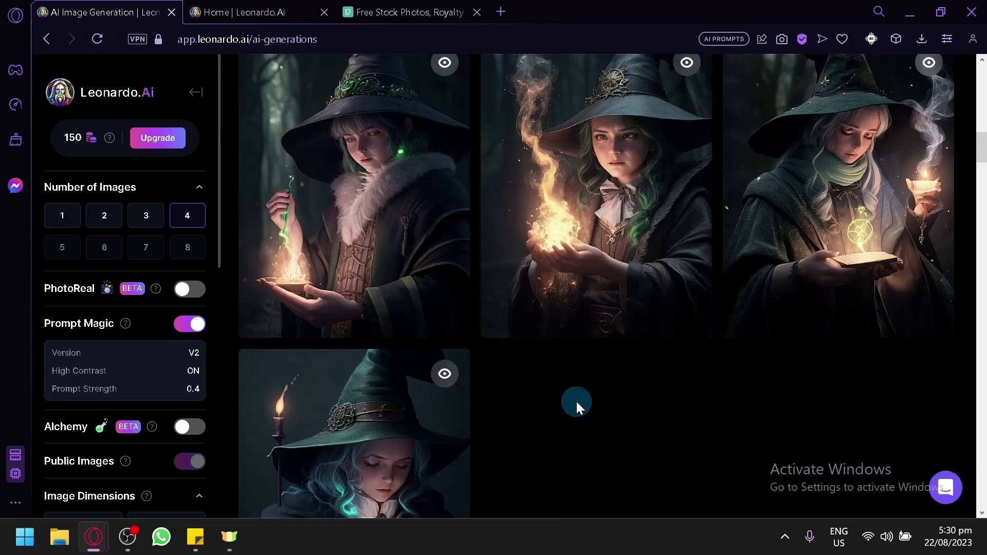
{"action": "scroll", "coordinate": [576, 401], "scroll_direction": "down", "scroll_amount": 12}
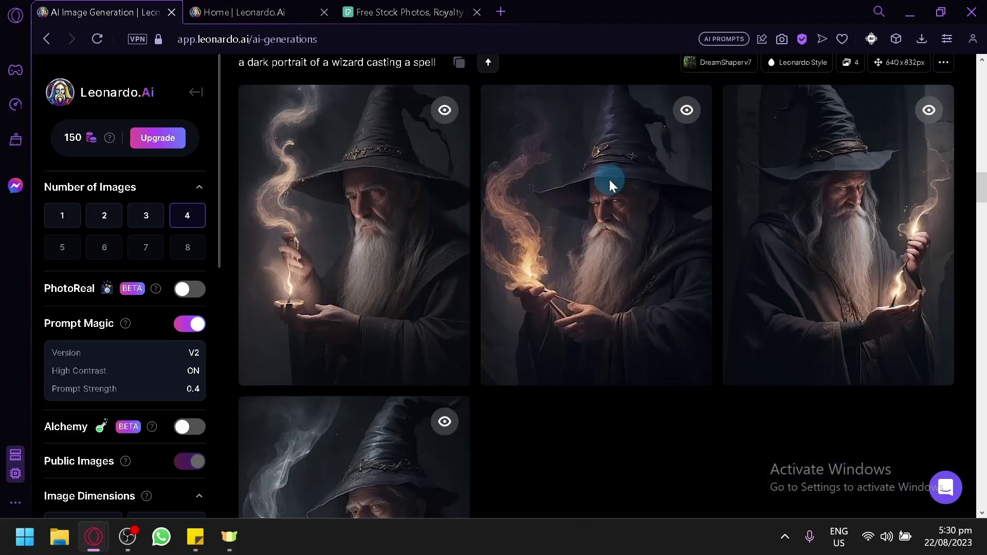
{"action": "scroll", "coordinate": [414, 262], "scroll_direction": "down", "scroll_amount": 14}
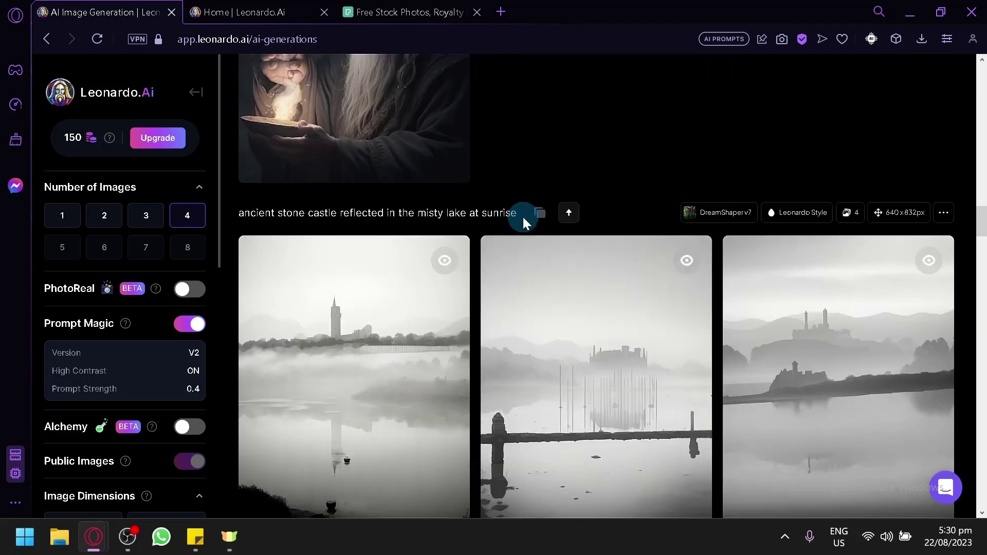
{"action": "scroll", "coordinate": [644, 185], "scroll_direction": "down", "scroll_amount": 10}
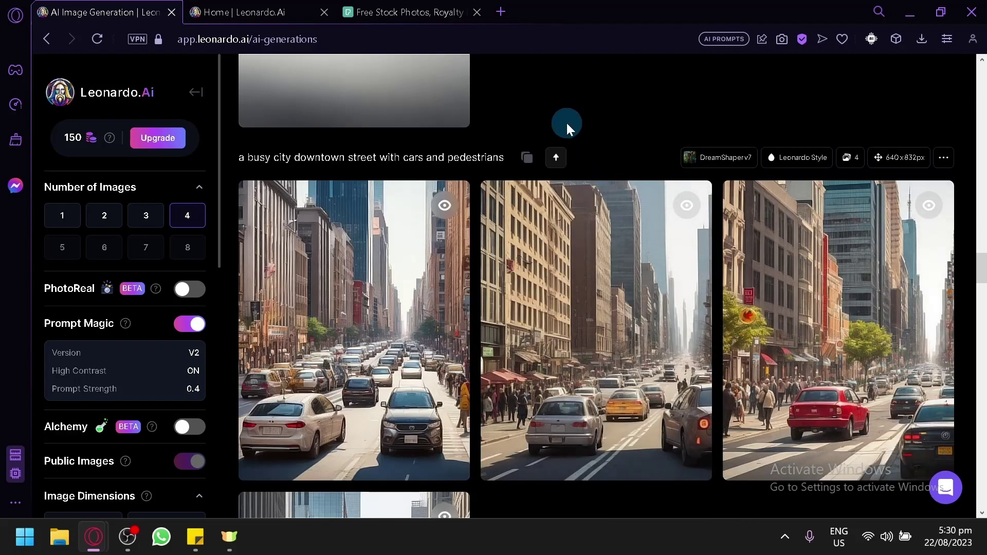
{"action": "scroll", "coordinate": [566, 122], "scroll_direction": "down", "scroll_amount": 6}
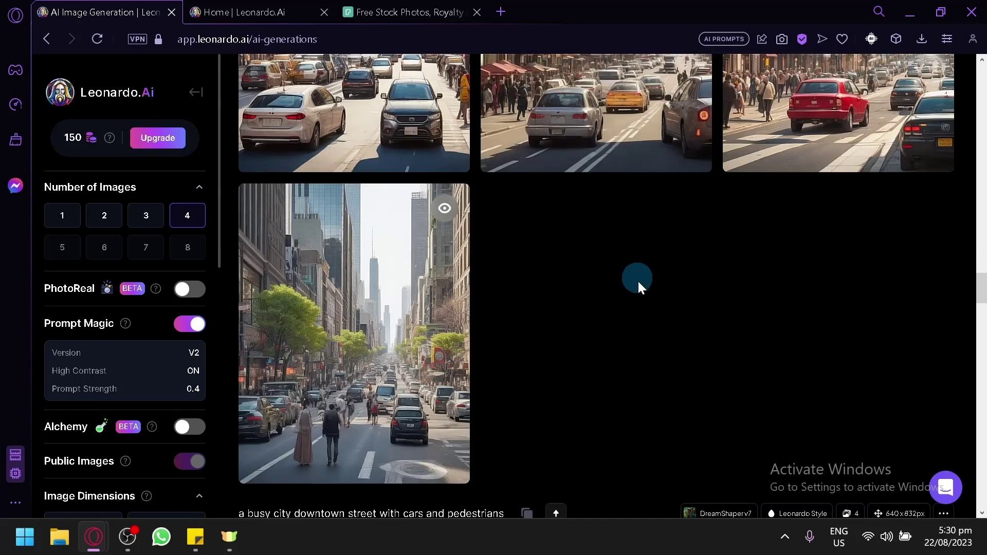
{"action": "scroll", "coordinate": [611, 322], "scroll_direction": "down", "scroll_amount": 6}
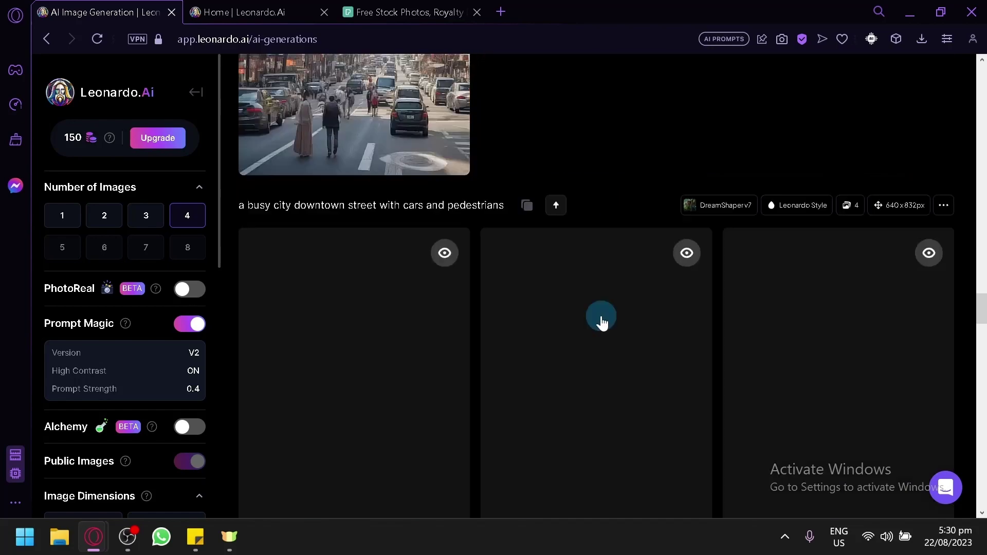
{"action": "scroll", "coordinate": [598, 307], "scroll_direction": "down", "scroll_amount": 4}
{"action": "scroll", "coordinate": [593, 408], "scroll_direction": "down", "scroll_amount": 12}
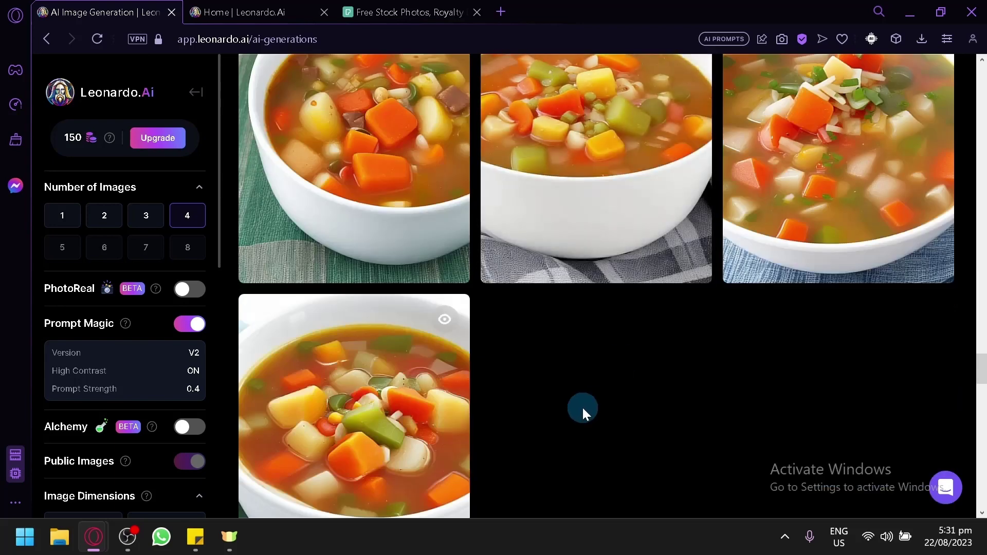
{"action": "scroll", "coordinate": [582, 406], "scroll_direction": "down", "scroll_amount": 10}
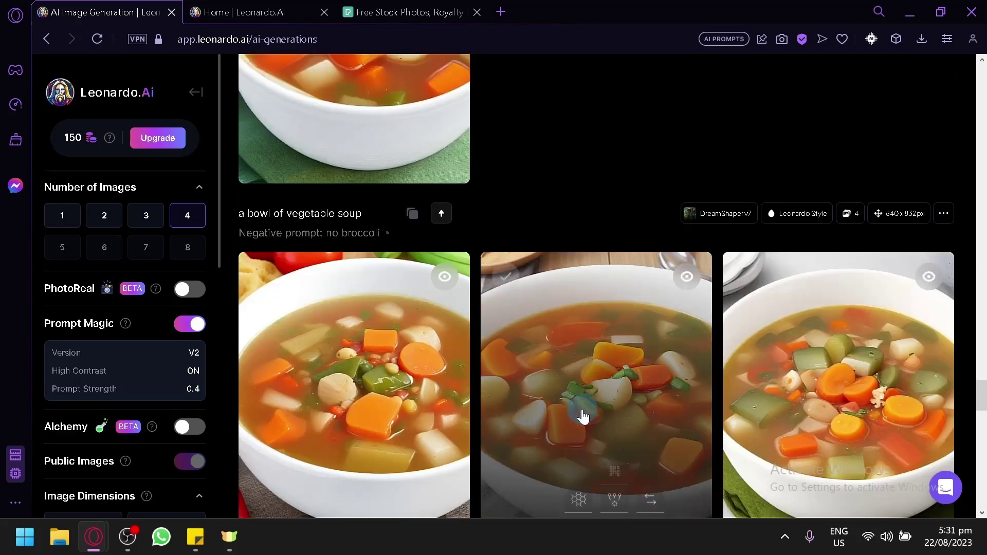
{"action": "scroll", "coordinate": [628, 382], "scroll_direction": "down", "scroll_amount": 15}
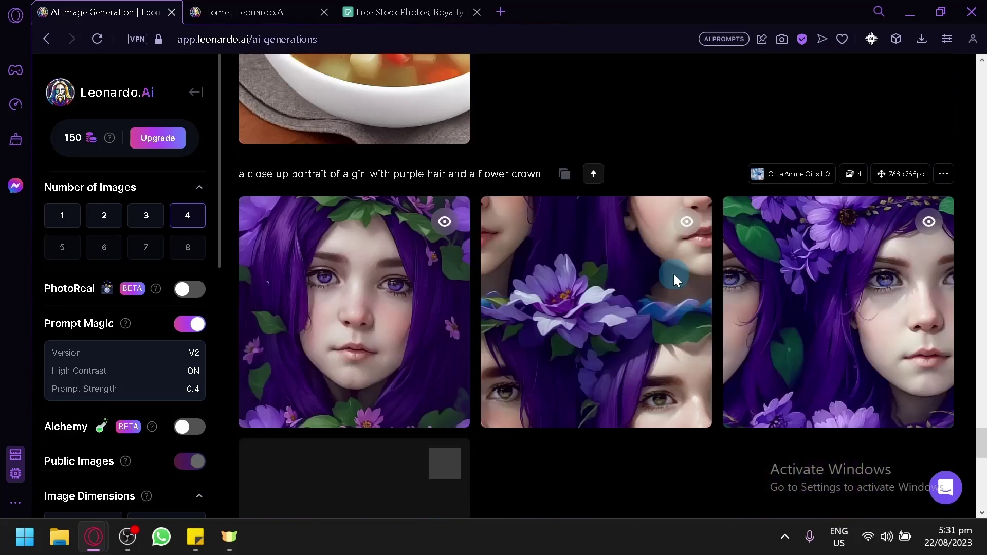
{"action": "scroll", "coordinate": [816, 353], "scroll_direction": "down", "scroll_amount": 5}
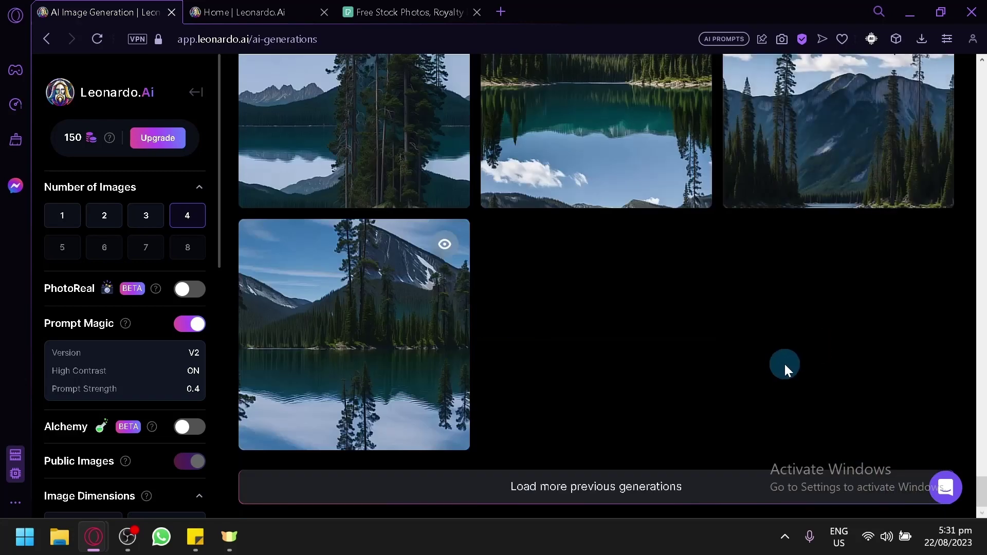
{"action": "scroll", "coordinate": [766, 379], "scroll_direction": "up", "scroll_amount": 14}
{"action": "scroll", "coordinate": [749, 387], "scroll_direction": "up", "scroll_amount": 12}
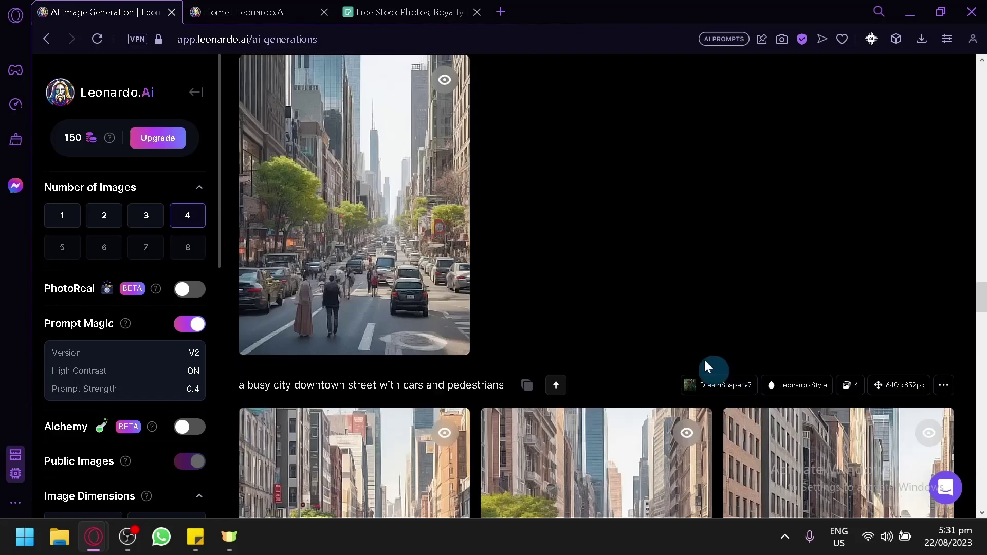
Step: Go through the oldest loaded entries of the generation history and load more previous generations
{"action": "scroll", "coordinate": [704, 359], "scroll_direction": "down", "scroll_amount": 5}
{"action": "scroll", "coordinate": [634, 328], "scroll_direction": "down", "scroll_amount": 10}
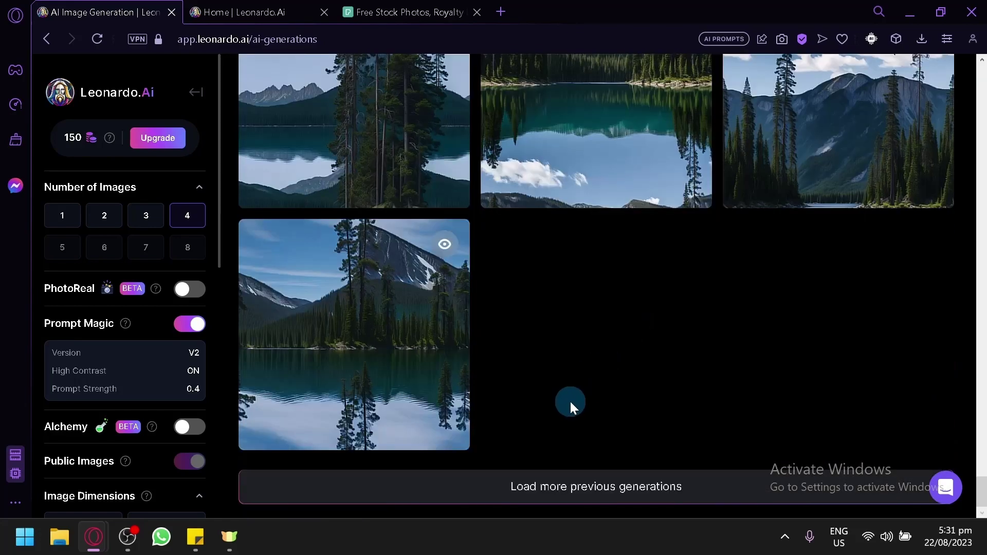
{"action": "left_click", "coordinate": [558, 487]}
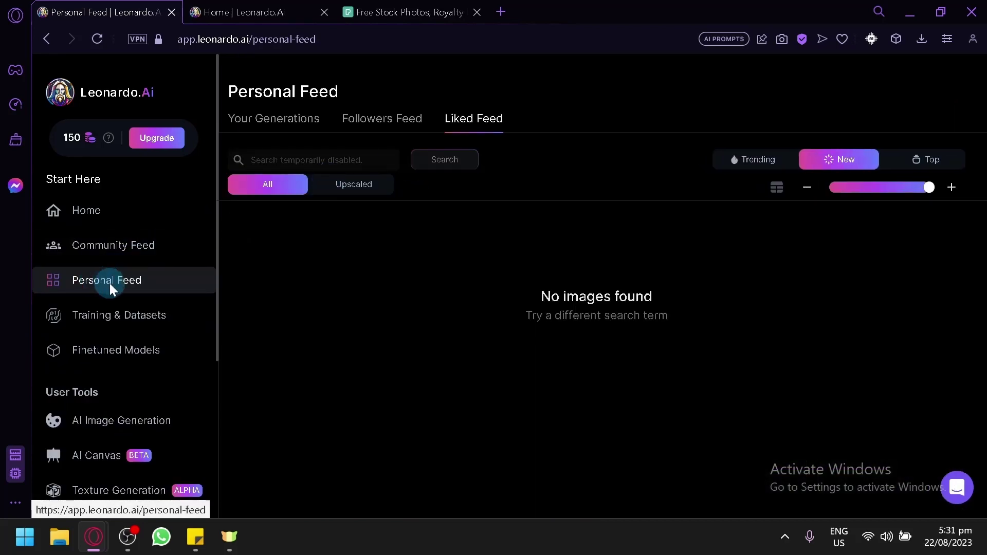
Step: Browse the account's own generated images under Your Generations in the Personal Feed
{"action": "left_click", "coordinate": [274, 118]}
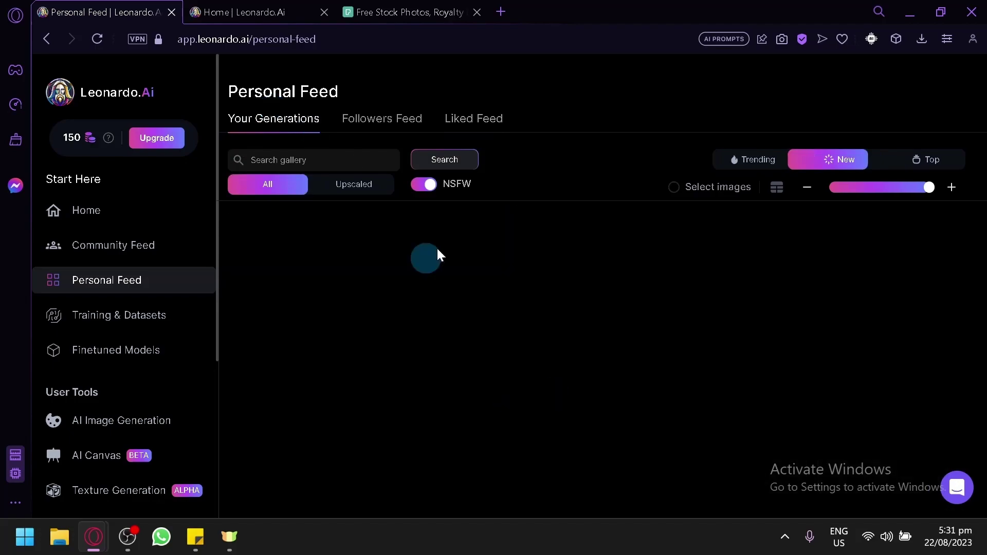
{"action": "scroll", "coordinate": [601, 317], "scroll_direction": "down", "scroll_amount": 20}
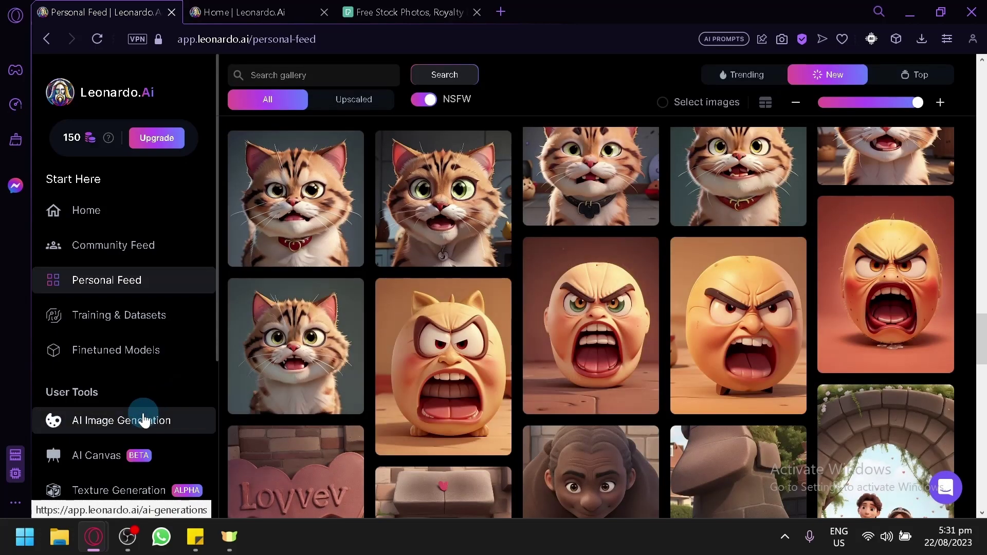
Step: Return to the AI Image Generation tool, read the Prompt Generation description, and go back to the Image Generation view
{"action": "left_click", "coordinate": [141, 419]}
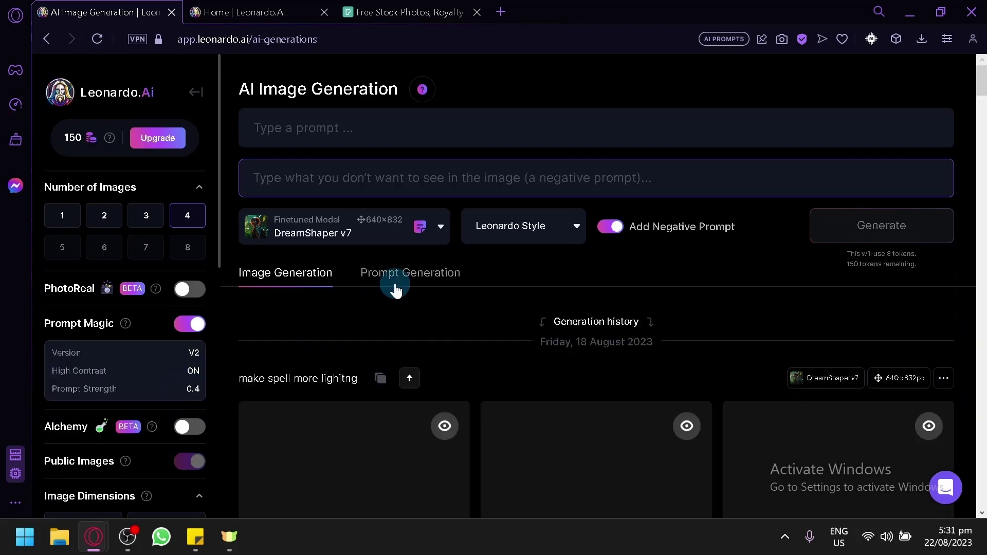
{"action": "left_click", "coordinate": [400, 281]}
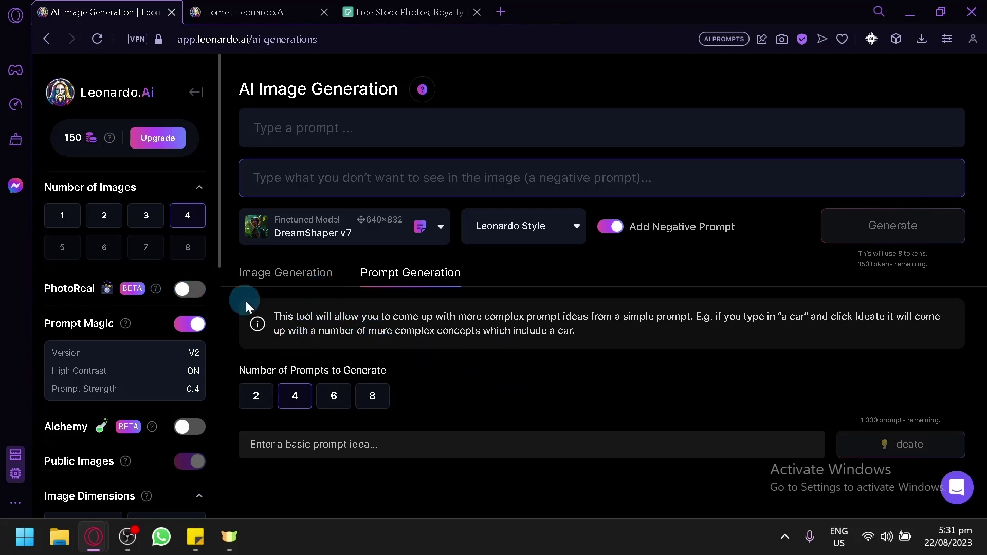
{"action": "left_click", "coordinate": [283, 273]}
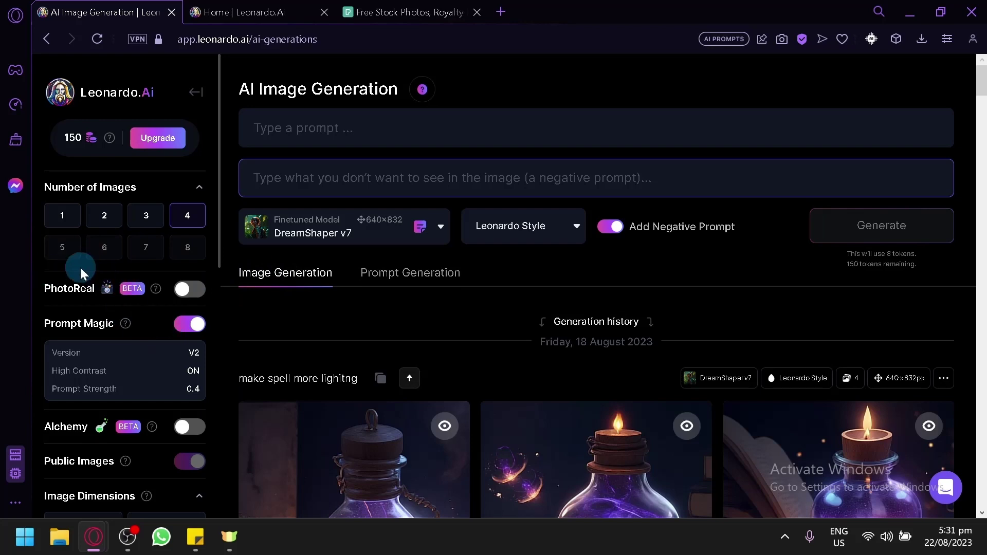
Step: Examine the Number of Images options and the token cost of generating four images
{"action": "scroll", "coordinate": [78, 257], "scroll_direction": "up", "scroll_amount": 5}
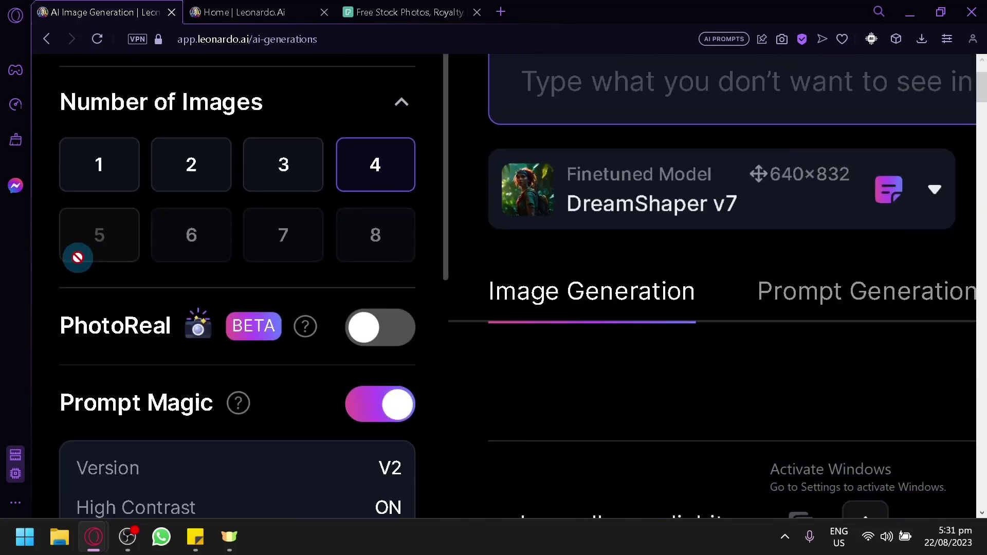
{"action": "scroll", "coordinate": [78, 257], "scroll_direction": "up", "scroll_amount": 1}
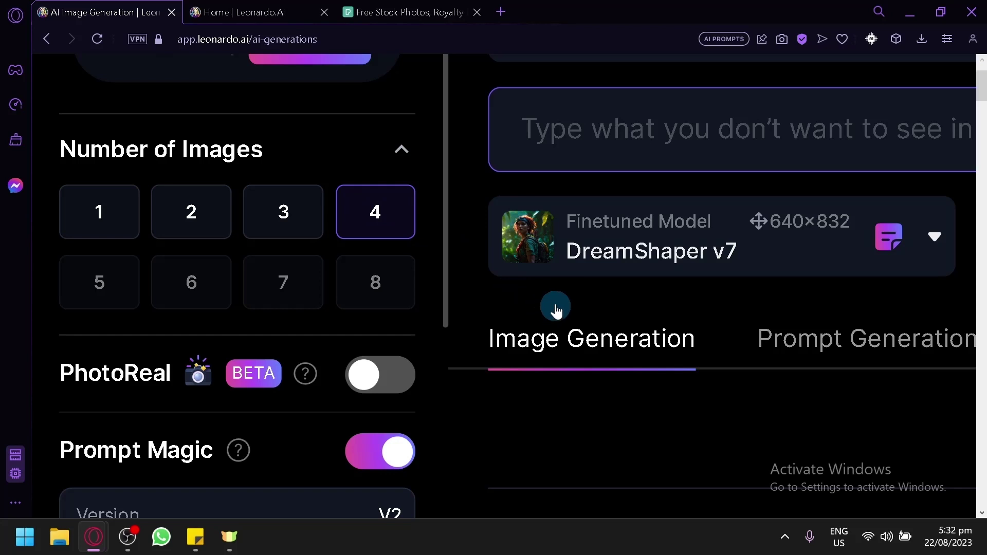
{"action": "scroll", "coordinate": [668, 144], "scroll_direction": "up", "scroll_amount": 2}
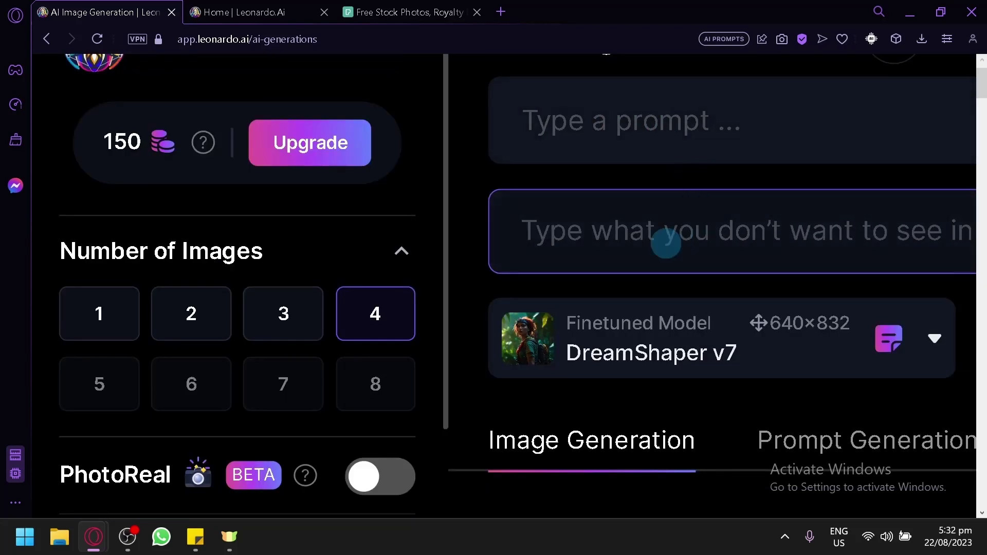
{"action": "scroll", "coordinate": [671, 193], "scroll_direction": "down", "scroll_amount": 2}
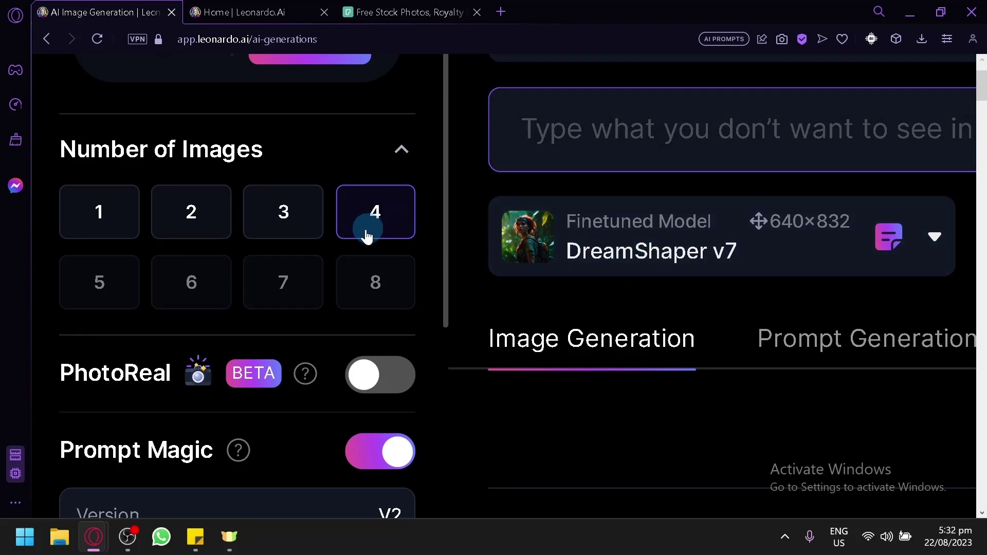
{"action": "scroll", "coordinate": [696, 327], "scroll_direction": "right", "scroll_amount": 10}
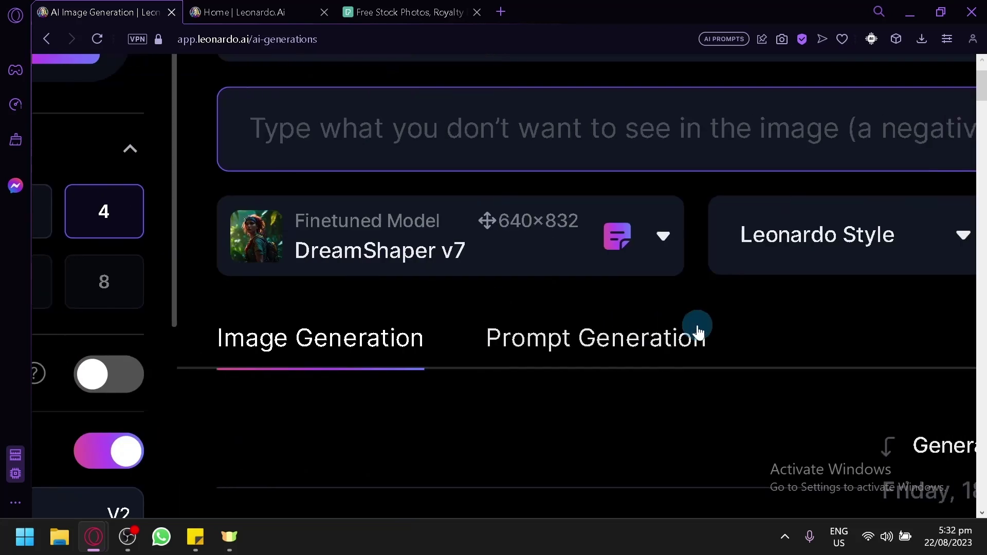
{"action": "scroll", "coordinate": [697, 327], "scroll_direction": "right", "scroll_amount": 6}
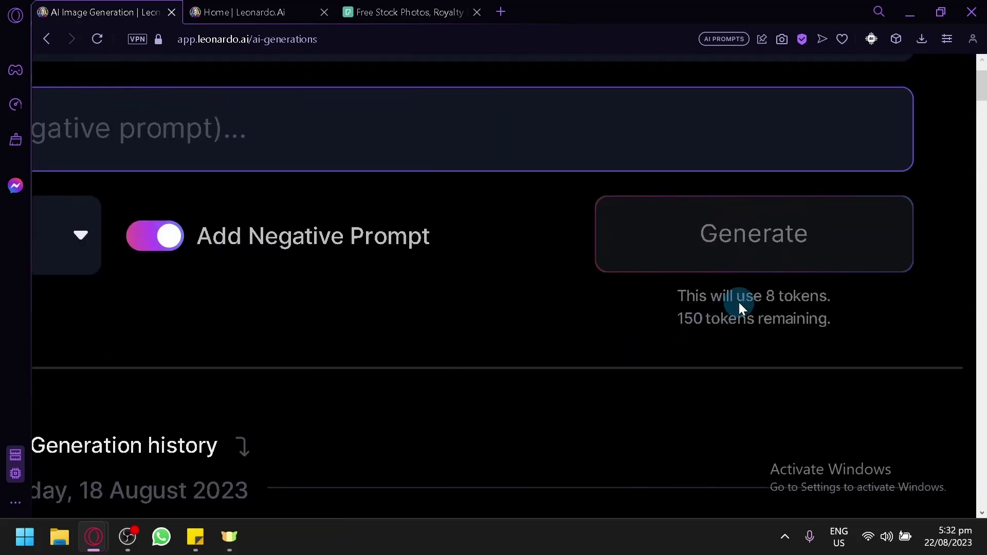
{"action": "scroll", "coordinate": [727, 298], "scroll_direction": "left", "scroll_amount": 15}
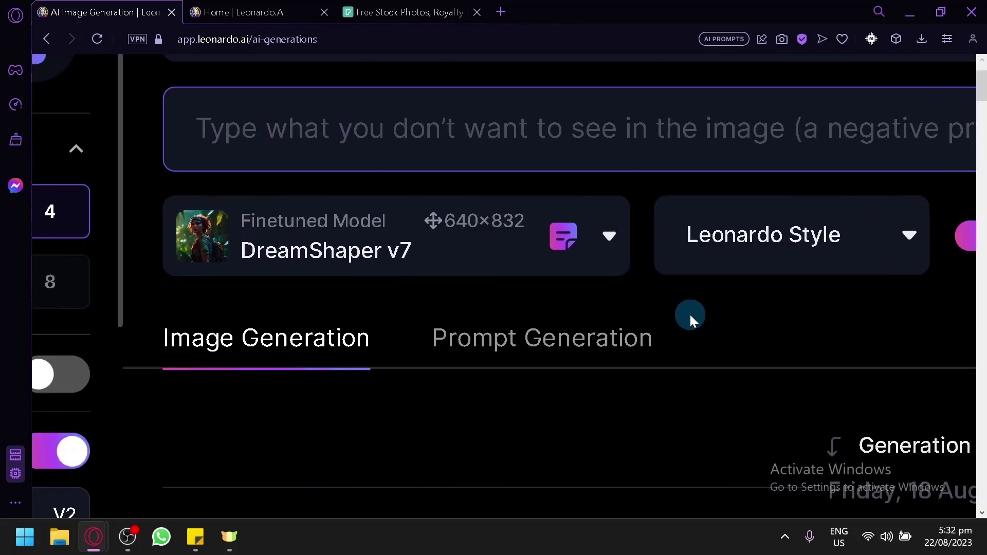
{"action": "scroll", "coordinate": [690, 313], "scroll_direction": "left", "scroll_amount": 6}
Step: Set the number of images to 2 and check the token cost of the generation
{"action": "left_click", "coordinate": [203, 213]}
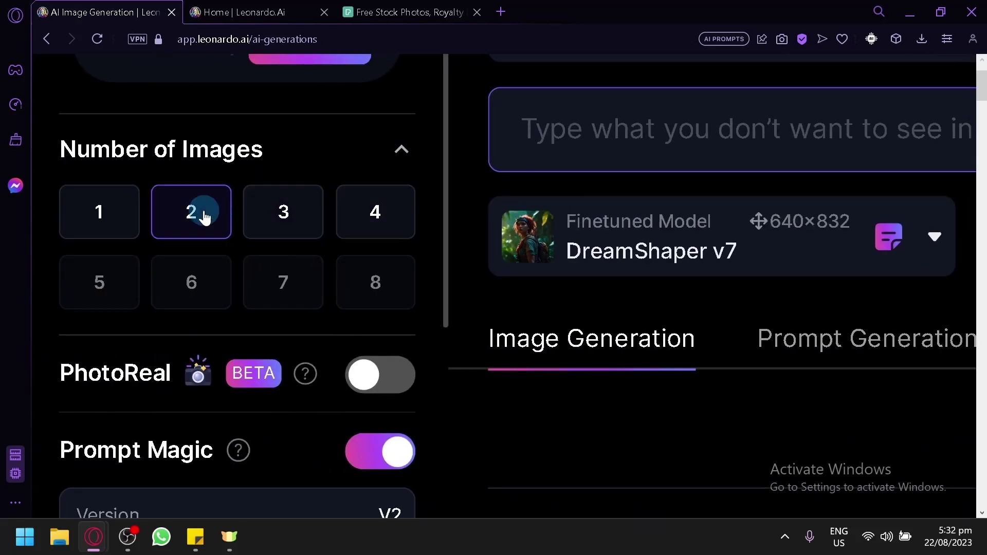
{"action": "scroll", "coordinate": [647, 293], "scroll_direction": "right", "scroll_amount": 18}
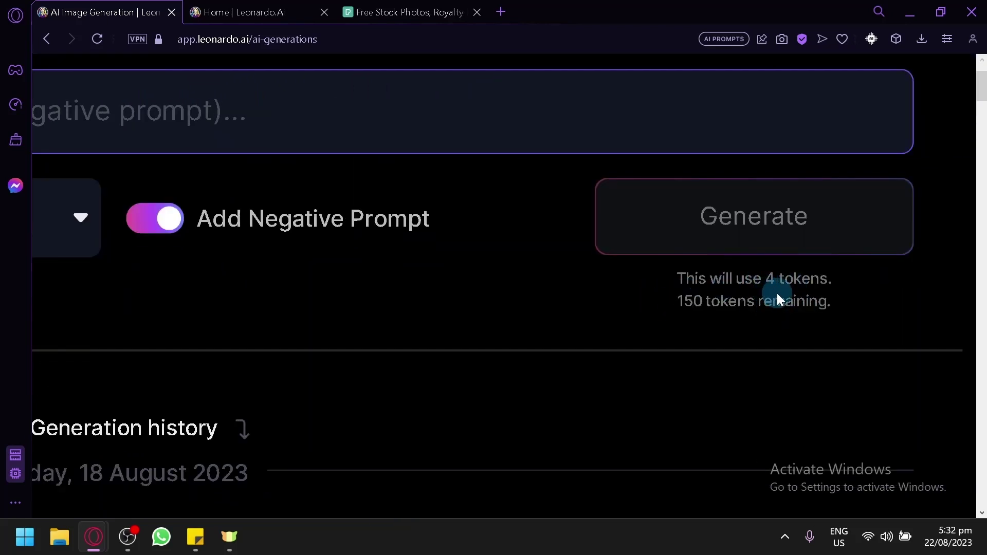
{"action": "scroll", "coordinate": [777, 298], "scroll_direction": "left", "scroll_amount": 20}
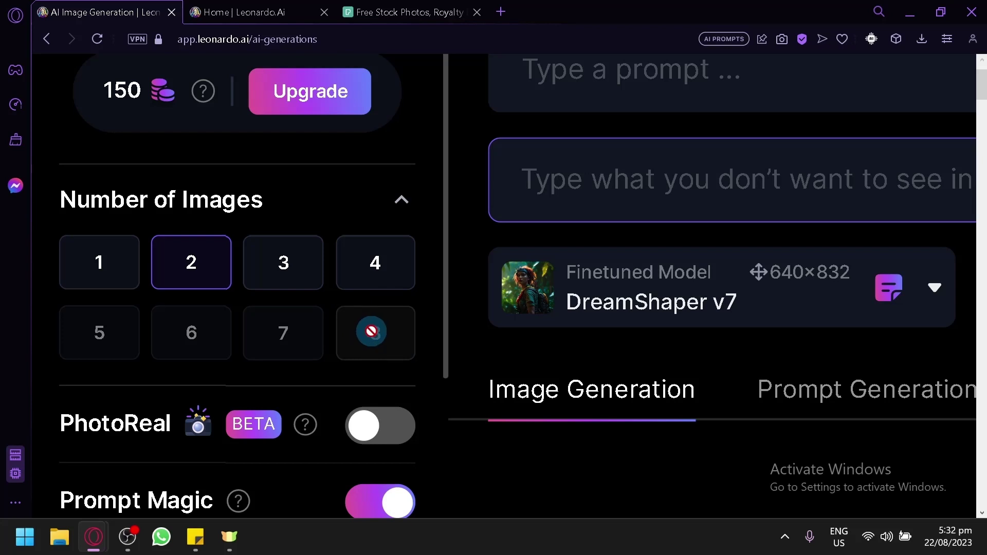
Step: Review the generation settings down to the image upload and advanced options, and set the number of images to 4
{"action": "scroll", "coordinate": [326, 339], "scroll_direction": "down", "scroll_amount": 10}
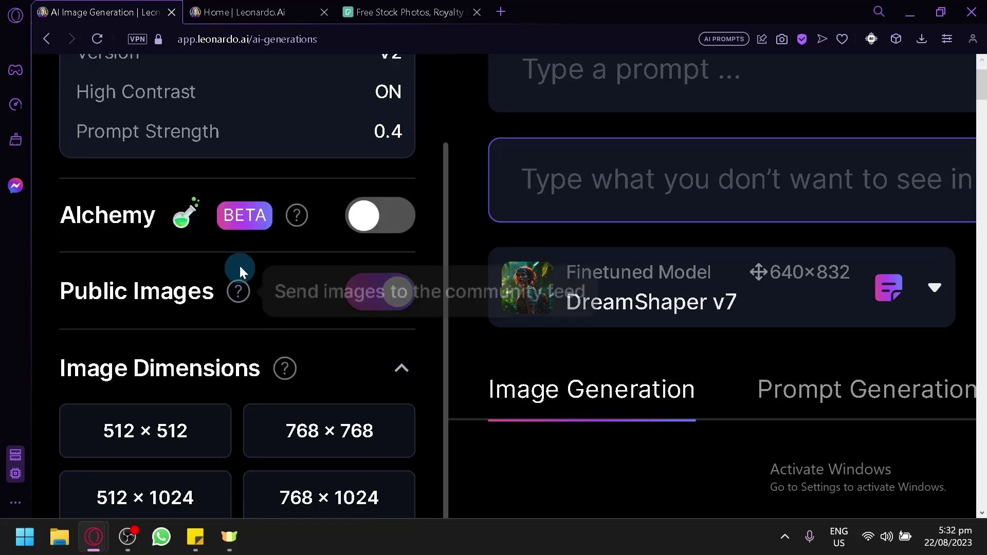
{"action": "scroll", "coordinate": [317, 353], "scroll_direction": "up", "scroll_amount": 10}
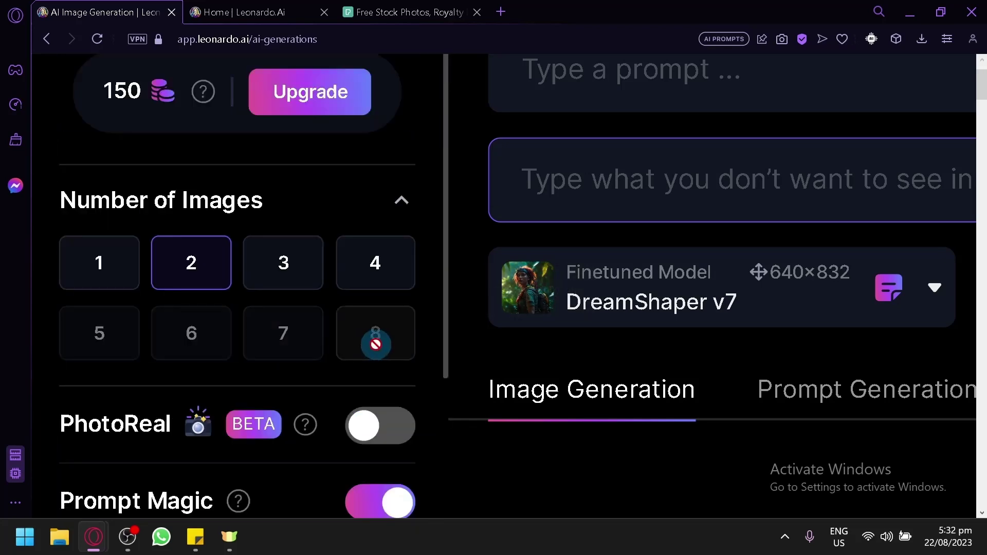
{"action": "scroll", "coordinate": [326, 309], "scroll_direction": "down", "scroll_amount": 8}
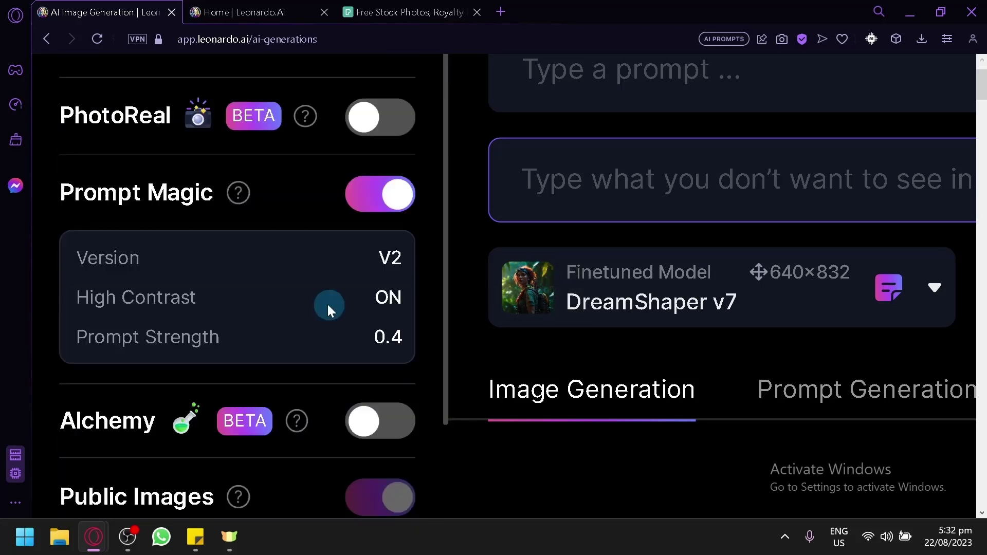
{"action": "scroll", "coordinate": [277, 254], "scroll_direction": "down", "scroll_amount": 10}
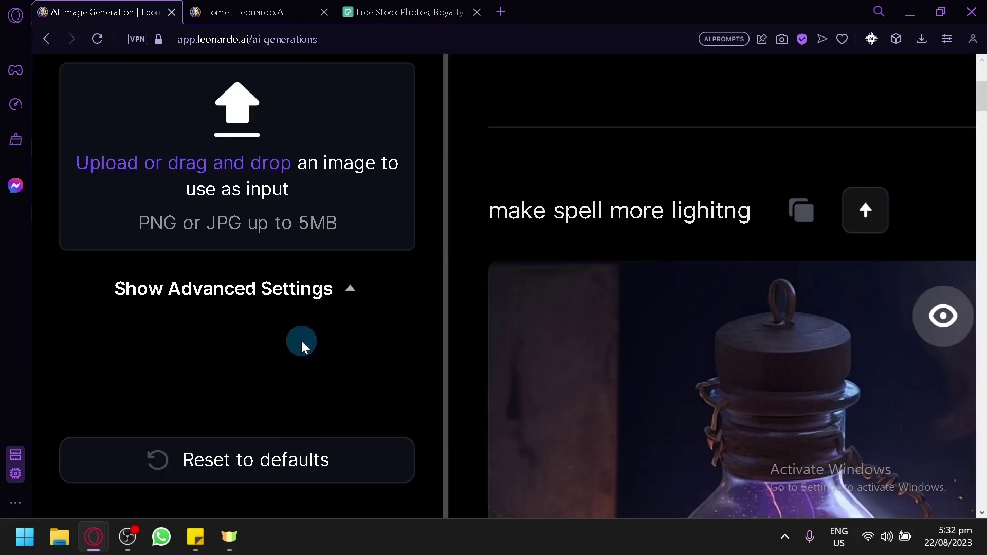
{"action": "scroll", "coordinate": [298, 337], "scroll_direction": "up", "scroll_amount": 15}
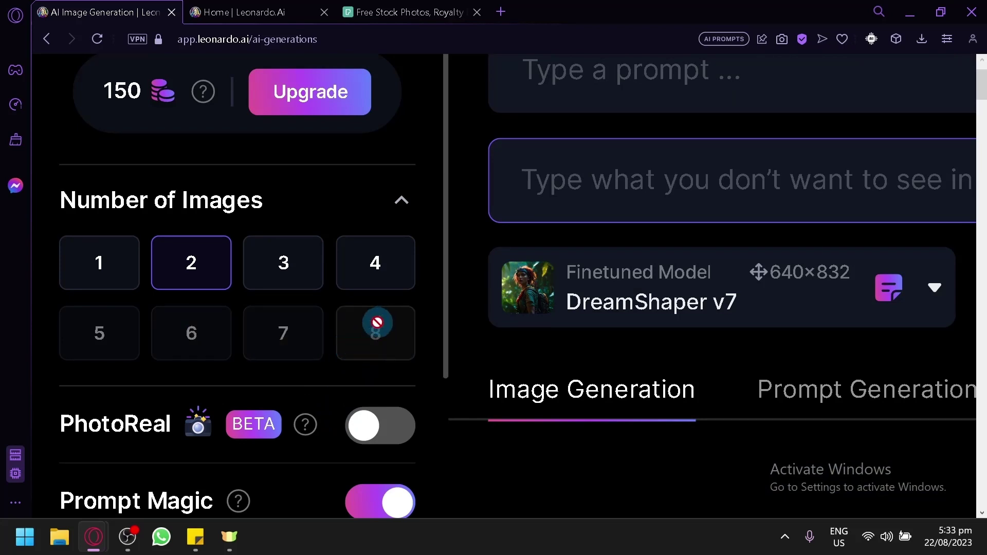
{"action": "left_click", "coordinate": [339, 278]}
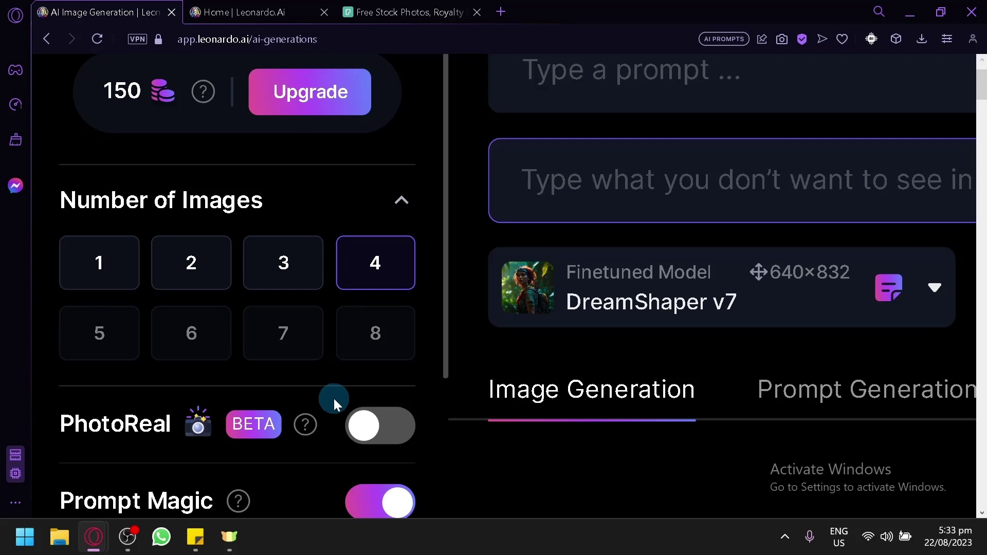
Step: Read the help description of the PhotoReal option
{"action": "scroll", "coordinate": [334, 399], "scroll_direction": "down", "scroll_amount": 3}
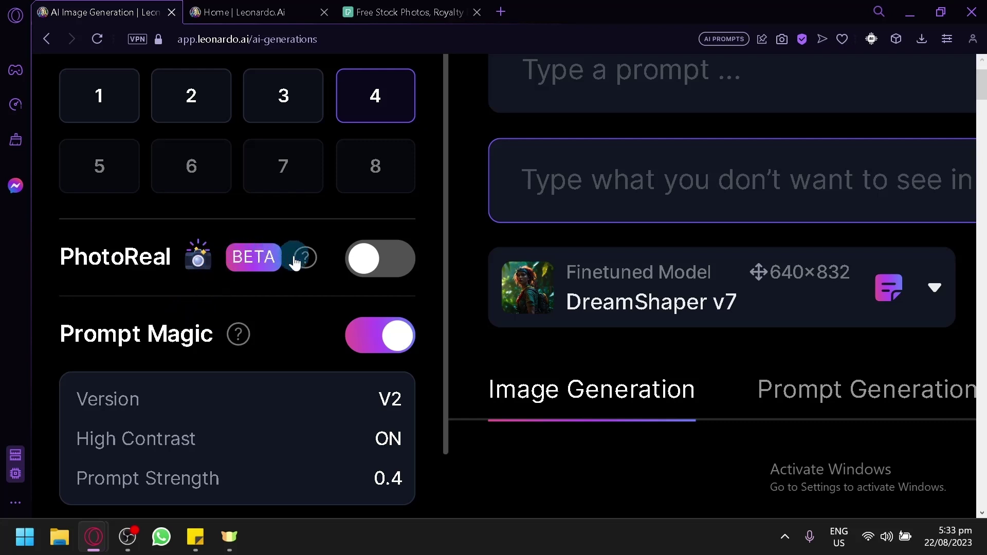
{"action": "mouse_move", "coordinate": [308, 261]}
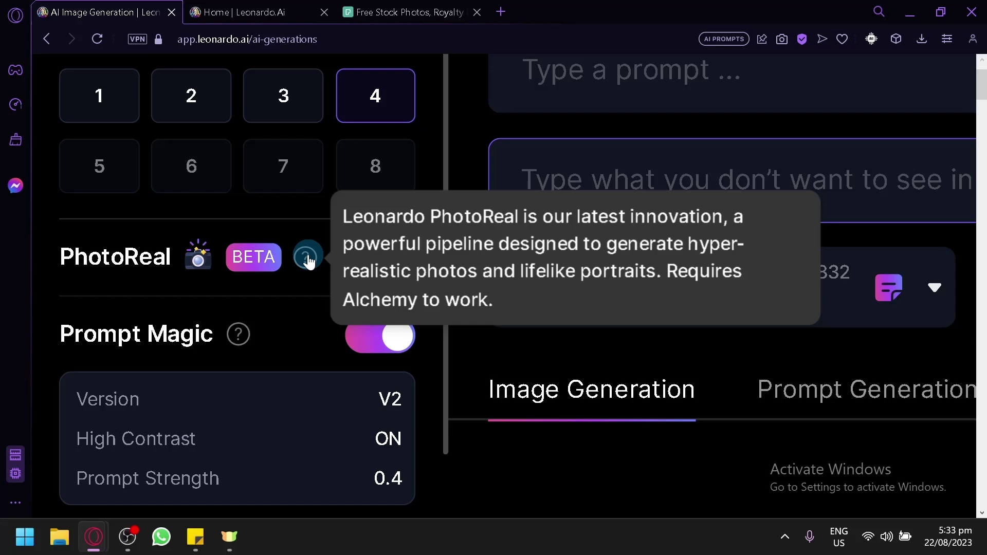
{"action": "scroll", "coordinate": [309, 262], "scroll_direction": "down", "scroll_amount": 2}
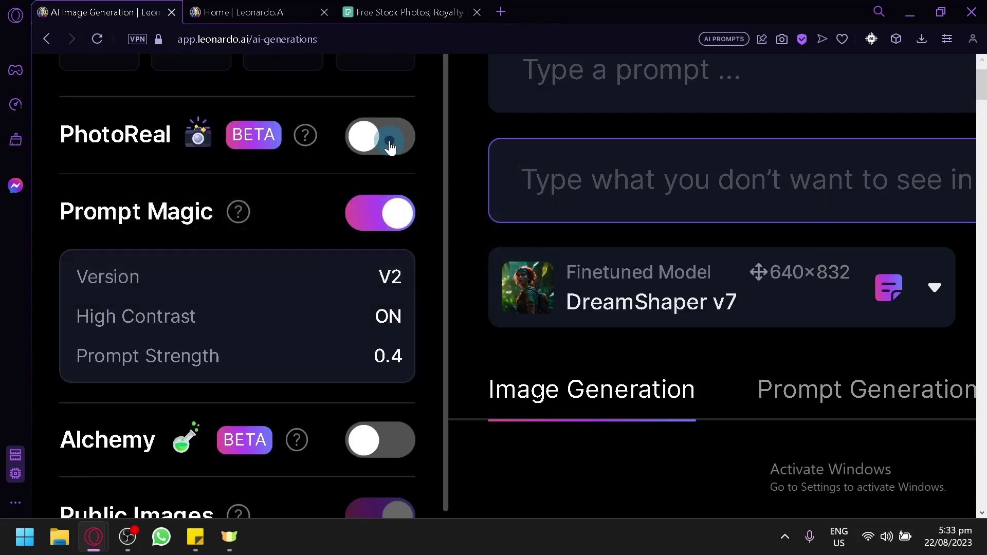
Step: Try to turn on PhotoReal, look through the Leonardo Alchemy upgrade offer, and dismiss it
{"action": "left_click", "coordinate": [390, 148]}
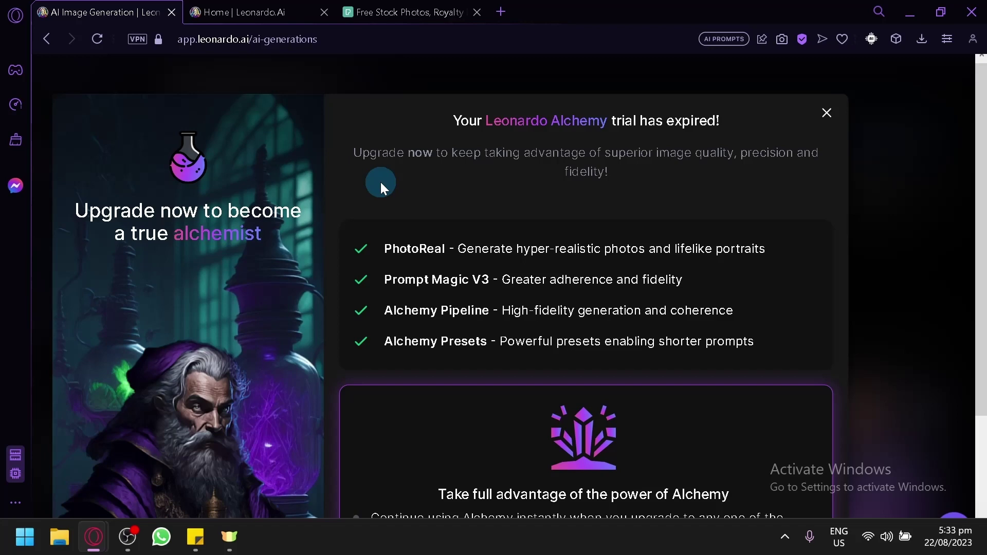
{"action": "scroll", "coordinate": [381, 182], "scroll_direction": "down", "scroll_amount": 4}
{"action": "scroll", "coordinate": [380, 182], "scroll_direction": "up", "scroll_amount": 4}
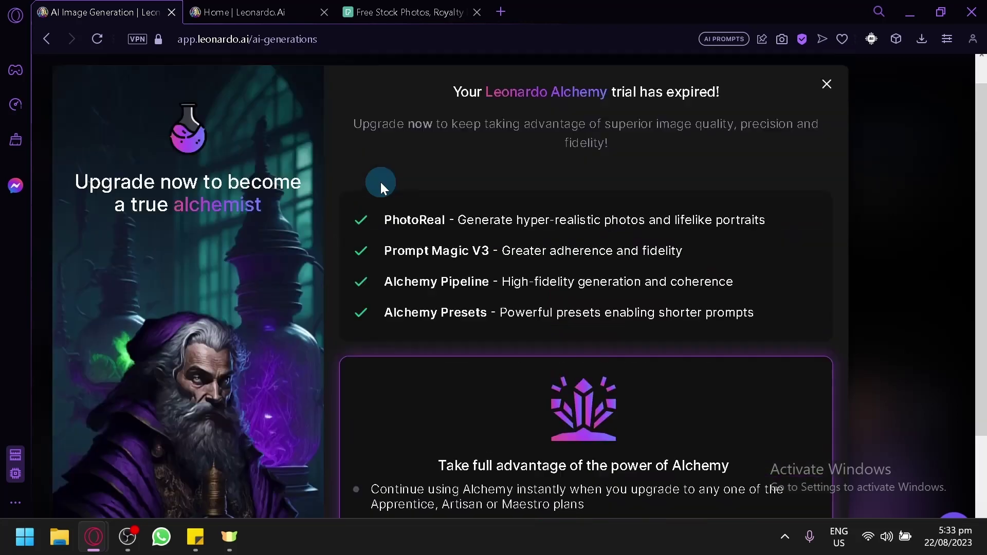
{"action": "left_click", "coordinate": [877, 206]}
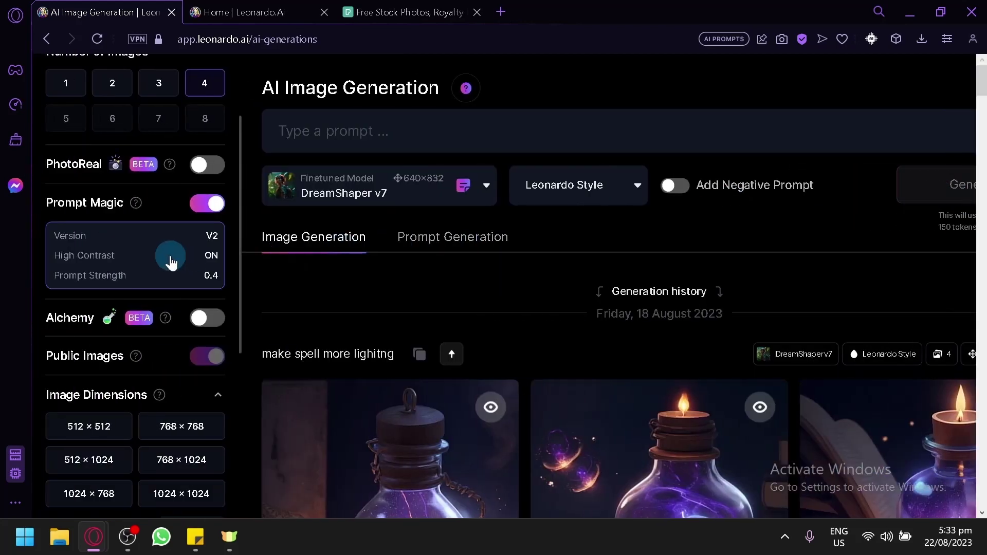
Step: Examine the Prompt Magic option and its help description
{"action": "scroll", "coordinate": [54, 169], "scroll_direction": "up", "scroll_amount": 1}
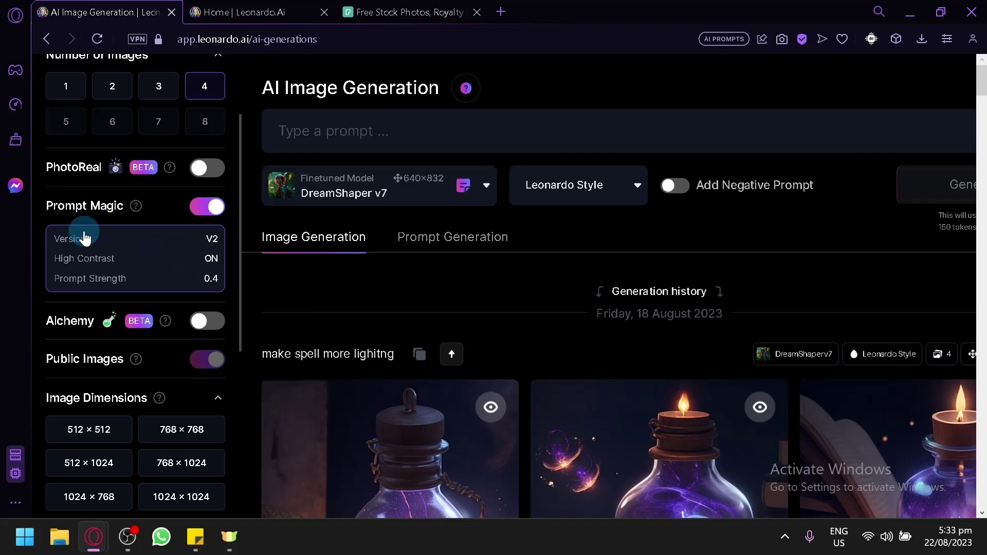
{"action": "scroll", "coordinate": [82, 232], "scroll_direction": "up", "scroll_amount": 5}
{"action": "mouse_move", "coordinate": [196, 179]}
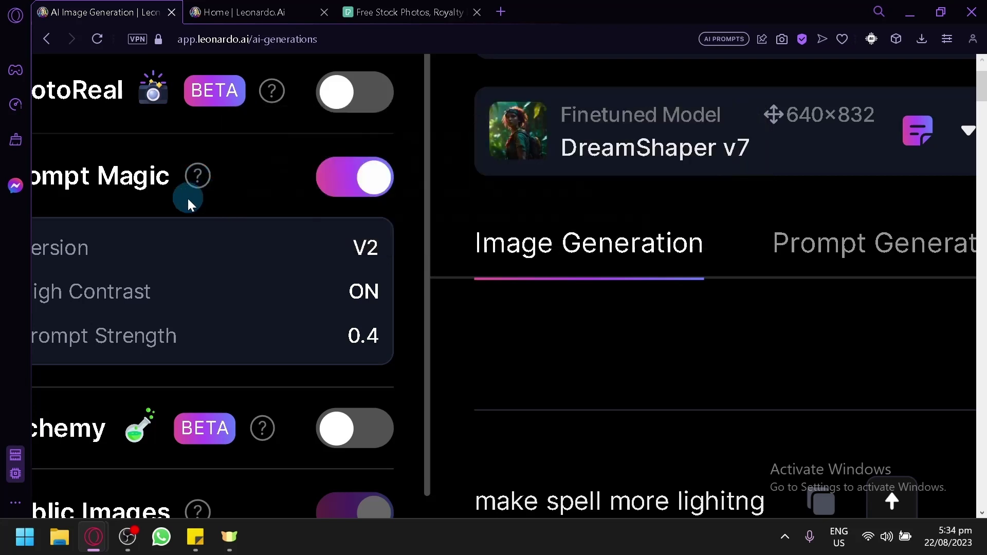
{"action": "scroll", "coordinate": [185, 200], "scroll_direction": "left", "scroll_amount": 1}
Step: Open the Prompt Magic settings, read the help for Prompt Magic Strength and High Contrast, and close them without saving
{"action": "left_click", "coordinate": [416, 250]}
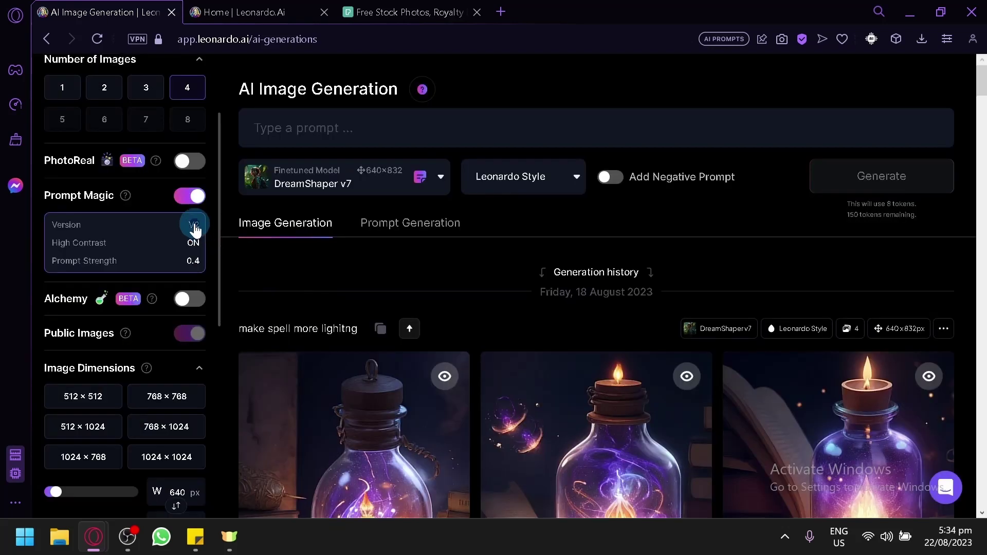
{"action": "left_click", "coordinate": [195, 227]}
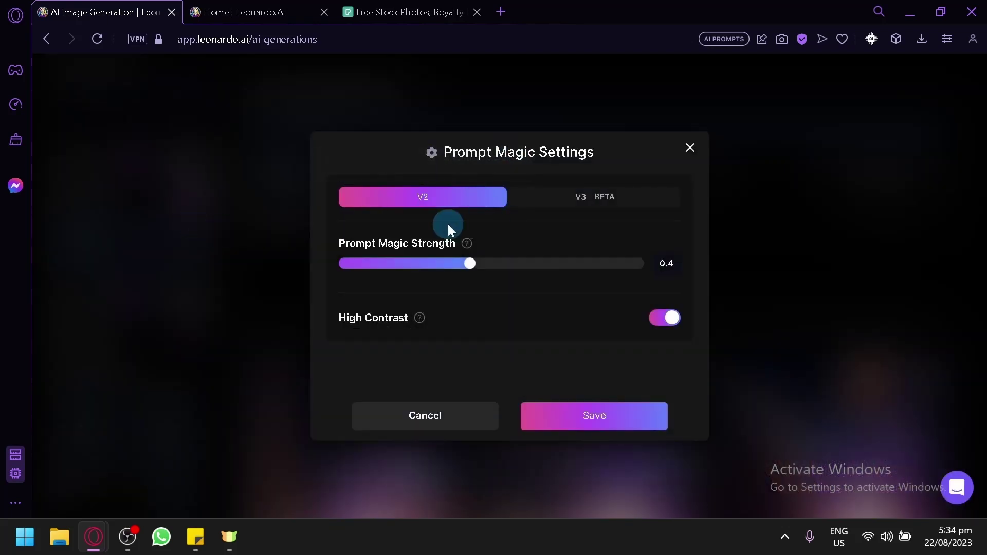
{"action": "mouse_move", "coordinate": [466, 246]}
{"action": "mouse_move", "coordinate": [419, 322]}
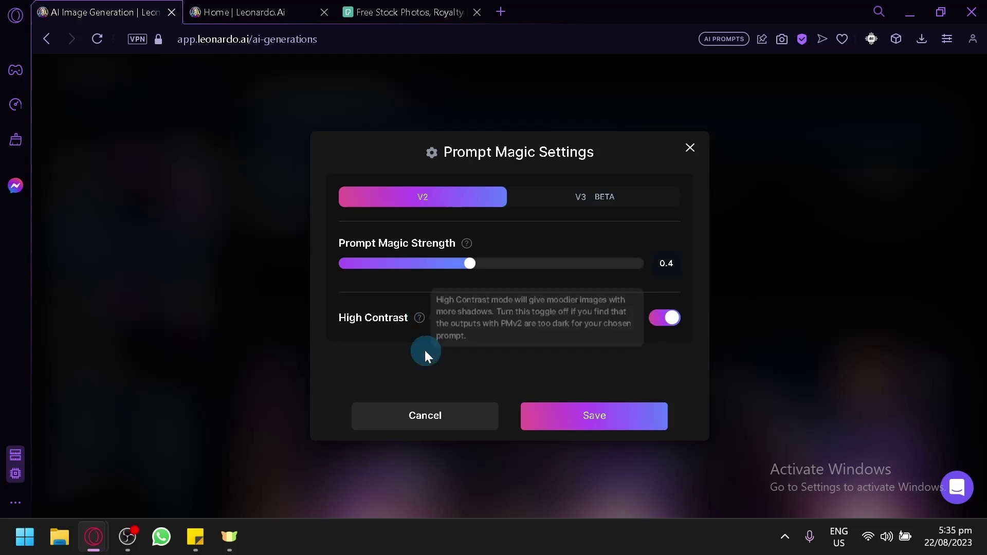
{"action": "left_click", "coordinate": [697, 149]}
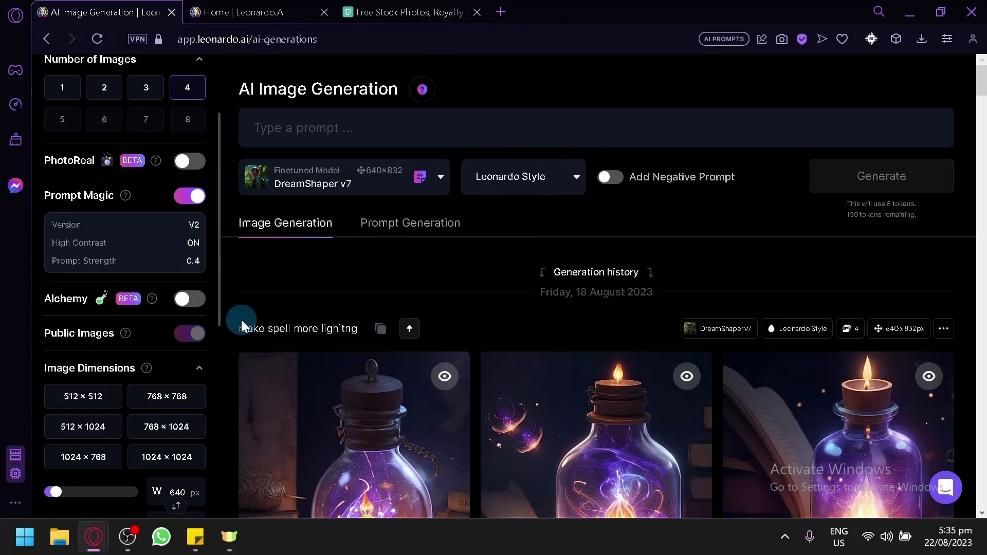
Step: Read the help description of the Alchemy option, look through its Leonardo Alchemy introduction, and dismiss it
{"action": "right_click", "coordinate": [152, 298]}
{"action": "left_click", "coordinate": [352, 298]}
{"action": "scroll", "coordinate": [64, 322], "scroll_direction": "up", "scroll_amount": 5}
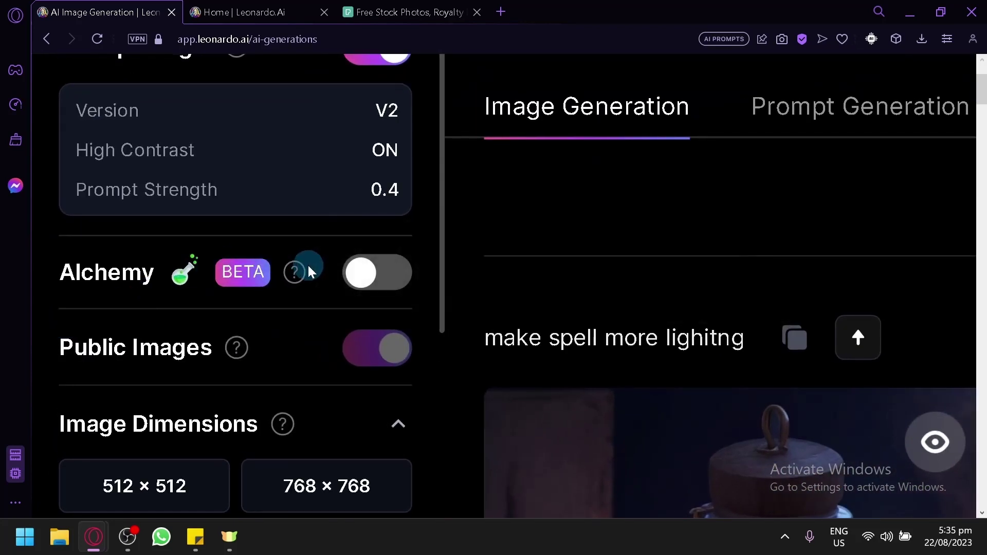
{"action": "mouse_move", "coordinate": [301, 271]}
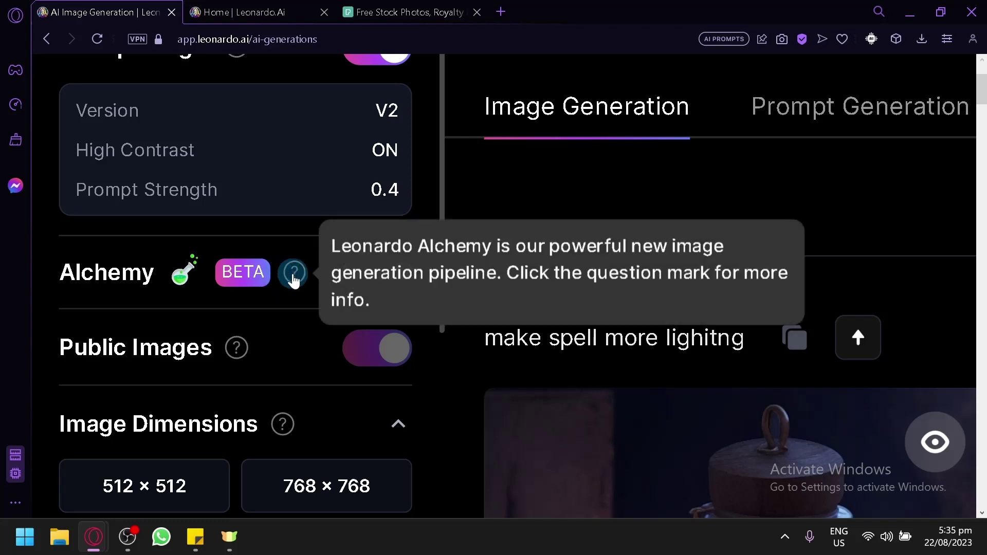
{"action": "left_click", "coordinate": [294, 273]}
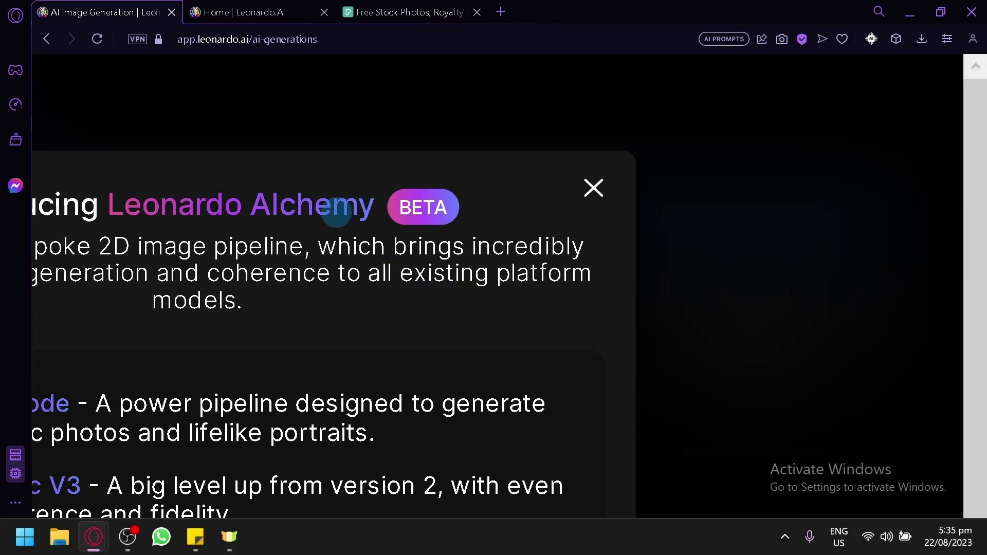
{"action": "scroll", "coordinate": [337, 213], "scroll_direction": "down", "scroll_amount": 5}
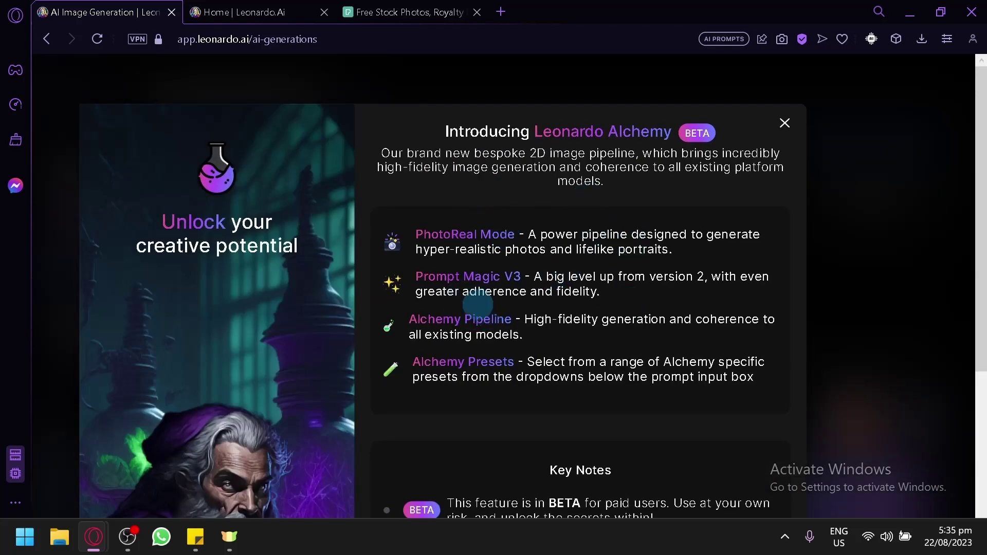
{"action": "left_click", "coordinate": [869, 244]}
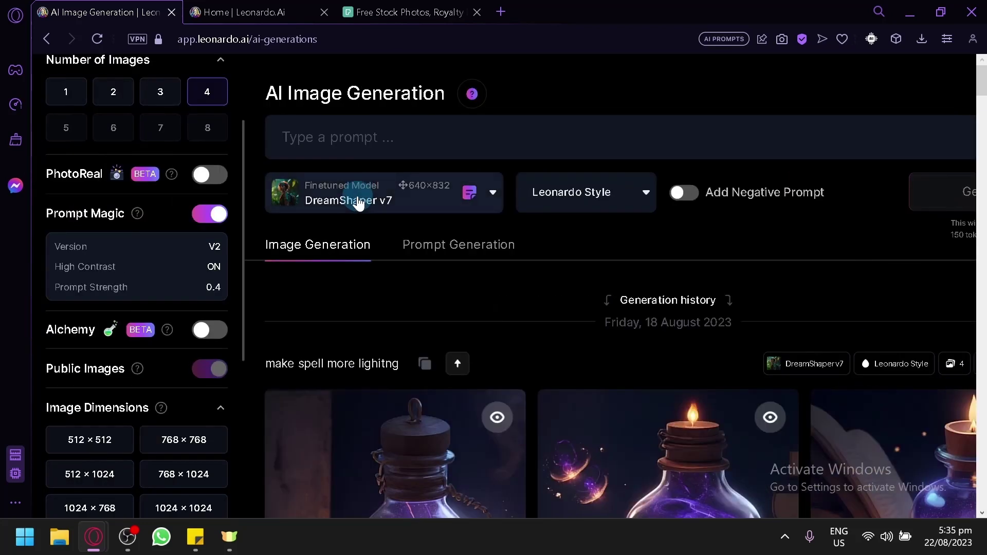
Step: Read the help description of the Public Images option and the note on its switch
{"action": "mouse_move", "coordinate": [139, 372]}
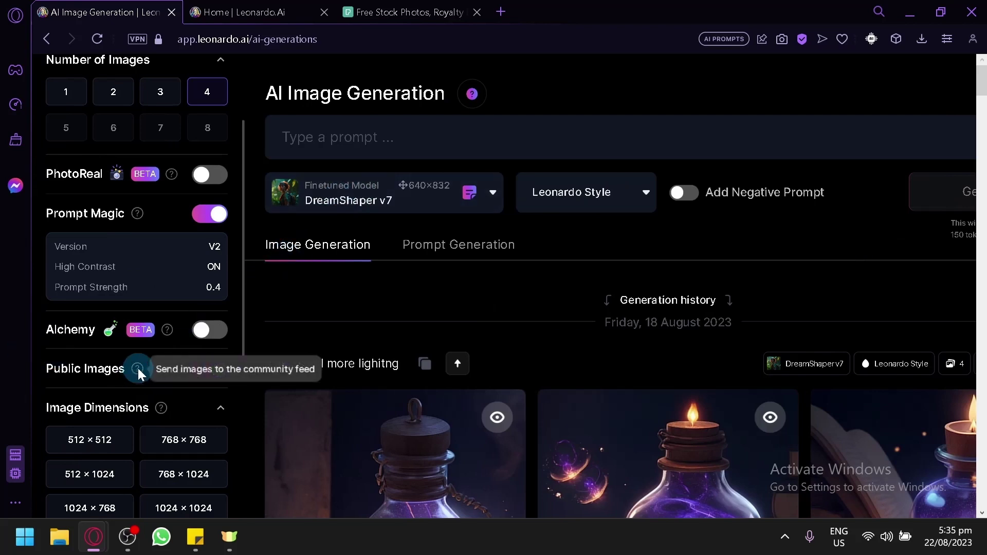
{"action": "scroll", "coordinate": [138, 372], "scroll_direction": "down", "scroll_amount": 3}
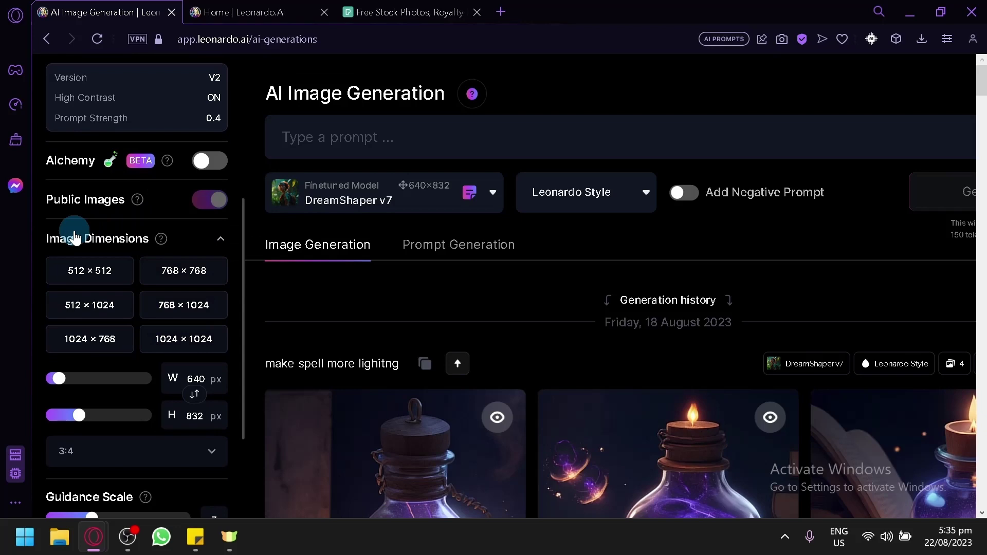
{"action": "scroll", "coordinate": [75, 233], "scroll_direction": "up", "scroll_amount": 5}
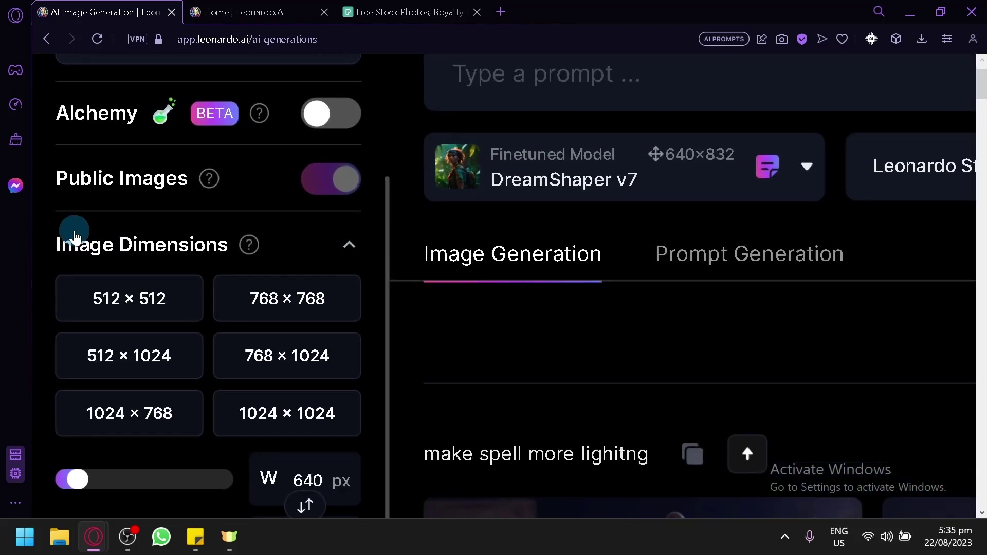
{"action": "mouse_move", "coordinate": [330, 175]}
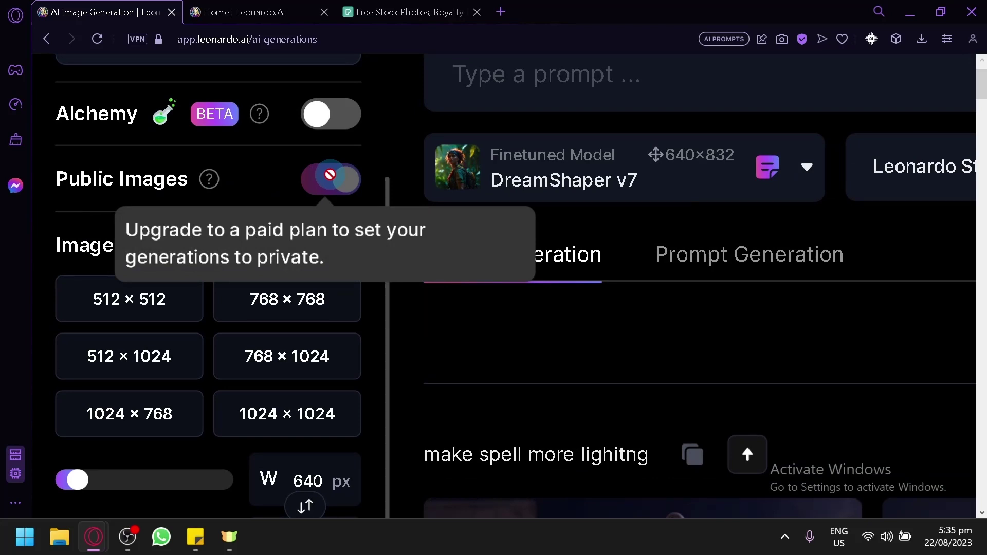
Step: Try the 1024 × 1024 image dimensions preset and switch to the 512 × 512 preset
{"action": "scroll", "coordinate": [181, 249], "scroll_direction": "down", "scroll_amount": 2}
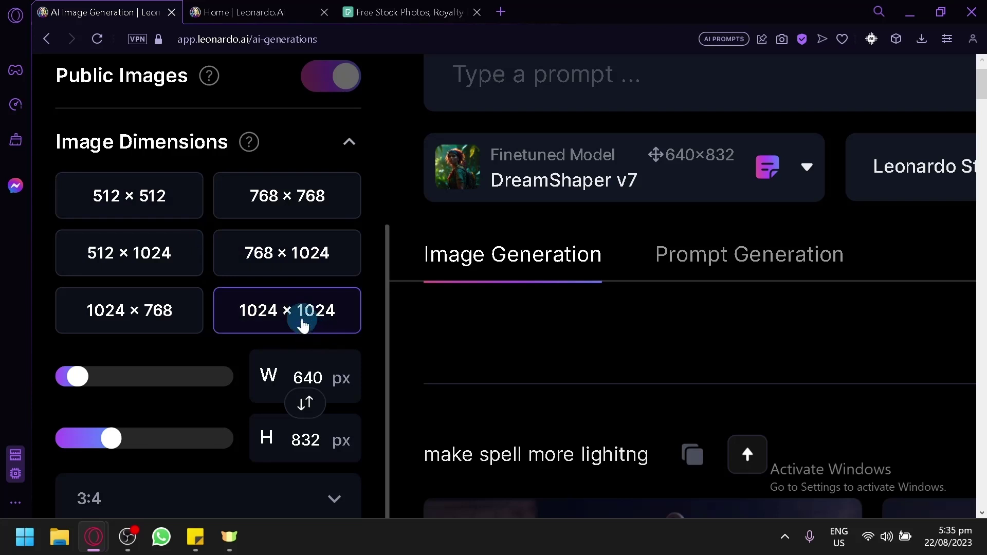
{"action": "left_click", "coordinate": [302, 324]}
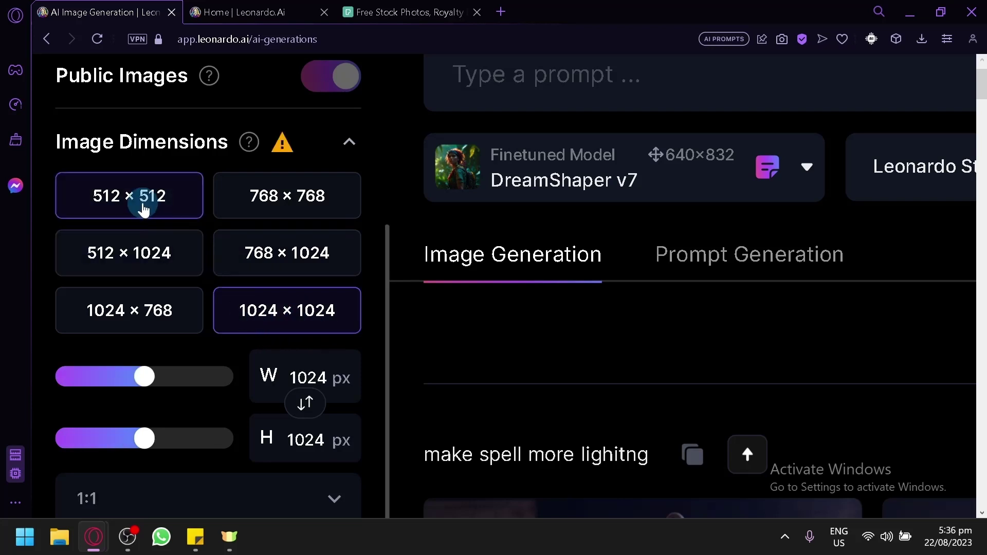
{"action": "left_click", "coordinate": [137, 205]}
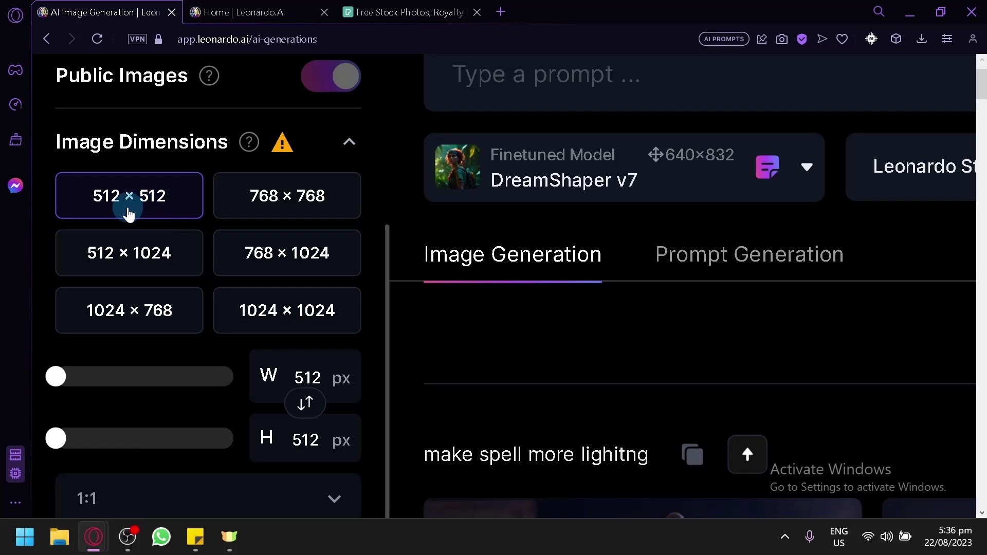
Step: Set the aspect ratio of the image dimensions to 16:9
{"action": "scroll", "coordinate": [206, 221], "scroll_direction": "down", "scroll_amount": 2}
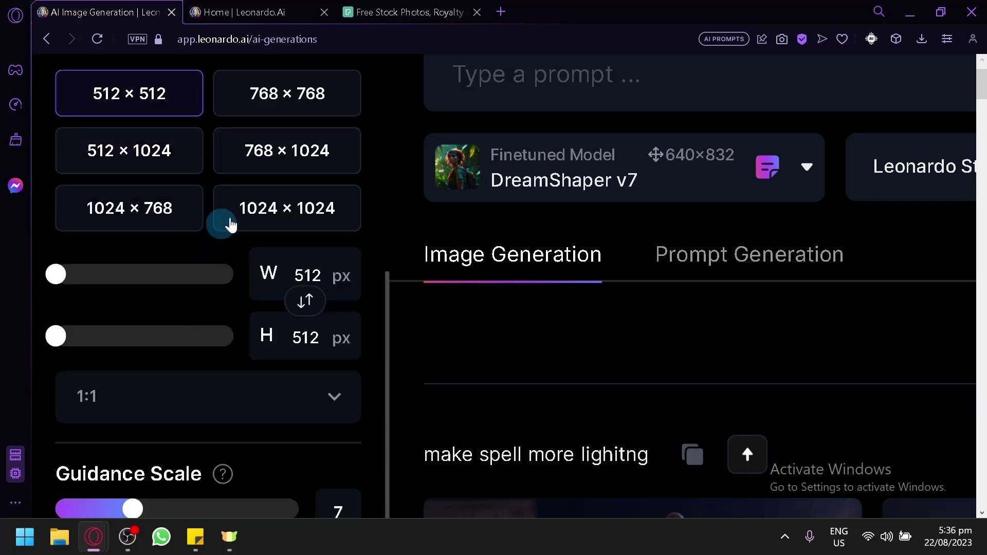
{"action": "left_click", "coordinate": [222, 413]}
{"action": "scroll", "coordinate": [193, 434], "scroll_direction": "down", "scroll_amount": 2}
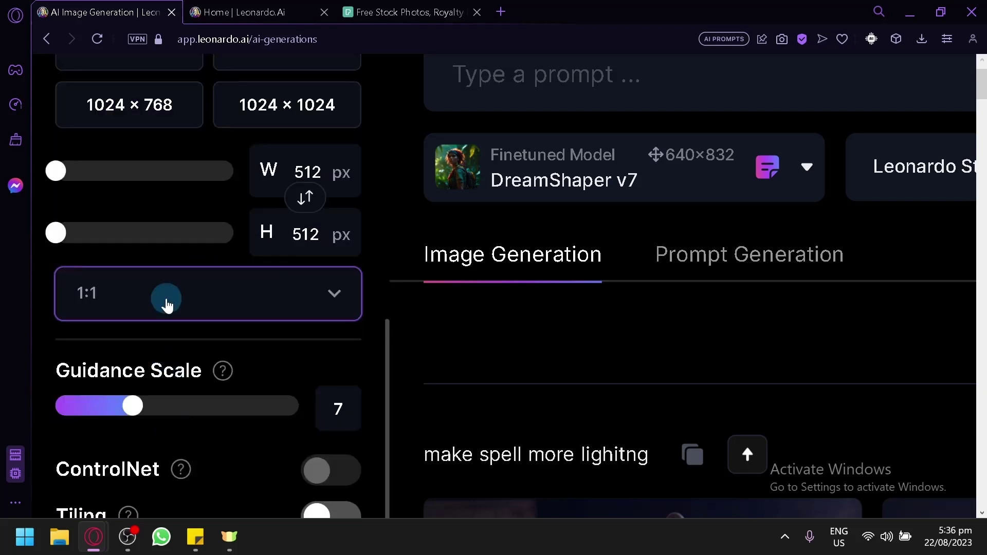
{"action": "left_click", "coordinate": [167, 305]}
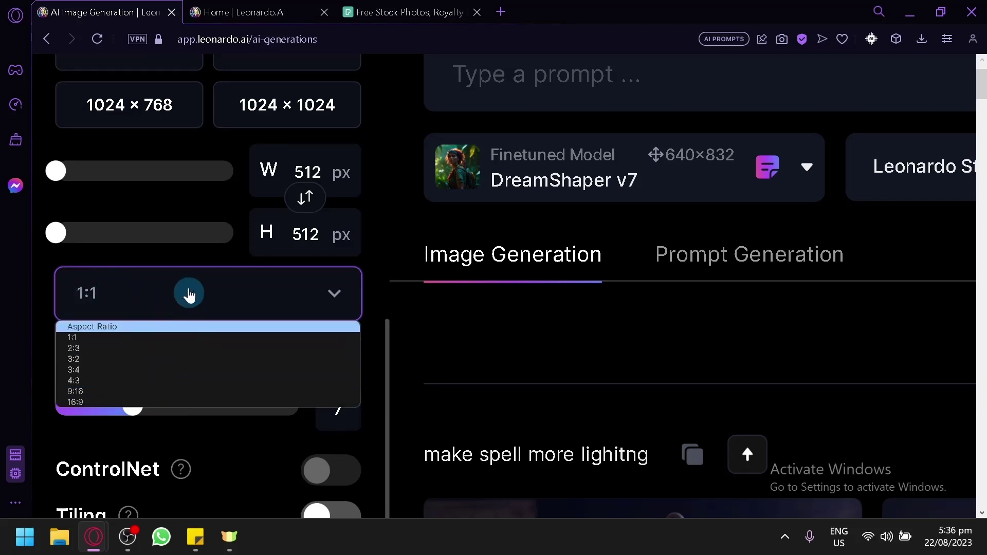
{"action": "left_click", "coordinate": [160, 404]}
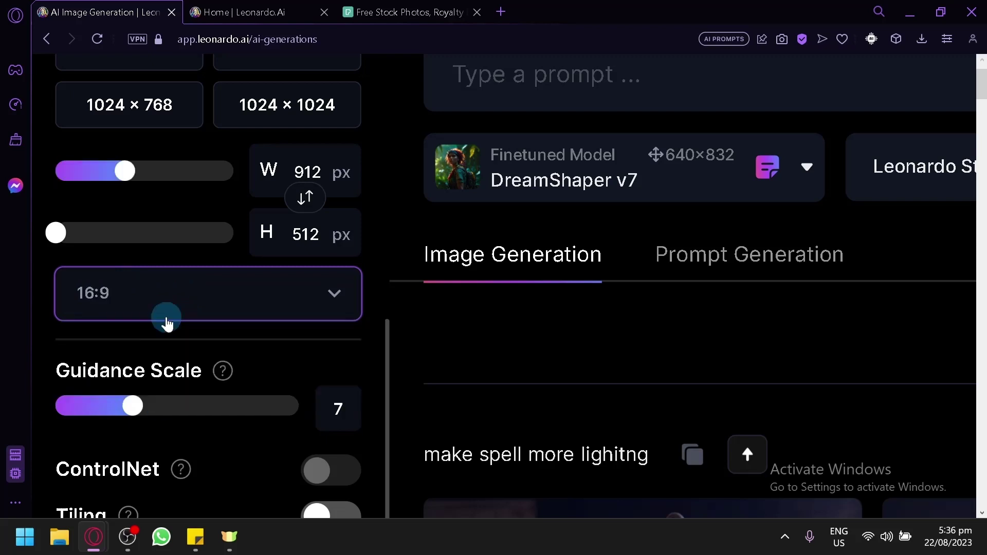
{"action": "left_click", "coordinate": [205, 318]}
{"action": "left_click", "coordinate": [206, 318]}
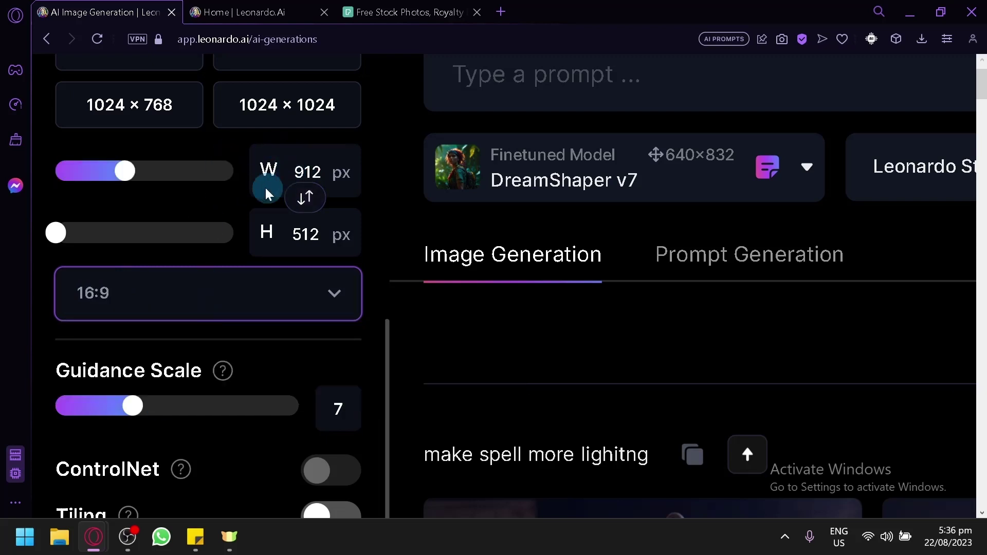
{"action": "scroll", "coordinate": [304, 198], "scroll_direction": "up", "scroll_amount": 2}
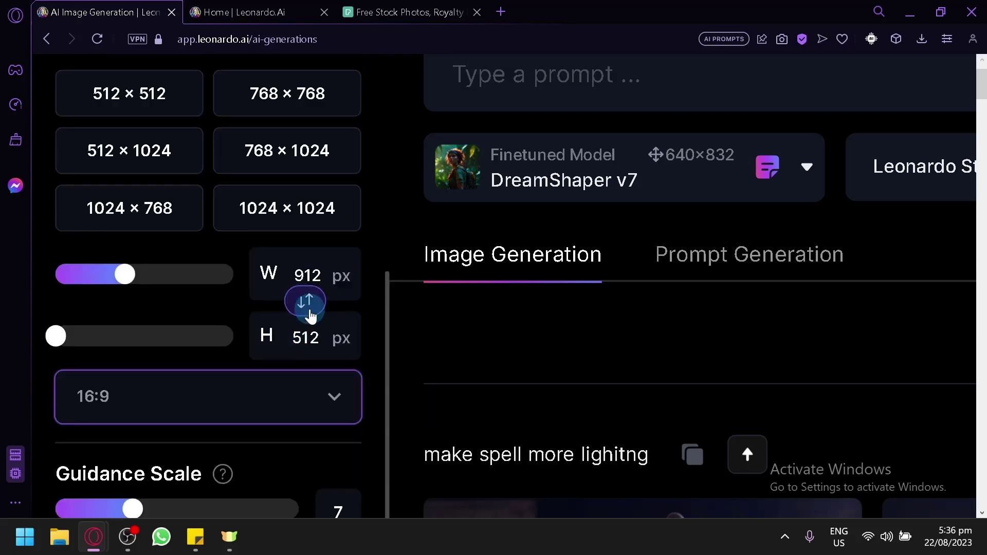
Step: Read the help descriptions of the Guidance Scale, ControlNet and Tiling options
{"action": "scroll", "coordinate": [291, 339], "scroll_direction": "down", "scroll_amount": 4}
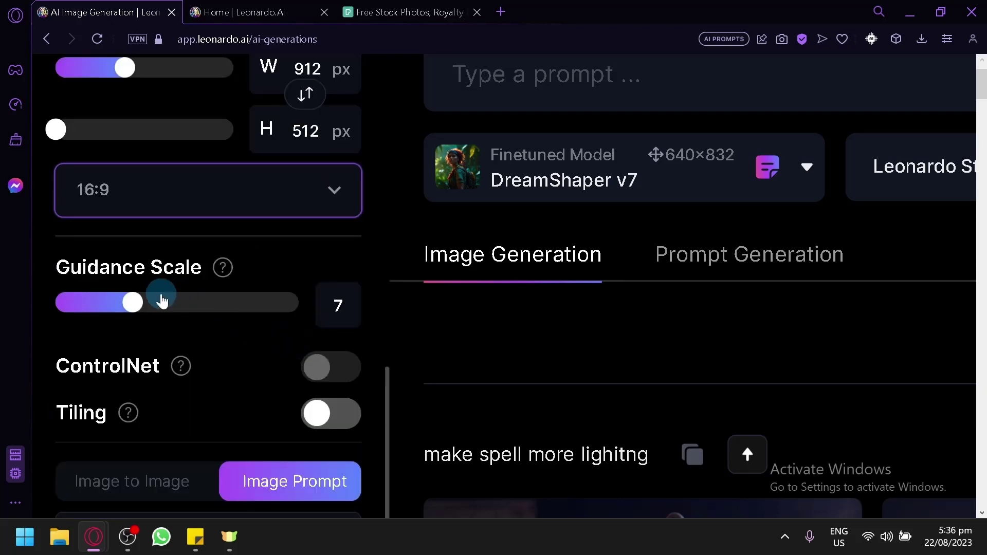
{"action": "mouse_move", "coordinate": [226, 271]}
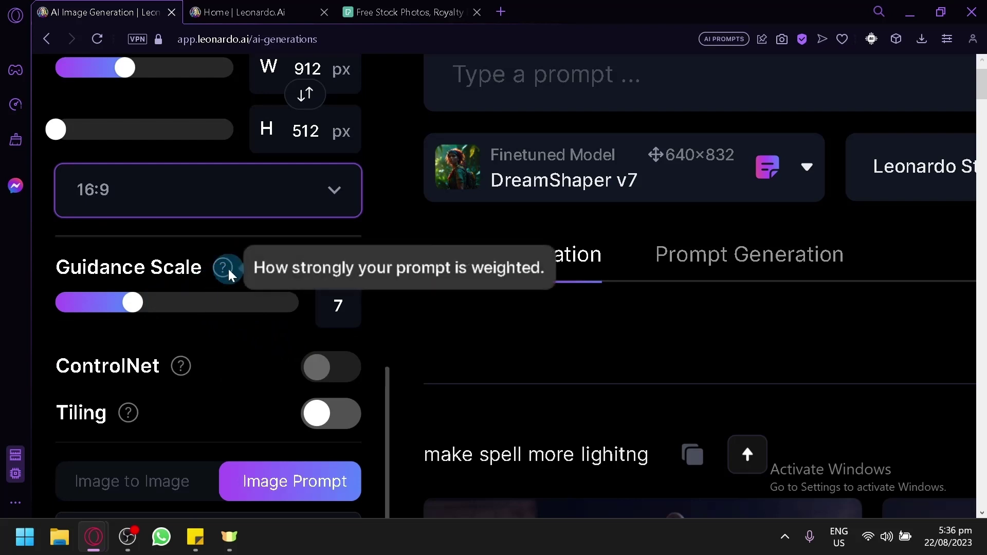
{"action": "scroll", "coordinate": [242, 353], "scroll_direction": "down", "scroll_amount": 4}
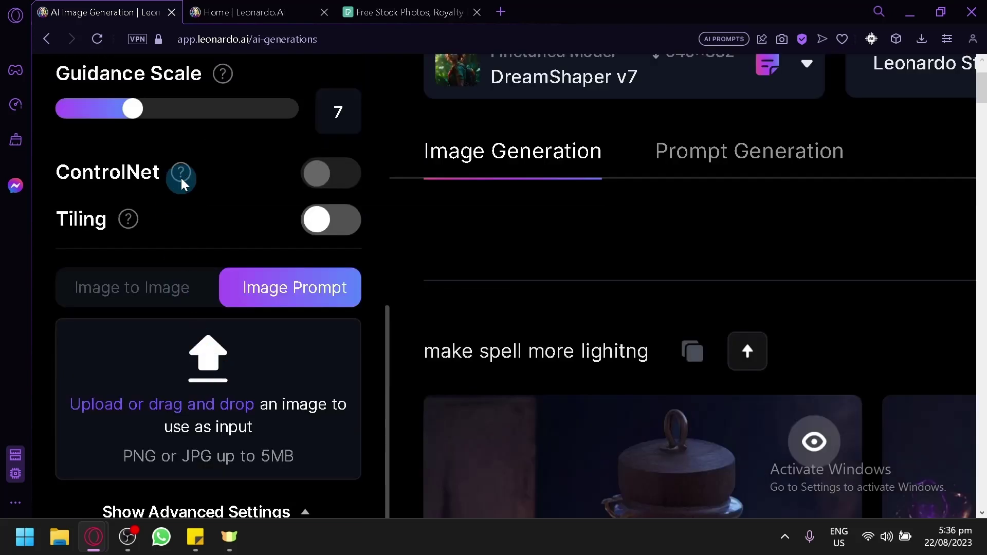
{"action": "mouse_move", "coordinate": [182, 175]}
{"action": "mouse_move", "coordinate": [131, 217]}
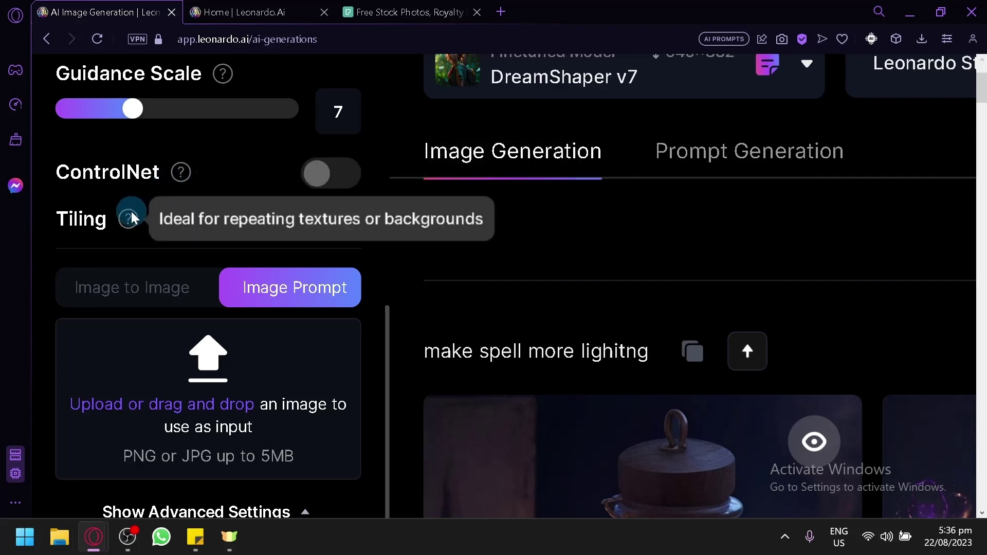
Step: Look over the Image to Image and Image Prompt upload area below the Tiling option
{"action": "scroll", "coordinate": [131, 212], "scroll_direction": "down", "scroll_amount": 2}
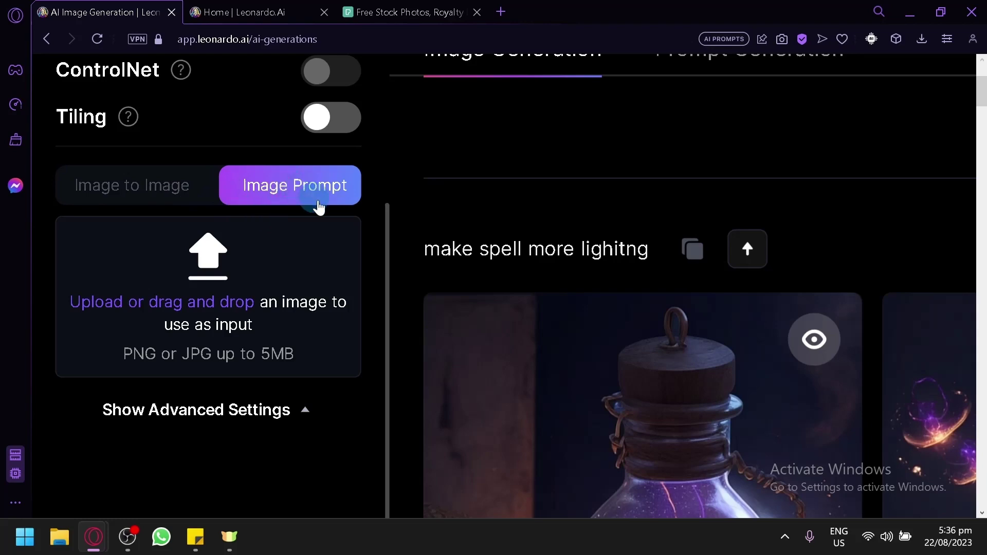
{"action": "scroll", "coordinate": [308, 319], "scroll_direction": "down", "scroll_amount": 2}
{"action": "scroll", "coordinate": [308, 319], "scroll_direction": "down", "scroll_amount": 2}
{"action": "scroll", "coordinate": [314, 384], "scroll_direction": "up", "scroll_amount": 15}
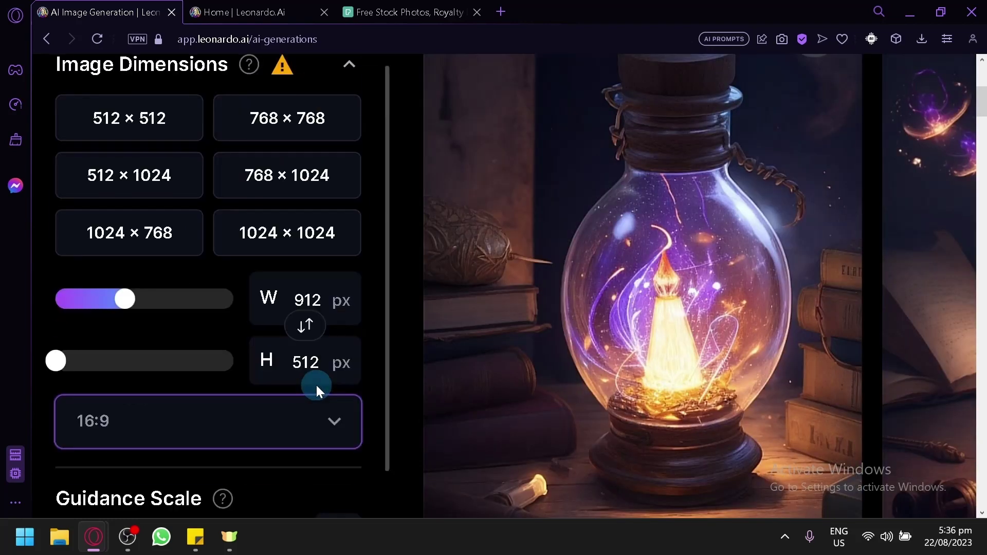
{"action": "scroll", "coordinate": [585, 372], "scroll_direction": "up", "scroll_amount": 5}
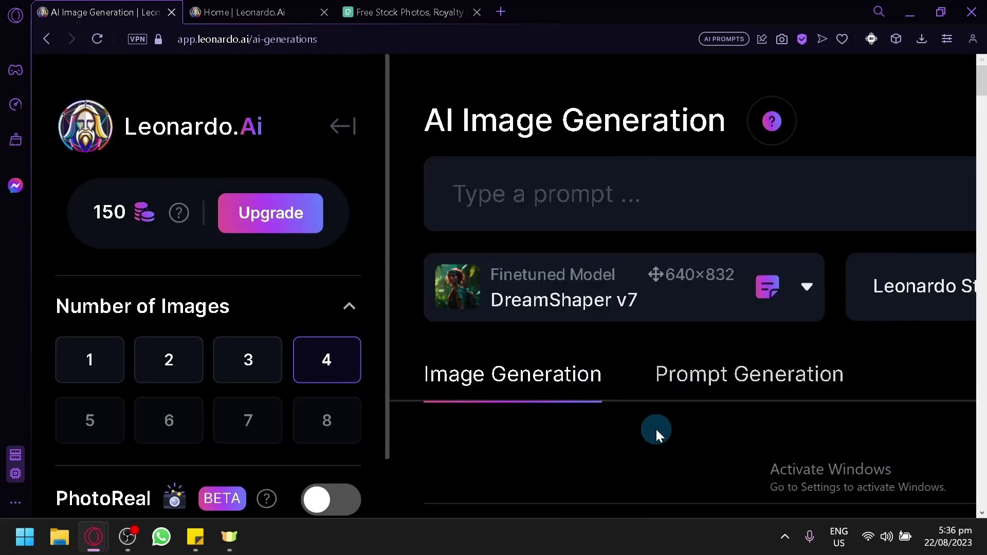
Step: Review all generation settings from Number of Images through Prompt Magic, Image Dimensions and Guidance Scale to the image upload area
{"action": "key", "text": "ctrl+minus"}
{"action": "key", "text": "ctrl+minus"}
{"action": "key", "text": "ctrl+minus"}
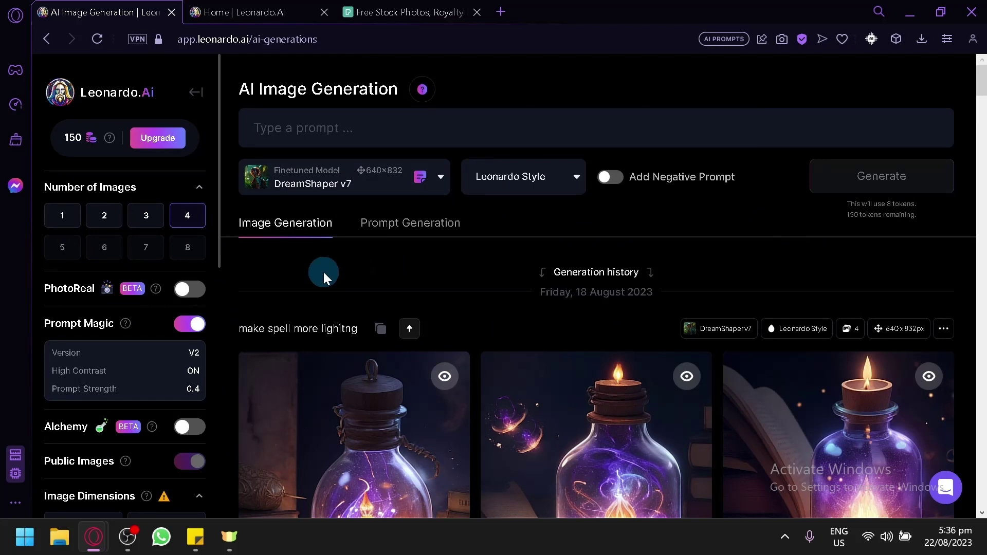
{"action": "scroll", "coordinate": [150, 349], "scroll_direction": "down", "scroll_amount": 6}
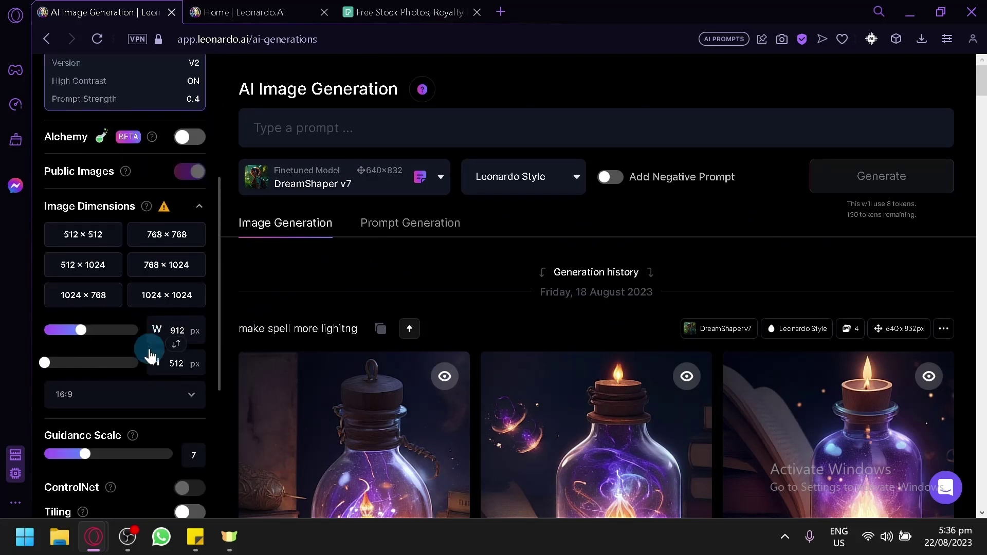
{"action": "scroll", "coordinate": [151, 355], "scroll_direction": "down", "scroll_amount": 4}
{"action": "scroll", "coordinate": [150, 354], "scroll_direction": "up", "scroll_amount": 10}
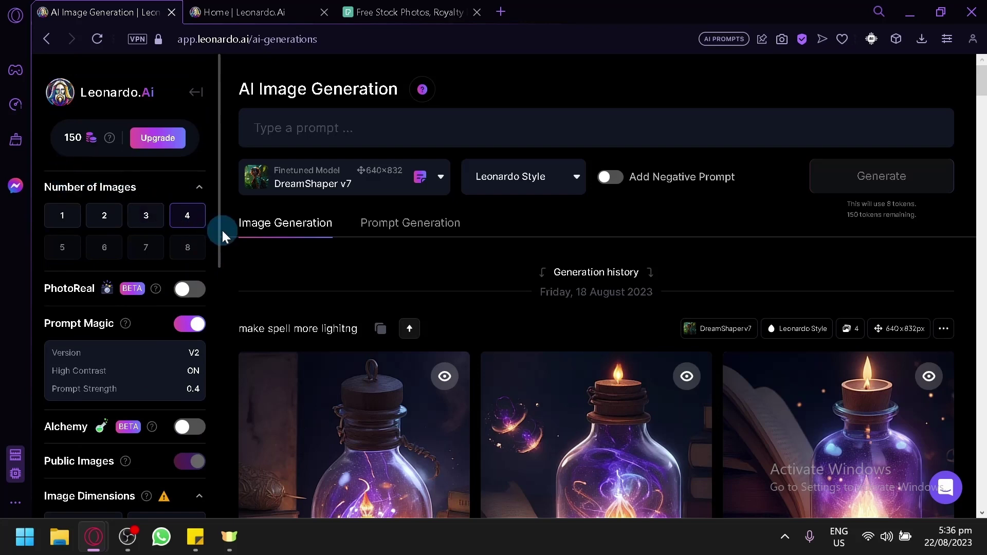
{"action": "scroll", "coordinate": [138, 258], "scroll_direction": "down", "scroll_amount": 2}
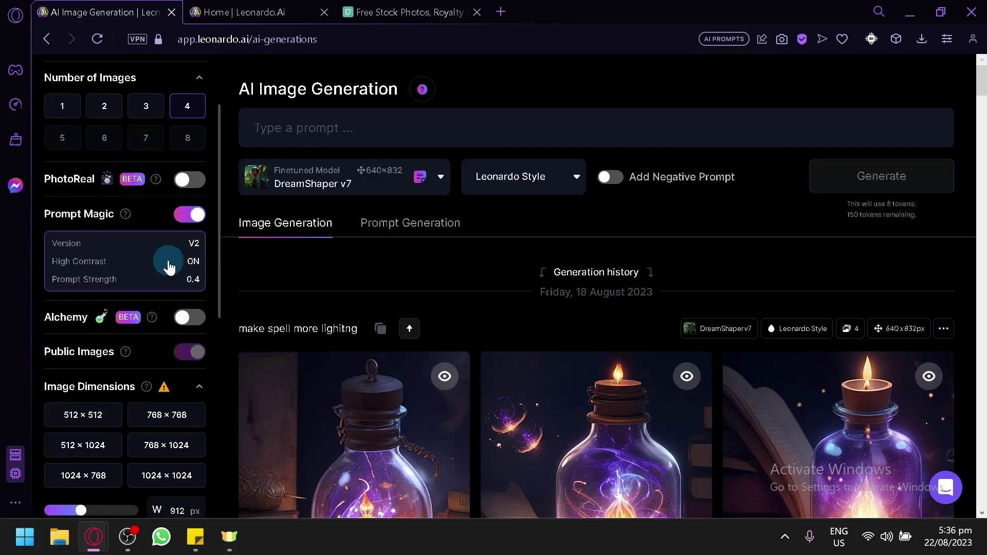
{"action": "scroll", "coordinate": [132, 295], "scroll_direction": "down", "scroll_amount": 2}
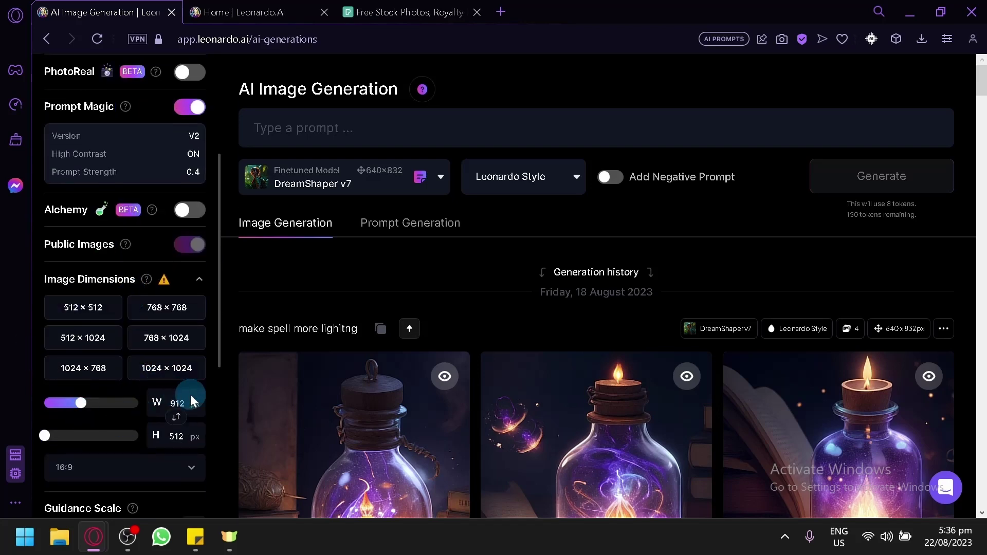
{"action": "scroll", "coordinate": [190, 394], "scroll_direction": "down", "scroll_amount": 1}
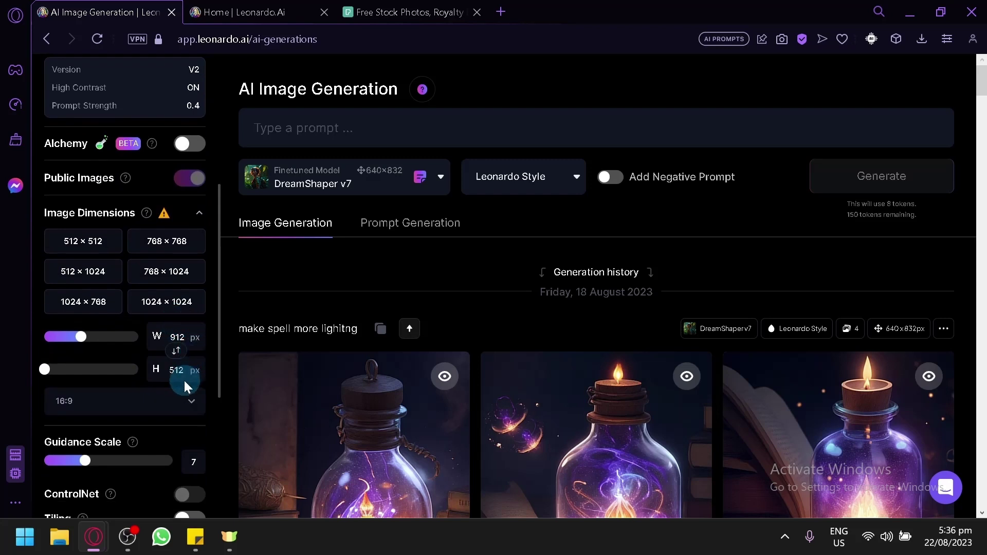
{"action": "scroll", "coordinate": [174, 375], "scroll_direction": "down", "scroll_amount": 2}
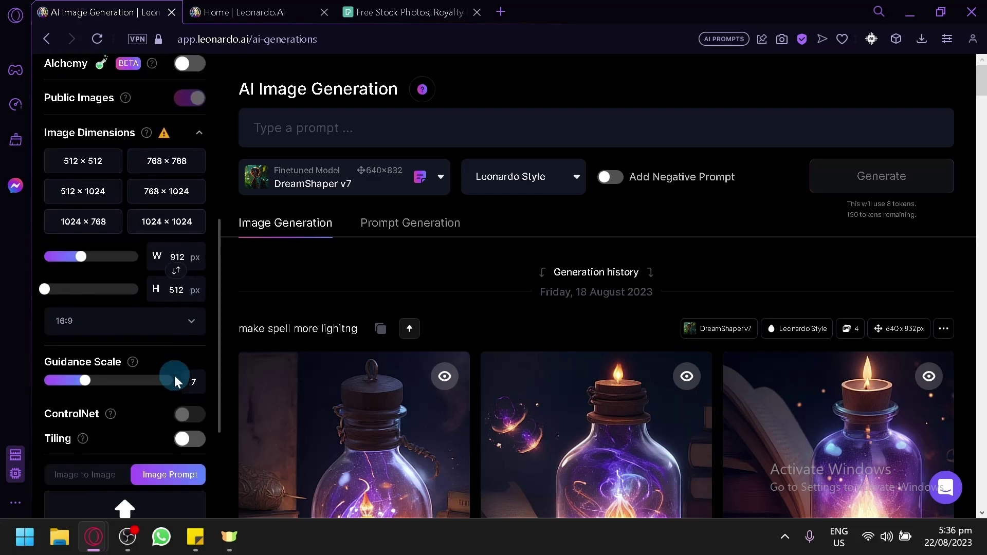
{"action": "scroll", "coordinate": [91, 369], "scroll_direction": "down", "scroll_amount": 1}
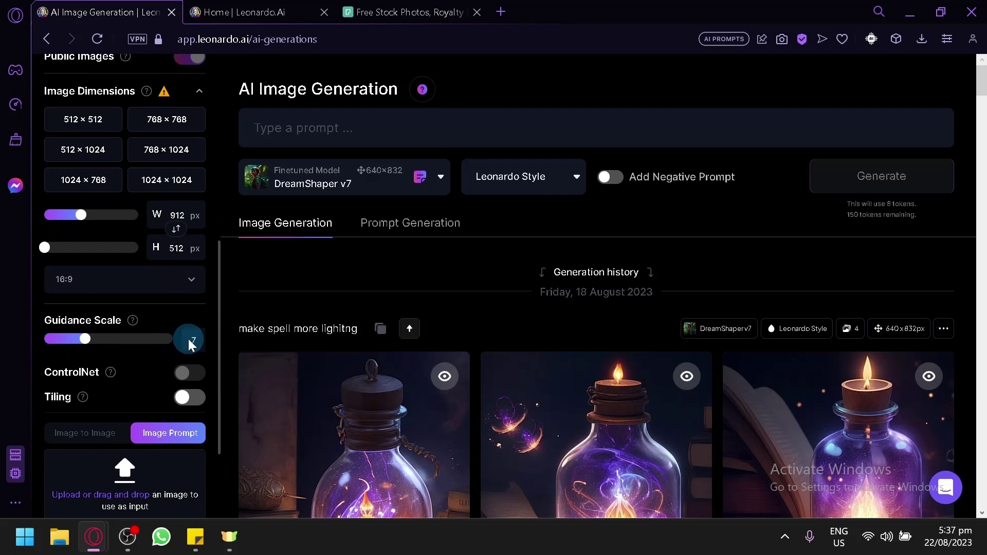
{"action": "scroll", "coordinate": [189, 339], "scroll_direction": "down", "scroll_amount": 2}
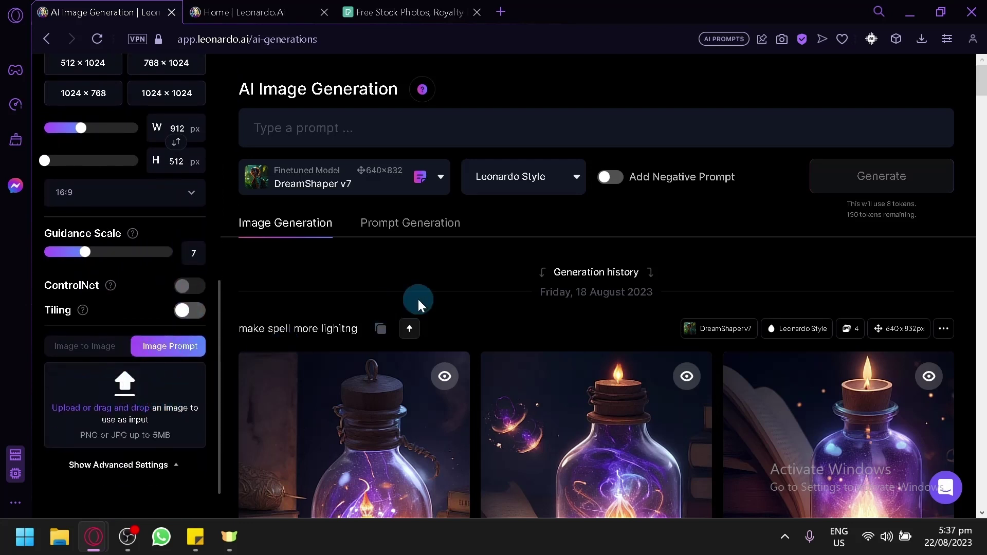
Step: Enter "a thunder inside a bottle" as the image generation prompt
{"action": "left_click", "coordinate": [433, 124]}
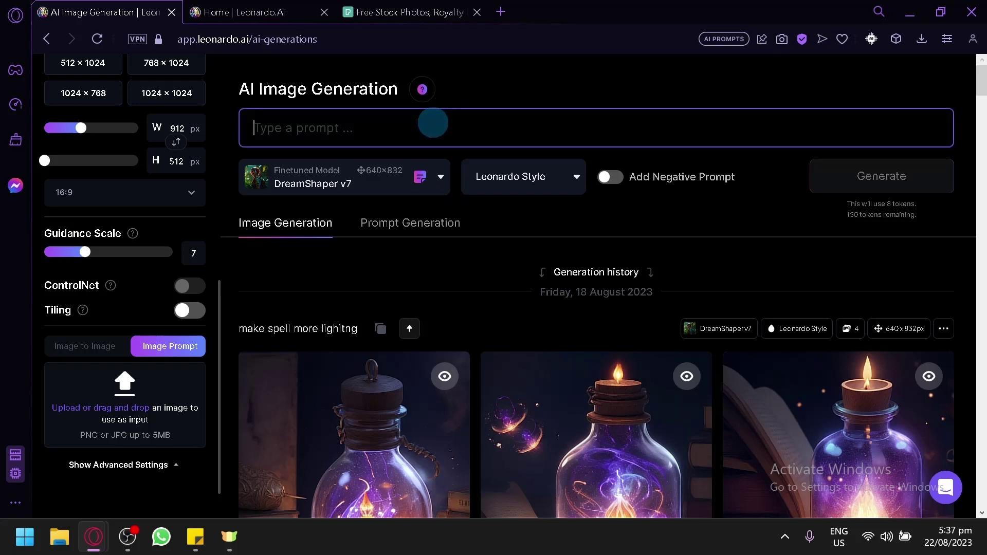
{"action": "type", "text": "a thunder in"}
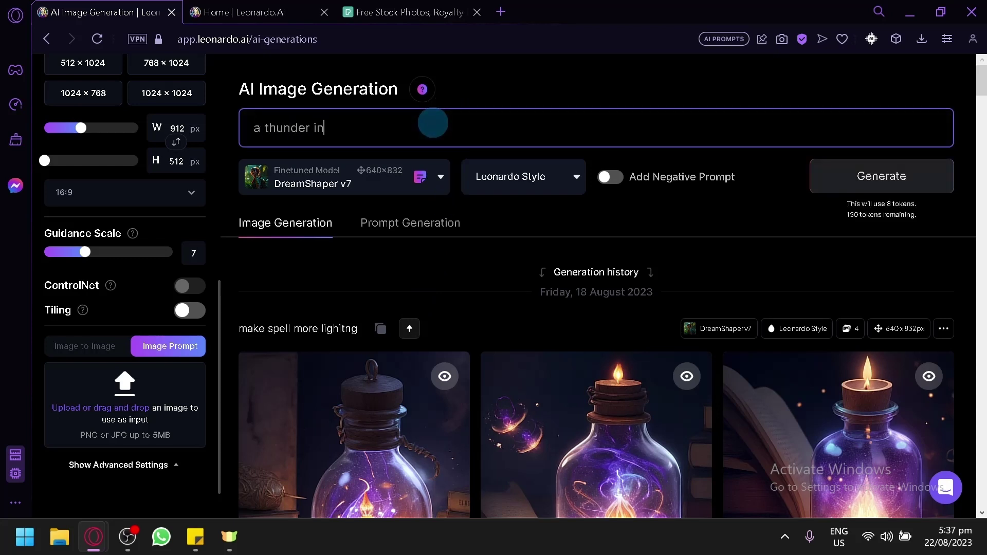
{"action": "type", "text": "side a bottle"}
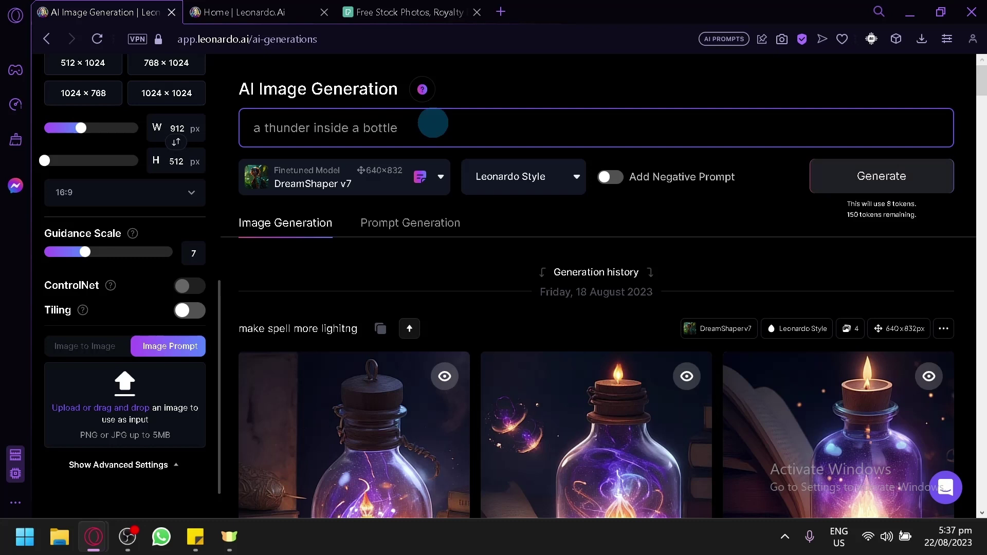
Step: Look through the finetuned model list, then the favourite, platform and community collections of custom models
{"action": "left_click", "coordinate": [342, 181]}
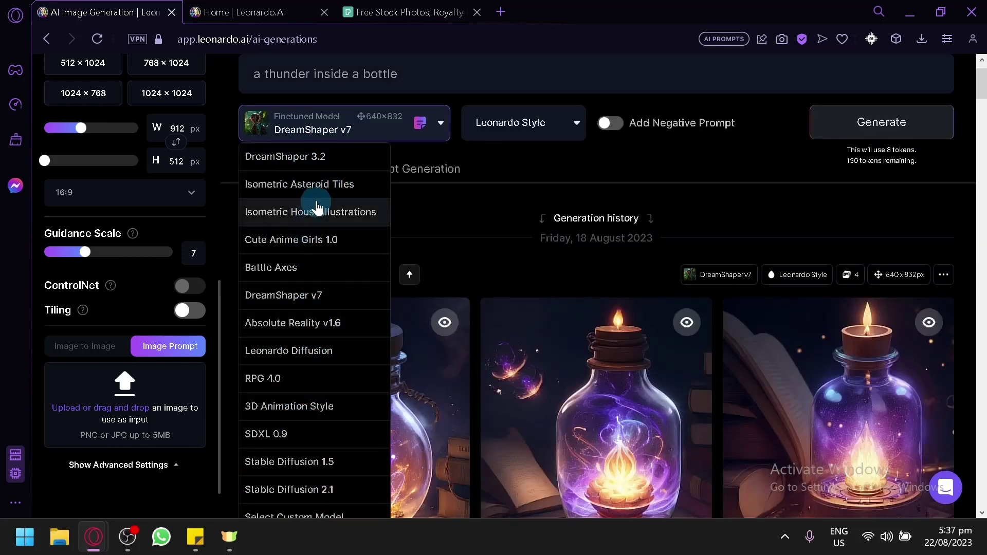
{"action": "scroll", "coordinate": [318, 207], "scroll_direction": "down", "scroll_amount": 2}
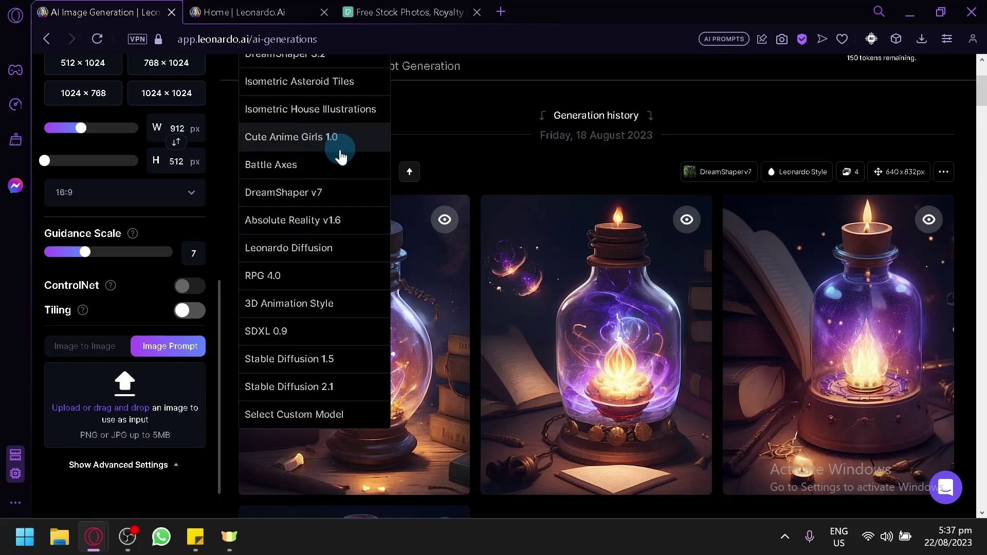
{"action": "scroll", "coordinate": [331, 170], "scroll_direction": "up", "scroll_amount": 2}
{"action": "scroll", "coordinate": [325, 234], "scroll_direction": "down", "scroll_amount": 1}
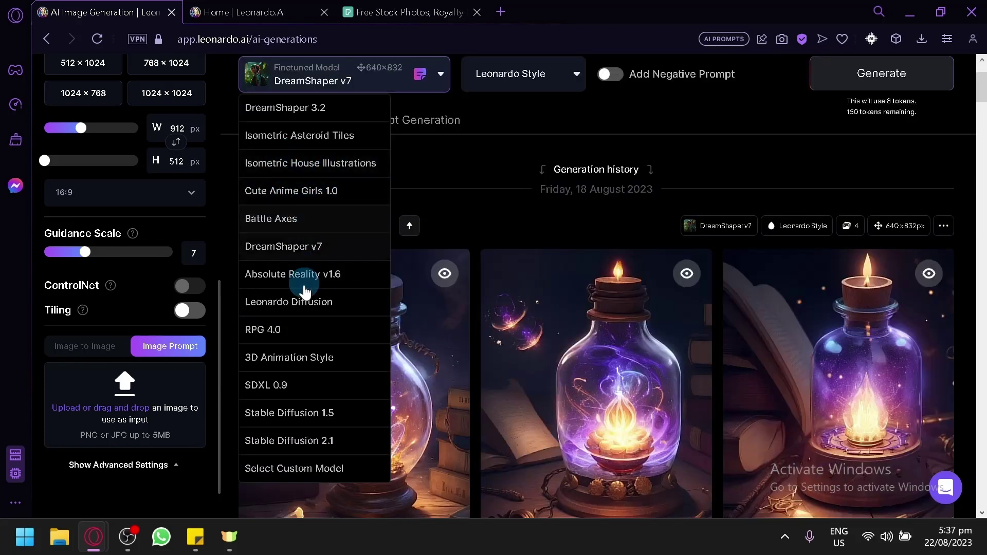
{"action": "left_click", "coordinate": [302, 478]}
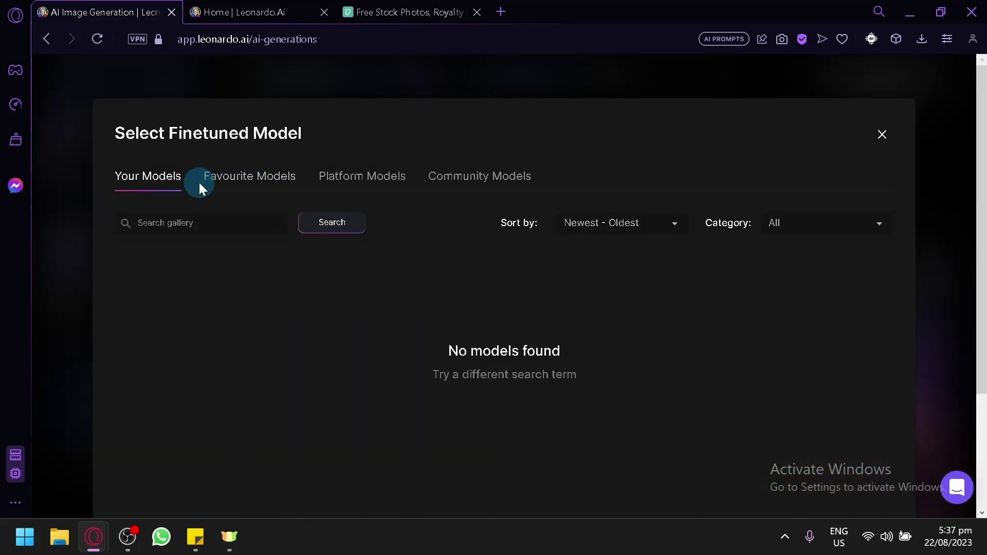
{"action": "left_click", "coordinate": [226, 183]}
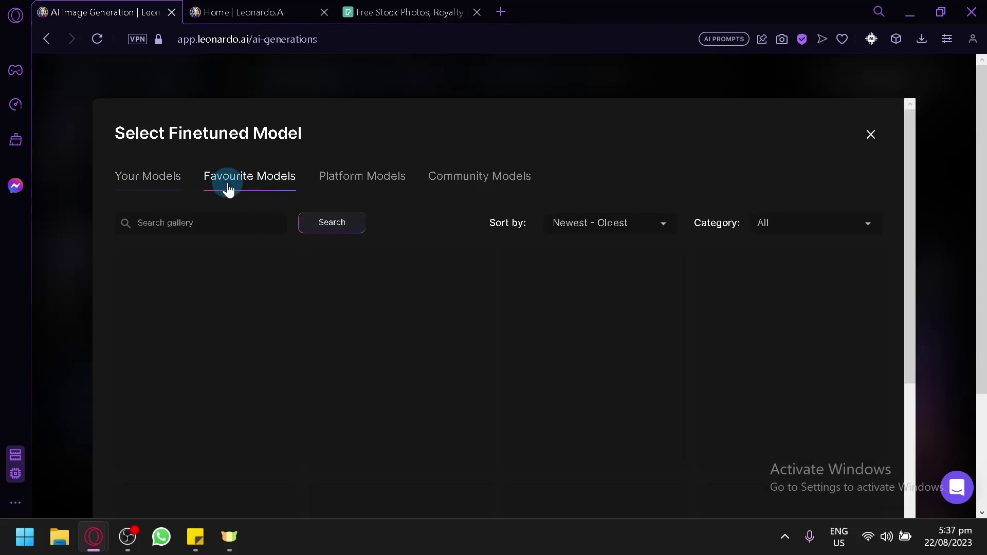
{"action": "left_click", "coordinate": [373, 183]}
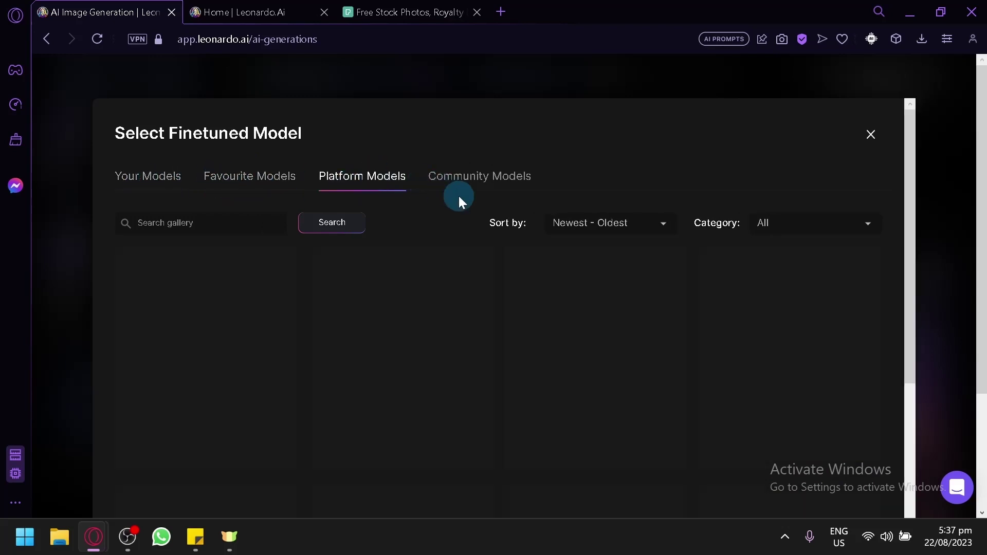
{"action": "left_click", "coordinate": [467, 187]}
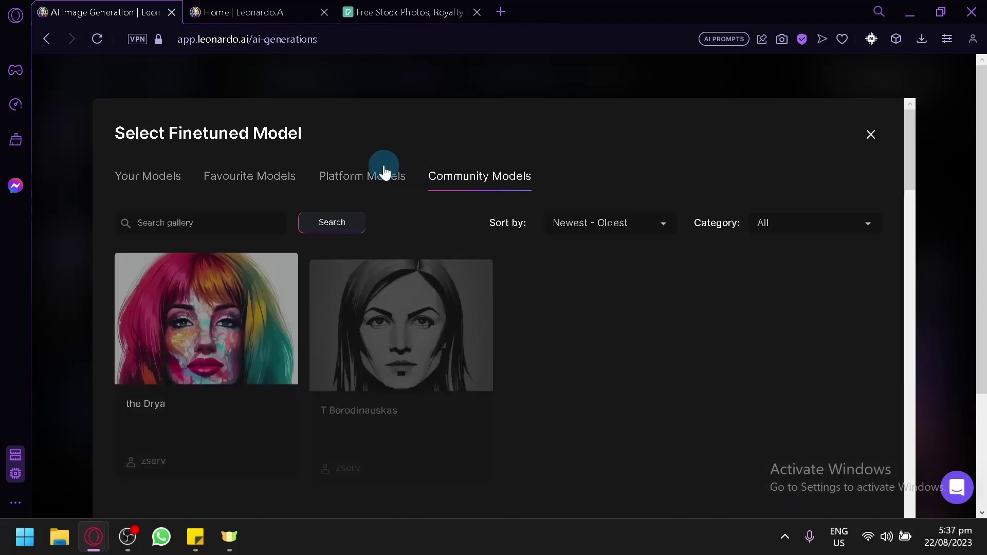
Step: Browse the platform models and their descriptions in the model picker, and close it without choosing another model
{"action": "left_click", "coordinate": [374, 191]}
{"action": "scroll", "coordinate": [448, 289], "scroll_direction": "down", "scroll_amount": 7}
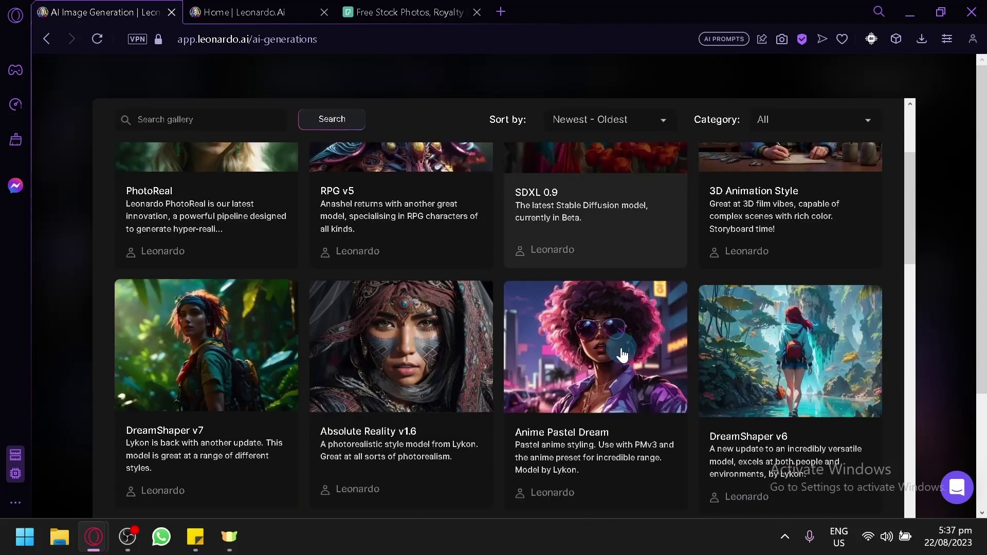
{"action": "scroll", "coordinate": [463, 308], "scroll_direction": "up", "scroll_amount": 4}
{"action": "left_click", "coordinate": [483, 227]}
{"action": "scroll", "coordinate": [785, 291], "scroll_direction": "down", "scroll_amount": 6}
{"action": "left_click", "coordinate": [785, 290]}
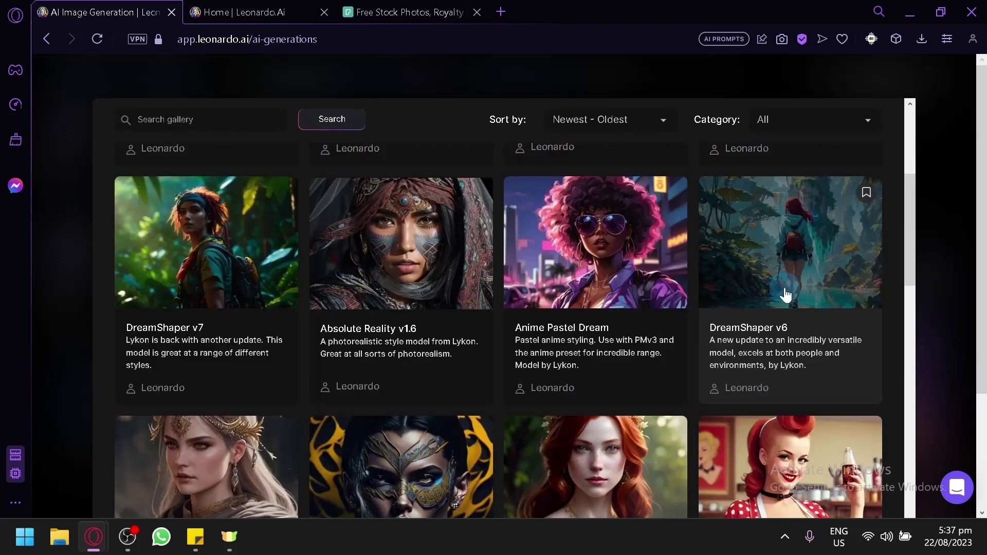
{"action": "scroll", "coordinate": [787, 289], "scroll_direction": "down", "scroll_amount": 4}
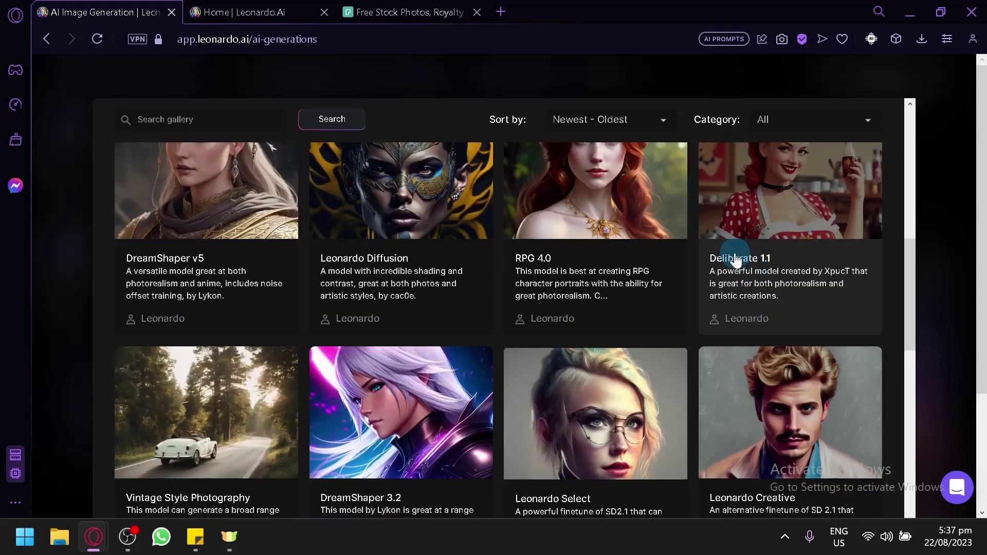
{"action": "scroll", "coordinate": [700, 251], "scroll_direction": "down", "scroll_amount": 2}
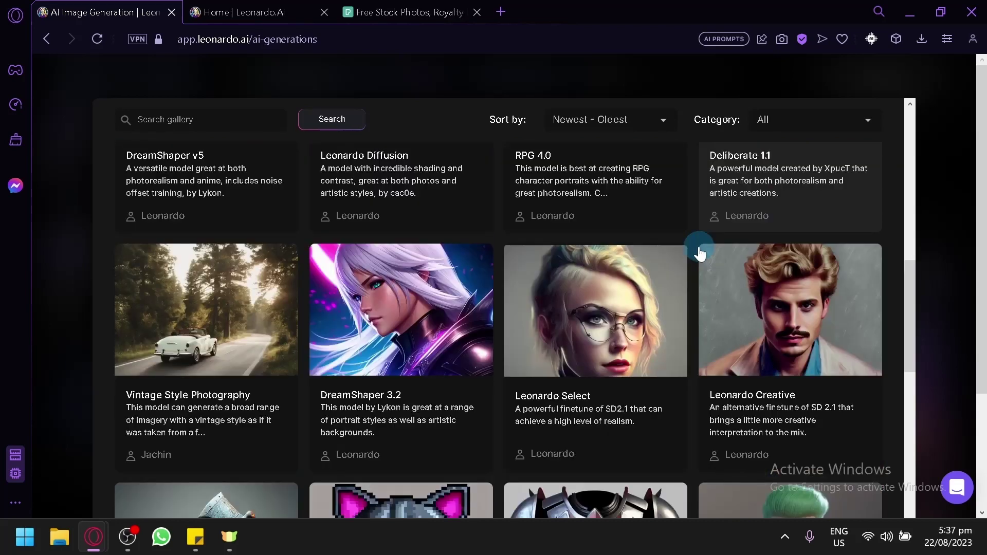
{"action": "scroll", "coordinate": [684, 257], "scroll_direction": "up", "scroll_amount": 6}
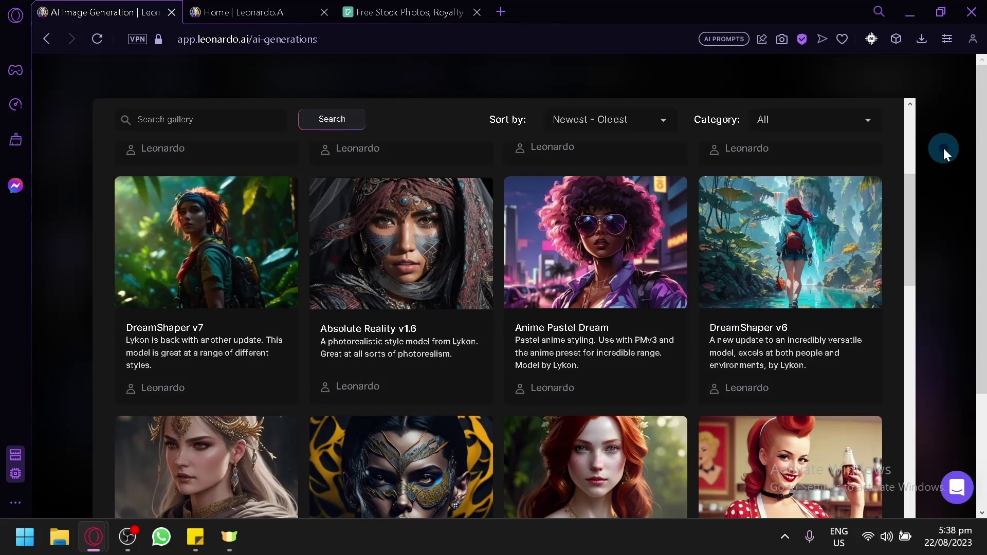
{"action": "left_click", "coordinate": [943, 146]}
{"action": "scroll", "coordinate": [320, 221], "scroll_direction": "up", "scroll_amount": 2}
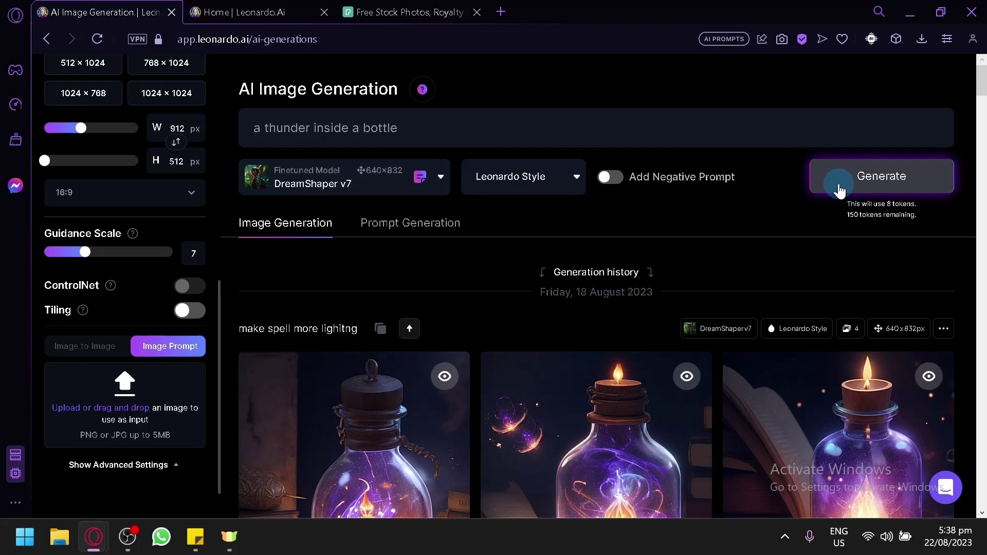
Step: Generate four 912 × 512 images from the prompt with DreamShaper v7 and Leonardo Style
{"action": "scroll", "coordinate": [202, 244], "scroll_direction": "up", "scroll_amount": 9}
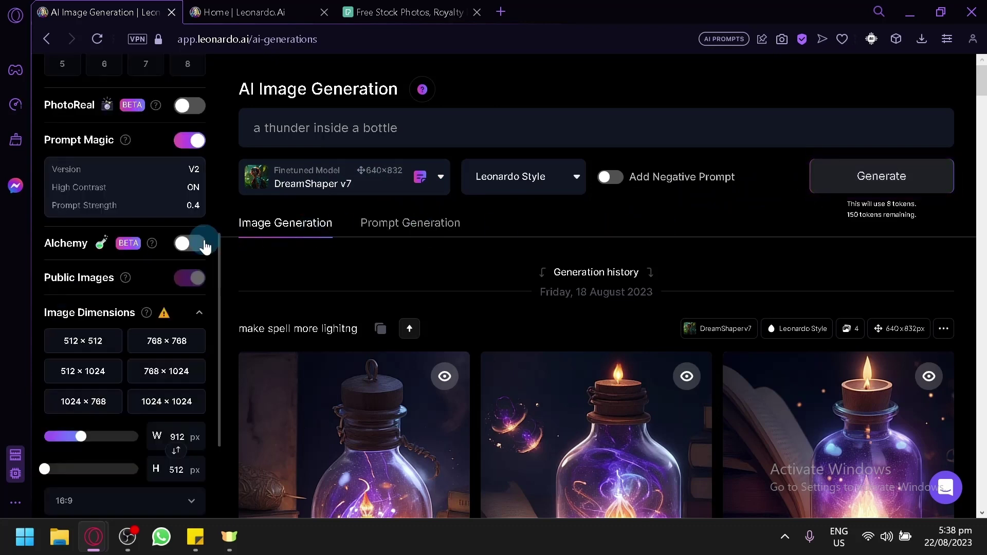
{"action": "left_click", "coordinate": [904, 194]}
{"action": "scroll", "coordinate": [711, 260], "scroll_direction": "down", "scroll_amount": 4}
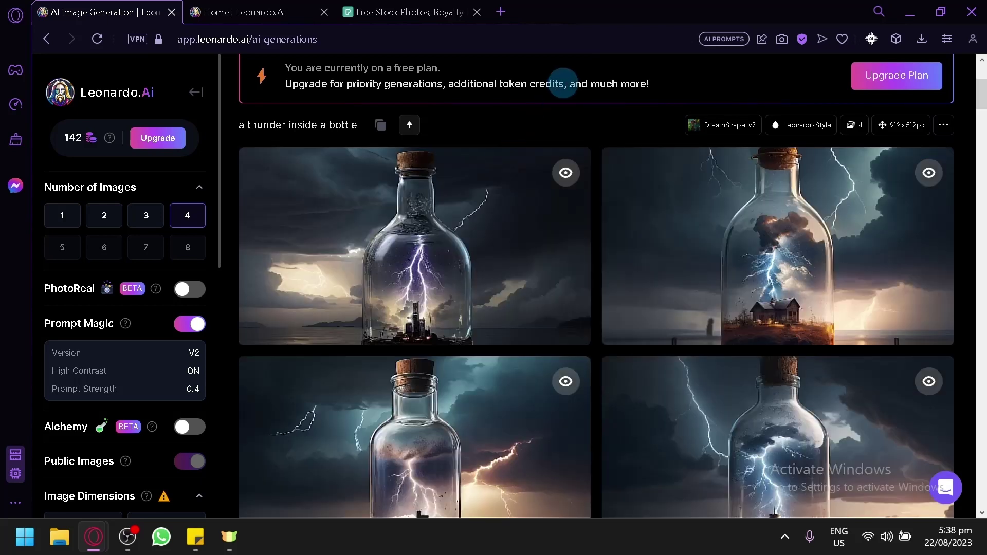
Step: Examine the four generated bottle images and compare them with the prompt
{"action": "scroll", "coordinate": [563, 84], "scroll_direction": "down", "scroll_amount": 2}
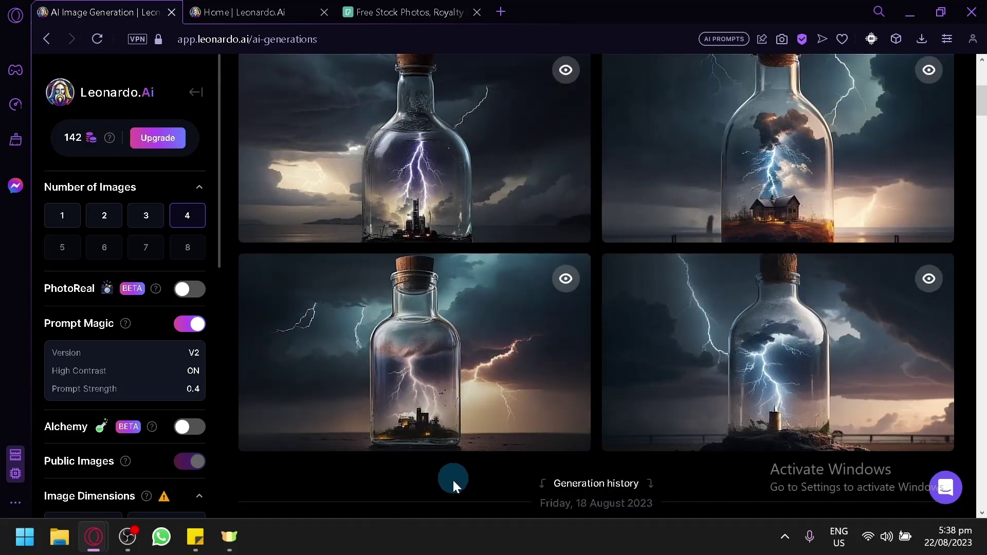
{"action": "scroll", "coordinate": [440, 504], "scroll_direction": "up", "scroll_amount": 6}
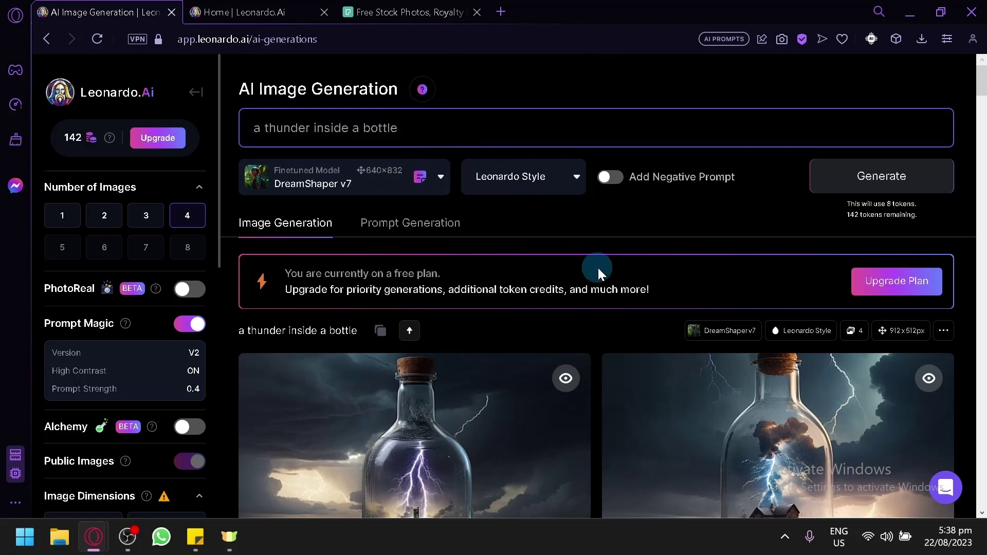
{"action": "scroll", "coordinate": [595, 269], "scroll_direction": "down", "scroll_amount": 4}
{"action": "scroll", "coordinate": [793, 348], "scroll_direction": "down", "scroll_amount": 4}
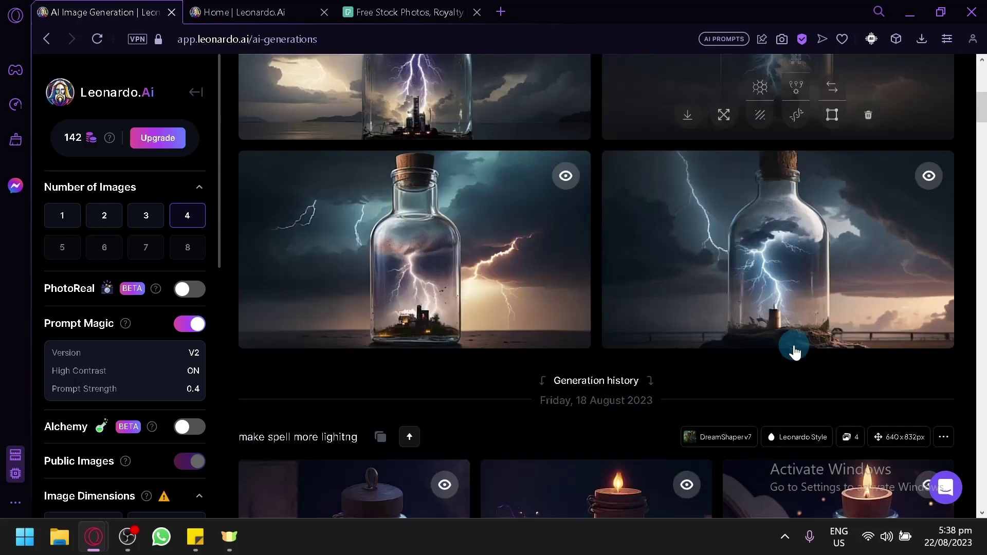
{"action": "scroll", "coordinate": [796, 349], "scroll_direction": "up", "scroll_amount": 6}
{"action": "scroll", "coordinate": [796, 349], "scroll_direction": "up", "scroll_amount": 2}
{"action": "left_click_drag", "start_coordinate": [430, 128], "coordinate": [245, 117]}
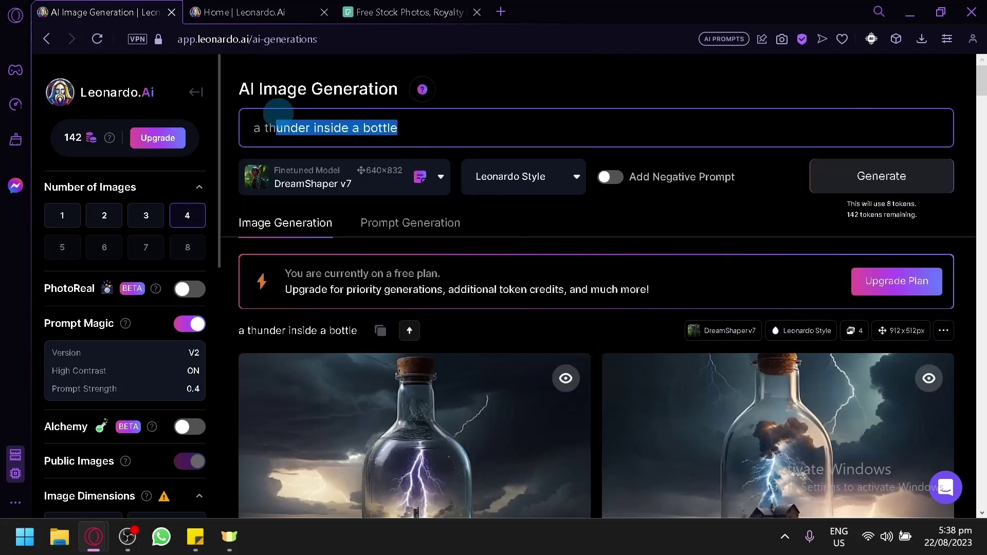
{"action": "scroll", "coordinate": [630, 247], "scroll_direction": "down", "scroll_amount": 8}
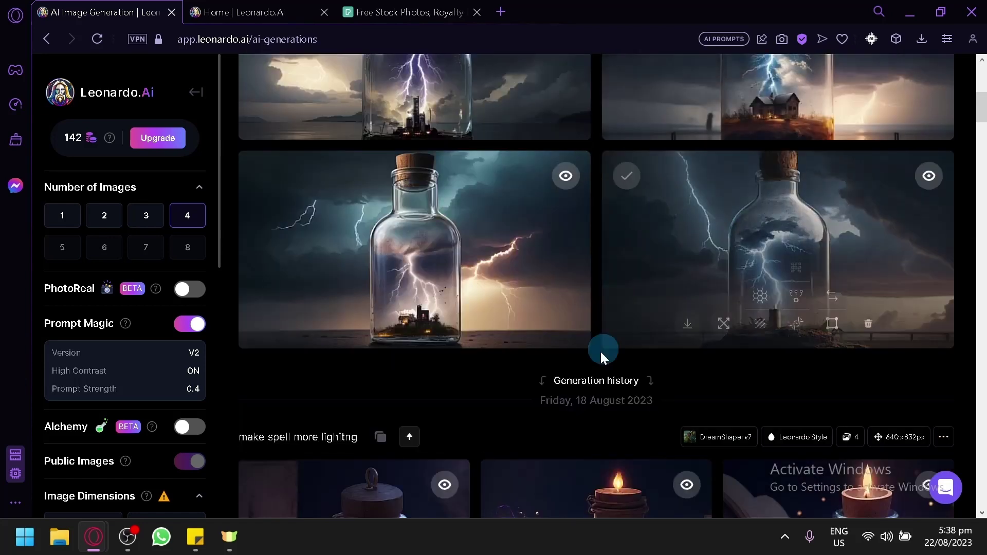
{"action": "scroll", "coordinate": [495, 381], "scroll_direction": "up", "scroll_amount": 2}
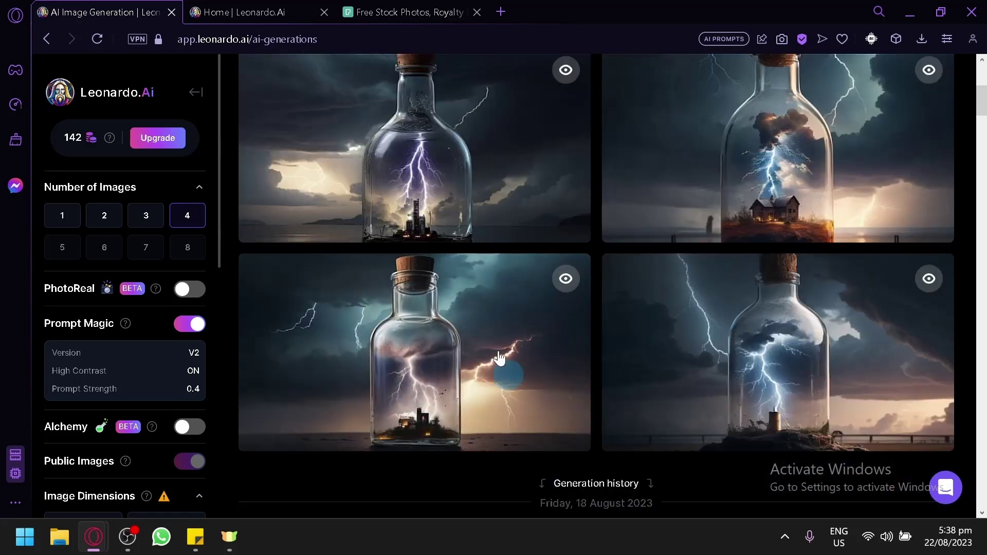
Step: View the generated image of the bottle with orange lightning outside it enlarged, and close the preview
{"action": "mouse_move", "coordinate": [386, 352]}
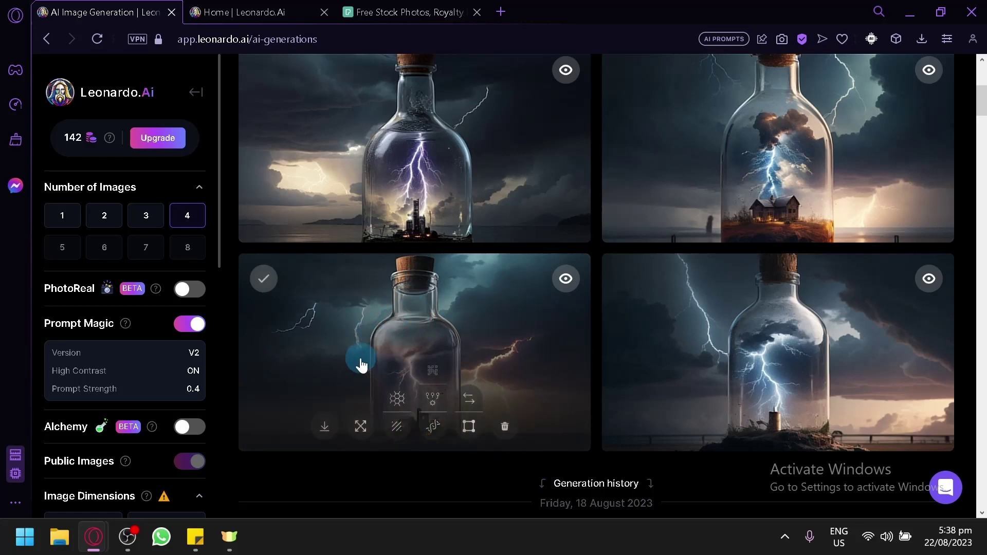
{"action": "left_click", "coordinate": [404, 370]}
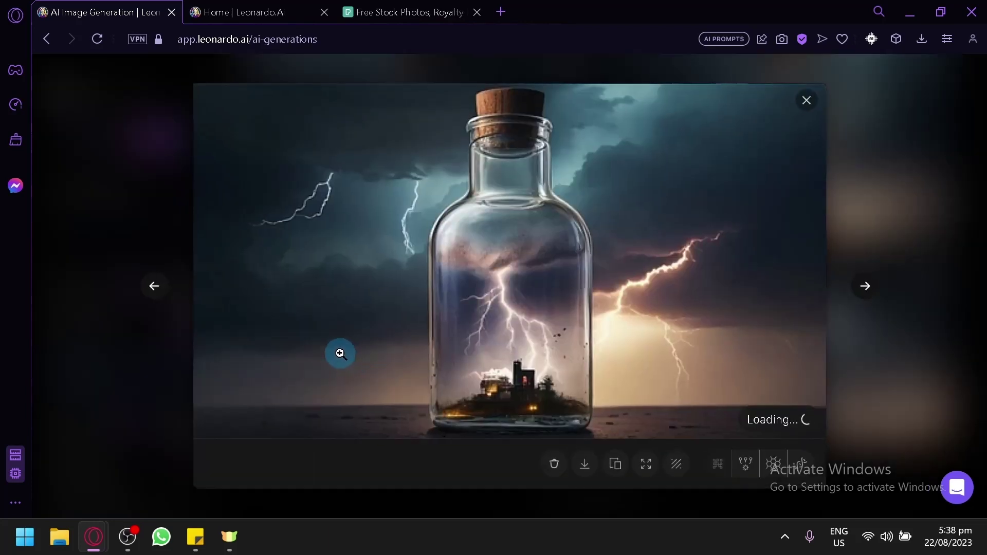
{"action": "left_click", "coordinate": [970, 196]}
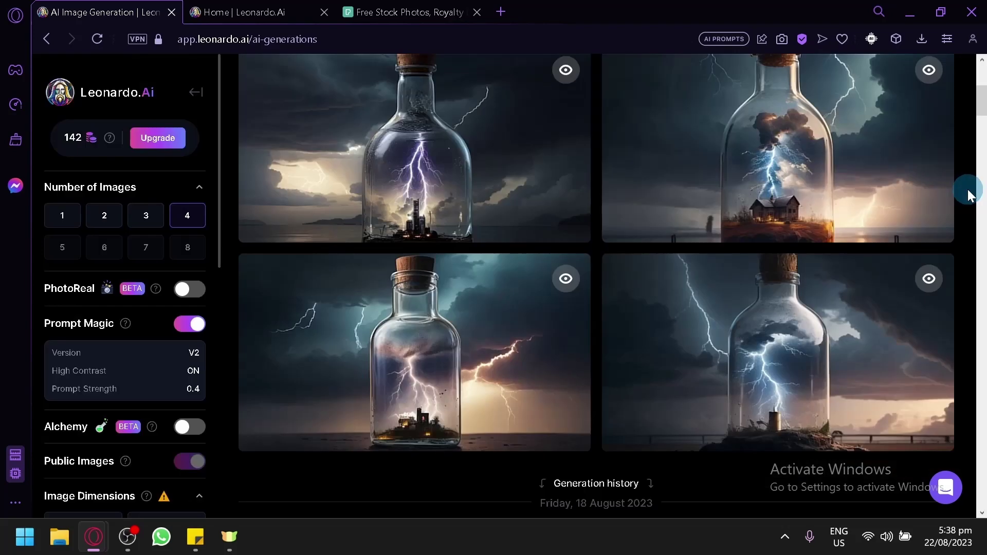
Step: Examine the action options from download to delete on the orange-lightning bottle image, and return to the prompt area
{"action": "mouse_move", "coordinate": [439, 326]}
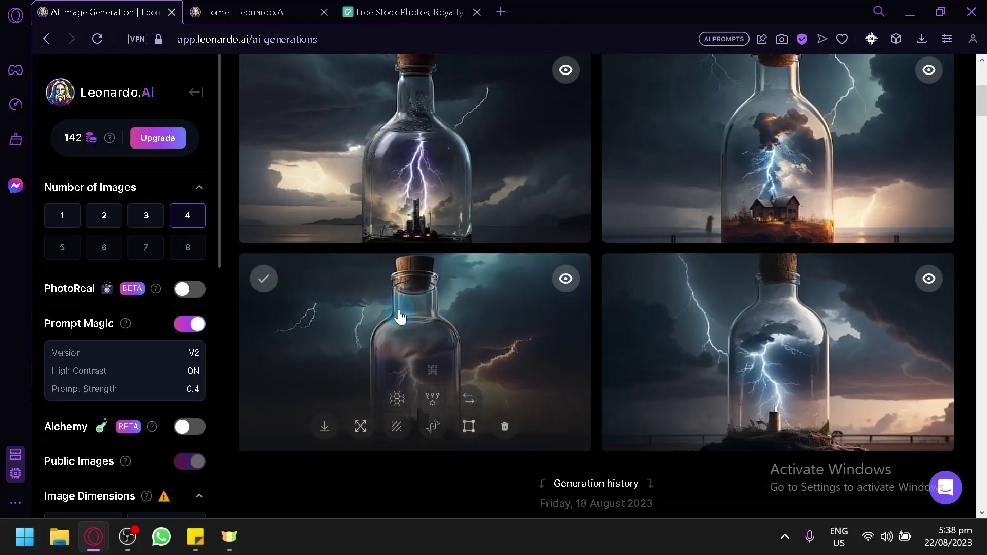
{"action": "scroll", "coordinate": [400, 317], "scroll_direction": "up", "scroll_amount": 5}
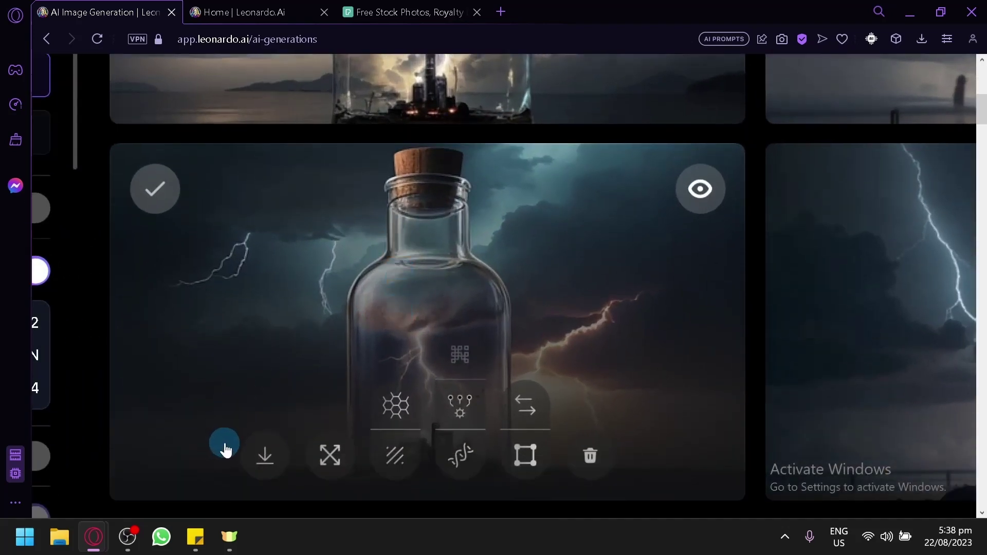
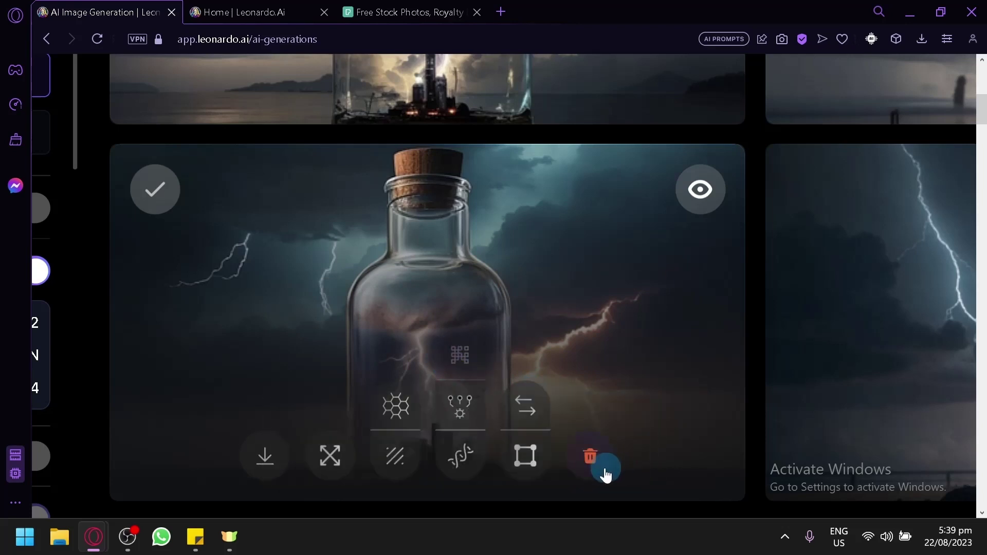
{"action": "scroll", "coordinate": [593, 467], "scroll_direction": "down", "scroll_amount": 5}
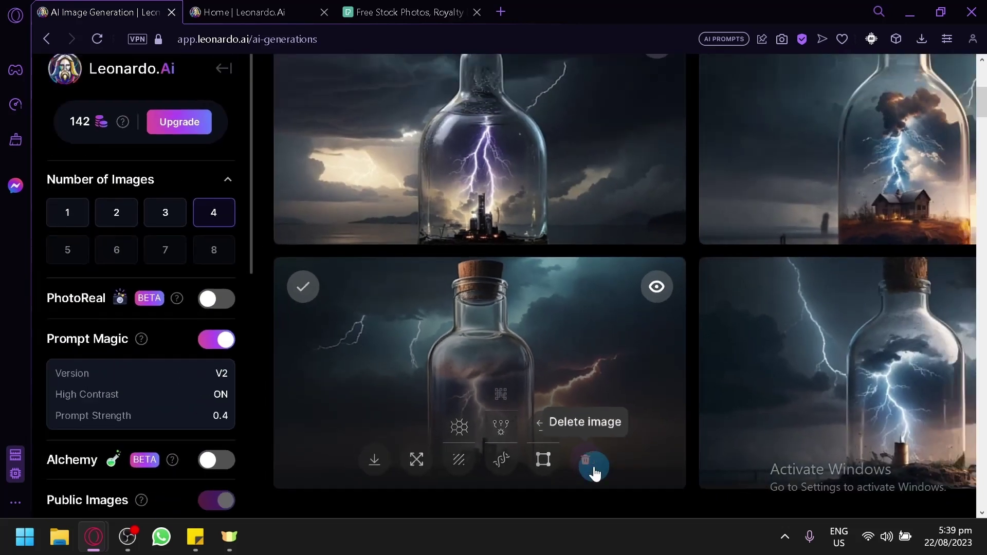
{"action": "scroll", "coordinate": [593, 464], "scroll_direction": "up", "scroll_amount": 2}
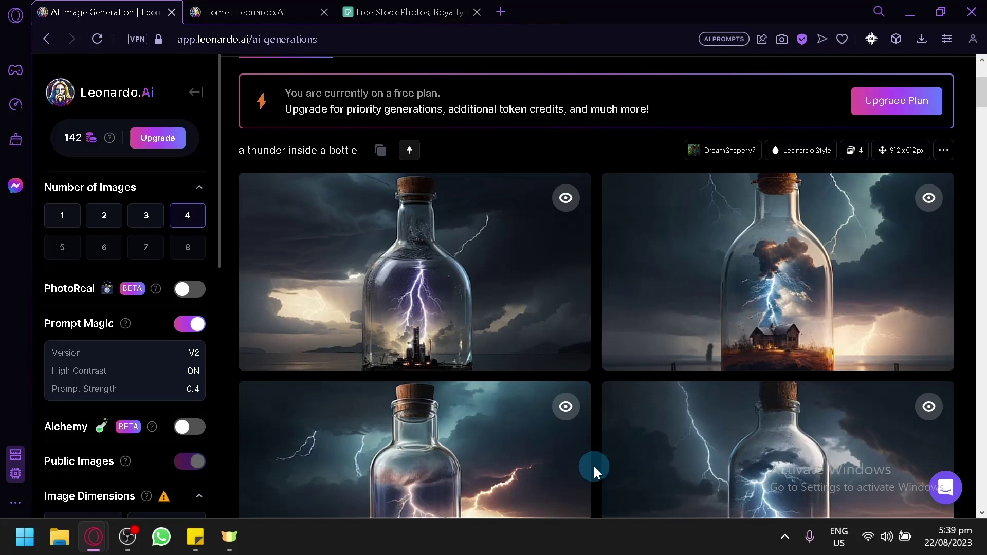
{"action": "scroll", "coordinate": [594, 464], "scroll_direction": "up", "scroll_amount": 3}
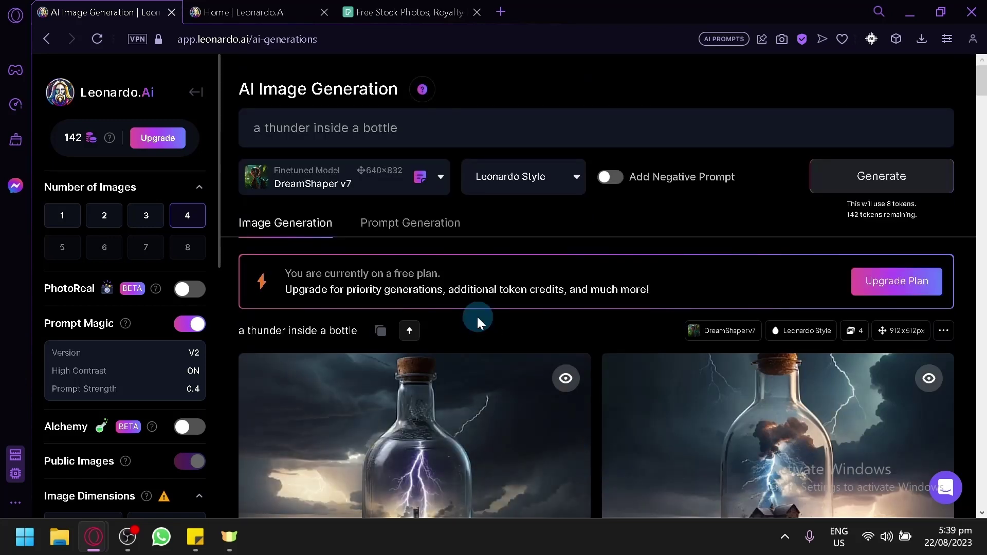
Step: Switch to the Leonardo.Ai home page and look over the trending images under Recent Creations
{"action": "left_click", "coordinate": [288, 11]}
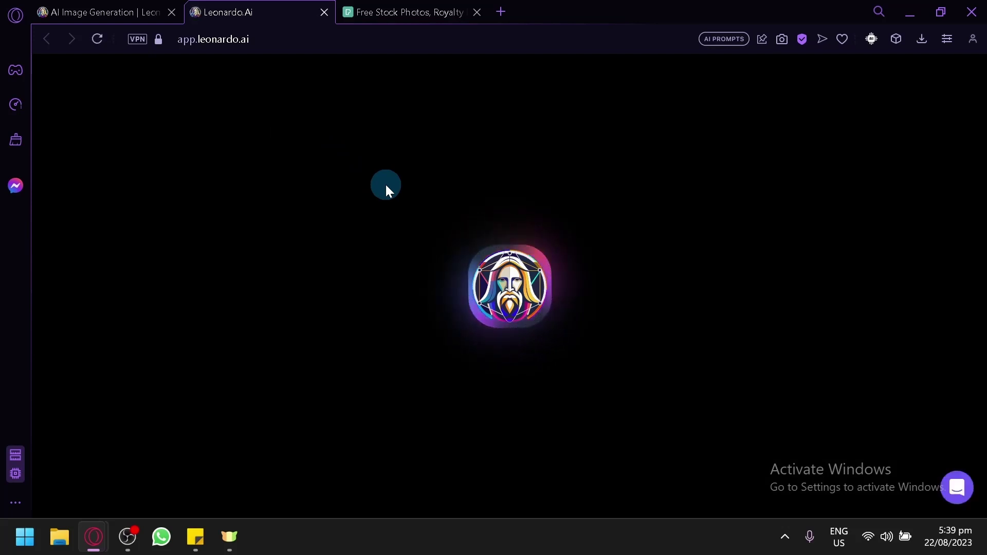
{"action": "scroll", "coordinate": [433, 285], "scroll_direction": "down", "scroll_amount": 4}
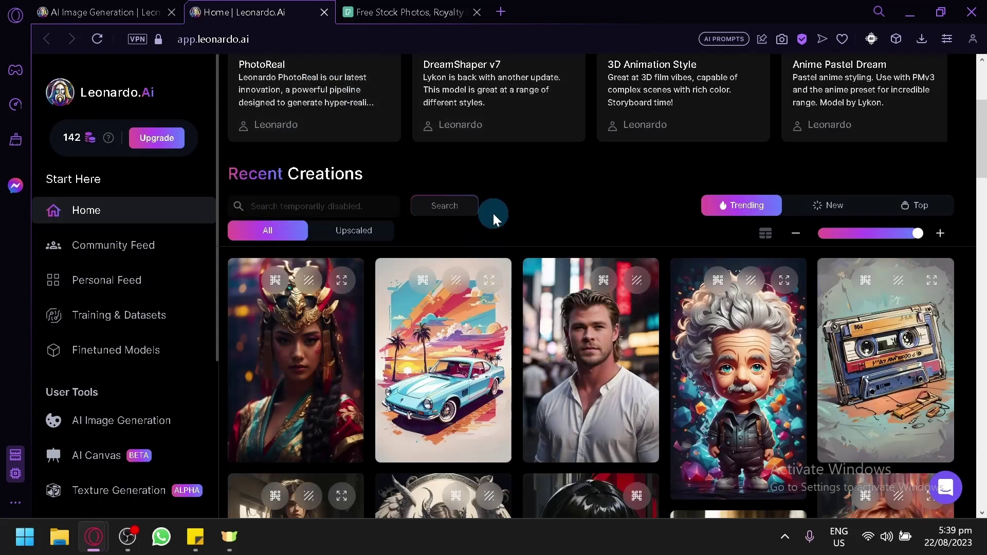
Step: Open the trending close-up image of a black-haired girl in gothic style and copy its prompt
{"action": "scroll", "coordinate": [498, 206], "scroll_direction": "down", "scroll_amount": 3}
{"action": "scroll", "coordinate": [471, 243], "scroll_direction": "down", "scroll_amount": 2}
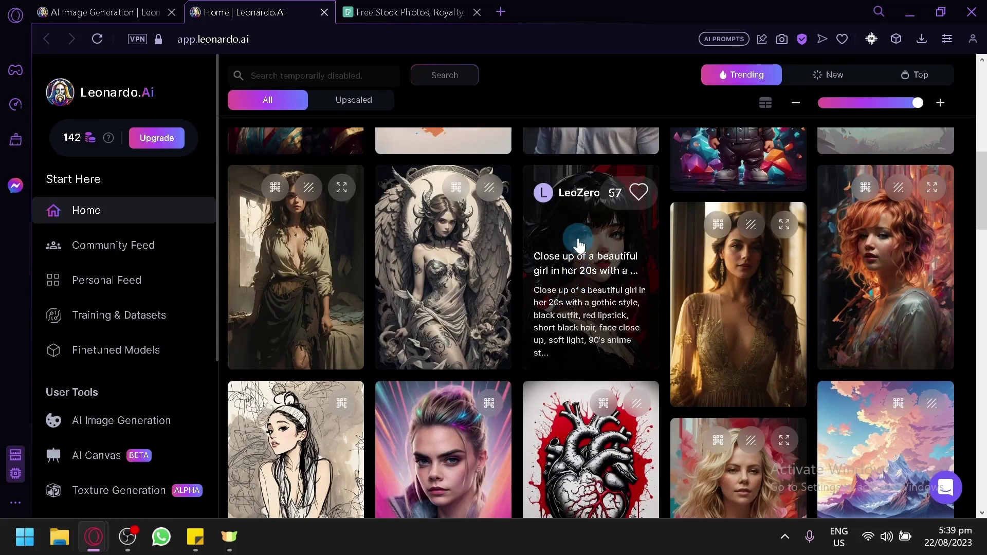
{"action": "left_click", "coordinate": [579, 243]}
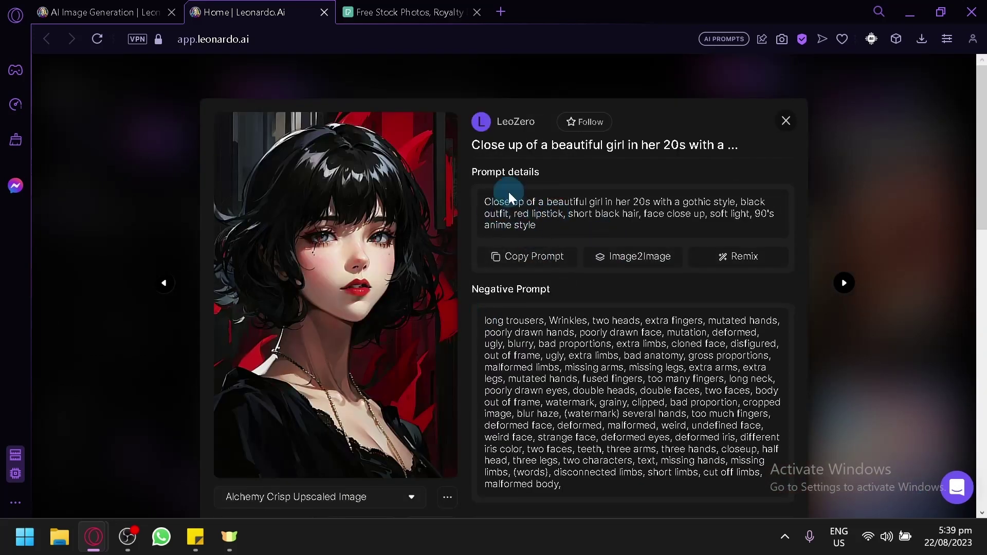
{"action": "left_click", "coordinate": [562, 257]}
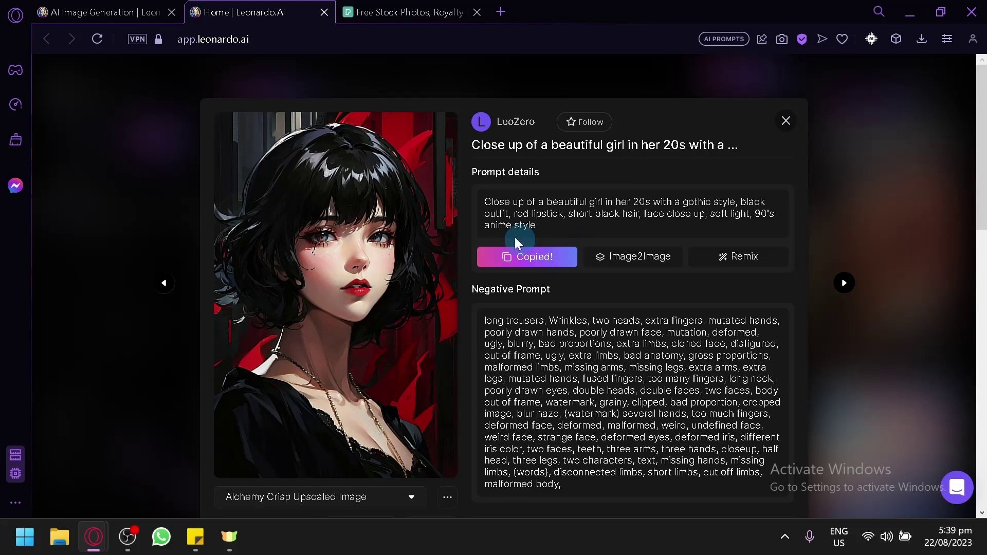
Step: Replace the thunder-in-a-bottle prompt in AI Image Generation with the copied gothic girl prompt
{"action": "left_click", "coordinate": [129, 12]}
{"action": "left_click", "coordinate": [315, 128]}
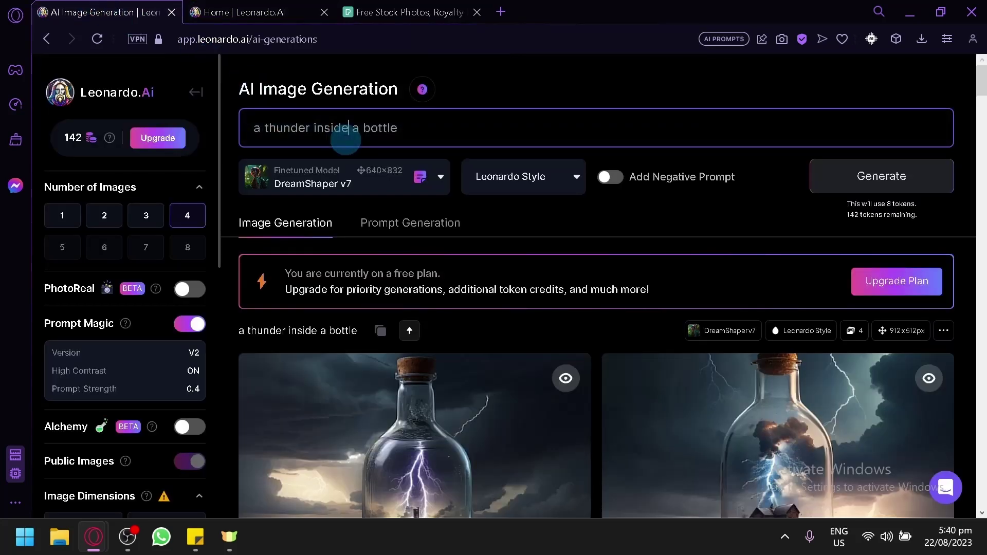
{"action": "key", "text": "ctrl+a"}
{"action": "key", "text": "ctrl+v"}
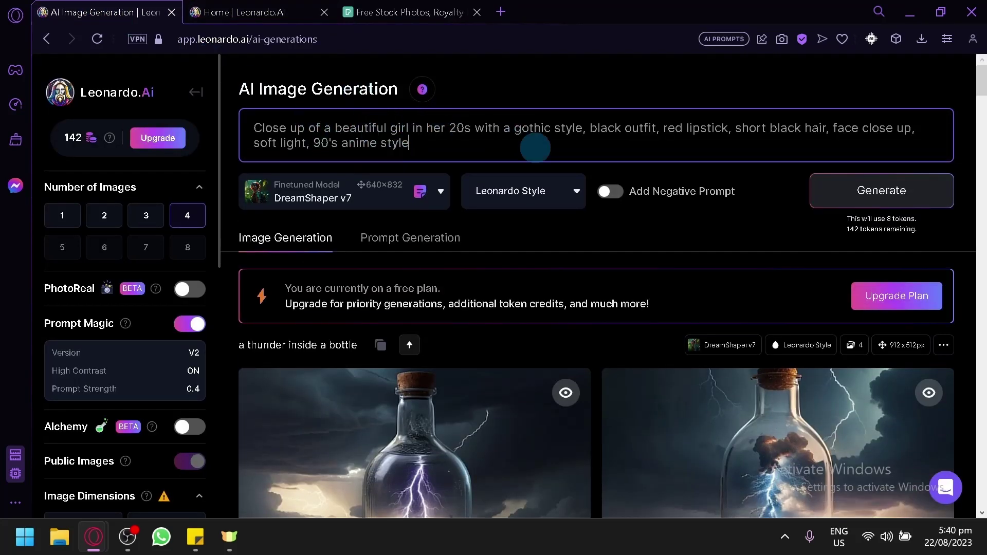
Step: Check the gothic girl image's negative prompt and enable Add Negative Prompt for the new generation
{"action": "left_click", "coordinate": [280, 12]}
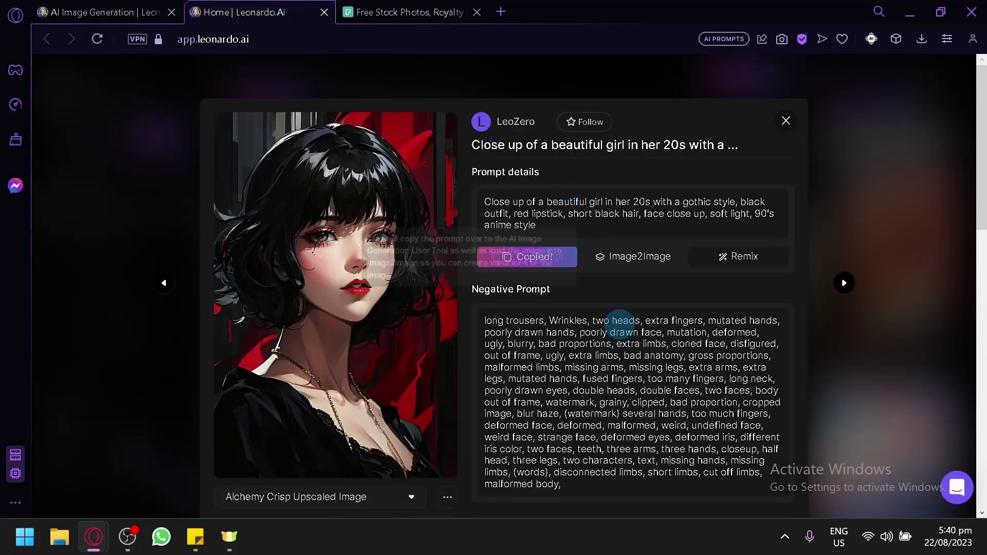
{"action": "scroll", "coordinate": [591, 319], "scroll_direction": "down", "scroll_amount": 2}
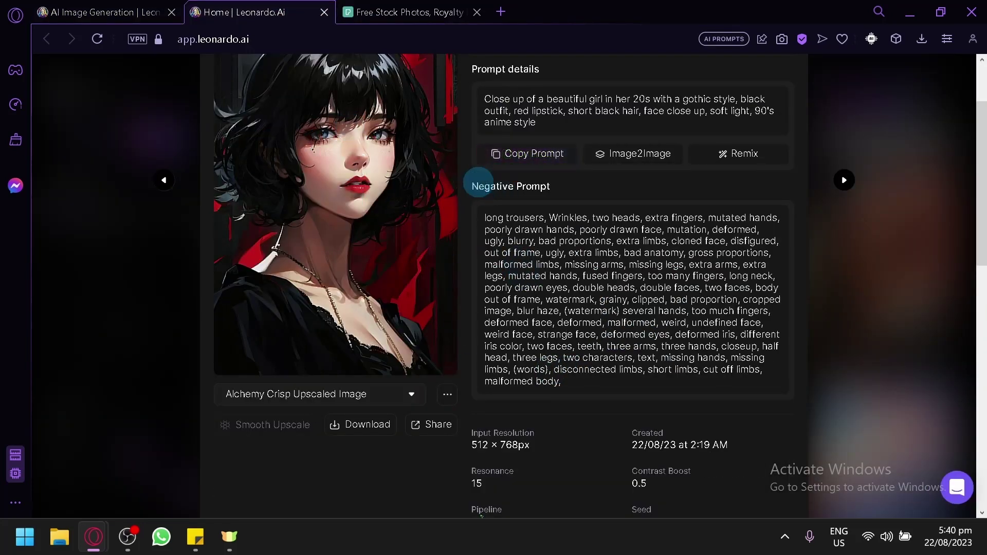
{"action": "left_click", "coordinate": [175, 6]}
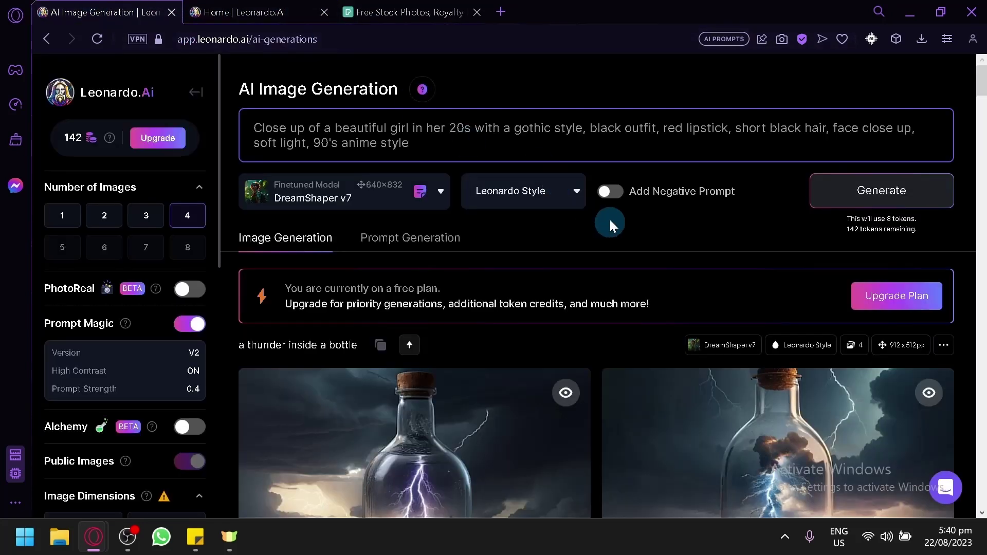
{"action": "left_click", "coordinate": [608, 190]}
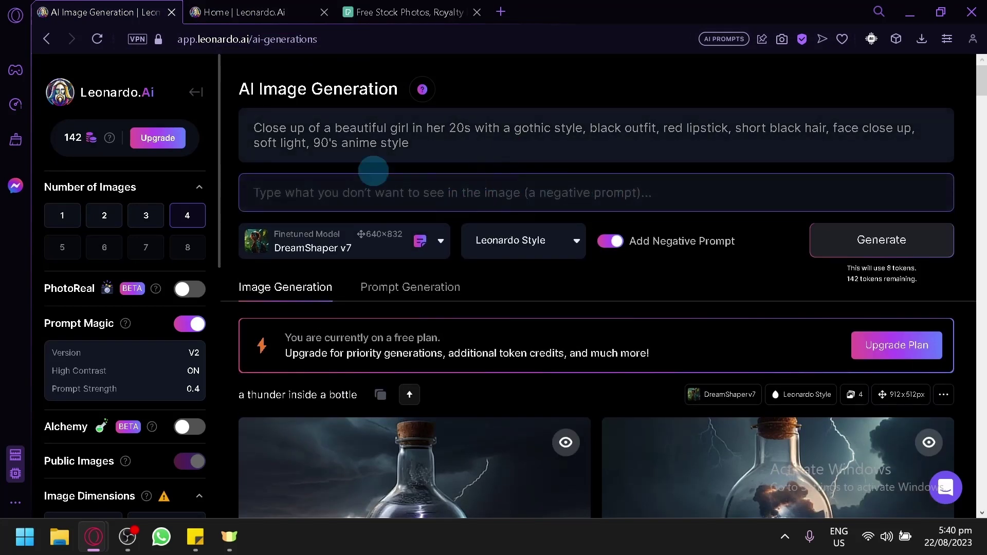
Step: Copy the full negative prompt of the gothic girl image into the negative prompt field of AI Image Generation
{"action": "left_click", "coordinate": [250, 9]}
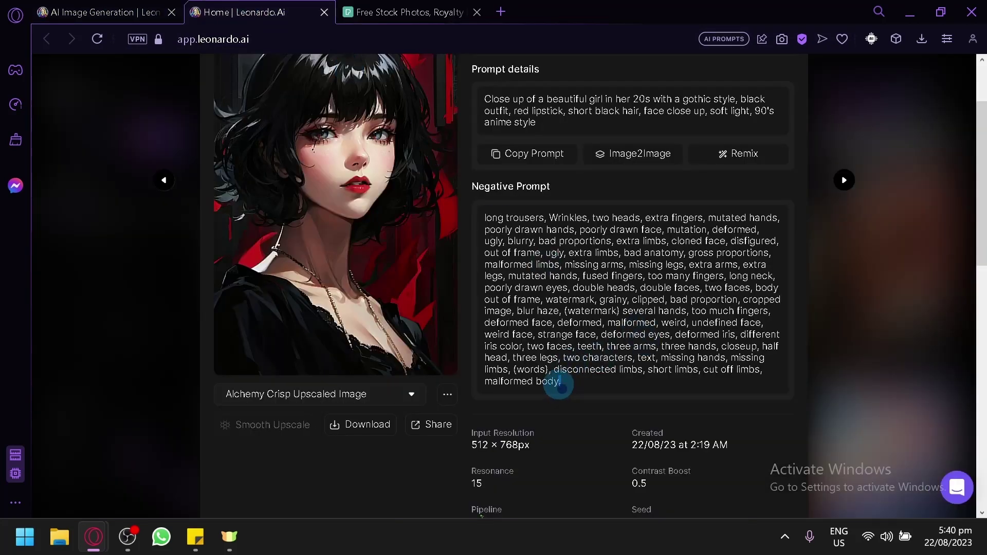
{"action": "left_click_drag", "start_coordinate": [560, 386], "coordinate": [488, 217]}
{"action": "left_click", "coordinate": [514, 244]}
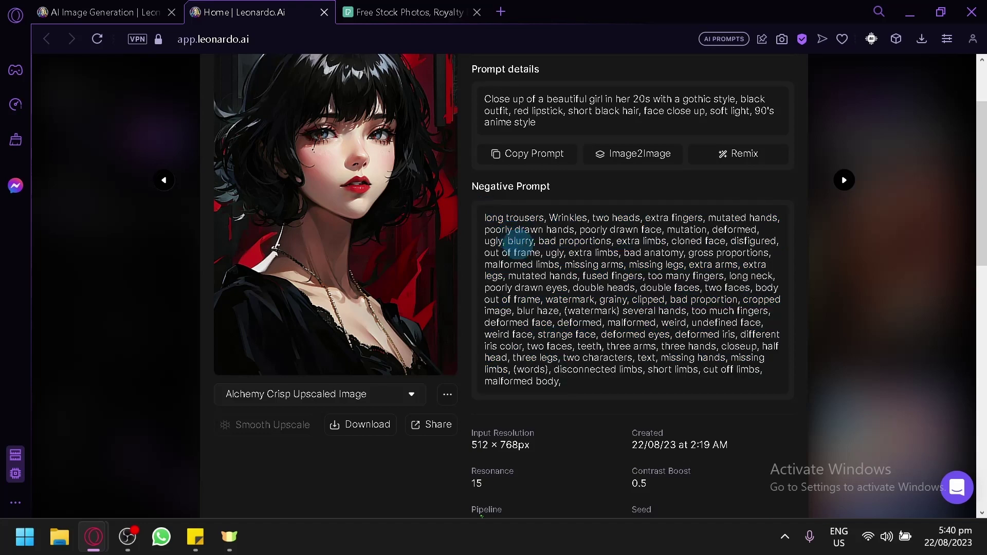
{"action": "left_click_drag", "start_coordinate": [577, 378], "coordinate": [483, 216]}
{"action": "key", "text": "ctrl+c"}
{"action": "key", "text": "ctrl+Tab"}
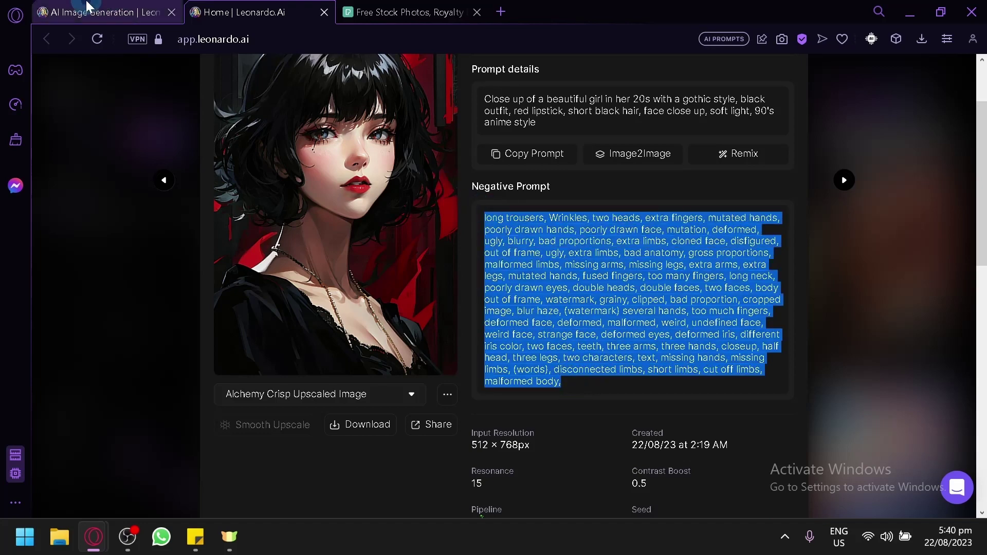
{"action": "left_click", "coordinate": [529, 195]}
{"action": "key", "text": "ctrl+v"}
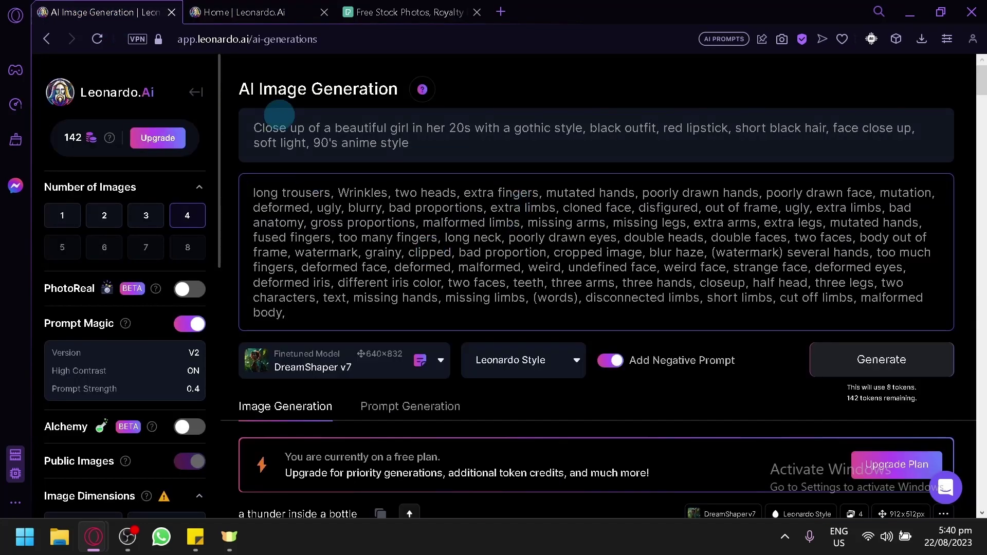
Step: Check the gothic girl image's generation settings, and try to set Prompt Magic to V3 with strength 0.55 and RAW Mode on
{"action": "left_click", "coordinate": [274, 10]}
{"action": "scroll", "coordinate": [597, 343], "scroll_direction": "down", "scroll_amount": 4}
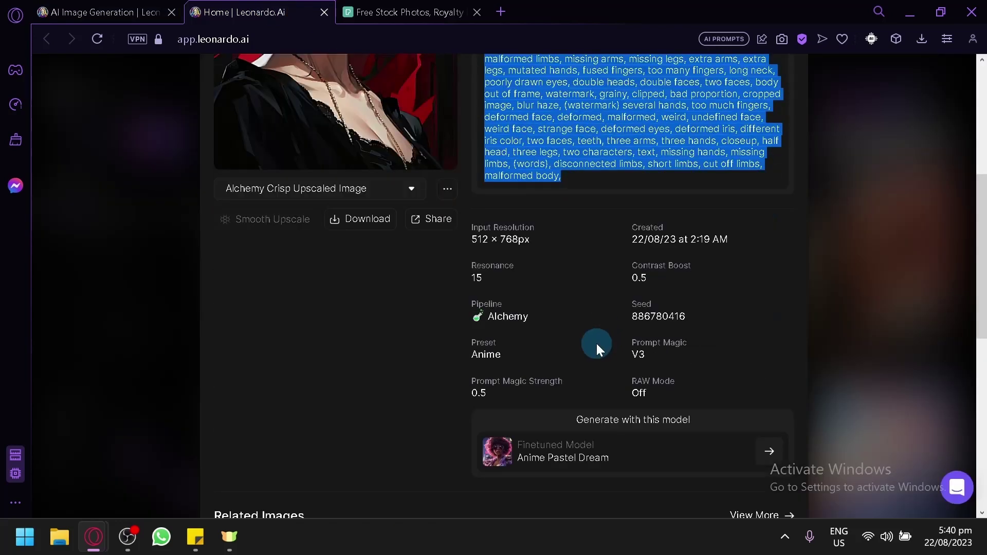
{"action": "left_click", "coordinate": [524, 298]}
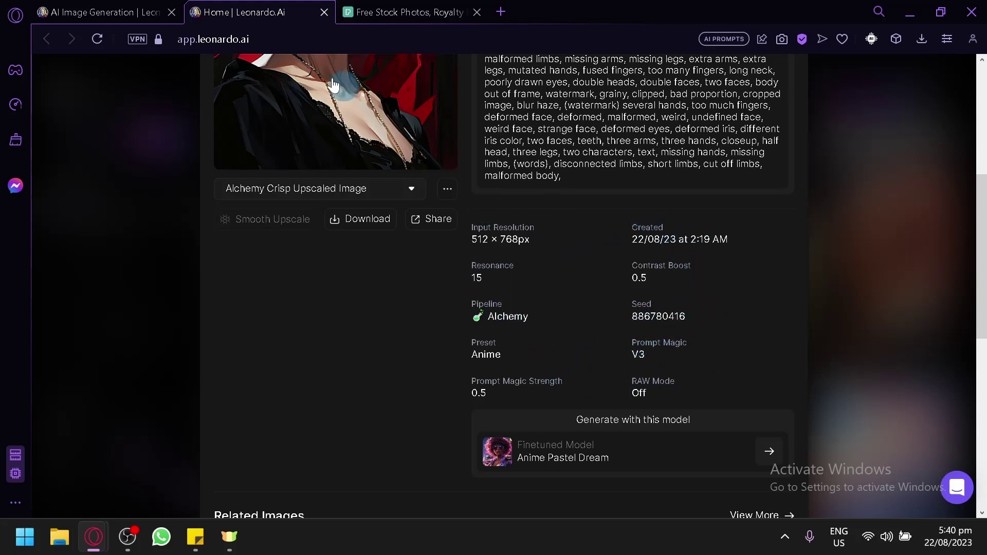
{"action": "left_click", "coordinate": [147, 11]}
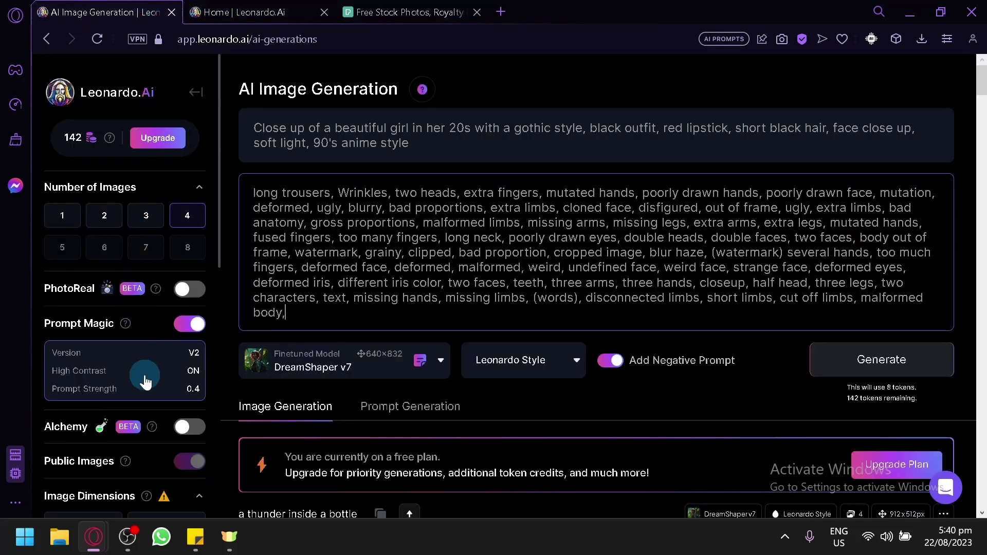
{"action": "left_click", "coordinate": [193, 360]}
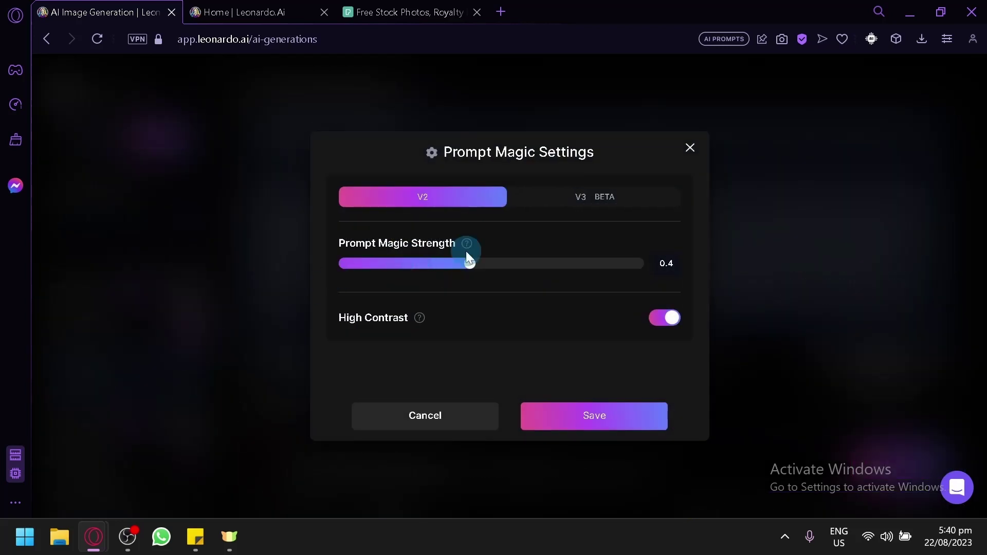
{"action": "left_click", "coordinate": [590, 203]}
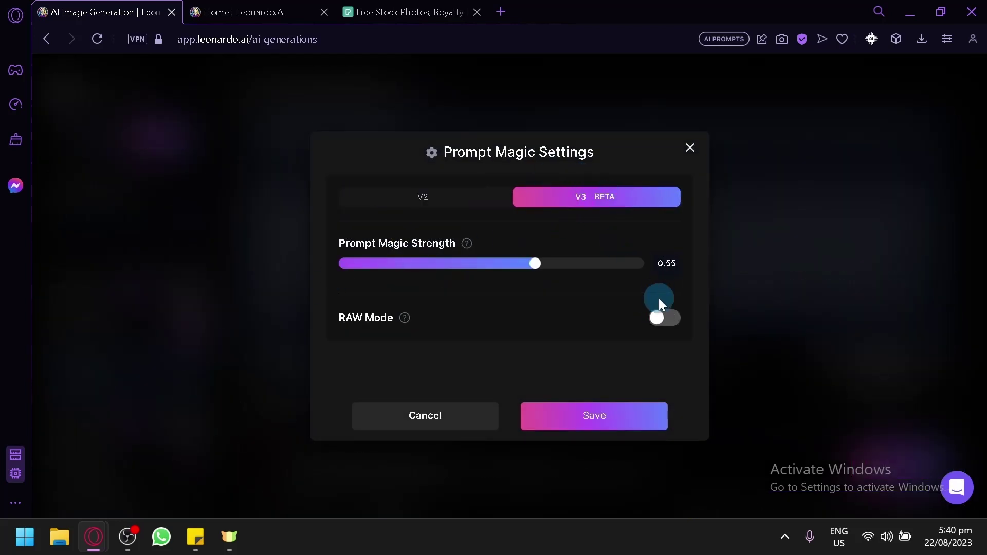
{"action": "left_click", "coordinate": [660, 320]}
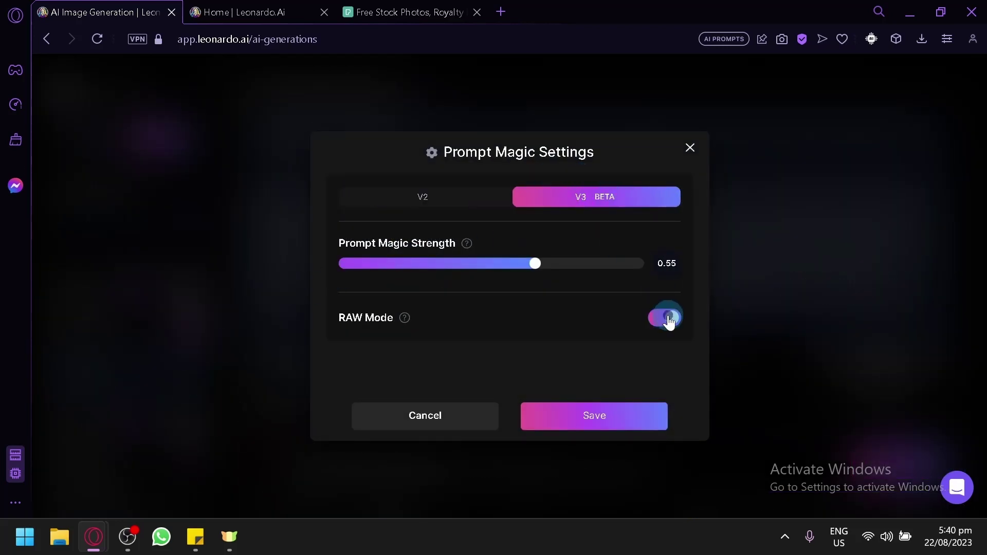
{"action": "left_click", "coordinate": [616, 429]}
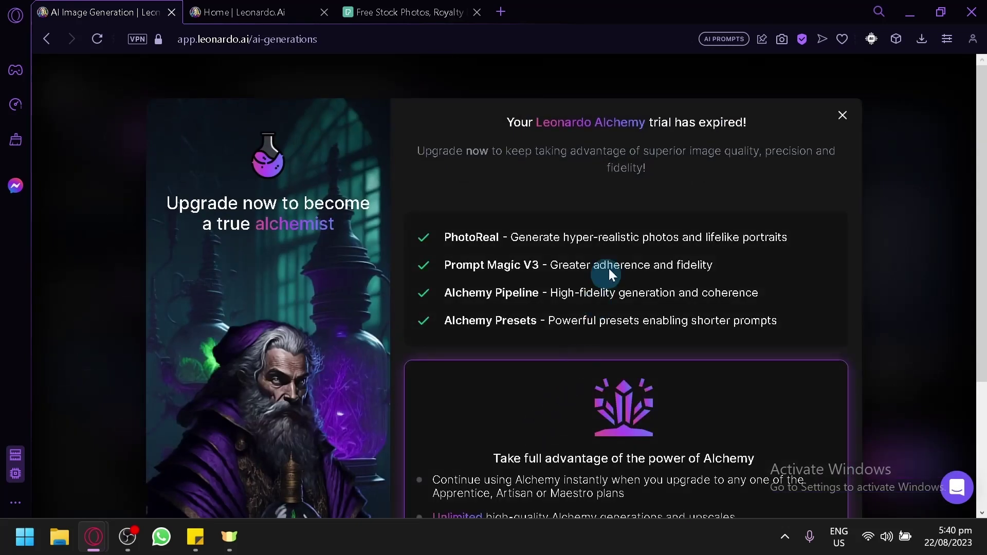
{"action": "left_click", "coordinate": [843, 115]}
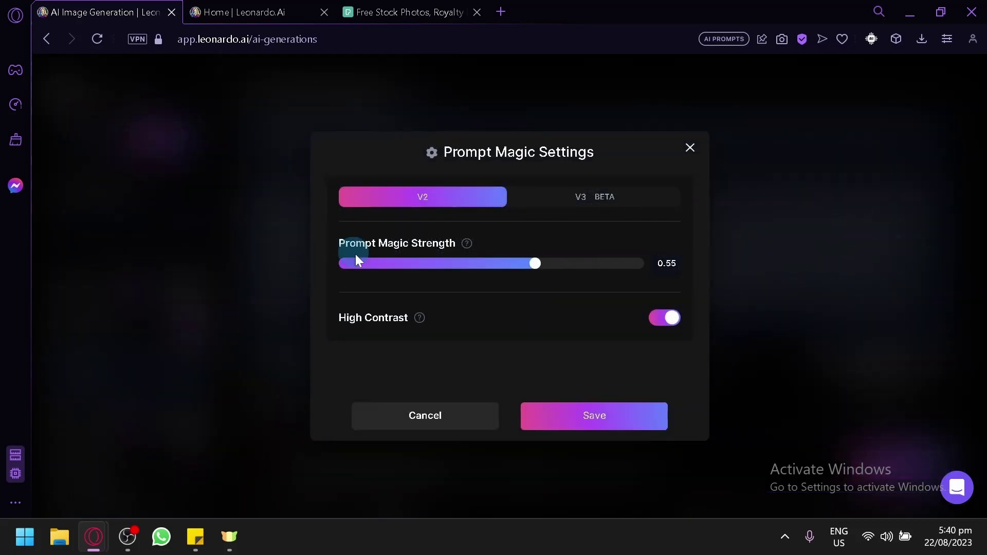
{"action": "left_click", "coordinate": [688, 150]}
Step: Look up the gothic girl image's finetuned model and choose Anime Pastel Dream from the platform models for the generation
{"action": "left_click", "coordinate": [272, 8]}
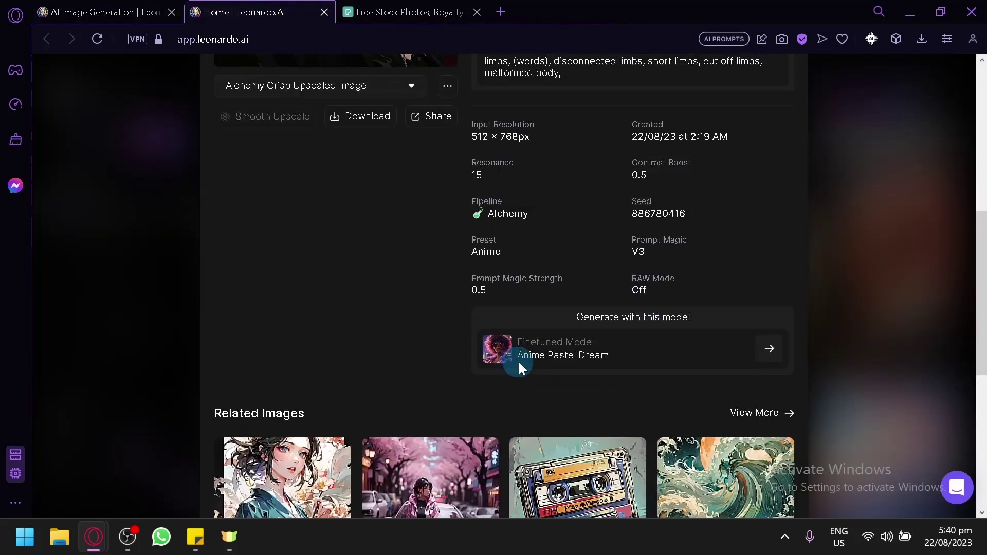
{"action": "left_click", "coordinate": [149, 15]}
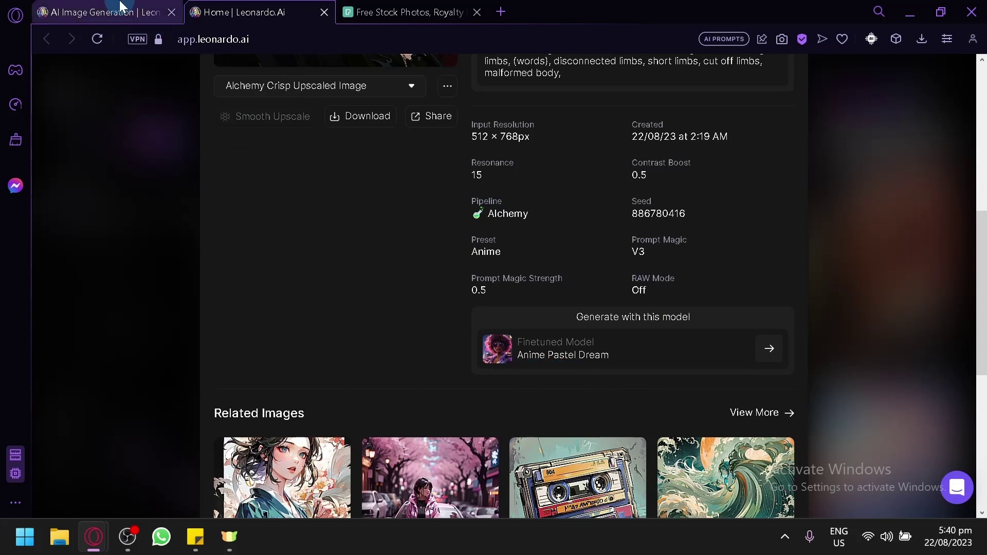
{"action": "scroll", "coordinate": [360, 345], "scroll_direction": "down", "scroll_amount": 5}
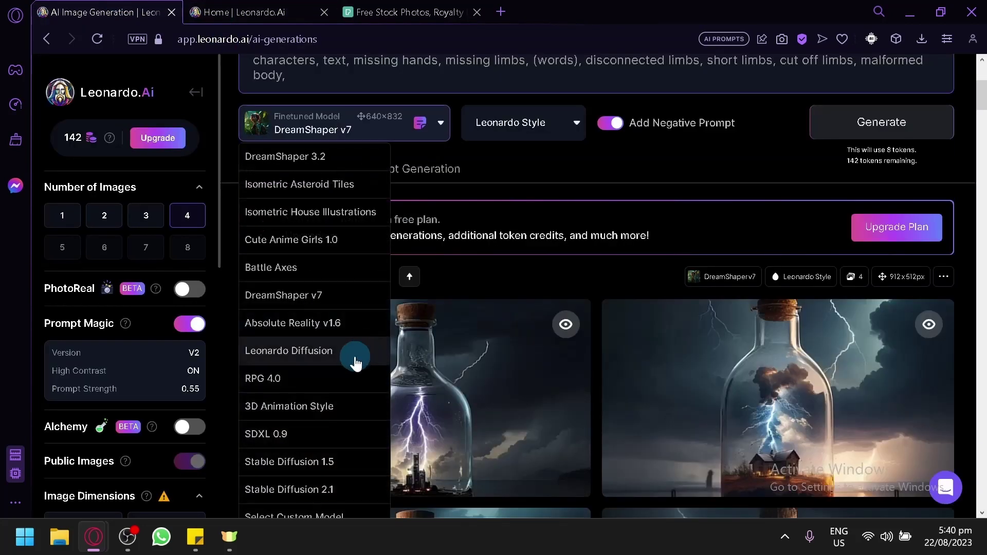
{"action": "scroll", "coordinate": [329, 298], "scroll_direction": "down", "scroll_amount": 4}
{"action": "left_click", "coordinate": [330, 314]}
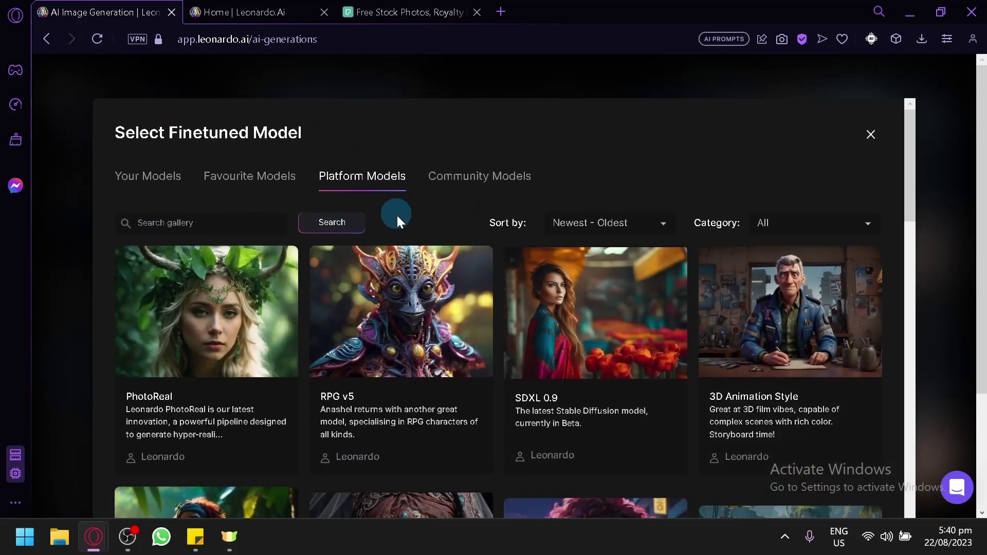
{"action": "scroll", "coordinate": [406, 236], "scroll_direction": "down", "scroll_amount": 2}
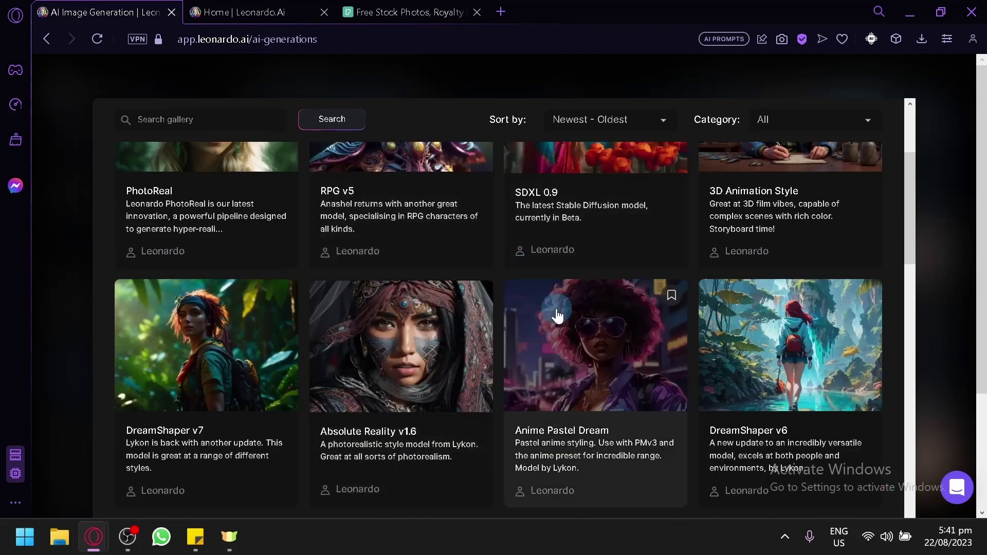
{"action": "left_click", "coordinate": [549, 391]}
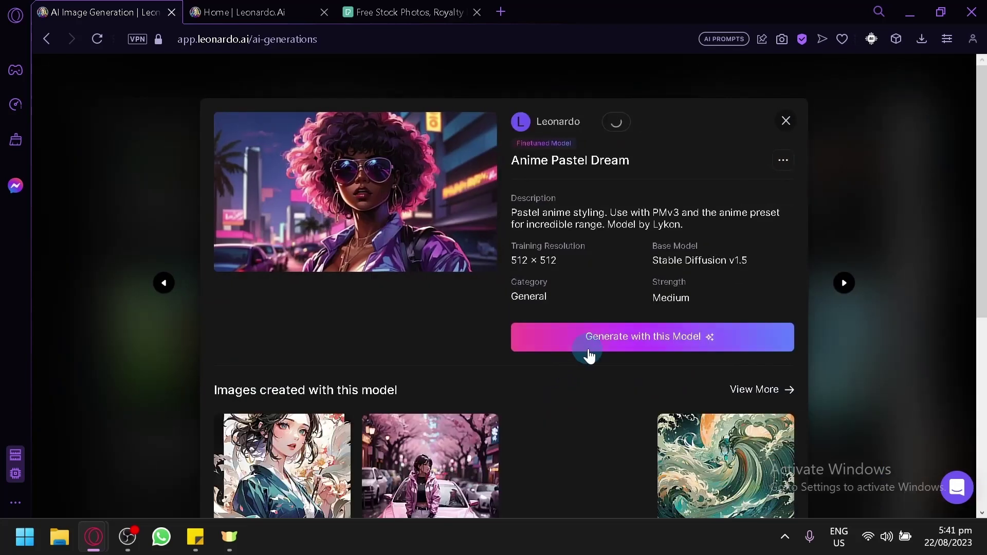
{"action": "left_click", "coordinate": [617, 331]}
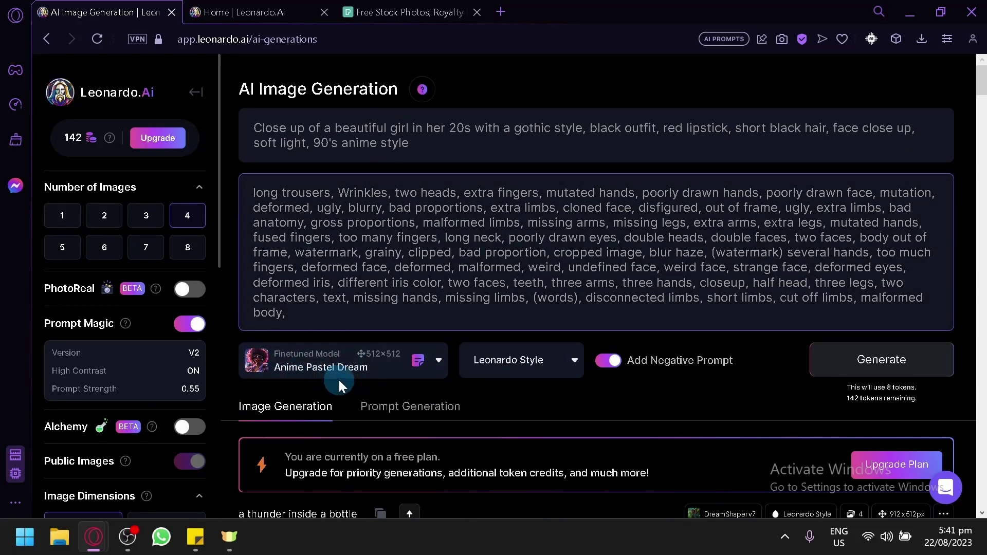
Step: Replace "beautiful girl" with "handsome boy" in the prompt, and check the original gothic girl image for comparison
{"action": "left_click", "coordinate": [273, 128]}
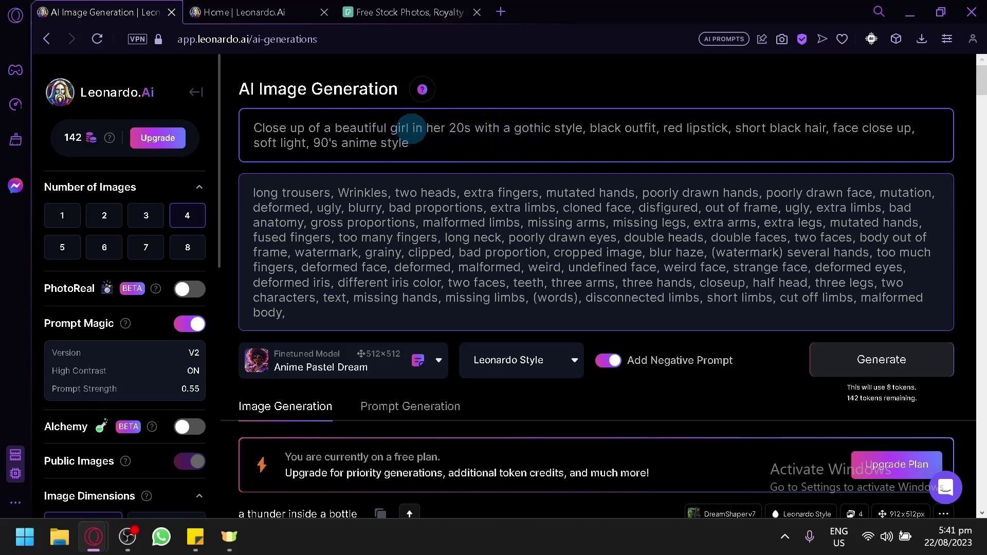
{"action": "left_click_drag", "start_coordinate": [409, 127], "coordinate": [334, 128]}
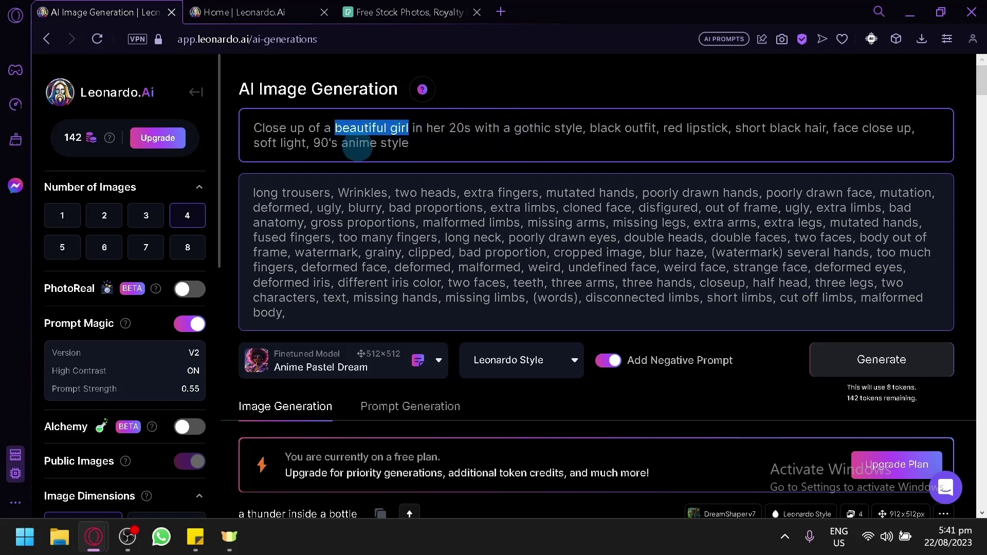
{"action": "type", "text": "handsome"}
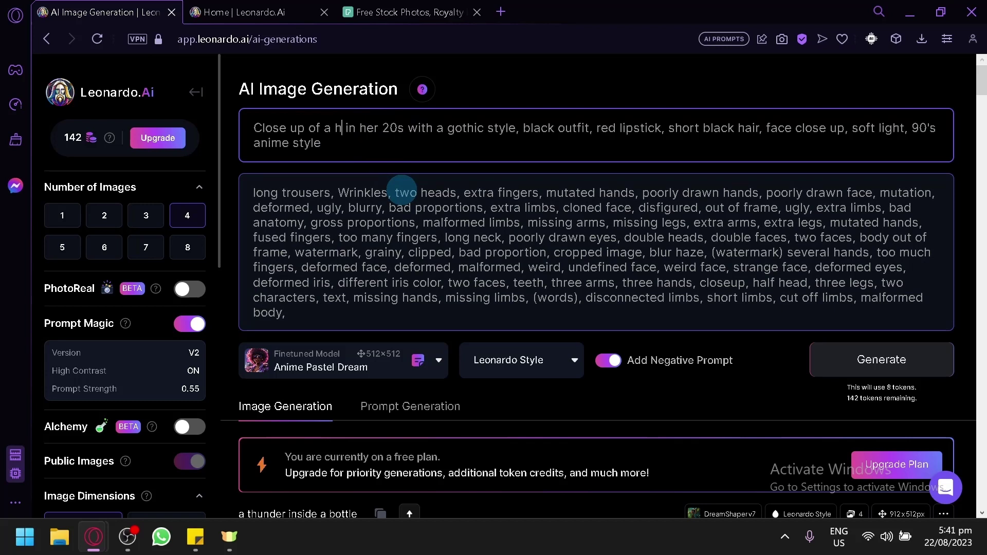
{"action": "type", "text": " boy"}
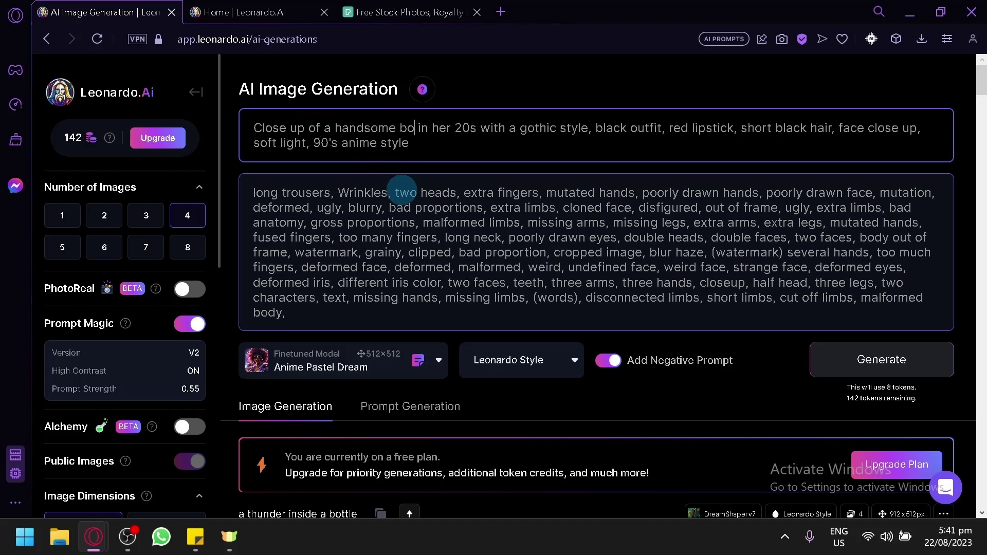
{"action": "left_click", "coordinate": [238, 11]}
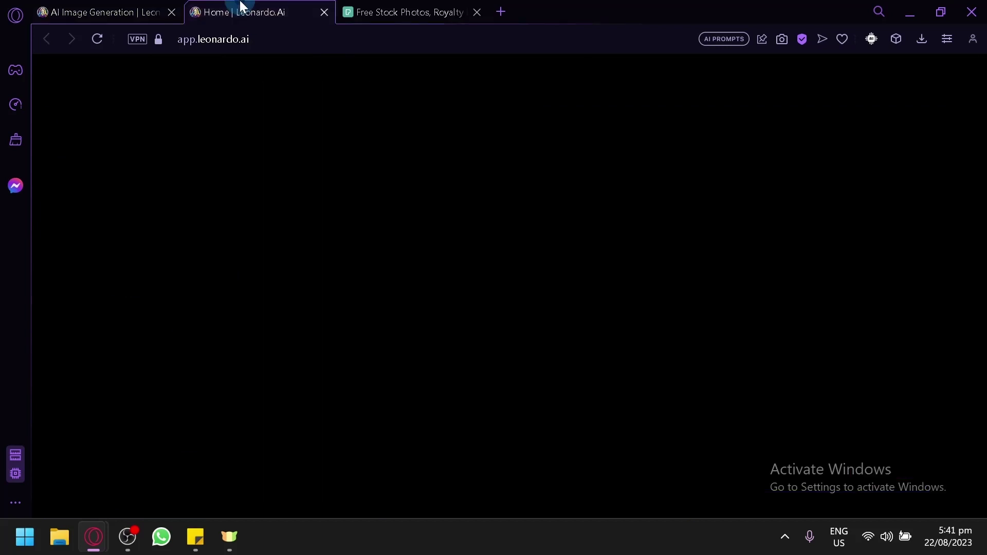
{"action": "scroll", "coordinate": [453, 220], "scroll_direction": "up", "scroll_amount": 10}
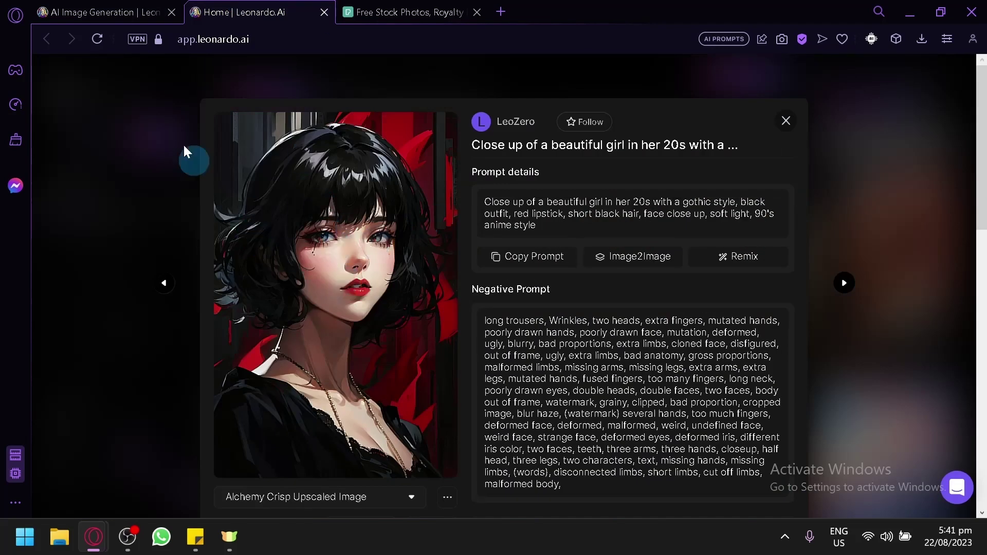
{"action": "left_click", "coordinate": [109, 6]}
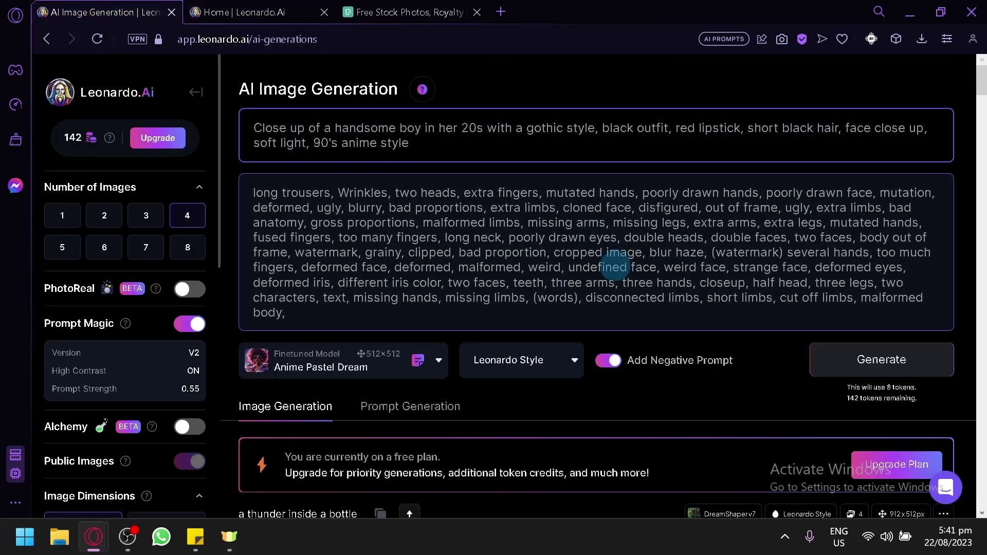
Step: Recheck the original gothic girl image and generate four images from the handsome boy prompt with Anime Pastel Dream
{"action": "left_click", "coordinate": [257, 6]}
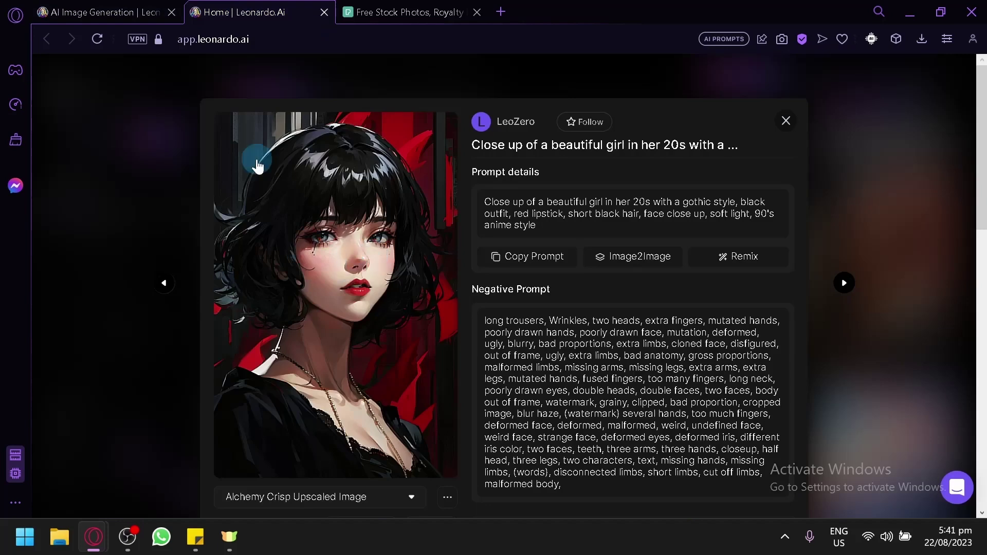
{"action": "left_click", "coordinate": [102, 6]}
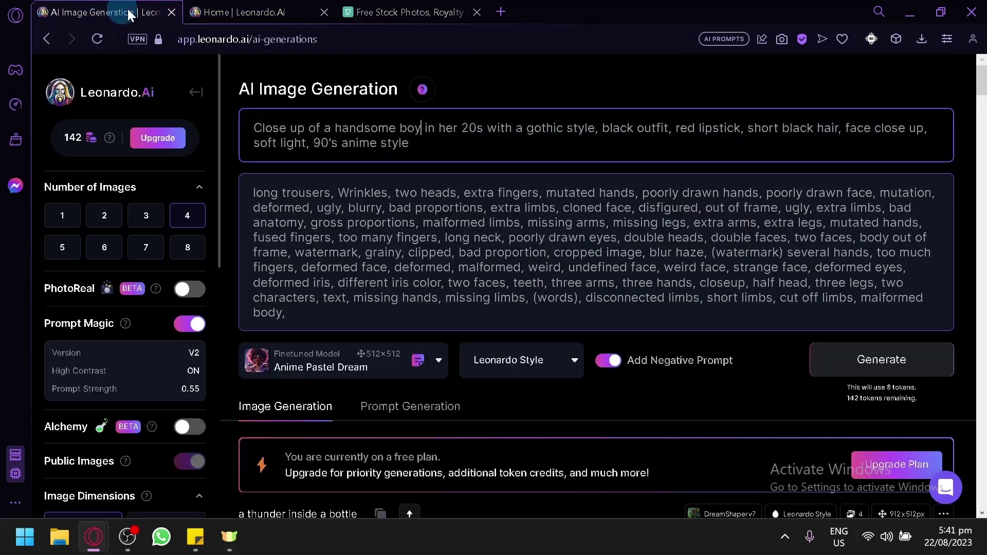
{"action": "left_click", "coordinate": [912, 366]}
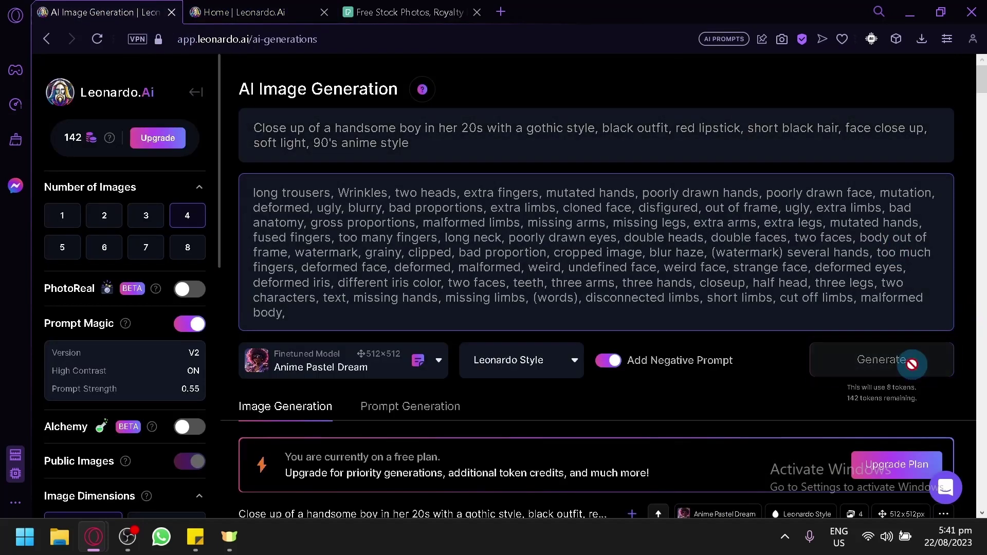
{"action": "scroll", "coordinate": [741, 378], "scroll_direction": "down", "scroll_amount": 8}
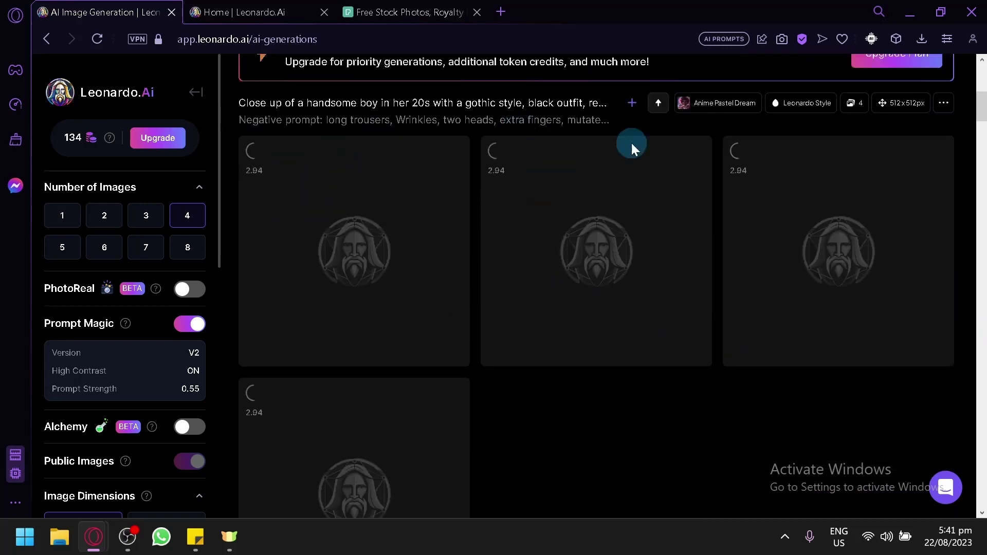
{"action": "scroll", "coordinate": [573, 391], "scroll_direction": "down", "scroll_amount": 4}
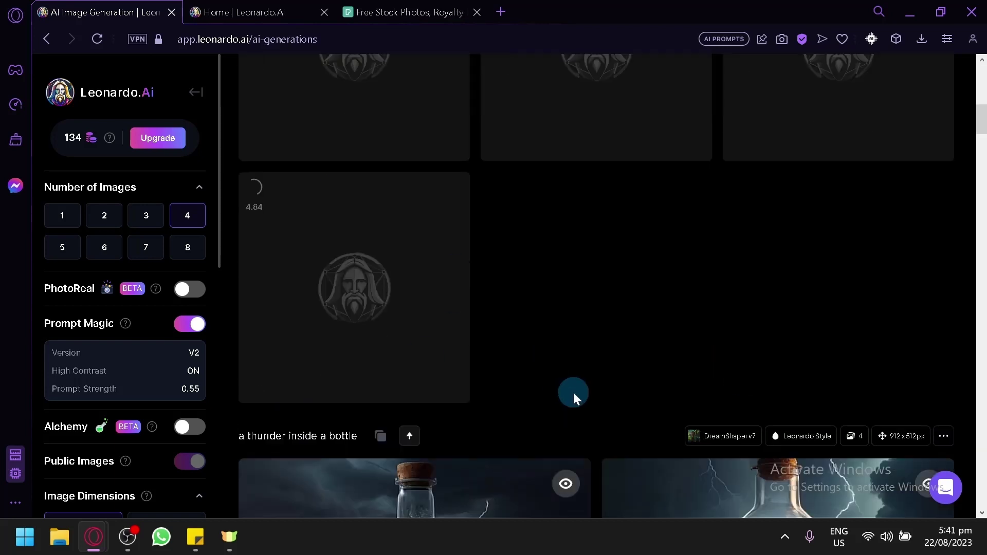
Step: Review the prompt and negative prompt used for the handsome boy generation
{"action": "scroll", "coordinate": [566, 384], "scroll_direction": "up", "scroll_amount": 10}
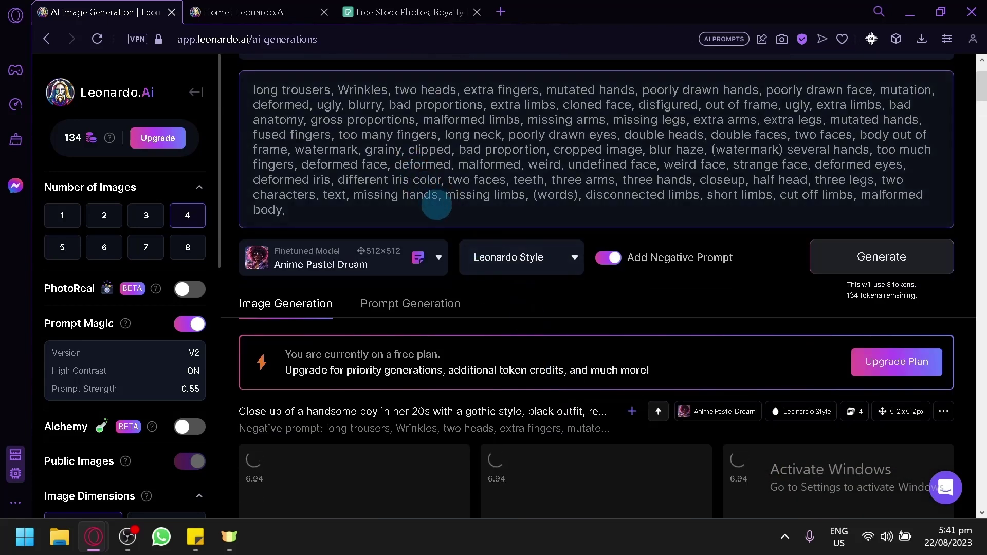
{"action": "scroll", "coordinate": [434, 203], "scroll_direction": "up", "scroll_amount": 2}
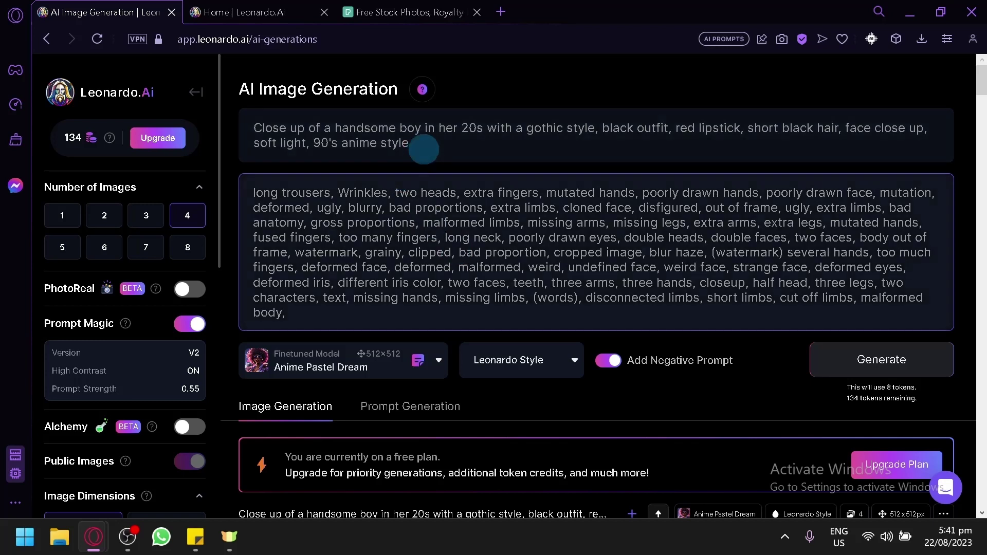
{"action": "left_click_drag", "start_coordinate": [411, 144], "coordinate": [260, 123]}
{"action": "left_click", "coordinate": [466, 147]}
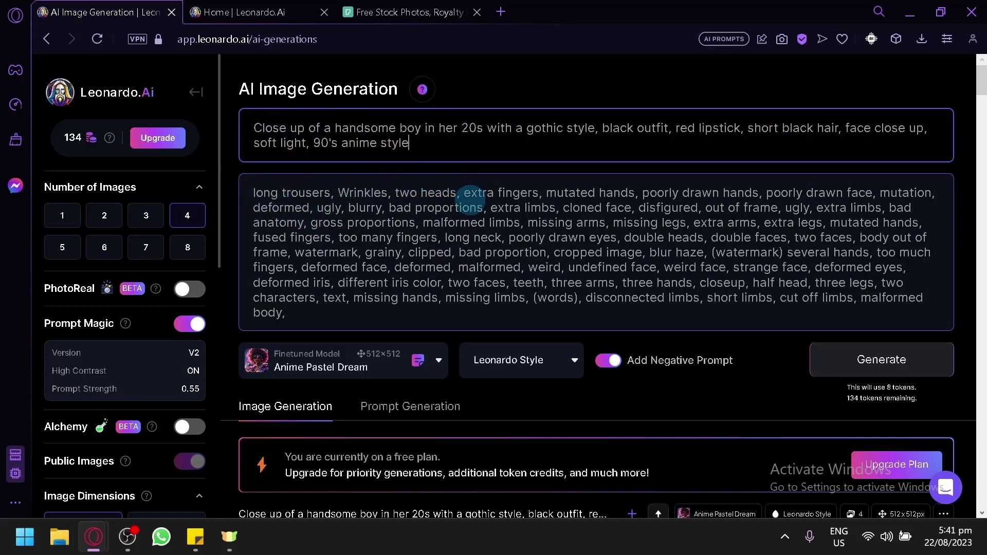
{"action": "left_click", "coordinate": [411, 194]}
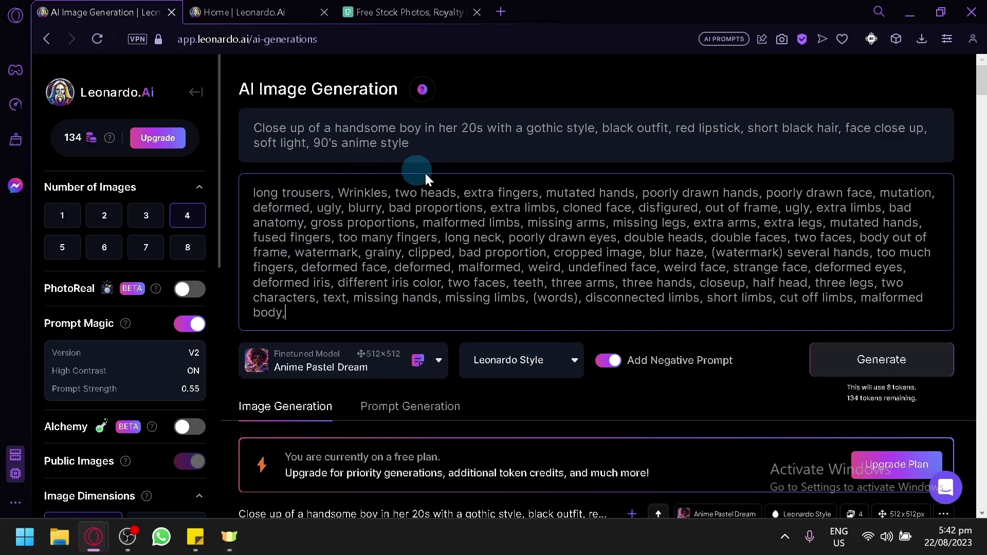
Step: Examine the generated handsome boy images and compare them with the original gothic girl image
{"action": "scroll", "coordinate": [664, 204], "scroll_direction": "down", "scroll_amount": 8}
{"action": "scroll", "coordinate": [658, 360], "scroll_direction": "down", "scroll_amount": 4}
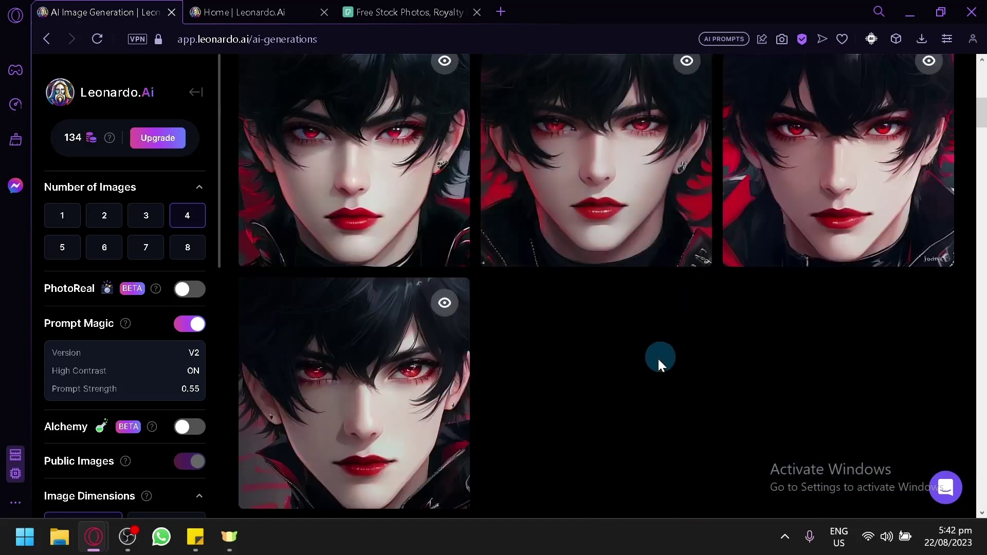
{"action": "scroll", "coordinate": [612, 407], "scroll_direction": "up", "scroll_amount": 4}
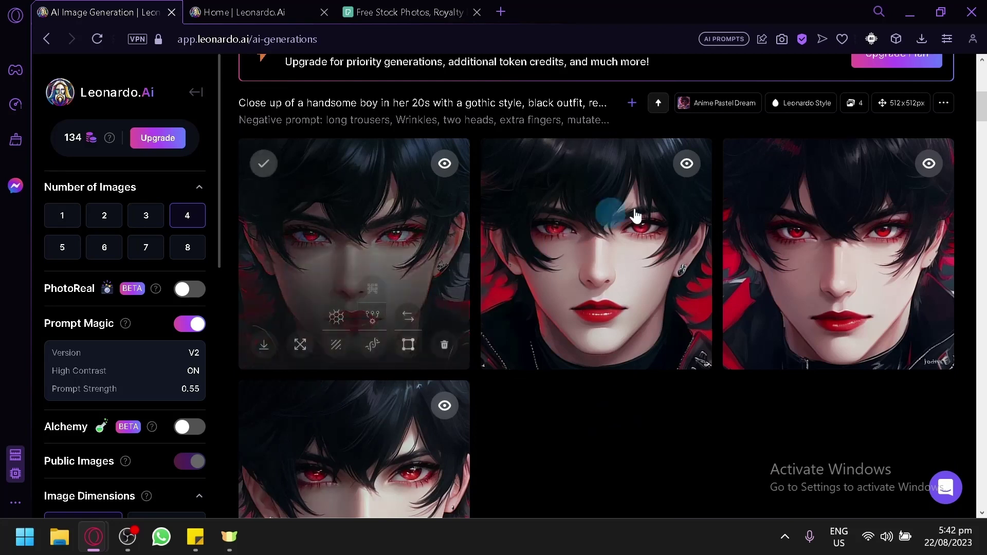
{"action": "scroll", "coordinate": [669, 390], "scroll_direction": "down", "scroll_amount": 2}
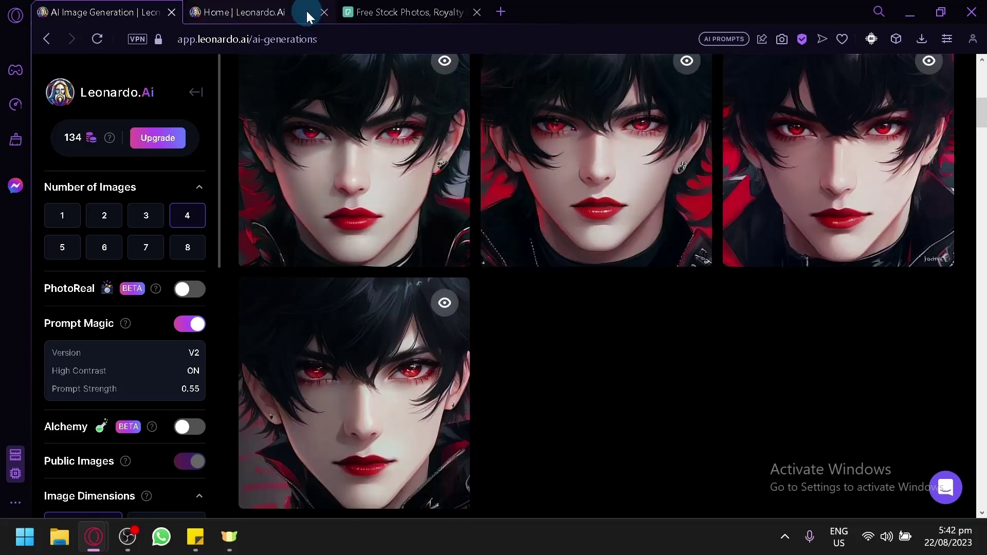
{"action": "left_click", "coordinate": [279, 9]}
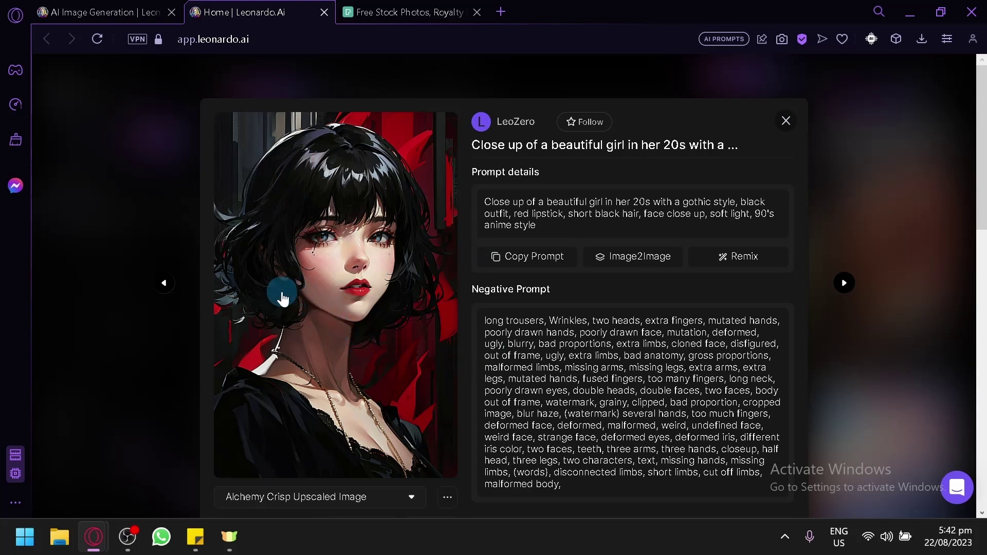
{"action": "left_click", "coordinate": [16, 15]}
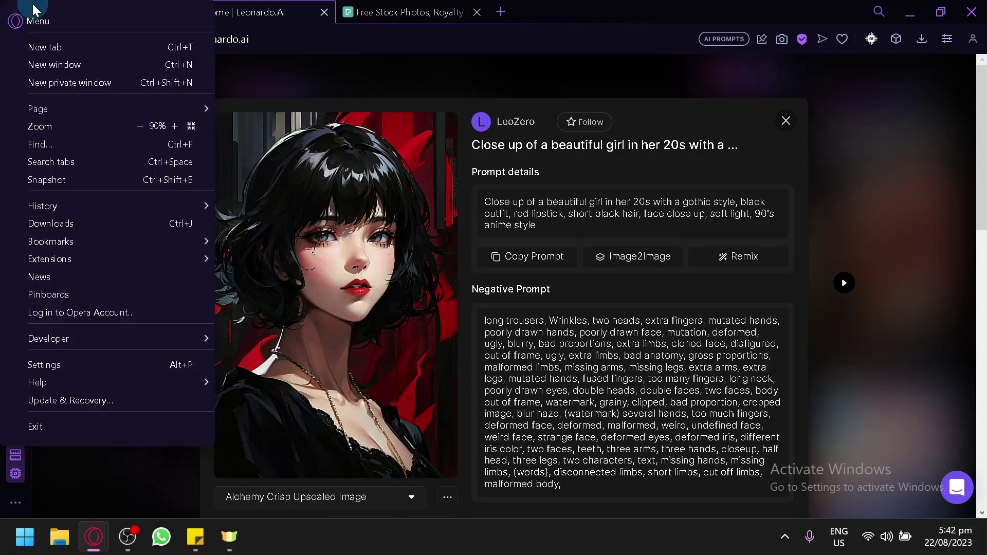
{"action": "left_click", "coordinate": [103, 12]}
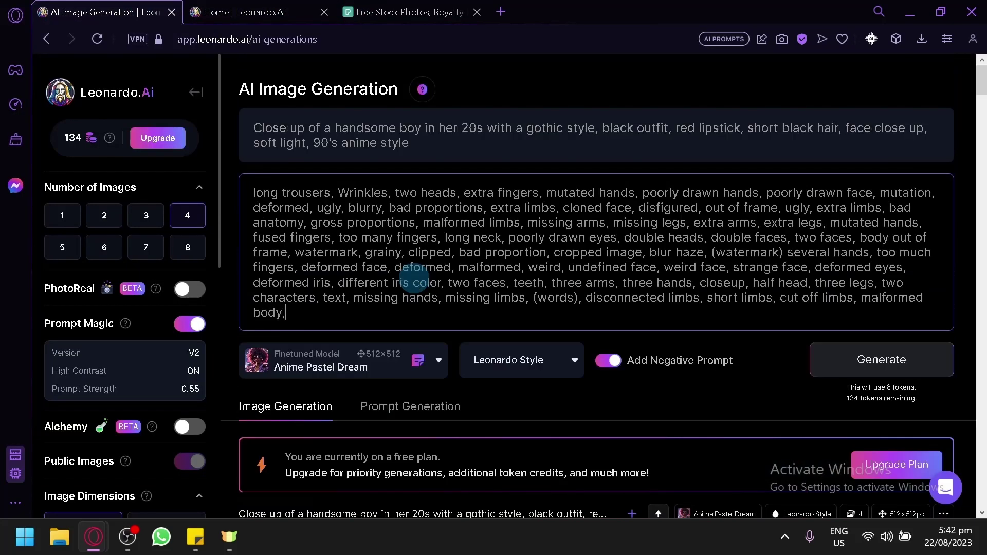
Step: Replace "Close up" at the start of the prompt with "top body shot"
{"action": "left_click_drag", "start_coordinate": [304, 129], "coordinate": [239, 127]}
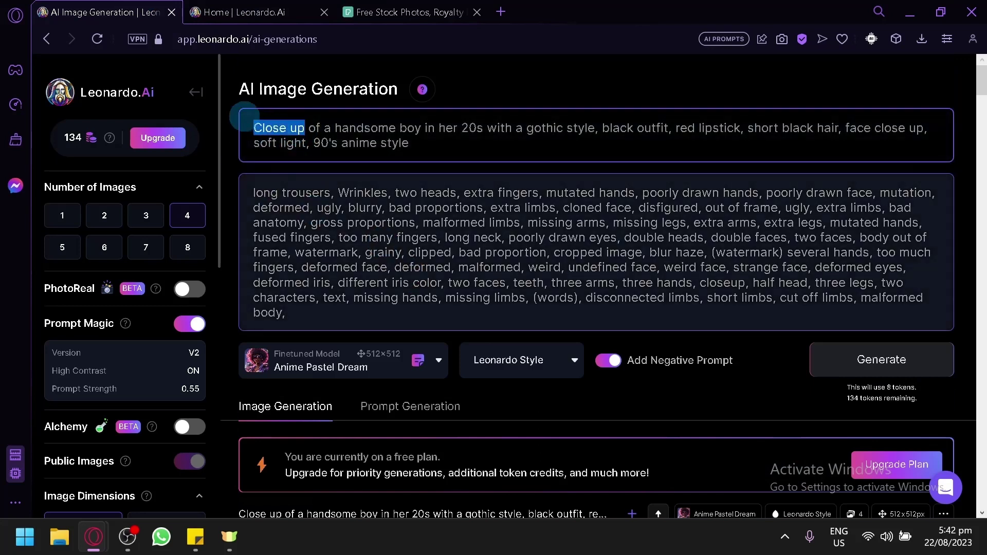
{"action": "type", "text": "shoulder"}
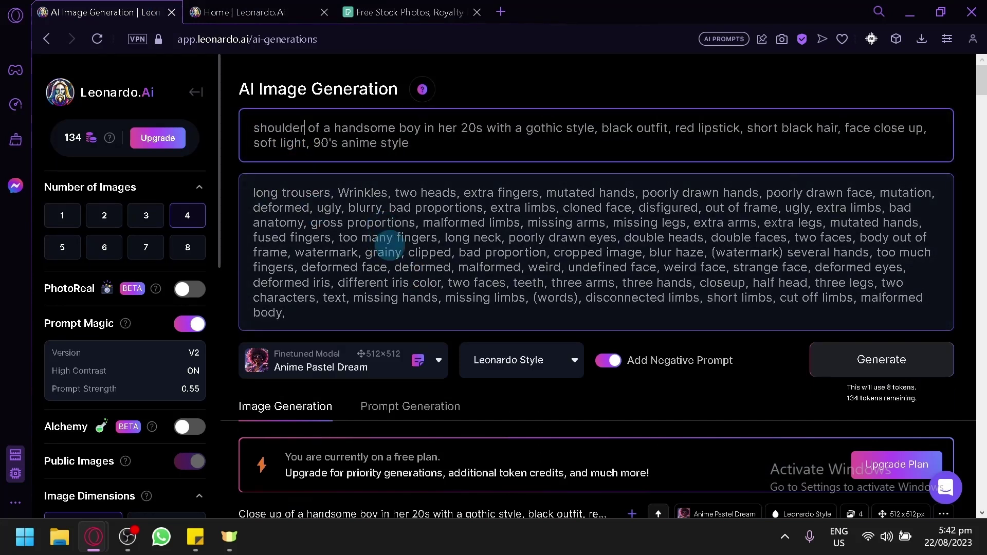
{"action": "key", "text": "BackSpace"}
{"action": "key", "text": "BackSpace"}
{"action": "key", "text": "BackSpace"}
{"action": "key", "text": "BackSpace"}
{"action": "key", "text": "BackSpace"}
{"action": "key", "text": "BackSpace"}
{"action": "key", "text": "BackSpace"}
{"action": "key", "text": "BackSpace"}
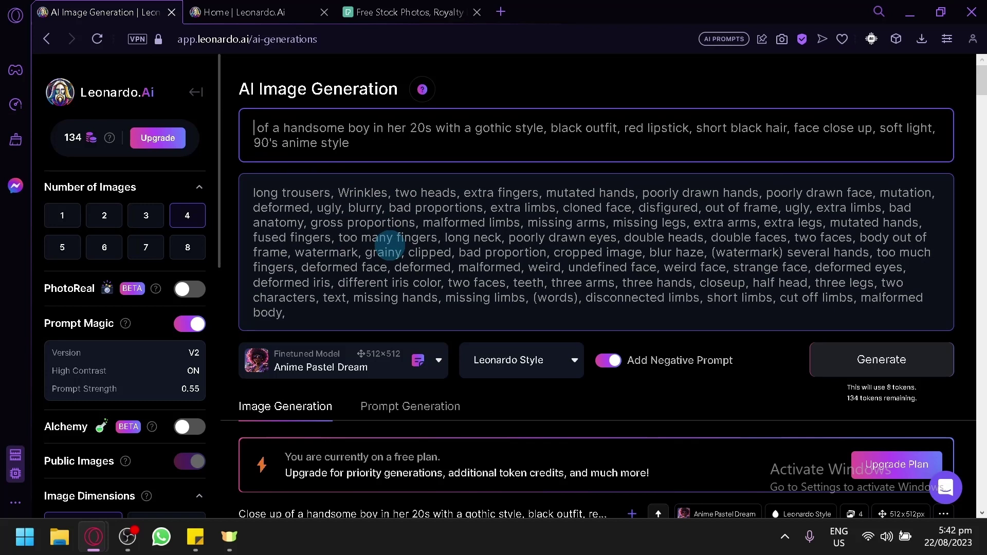
{"action": "type", "text": "top body shot"}
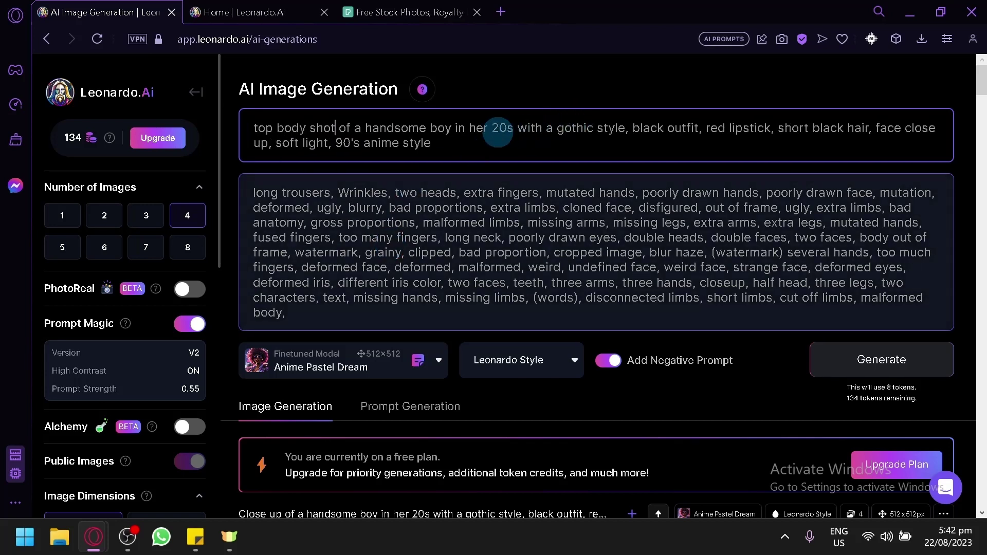
Step: Change "her" to "his" before "20s" in the prompt
{"action": "left_click", "coordinate": [482, 130]}
{"action": "key", "text": "BackSpace"}
{"action": "key", "text": "BackSpace"}
{"action": "type", "text": "his"}
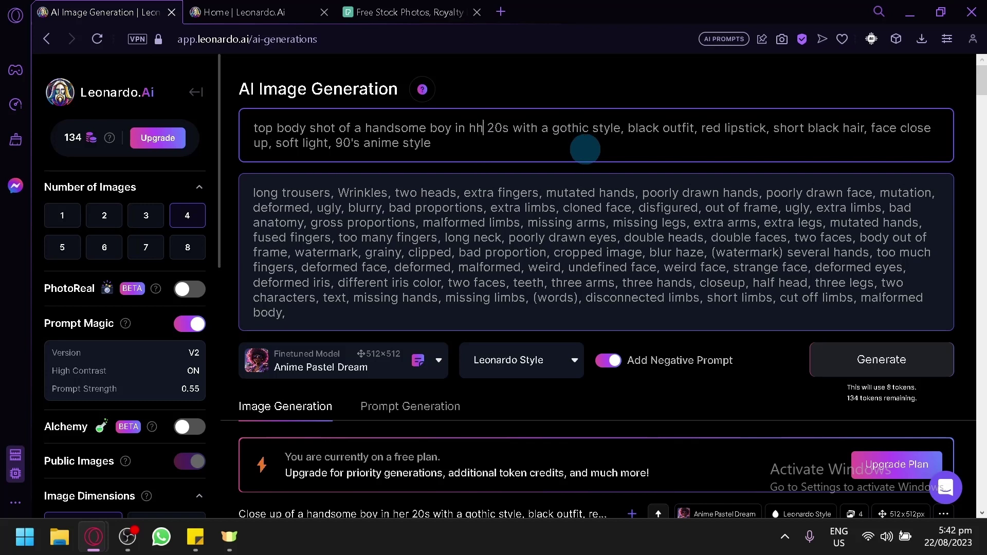
{"action": "key", "text": "BackSpace"}
{"action": "key", "text": "BackSpace"}
{"action": "key", "text": "BackSpace"}
{"action": "type", "text": "is"}
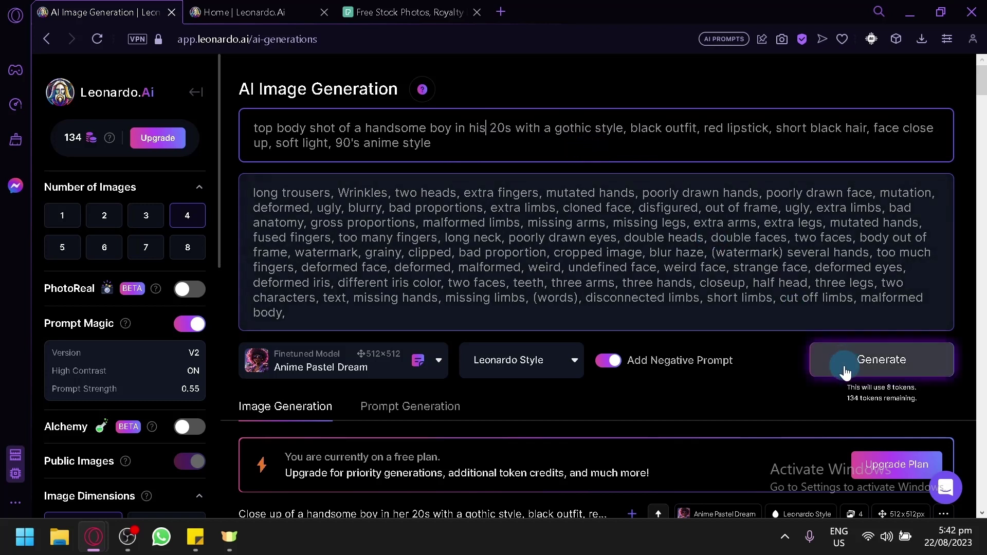
Step: Generate four images from the "top body shot of a handsome boy" prompt
{"action": "left_click", "coordinate": [823, 357]}
{"action": "scroll", "coordinate": [654, 328], "scroll_direction": "down", "scroll_amount": 6}
{"action": "scroll", "coordinate": [655, 350], "scroll_direction": "down", "scroll_amount": 12}
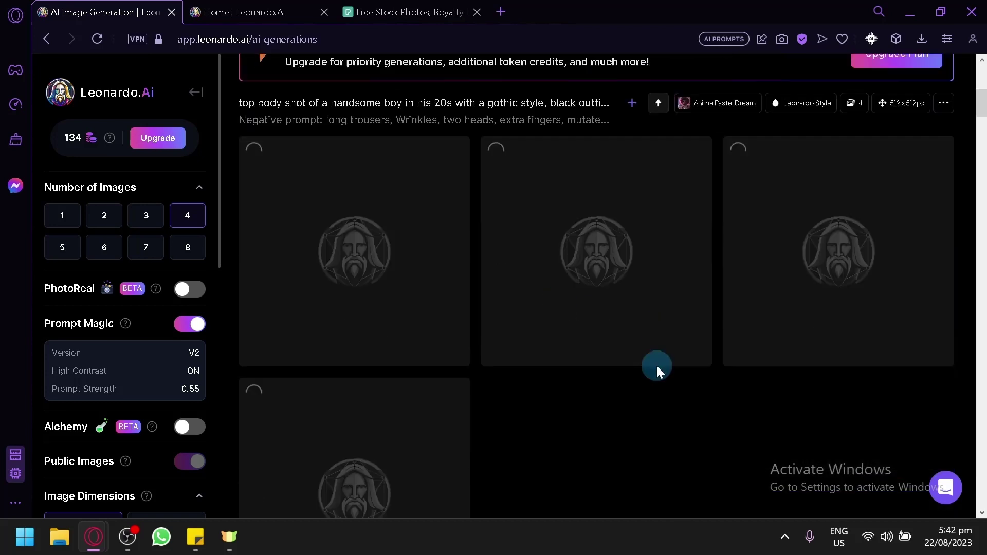
{"action": "scroll", "coordinate": [301, 321], "scroll_direction": "up", "scroll_amount": 12}
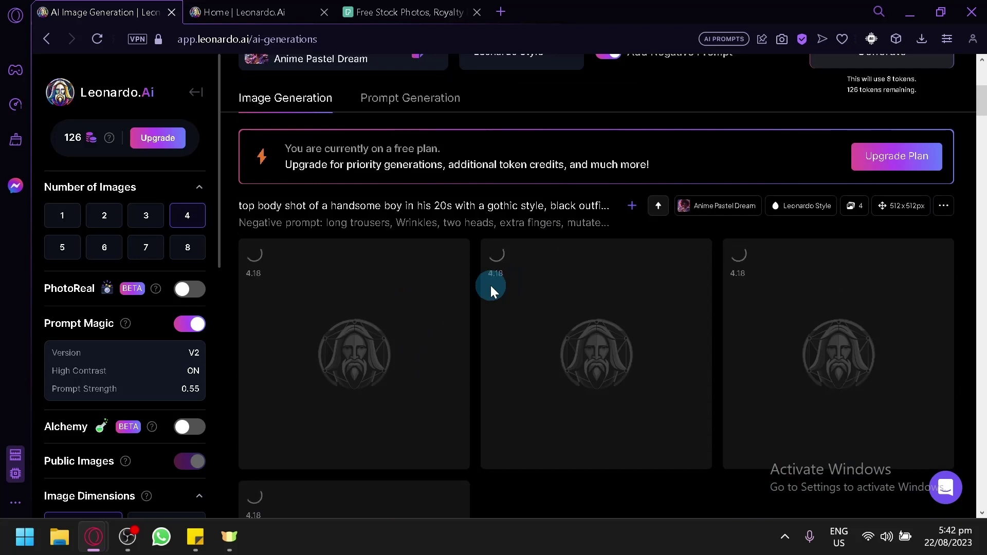
Step: Close the gothic girl image's details and look over the Recent Creations on the home page
{"action": "left_click", "coordinate": [245, 6]}
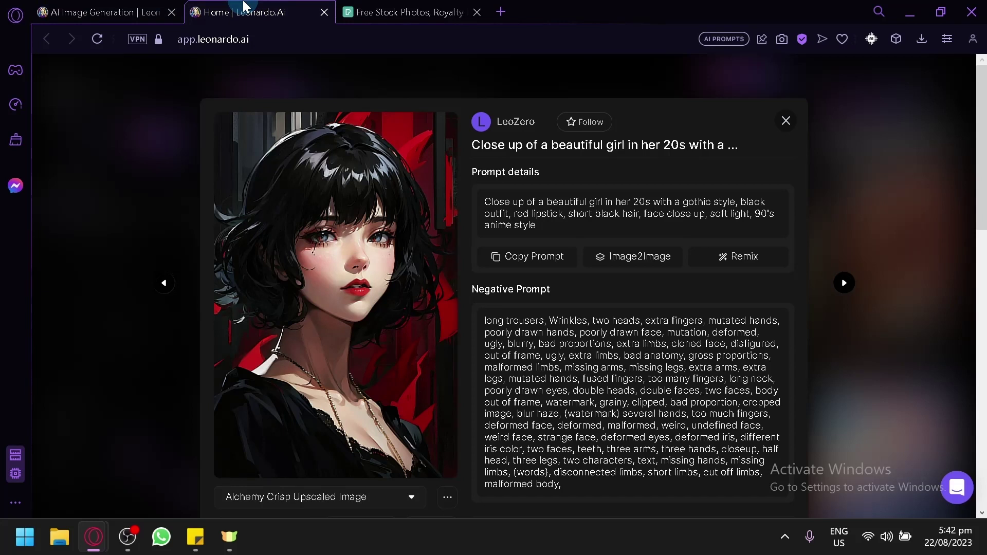
{"action": "left_click", "coordinate": [144, 191]}
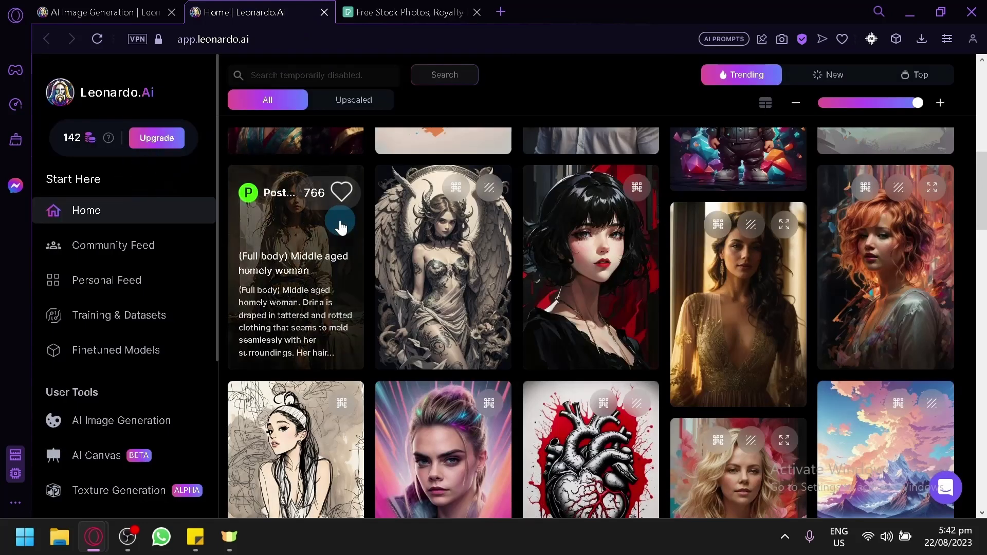
{"action": "scroll", "coordinate": [293, 243], "scroll_direction": "up", "scroll_amount": 2}
{"action": "scroll", "coordinate": [293, 243], "scroll_direction": "up", "scroll_amount": 1}
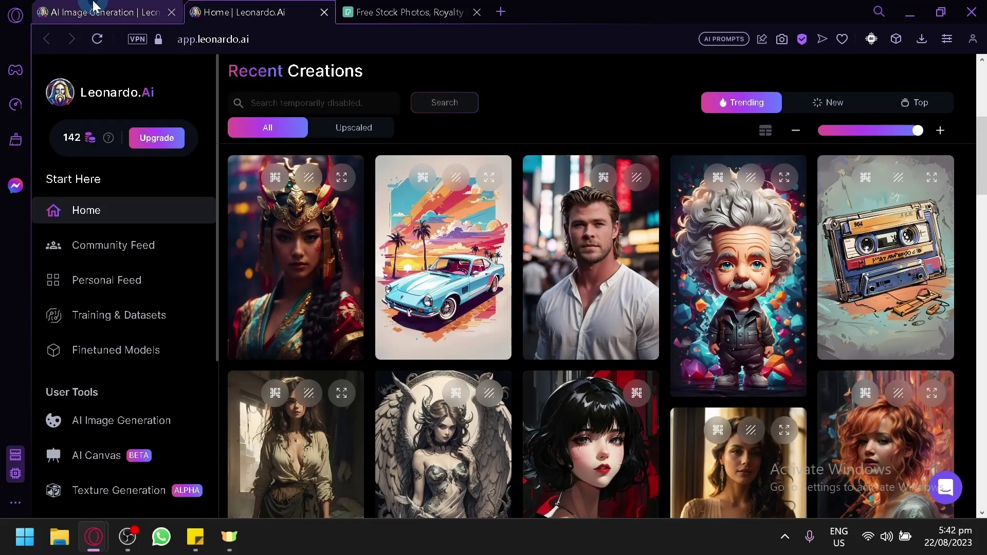
{"action": "left_click", "coordinate": [94, 6]}
Step: Compare the new top body shot images with the earlier close-up images of the handsome boy
{"action": "scroll", "coordinate": [460, 188], "scroll_direction": "down", "scroll_amount": 10}
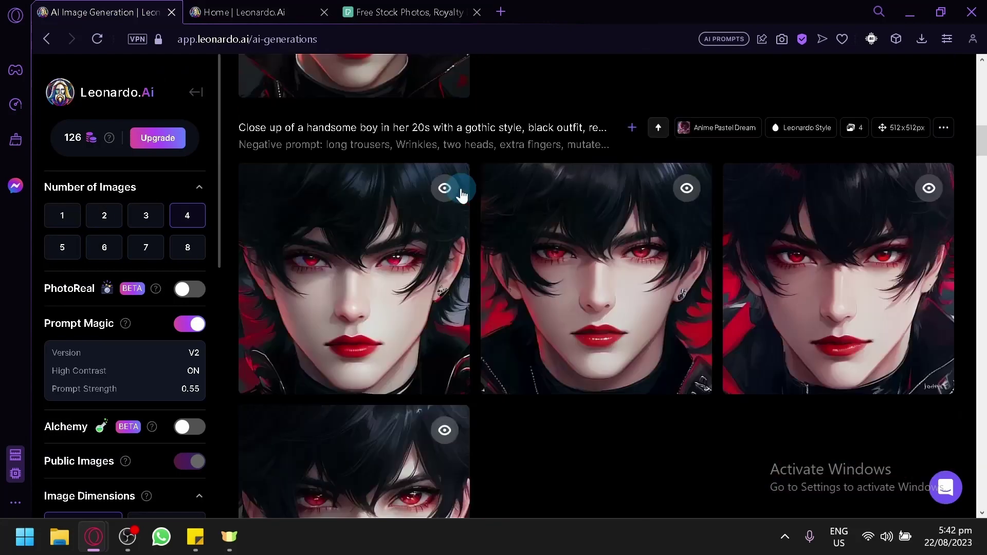
{"action": "scroll", "coordinate": [493, 206], "scroll_direction": "up", "scroll_amount": 10}
{"action": "scroll", "coordinate": [643, 180], "scroll_direction": "down", "scroll_amount": 4}
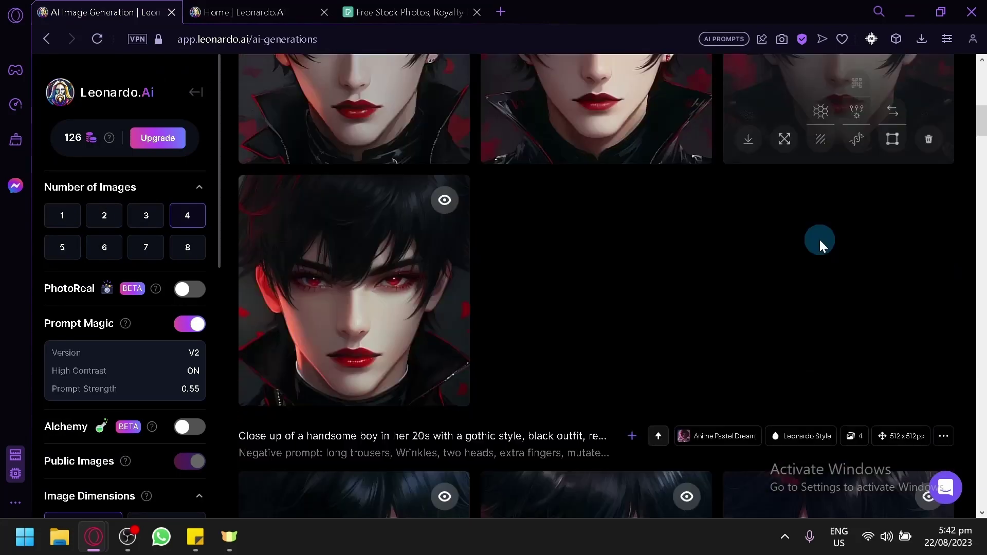
{"action": "scroll", "coordinate": [819, 238], "scroll_direction": "down", "scroll_amount": 8}
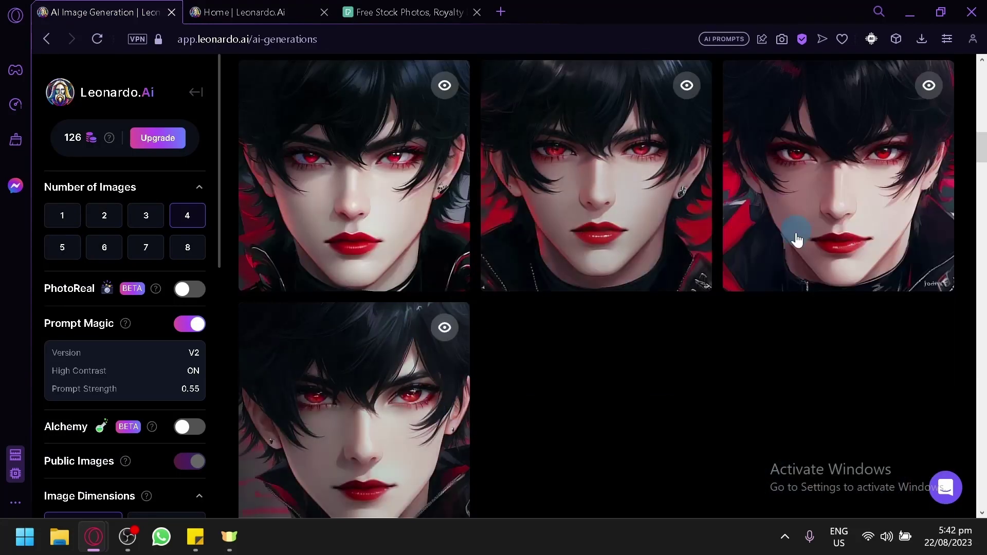
{"action": "scroll", "coordinate": [746, 257], "scroll_direction": "down", "scroll_amount": 4}
{"action": "scroll", "coordinate": [719, 279], "scroll_direction": "up", "scroll_amount": 4}
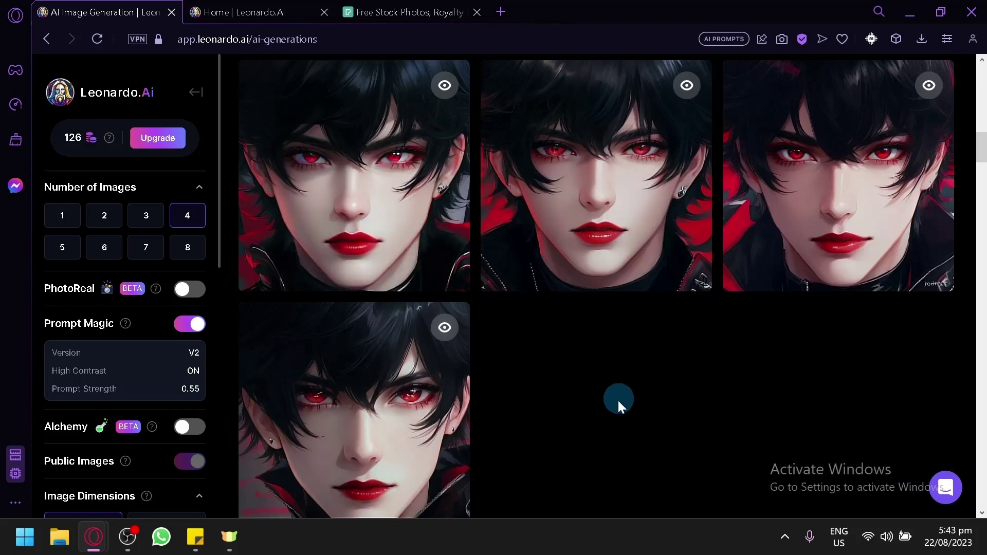
{"action": "scroll", "coordinate": [606, 412], "scroll_direction": "up", "scroll_amount": 10}
{"action": "scroll", "coordinate": [745, 346], "scroll_direction": "down", "scroll_amount": 3}
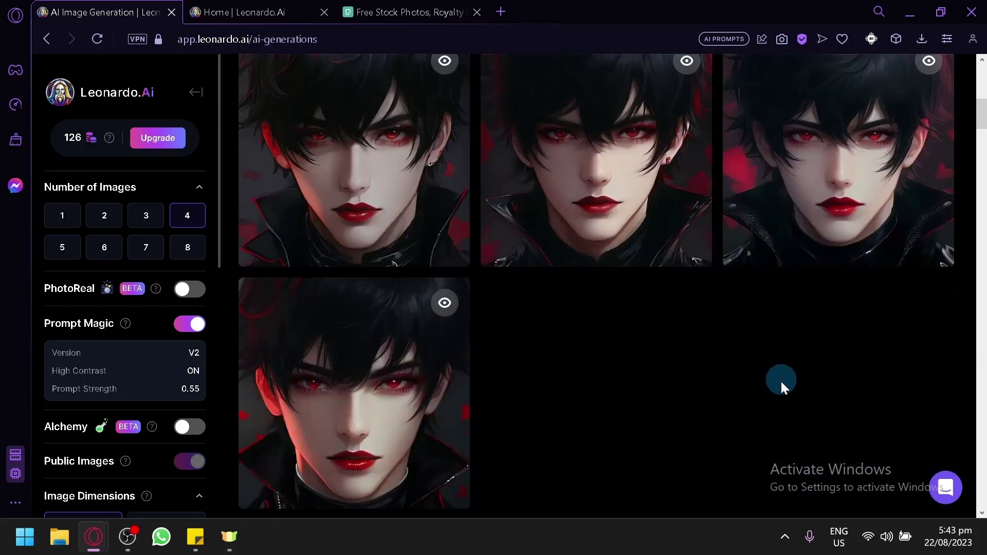
{"action": "scroll", "coordinate": [780, 380], "scroll_direction": "down", "scroll_amount": 6}
{"action": "scroll", "coordinate": [498, 214], "scroll_direction": "up", "scroll_amount": 4}
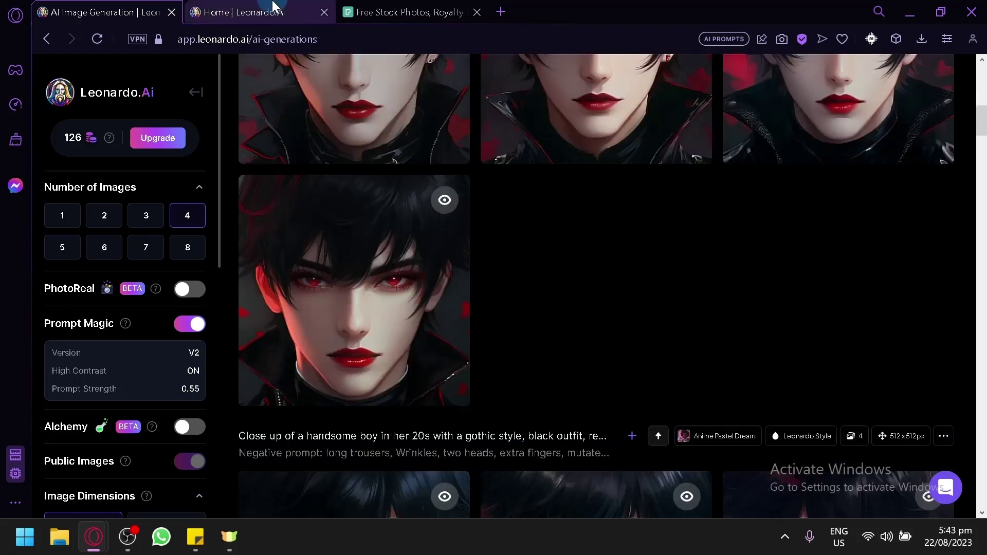
{"action": "scroll", "coordinate": [606, 288], "scroll_direction": "down", "scroll_amount": 4}
{"action": "scroll", "coordinate": [615, 272], "scroll_direction": "up", "scroll_amount": 6}
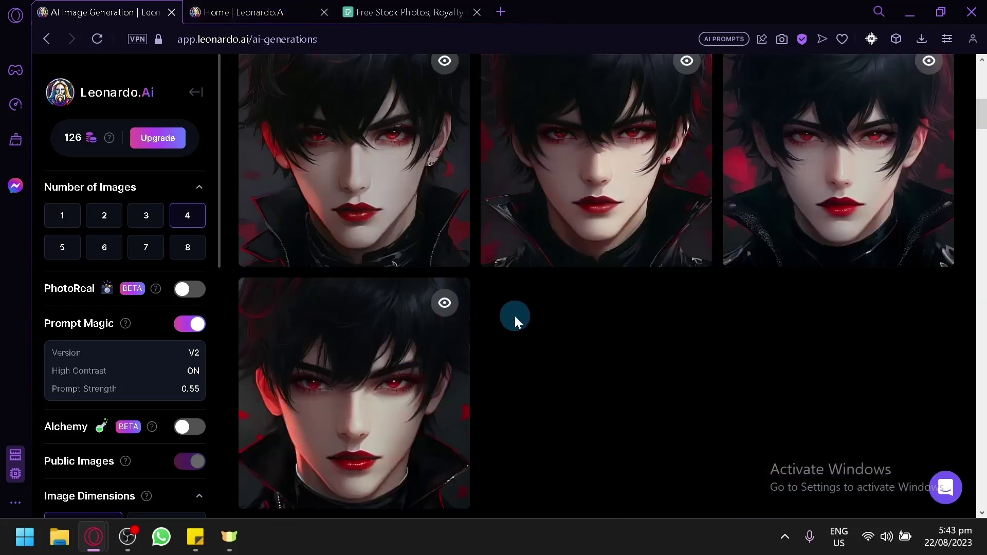
Step: Review the "top body shot of a handsome boy" wording in the prompt against the four generated images
{"action": "scroll", "coordinate": [419, 199], "scroll_direction": "up", "scroll_amount": 10}
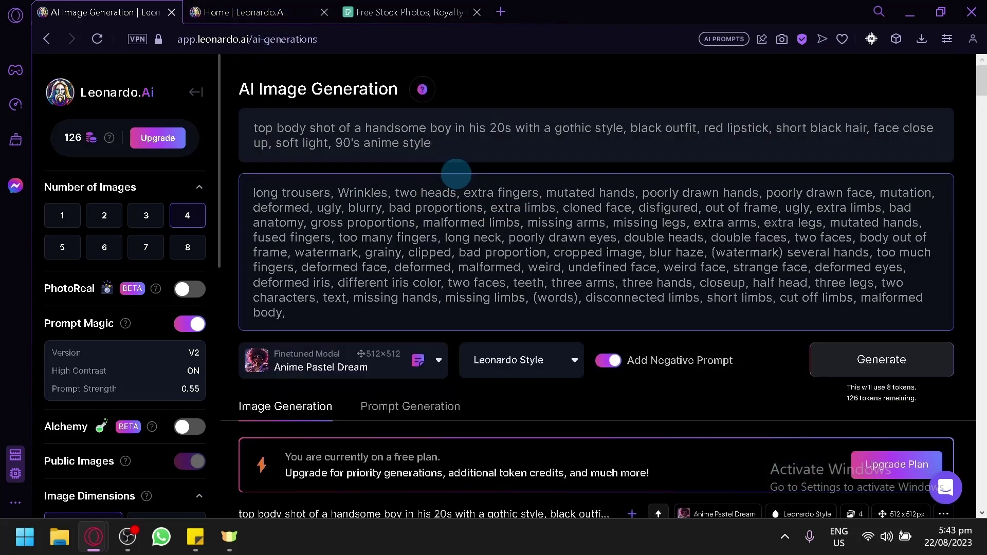
{"action": "left_click_drag", "start_coordinate": [455, 129], "coordinate": [230, 108]}
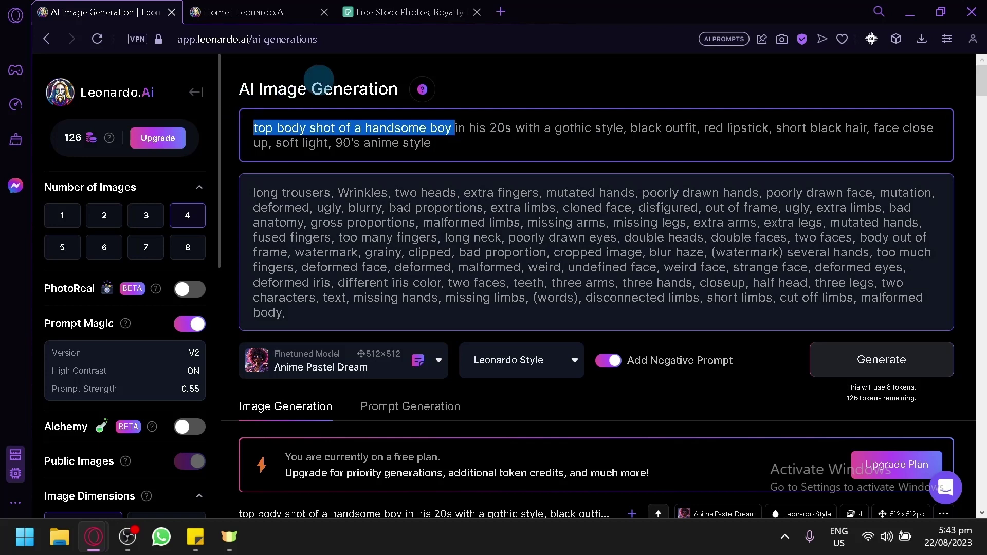
{"action": "scroll", "coordinate": [463, 232], "scroll_direction": "down", "scroll_amount": 10}
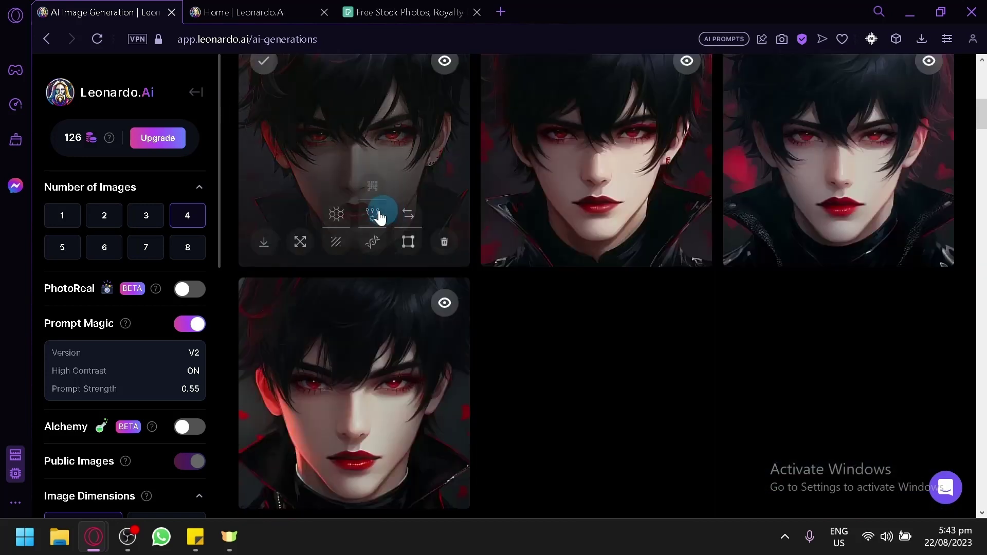
{"action": "left_click", "coordinate": [231, 12]}
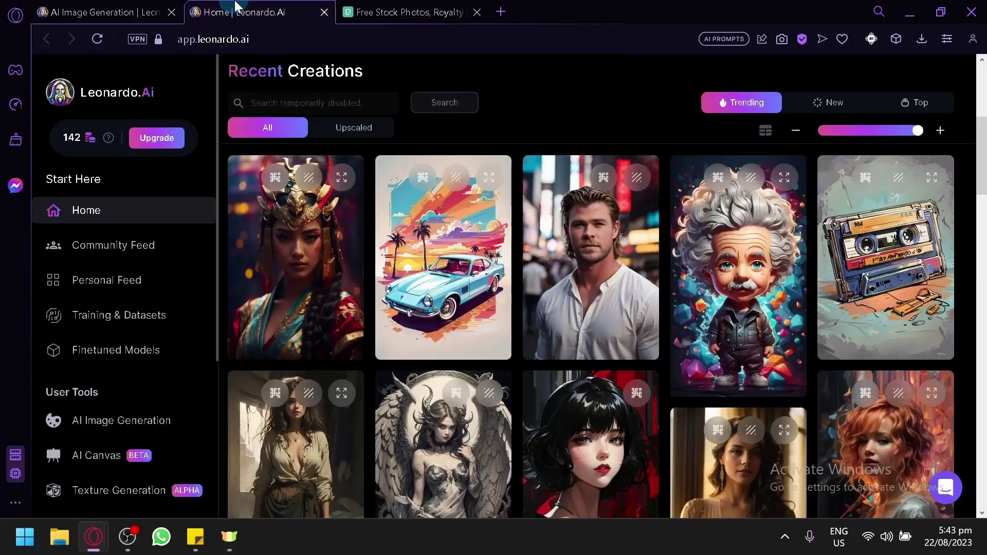
{"action": "left_click", "coordinate": [103, 11]}
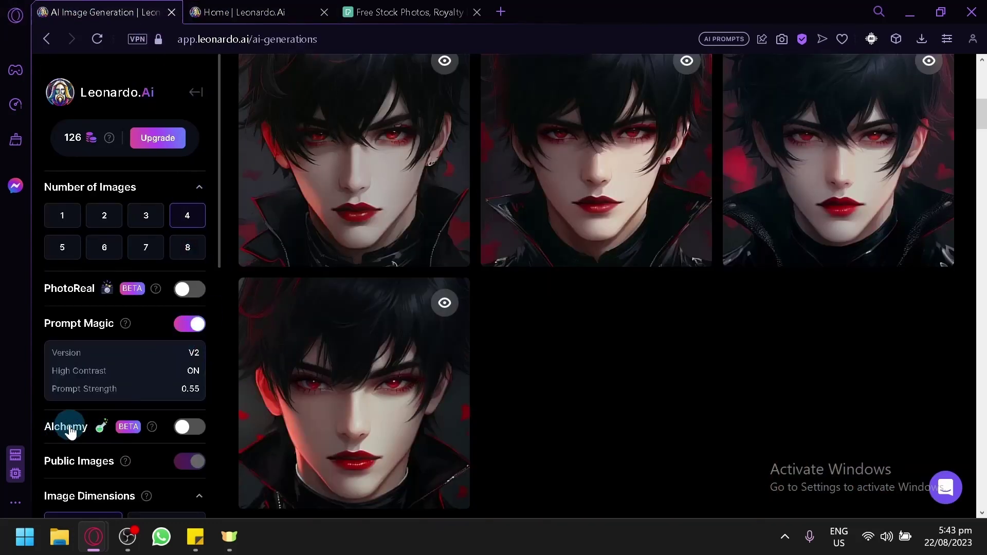
Step: Turn off Prompt Magic and bring the Image to Image upload area into use
{"action": "scroll", "coordinate": [507, 436], "scroll_direction": "up", "scroll_amount": 8}
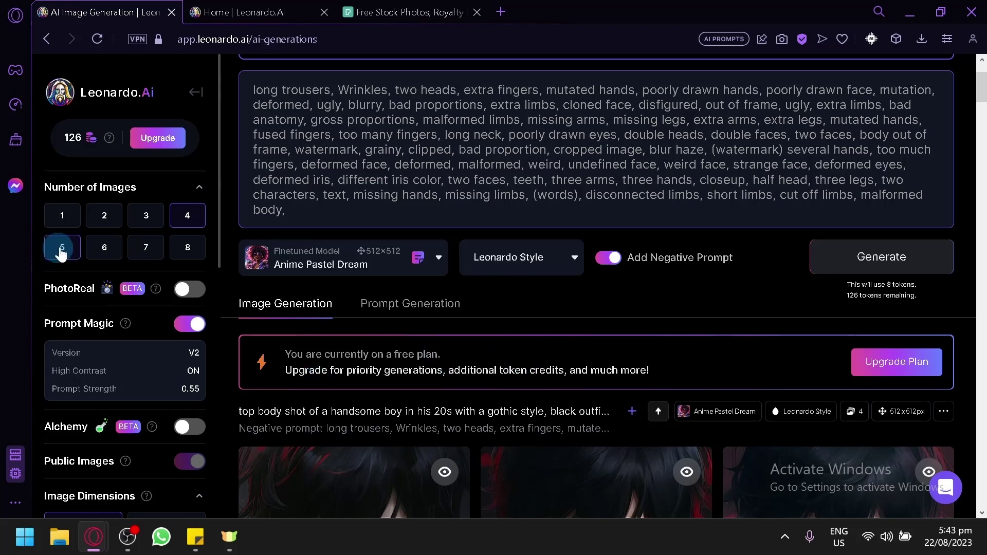
{"action": "scroll", "coordinate": [119, 226], "scroll_direction": "down", "scroll_amount": 10}
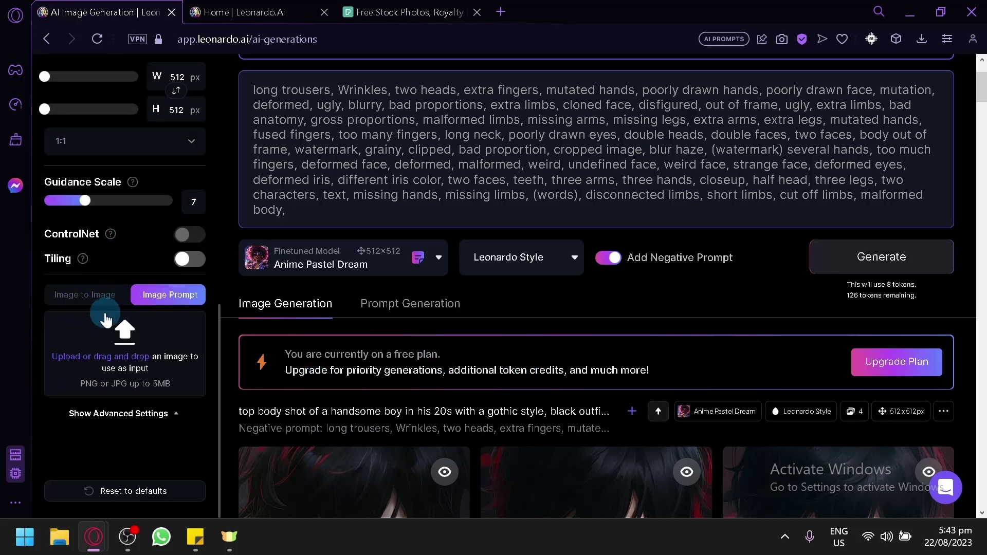
{"action": "scroll", "coordinate": [97, 298], "scroll_direction": "up", "scroll_amount": 10}
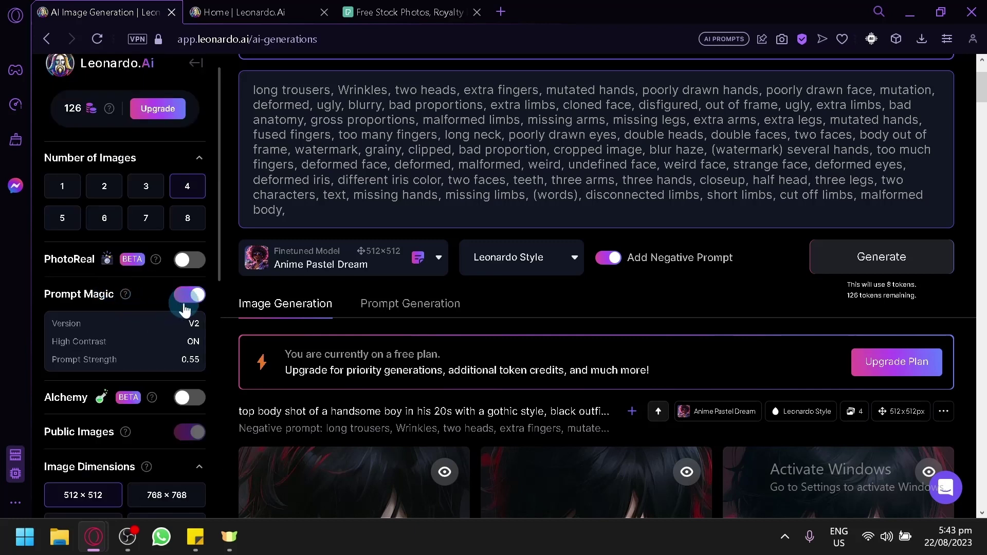
{"action": "left_click", "coordinate": [203, 297]}
{"action": "scroll", "coordinate": [82, 292], "scroll_direction": "down", "scroll_amount": 10}
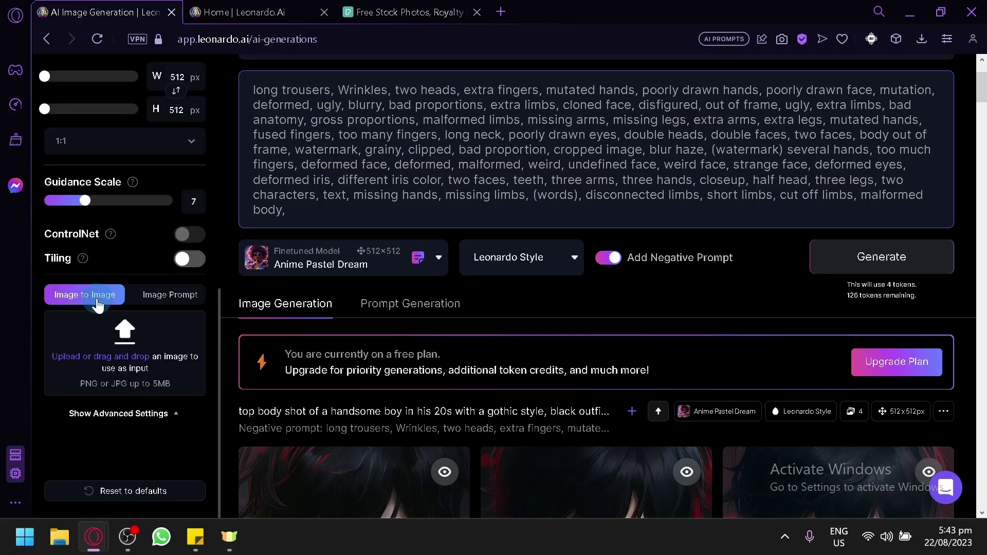
{"action": "scroll", "coordinate": [80, 332], "scroll_direction": "up", "scroll_amount": 10}
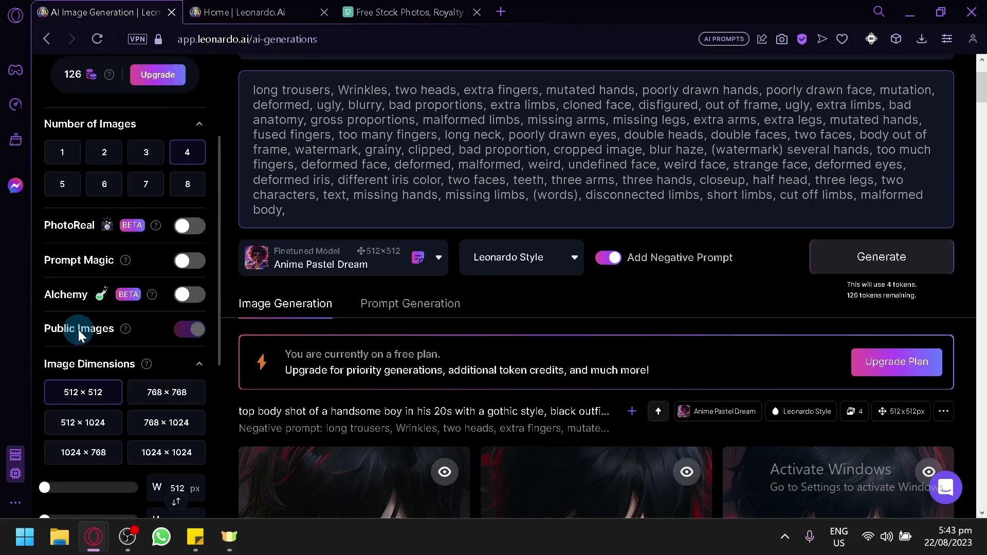
{"action": "scroll", "coordinate": [90, 406], "scroll_direction": "down", "scroll_amount": 10}
{"action": "scroll", "coordinate": [75, 304], "scroll_direction": "up", "scroll_amount": 8}
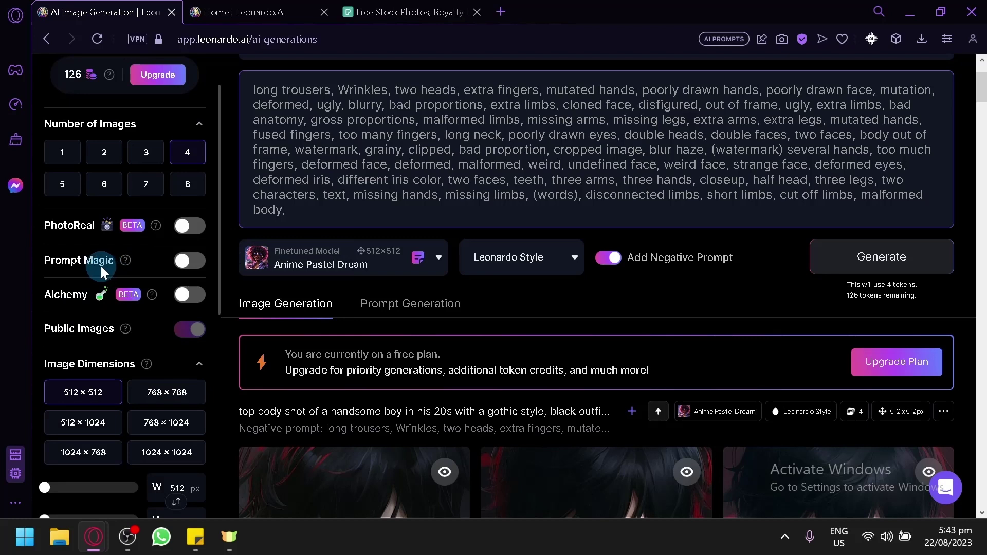
{"action": "scroll", "coordinate": [101, 266], "scroll_direction": "down", "scroll_amount": 8}
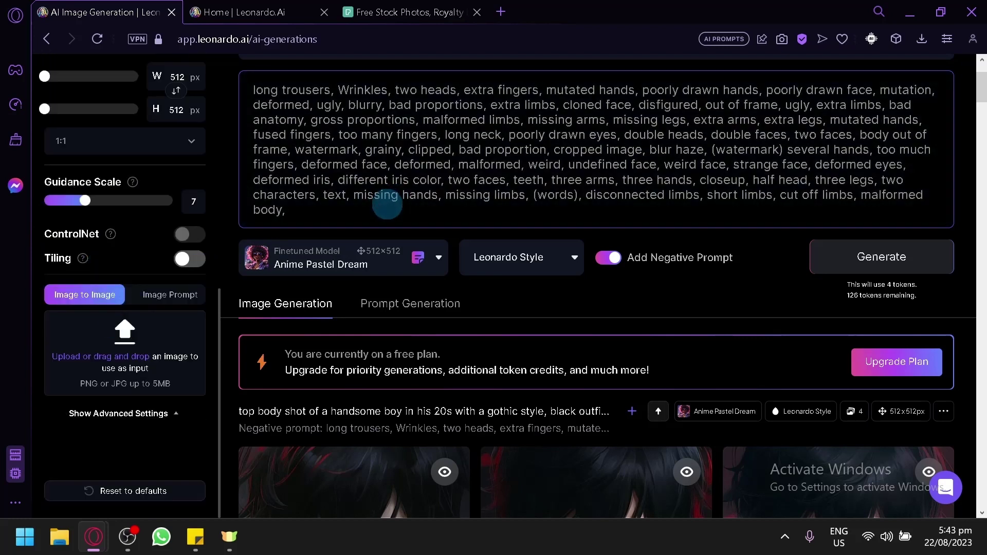
Step: Clear both the negative prompt and the main prompt
{"action": "key", "text": "ctrl+a"}
{"action": "key", "text": "BackSpace"}
{"action": "scroll", "coordinate": [390, 201], "scroll_direction": "up", "scroll_amount": 3}
{"action": "left_click", "coordinate": [395, 126]}
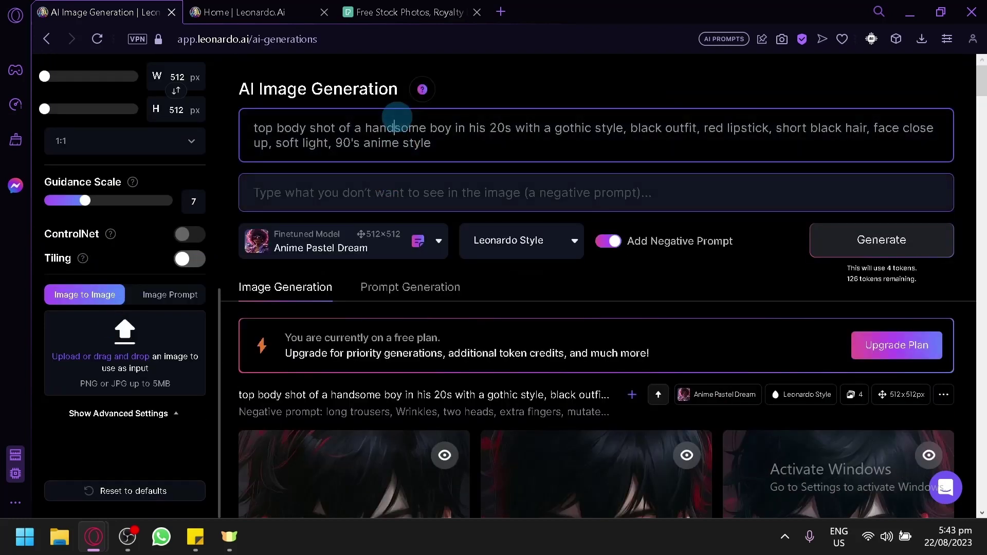
{"action": "key", "text": "ctrl+a"}
{"action": "key", "text": "BackSpace"}
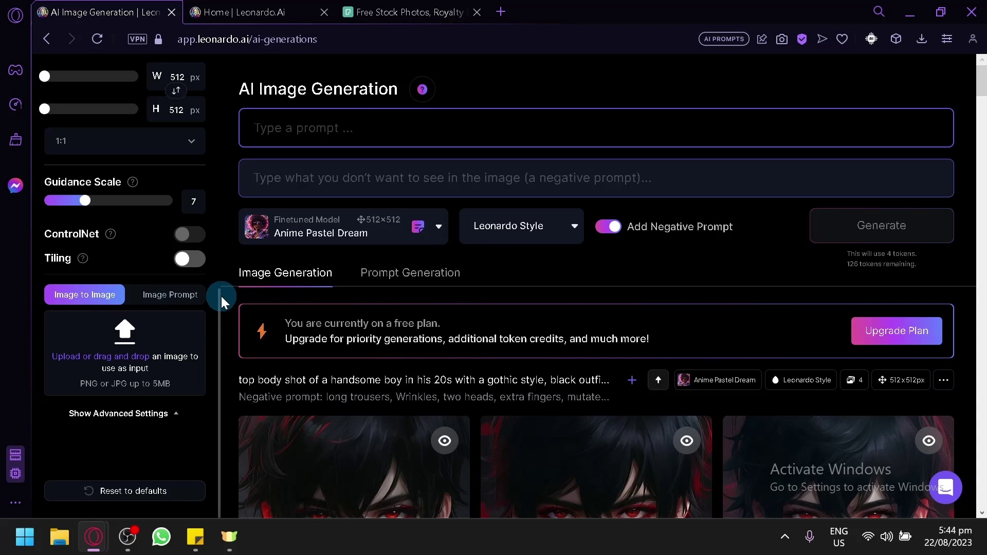
{"action": "scroll", "coordinate": [136, 247], "scroll_direction": "up", "scroll_amount": 10}
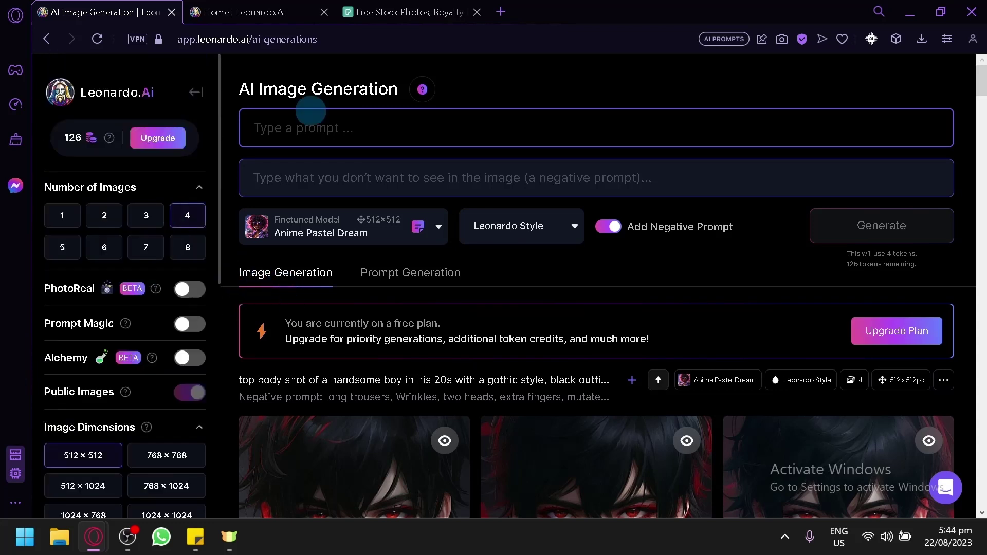
Step: Switch to Pexels, download the photo of the woman kneeling in a floral dress, and dismiss the thank-you message
{"action": "left_click", "coordinate": [445, 8]}
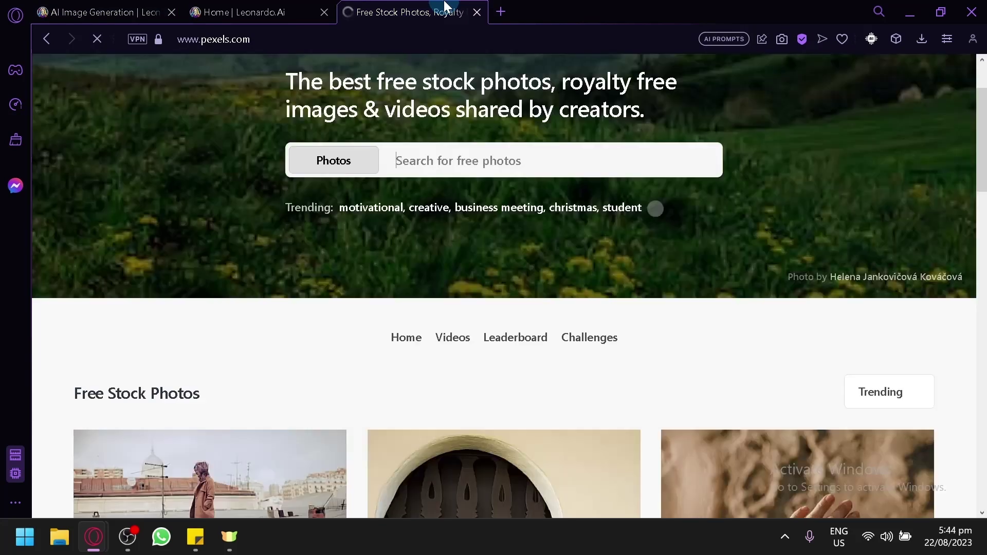
{"action": "scroll", "coordinate": [469, 220], "scroll_direction": "down", "scroll_amount": 6}
{"action": "scroll", "coordinate": [422, 198], "scroll_direction": "down", "scroll_amount": 20}
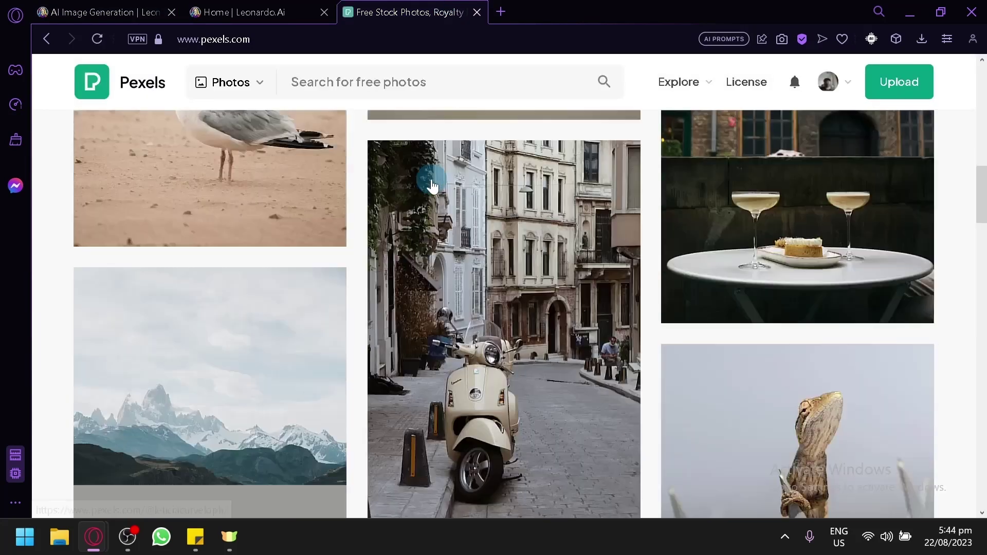
{"action": "scroll", "coordinate": [429, 186], "scroll_direction": "up", "scroll_amount": 5}
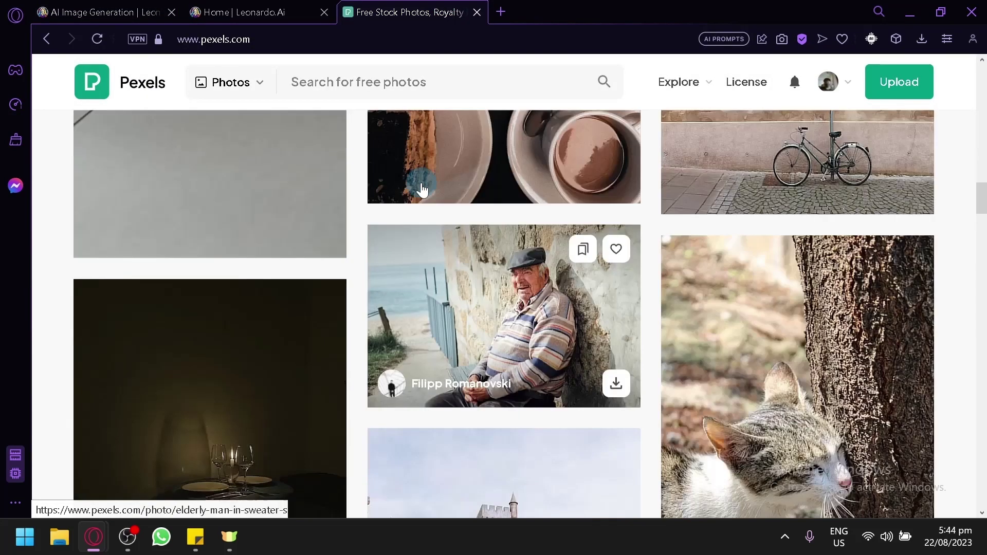
{"action": "scroll", "coordinate": [416, 194], "scroll_direction": "down", "scroll_amount": 13}
{"action": "scroll", "coordinate": [888, 280], "scroll_direction": "down", "scroll_amount": 2}
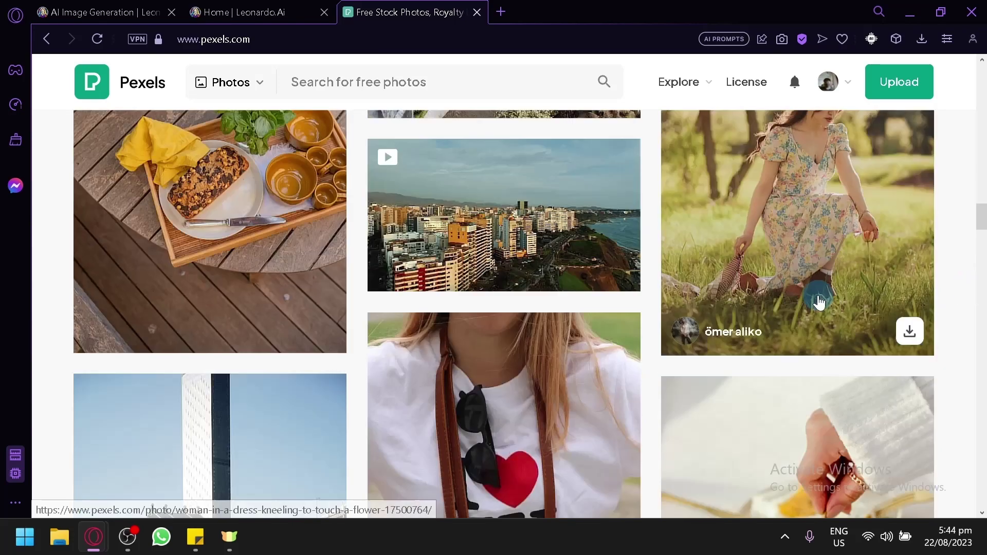
{"action": "scroll", "coordinate": [833, 265], "scroll_direction": "up", "scroll_amount": 2}
{"action": "left_click", "coordinate": [910, 436]}
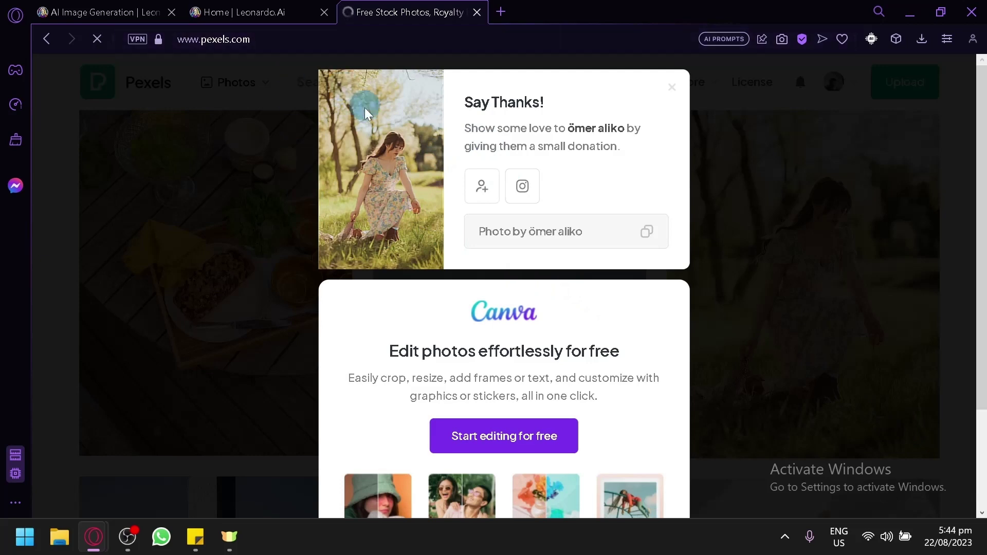
{"action": "left_click", "coordinate": [254, 120]}
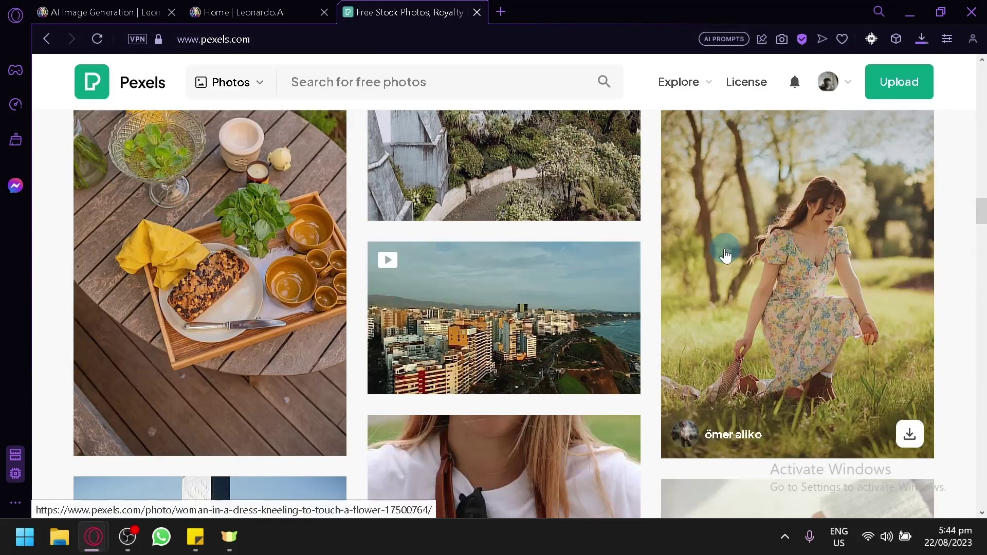
Step: Return to Leonardo.Ai's AI Image Generation page and add the downloaded photo of the woman as the Image to Image input
{"action": "left_click", "coordinate": [147, 6]}
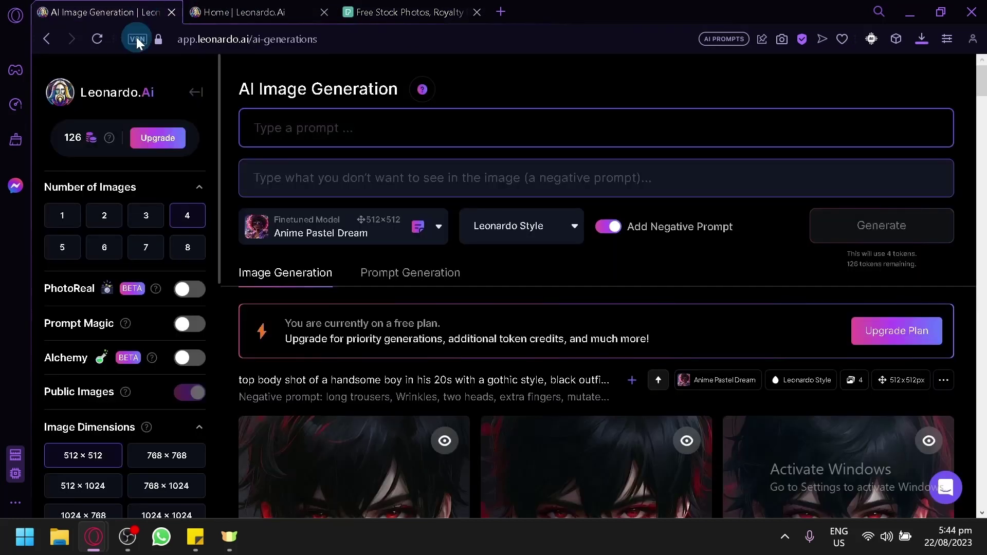
{"action": "scroll", "coordinate": [132, 150], "scroll_direction": "down", "scroll_amount": 5}
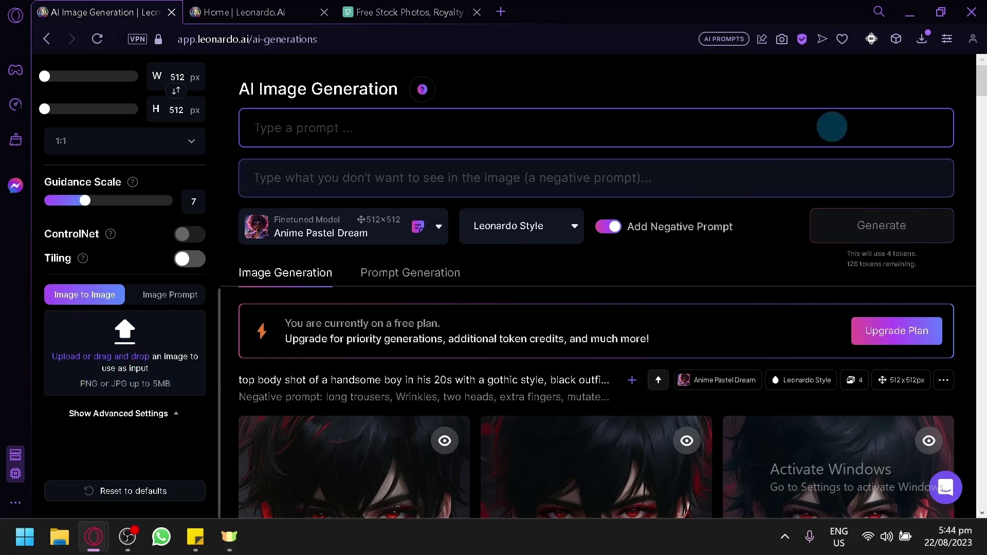
{"action": "left_click", "coordinate": [926, 41]}
{"action": "left_click_drag", "start_coordinate": [753, 143], "coordinate": [123, 357]}
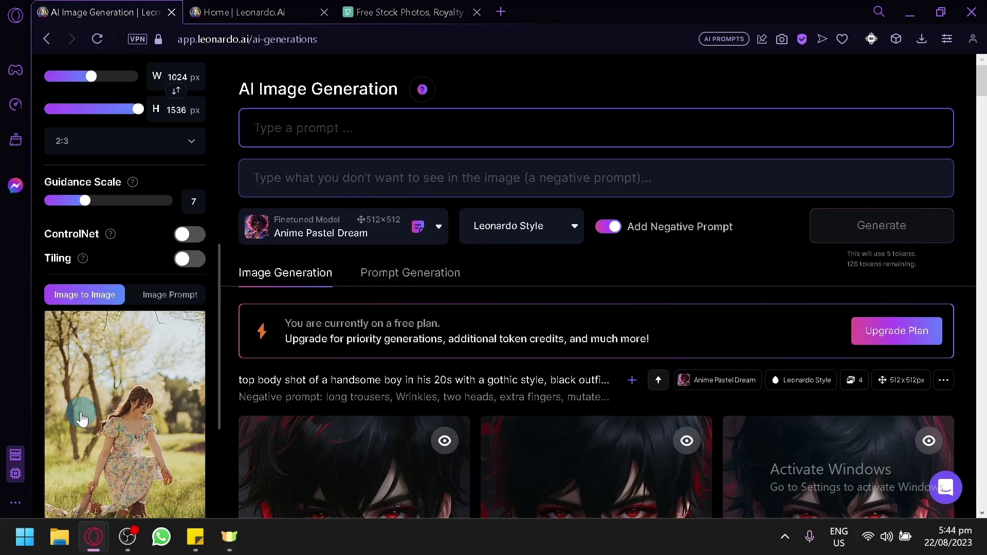
Step: Examine the uploaded reference photo up close together with its Init Strength setting
{"action": "scroll", "coordinate": [81, 411], "scroll_direction": "up", "scroll_amount": 5}
{"action": "scroll", "coordinate": [81, 419], "scroll_direction": "up", "scroll_amount": 2}
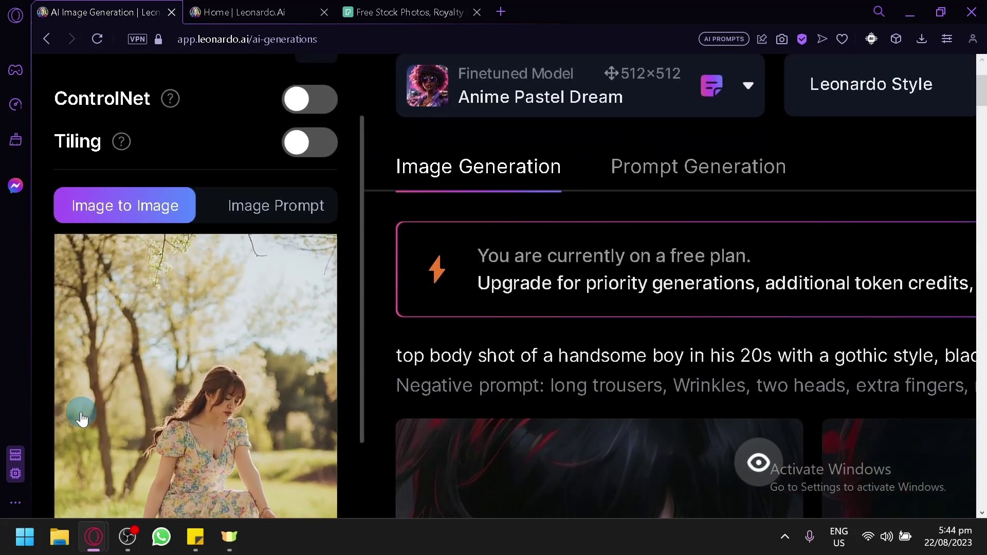
{"action": "scroll", "coordinate": [81, 419], "scroll_direction": "down", "scroll_amount": 5}
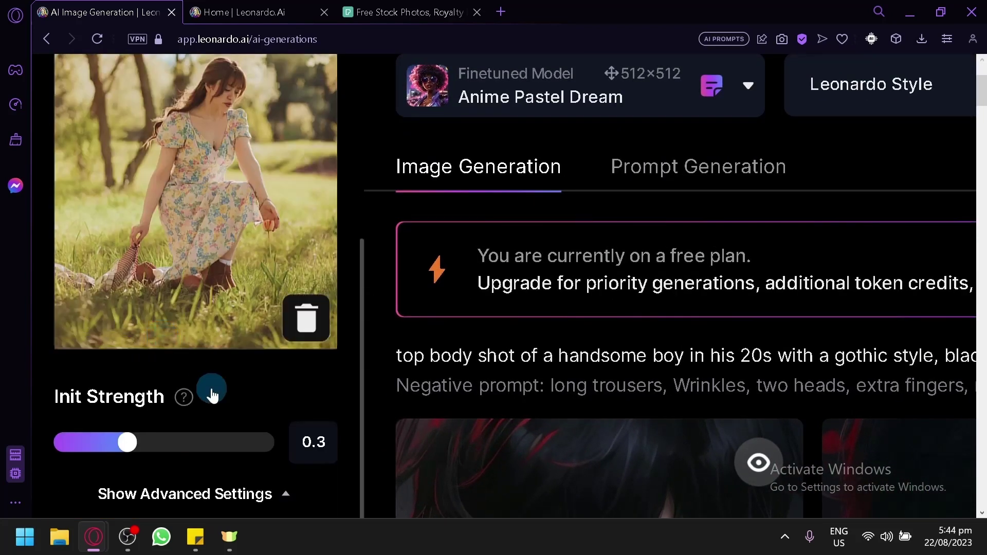
{"action": "scroll", "coordinate": [211, 395], "scroll_direction": "up", "scroll_amount": 2}
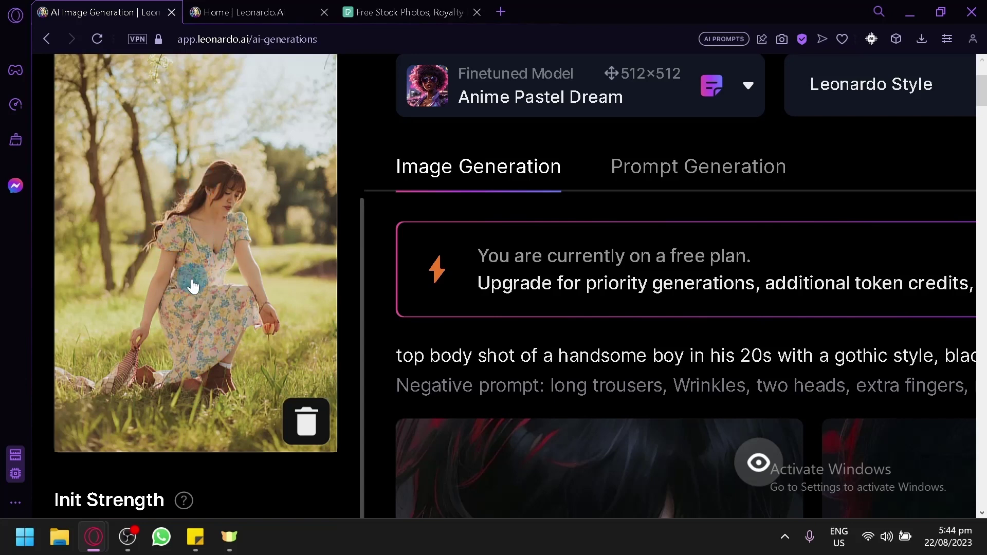
{"action": "scroll", "coordinate": [191, 283], "scroll_direction": "up", "scroll_amount": 5}
{"action": "scroll", "coordinate": [191, 283], "scroll_direction": "down", "scroll_amount": 7}
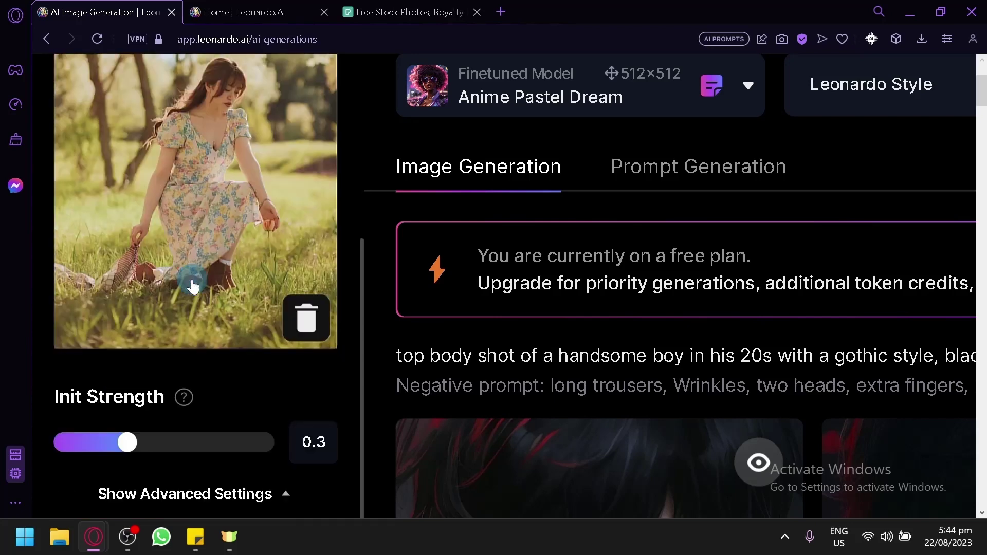
{"action": "mouse_move", "coordinate": [183, 397]}
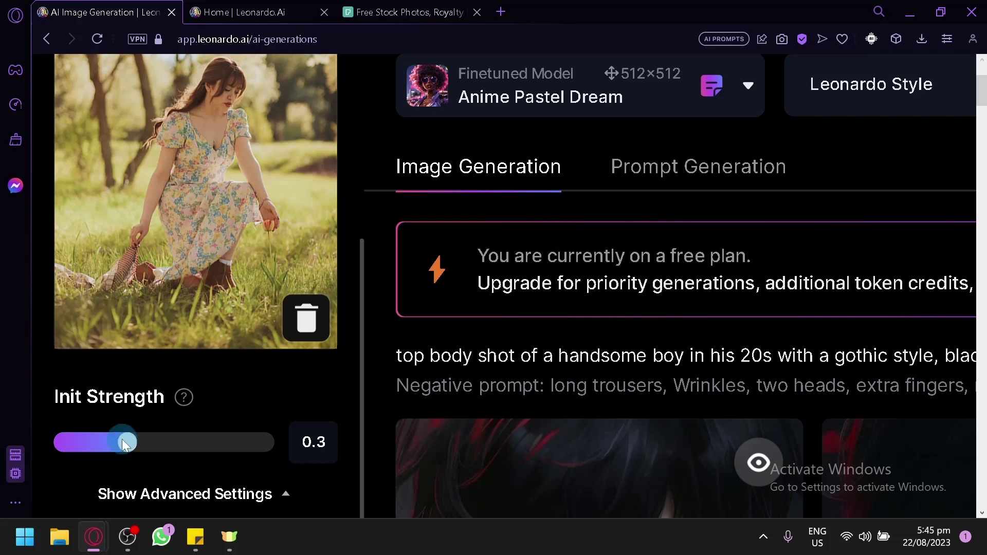
{"action": "scroll", "coordinate": [135, 430], "scroll_direction": "down", "scroll_amount": 5}
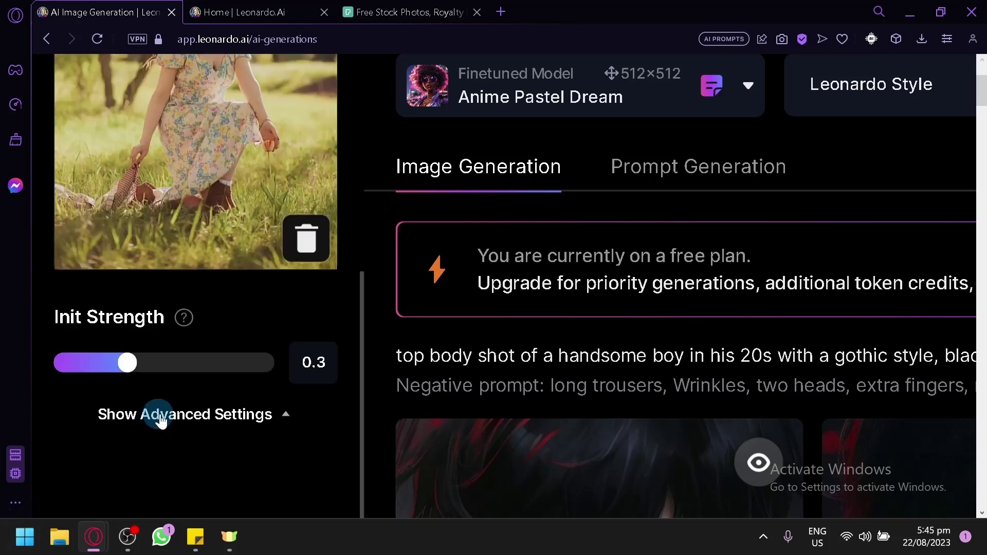
{"action": "scroll", "coordinate": [286, 393], "scroll_direction": "up", "scroll_amount": 4}
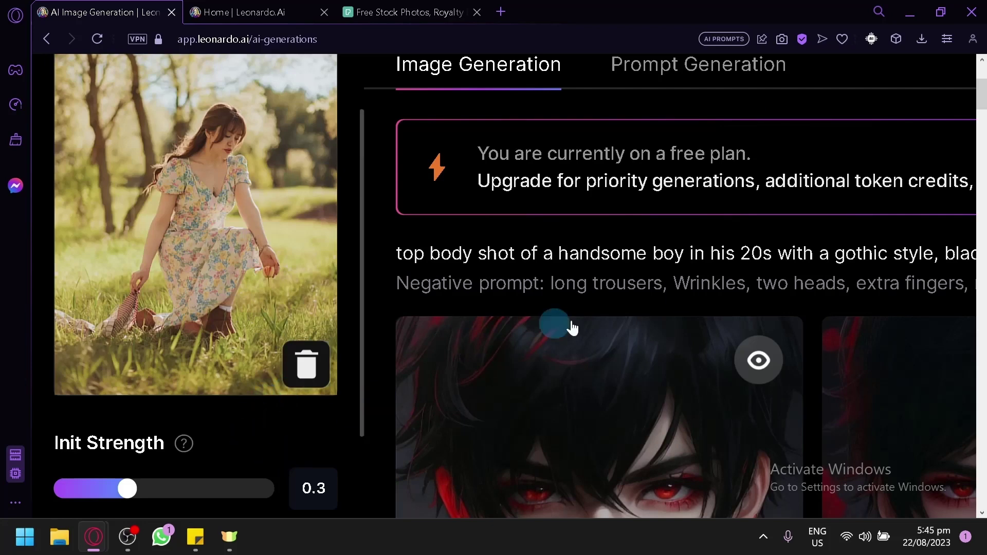
{"action": "scroll", "coordinate": [690, 298], "scroll_direction": "up", "scroll_amount": 4}
{"action": "scroll", "coordinate": [690, 299], "scroll_direction": "down", "scroll_amount": 5}
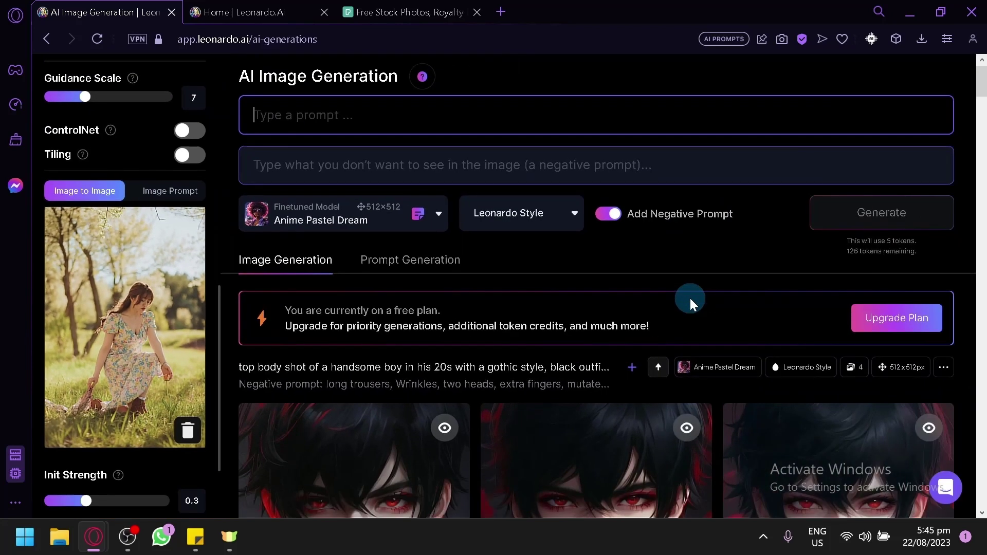
Step: Browse the Recent Creations on the Leonardo.Ai home page and open the "Bold black lines" drawing's details
{"action": "left_click", "coordinate": [317, 116]}
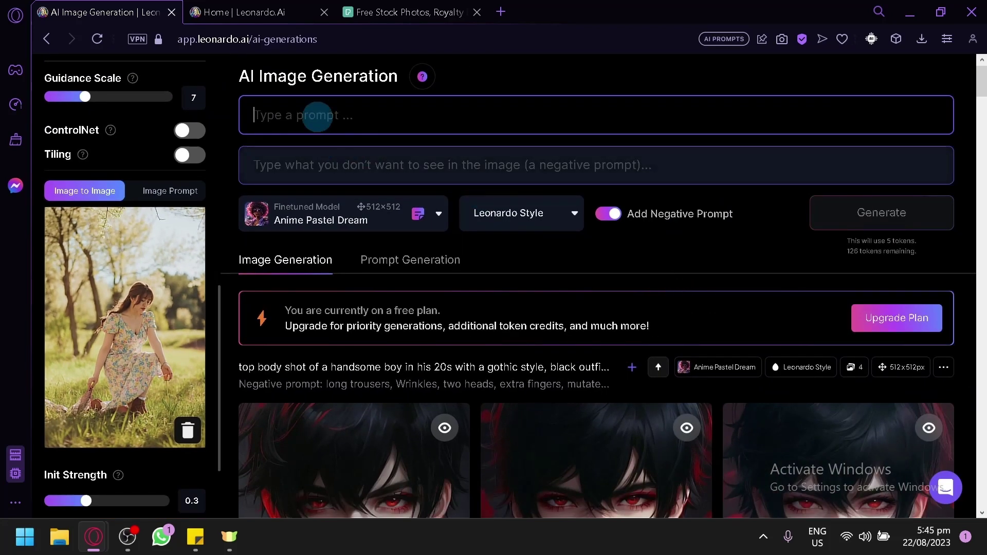
{"action": "left_click", "coordinate": [268, 8]}
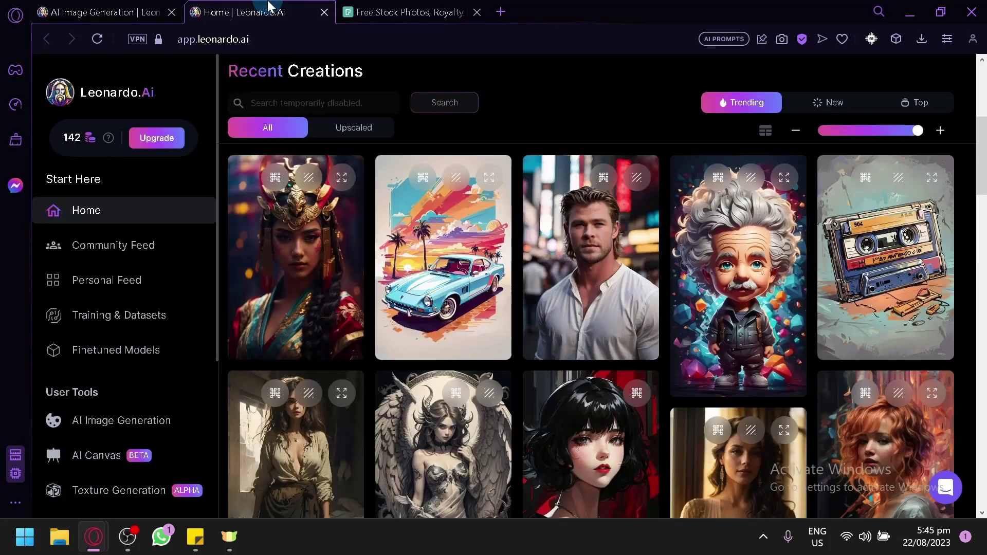
{"action": "scroll", "coordinate": [531, 159], "scroll_direction": "down", "scroll_amount": 6}
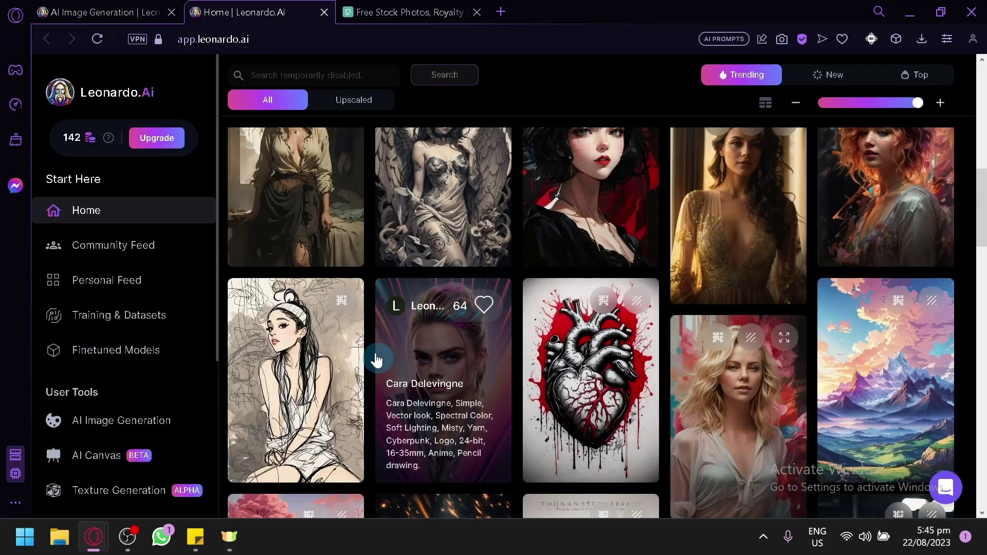
{"action": "scroll", "coordinate": [568, 334], "scroll_direction": "down", "scroll_amount": 10}
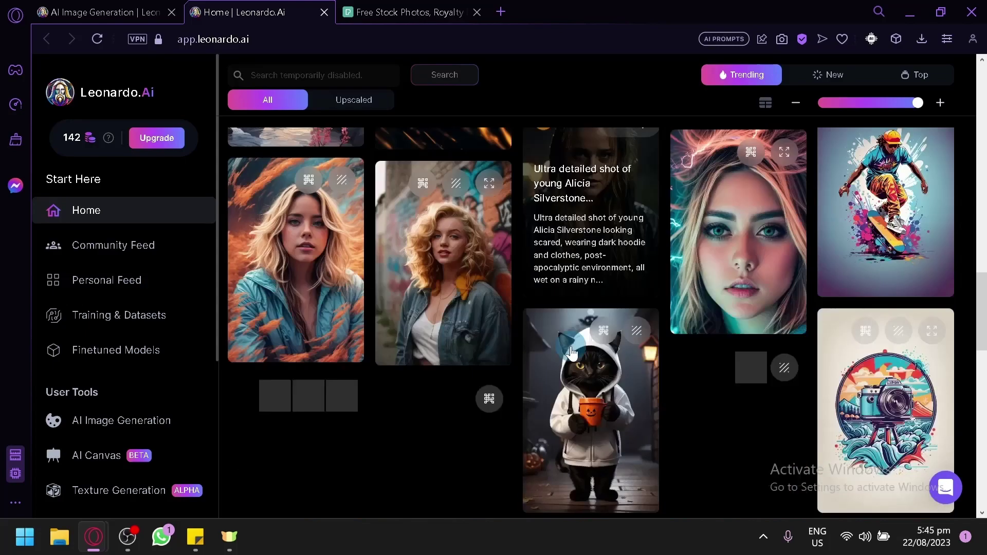
{"action": "scroll", "coordinate": [573, 354], "scroll_direction": "down", "scroll_amount": 6}
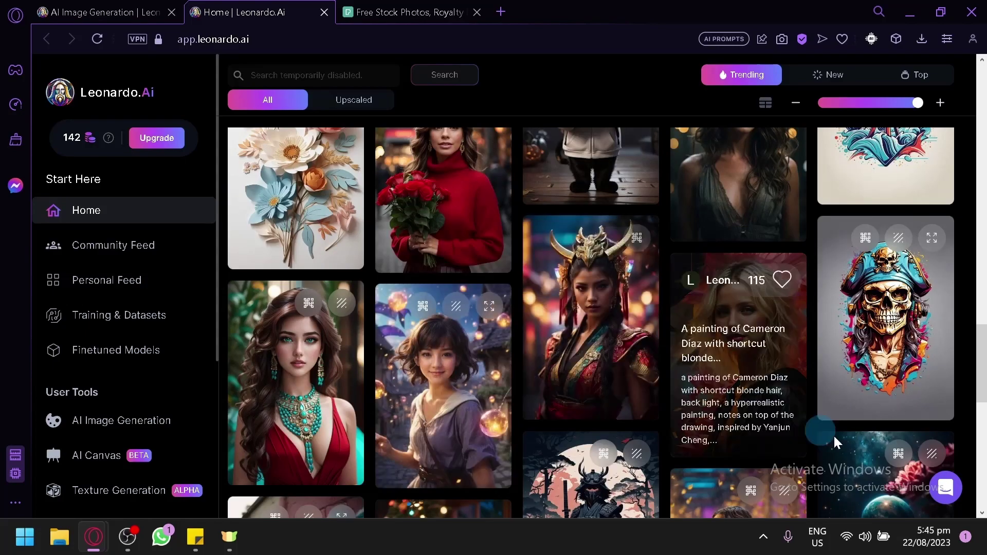
{"action": "scroll", "coordinate": [430, 282], "scroll_direction": "up", "scroll_amount": 10}
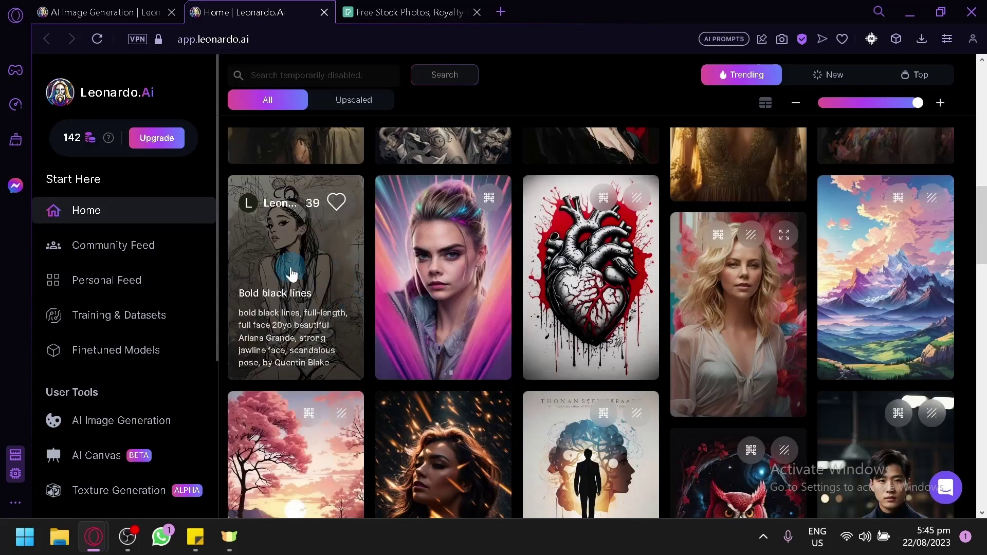
{"action": "left_click", "coordinate": [291, 274]}
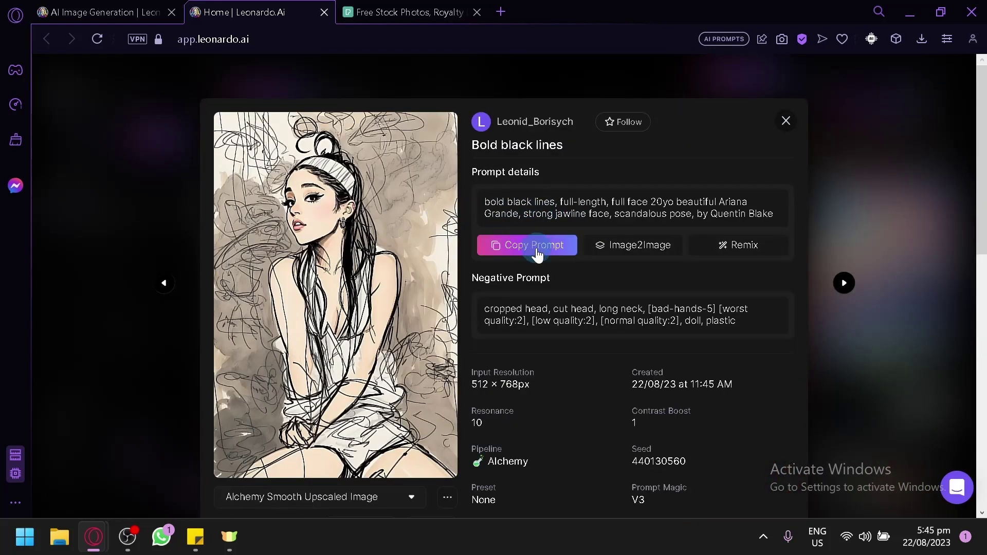
Step: Copy the "Bold black lines" image's prompt into the main prompt on the AI Image Generation page
{"action": "left_click", "coordinate": [118, 12]}
{"action": "left_click", "coordinate": [501, 123]}
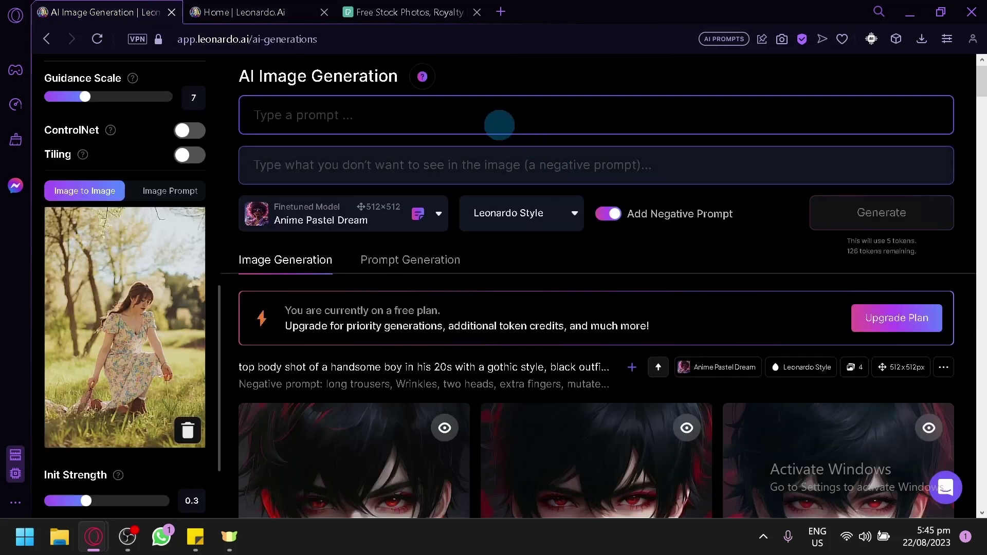
{"action": "type", "text": "bold black lines, full-length, full face 20yo beautiful Ariana Grande, strong jawline face, scandalous pose, by Quentin Blake"}
Step: Copy the same drawing's negative prompt, beginning "cropped head, cut head, long neck", into the negative prompt of the AI Image Generation page
{"action": "left_click", "coordinate": [266, 10]}
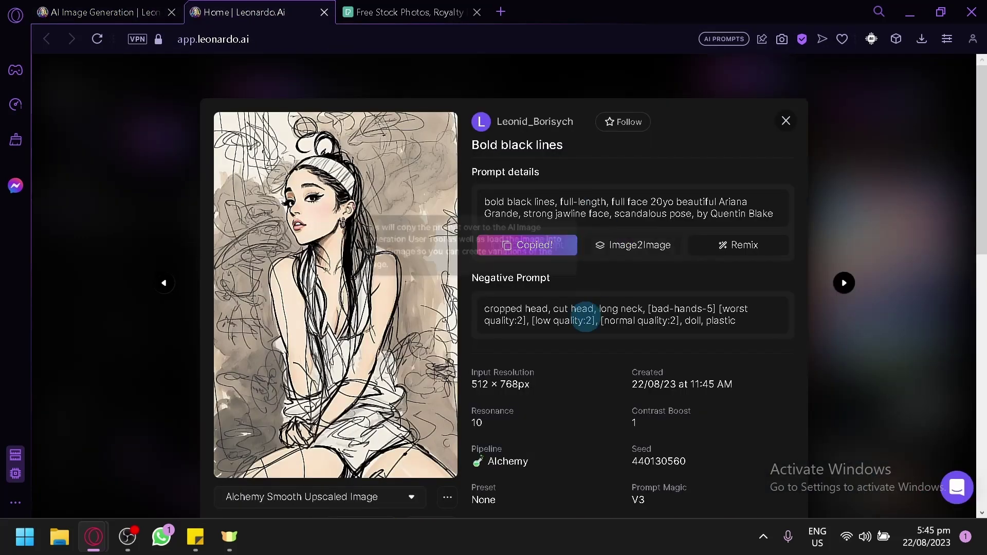
{"action": "left_click_drag", "start_coordinate": [742, 323], "coordinate": [467, 310]}
{"action": "key", "text": "ctrl+c"}
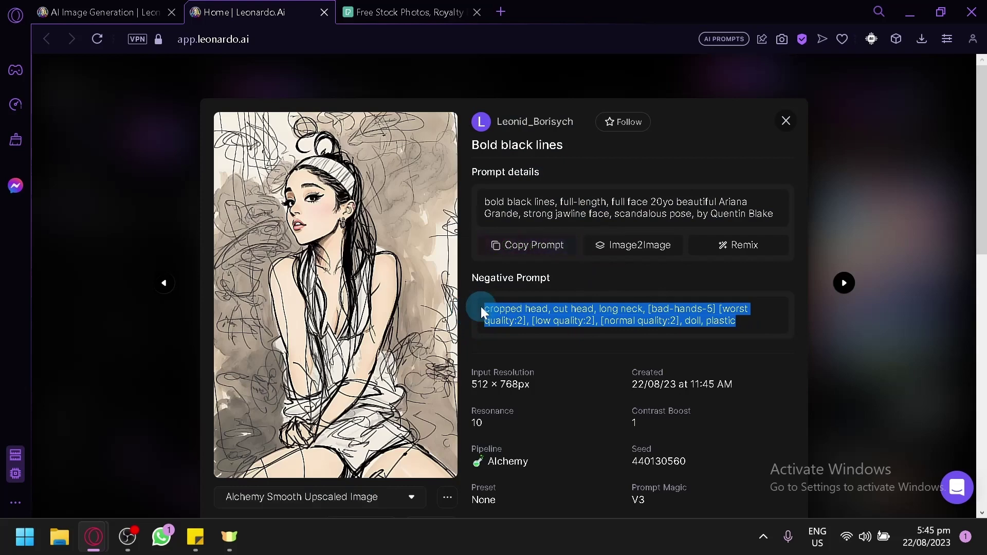
{"action": "left_click", "coordinate": [117, 15]}
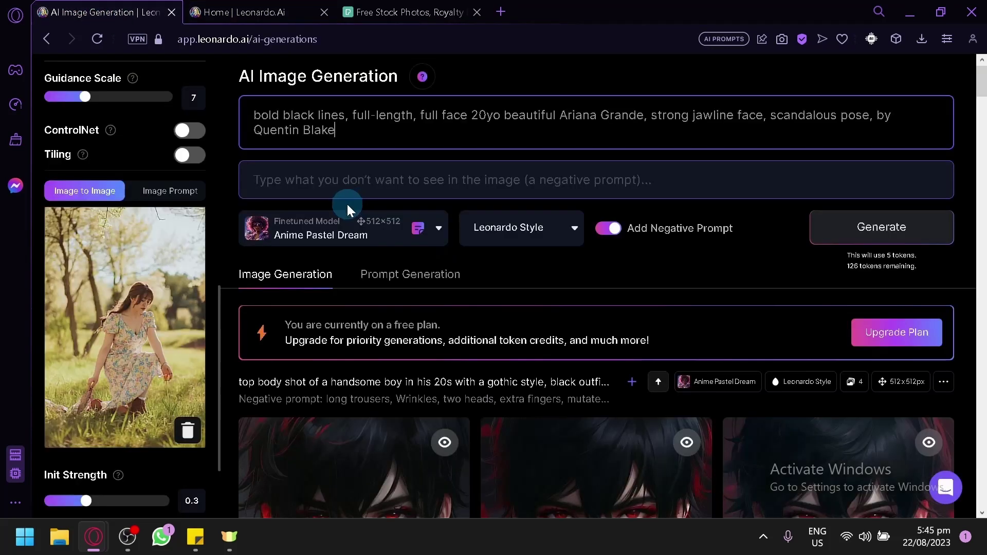
{"action": "left_click", "coordinate": [366, 170]}
{"action": "key", "text": "ctrl+v"}
Step: Check which model the community drawing used, then set the Finetuned Model to DreamShaper v7
{"action": "left_click", "coordinate": [300, 11]}
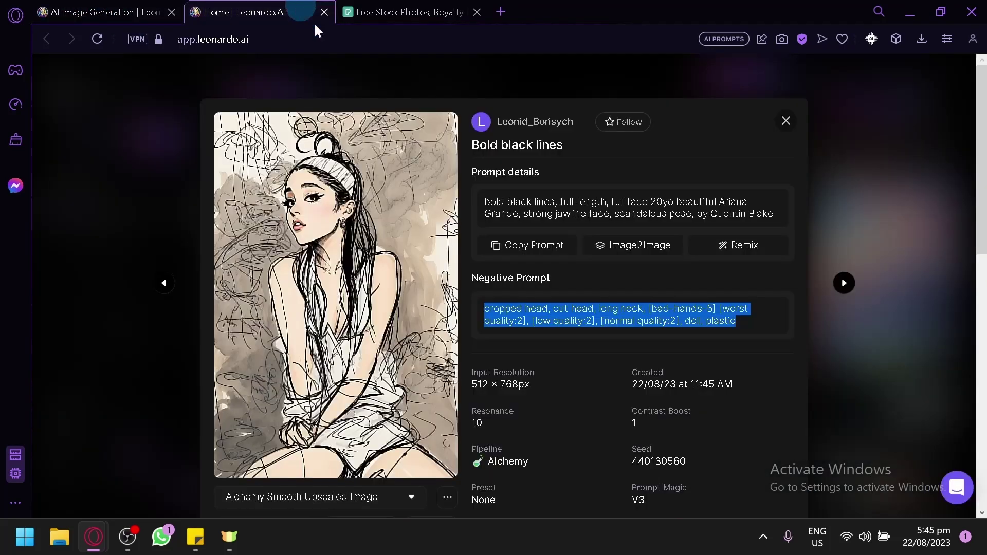
{"action": "scroll", "coordinate": [720, 365], "scroll_direction": "down", "scroll_amount": 6}
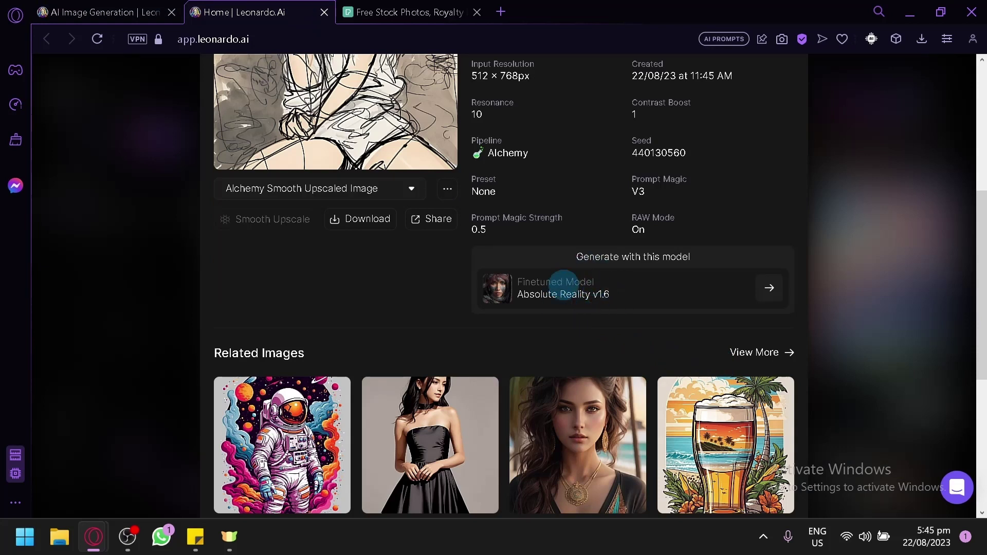
{"action": "left_click", "coordinate": [82, 7]}
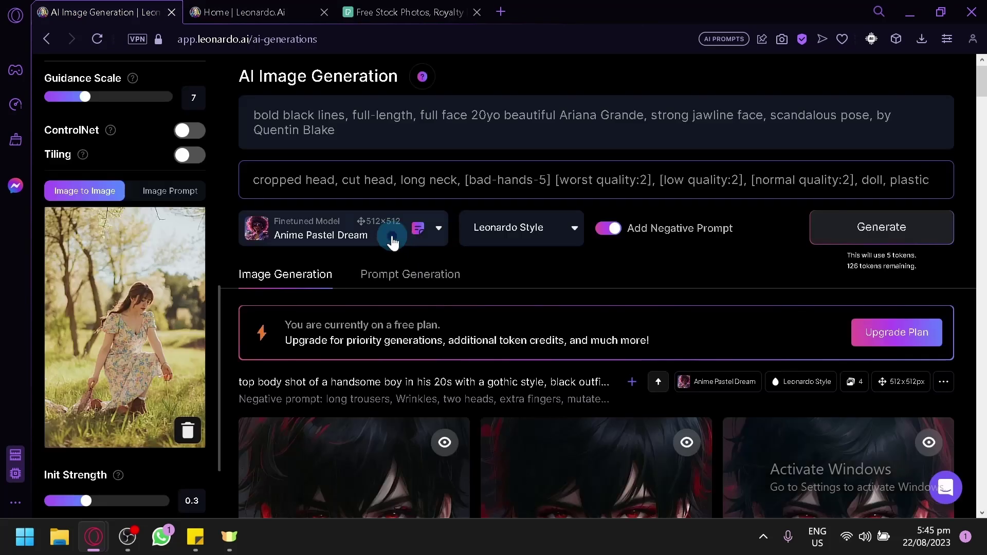
{"action": "left_click", "coordinate": [393, 239]}
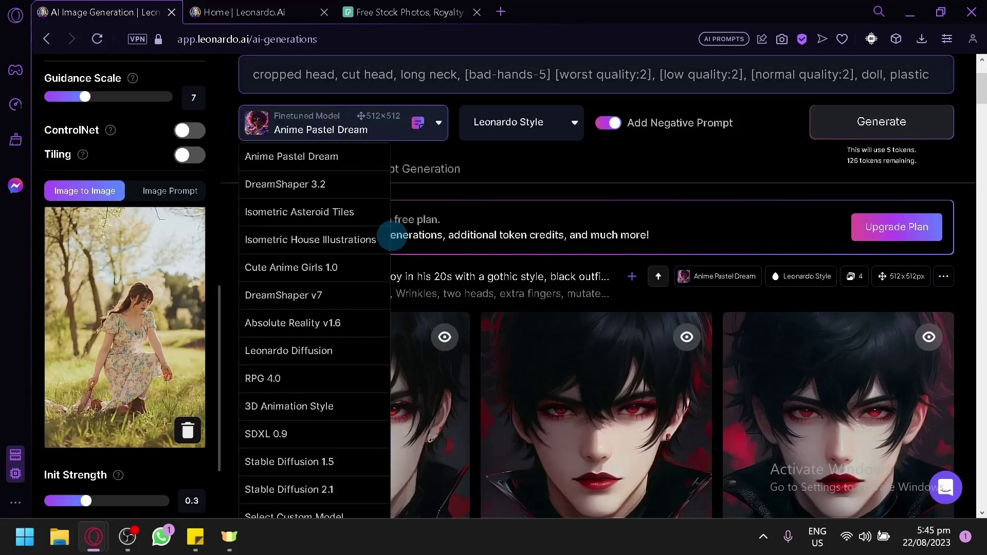
{"action": "left_click", "coordinate": [307, 294]}
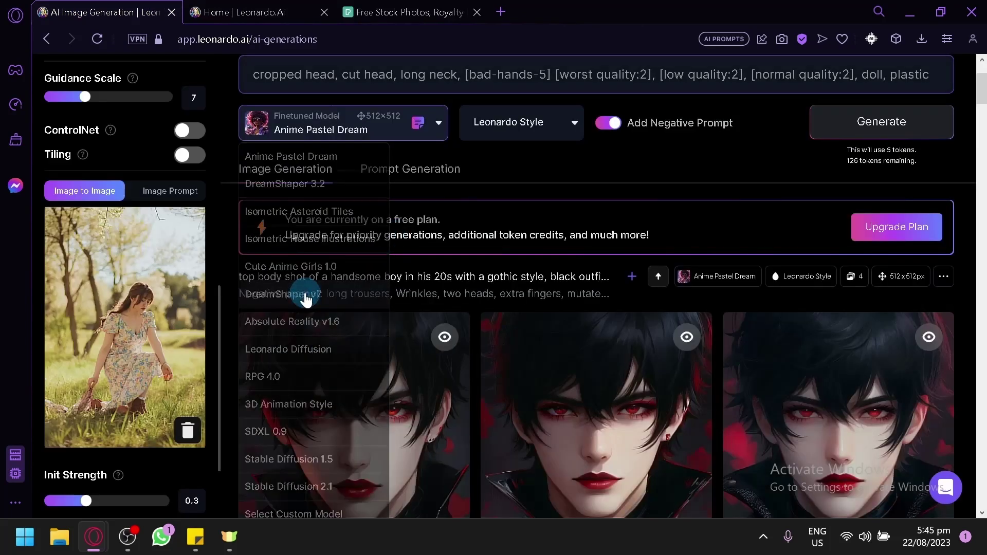
{"action": "scroll", "coordinate": [419, 229], "scroll_direction": "up", "scroll_amount": 2}
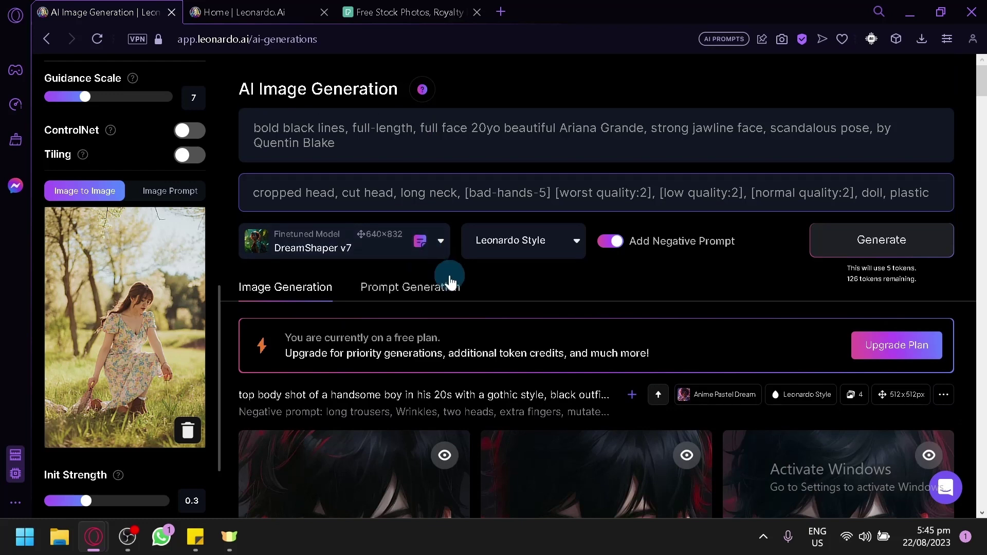
Step: Review the "Bold black lines" drawing and its generation settings again, then return to the AI Image Generation page
{"action": "left_click", "coordinate": [264, 23]}
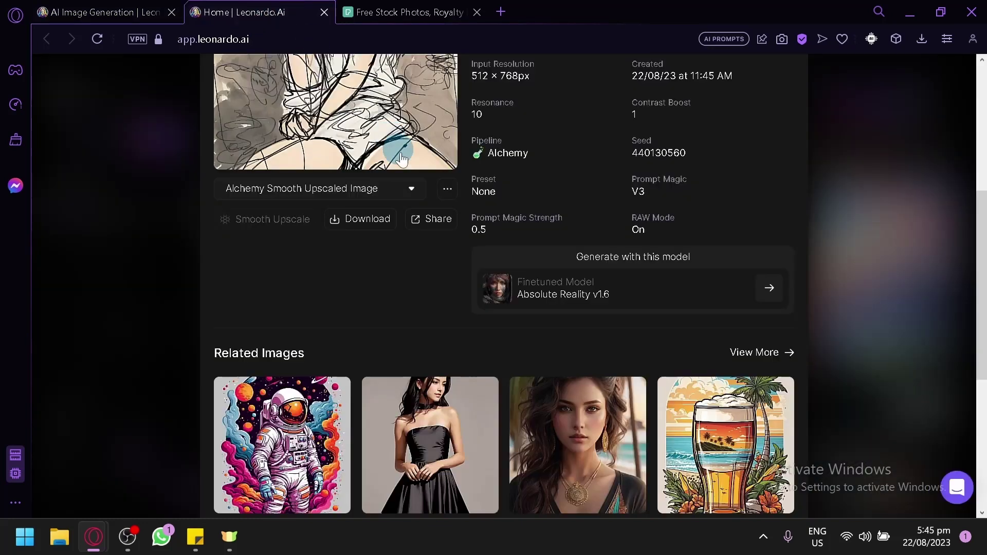
{"action": "scroll", "coordinate": [382, 247], "scroll_direction": "up", "scroll_amount": 5}
{"action": "scroll", "coordinate": [359, 267], "scroll_direction": "down", "scroll_amount": 3}
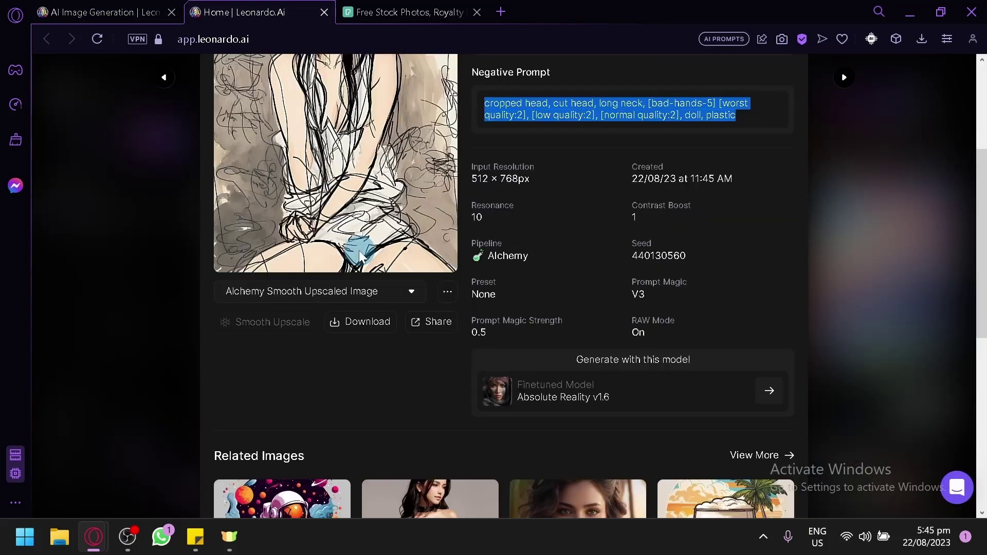
{"action": "scroll", "coordinate": [337, 288], "scroll_direction": "up", "scroll_amount": 4}
{"action": "scroll", "coordinate": [337, 287], "scroll_direction": "down", "scroll_amount": 2}
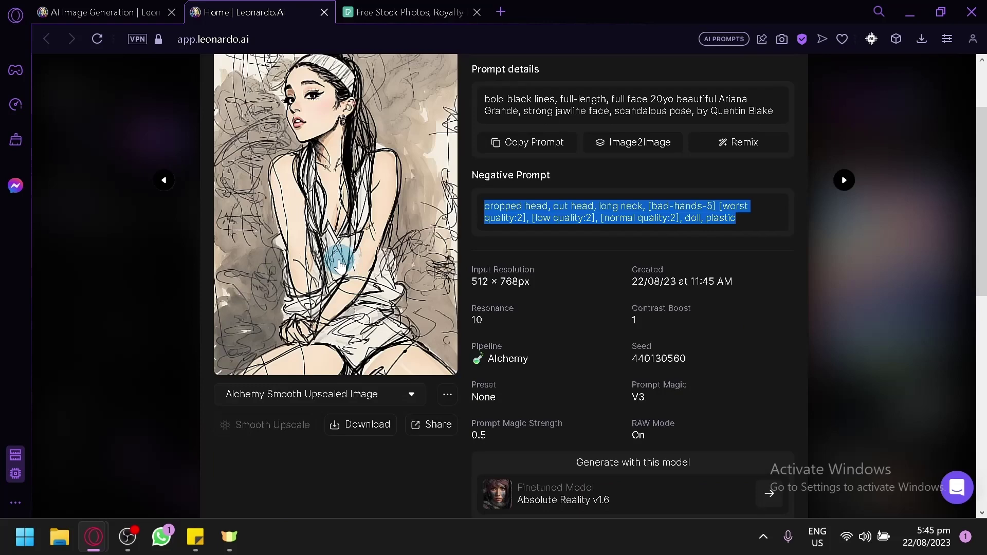
{"action": "left_click", "coordinate": [114, 12]}
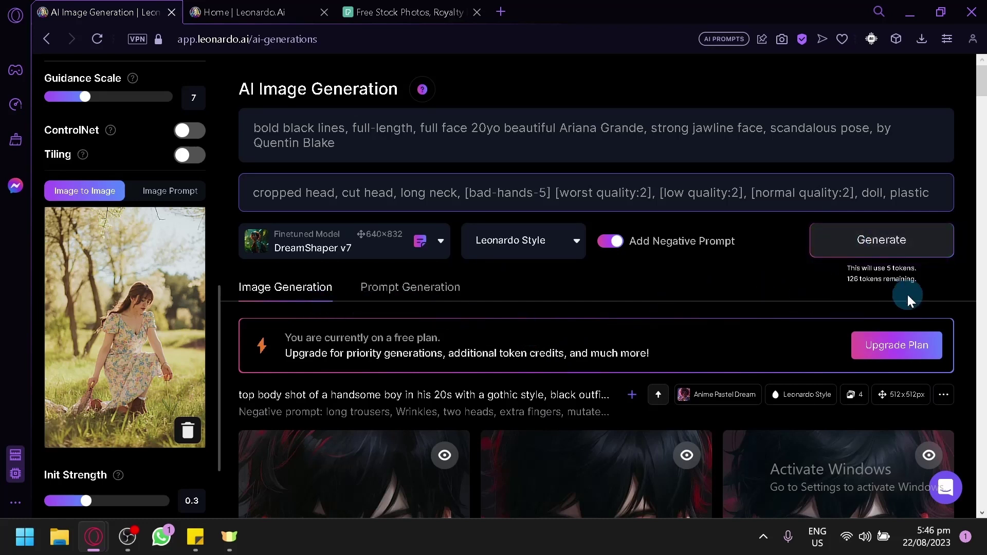
Step: Check the token cost and the number of images, then generate images from the entered prompts and the uploaded photo
{"action": "scroll", "coordinate": [895, 271], "scroll_direction": "up", "scroll_amount": 5}
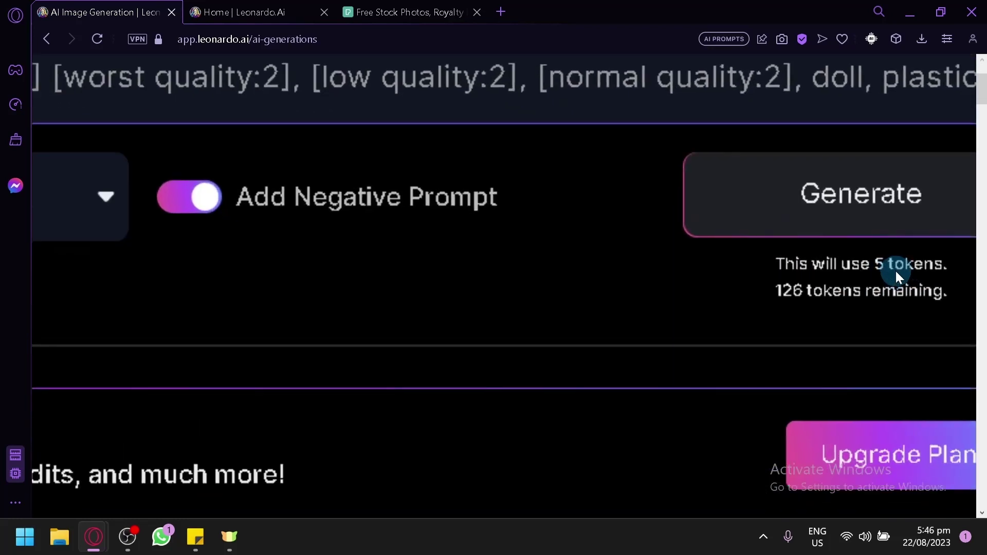
{"action": "scroll", "coordinate": [896, 271], "scroll_direction": "down", "scroll_amount": 5}
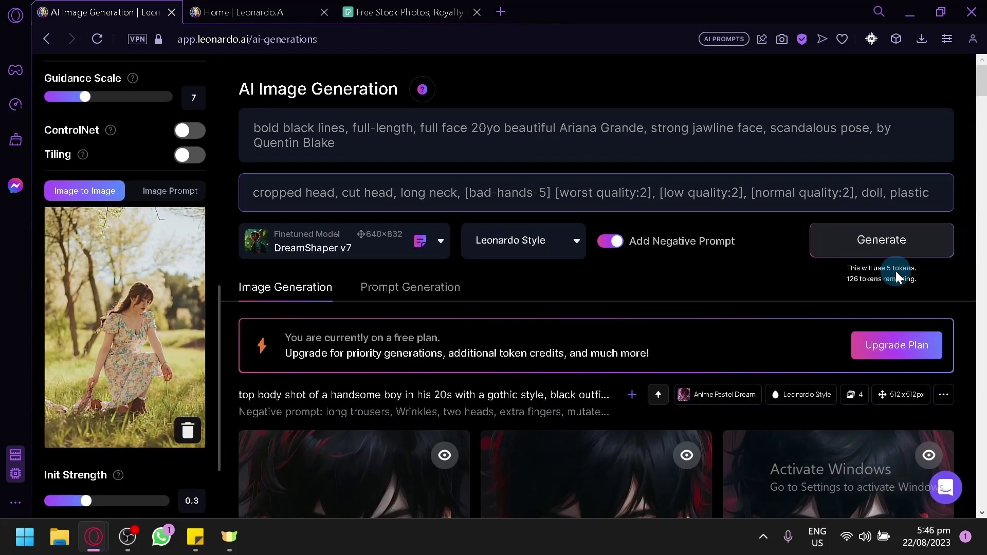
{"action": "scroll", "coordinate": [165, 271], "scroll_direction": "up", "scroll_amount": 10}
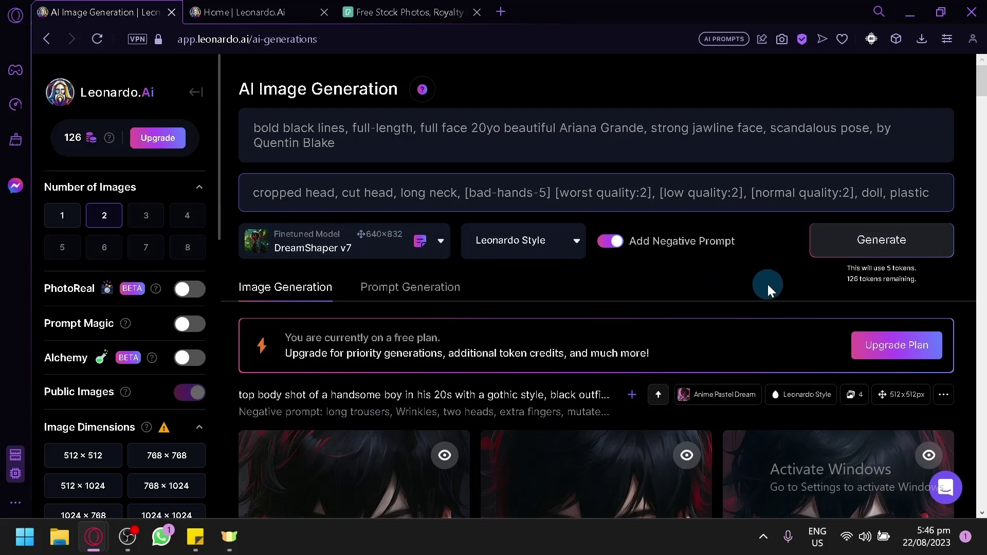
{"action": "left_click", "coordinate": [854, 245]}
{"action": "scroll", "coordinate": [507, 301], "scroll_direction": "down", "scroll_amount": 5}
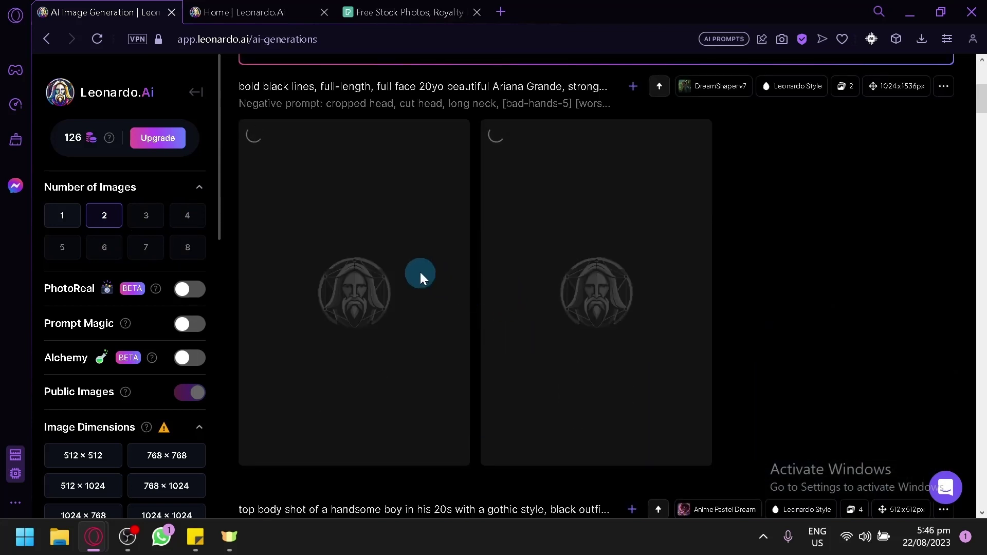
{"action": "scroll", "coordinate": [114, 273], "scroll_direction": "down", "scroll_amount": 10}
{"action": "scroll", "coordinate": [129, 291], "scroll_direction": "up", "scroll_amount": 4}
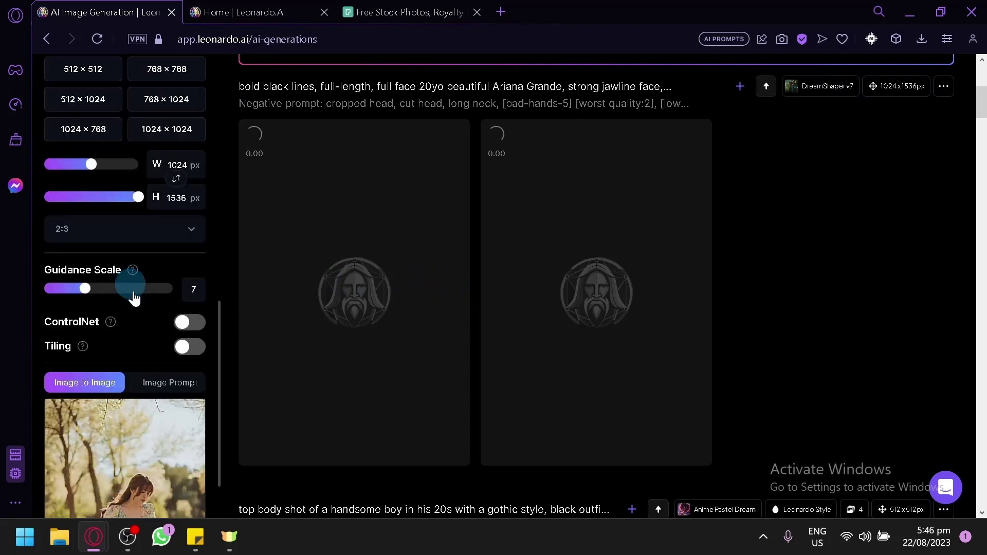
{"action": "scroll", "coordinate": [132, 293], "scroll_direction": "down", "scroll_amount": 5}
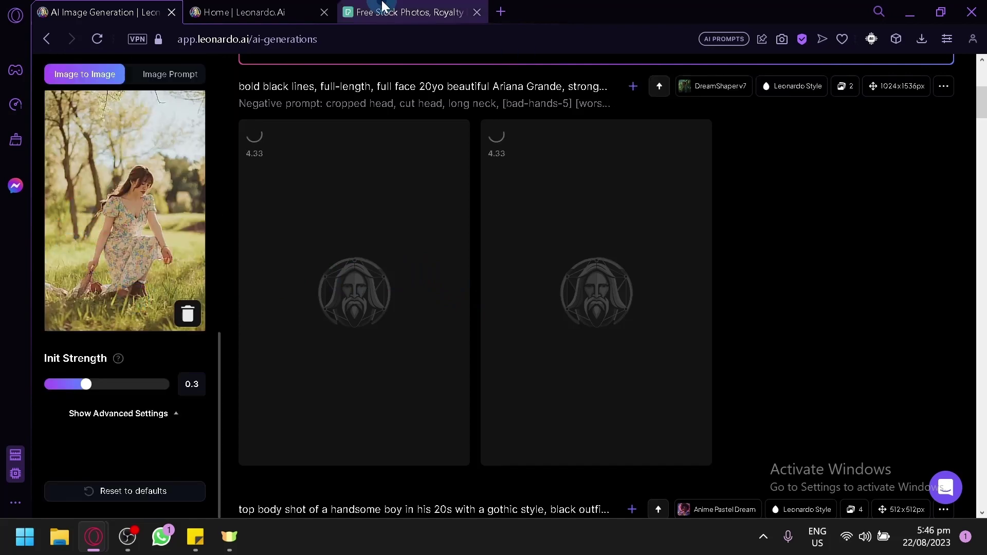
Step: Switch to Pexels, open the photo of the woman kneeling in the floral dress, and examine it up close
{"action": "left_click", "coordinate": [381, 9]}
{"action": "left_click", "coordinate": [847, 263]}
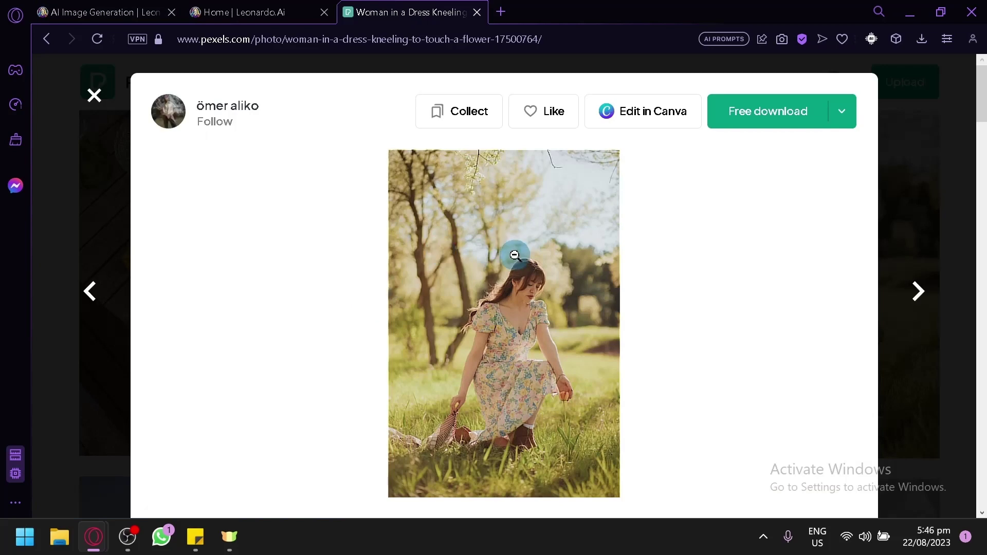
{"action": "left_click", "coordinate": [508, 331]}
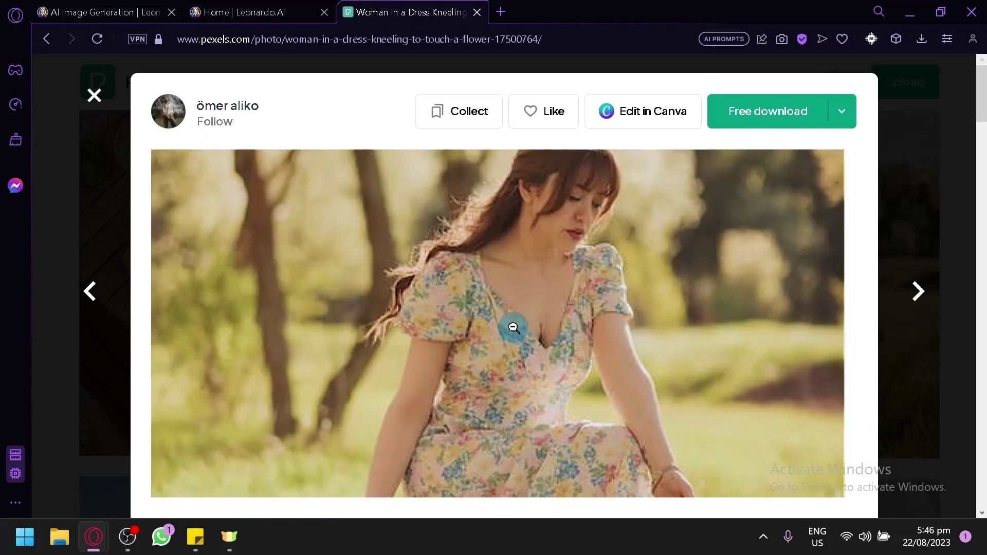
{"action": "scroll", "coordinate": [489, 277], "scroll_direction": "down", "scroll_amount": 2}
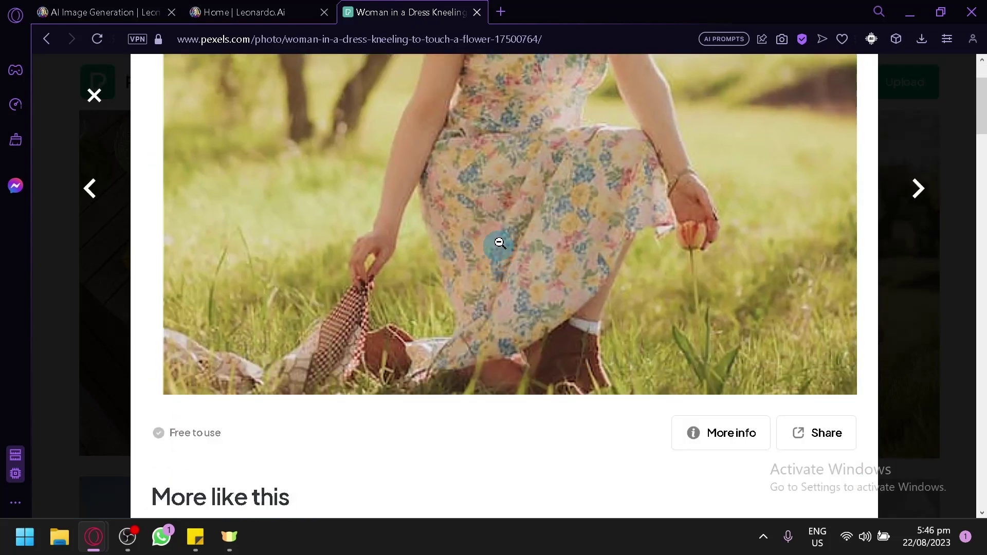
{"action": "scroll", "coordinate": [500, 243], "scroll_direction": "up", "scroll_amount": 2}
{"action": "left_click", "coordinate": [509, 211]}
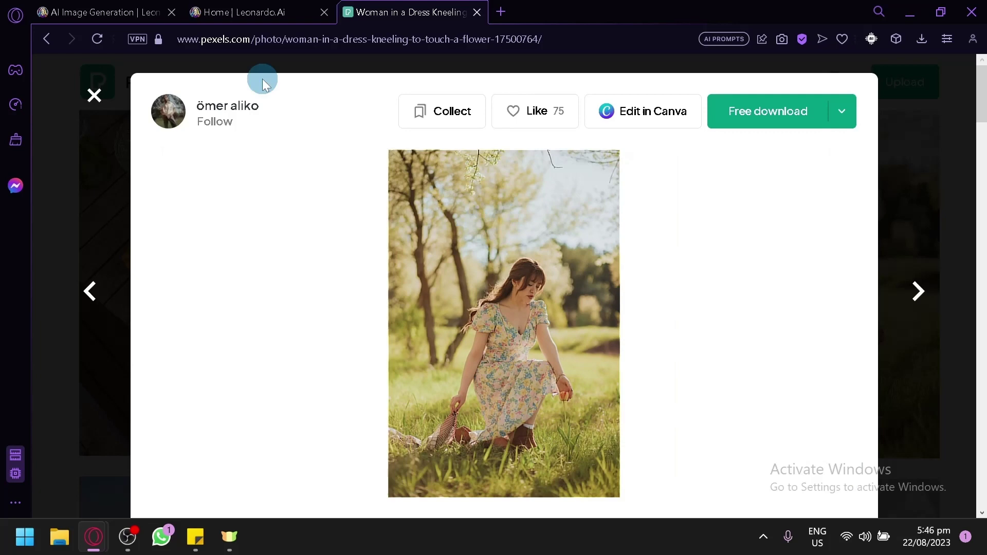
Step: Return to Leonardo.Ai and compare the "Bold black lines" drawing with the newly generated images
{"action": "left_click", "coordinate": [236, 6]}
{"action": "left_click", "coordinate": [16, 16]}
{"action": "left_click", "coordinate": [317, 327]}
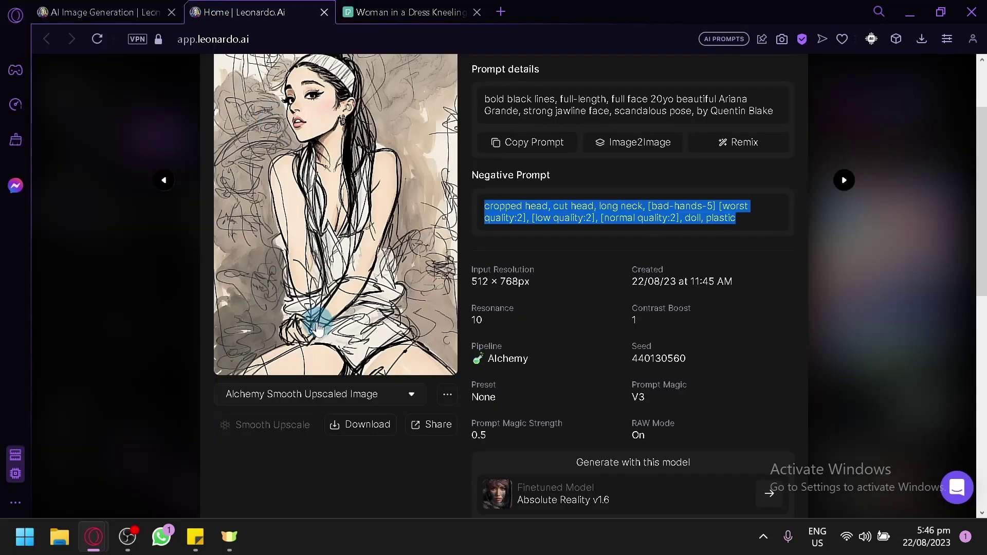
{"action": "scroll", "coordinate": [308, 226], "scroll_direction": "up", "scroll_amount": 2}
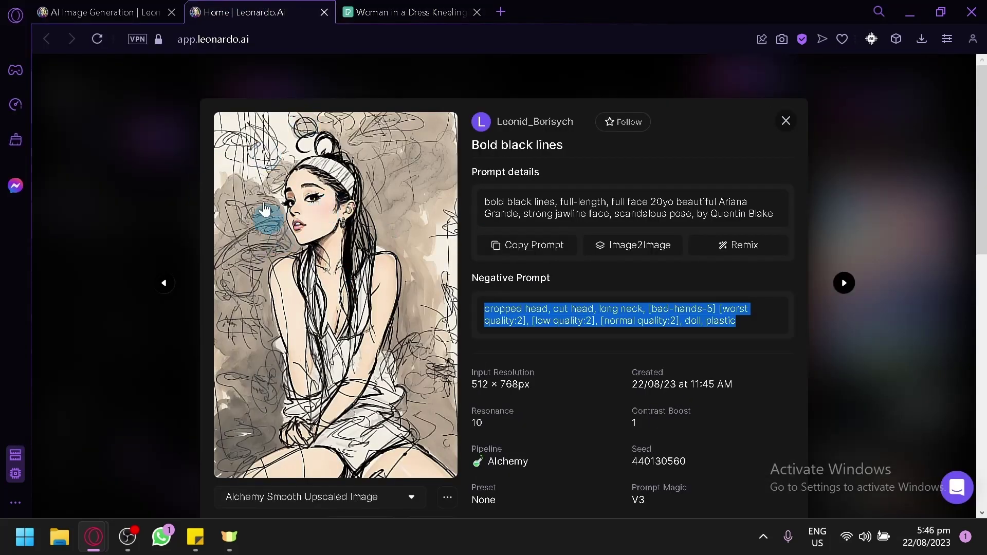
{"action": "left_click", "coordinate": [114, 7]}
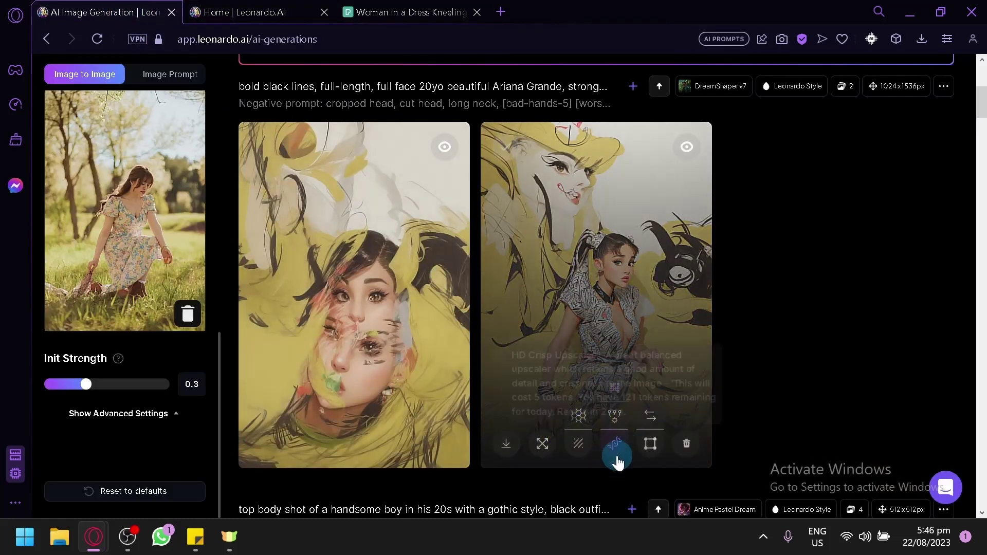
{"action": "scroll", "coordinate": [860, 391], "scroll_direction": "up", "scroll_amount": 6}
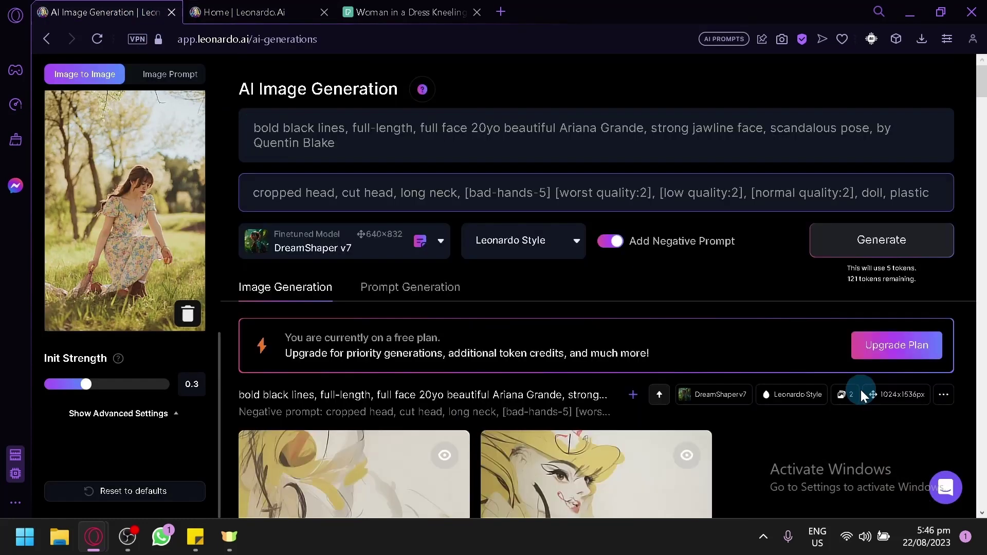
Step: Remove "20yo beautiful Ariana Grande," from the main prompt and generate a new set of images
{"action": "scroll", "coordinate": [861, 390], "scroll_direction": "down", "scroll_amount": 4}
{"action": "scroll", "coordinate": [860, 390], "scroll_direction": "down", "scroll_amount": 4}
{"action": "scroll", "coordinate": [861, 390], "scroll_direction": "up", "scroll_amount": 2}
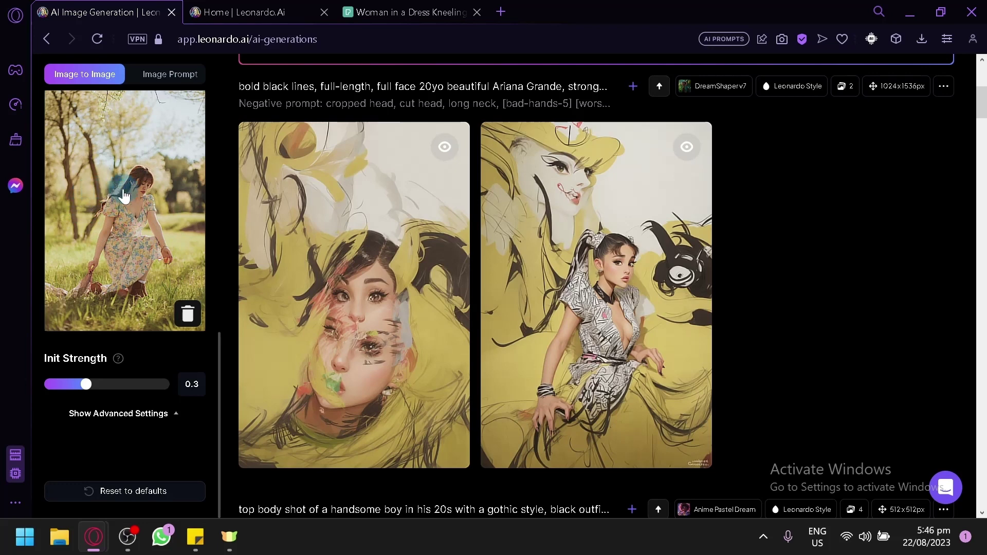
{"action": "mouse_move", "coordinate": [348, 242]}
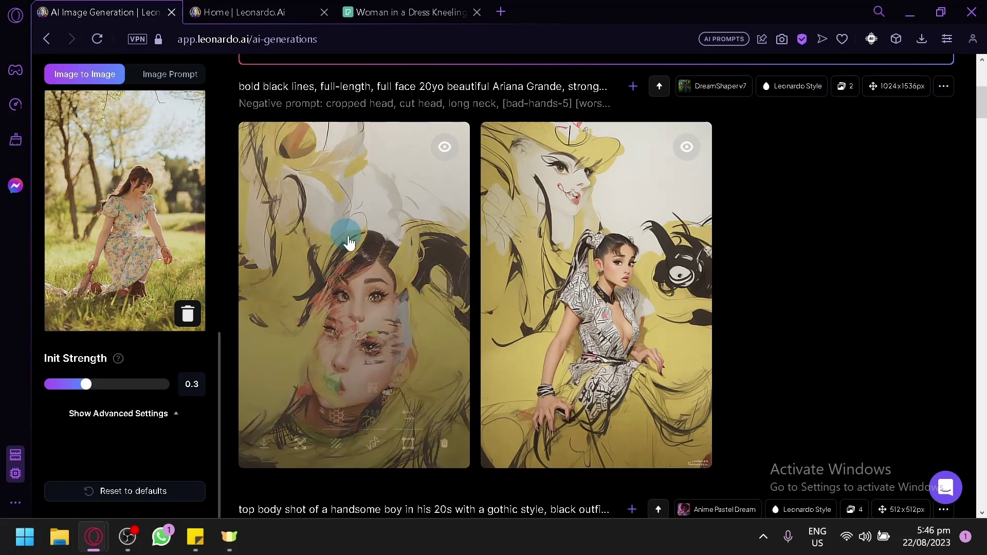
{"action": "scroll", "coordinate": [508, 242], "scroll_direction": "up", "scroll_amount": 5}
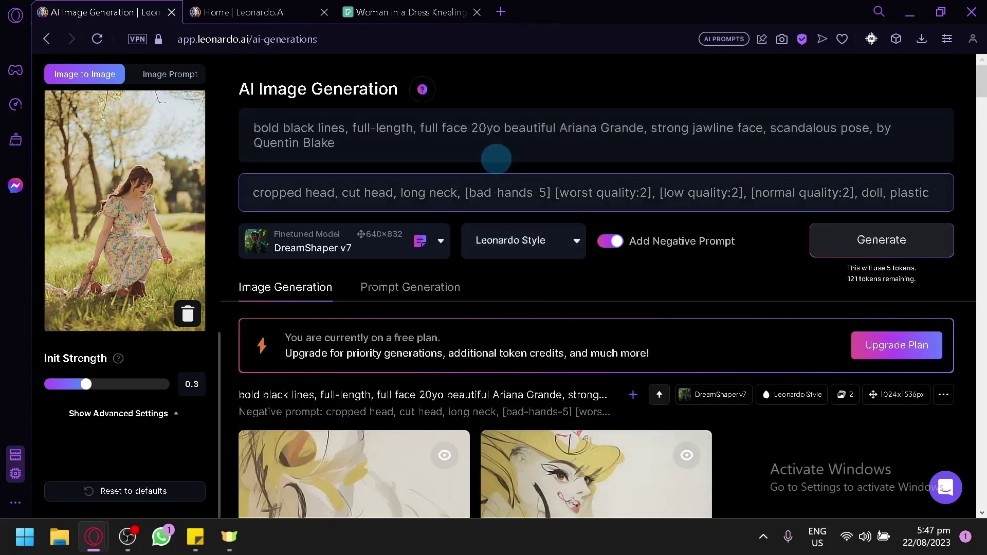
{"action": "left_click_drag", "start_coordinate": [471, 129], "coordinate": [644, 120]}
{"action": "key", "text": "BackSpace"}
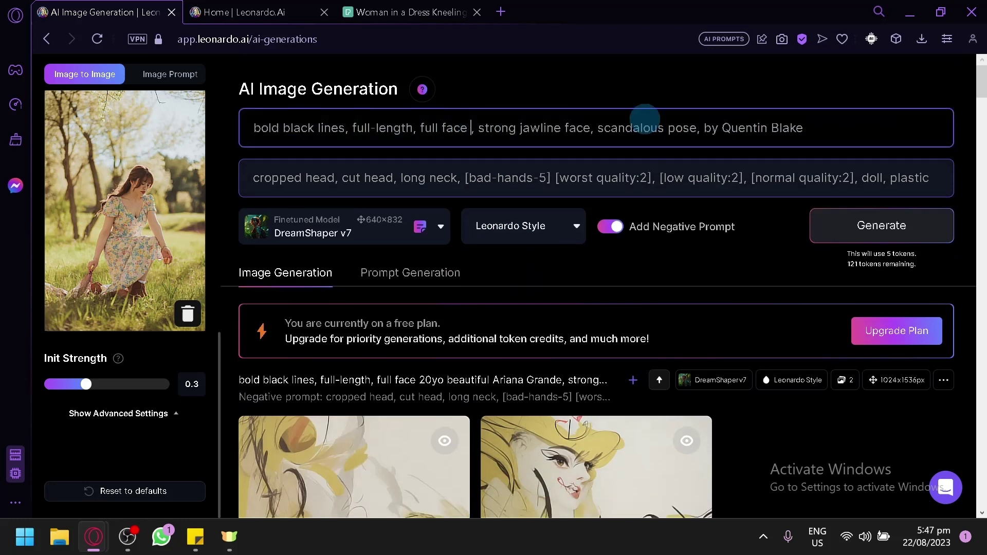
{"action": "key", "text": "Delete"}
{"action": "key", "text": "Delete"}
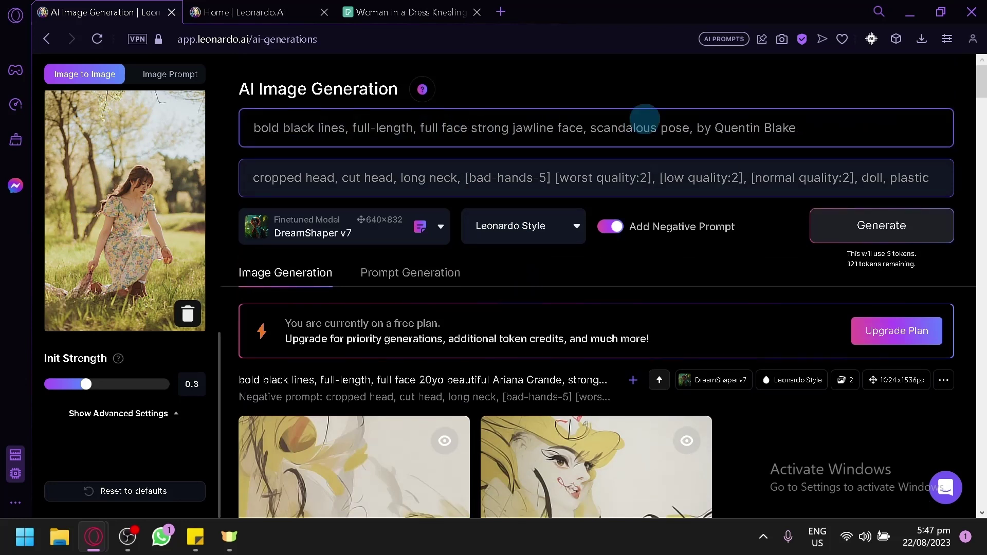
{"action": "left_click", "coordinate": [835, 237]}
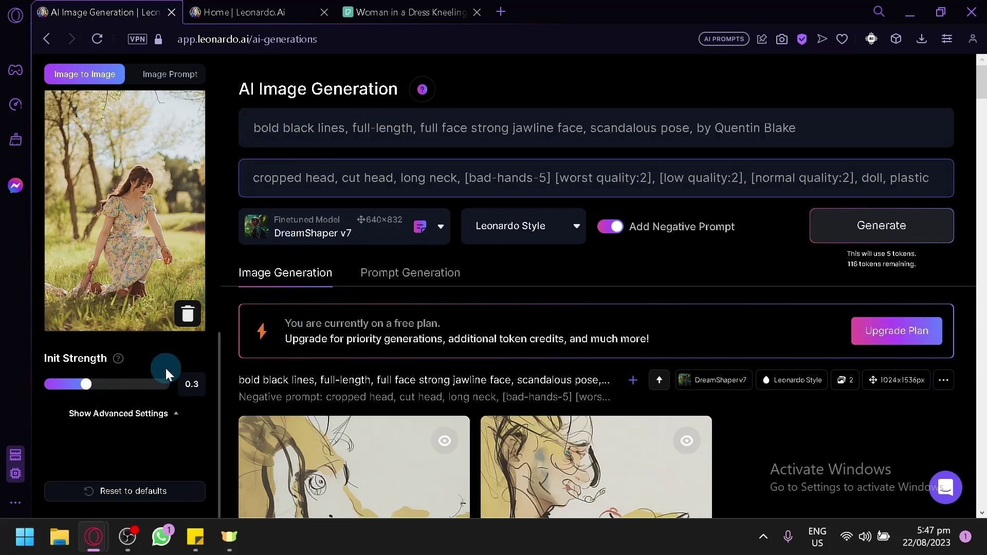
Step: Raise the uploaded photo's Init Strength to 0.74 and generate images again with the same prompts
{"action": "scroll", "coordinate": [385, 335], "scroll_direction": "down", "scroll_amount": 6}
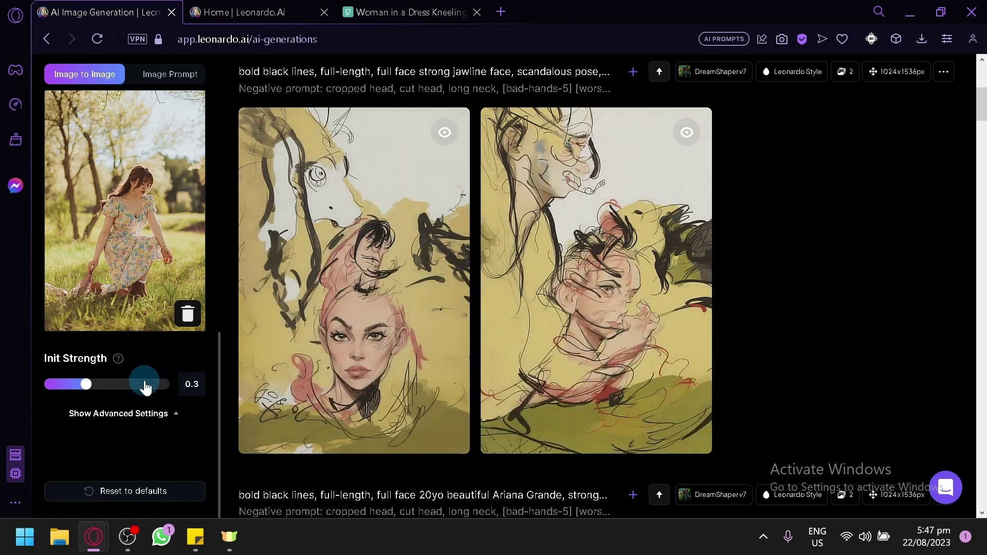
{"action": "left_click", "coordinate": [144, 390]}
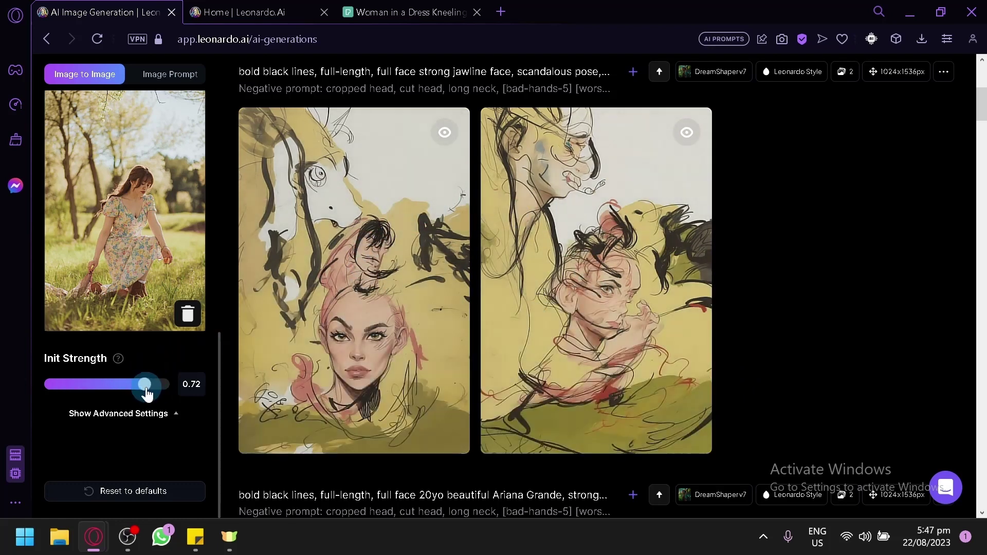
{"action": "left_click_drag", "start_coordinate": [147, 393], "coordinate": [151, 395]}
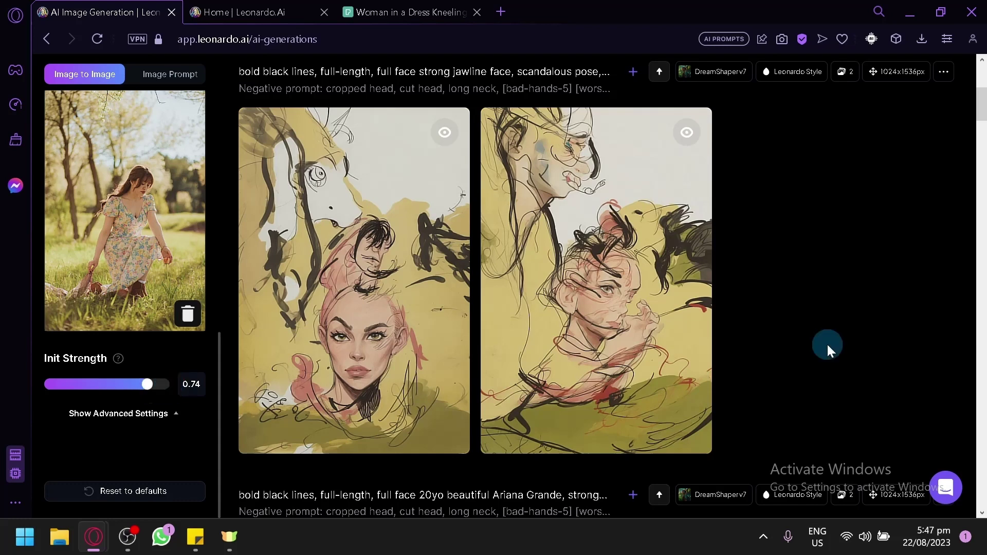
{"action": "scroll", "coordinate": [841, 342], "scroll_direction": "up", "scroll_amount": 4}
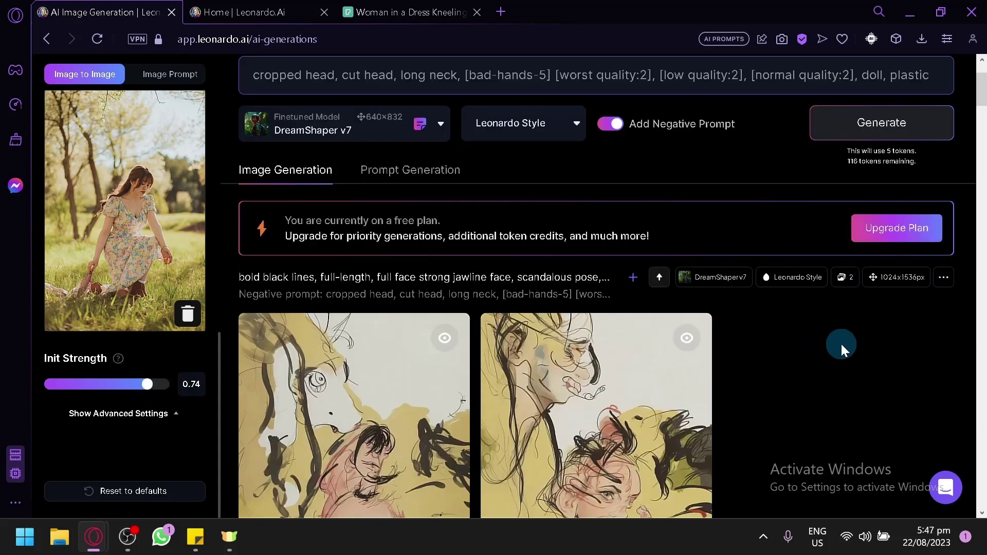
{"action": "left_click", "coordinate": [875, 136]}
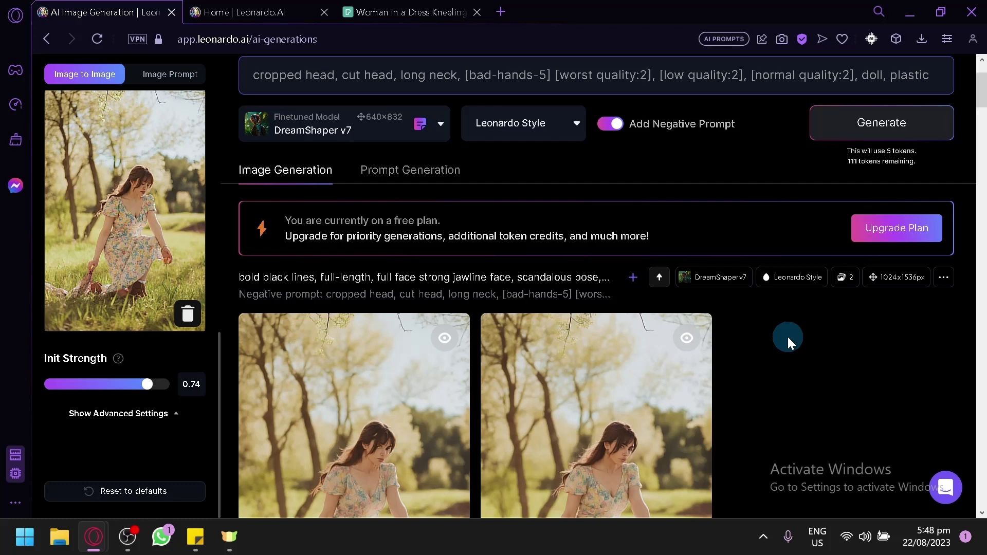
Step: Lower the uploaded photo's Init Strength to 0.6 and generate another set of images
{"action": "scroll", "coordinate": [787, 337], "scroll_direction": "down", "scroll_amount": 4}
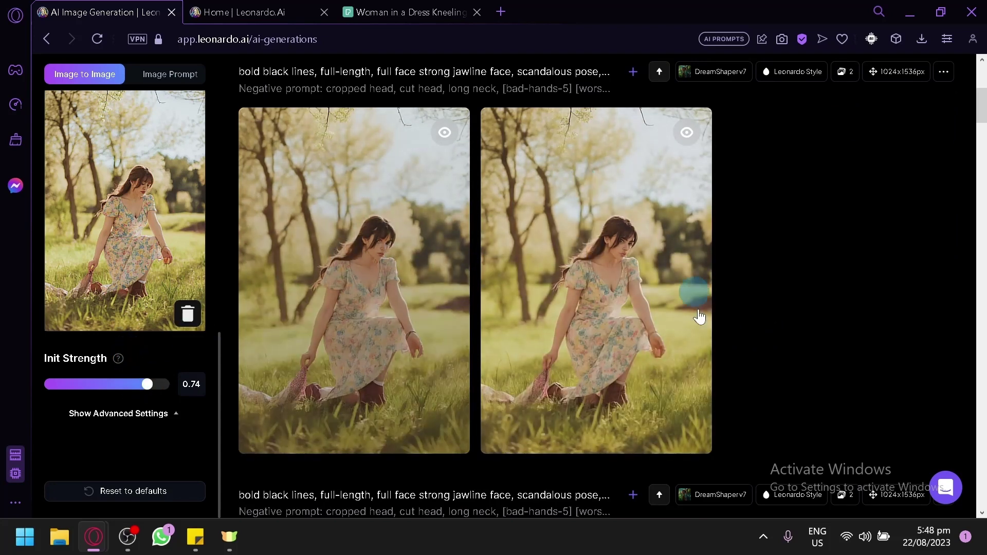
{"action": "left_click_drag", "start_coordinate": [147, 384], "coordinate": [127, 387]}
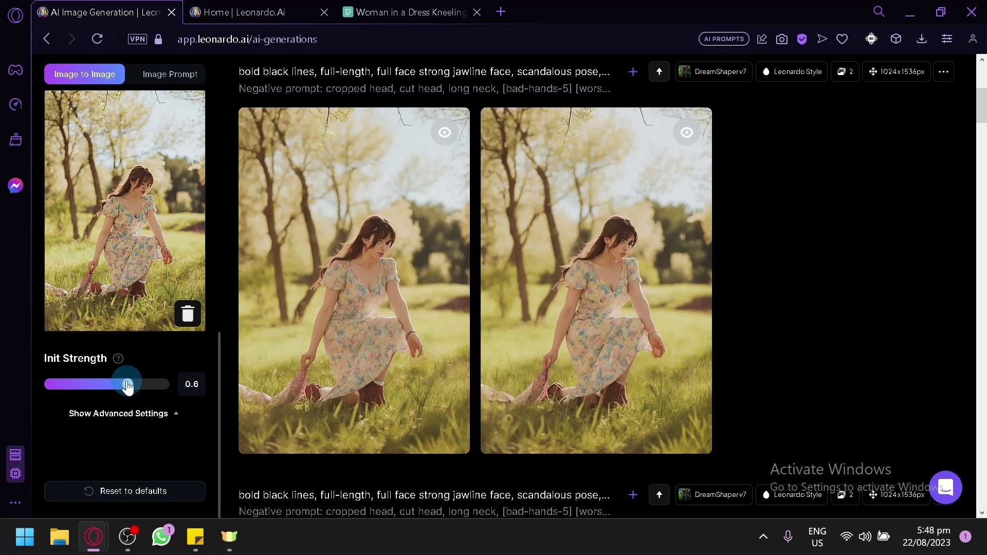
{"action": "scroll", "coordinate": [739, 249], "scroll_direction": "up", "scroll_amount": 5}
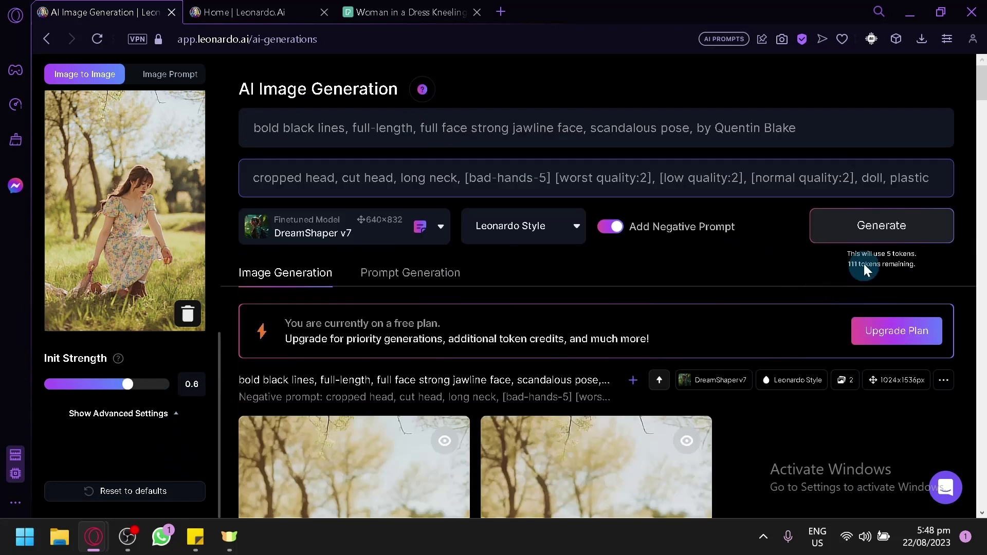
{"action": "left_click", "coordinate": [863, 239]}
Step: Compare the earlier drawing-style generations with the newest images made at 0.6 Init Strength
{"action": "scroll", "coordinate": [800, 275], "scroll_direction": "down", "scroll_amount": 4}
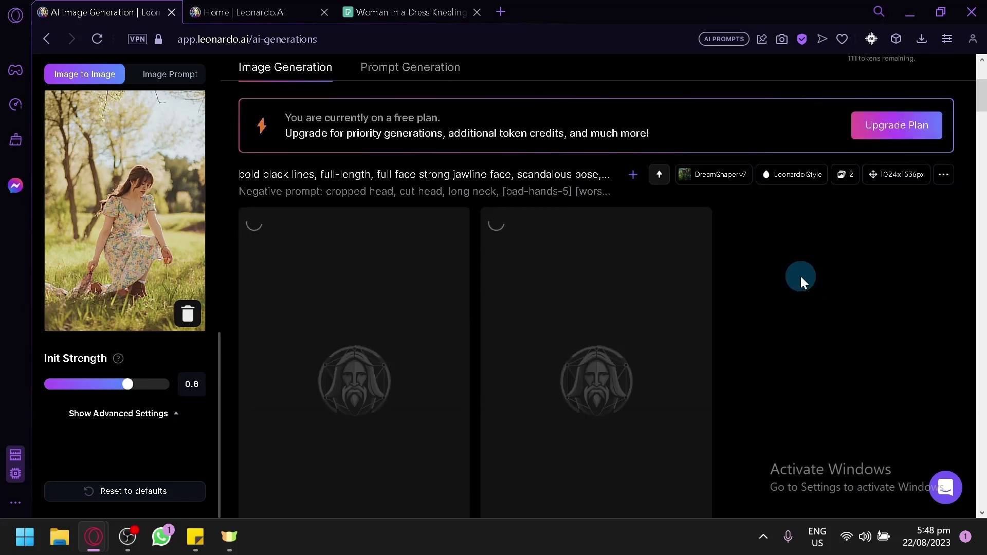
{"action": "scroll", "coordinate": [797, 278], "scroll_direction": "down", "scroll_amount": 9}
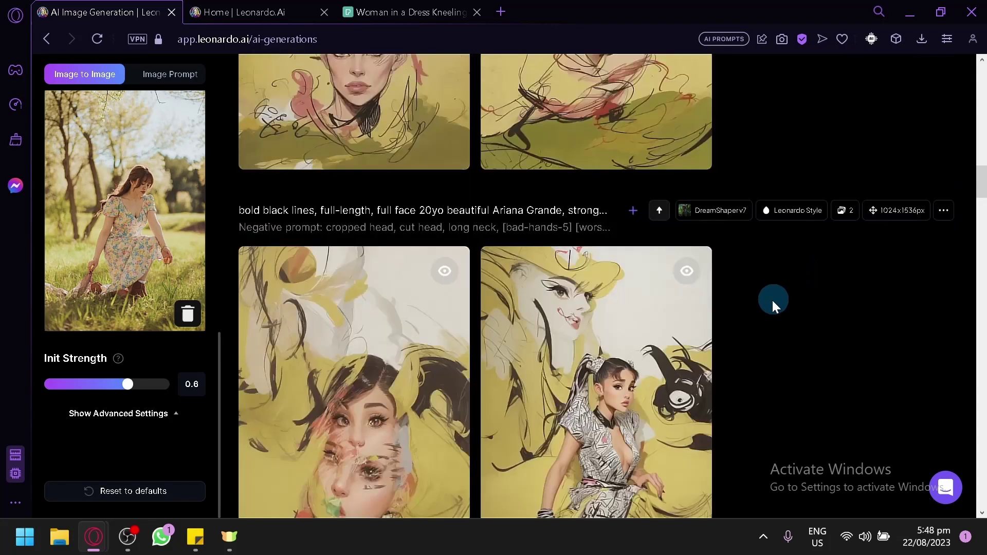
{"action": "scroll", "coordinate": [388, 205], "scroll_direction": "down", "scroll_amount": 15}
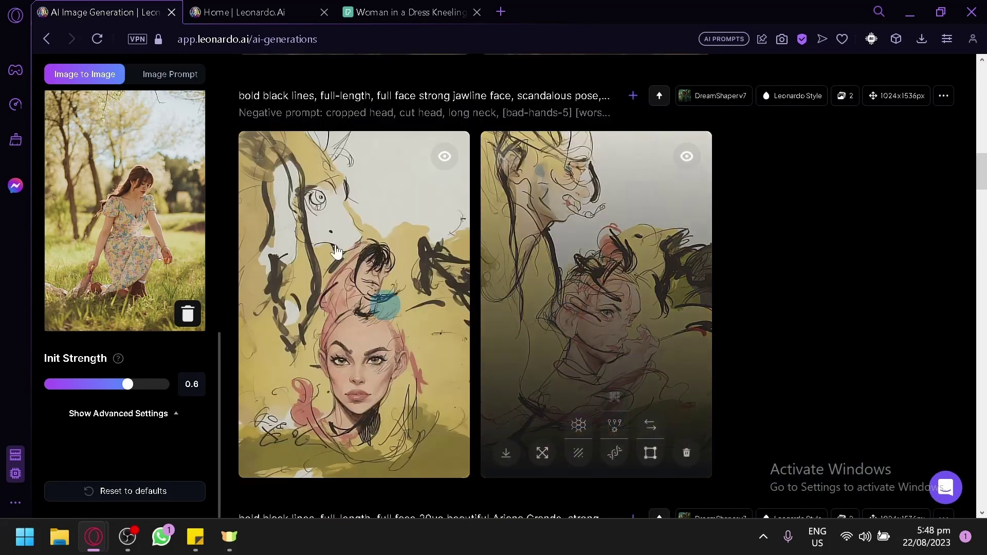
{"action": "scroll", "coordinate": [456, 266], "scroll_direction": "up", "scroll_amount": 8}
{"action": "scroll", "coordinate": [277, 236], "scroll_direction": "up", "scroll_amount": 2}
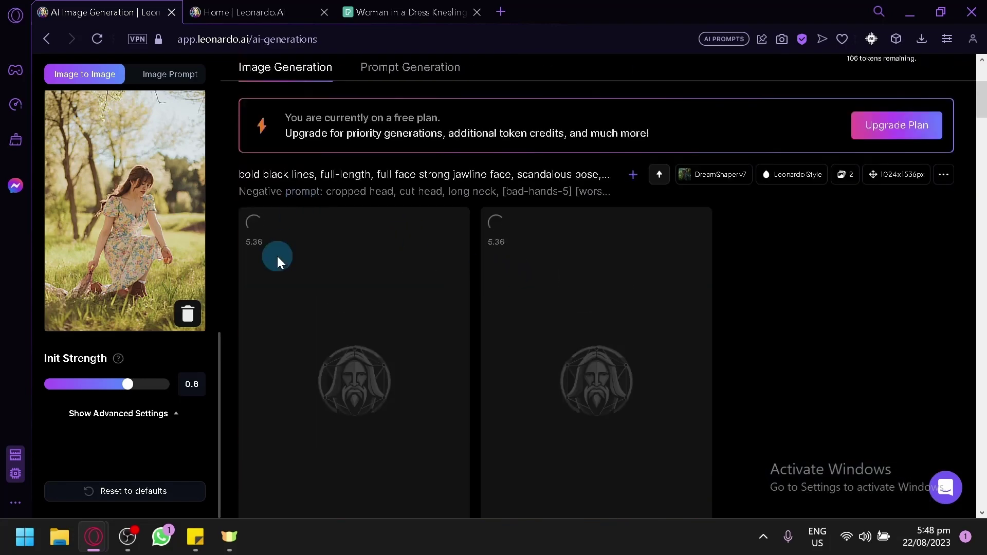
{"action": "scroll", "coordinate": [280, 263], "scroll_direction": "down", "scroll_amount": 8}
{"action": "scroll", "coordinate": [276, 288], "scroll_direction": "up", "scroll_amount": 12}
{"action": "scroll", "coordinate": [276, 298], "scroll_direction": "down", "scroll_amount": 6}
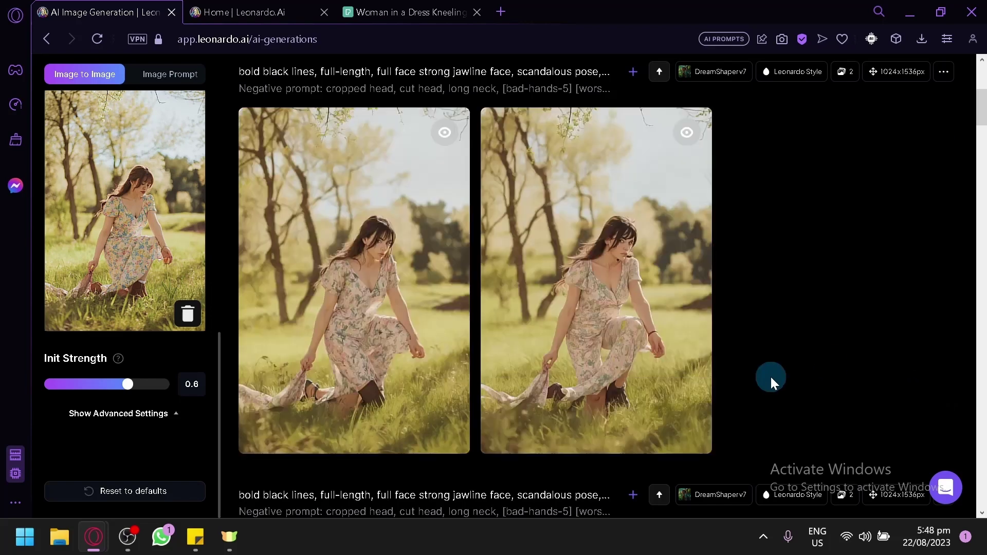
Step: Set the uploaded photo's Init Strength to 0.45
{"action": "left_click_drag", "start_coordinate": [100, 386], "coordinate": [108, 388]}
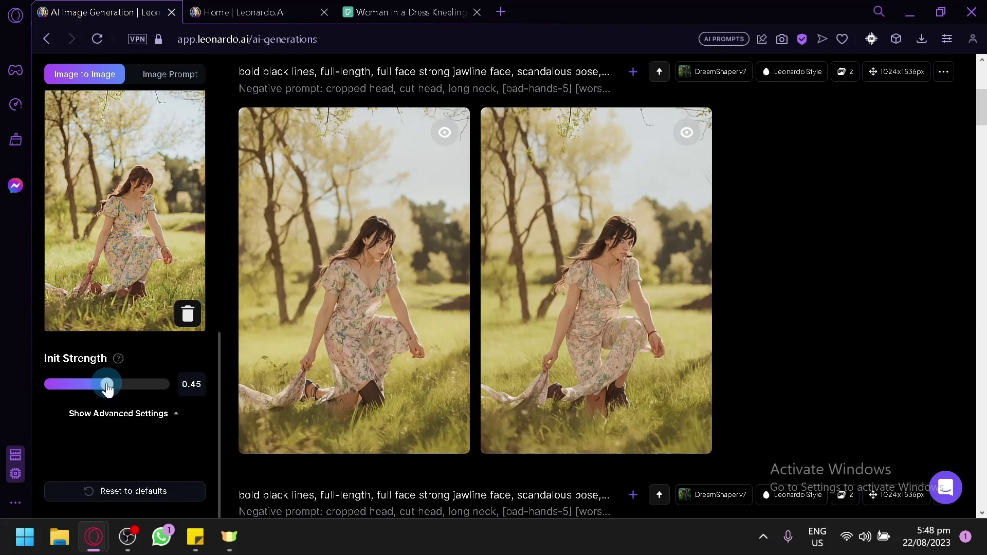
Step: Generate new images from the uploaded photo using the bold-black-lines prompt and the current settings
{"action": "scroll", "coordinate": [696, 337], "scroll_direction": "up", "scroll_amount": 4}
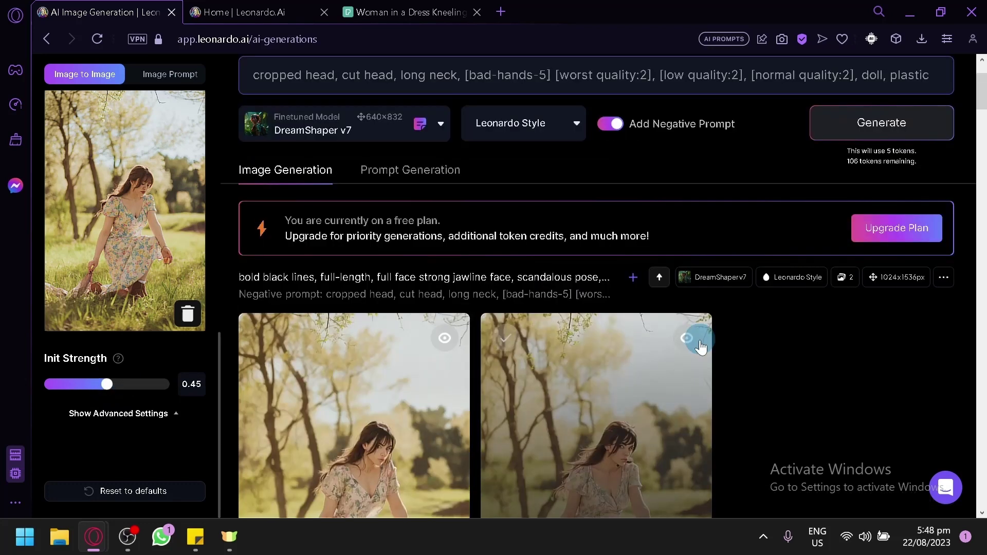
{"action": "left_click", "coordinate": [876, 134]}
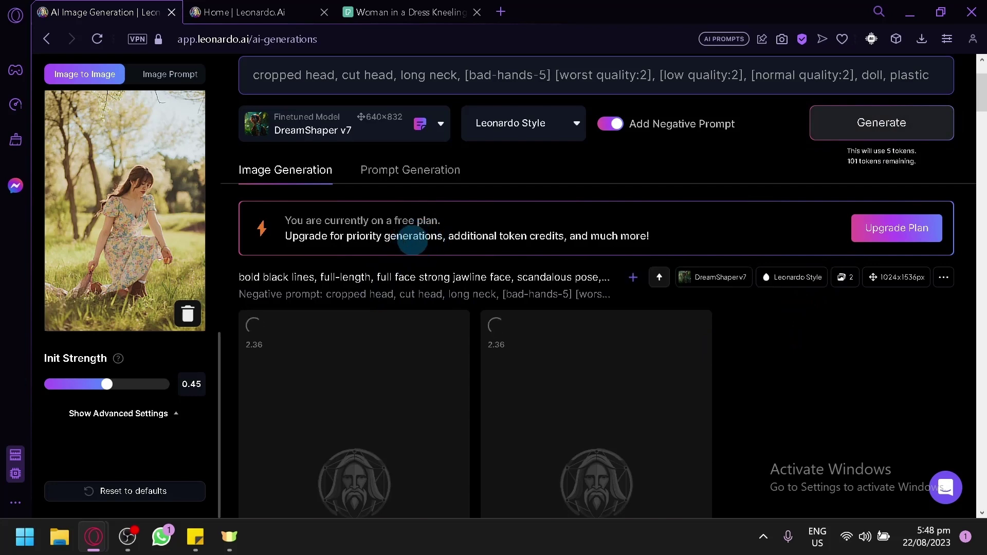
{"action": "scroll", "coordinate": [338, 345], "scroll_direction": "down", "scroll_amount": 2}
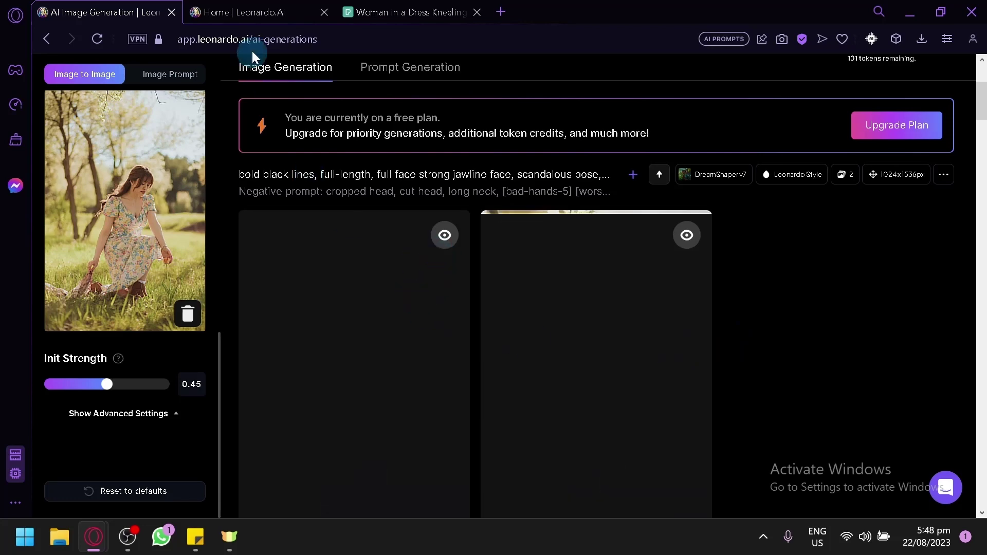
Step: Close the bold-black-lines reference image's details in the home feed and compare its style with the newly generated images
{"action": "left_click", "coordinate": [267, 12]}
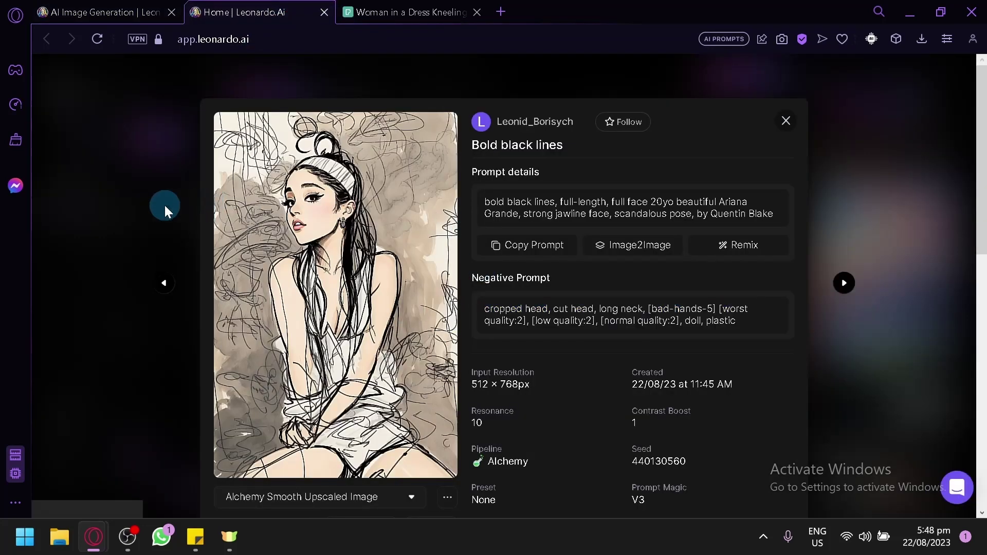
{"action": "left_click", "coordinate": [165, 206]}
{"action": "left_click", "coordinate": [109, 7]}
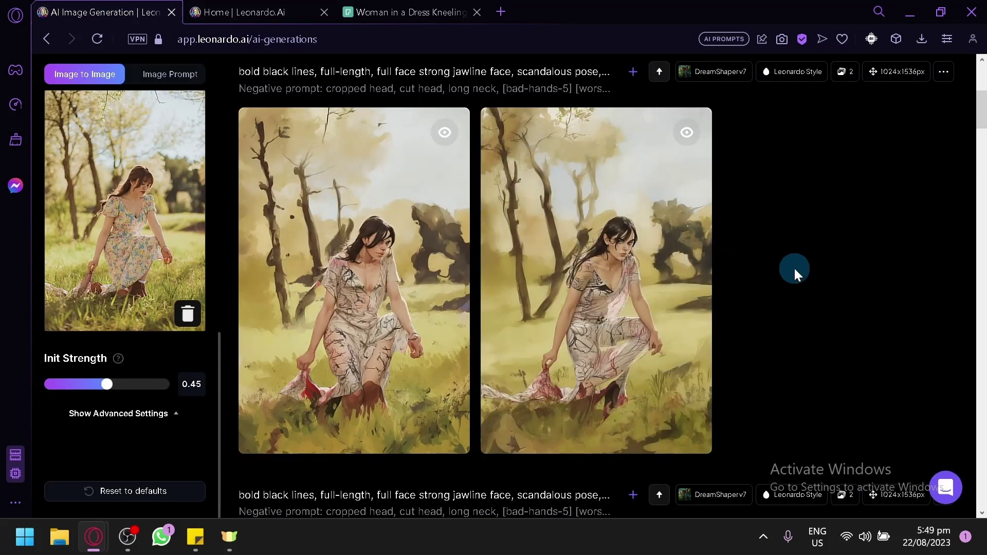
{"action": "left_click", "coordinate": [212, 10]}
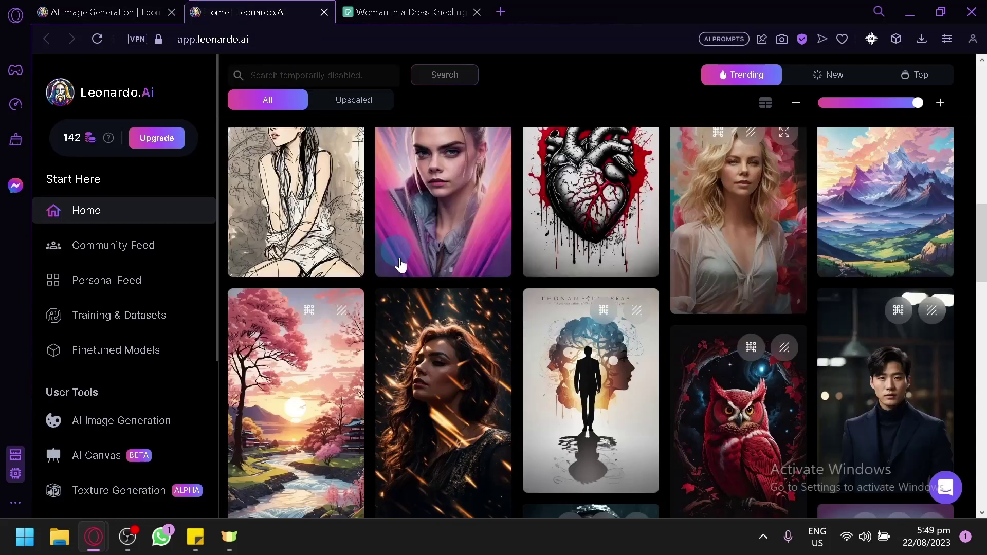
{"action": "left_click", "coordinate": [110, 12]}
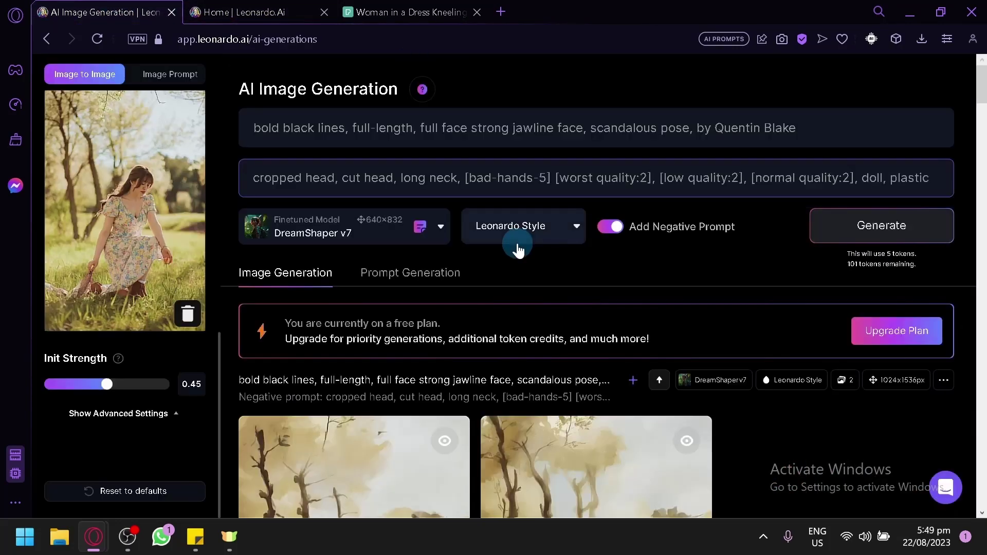
{"action": "scroll", "coordinate": [517, 248], "scroll_direction": "down", "scroll_amount": 8}
{"action": "scroll", "coordinate": [524, 235], "scroll_direction": "down", "scroll_amount": 4}
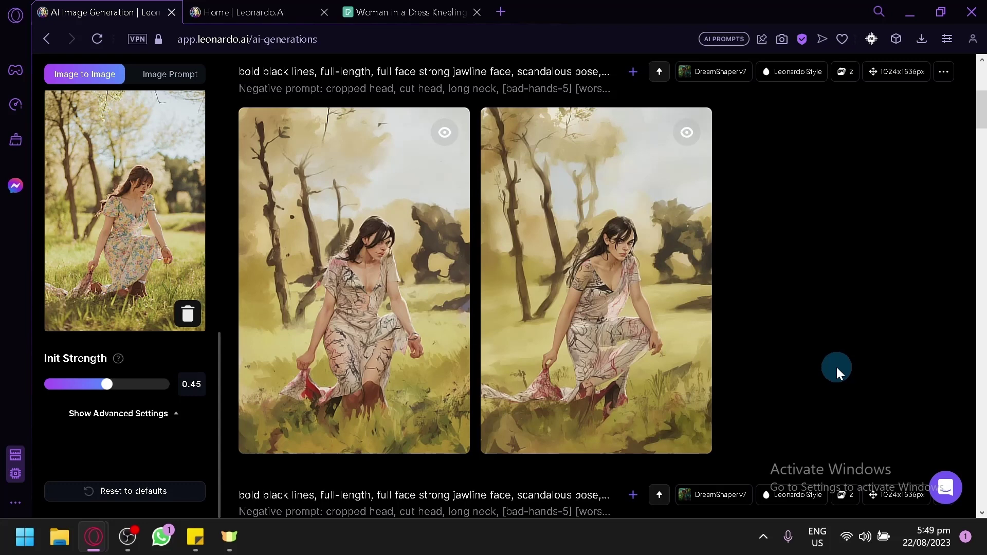
Step: Clear the negative prompt and replace the main prompt with "black dress"
{"action": "scroll", "coordinate": [418, 154], "scroll_direction": "up", "scroll_amount": 6}
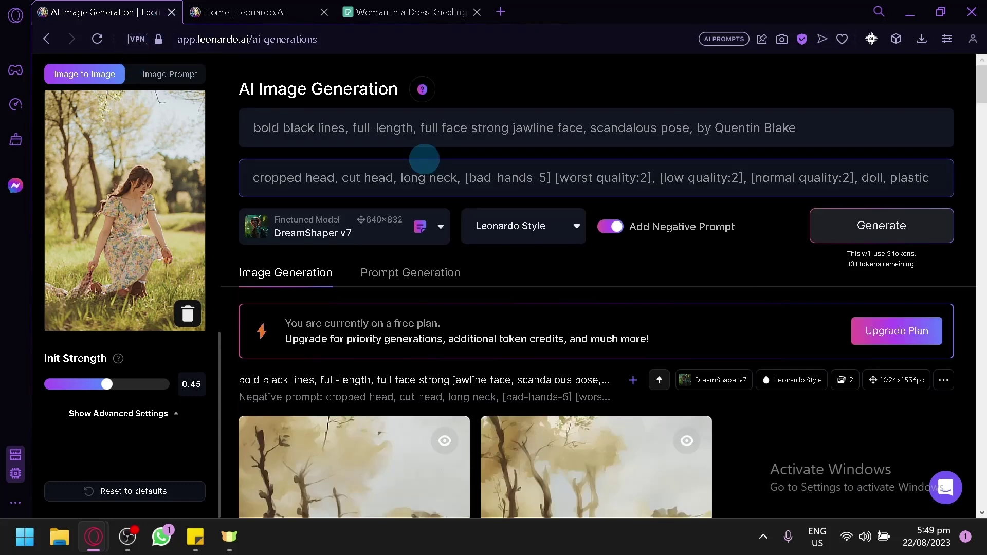
{"action": "triple_click", "coordinate": [598, 167]}
{"action": "key", "text": "BackSpace"}
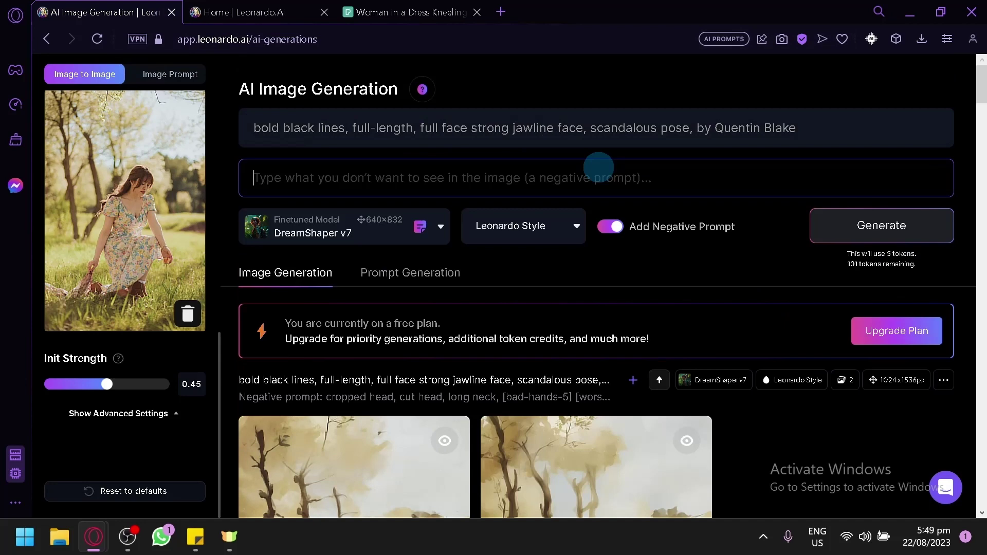
{"action": "left_click", "coordinate": [575, 118]}
{"action": "triple_click", "coordinate": [594, 135]}
{"action": "key", "text": "BackSpace"}
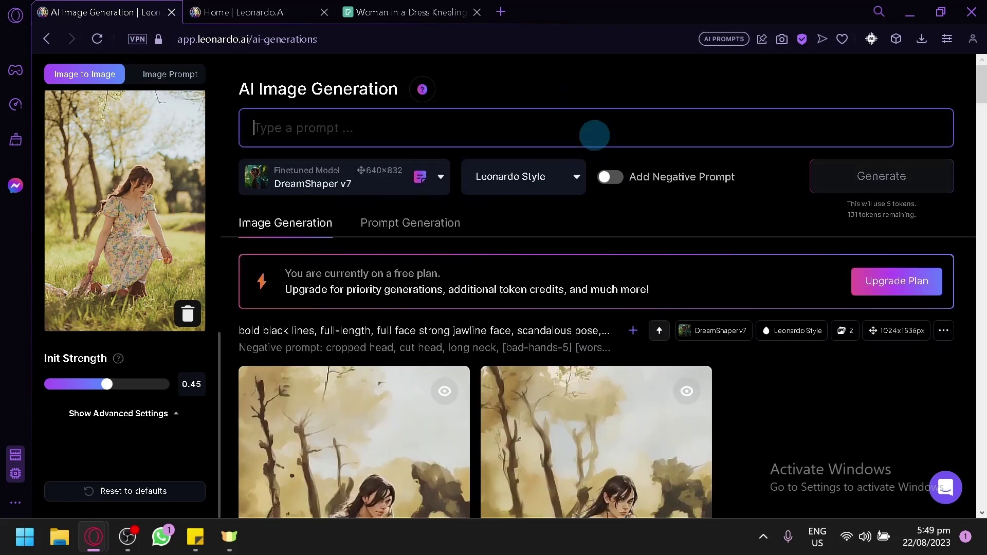
{"action": "type", "text": "black dress"}
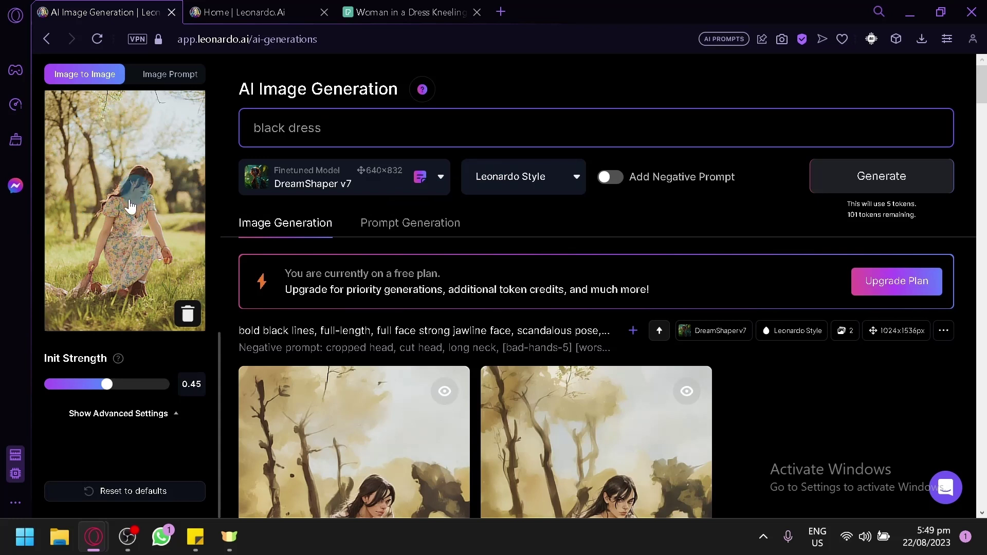
Step: Generate images from the black dress prompt and review them against the source photo
{"action": "left_click", "coordinate": [924, 175]}
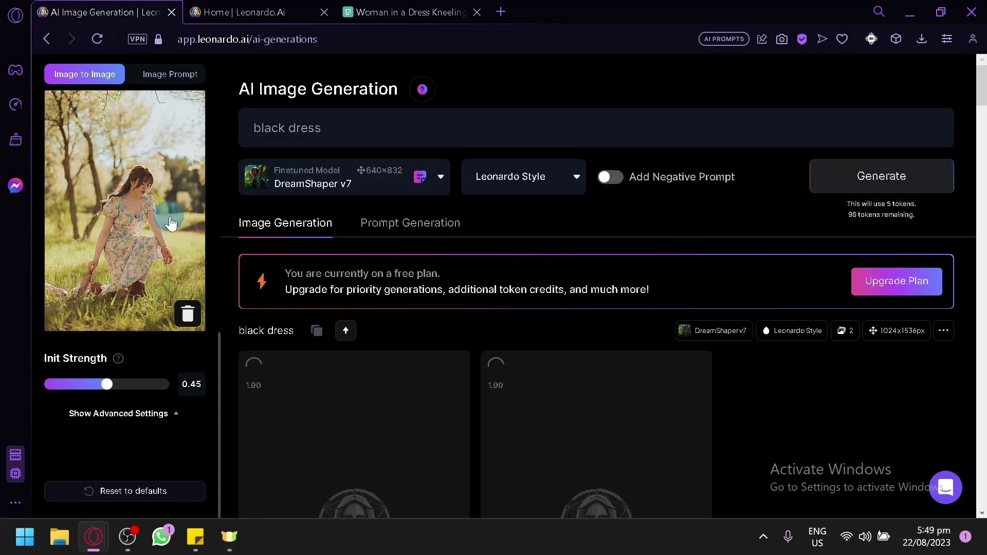
{"action": "scroll", "coordinate": [426, 264], "scroll_direction": "down", "scroll_amount": 2}
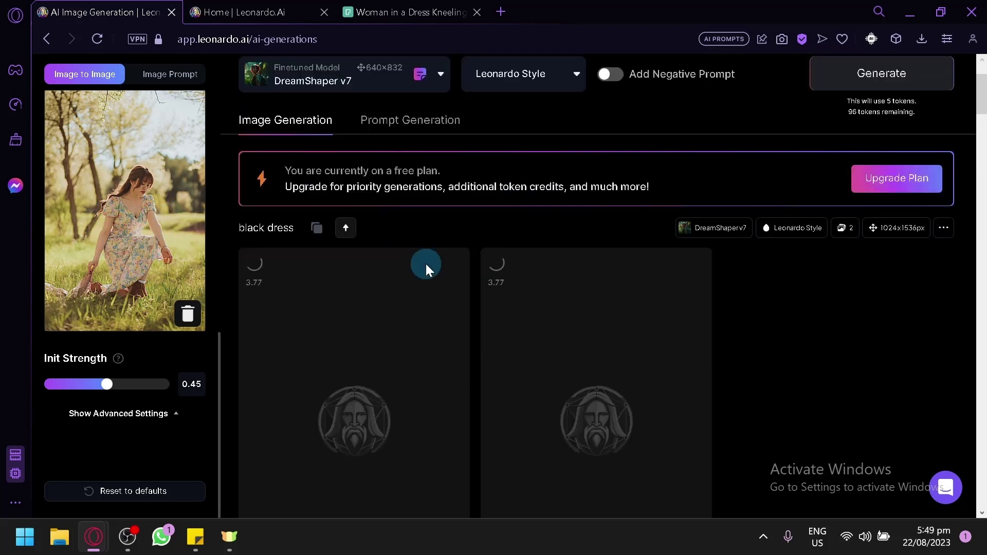
{"action": "scroll", "coordinate": [386, 220], "scroll_direction": "up", "scroll_amount": 2}
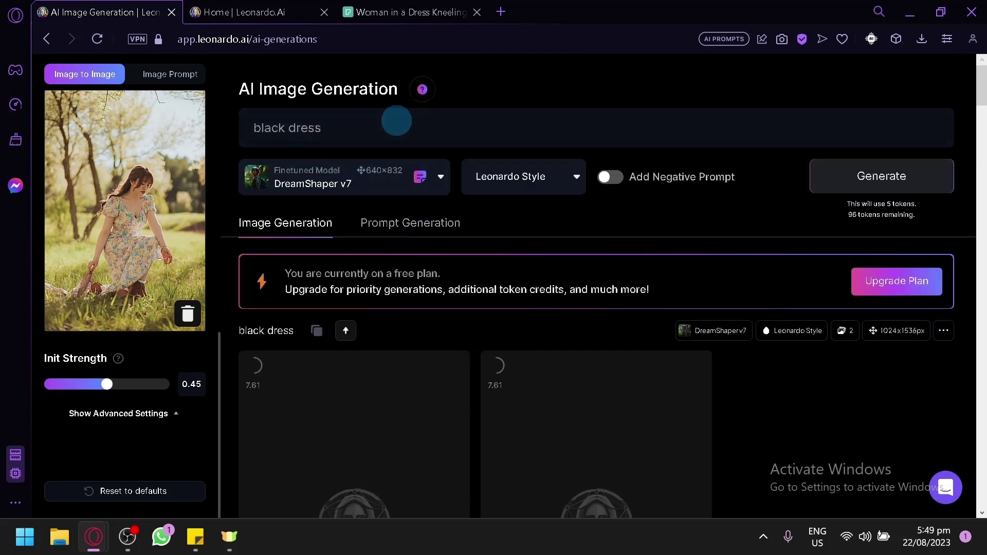
{"action": "scroll", "coordinate": [581, 321], "scroll_direction": "down", "scroll_amount": 4}
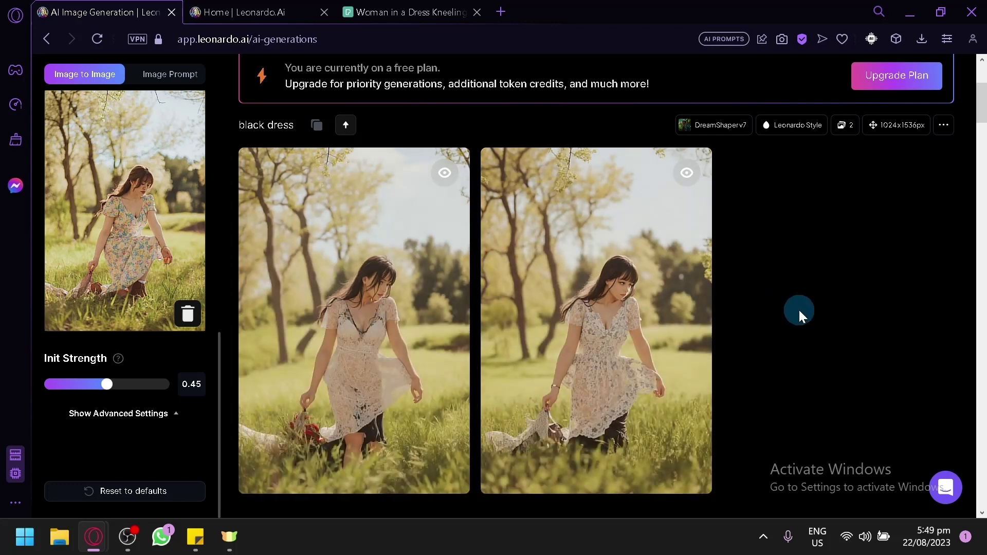
Step: Lower the Init Strength to 0.3, regenerate the black dress images and review the new pair
{"action": "left_click", "coordinate": [87, 389]}
{"action": "scroll", "coordinate": [690, 279], "scroll_direction": "up", "scroll_amount": 4}
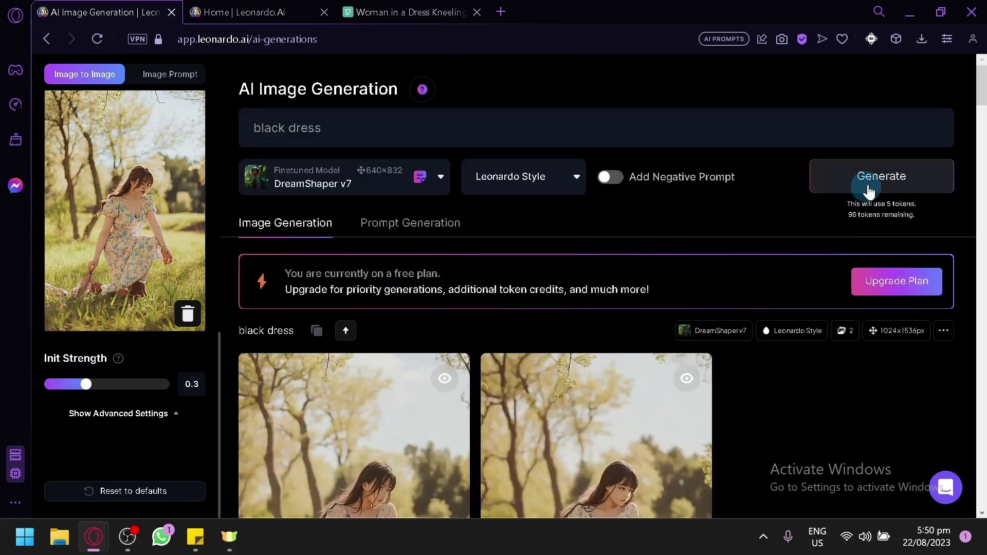
{"action": "left_click", "coordinate": [879, 177]}
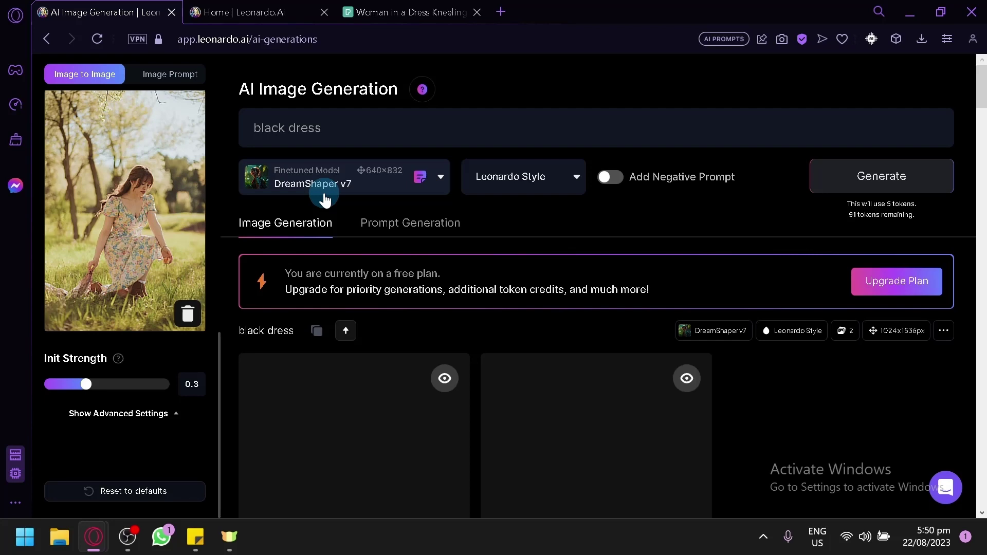
{"action": "scroll", "coordinate": [447, 309], "scroll_direction": "down", "scroll_amount": 4}
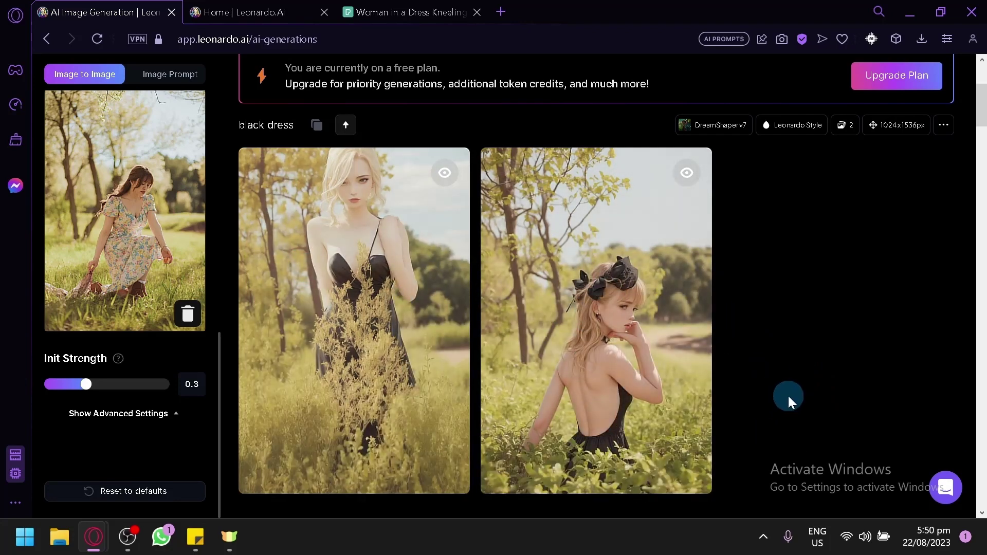
{"action": "scroll", "coordinate": [324, 185], "scroll_direction": "up", "scroll_amount": 4}
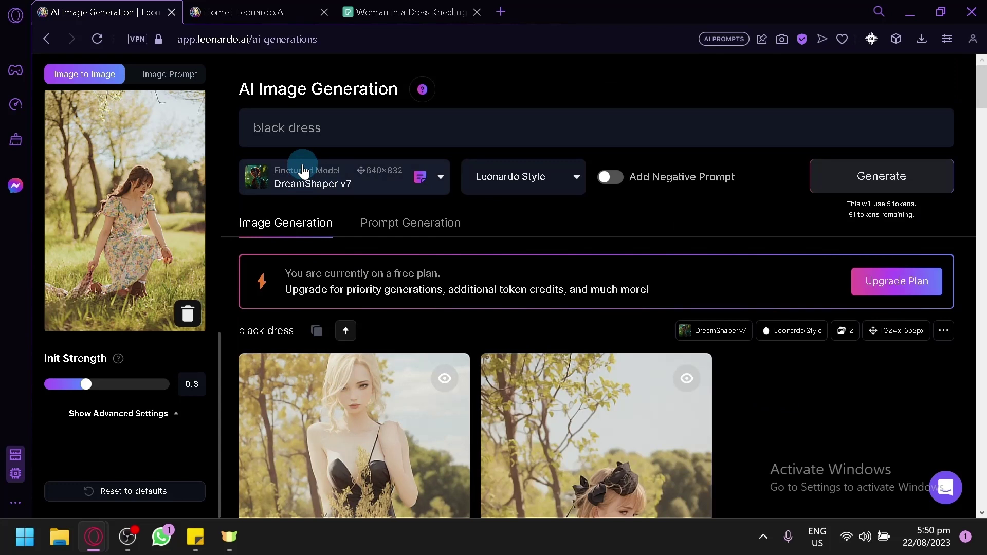
Step: Open the AI Canvas editor from the Leonardo.Ai home page and close the AI Image Generation page
{"action": "left_click", "coordinate": [287, 13]}
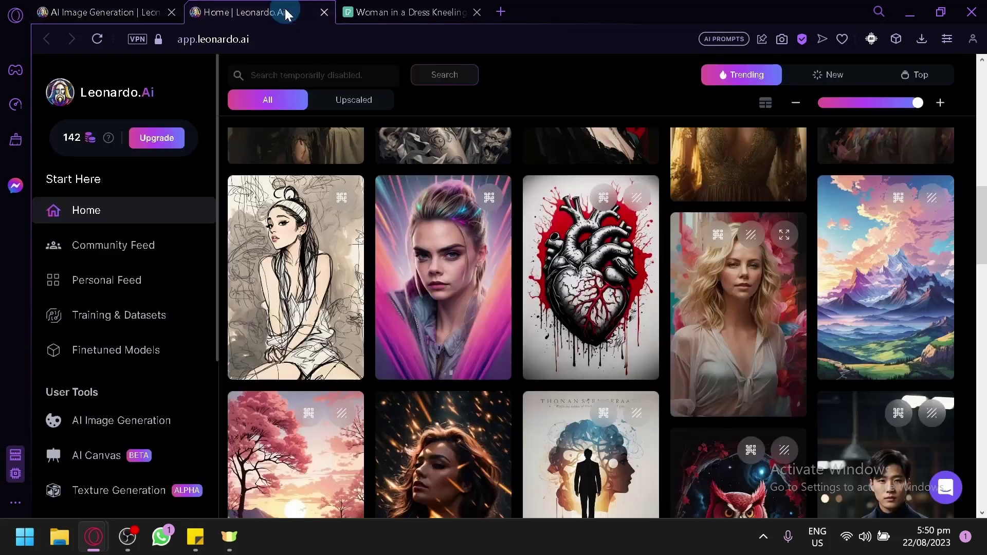
{"action": "left_click", "coordinate": [105, 463]}
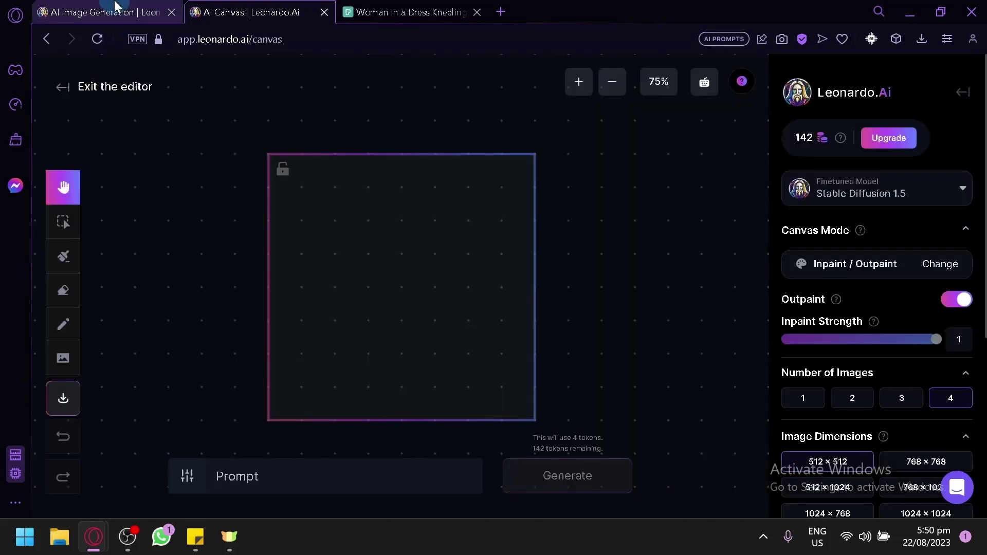
{"action": "left_click", "coordinate": [170, 15]}
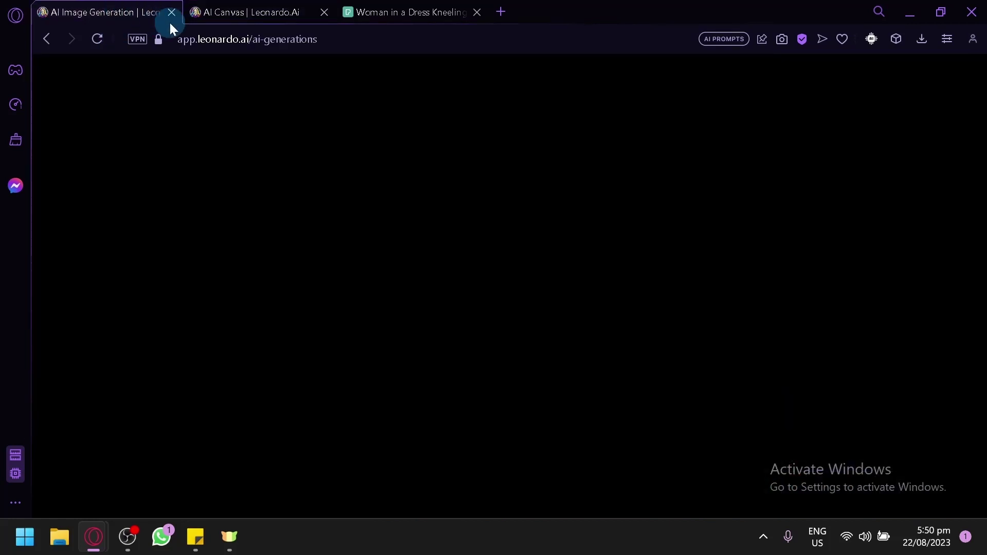
{"action": "left_click", "coordinate": [172, 13]}
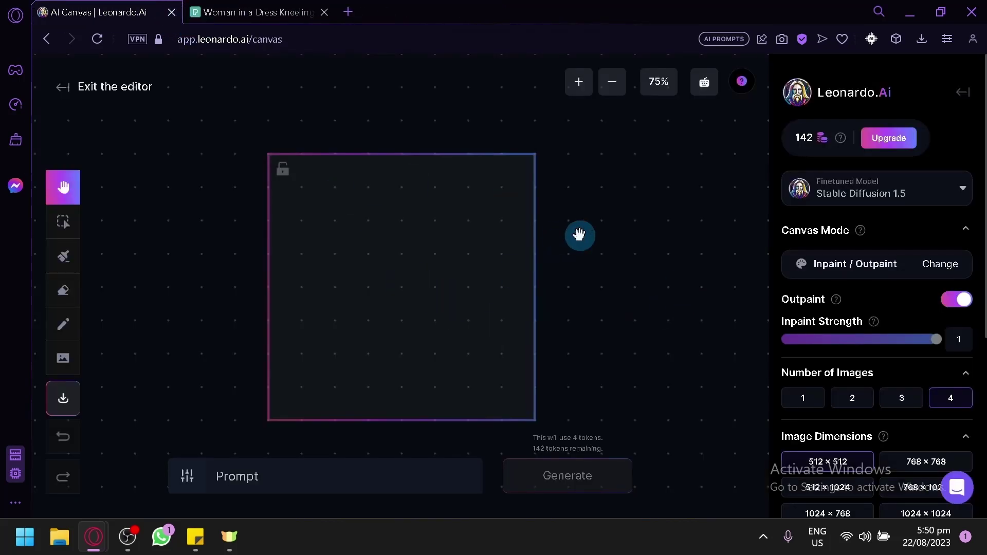
Step: Zoom out the empty canvas and move around it with the Pan tool
{"action": "scroll", "coordinate": [584, 234], "scroll_direction": "down", "scroll_amount": 3}
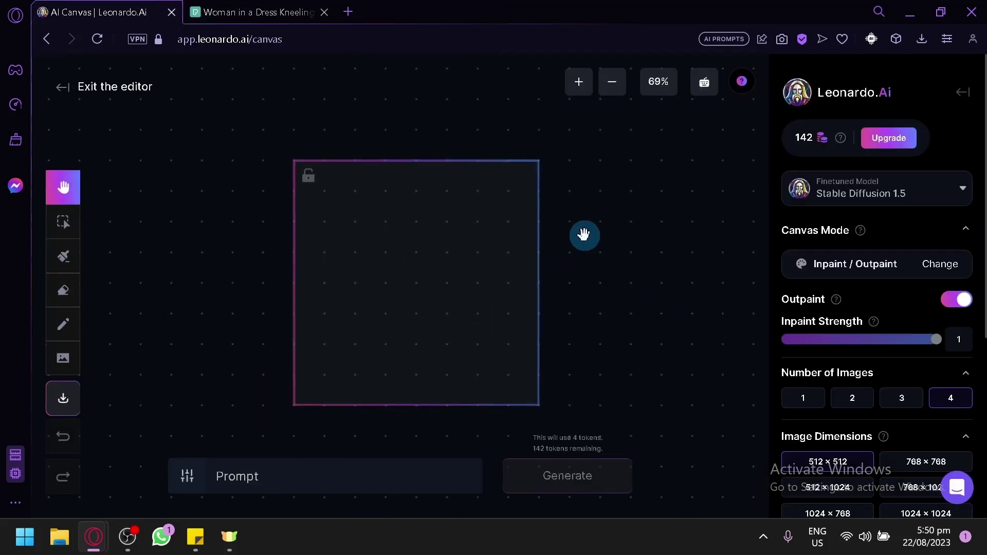
{"action": "scroll", "coordinate": [584, 234], "scroll_direction": "down", "scroll_amount": 1}
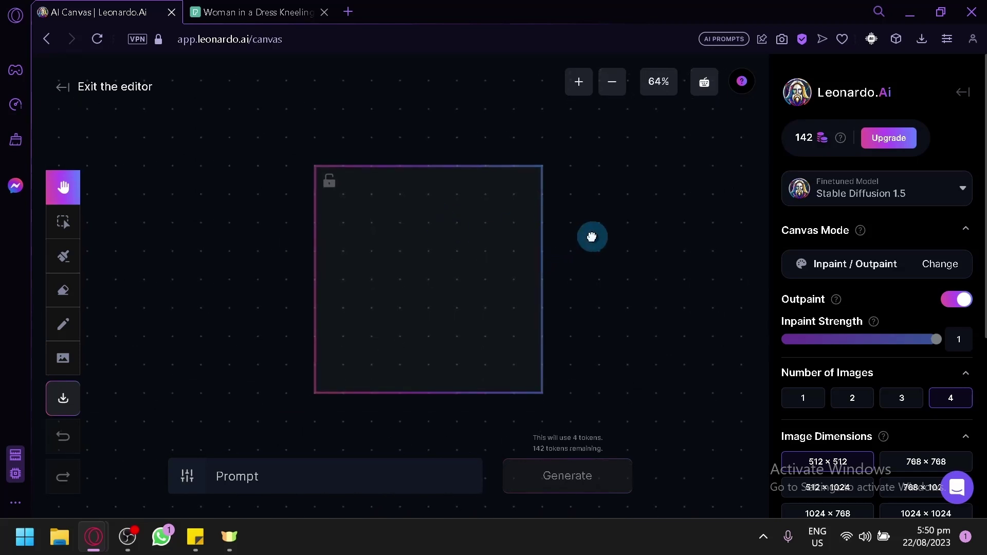
{"action": "left_click_drag", "start_coordinate": [591, 236], "coordinate": [604, 218]}
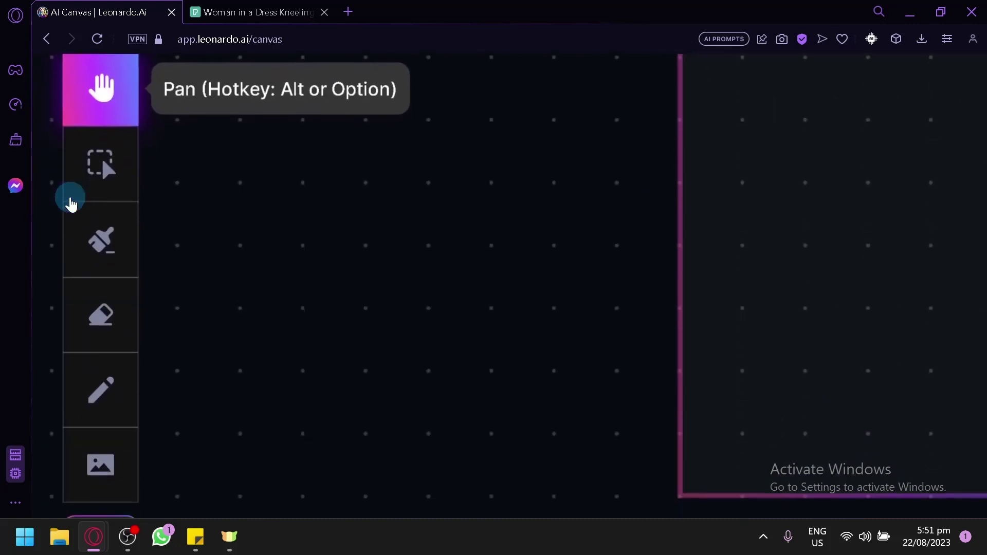
{"action": "scroll", "coordinate": [72, 205], "scroll_direction": "up", "scroll_amount": 1}
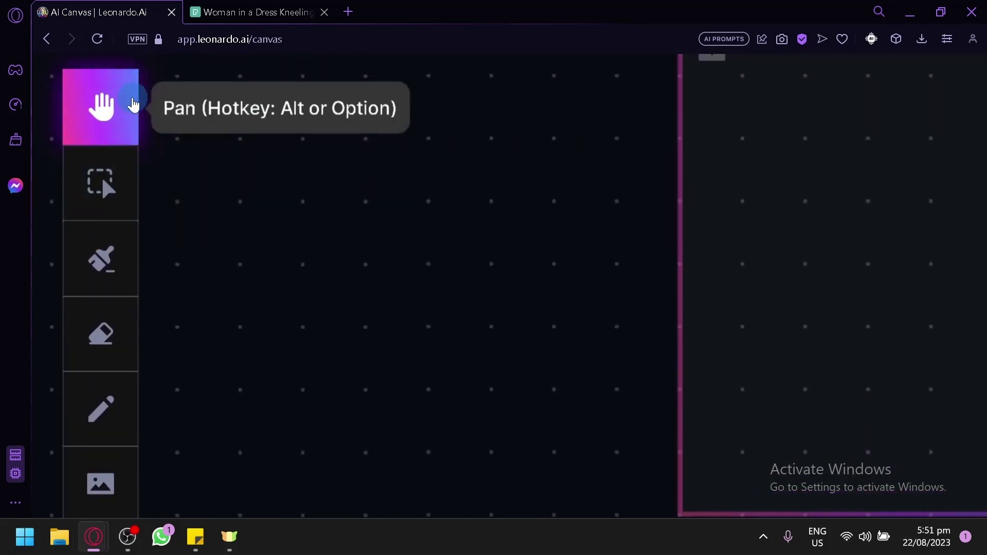
{"action": "left_click_drag", "start_coordinate": [431, 211], "coordinate": [432, 240]}
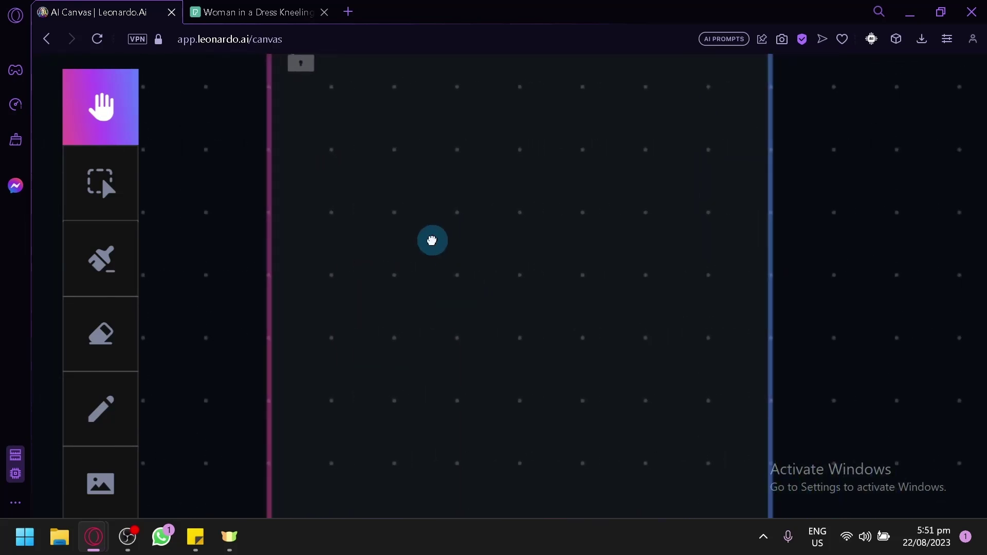
Step: Zoom the canvas out to 47% and use the Select tool to move the generation frame toward the canvas centre
{"action": "left_click", "coordinate": [99, 175]}
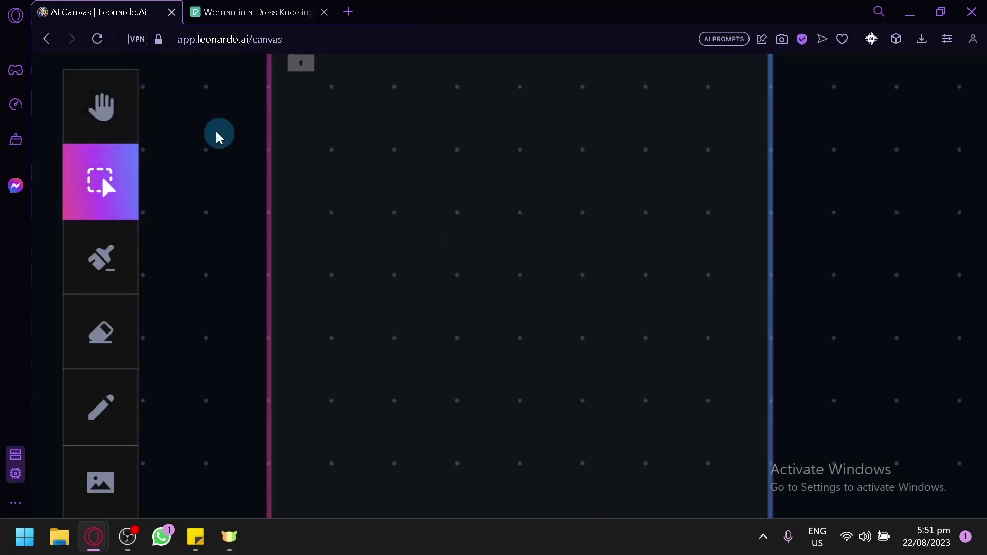
{"action": "scroll", "coordinate": [198, 130], "scroll_direction": "down", "scroll_amount": 2}
{"action": "scroll", "coordinate": [198, 129], "scroll_direction": "down", "scroll_amount": 3}
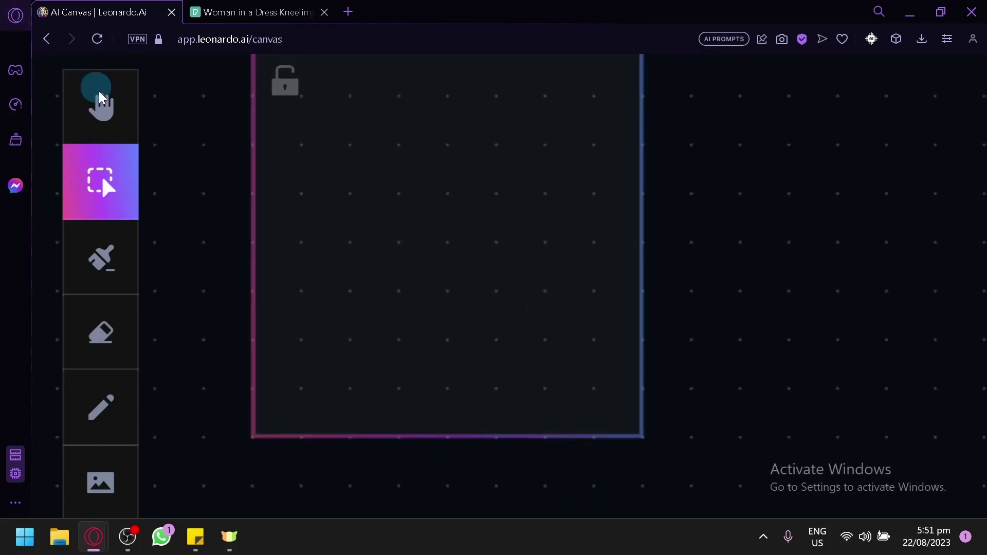
{"action": "left_click", "coordinate": [119, 128]}
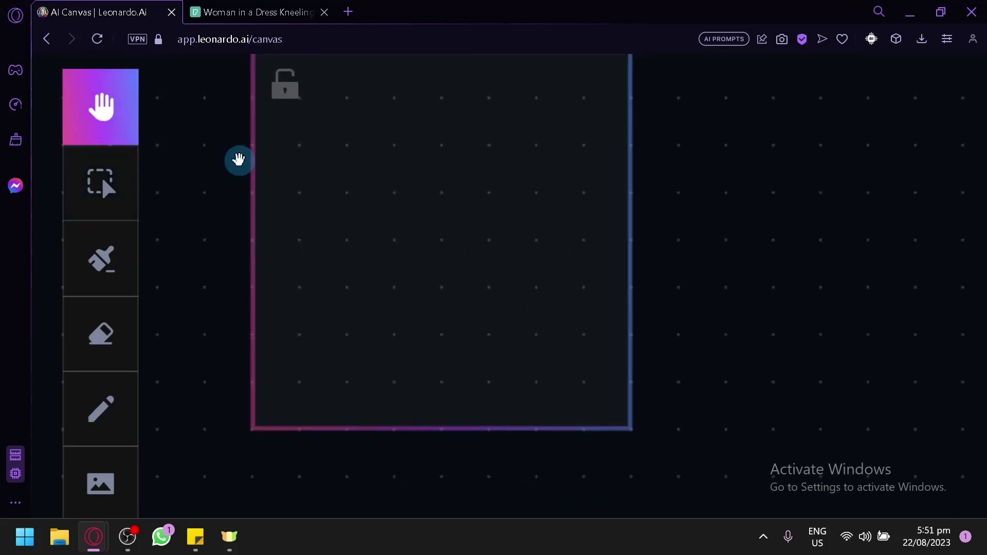
{"action": "key", "text": "ctrl+0"}
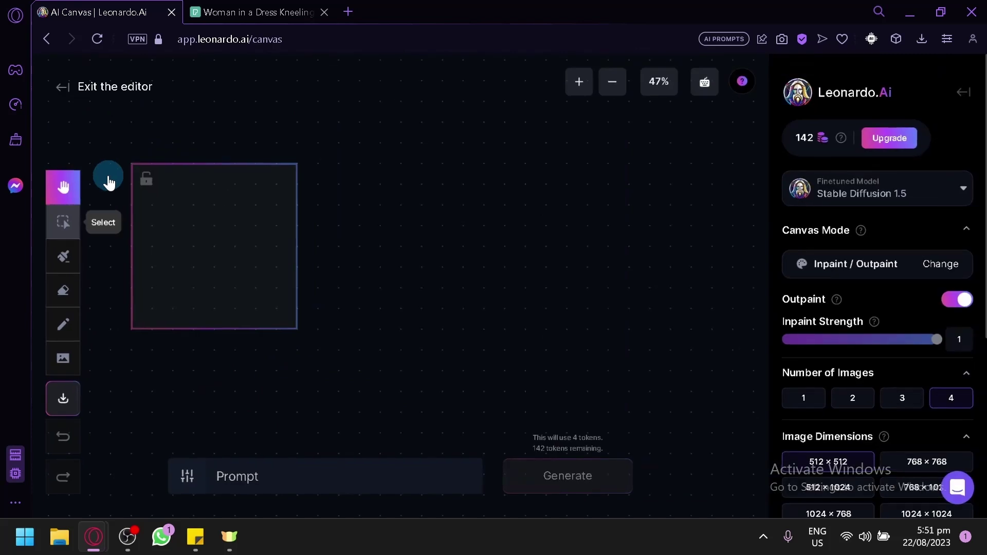
{"action": "left_click", "coordinate": [58, 225]}
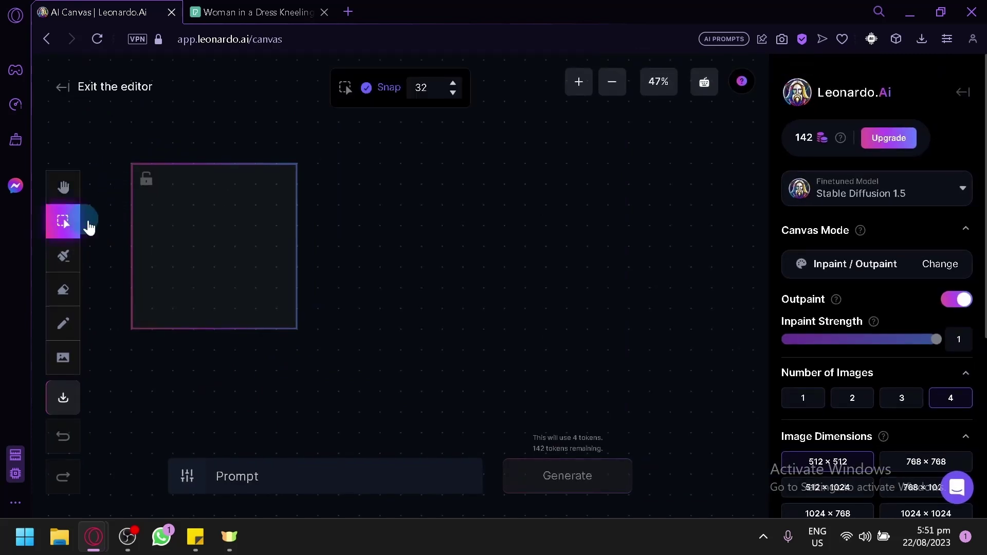
{"action": "left_click_drag", "start_coordinate": [273, 206], "coordinate": [368, 231]}
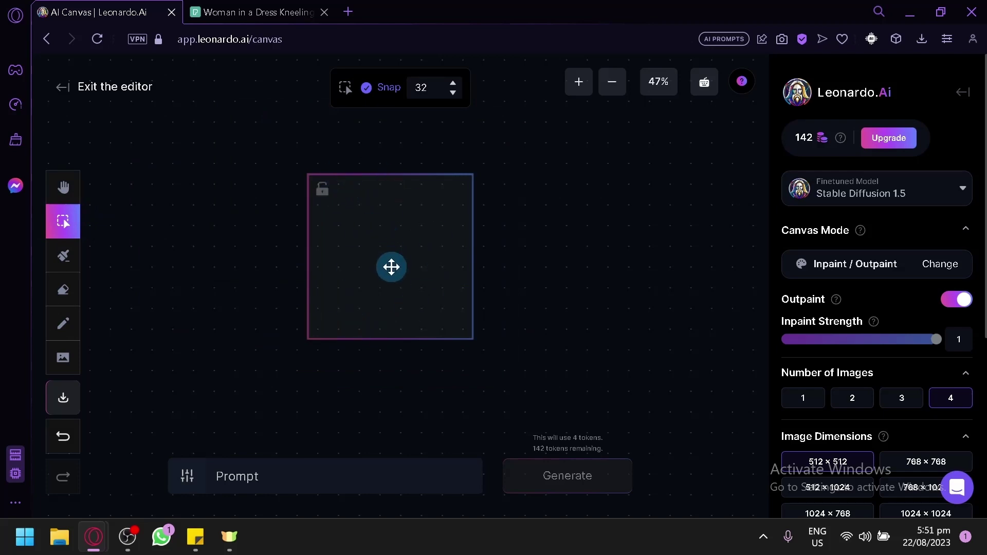
Step: Reposition the generation frame several times on the empty canvas with the Select tool, ending slightly right of the centre
{"action": "left_click_drag", "start_coordinate": [390, 279], "coordinate": [424, 282]}
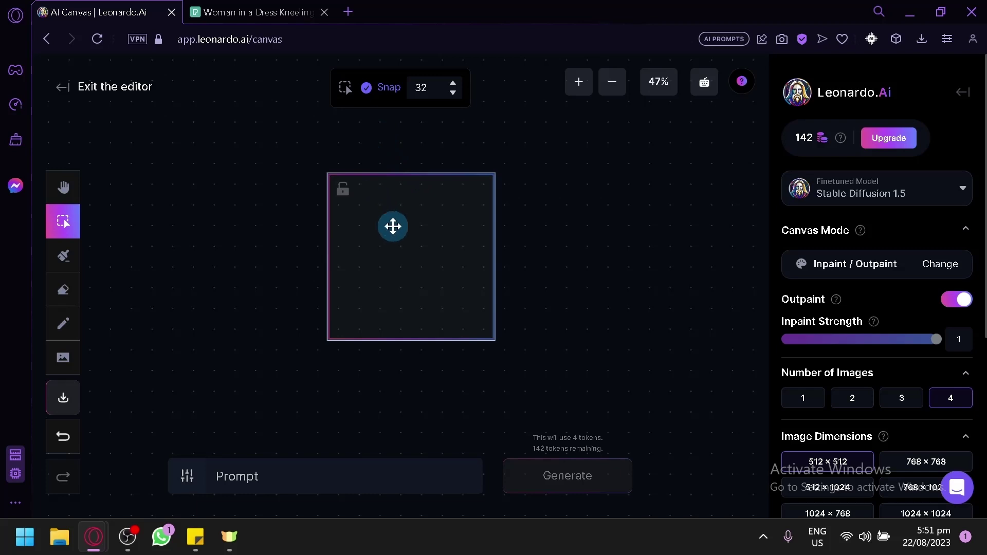
{"action": "left_click_drag", "start_coordinate": [414, 251], "coordinate": [430, 293]}
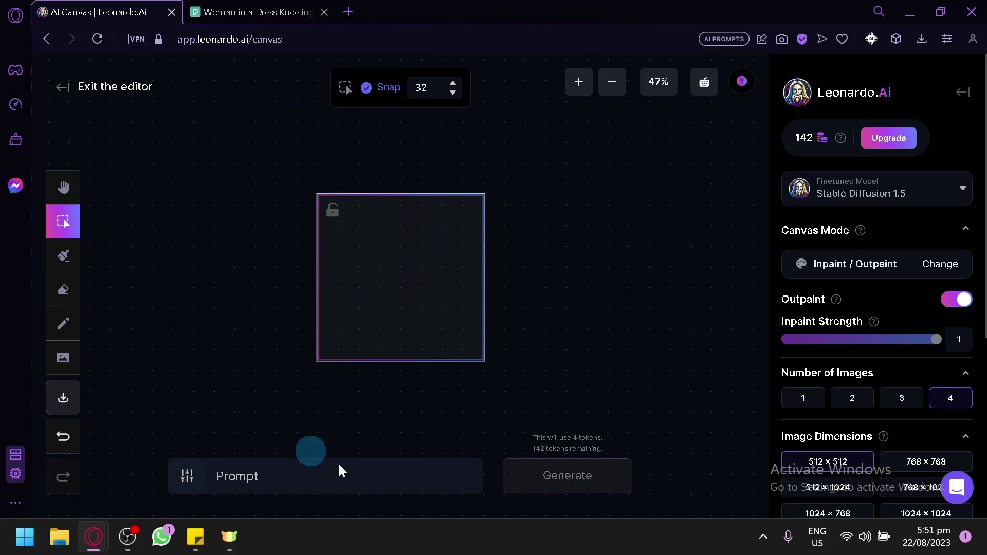
{"action": "left_click_drag", "start_coordinate": [445, 286], "coordinate": [396, 254]}
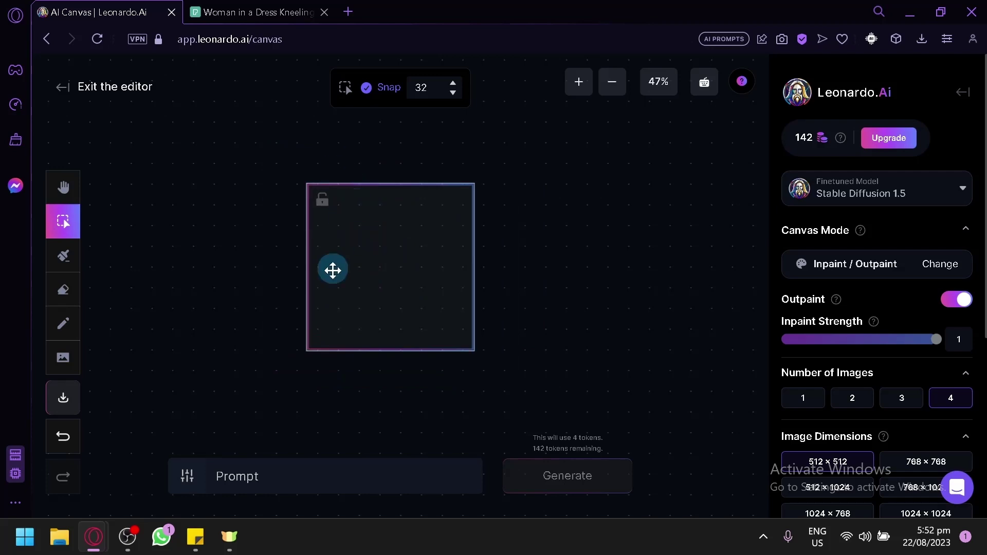
{"action": "left_click_drag", "start_coordinate": [333, 268], "coordinate": [418, 300]}
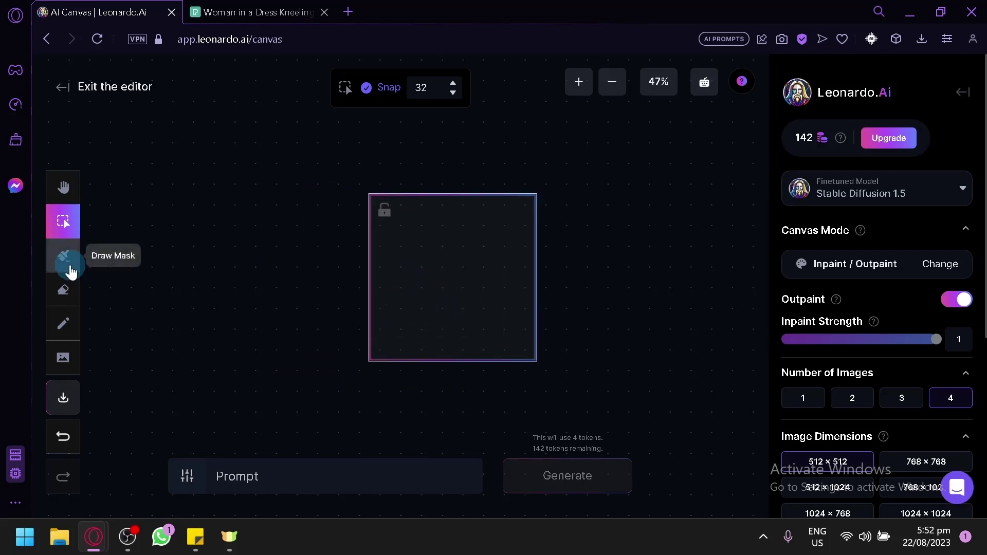
Step: Draw a short diagonal mask stroke inside the generation frame with the Draw Mask tool and undo it
{"action": "left_click", "coordinate": [67, 262]}
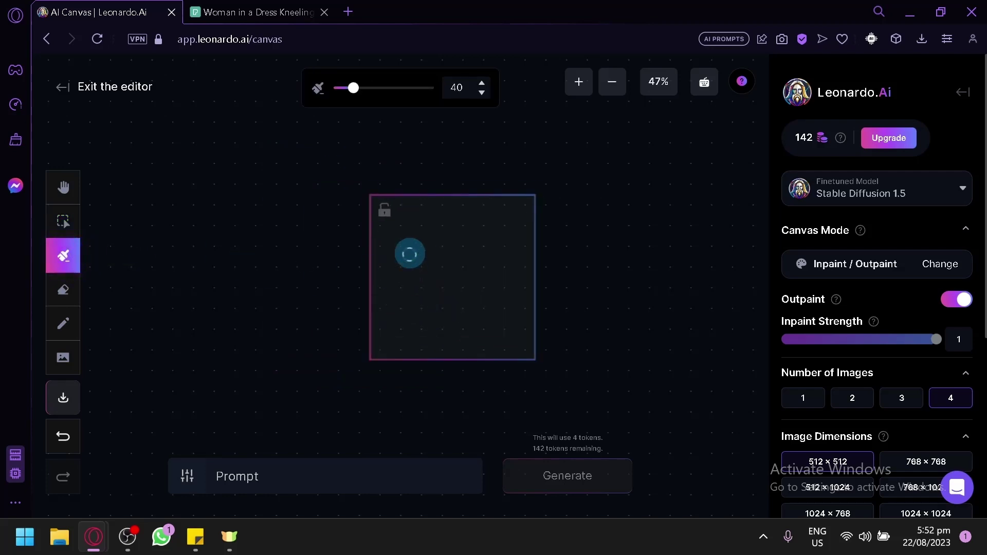
{"action": "mouse_move", "coordinate": [406, 239]}
{"action": "left_mouse_down"}
{"action": "mouse_move", "coordinate": [437, 291]}
{"action": "mouse_move", "coordinate": [418, 275]}
{"action": "left_mouse_up"}
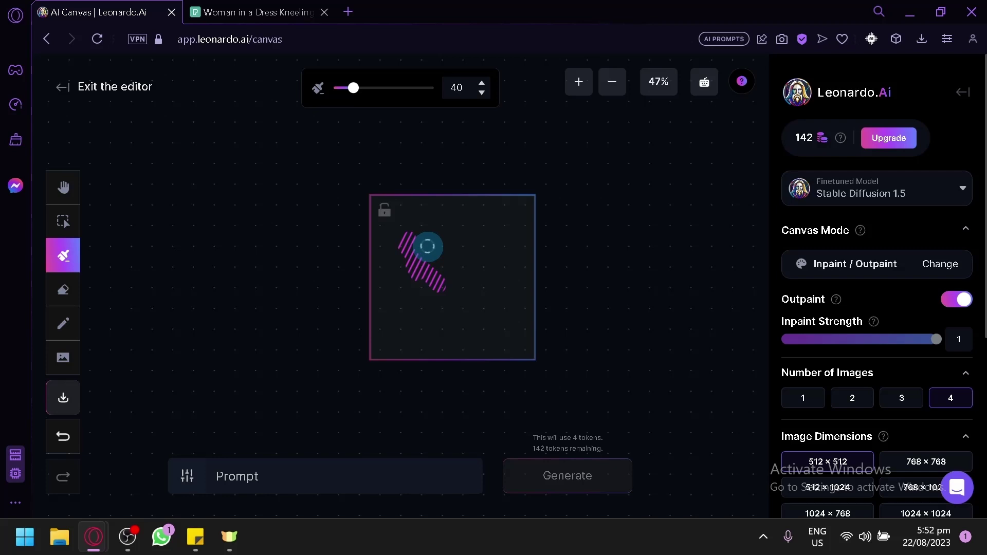
{"action": "key", "text": "ctrl+z"}
Step: Switch to the Eraser tool and review the options for what it erases, keeping All
{"action": "left_click", "coordinate": [64, 290]}
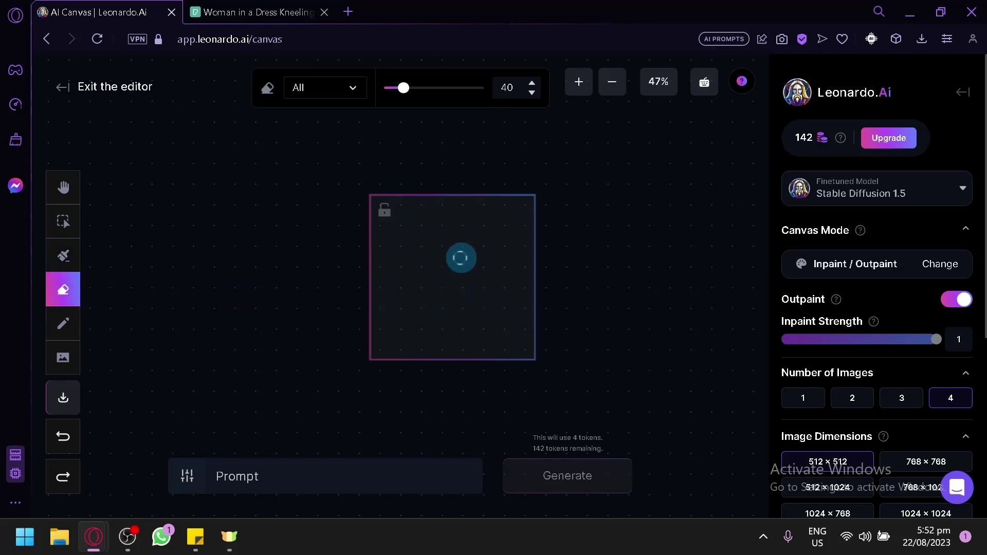
{"action": "left_click", "coordinate": [329, 88]}
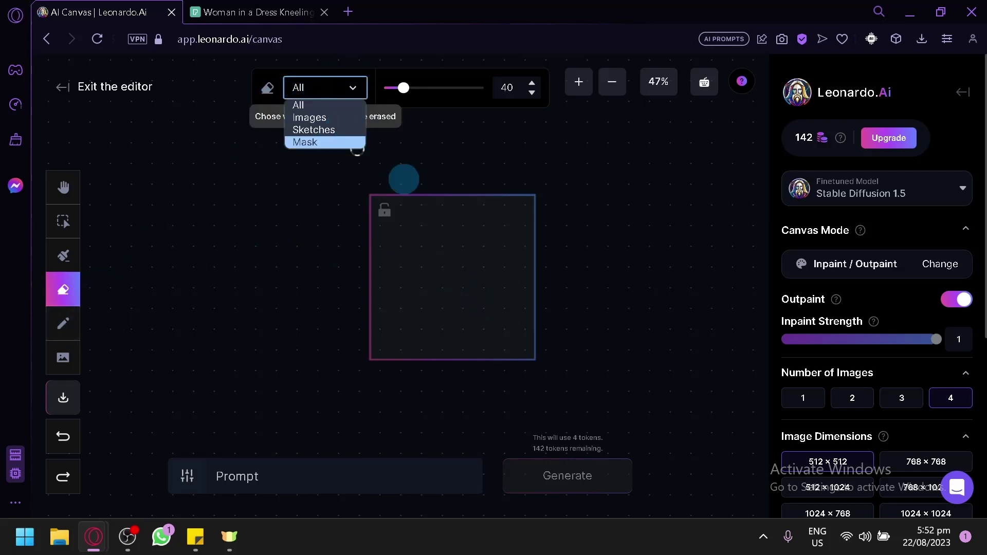
{"action": "left_click", "coordinate": [409, 186]}
Step: Draw a white freehand sketch stroke inside the generation frame and erase it with the Eraser tool
{"action": "left_click", "coordinate": [74, 327]}
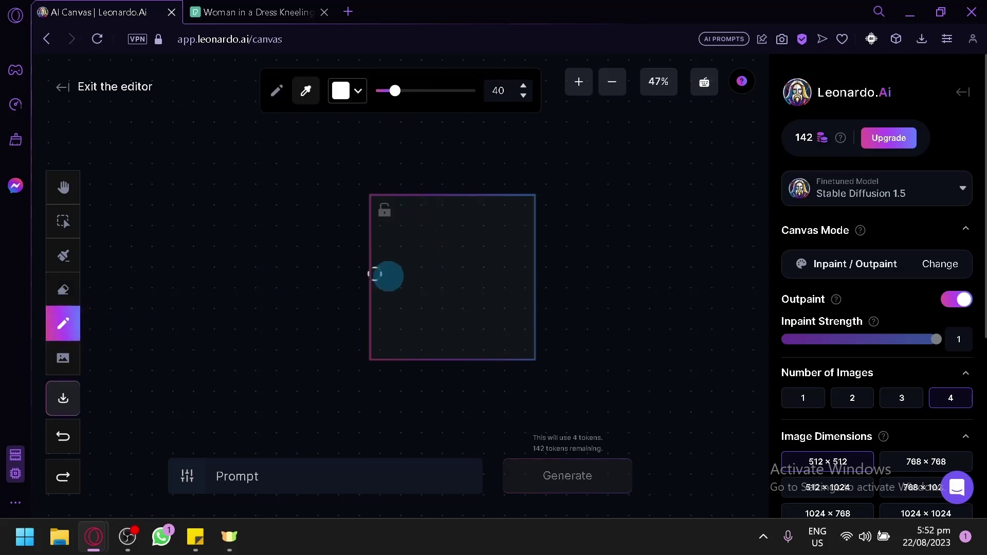
{"action": "mouse_move", "coordinate": [411, 291]}
{"action": "left_mouse_down"}
{"action": "mouse_move", "coordinate": [447, 252]}
{"action": "mouse_move", "coordinate": [430, 272]}
{"action": "mouse_move", "coordinate": [451, 267]}
{"action": "mouse_move", "coordinate": [435, 258]}
{"action": "mouse_move", "coordinate": [453, 267]}
{"action": "mouse_move", "coordinate": [429, 279]}
{"action": "mouse_move", "coordinate": [444, 273]}
{"action": "mouse_move", "coordinate": [447, 247]}
{"action": "mouse_move", "coordinate": [430, 227]}
{"action": "mouse_move", "coordinate": [469, 231]}
{"action": "mouse_move", "coordinate": [397, 279]}
{"action": "mouse_move", "coordinate": [419, 252]}
{"action": "mouse_move", "coordinate": [506, 202]}
{"action": "mouse_move", "coordinate": [466, 231]}
{"action": "mouse_move", "coordinate": [491, 213]}
{"action": "mouse_move", "coordinate": [449, 228]}
{"action": "mouse_move", "coordinate": [409, 287]}
{"action": "mouse_move", "coordinate": [423, 307]}
{"action": "mouse_move", "coordinate": [439, 282]}
{"action": "mouse_move", "coordinate": [486, 265]}
{"action": "mouse_move", "coordinate": [409, 295]}
{"action": "mouse_move", "coordinate": [429, 255]}
{"action": "mouse_move", "coordinate": [484, 218]}
{"action": "mouse_move", "coordinate": [473, 235]}
{"action": "left_mouse_up"}
{"action": "left_click", "coordinate": [69, 291]}
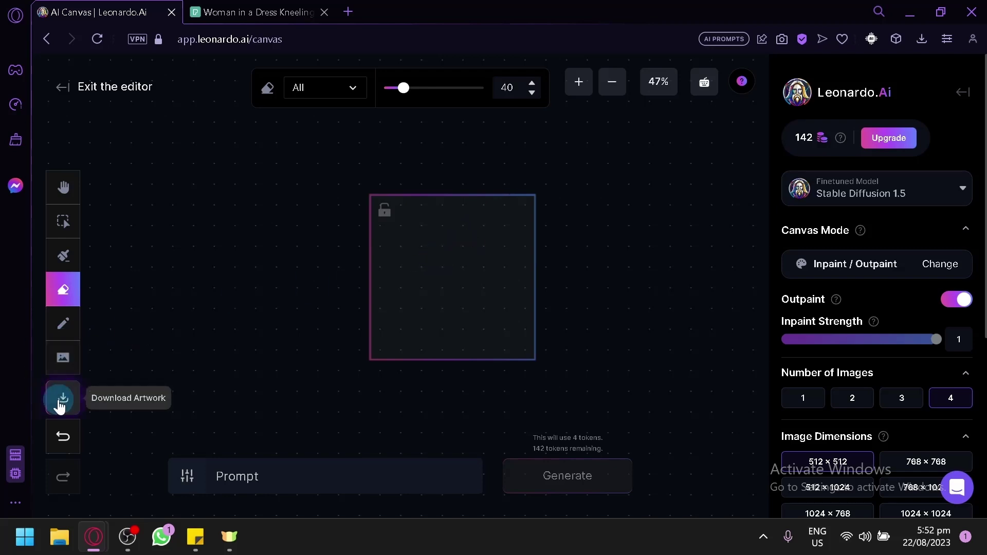
Step: Upload the Pexels JPG of the woman in a floral dress from the computer's Downloads folder onto the canvas
{"action": "left_click", "coordinate": [55, 367]}
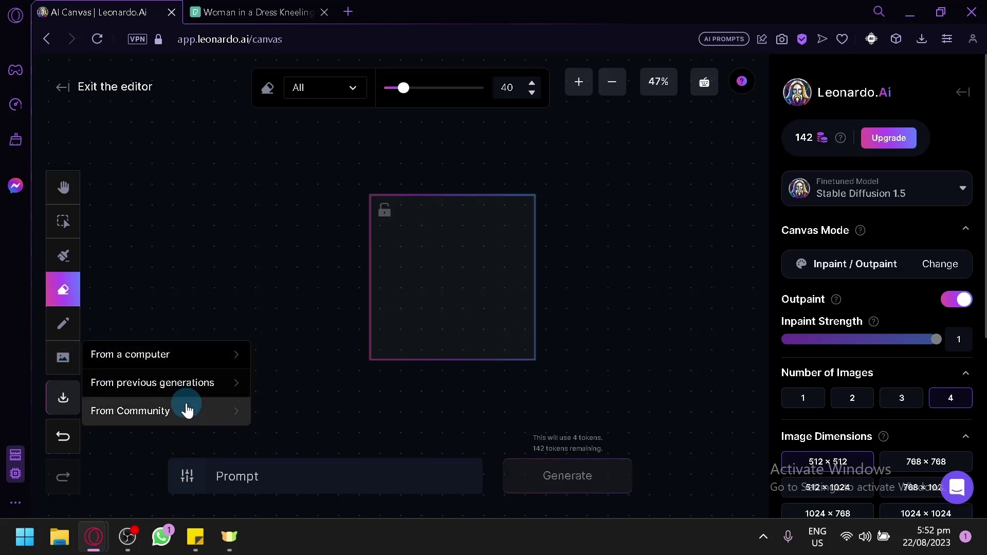
{"action": "left_click", "coordinate": [186, 351]}
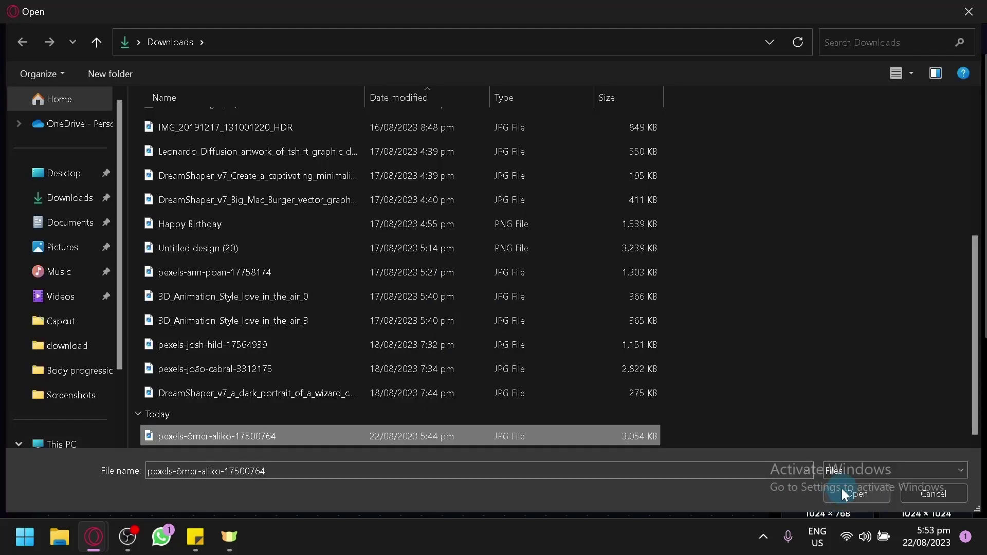
{"action": "left_click", "coordinate": [841, 488]}
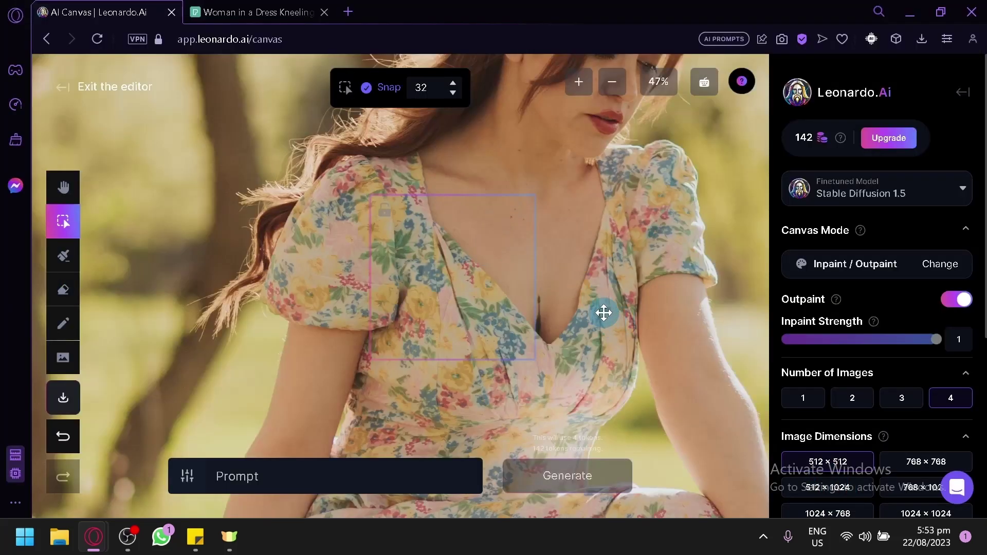
Step: Scale the uploaded photo down proportionally from its lower-right corner and reposition it on the canvas
{"action": "scroll", "coordinate": [574, 328], "scroll_direction": "down", "scroll_amount": 3}
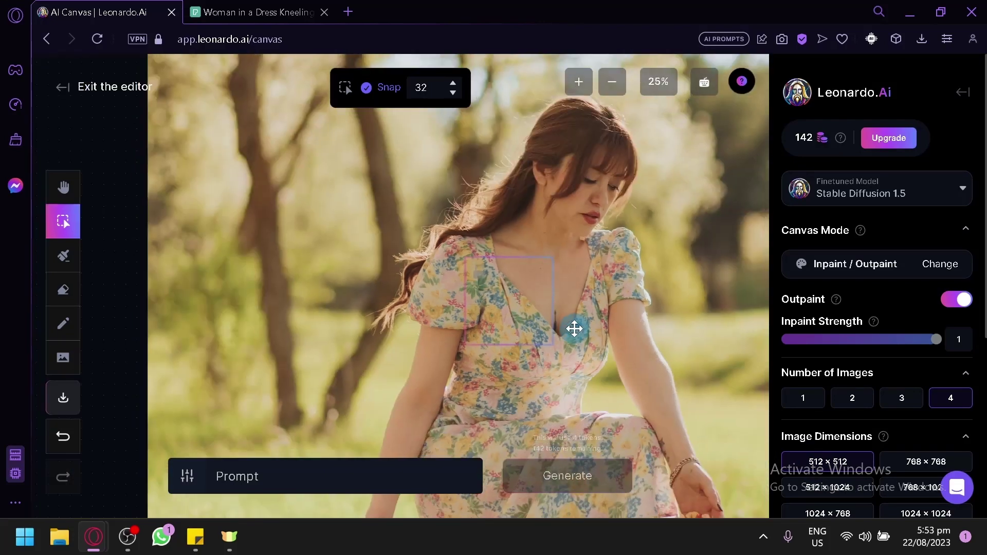
{"action": "left_click_drag", "start_coordinate": [632, 364], "coordinate": [579, 122]}
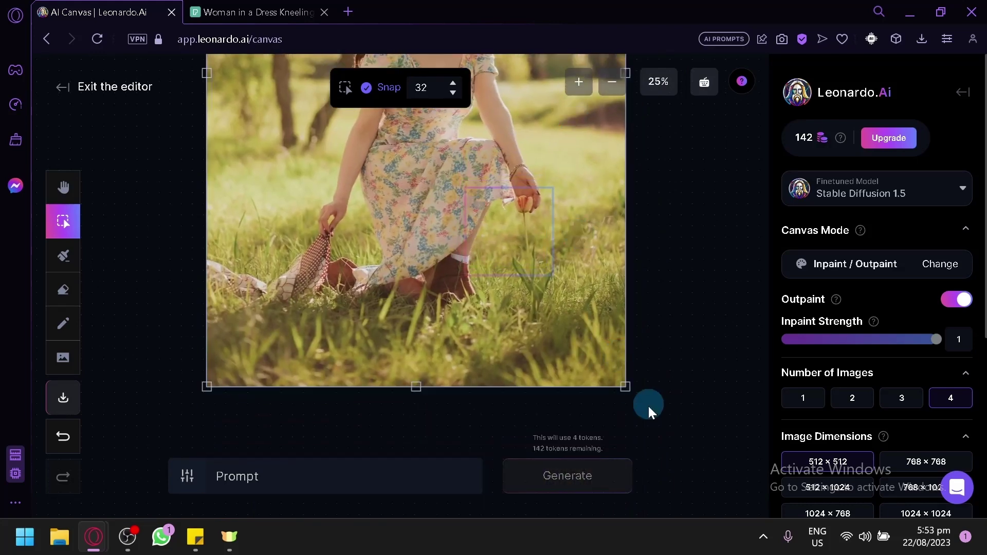
{"action": "left_click_drag", "start_coordinate": [626, 385], "coordinate": [508, 261]}
{"action": "left_click_drag", "start_coordinate": [390, 195], "coordinate": [432, 322]}
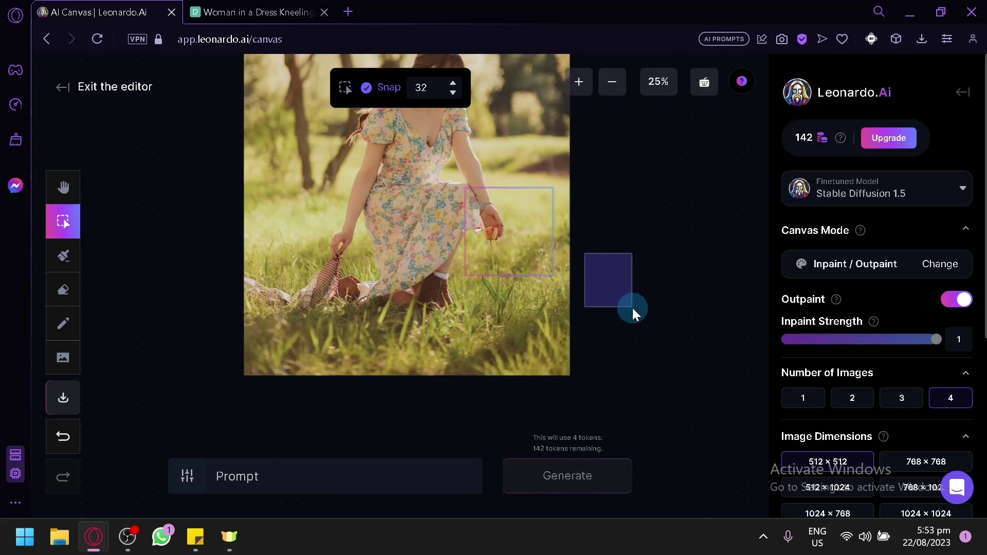
Step: Move the generation frame slightly down and to the left, over the grass below the woman's hand
{"action": "scroll", "coordinate": [411, 216], "scroll_direction": "up", "scroll_amount": 2}
{"action": "left_click", "coordinate": [63, 187]}
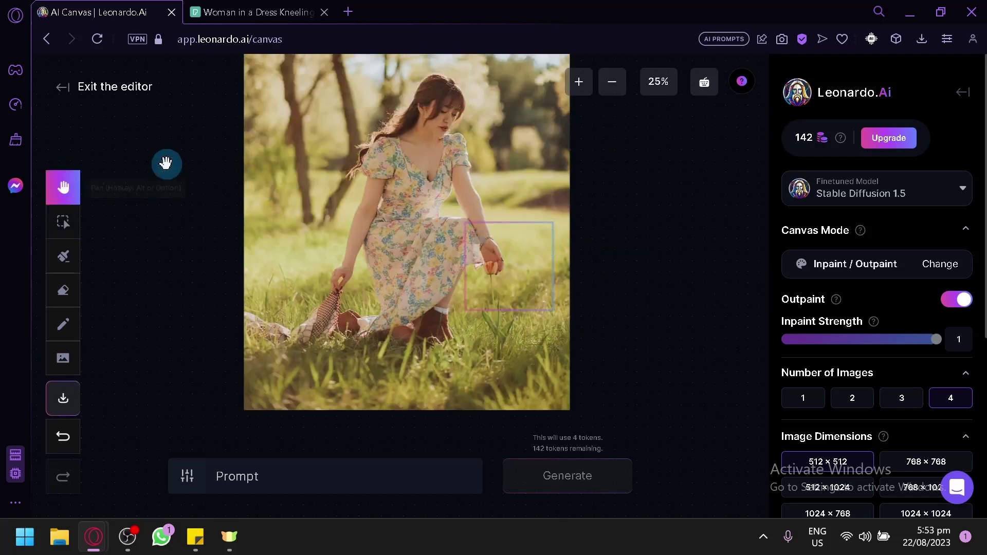
{"action": "left_click_drag", "start_coordinate": [166, 161], "coordinate": [174, 234]}
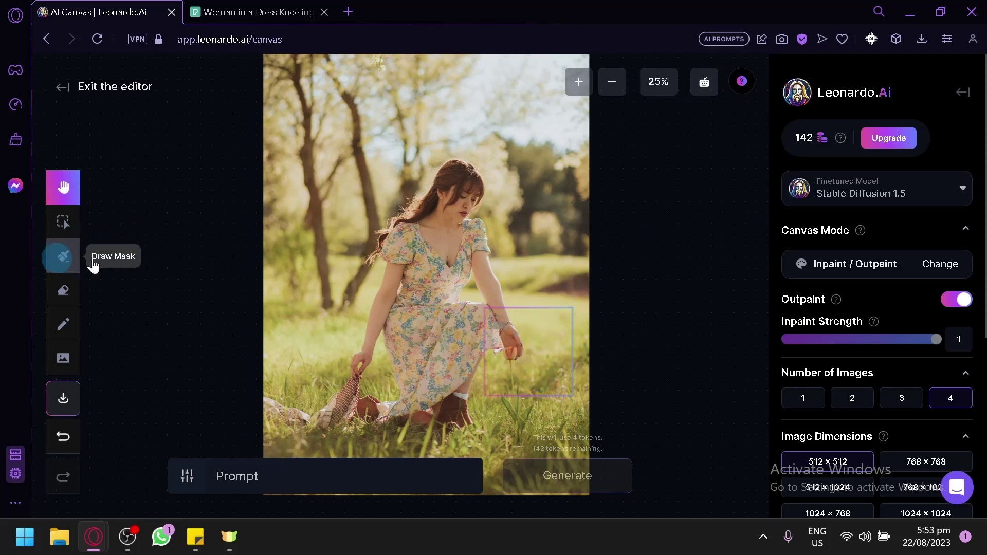
{"action": "left_click_drag", "start_coordinate": [636, 354], "coordinate": [647, 308]}
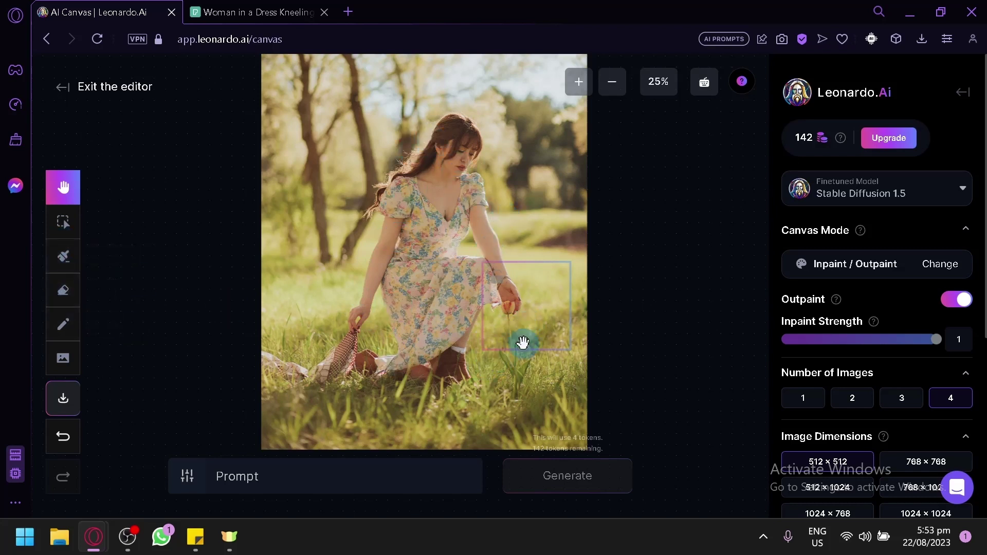
{"action": "left_click", "coordinate": [63, 221]}
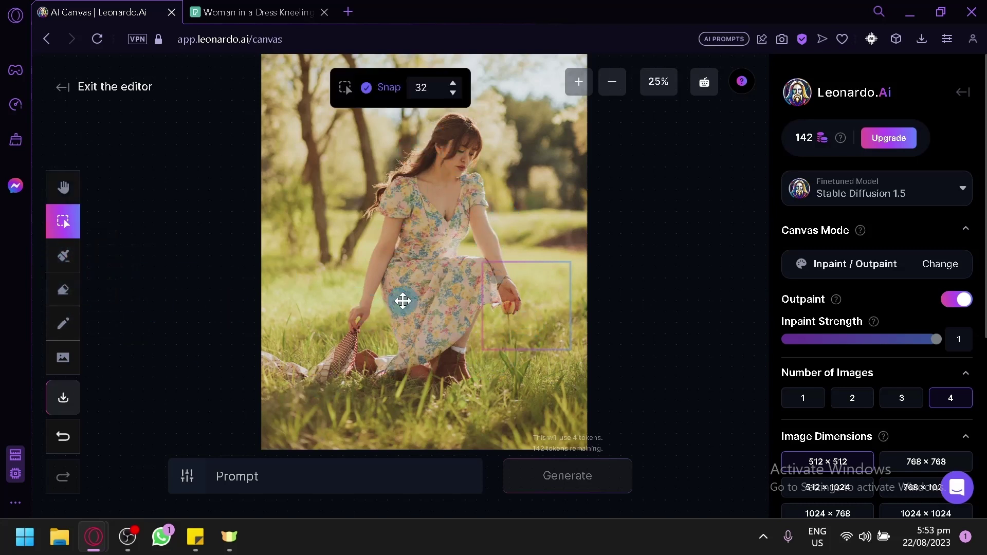
{"action": "left_click_drag", "start_coordinate": [555, 332], "coordinate": [548, 353]}
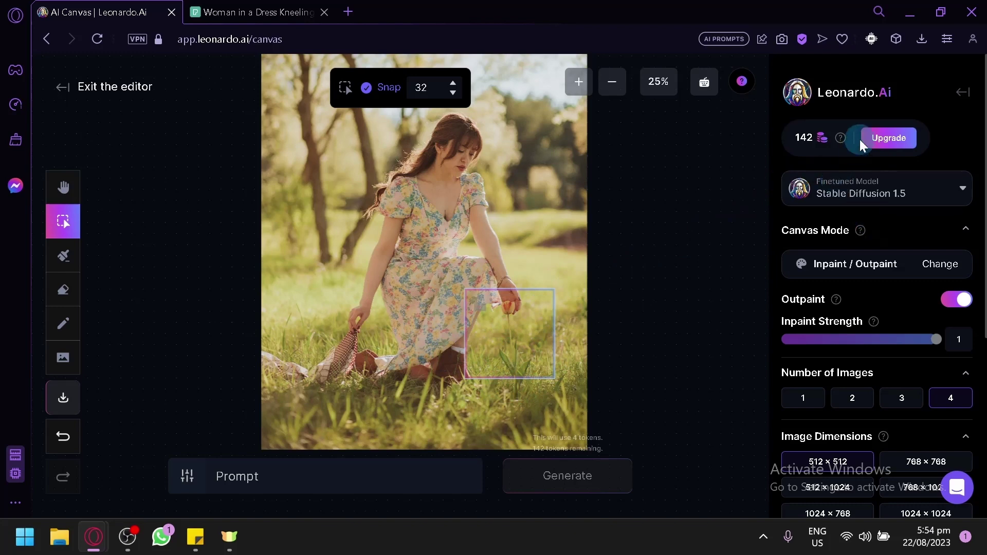
Step: Set the Finetuned Model to DreamShaper v7 and review the Canvas Mode options, keeping Inpaint / Outpaint
{"action": "mouse_move", "coordinate": [817, 143]}
{"action": "left_click", "coordinate": [890, 192]}
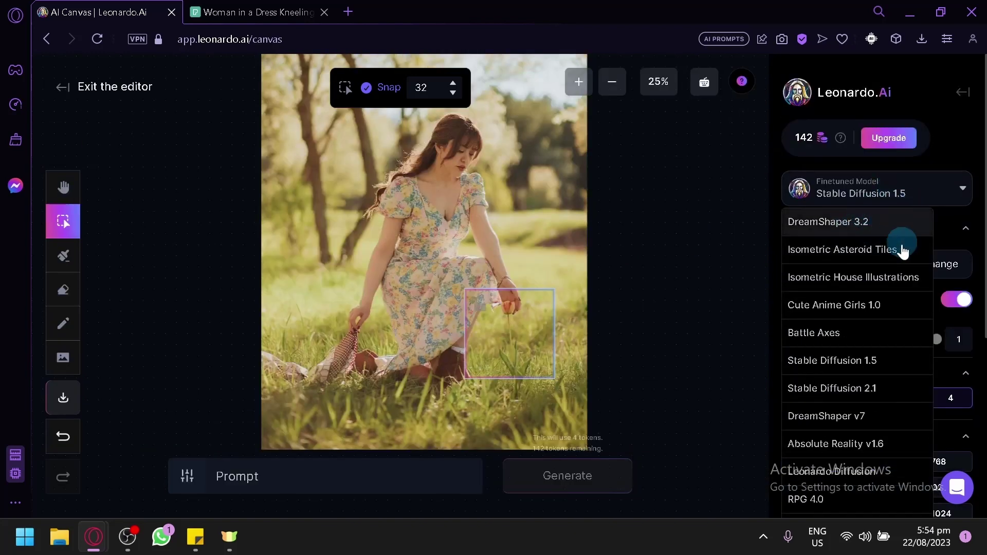
{"action": "left_click", "coordinate": [864, 417]}
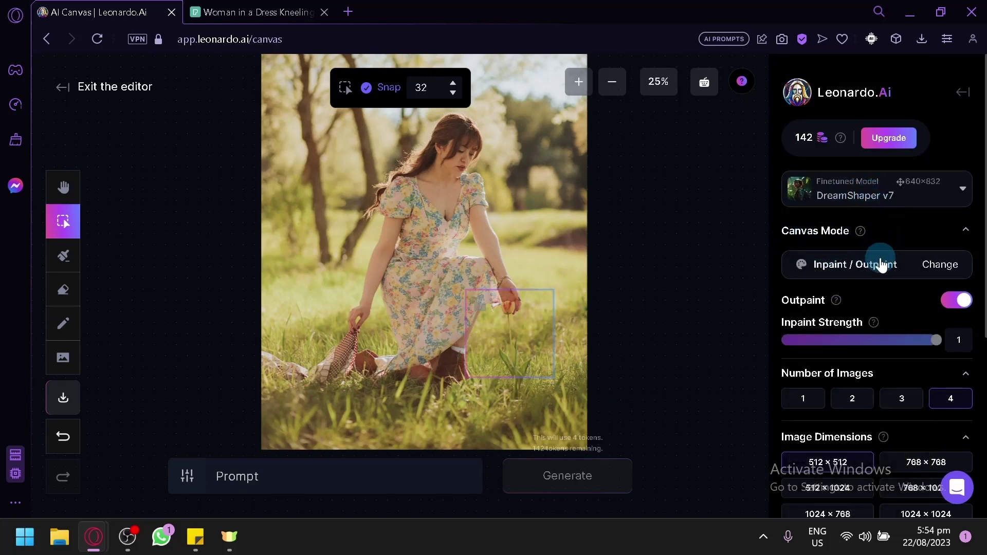
{"action": "left_click", "coordinate": [879, 275]}
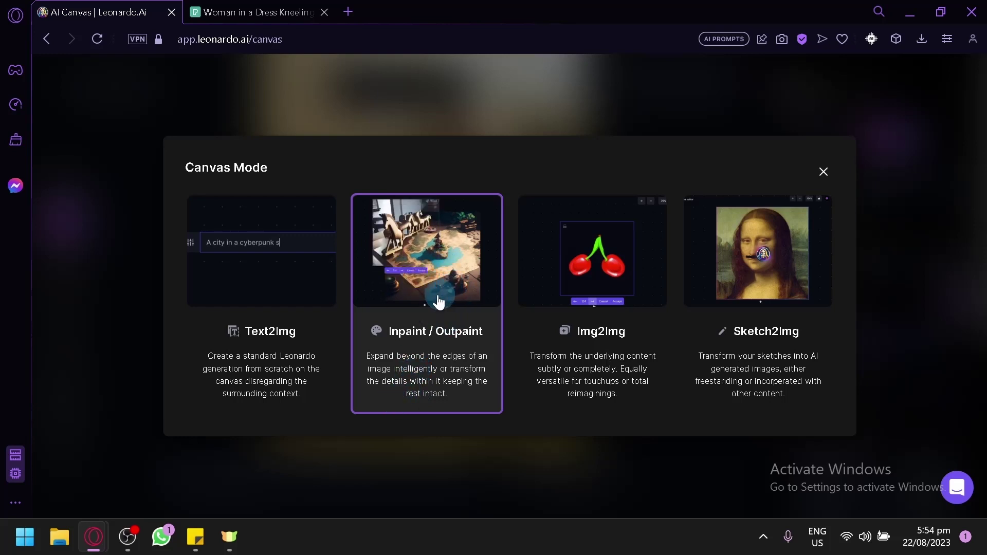
{"action": "left_click", "coordinate": [832, 178]}
Step: Set the image dimensions to 1024 × 1024 and move the generation frame over the photo's lower-right part
{"action": "scroll", "coordinate": [884, 293], "scroll_direction": "down", "scroll_amount": 2}
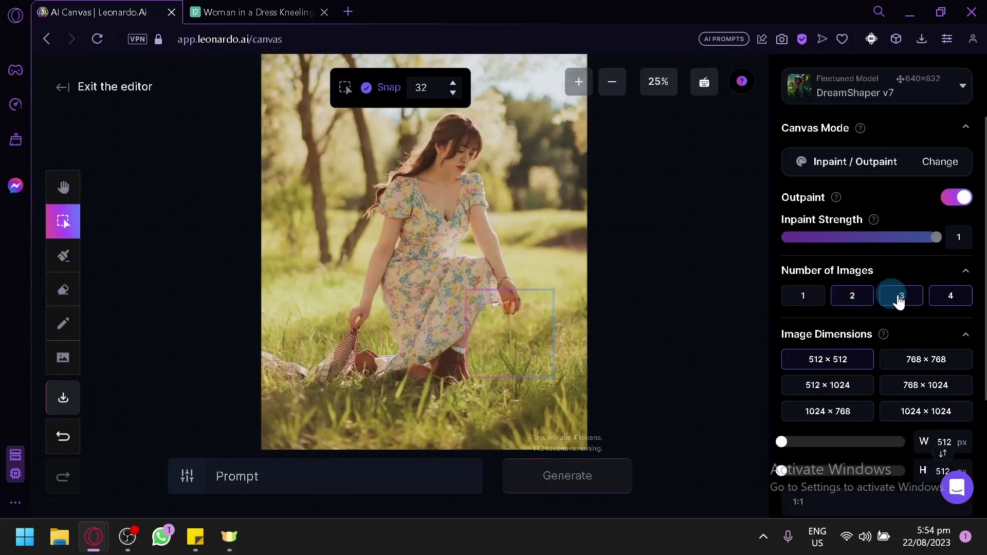
{"action": "scroll", "coordinate": [943, 297], "scroll_direction": "down", "scroll_amount": 2}
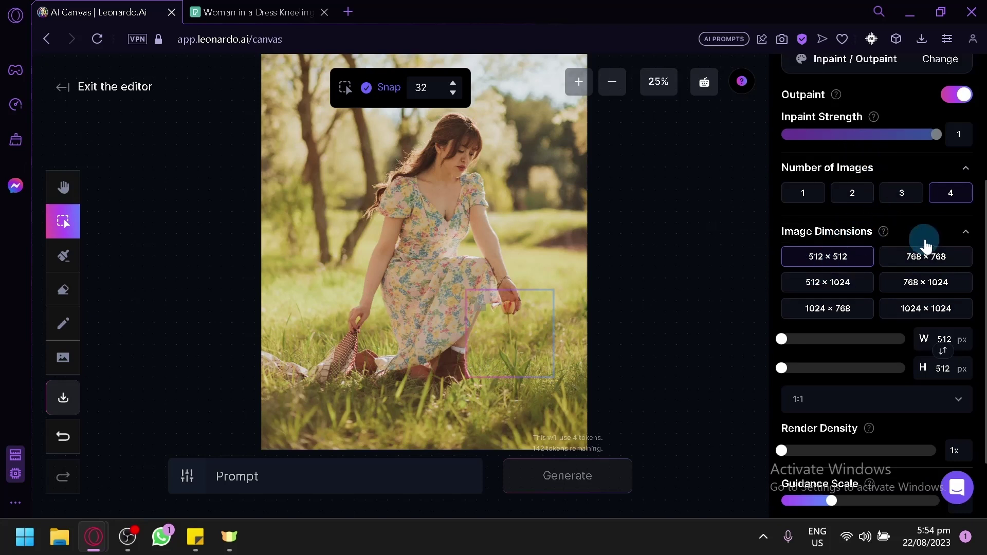
{"action": "left_click", "coordinate": [948, 311]}
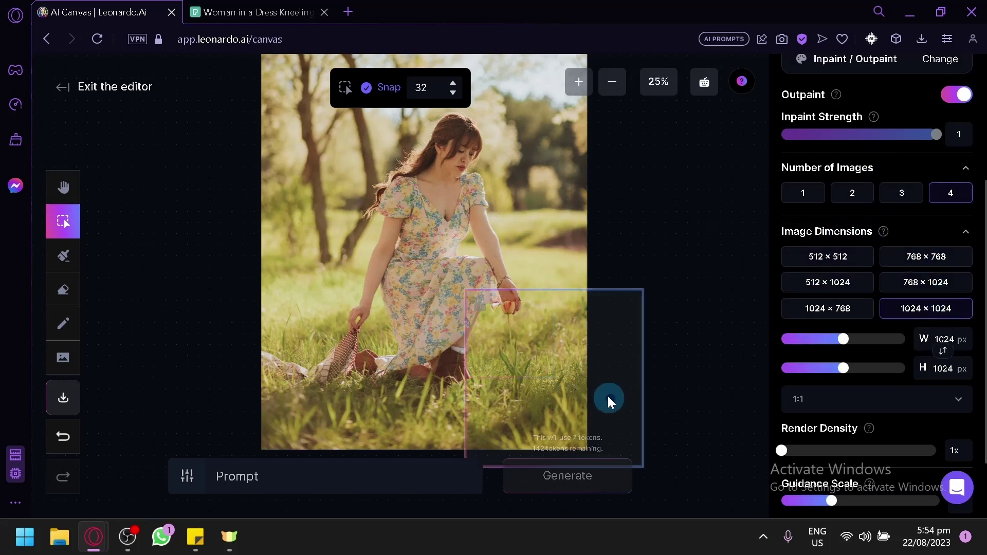
{"action": "left_click_drag", "start_coordinate": [607, 396], "coordinate": [563, 344]}
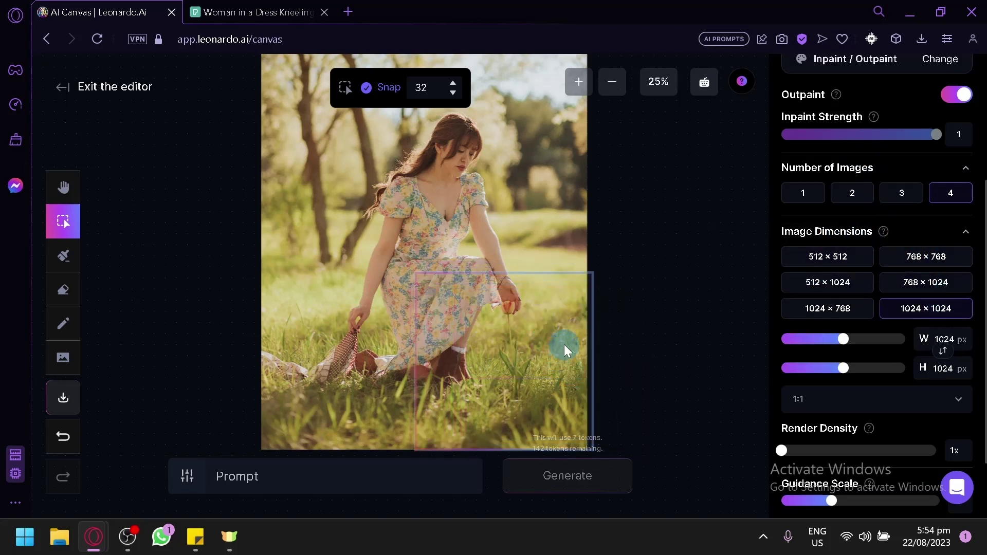
Step: Review the available aspect ratios for the generation frame, keeping 1:1
{"action": "left_click", "coordinate": [903, 414]}
{"action": "left_click", "coordinate": [855, 401]}
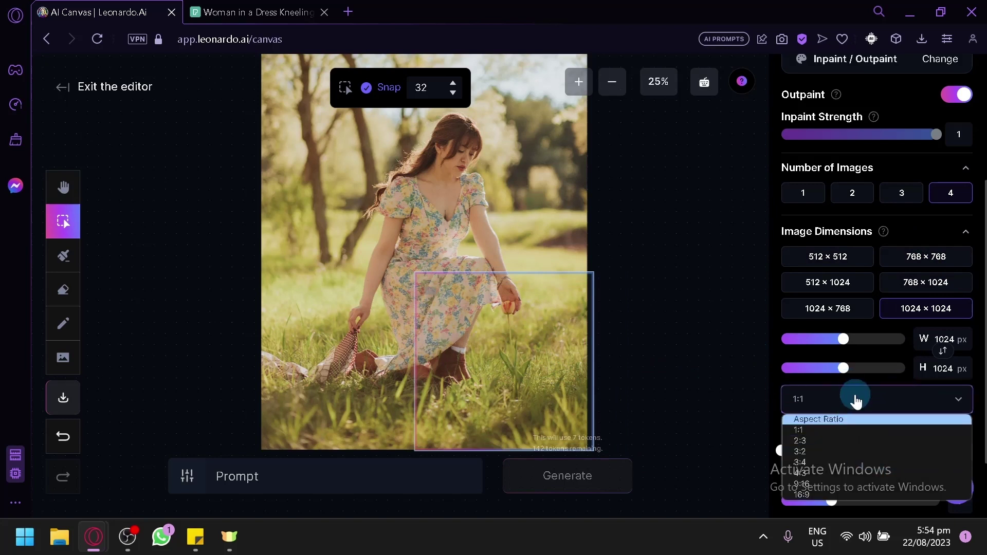
{"action": "scroll", "coordinate": [858, 377], "scroll_direction": "down", "scroll_amount": 2}
{"action": "left_click", "coordinate": [807, 363]}
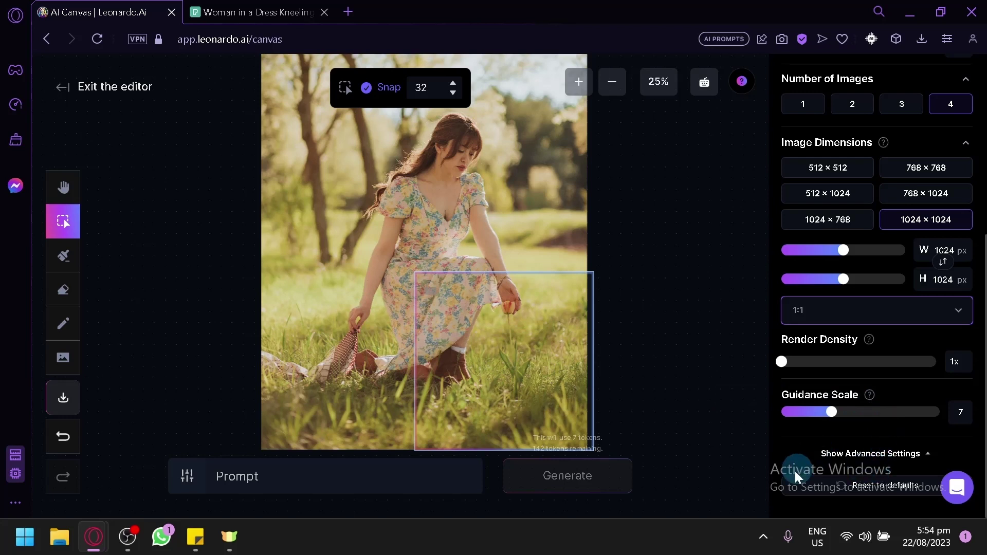
Step: Nudge the generation frame left and slightly up so it fits the photo's lower-right corner
{"action": "mouse_move", "coordinate": [554, 369]}
{"action": "left_mouse_down"}
{"action": "mouse_move", "coordinate": [545, 359]}
{"action": "mouse_move", "coordinate": [541, 371]}
{"action": "left_mouse_up"}
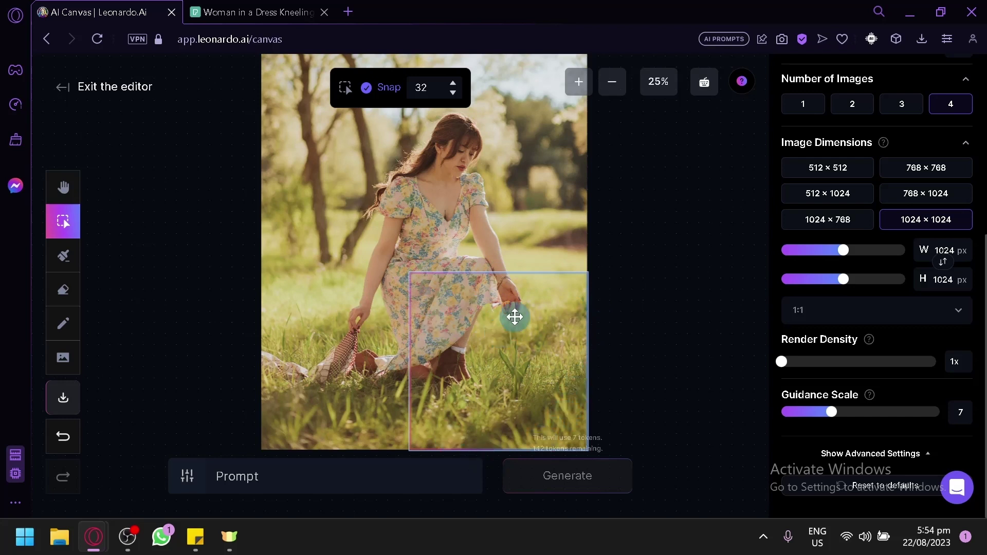
{"action": "mouse_move", "coordinate": [517, 344]}
{"action": "left_mouse_down"}
{"action": "mouse_move", "coordinate": [510, 334]}
{"action": "mouse_move", "coordinate": [503, 343]}
{"action": "left_mouse_up"}
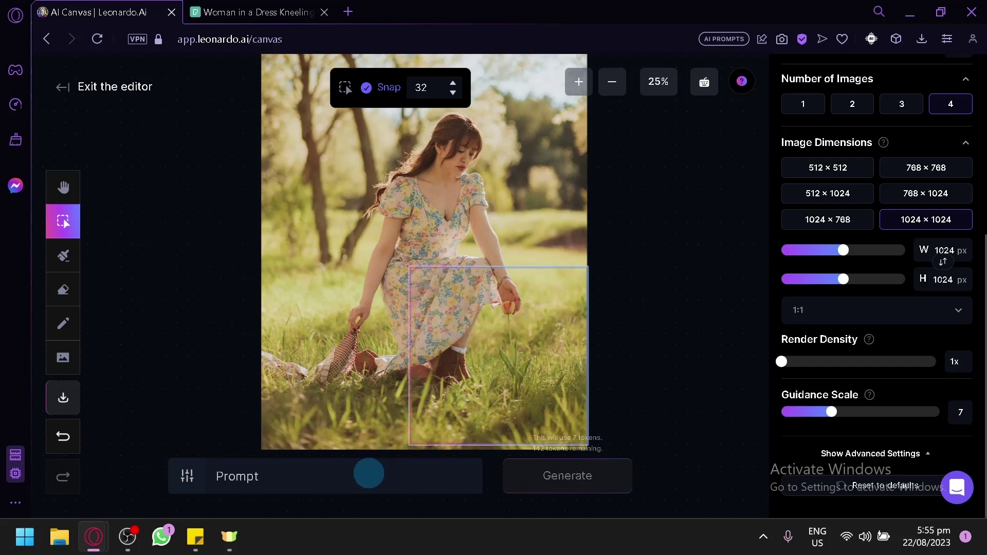
Step: Enter "red rose" as the prompt and check the negative prompt field, leaving it empty
{"action": "left_click", "coordinate": [368, 473]}
{"action": "type", "text": "red rose"}
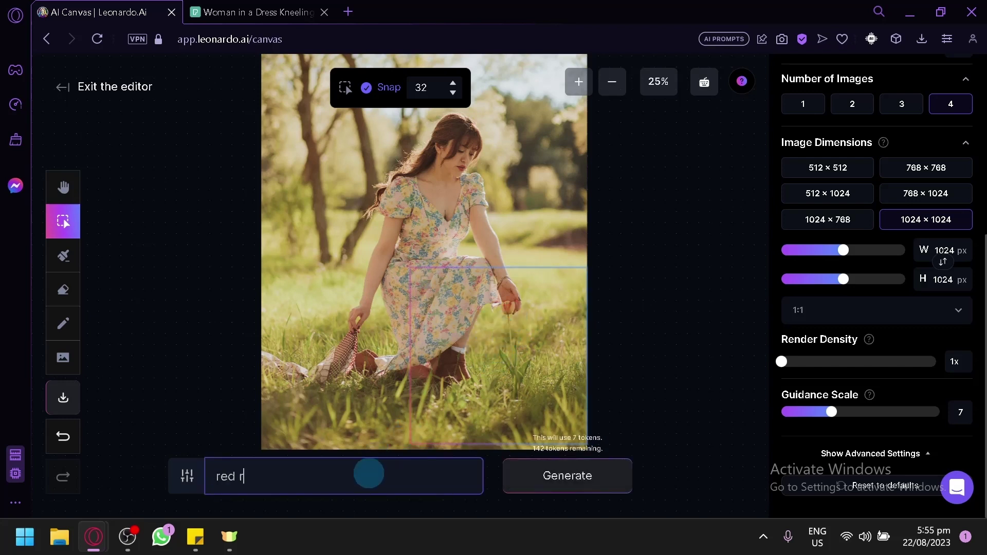
{"action": "left_click", "coordinate": [188, 478]}
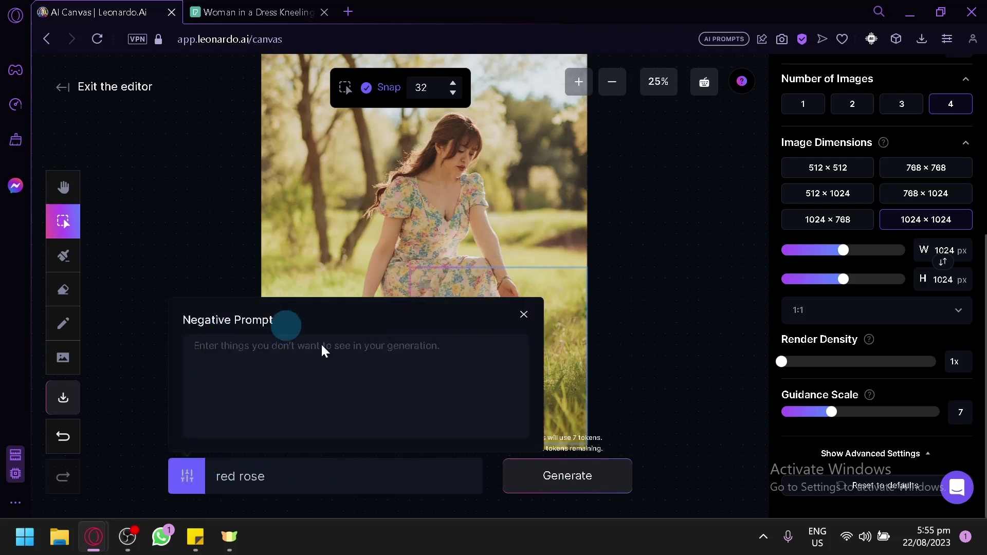
{"action": "left_click", "coordinate": [324, 367]}
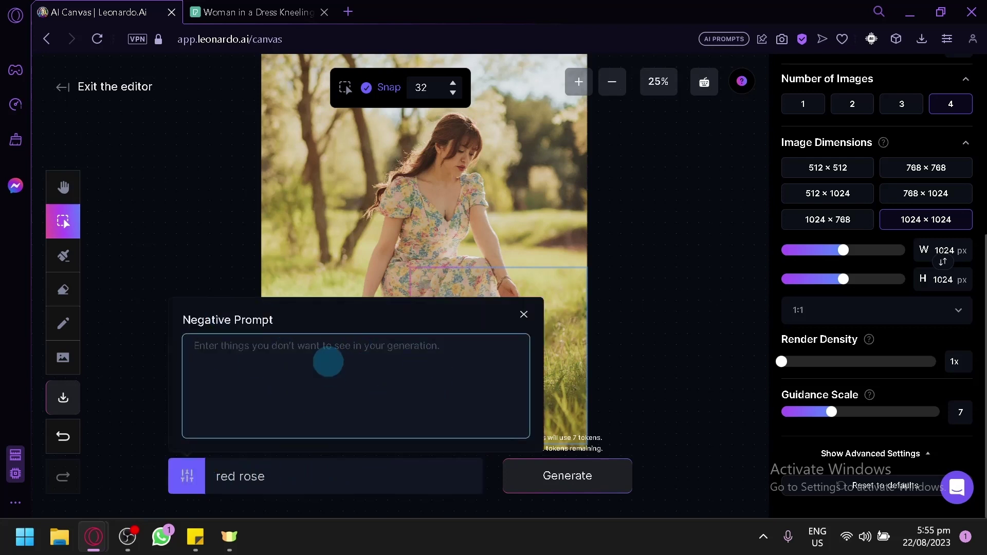
{"action": "left_click", "coordinate": [524, 316]}
Step: Generate four variants inside the 1024 × 1024 frame, compare them, and discard the whole set
{"action": "left_click", "coordinate": [568, 476]}
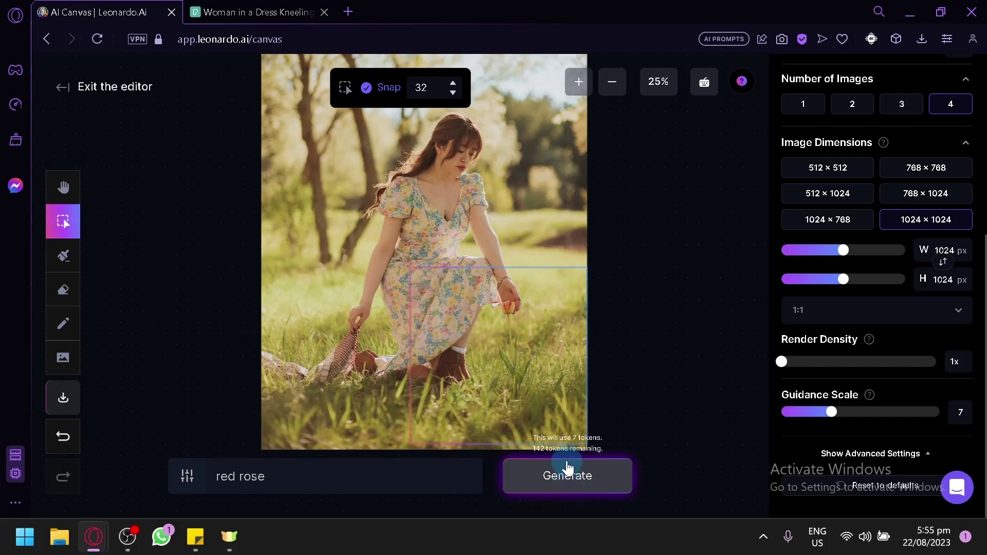
{"action": "left_click", "coordinate": [590, 481]}
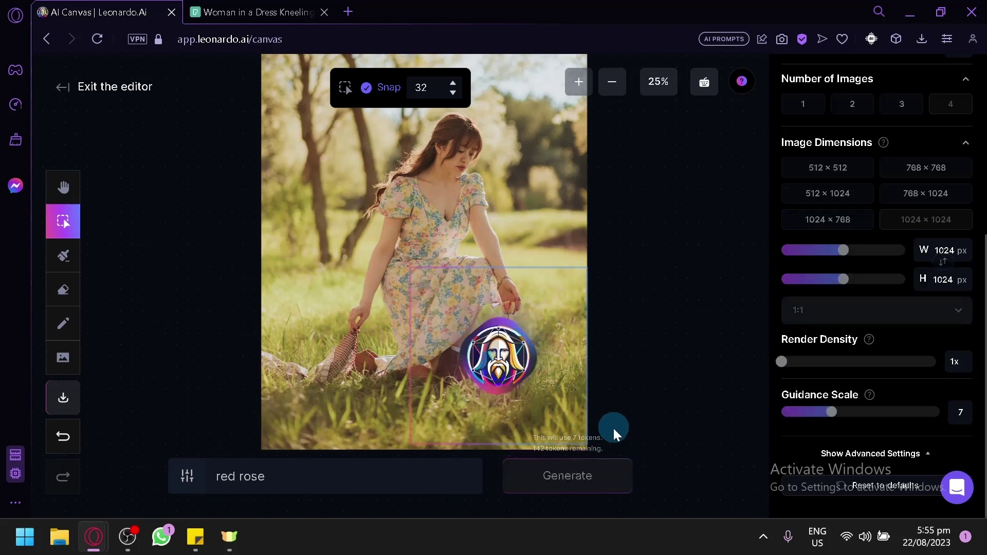
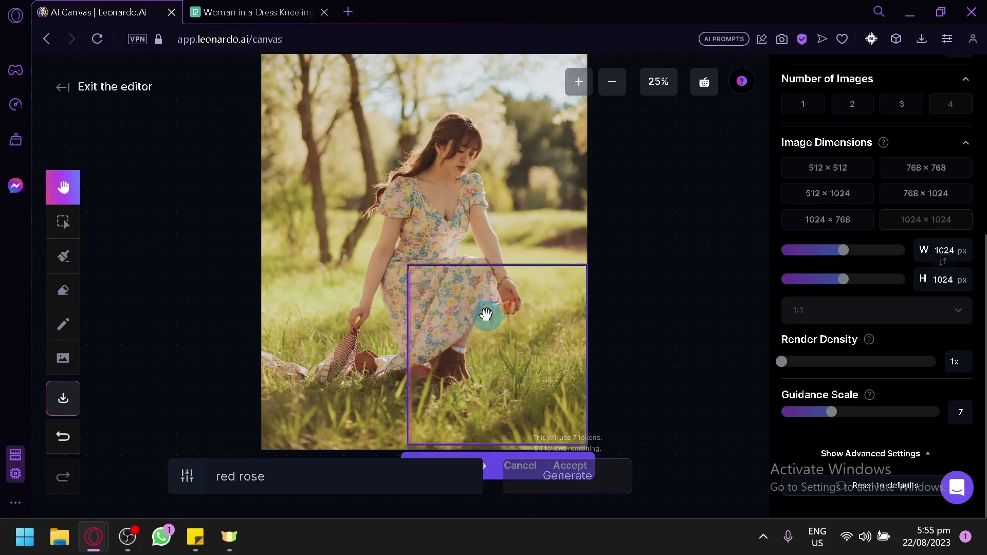
{"action": "scroll", "coordinate": [485, 314], "scroll_direction": "down", "scroll_amount": 1}
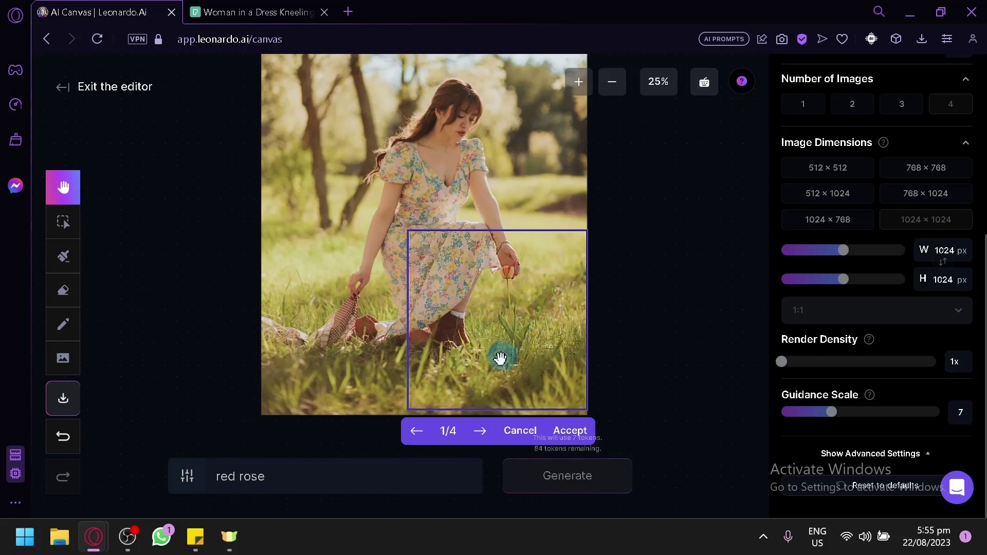
{"action": "left_click", "coordinate": [479, 432]}
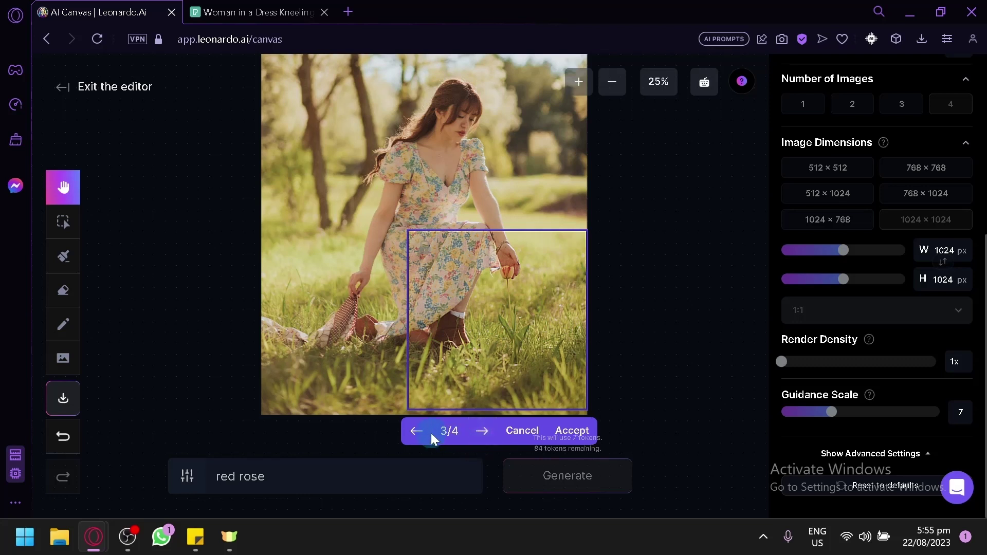
{"action": "mouse_move", "coordinate": [486, 330]}
{"action": "left_mouse_down"}
{"action": "mouse_move", "coordinate": [532, 328]}
{"action": "mouse_move", "coordinate": [453, 343]}
{"action": "mouse_move", "coordinate": [492, 329]}
{"action": "left_mouse_up"}
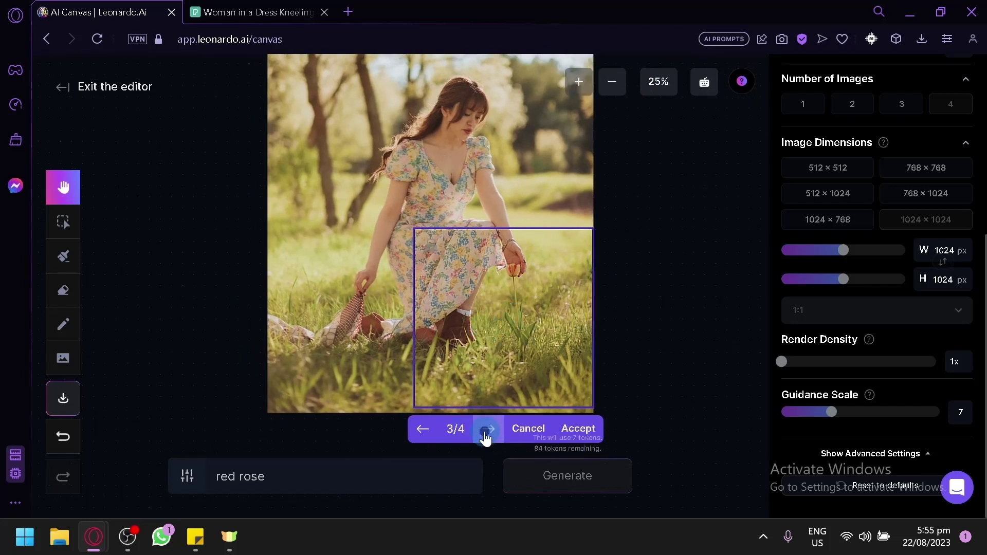
{"action": "scroll", "coordinate": [849, 315], "scroll_direction": "up", "scroll_amount": 6}
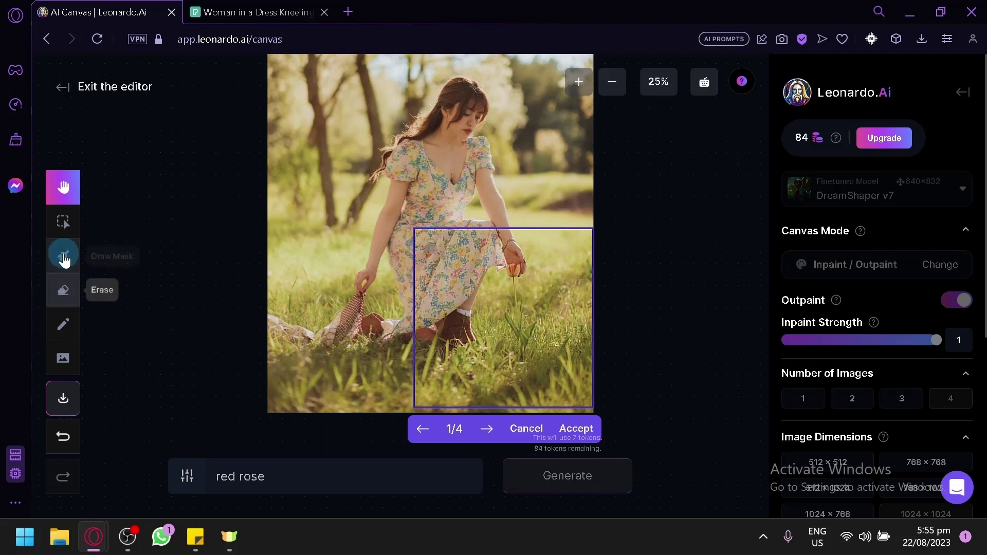
{"action": "left_click", "coordinate": [63, 221]}
{"action": "left_click", "coordinate": [64, 256]}
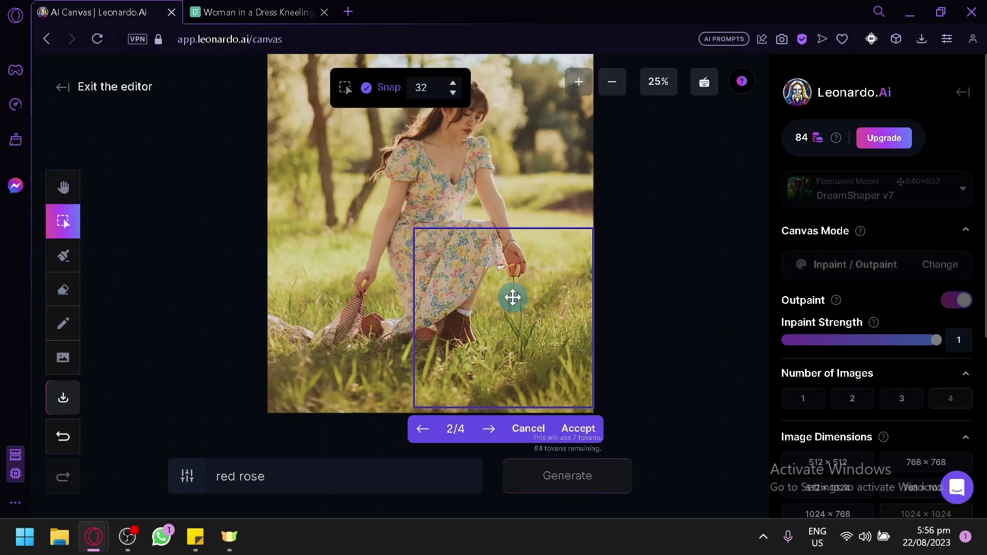
{"action": "left_click", "coordinate": [525, 427]}
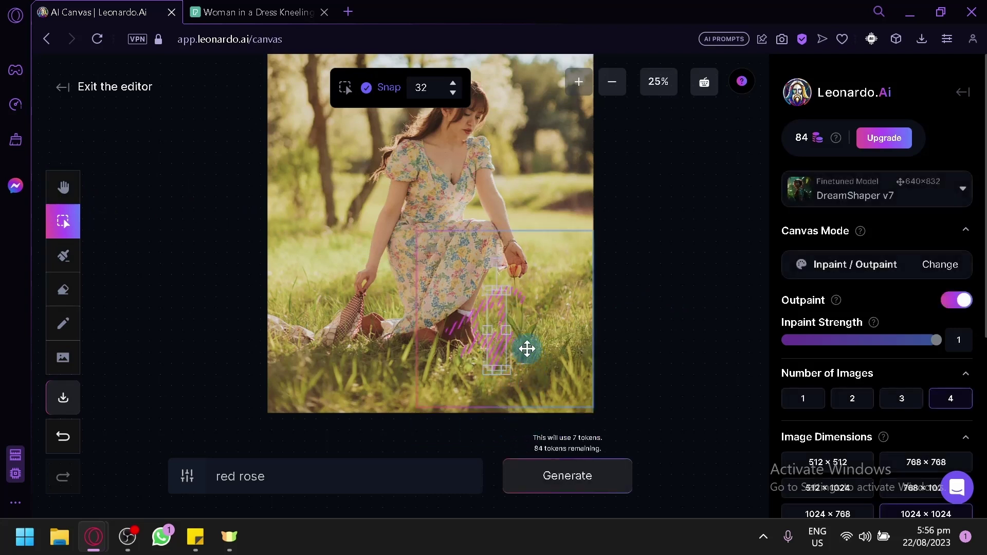
Step: Undo the mask strokes and position a 512 × 512 generation frame around the woman's hand reaching for the flower
{"action": "mouse_move", "coordinate": [528, 348]}
{"action": "left_mouse_down"}
{"action": "mouse_move", "coordinate": [555, 347]}
{"action": "mouse_move", "coordinate": [518, 353]}
{"action": "mouse_move", "coordinate": [530, 354]}
{"action": "left_mouse_up"}
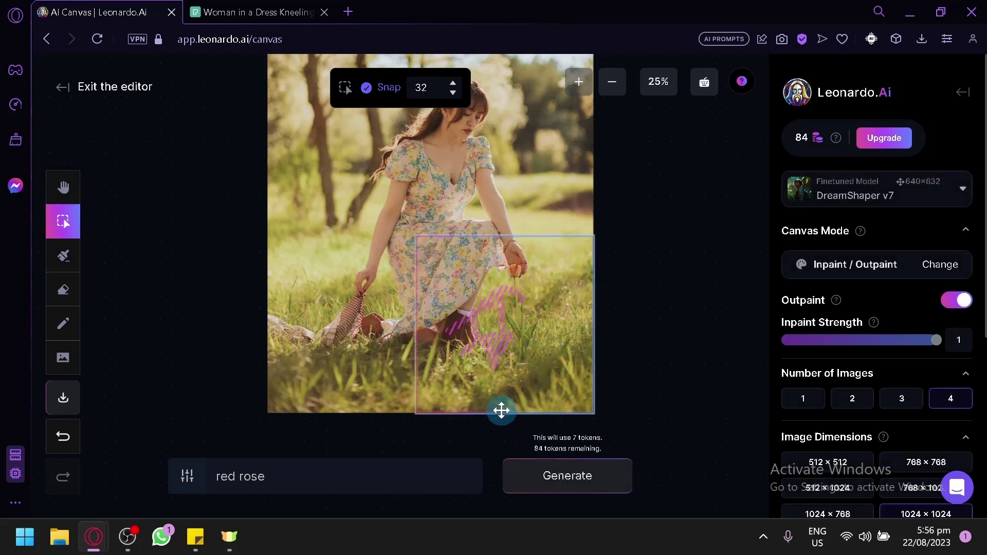
{"action": "key", "text": "ctrl+z"}
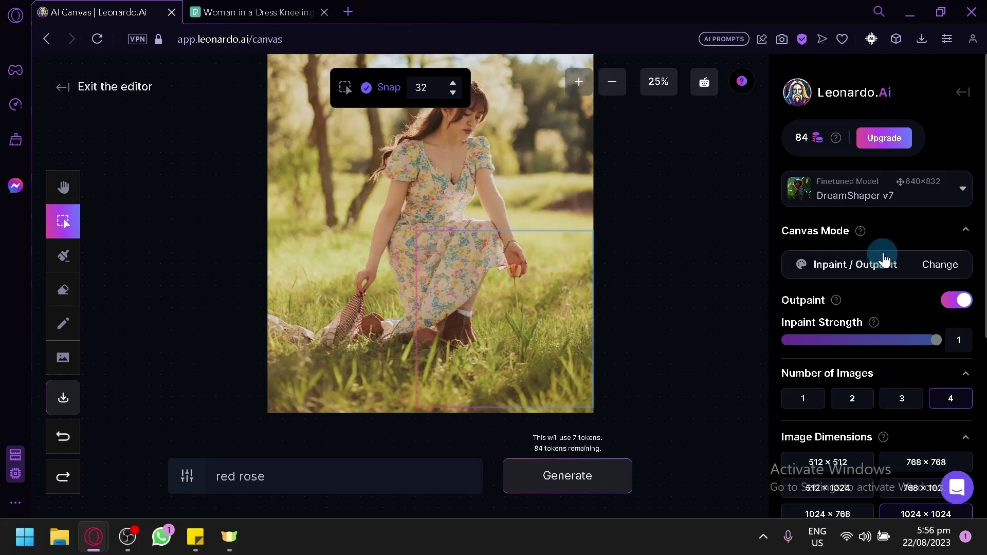
{"action": "scroll", "coordinate": [885, 260], "scroll_direction": "down", "scroll_amount": 2}
{"action": "left_click", "coordinate": [823, 359]}
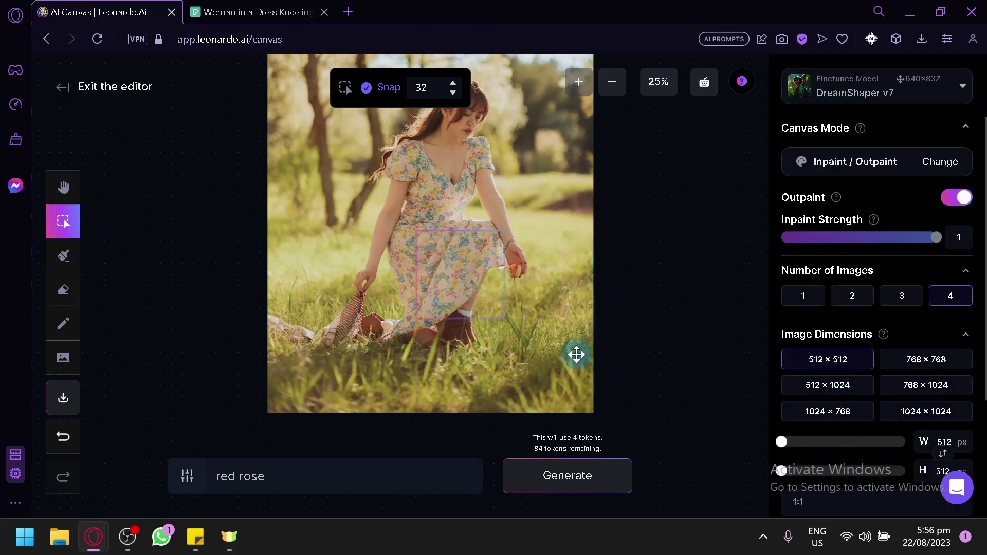
{"action": "left_click_drag", "start_coordinate": [488, 293], "coordinate": [550, 311]}
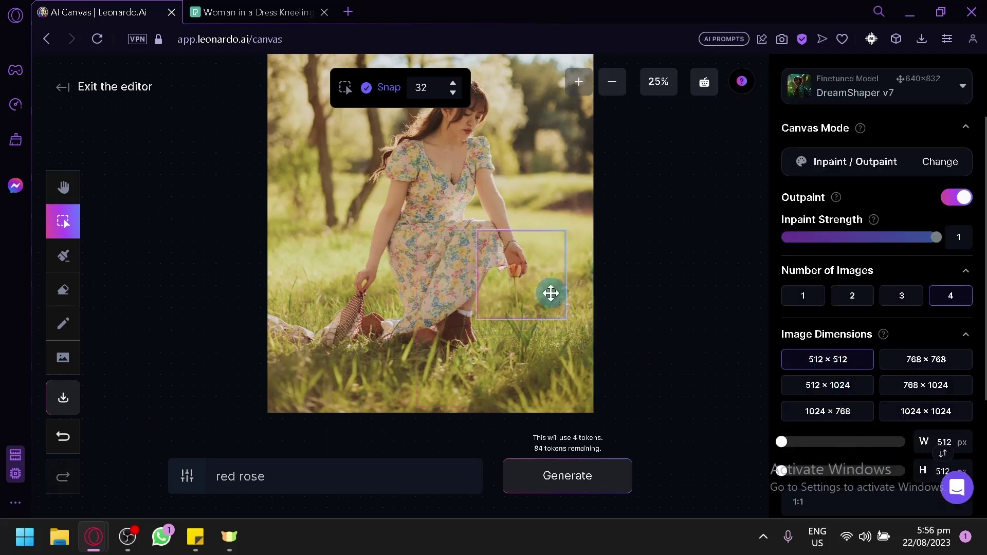
Step: Switch the Canvas Mode to Text2Img and review the other mode descriptions
{"action": "left_click", "coordinate": [943, 168]}
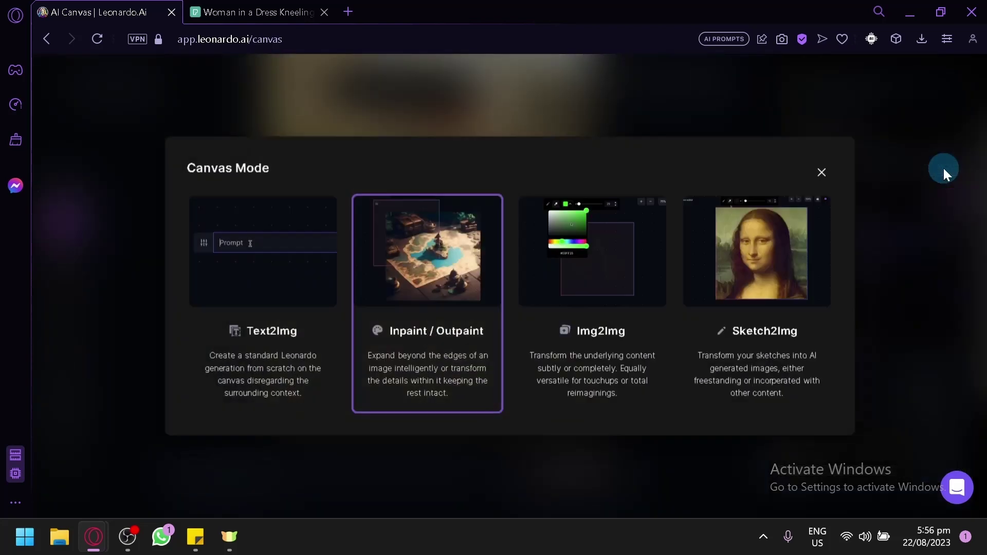
{"action": "left_click", "coordinate": [270, 296]}
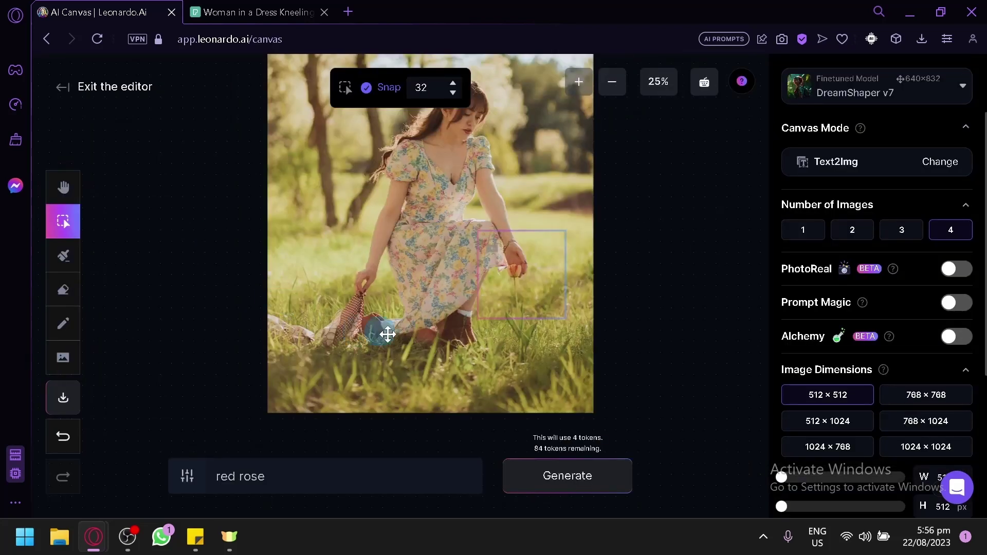
{"action": "left_click", "coordinate": [934, 163]}
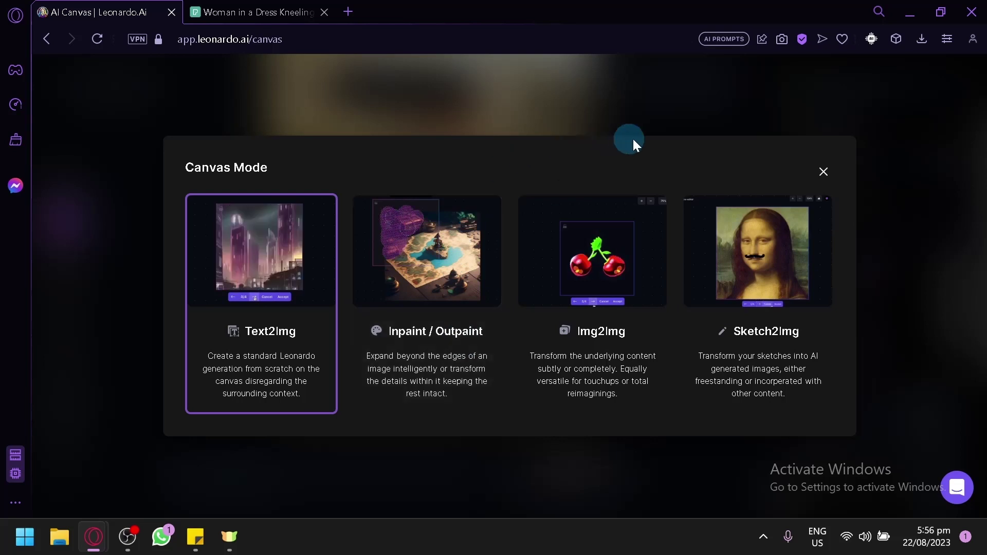
{"action": "left_click", "coordinate": [825, 173]}
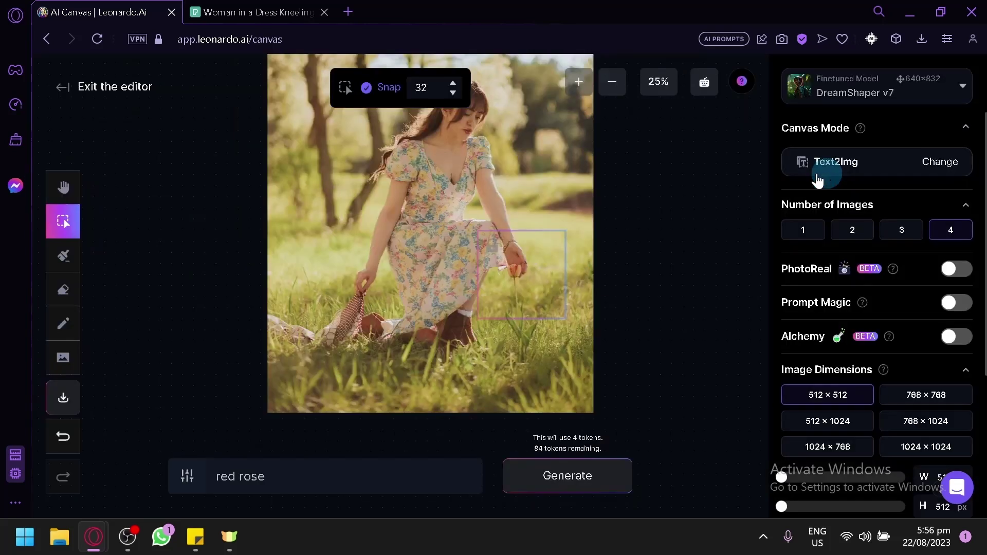
Step: Generate four Text2Img red rose images in the frame and discard them after browsing the set
{"action": "left_click", "coordinate": [348, 476]}
{"action": "left_click", "coordinate": [524, 478]}
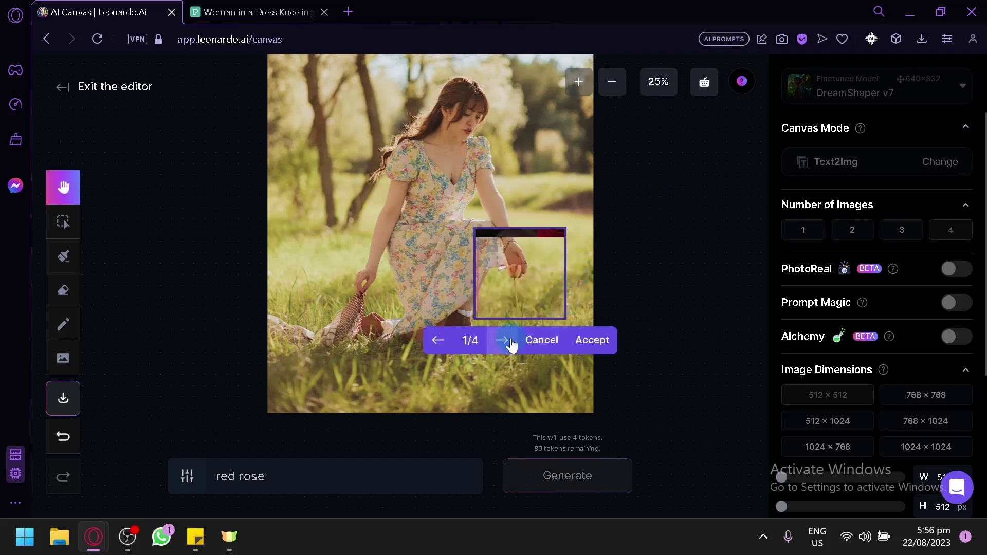
{"action": "left_click", "coordinate": [503, 341]}
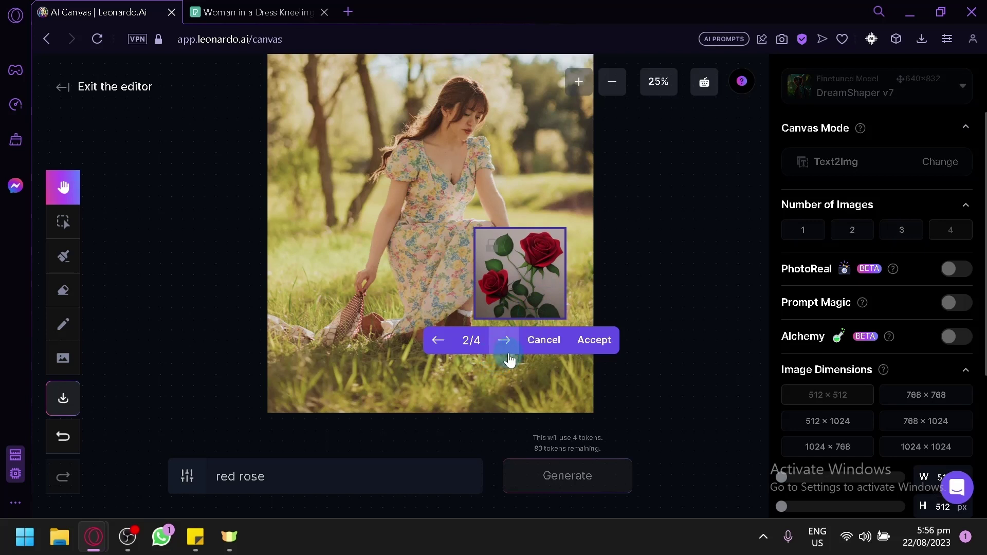
{"action": "left_click", "coordinate": [508, 349]}
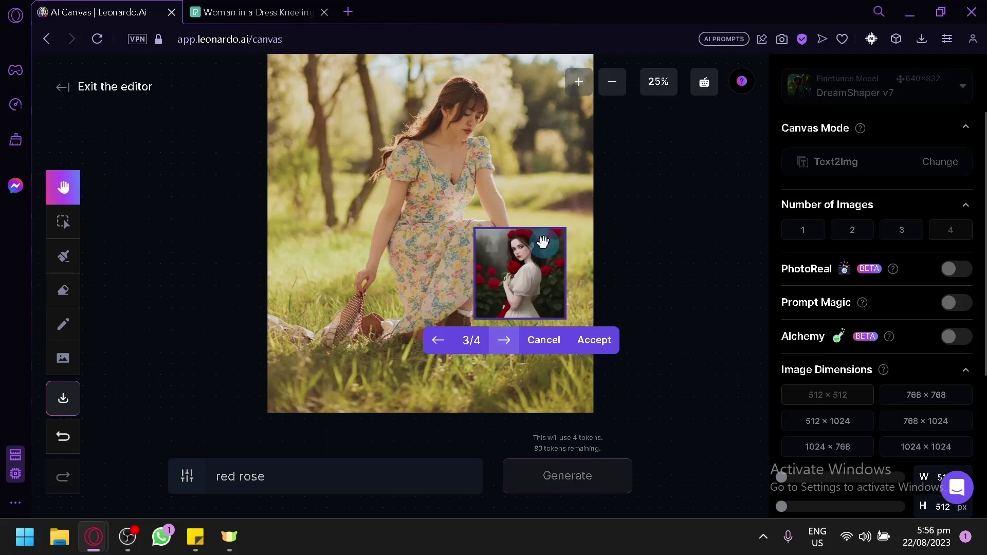
{"action": "left_click", "coordinate": [502, 341]}
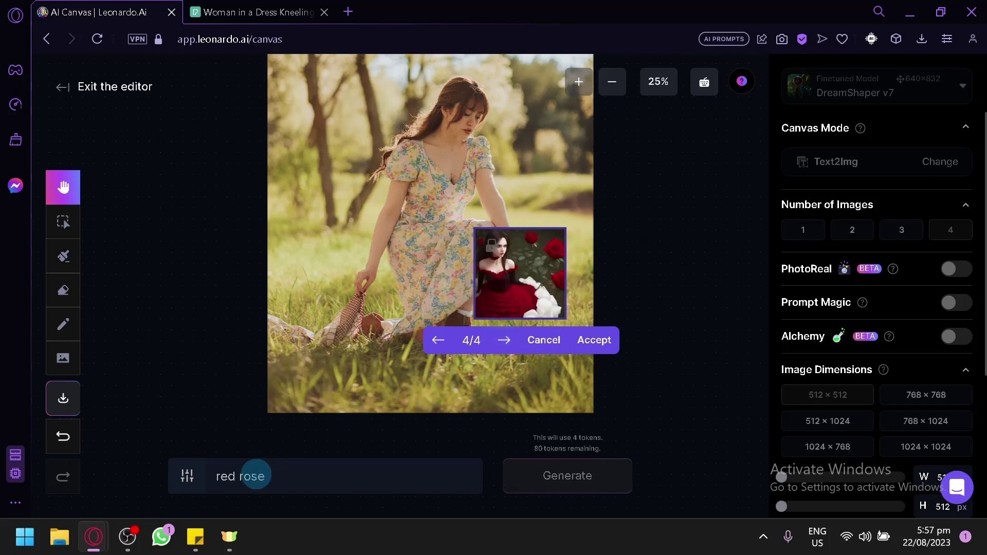
{"action": "left_click", "coordinate": [544, 342]}
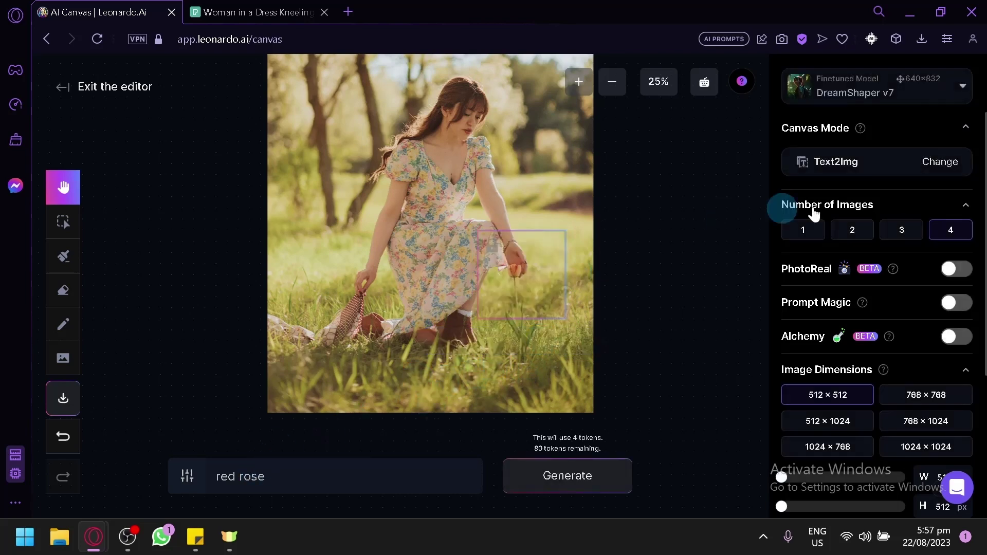
Step: Return the Canvas Mode to Inpaint / Outpaint and mask the flower and stem below the hand with brush size 121
{"action": "left_click", "coordinate": [938, 171]}
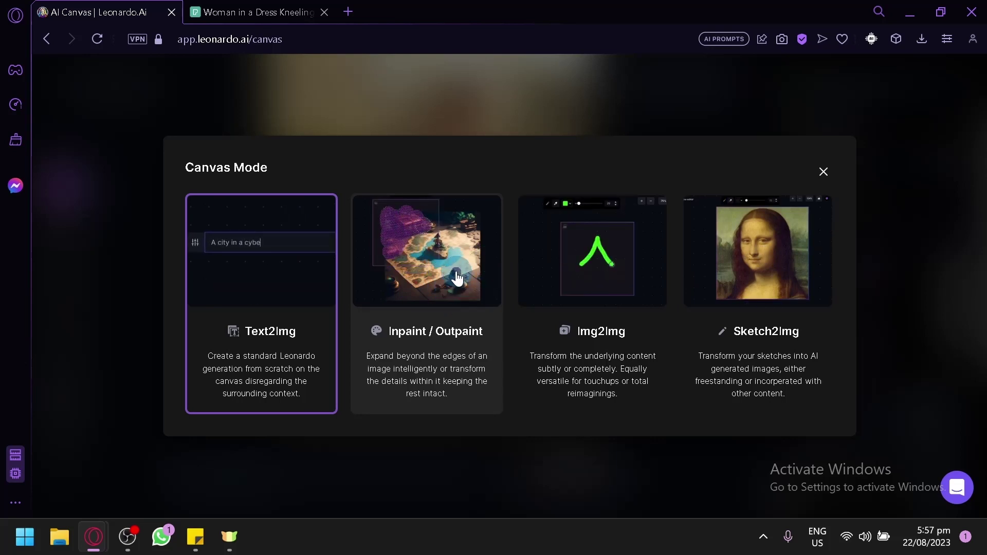
{"action": "left_click", "coordinate": [482, 283]}
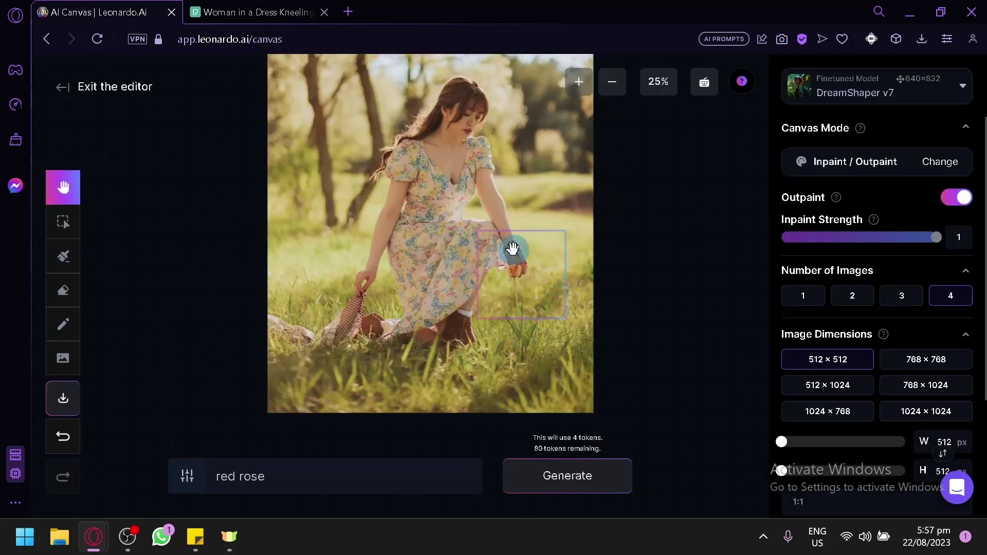
{"action": "left_click", "coordinate": [62, 263]}
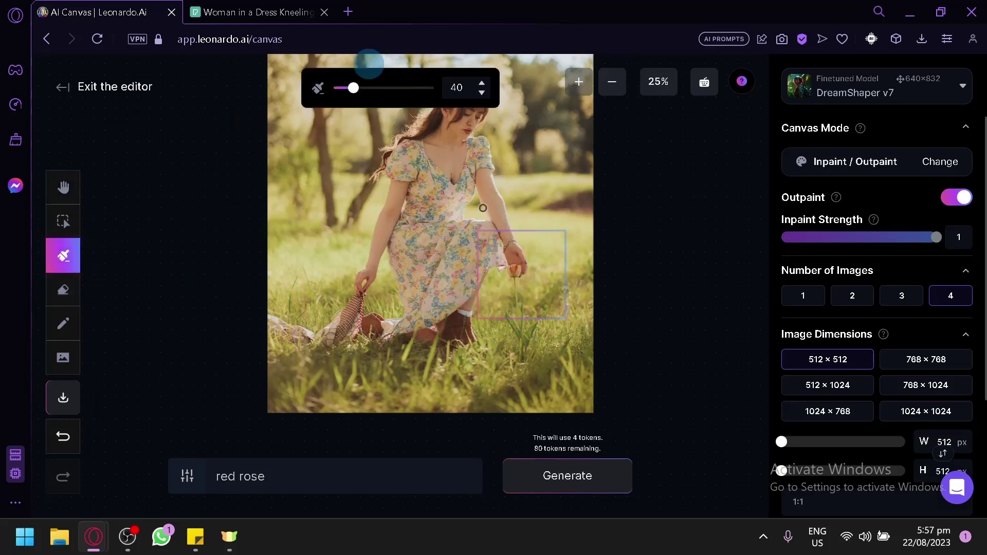
{"action": "left_click", "coordinate": [393, 88]}
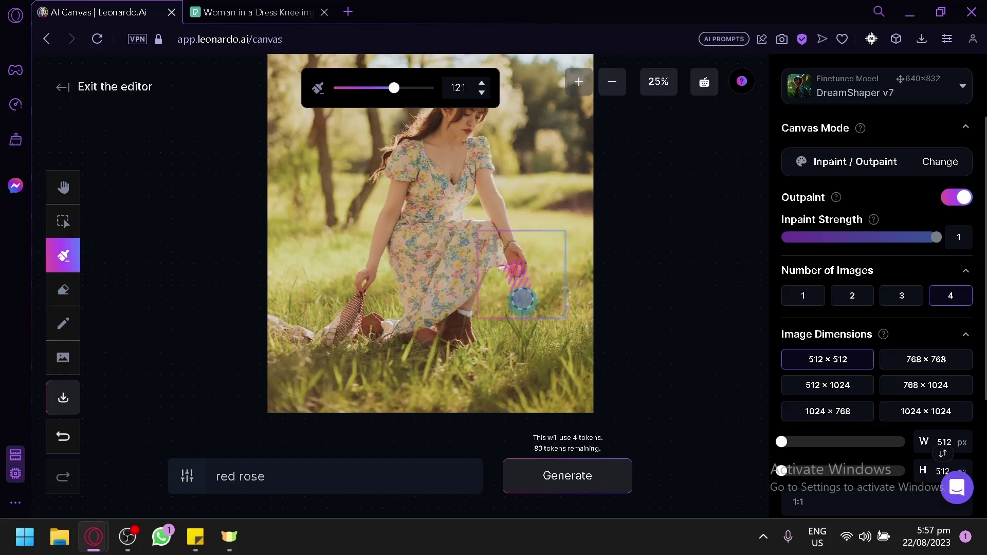
Step: Generate four inpainted red rose variants for the masked area and compare them close up beneath the hand
{"action": "left_click", "coordinate": [584, 477]}
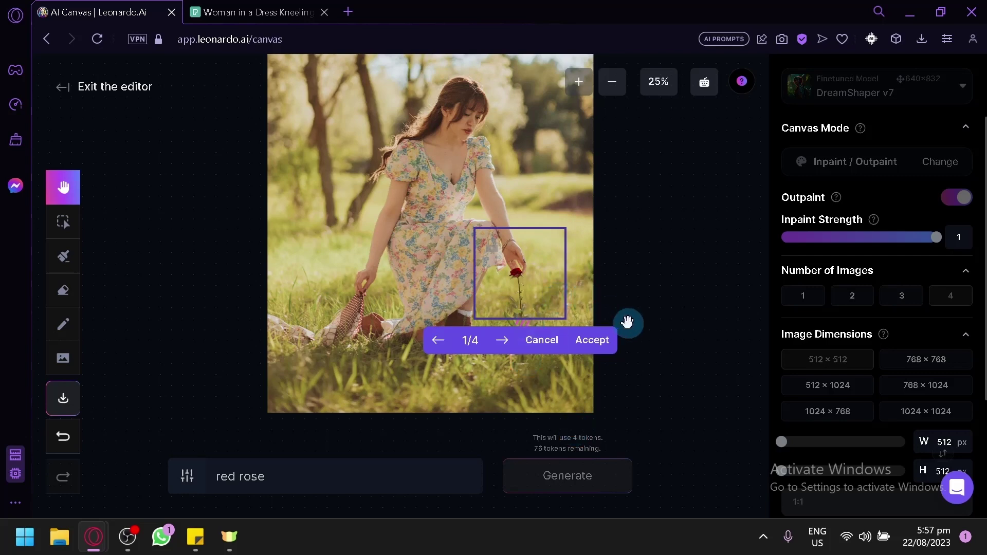
{"action": "scroll", "coordinate": [572, 305], "scroll_direction": "up", "scroll_amount": 2}
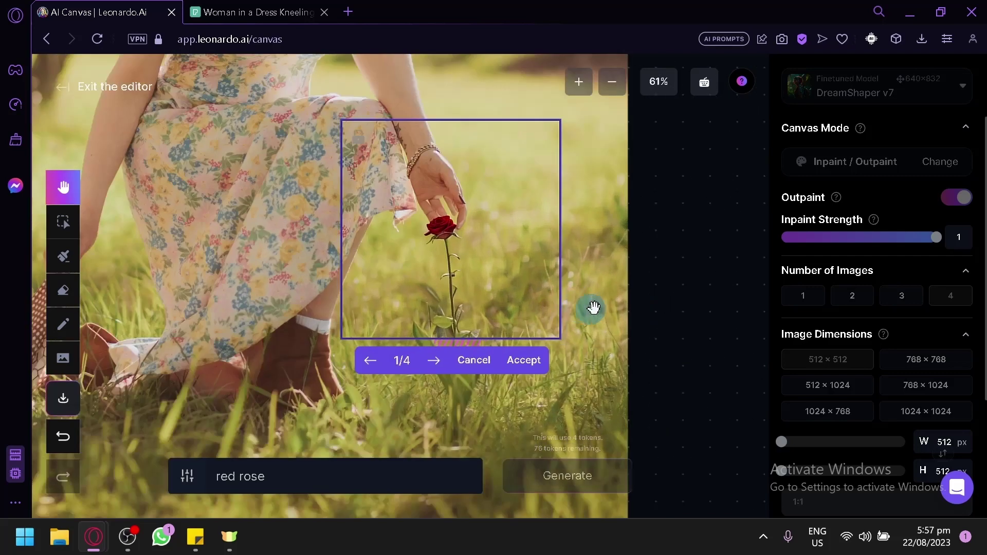
{"action": "left_click_drag", "start_coordinate": [636, 271], "coordinate": [741, 285]}
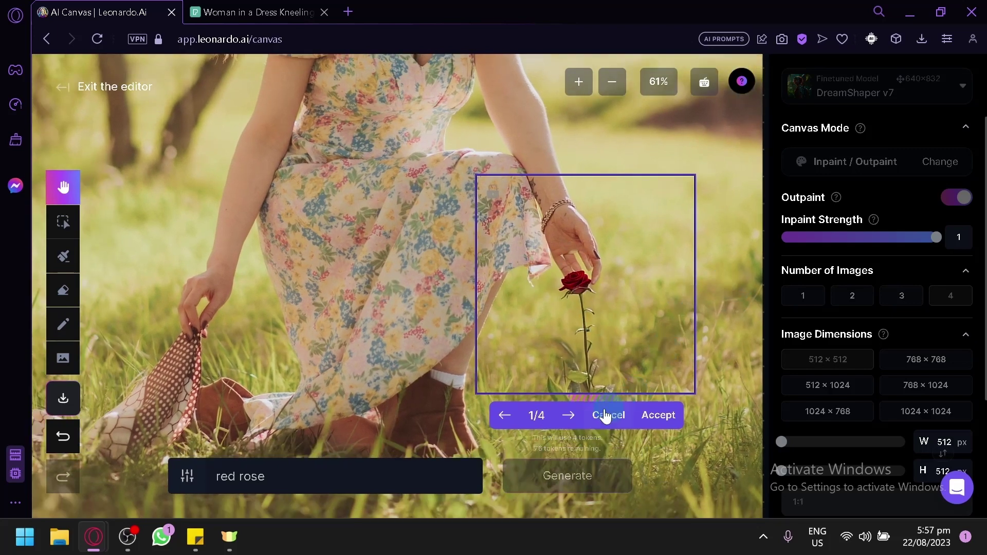
{"action": "left_click", "coordinate": [569, 415]}
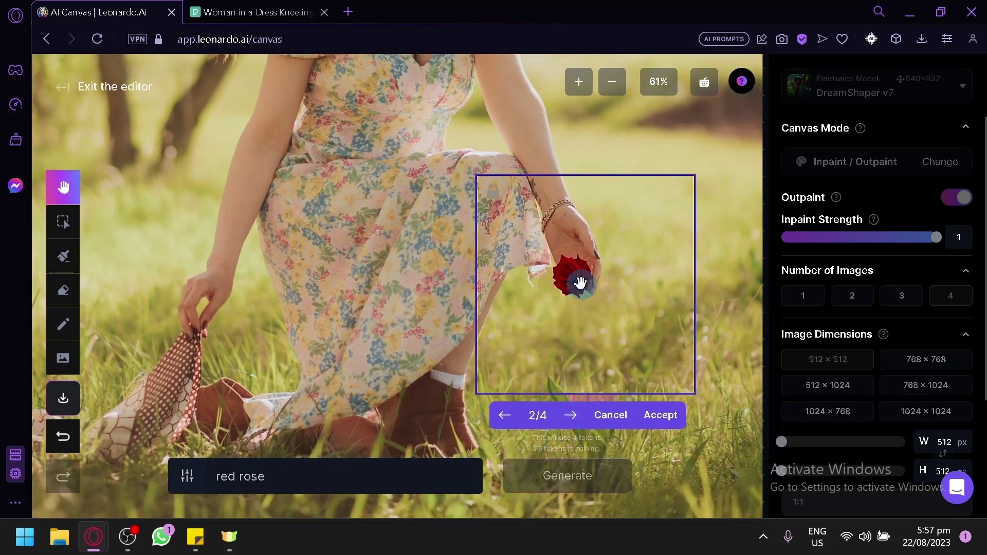
{"action": "left_click", "coordinate": [572, 416]}
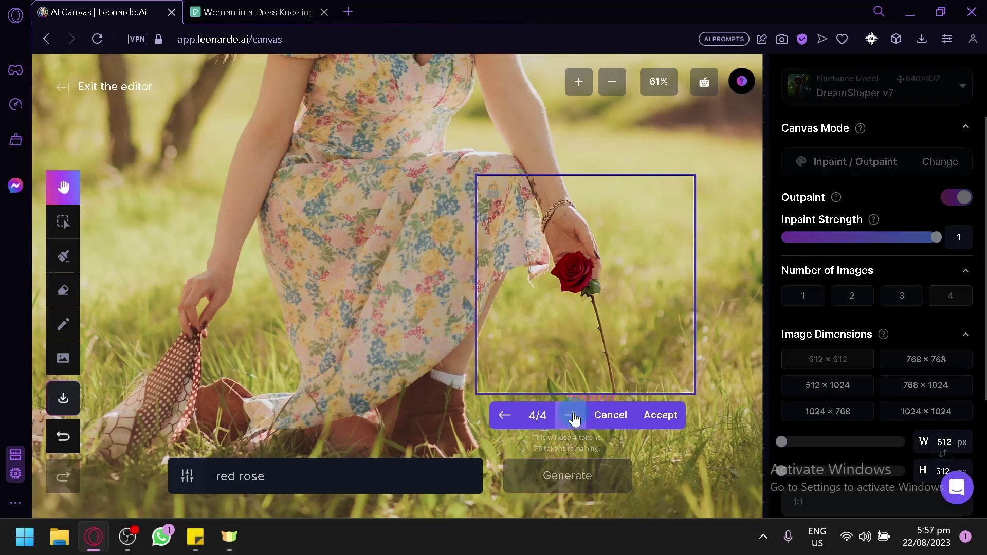
{"action": "left_click", "coordinate": [504, 415]}
{"action": "left_click", "coordinate": [506, 415]}
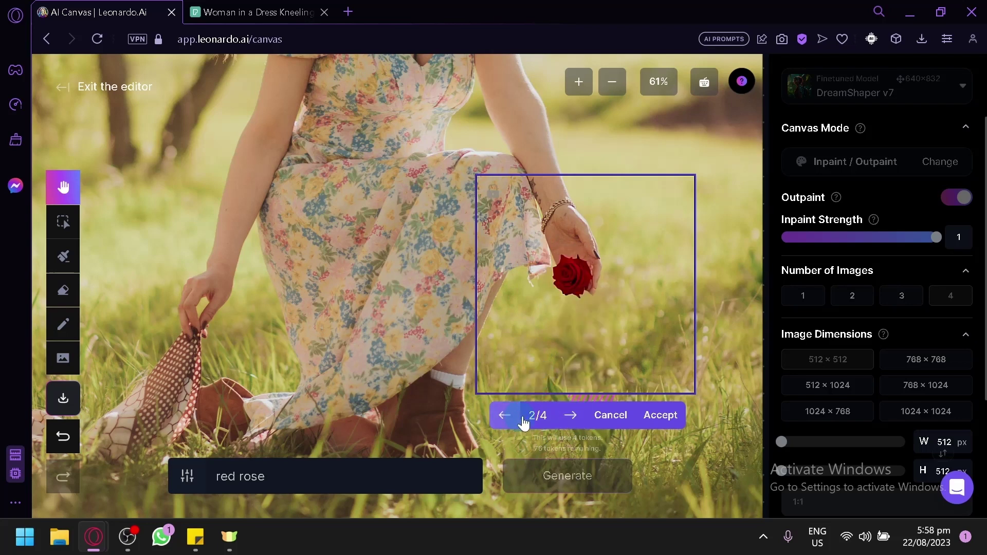
Step: Compare the neighbouring red rose variants and accept the third one, with the rose on a long stem beneath the hand
{"action": "left_click", "coordinate": [505, 416]}
{"action": "left_click", "coordinate": [571, 415]}
{"action": "left_click", "coordinate": [570, 415]}
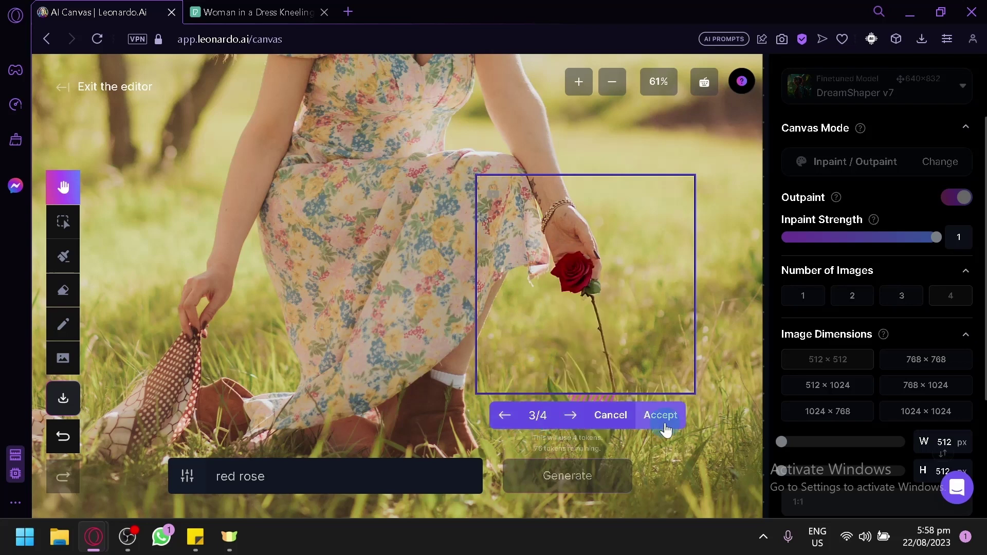
{"action": "left_click", "coordinate": [661, 416]}
{"action": "scroll", "coordinate": [746, 434], "scroll_direction": "down", "scroll_amount": 1}
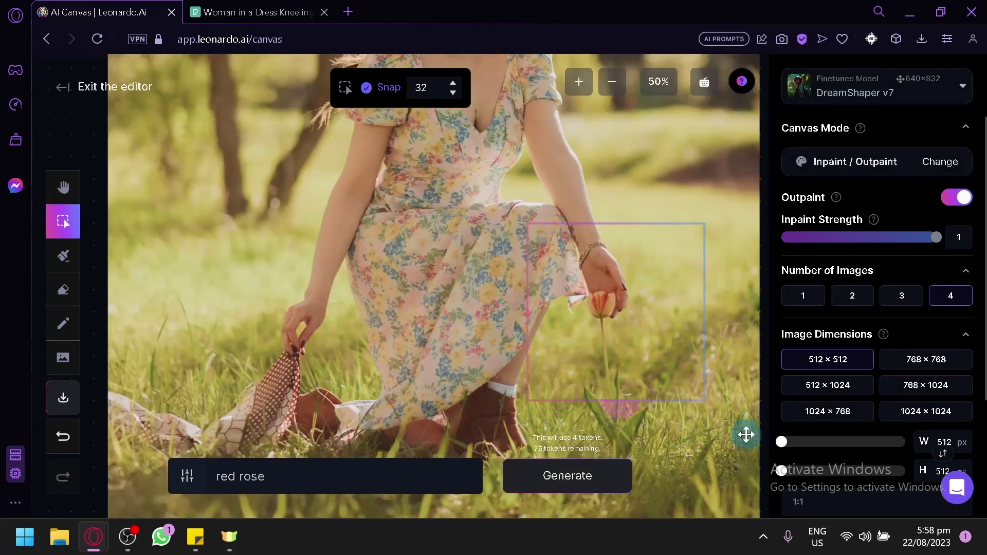
{"action": "scroll", "coordinate": [746, 434], "scroll_direction": "down", "scroll_amount": 2}
{"action": "scroll", "coordinate": [628, 393], "scroll_direction": "down", "scroll_amount": 2}
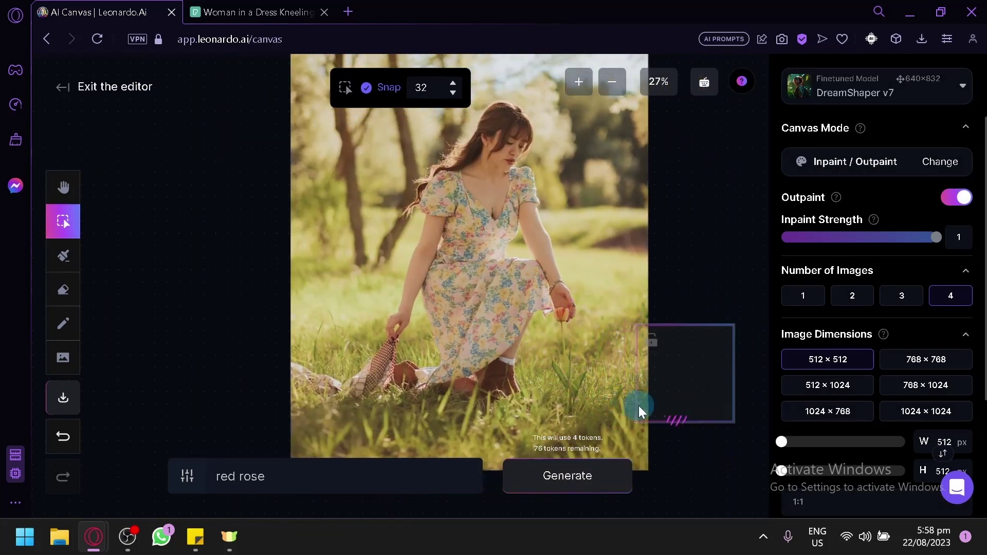
{"action": "left_click_drag", "start_coordinate": [638, 412], "coordinate": [526, 381]}
{"action": "left_click", "coordinate": [708, 313]}
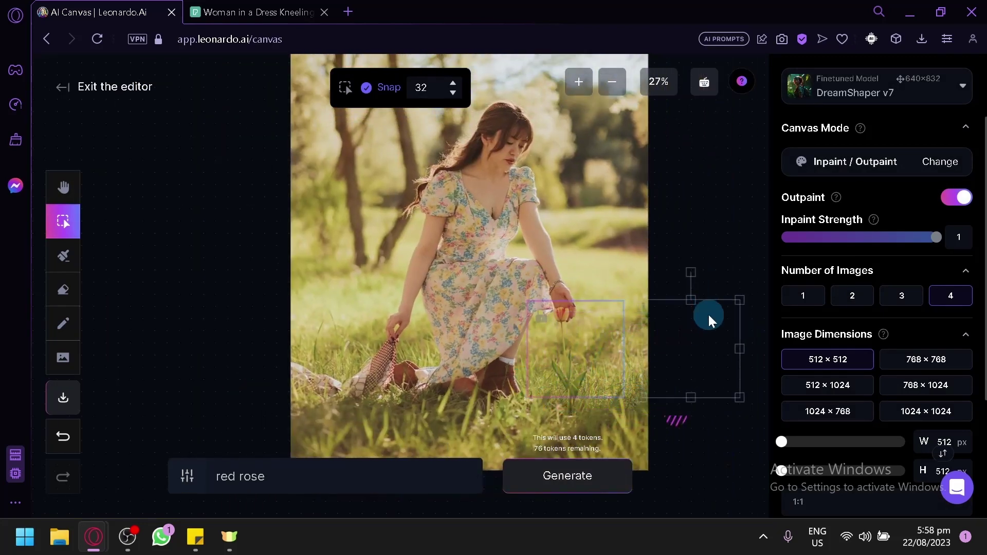
{"action": "left_click_drag", "start_coordinate": [708, 314], "coordinate": [592, 313]}
{"action": "key", "text": "ctrl+z"}
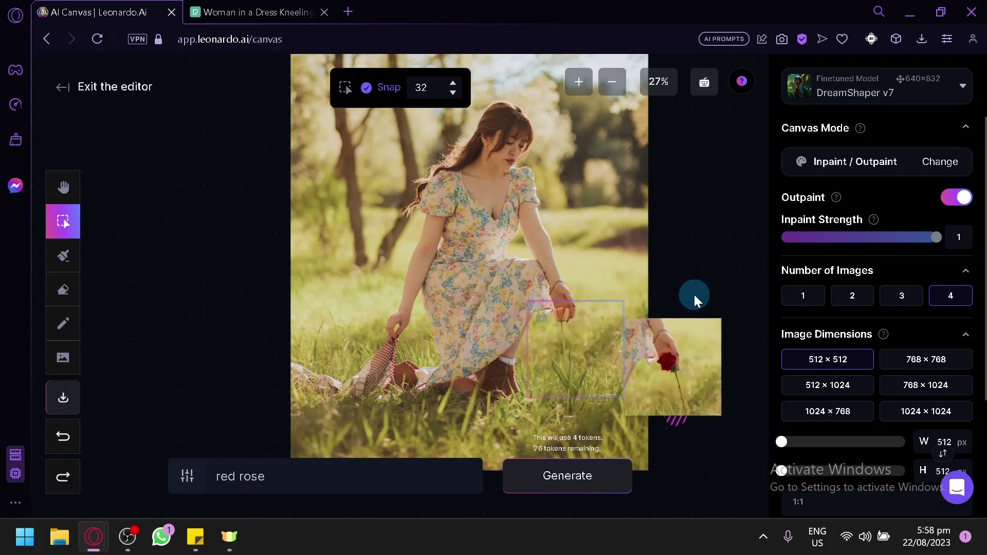
{"action": "key", "text": "ctrl+z"}
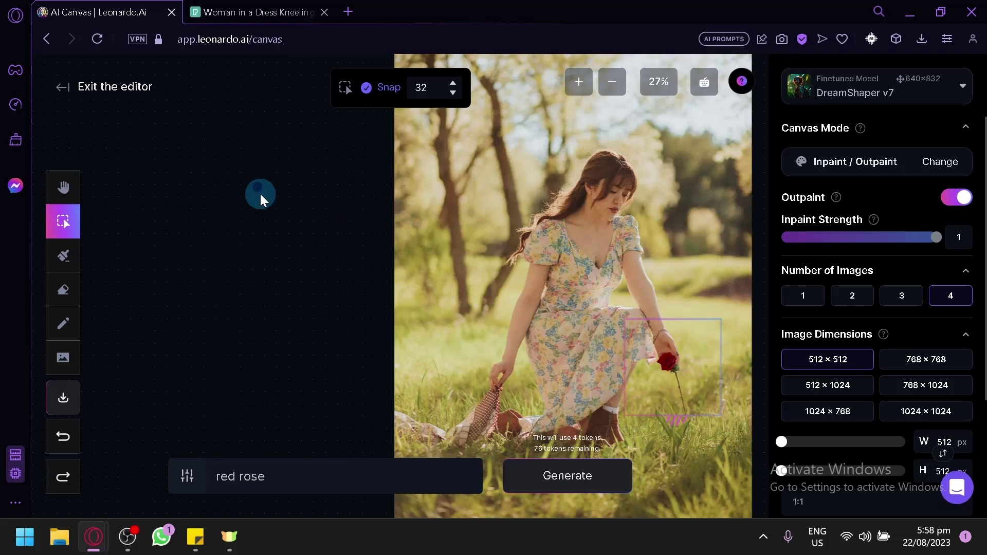
Step: Move the generation frame over the meadow beside the woman's forearm, above the rose, and mask an oval area inside it
{"action": "left_click", "coordinate": [63, 188]}
{"action": "left_click_drag", "start_coordinate": [307, 280], "coordinate": [159, 194]}
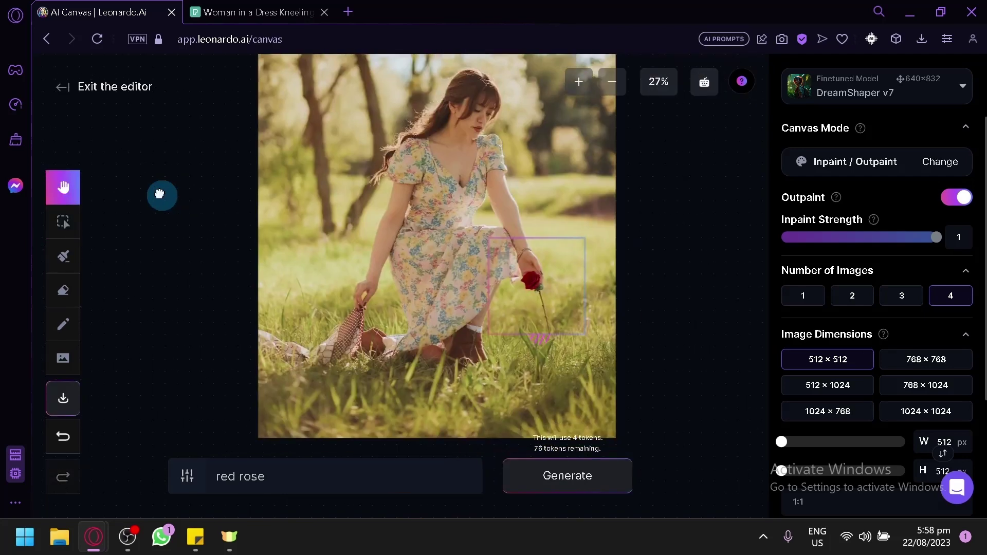
{"action": "left_click_drag", "start_coordinate": [641, 233], "coordinate": [672, 273]}
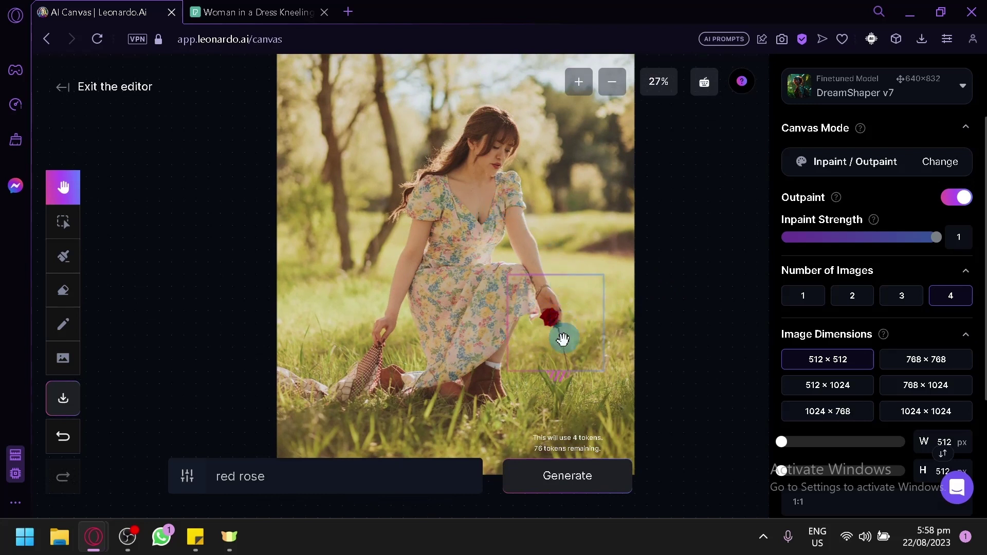
{"action": "left_click", "coordinate": [63, 220]}
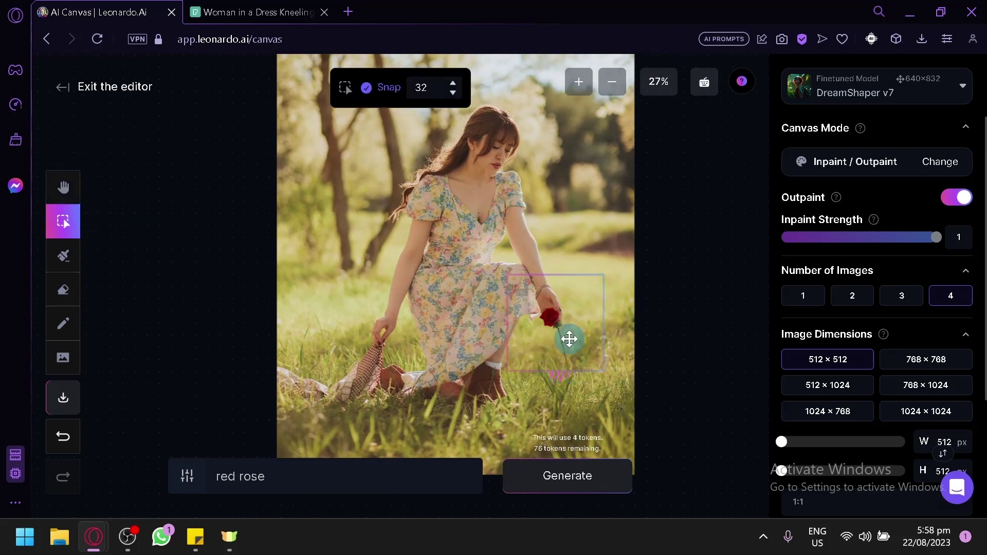
{"action": "left_click_drag", "start_coordinate": [590, 332], "coordinate": [594, 277]}
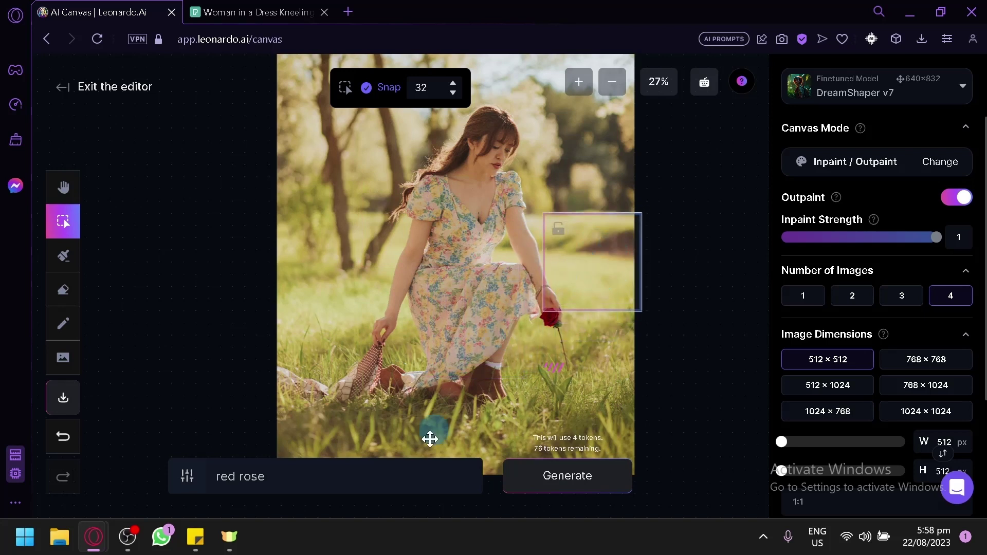
{"action": "left_click_drag", "start_coordinate": [387, 478], "coordinate": [122, 478]}
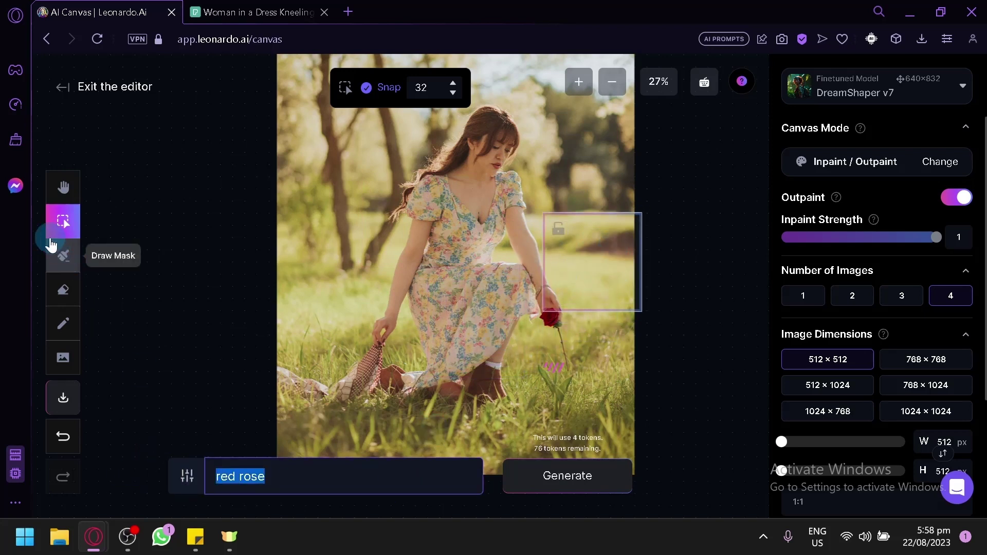
{"action": "left_click", "coordinate": [64, 268]}
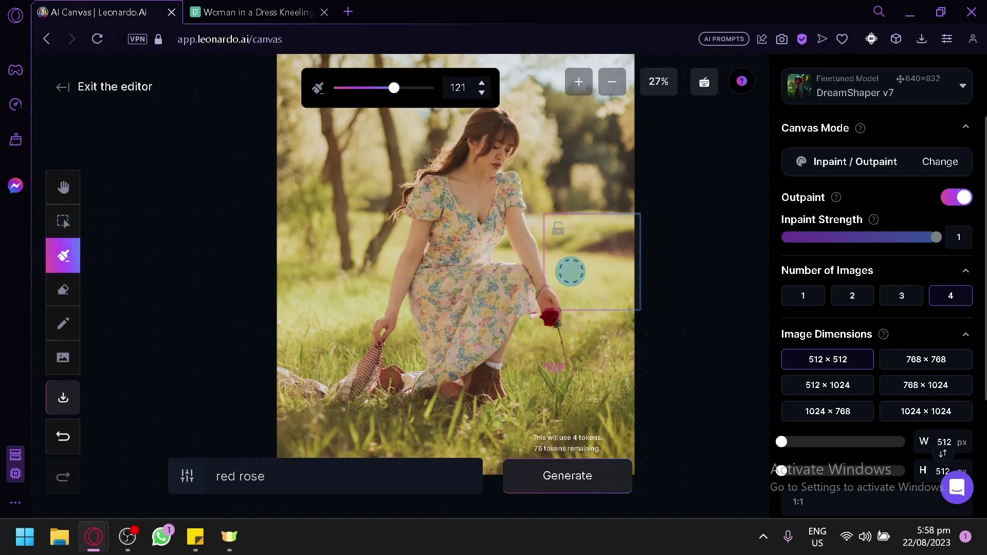
{"action": "mouse_move", "coordinate": [571, 269]}
{"action": "left_mouse_down"}
{"action": "mouse_move", "coordinate": [615, 271]}
{"action": "mouse_move", "coordinate": [572, 263]}
{"action": "mouse_move", "coordinate": [606, 273]}
{"action": "mouse_move", "coordinate": [581, 280]}
{"action": "mouse_move", "coordinate": [581, 253]}
{"action": "mouse_move", "coordinate": [607, 260]}
{"action": "mouse_move", "coordinate": [579, 275]}
{"action": "mouse_move", "coordinate": [591, 270]}
{"action": "left_mouse_up"}
Step: Replace the prompt with "husky dog playing" and generate four inpainted variants for the masked meadow area
{"action": "left_click_drag", "start_coordinate": [370, 474], "coordinate": [147, 445]}
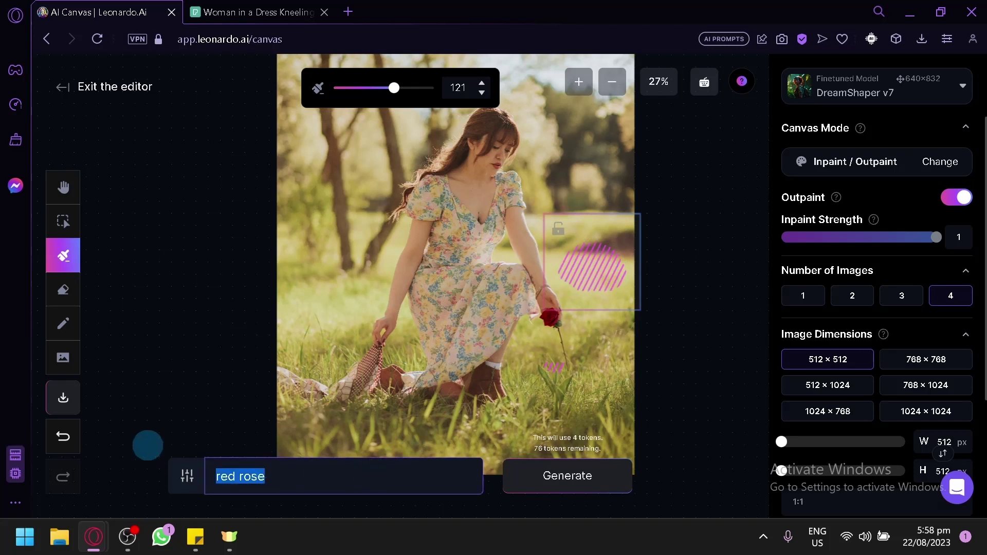
{"action": "type", "text": "husk"}
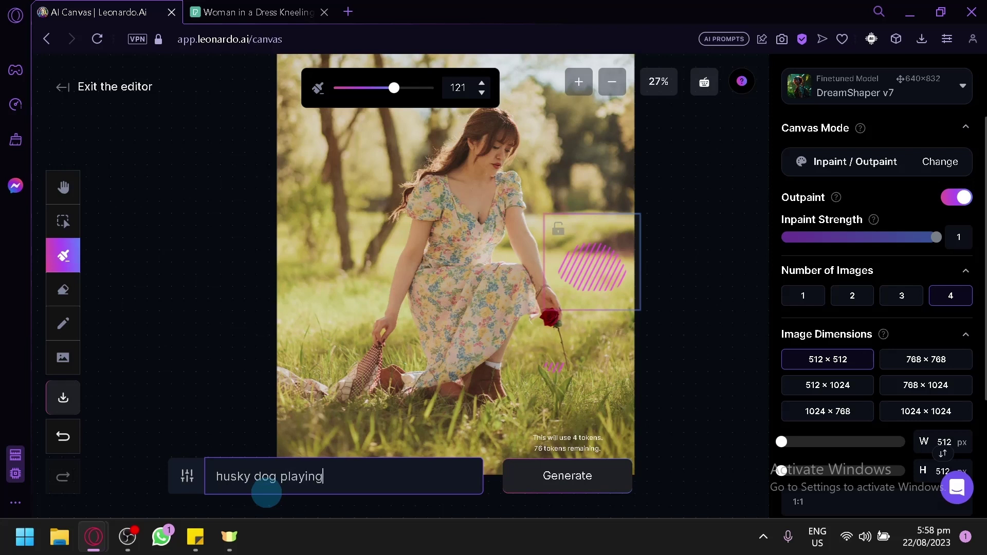
{"action": "type", "text": "y dog playing"}
{"action": "left_click", "coordinate": [606, 488]}
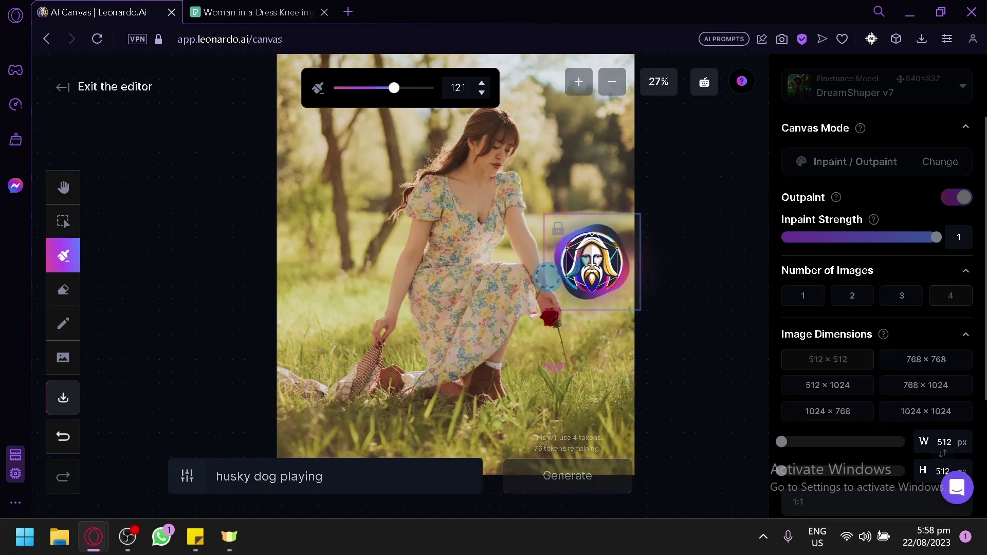
{"action": "key", "text": "h"}
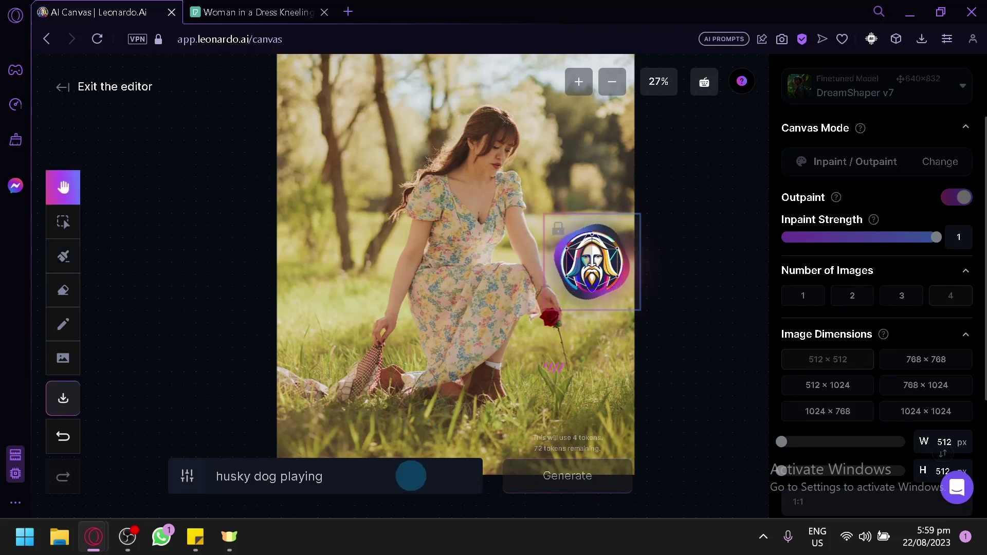
{"action": "left_click", "coordinate": [128, 537]}
{"action": "left_click", "coordinate": [127, 537]}
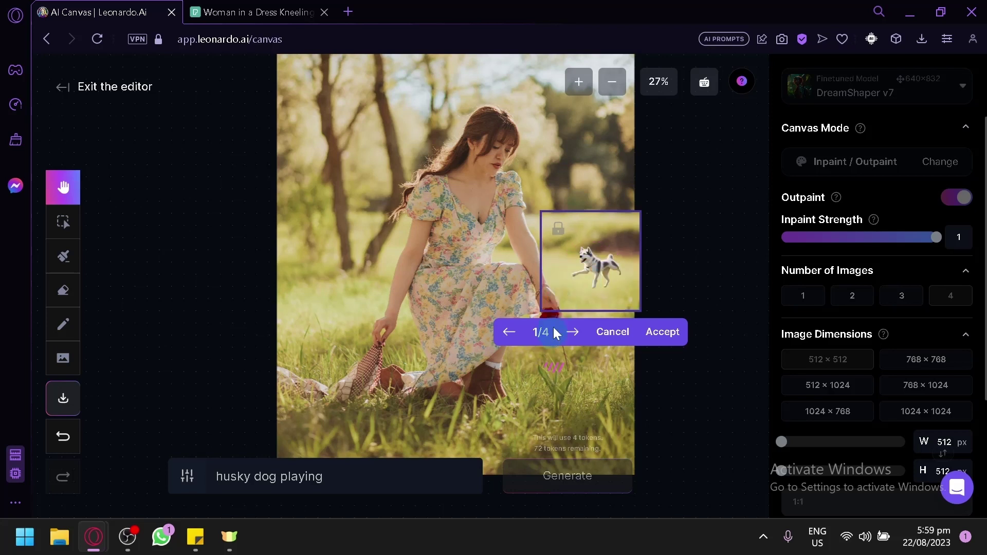
Step: Browse all four husky variants and accept the first one into the photo
{"action": "left_click", "coordinate": [573, 334]}
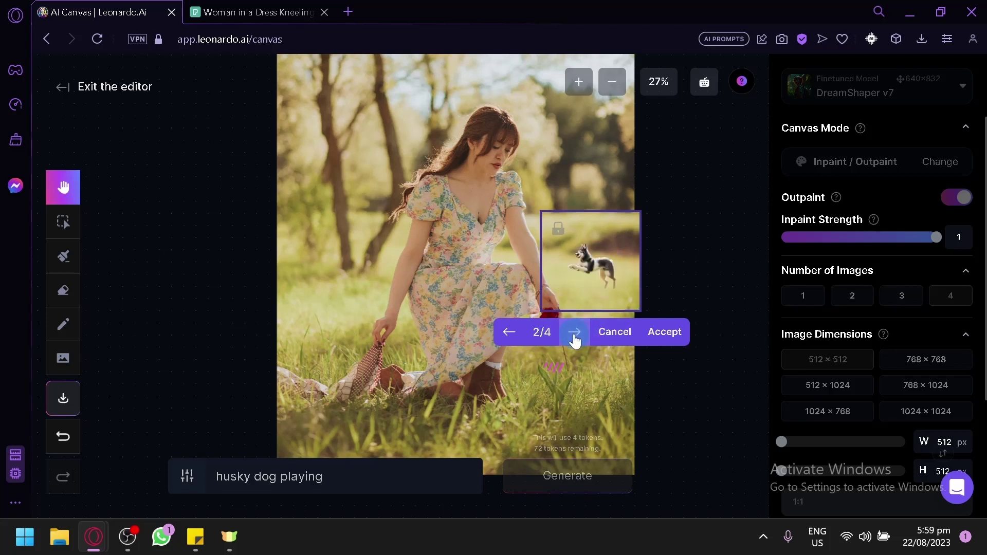
{"action": "left_click", "coordinate": [573, 335]}
{"action": "left_click", "coordinate": [574, 334]}
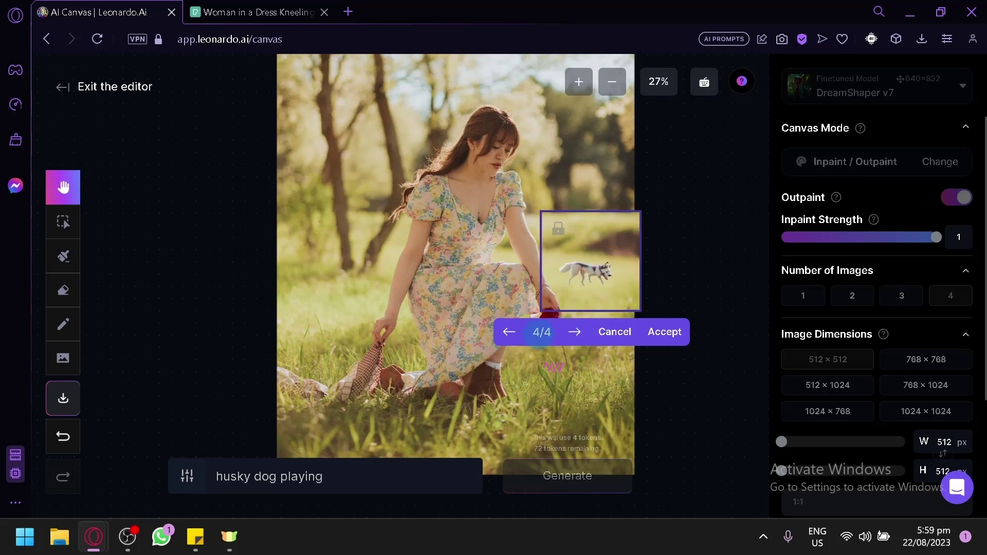
{"action": "left_click", "coordinate": [510, 333]}
{"action": "left_click", "coordinate": [511, 335]}
{"action": "left_click", "coordinate": [511, 335]}
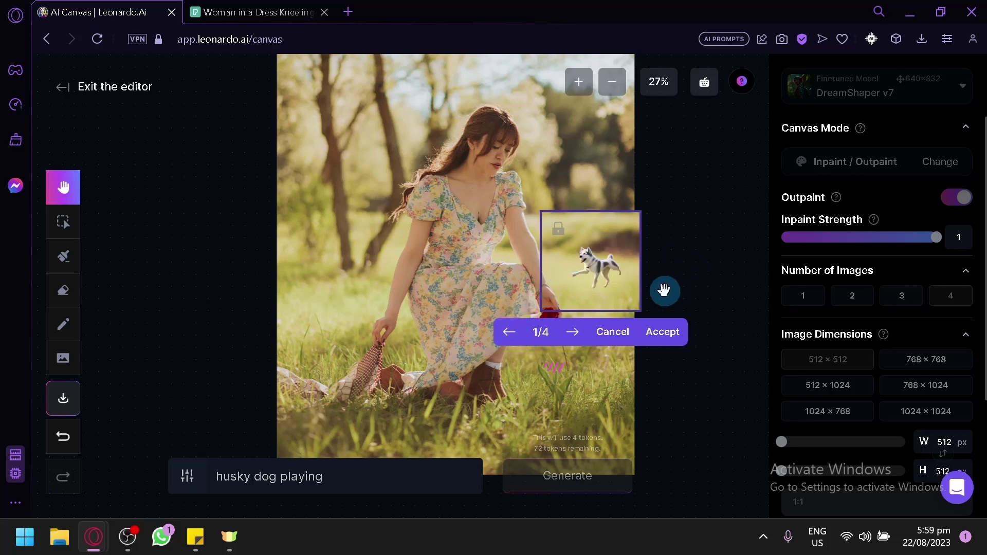
{"action": "left_click", "coordinate": [666, 334]}
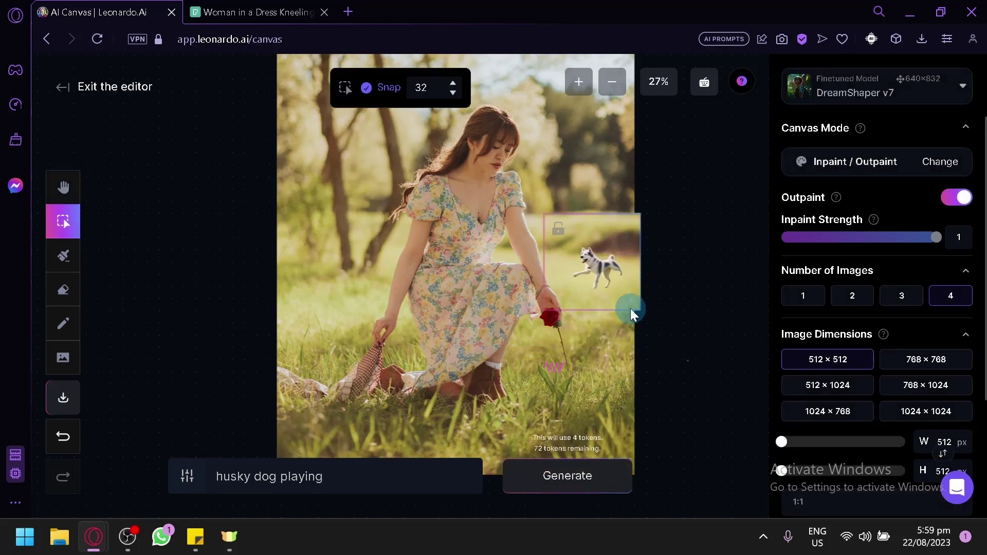
Step: Move the generation frame away from the husky and examine the edited photo with the added dog and rose
{"action": "left_click_drag", "start_coordinate": [625, 386], "coordinate": [611, 408]}
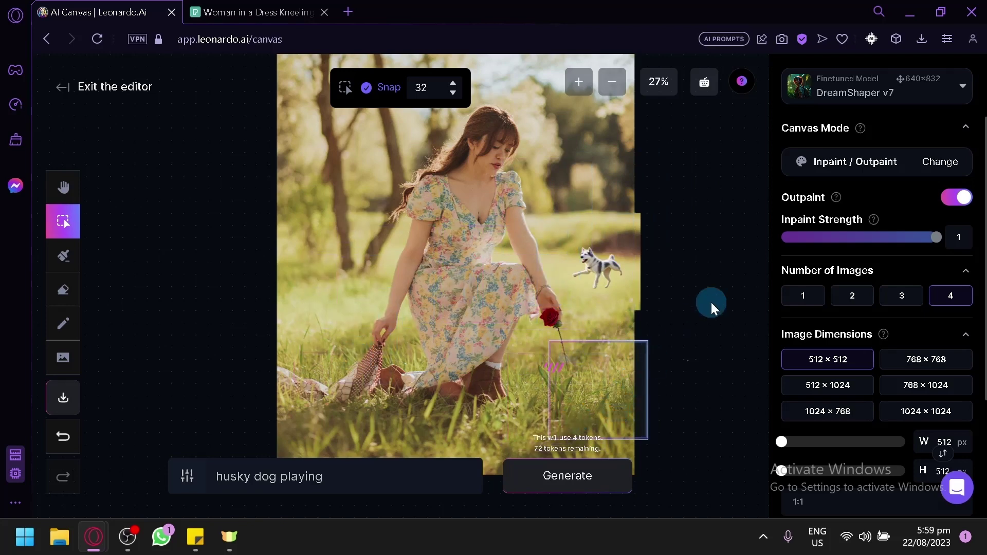
{"action": "scroll", "coordinate": [739, 293], "scroll_direction": "down", "scroll_amount": 3}
{"action": "scroll", "coordinate": [899, 237], "scroll_direction": "up", "scroll_amount": 3}
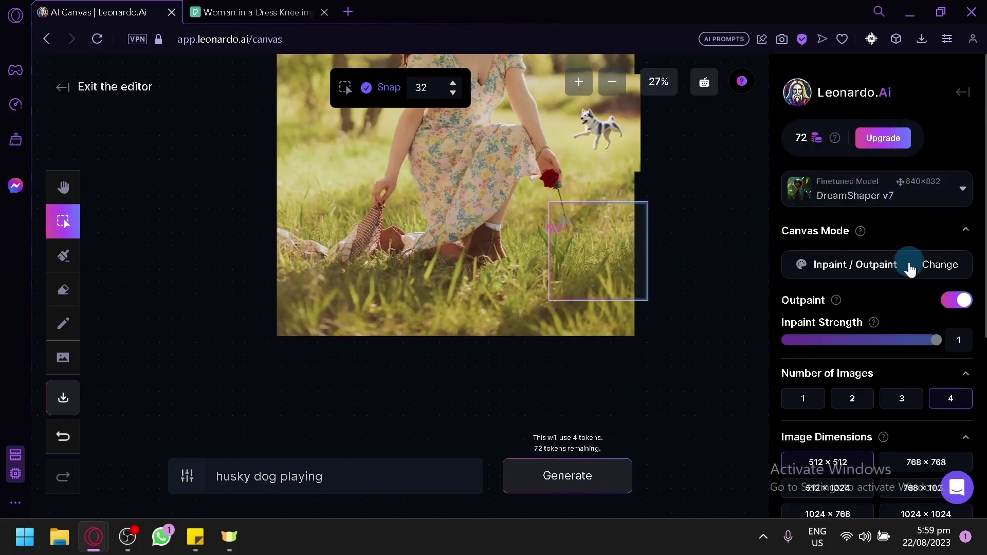
{"action": "scroll", "coordinate": [708, 306], "scroll_direction": "up", "scroll_amount": 4}
{"action": "scroll", "coordinate": [707, 310], "scroll_direction": "down", "scroll_amount": 3}
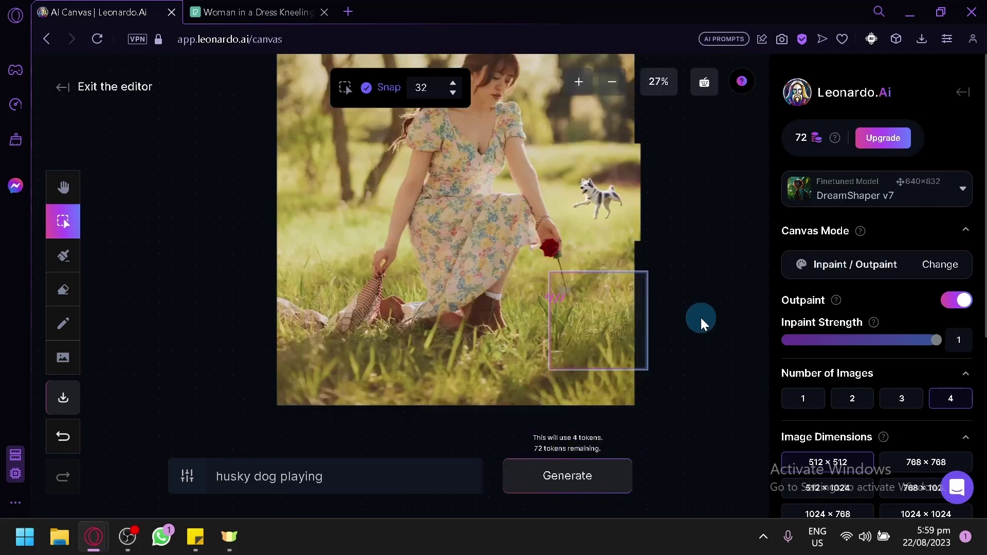
{"action": "scroll", "coordinate": [698, 319], "scroll_direction": "up", "scroll_amount": 2}
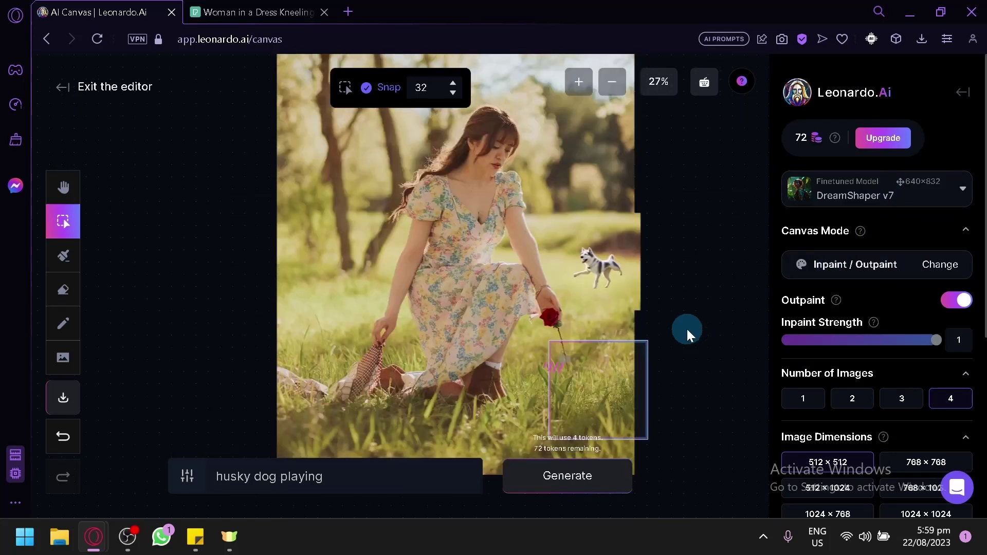
{"action": "left_click_drag", "start_coordinate": [604, 412], "coordinate": [472, 242]}
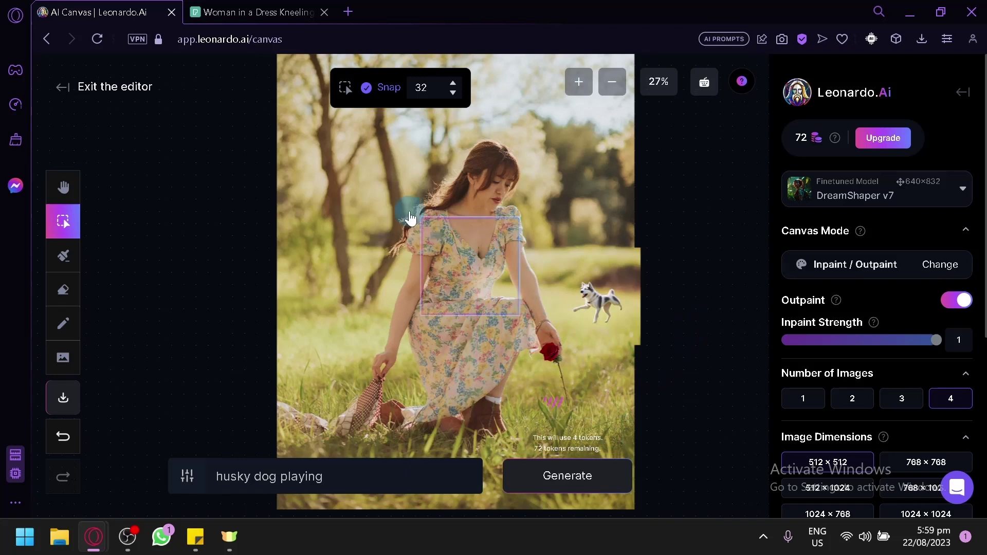
Step: Exit the canvas editor without keeping the changes and open AI Image Generation
{"action": "left_click", "coordinate": [88, 88]}
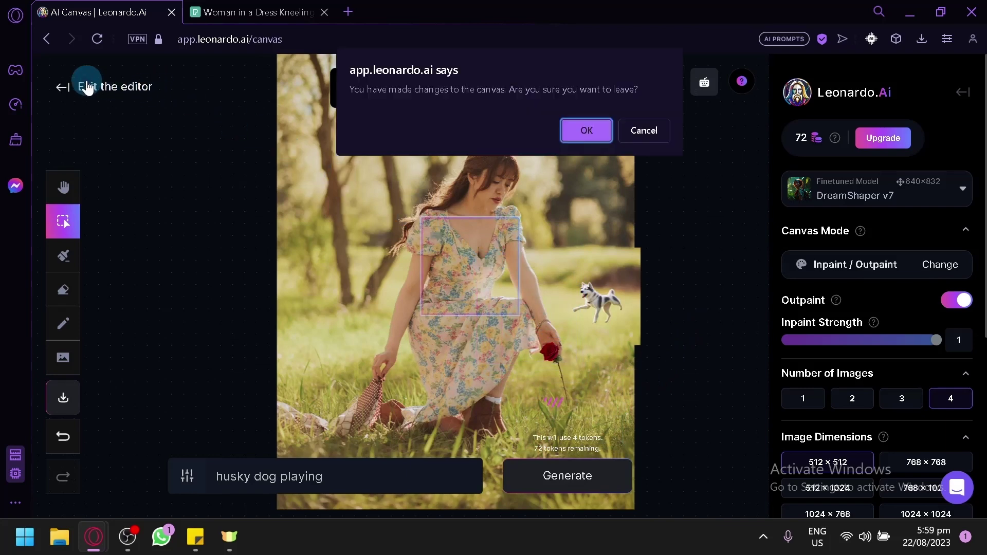
{"action": "left_click", "coordinate": [588, 135]}
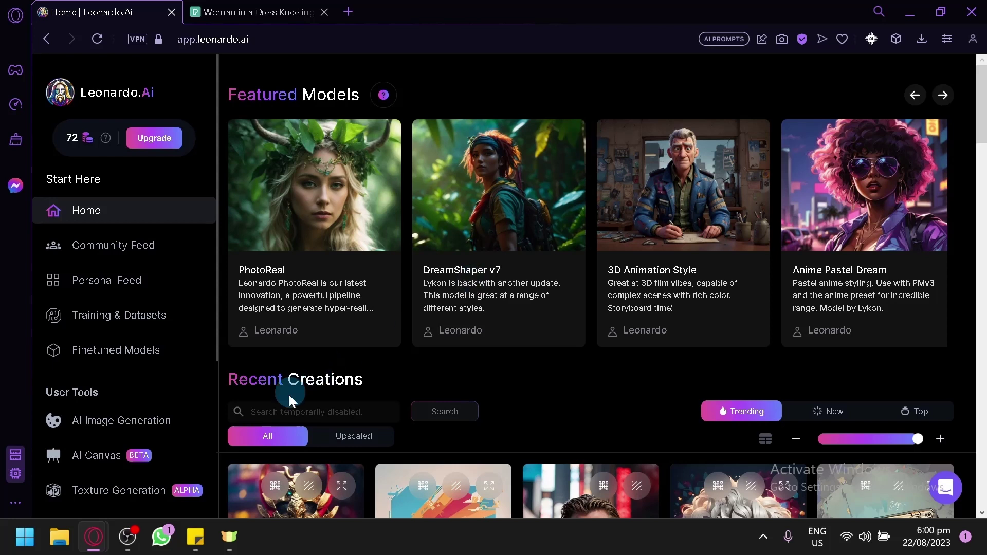
{"action": "left_click", "coordinate": [165, 434]}
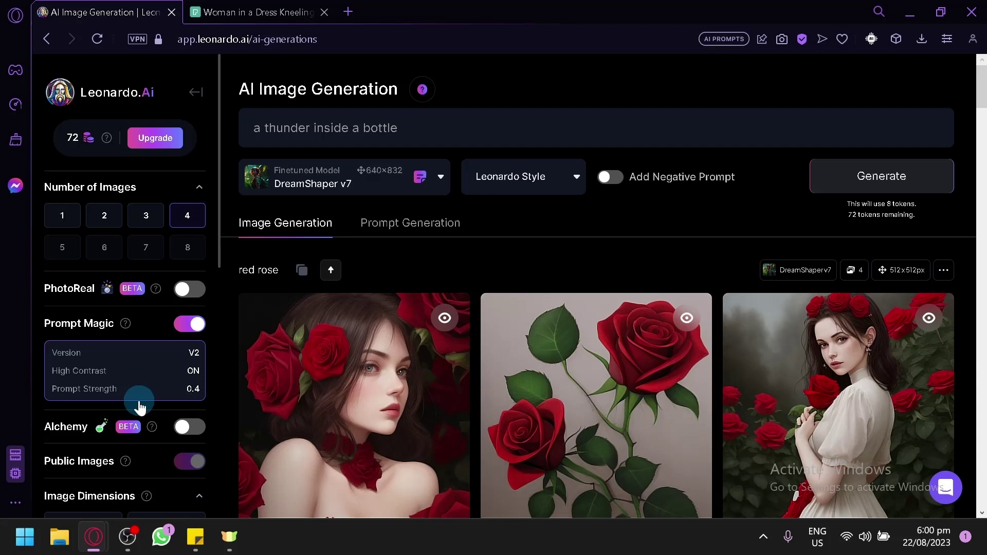
Step: Set the prompt to "a drawing of a moon, with thick lines and cartoonish, no colors" and add the negative prompt "colors"
{"action": "left_click", "coordinate": [466, 117]}
{"action": "key", "text": "ctrl+a"}
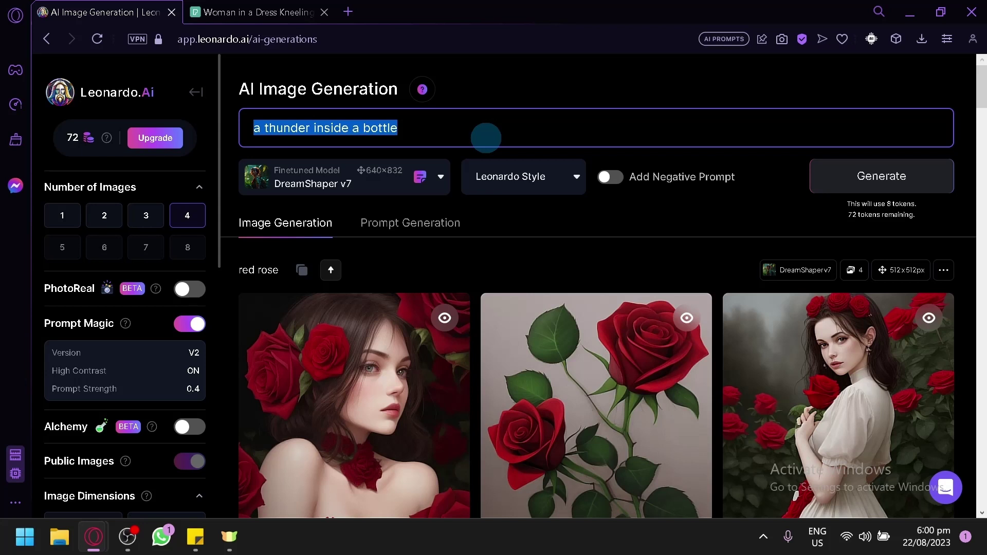
{"action": "type", "text": "a d"}
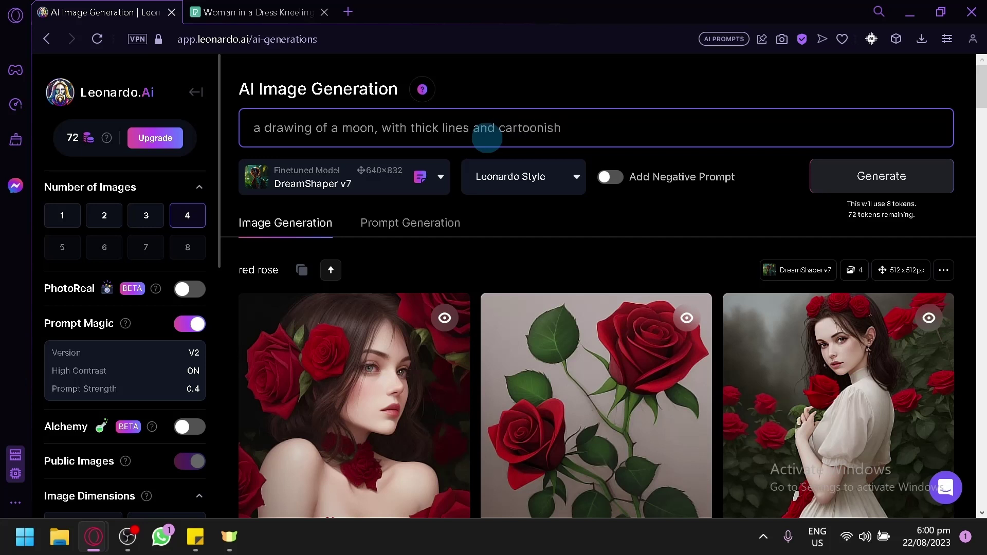
{"action": "left_click", "coordinate": [612, 176]}
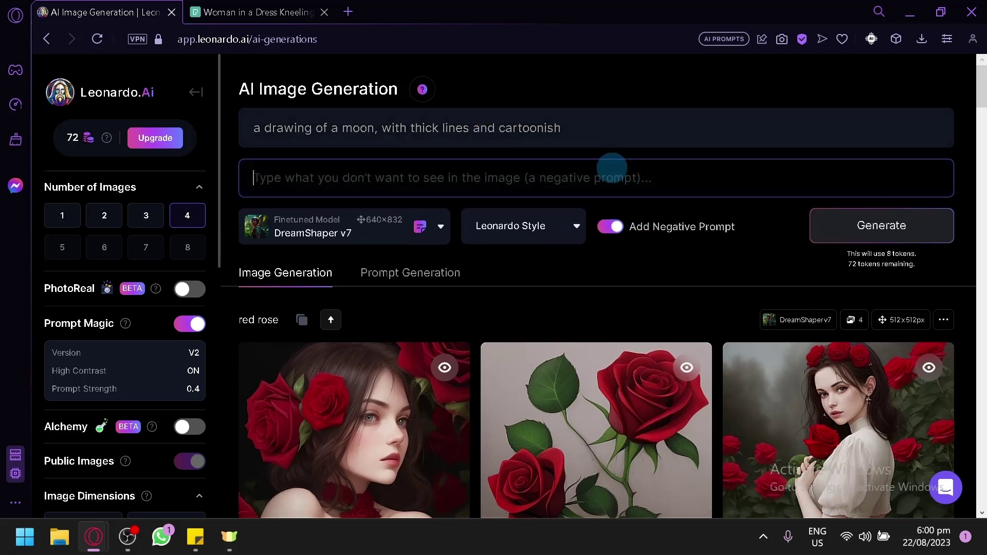
{"action": "type", "text": "colors"}
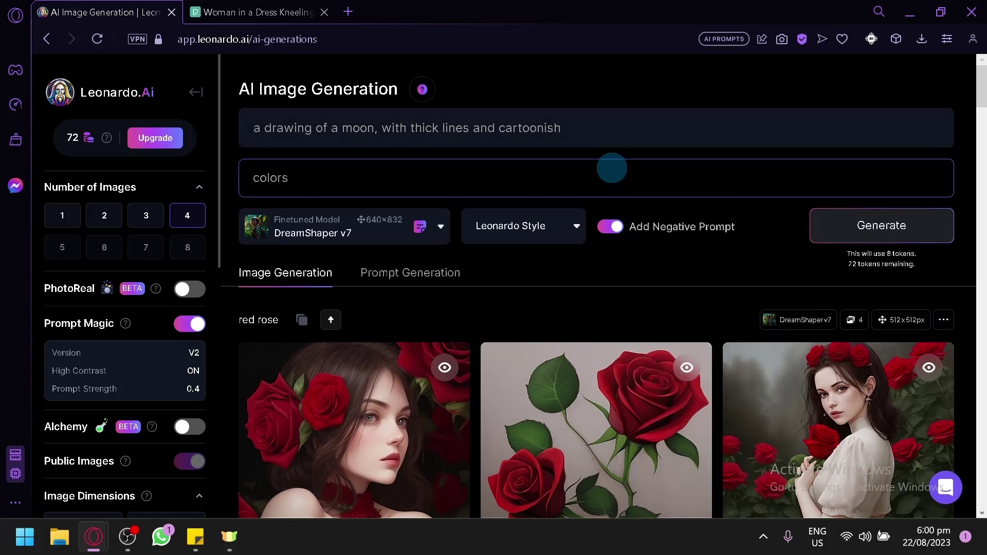
{"action": "left_click", "coordinate": [619, 139]}
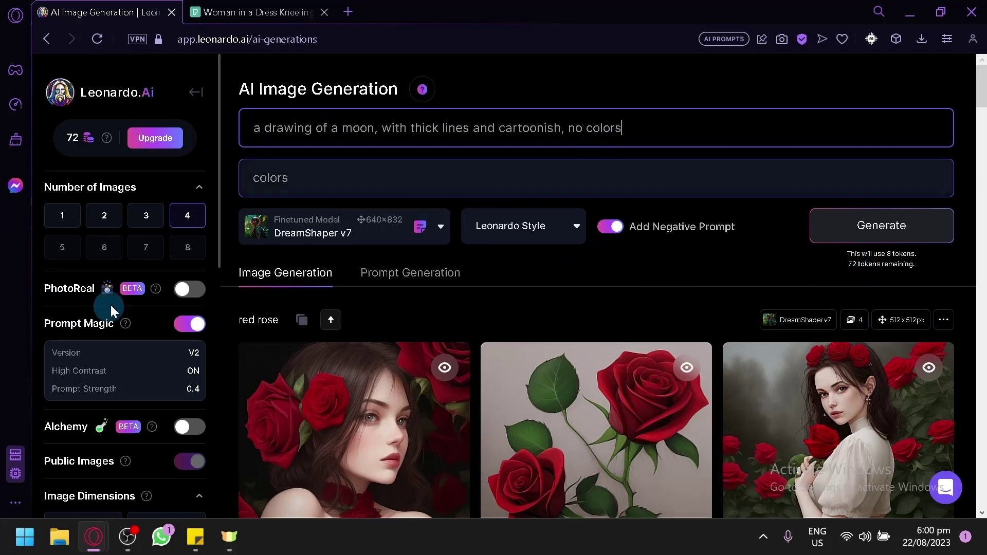
Step: Generate four images of the cartoonish moon drawing with the current prompt and settings
{"action": "scroll", "coordinate": [112, 309], "scroll_direction": "down", "scroll_amount": 10}
{"action": "scroll", "coordinate": [116, 303], "scroll_direction": "up", "scroll_amount": 8}
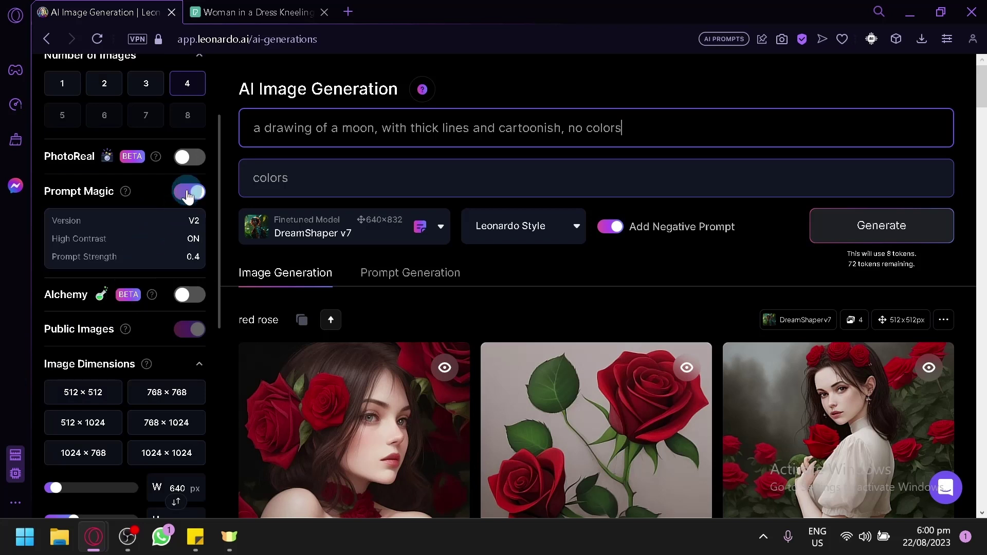
{"action": "left_click", "coordinate": [897, 248]}
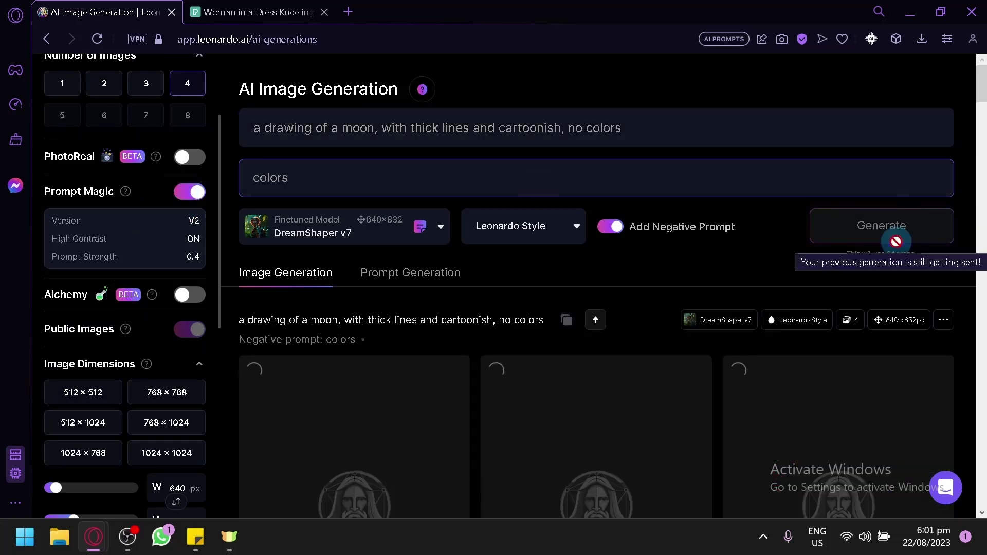
{"action": "scroll", "coordinate": [672, 331], "scroll_direction": "down", "scroll_amount": 8}
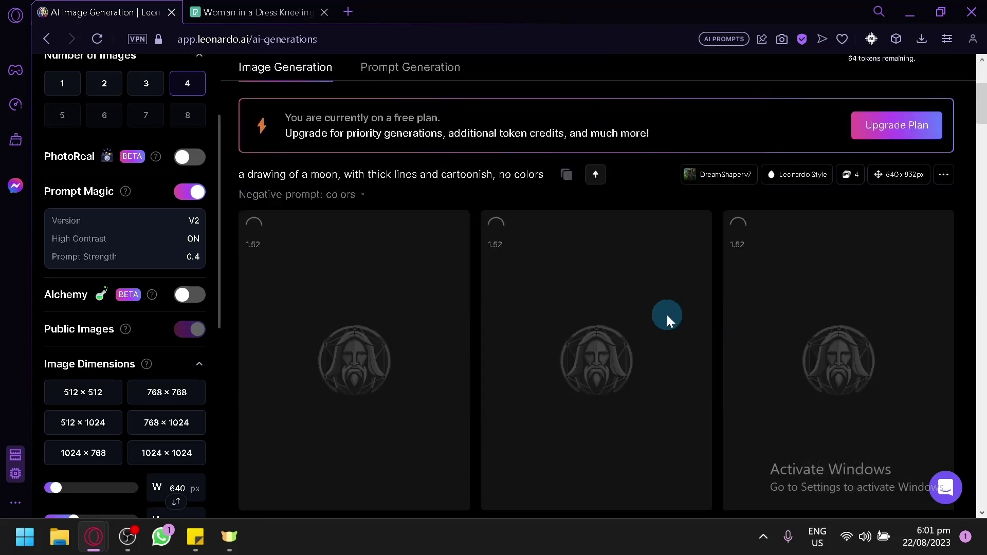
{"action": "scroll", "coordinate": [580, 289], "scroll_direction": "up", "scroll_amount": 4}
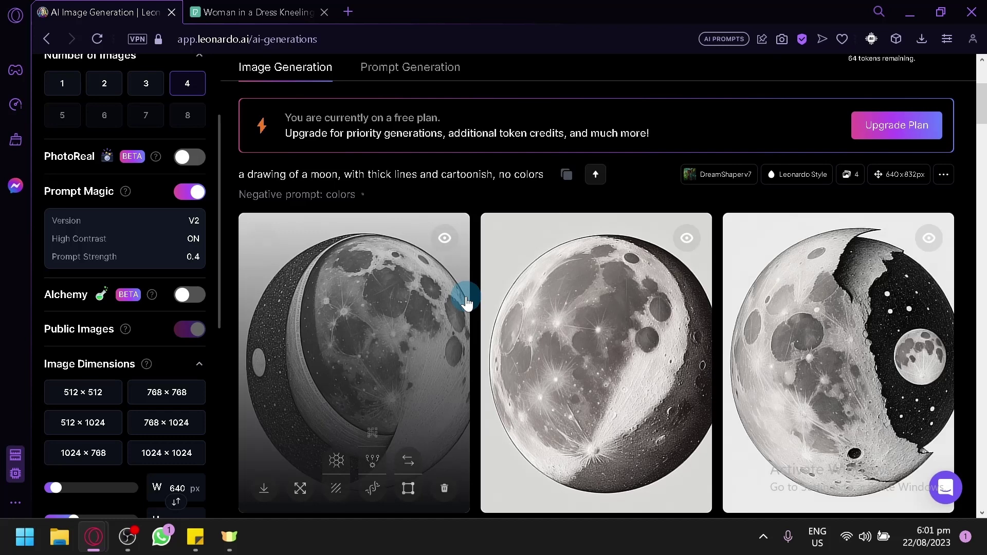
Step: Examine the four generated moon drawings for line thickness, cartoon style and absence of color
{"action": "scroll", "coordinate": [487, 280], "scroll_direction": "down", "scroll_amount": 5}
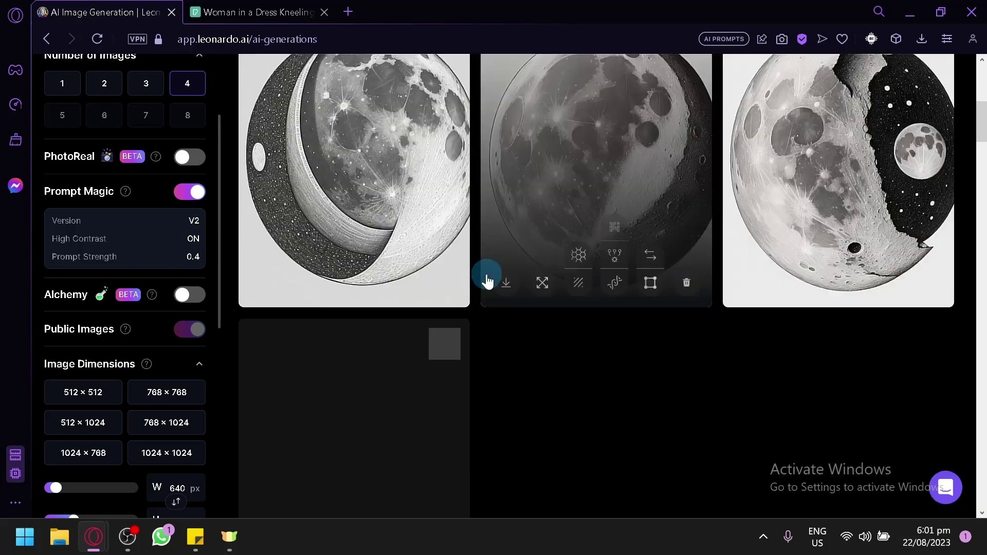
{"action": "scroll", "coordinate": [512, 316], "scroll_direction": "up", "scroll_amount": 2}
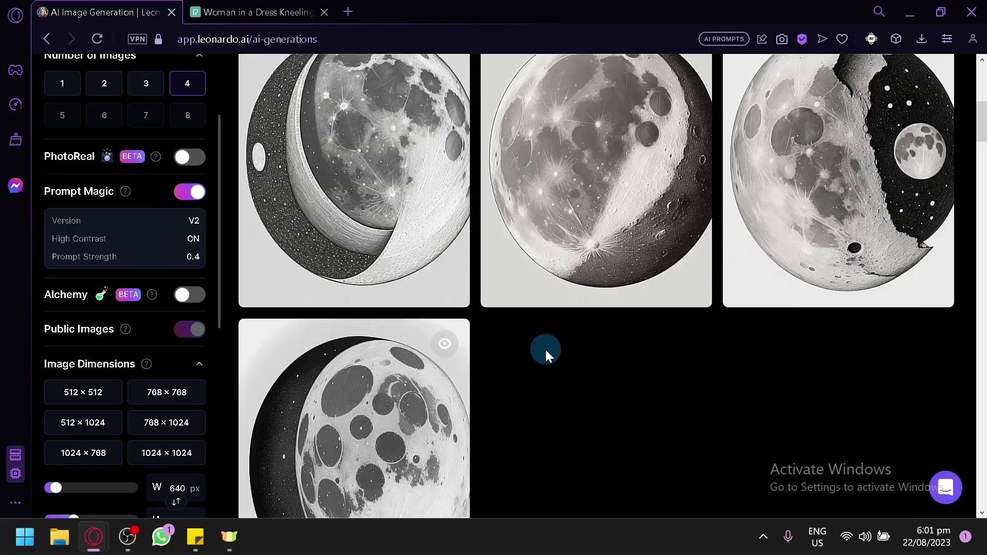
{"action": "scroll", "coordinate": [545, 351], "scroll_direction": "up", "scroll_amount": 4}
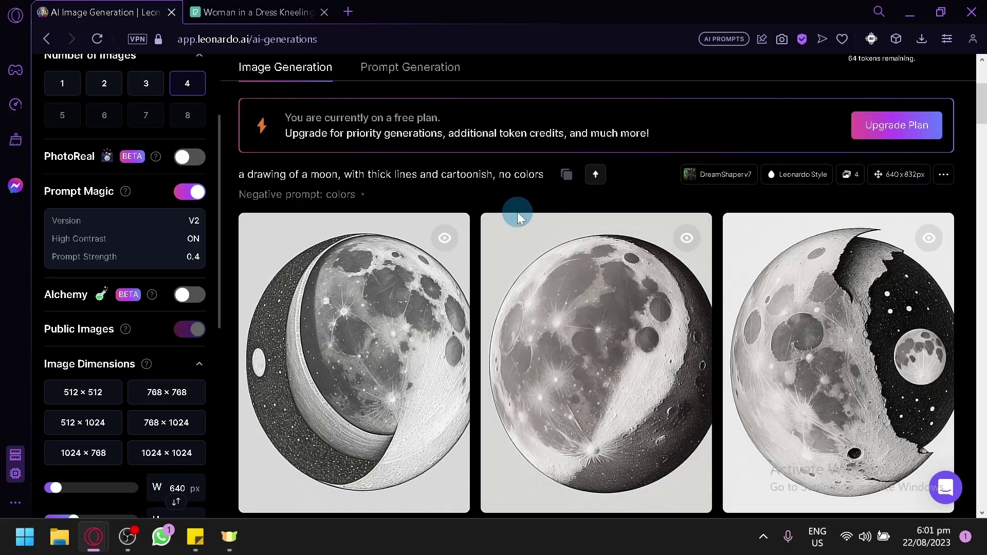
{"action": "scroll", "coordinate": [517, 212], "scroll_direction": "down", "scroll_amount": 8}
{"action": "scroll", "coordinate": [535, 291], "scroll_direction": "up", "scroll_amount": 10}
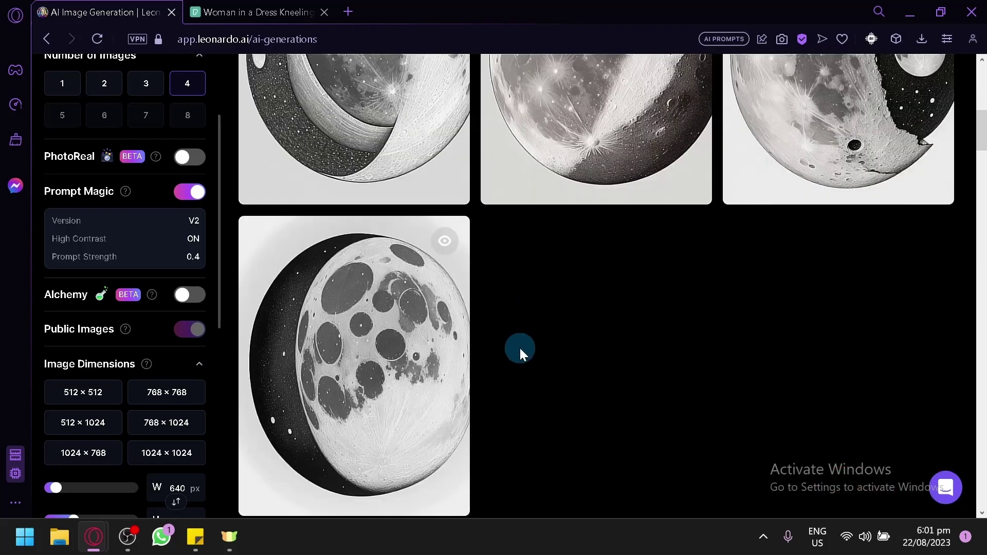
{"action": "scroll", "coordinate": [520, 348], "scroll_direction": "up", "scroll_amount": 2}
{"action": "scroll", "coordinate": [165, 199], "scroll_direction": "up", "scroll_amount": 3}
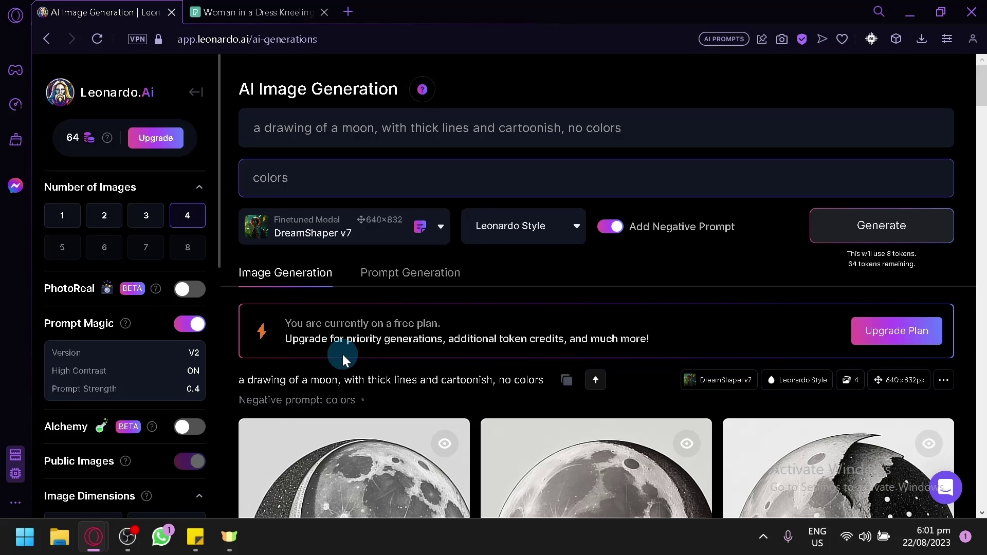
{"action": "scroll", "coordinate": [342, 354], "scroll_direction": "down", "scroll_amount": 6}
{"action": "scroll", "coordinate": [353, 226], "scroll_direction": "down", "scroll_amount": 5}
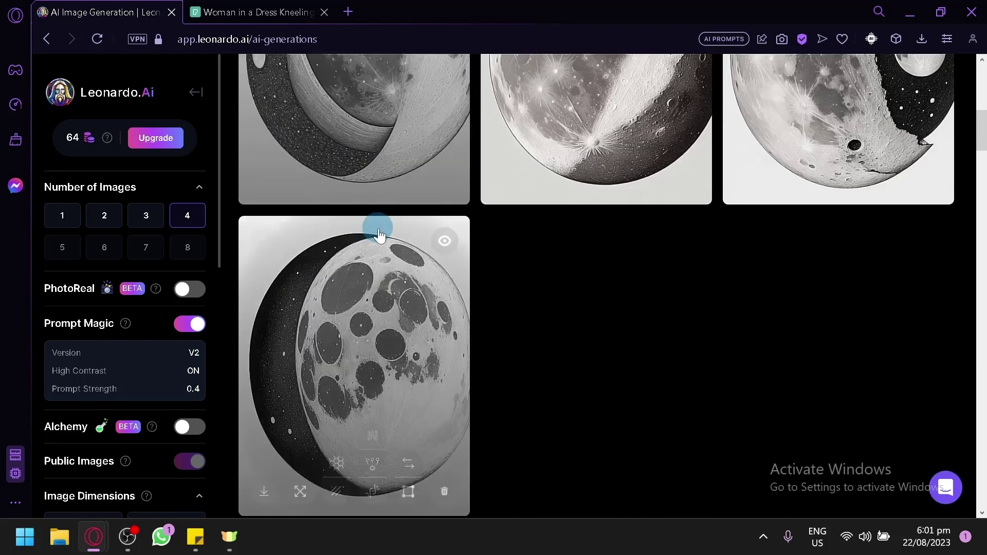
{"action": "scroll", "coordinate": [555, 328], "scroll_direction": "down", "scroll_amount": 2}
{"action": "scroll", "coordinate": [572, 325], "scroll_direction": "up", "scroll_amount": 10}
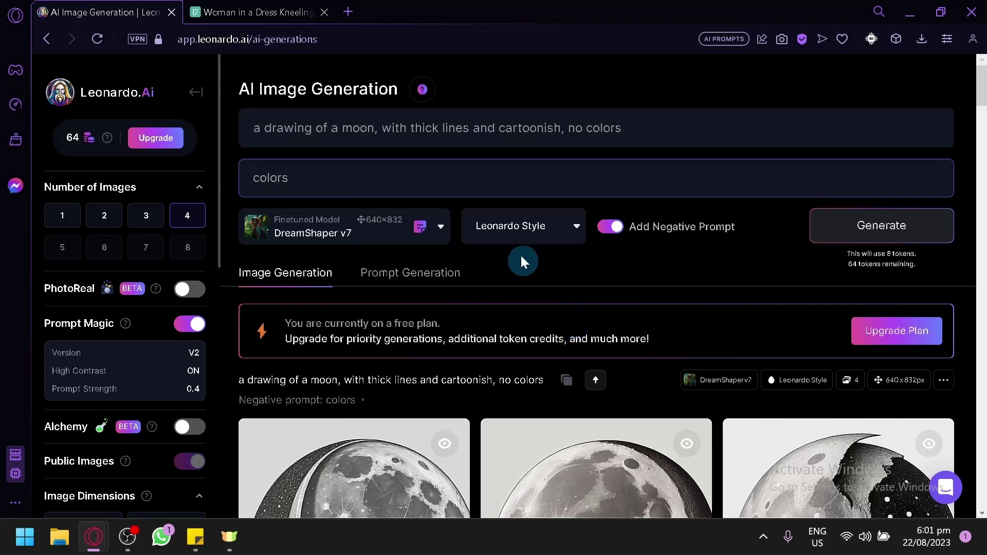
Step: Append ", coloring book" to the moon prompt, generate four new images and review them
{"action": "left_click", "coordinate": [706, 138]}
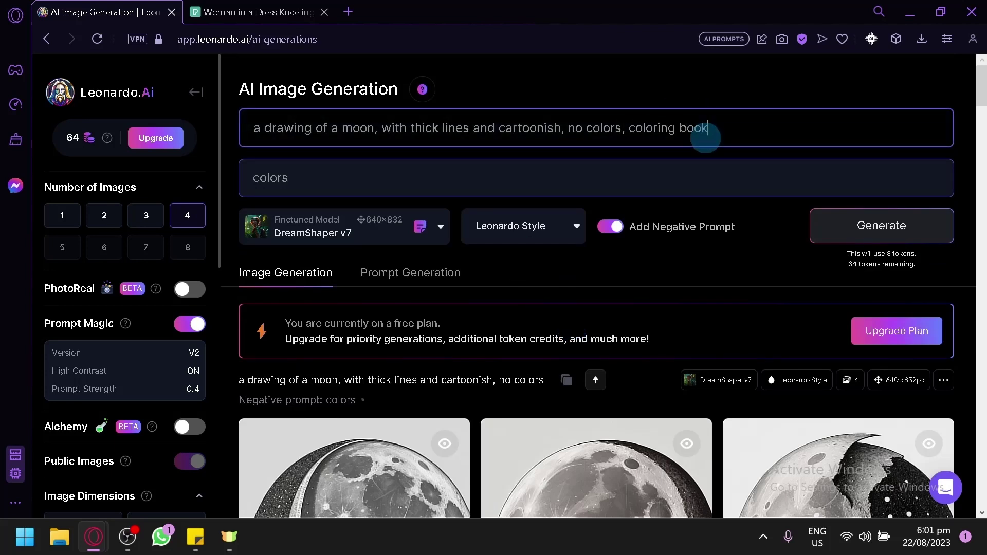
{"action": "left_click", "coordinate": [857, 230]}
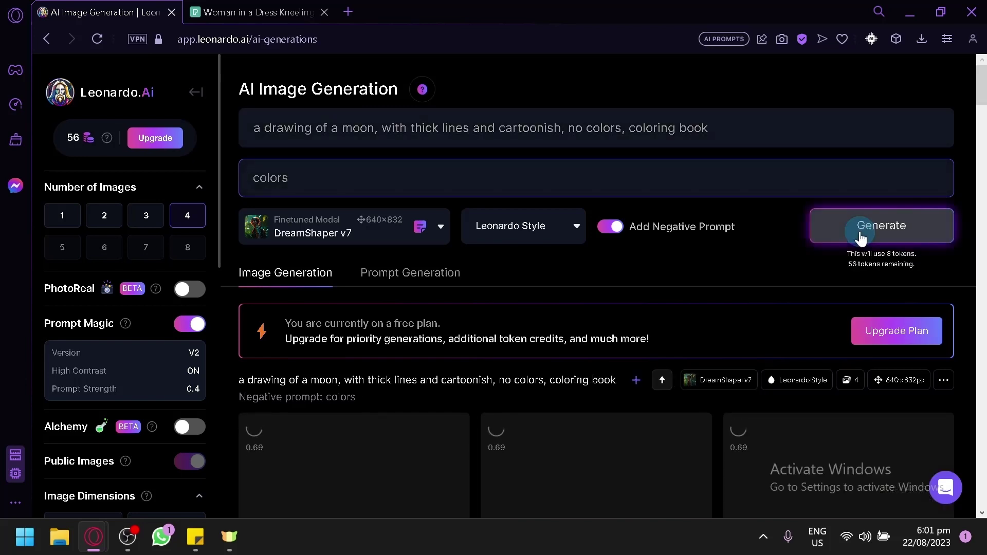
{"action": "scroll", "coordinate": [590, 280], "scroll_direction": "down", "scroll_amount": 8}
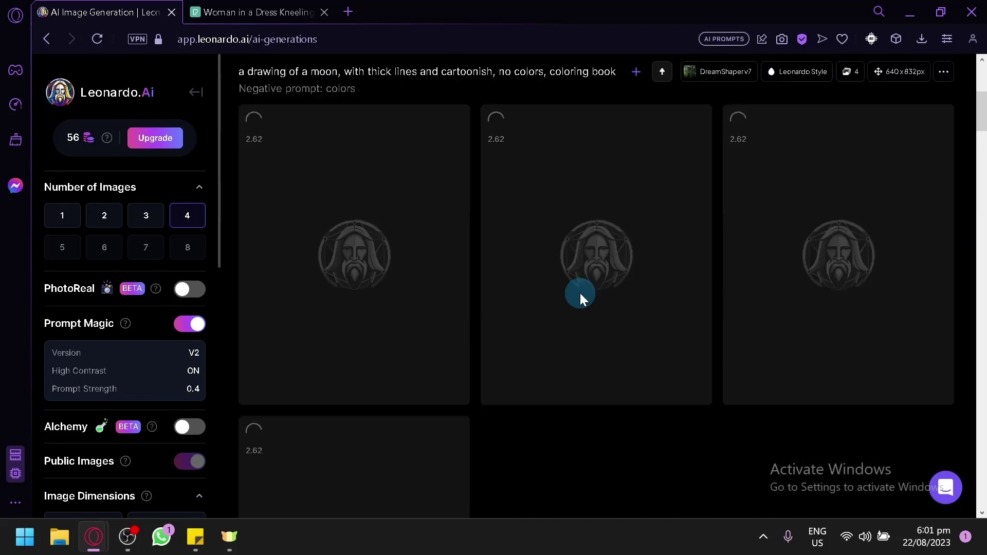
{"action": "scroll", "coordinate": [572, 381], "scroll_direction": "up", "scroll_amount": 2}
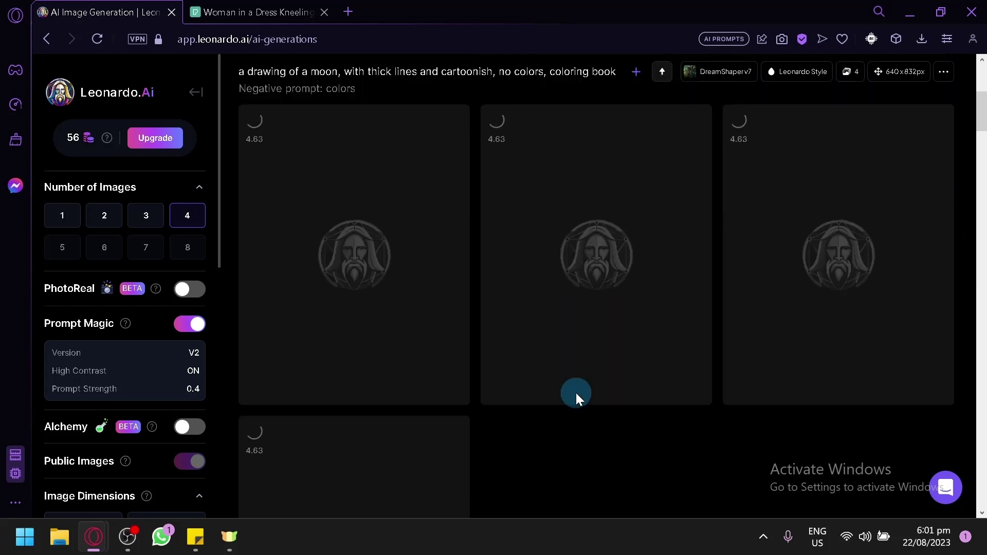
{"action": "scroll", "coordinate": [576, 393], "scroll_direction": "up", "scroll_amount": 6}
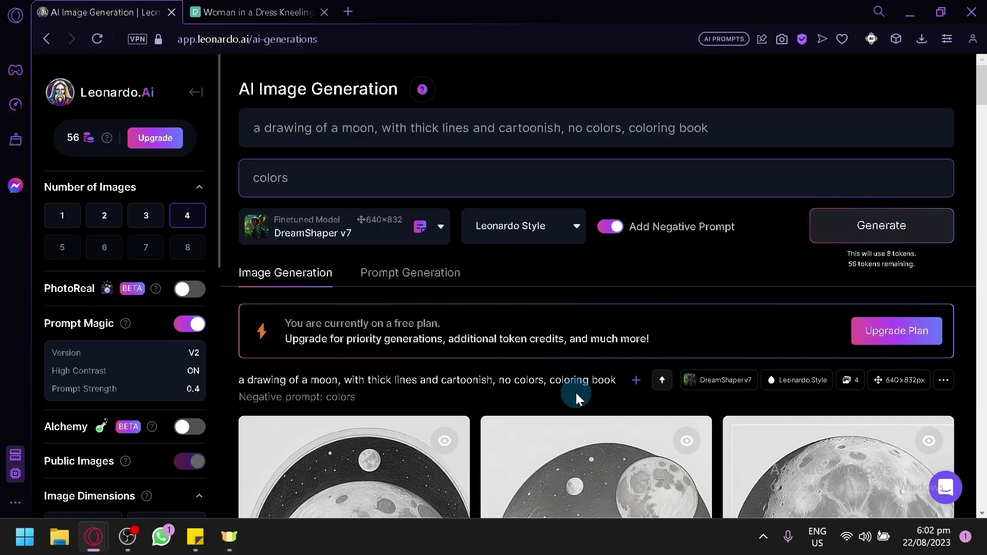
{"action": "scroll", "coordinate": [576, 393], "scroll_direction": "down", "scroll_amount": 10}
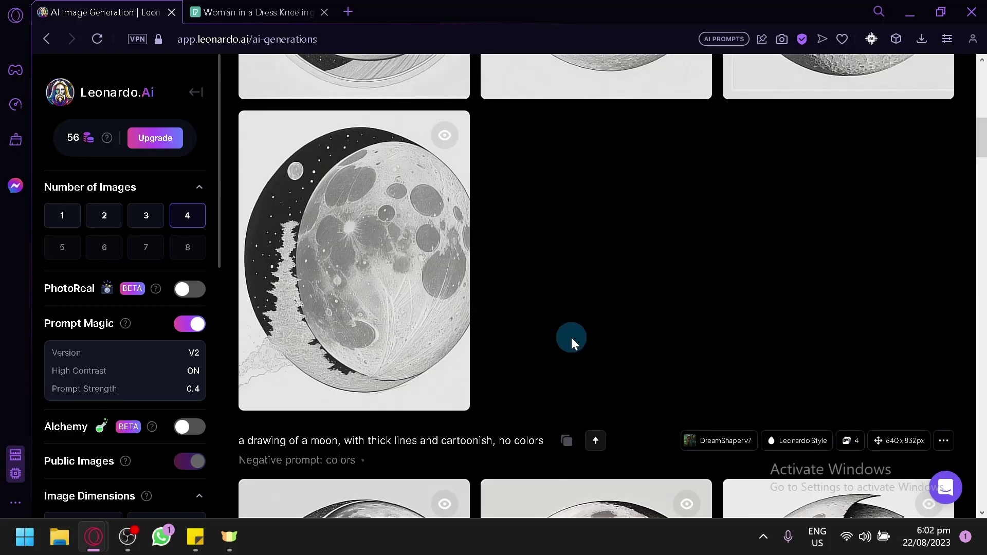
{"action": "scroll", "coordinate": [571, 337], "scroll_direction": "up", "scroll_amount": 6}
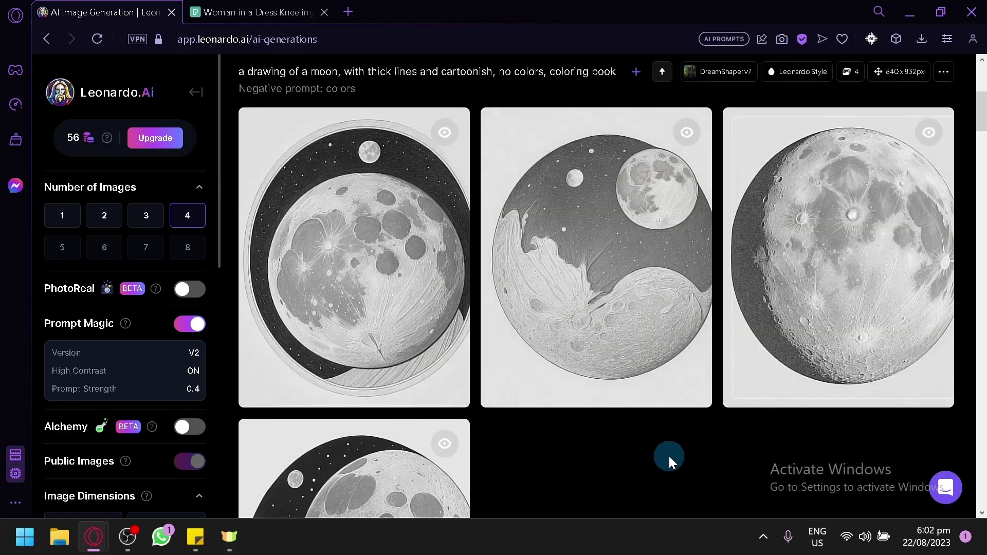
{"action": "scroll", "coordinate": [673, 458], "scroll_direction": "up", "scroll_amount": 6}
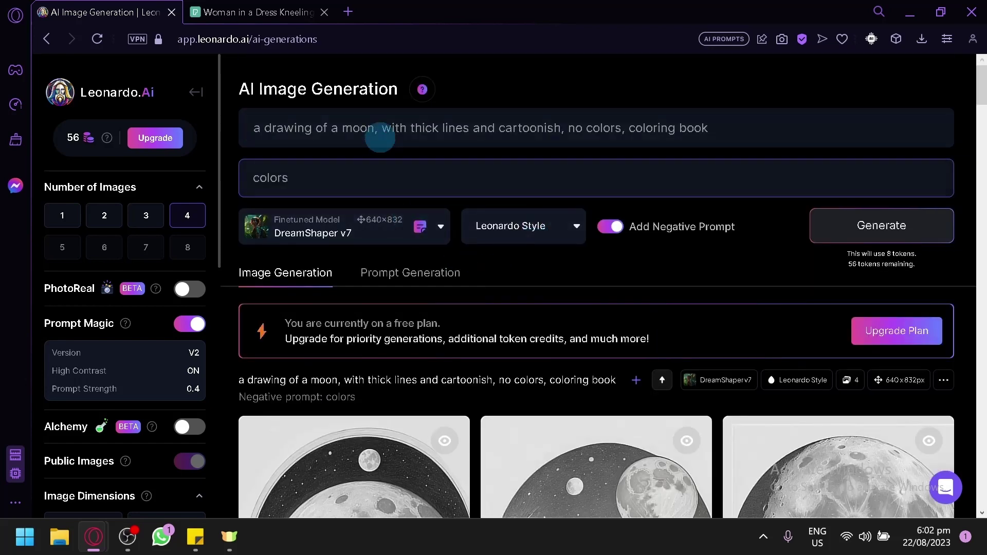
Step: Change the prompt to "a childish drawing of a earth, with thick lines and cartoonish, no colors, coloring book"
{"action": "double_click", "coordinate": [366, 128]}
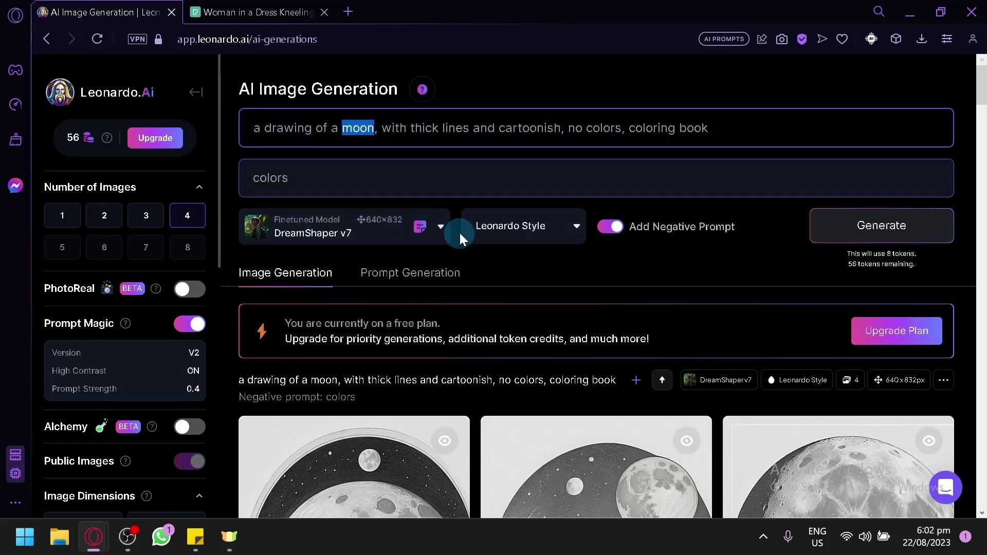
{"action": "type", "text": "earth"}
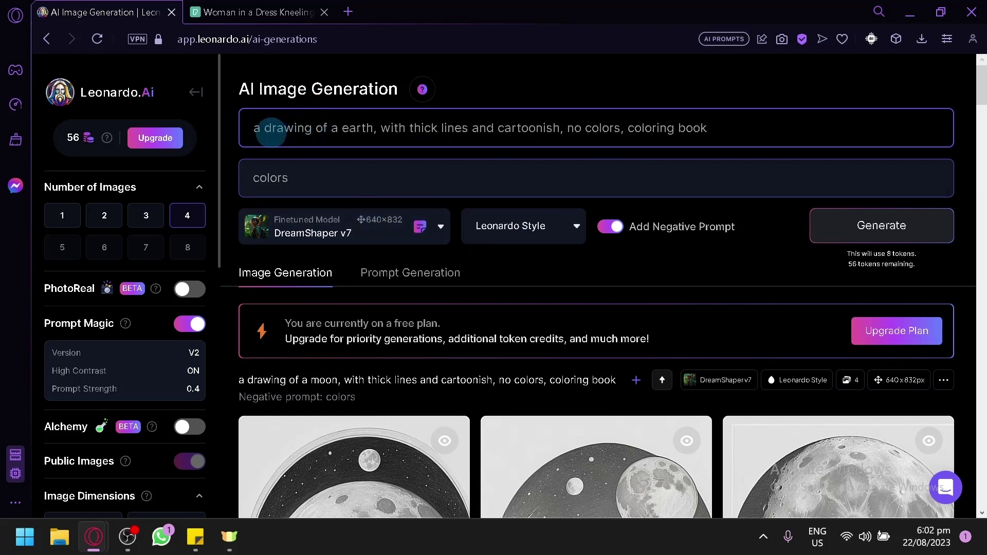
{"action": "left_click", "coordinate": [271, 128]}
{"action": "type", "text": "chilish"}
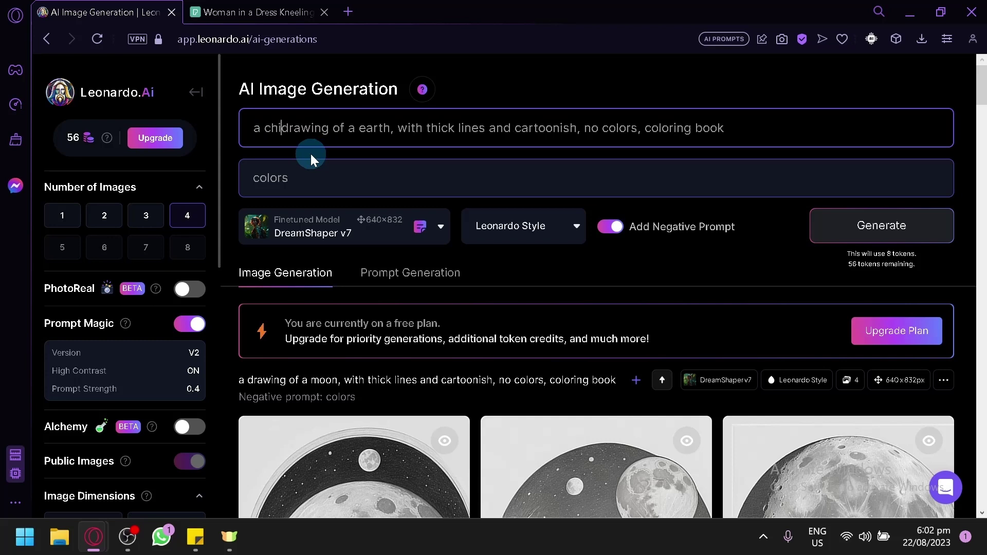
{"action": "left_click", "coordinate": [281, 128]}
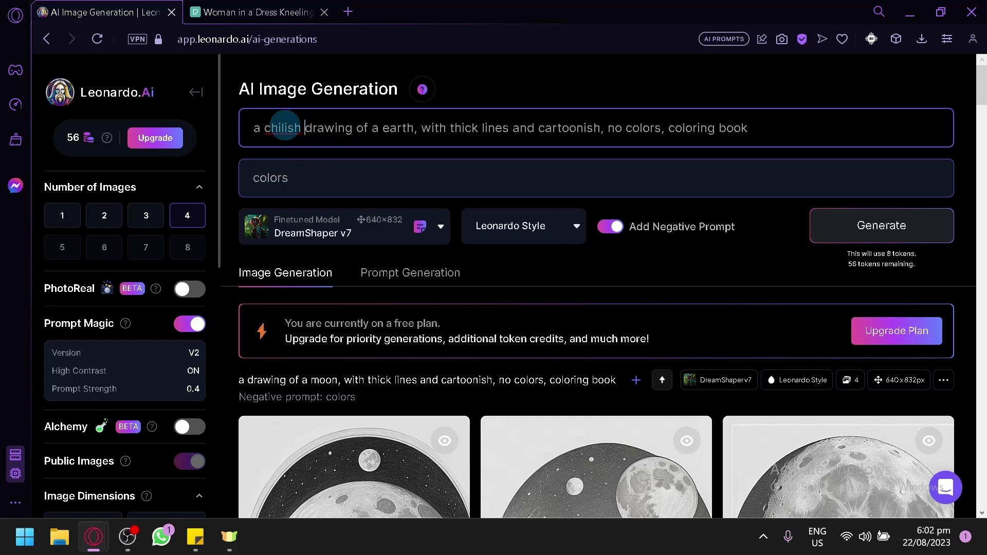
{"action": "type", "text": "d"}
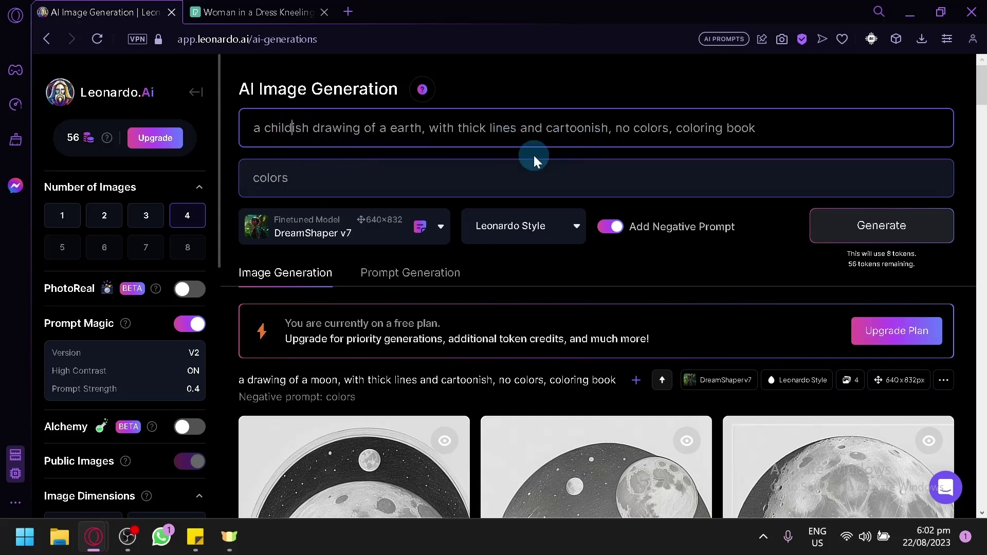
Step: Generate four images from the childish earth prompt and look through the resulting drawings
{"action": "left_click", "coordinate": [857, 228]}
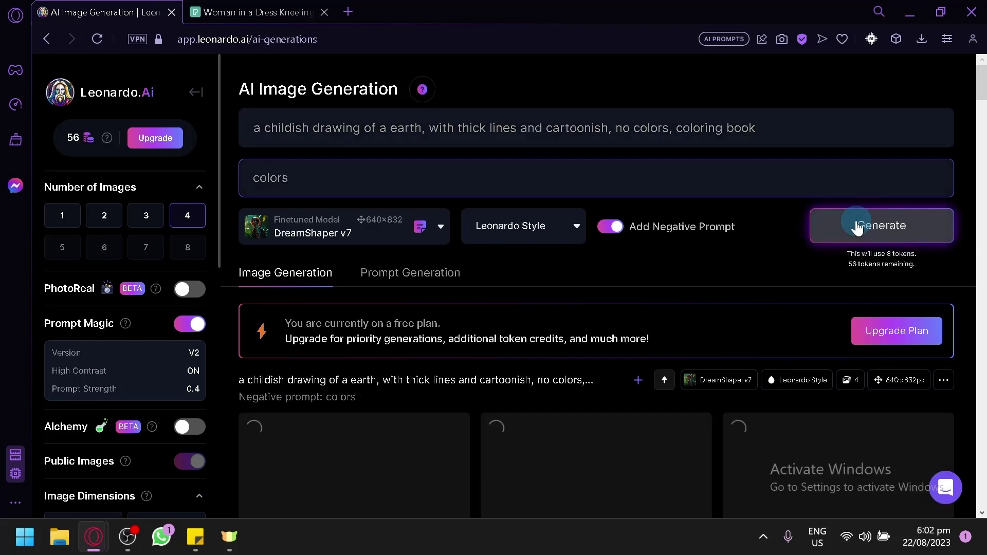
{"action": "scroll", "coordinate": [741, 318], "scroll_direction": "down", "scroll_amount": 6}
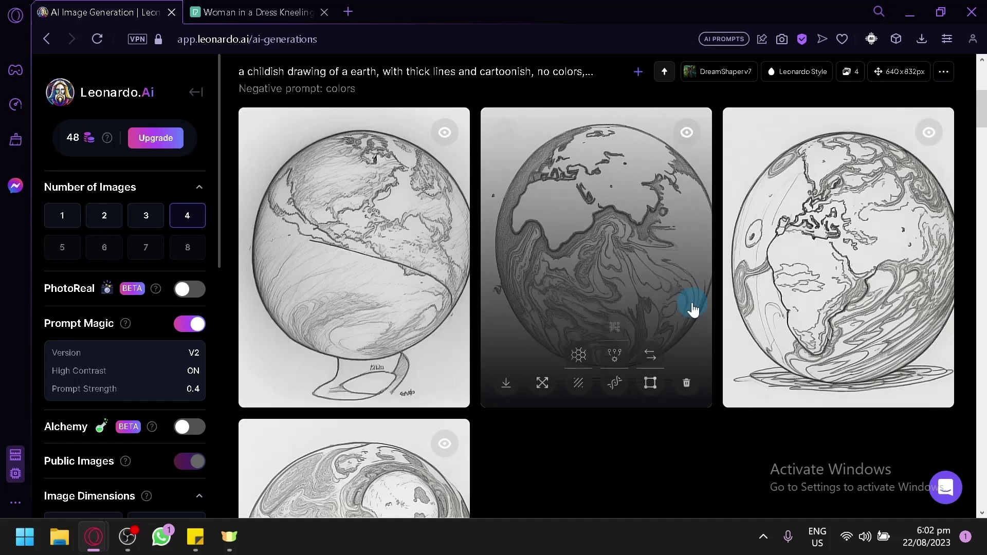
{"action": "scroll", "coordinate": [692, 311], "scroll_direction": "down", "scroll_amount": 8}
{"action": "scroll", "coordinate": [632, 273], "scroll_direction": "up", "scroll_amount": 6}
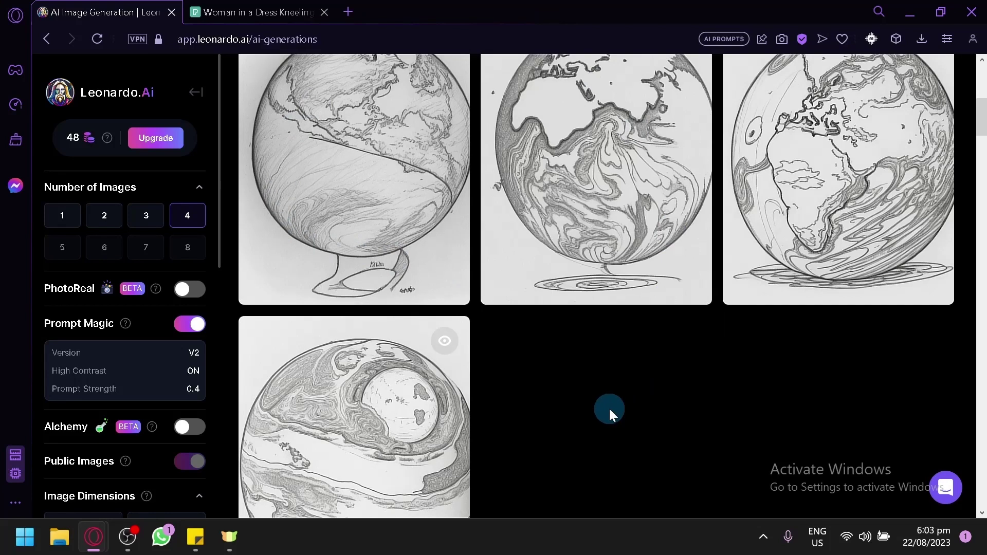
{"action": "scroll", "coordinate": [609, 407], "scroll_direction": "up", "scroll_amount": 8}
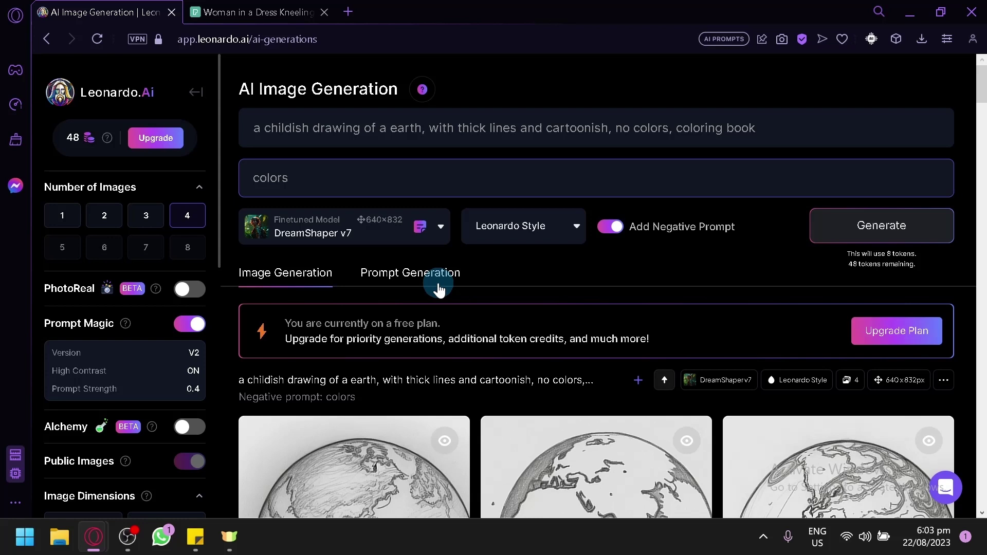
Step: Return Leonardo.Ai to its home page and load the Printify site in the browser tab holding the Pexels photo
{"action": "left_click", "coordinate": [121, 90]}
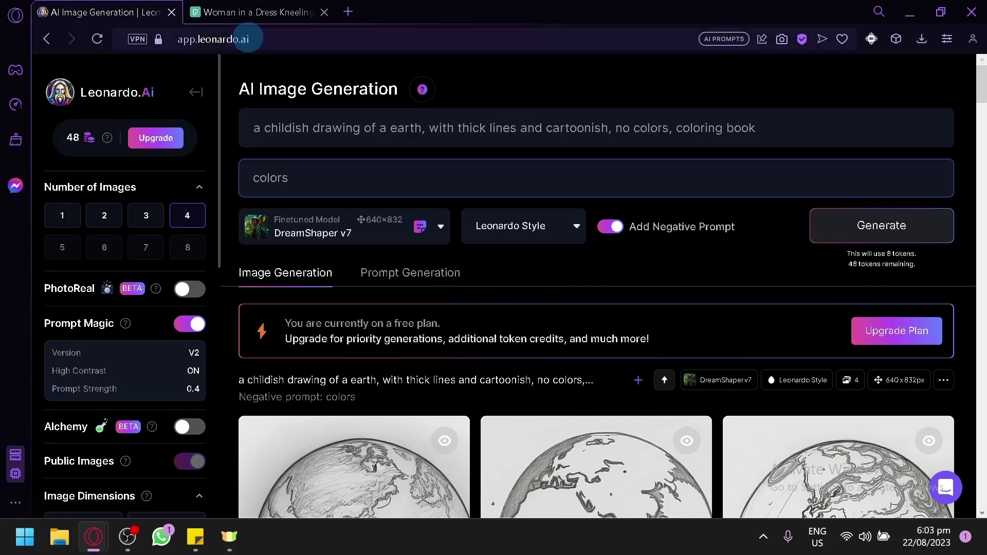
{"action": "left_click", "coordinate": [267, 11]}
{"action": "left_click", "coordinate": [293, 35]}
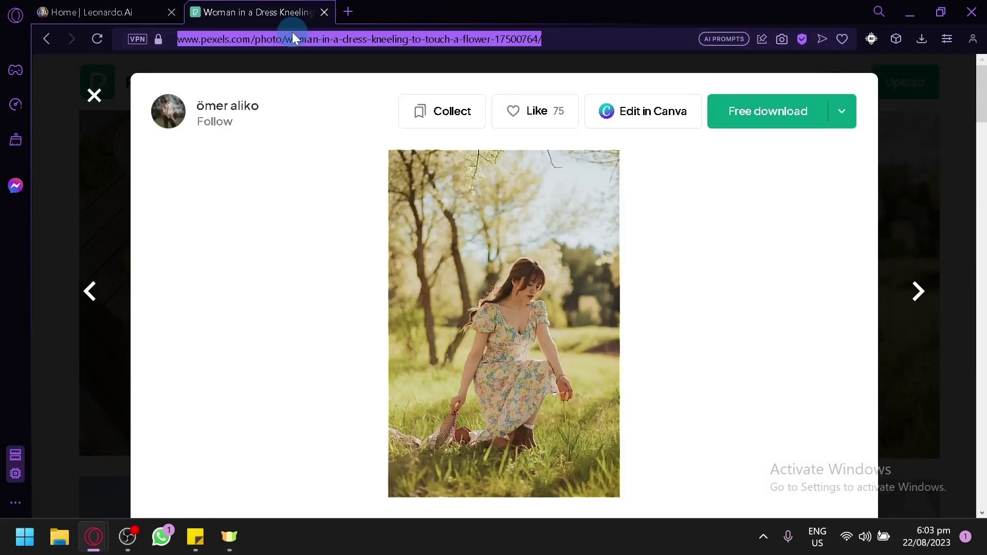
{"action": "type", "text": "printify.com/app/store/products/1"}
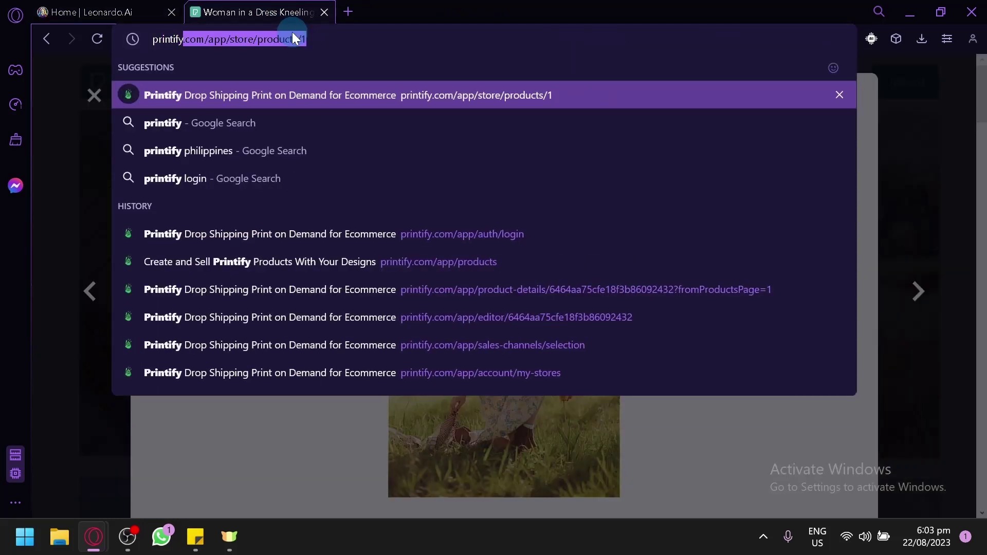
{"action": "key", "text": "Return"}
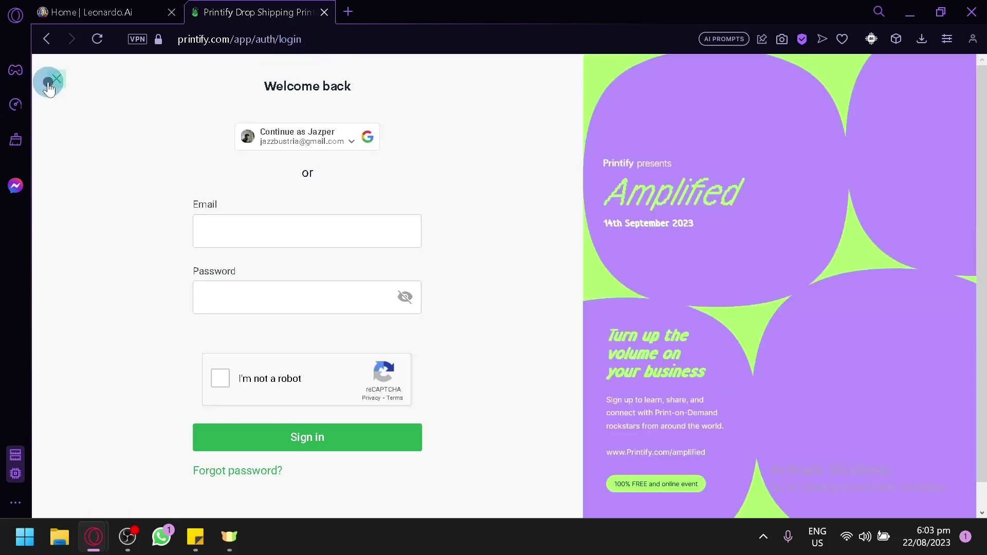
Step: Leave Printify's login page and open its product catalog
{"action": "left_click", "coordinate": [49, 86]}
{"action": "left_click", "coordinate": [194, 164]}
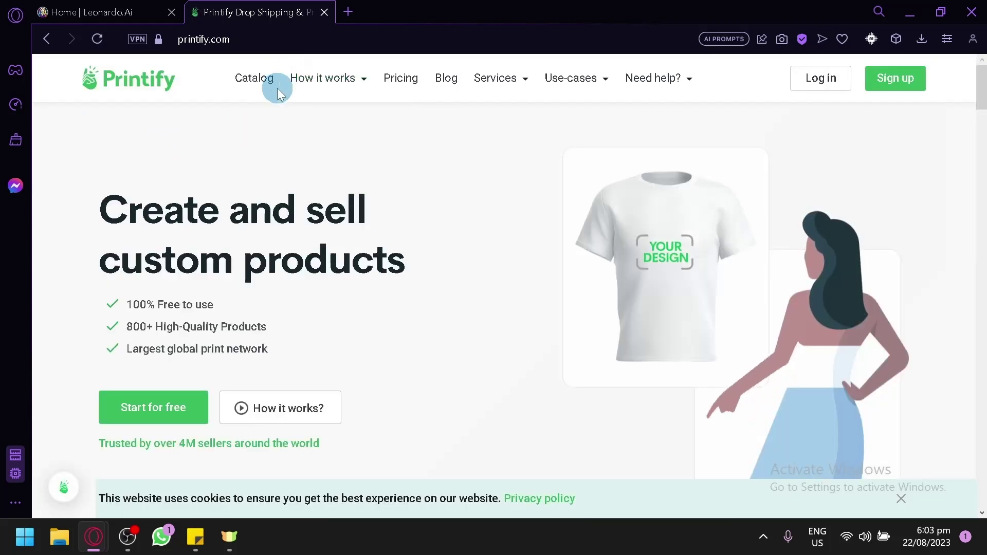
{"action": "left_click", "coordinate": [262, 80]}
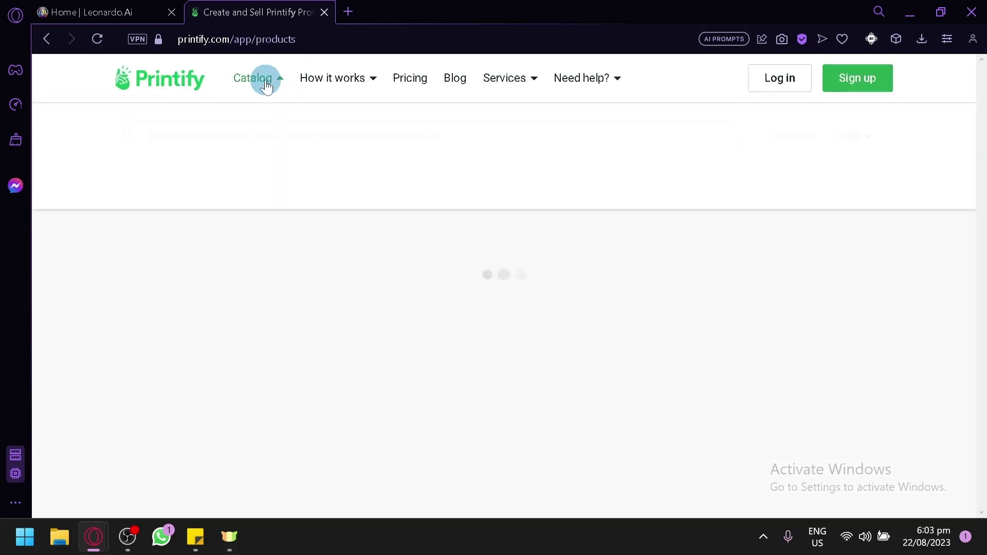
{"action": "mouse_move", "coordinate": [264, 78]}
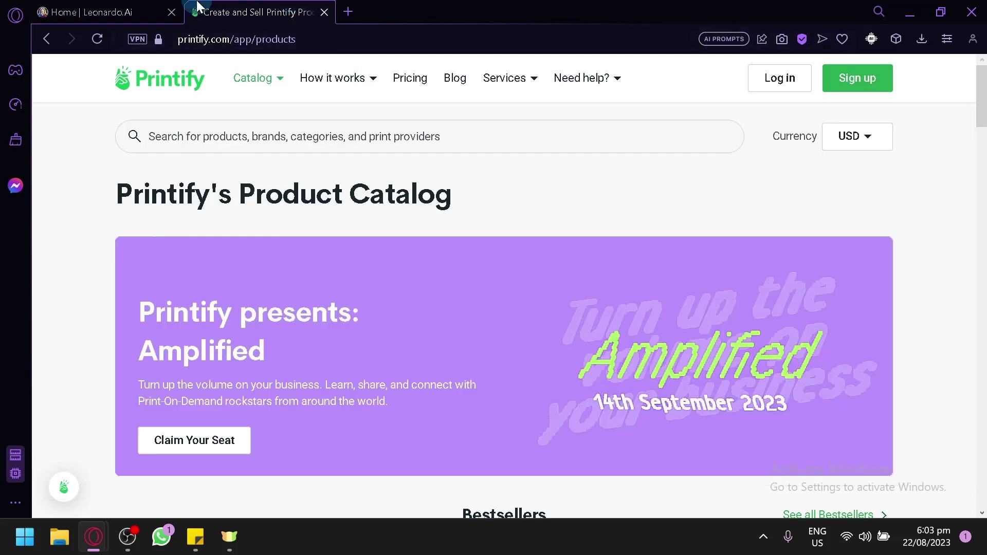
Step: Switch to Leonardo.Ai, open the 90's nostalgia cassette image from the recent creations, copy its prompt and close it
{"action": "left_click", "coordinate": [148, 10]}
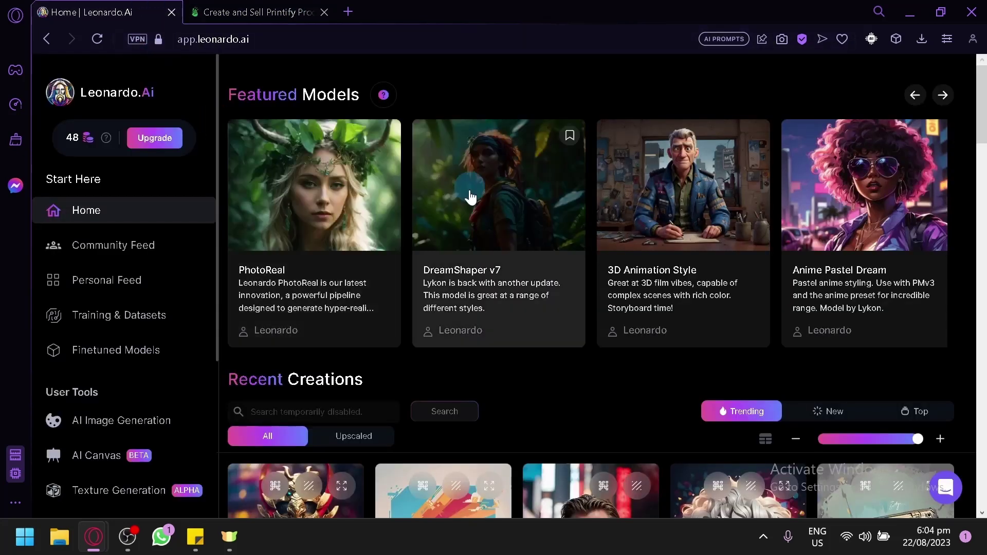
{"action": "scroll", "coordinate": [467, 194], "scroll_direction": "down", "scroll_amount": 5}
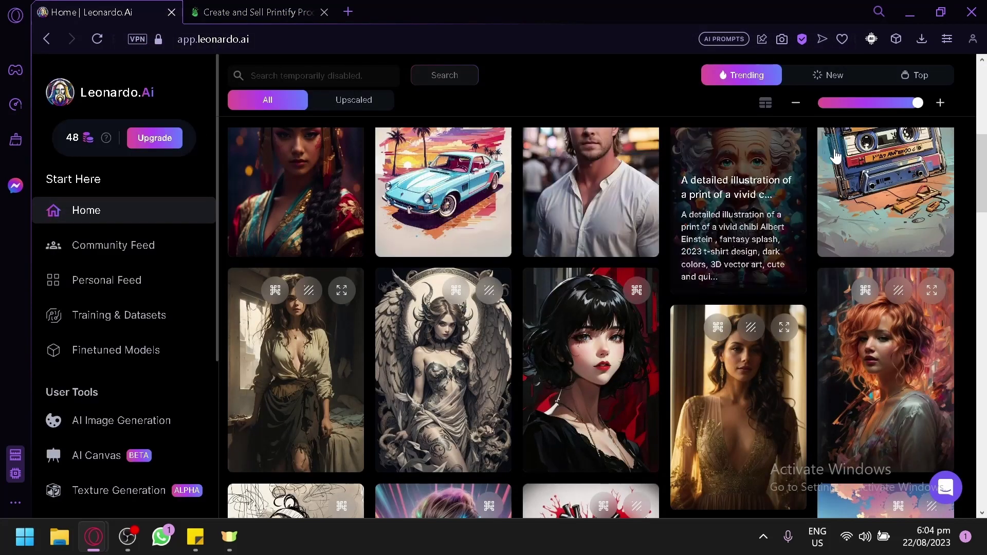
{"action": "left_click", "coordinate": [908, 192]}
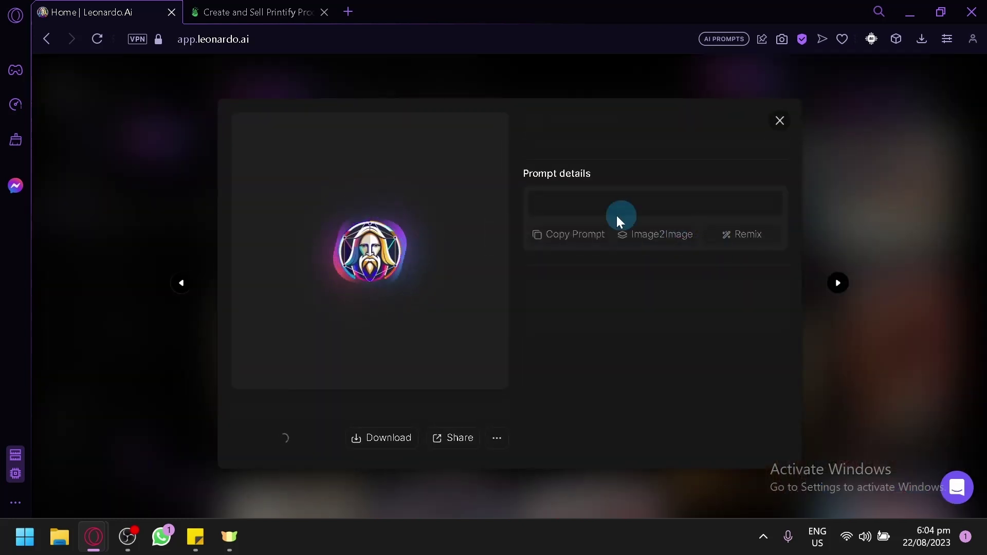
{"action": "left_click", "coordinate": [553, 236]}
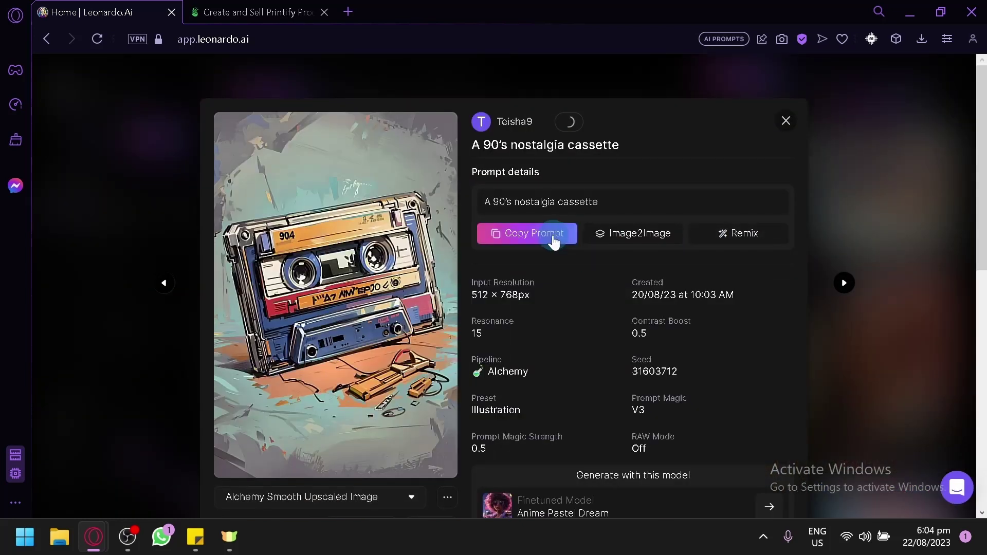
{"action": "left_click", "coordinate": [933, 237]}
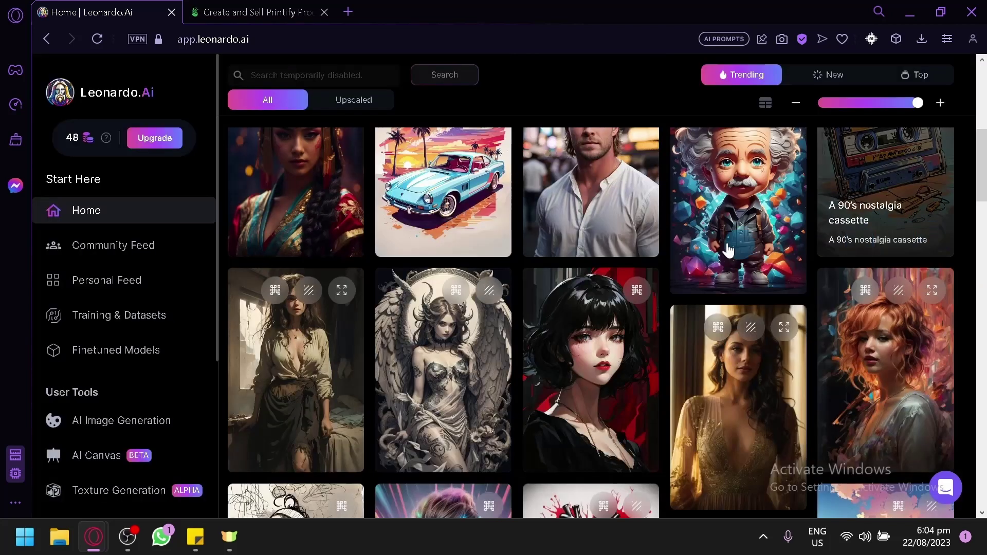
Step: Reopen the cassette image's details and check which finetuned model it was generated with
{"action": "left_click", "coordinate": [883, 171]}
{"action": "scroll", "coordinate": [621, 288], "scroll_direction": "down", "scroll_amount": 2}
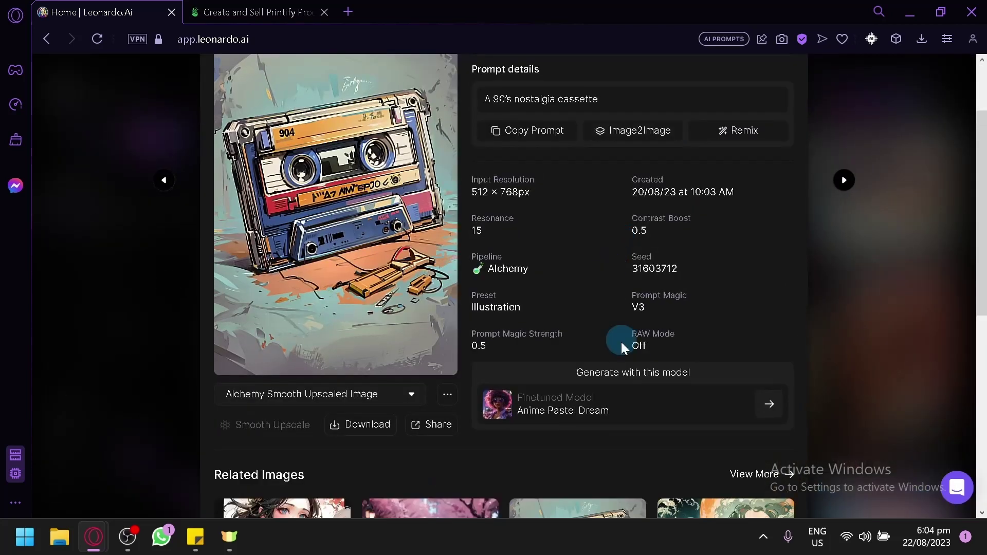
{"action": "left_click", "coordinate": [882, 322]}
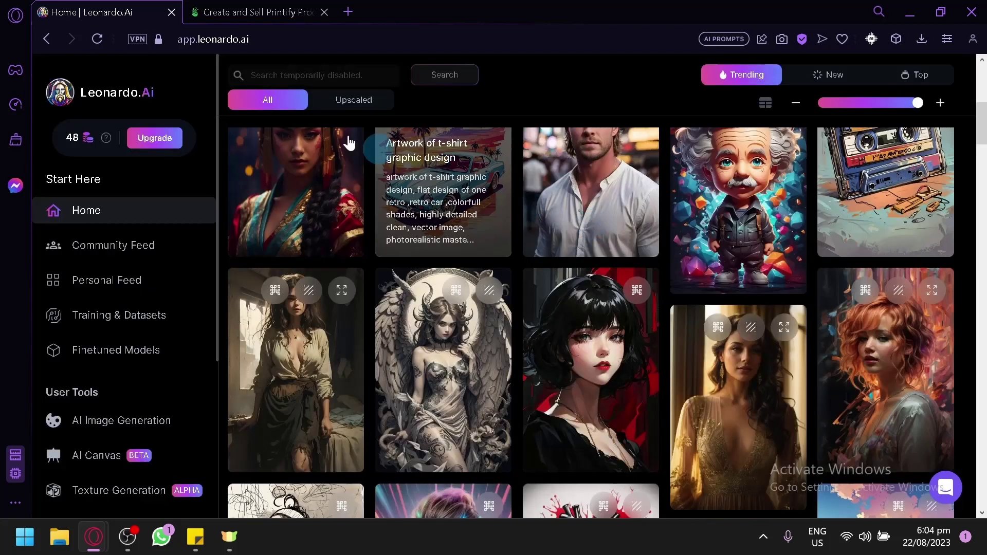
Step: Open AI Image Generation and replace the earth prompt with the copied "A 90's nostalgia cassette"
{"action": "left_click", "coordinate": [118, 416]}
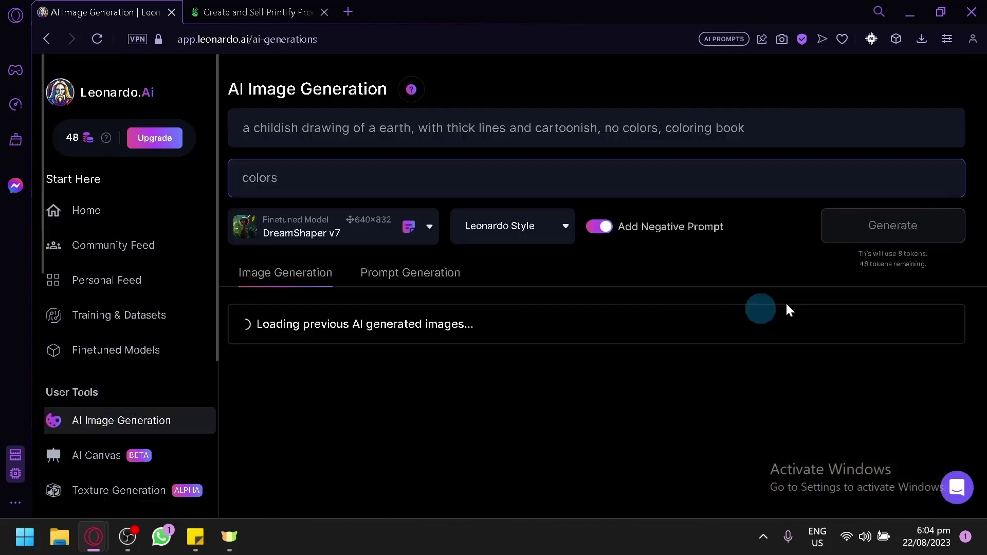
{"action": "triple_click", "coordinate": [292, 128]}
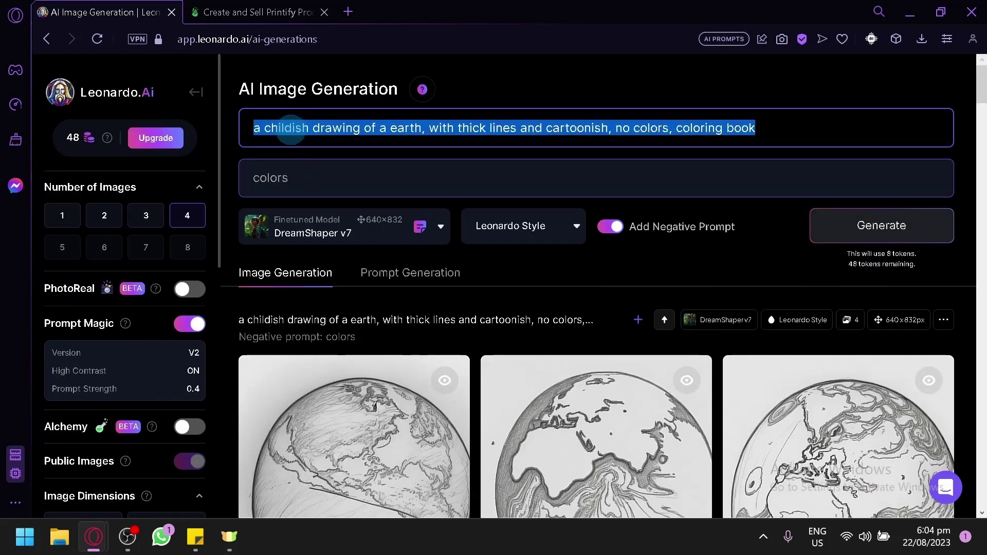
{"action": "key", "text": "ctrl+v"}
Step: Choose Anime Pastel Dream from the platform models as the finetuned model for generation
{"action": "left_click", "coordinate": [370, 221]}
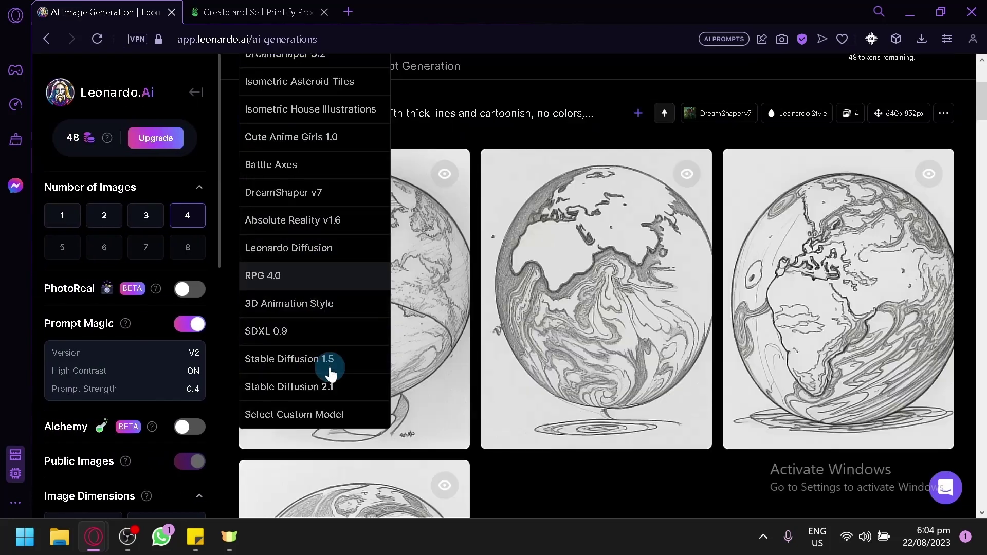
{"action": "scroll", "coordinate": [326, 361], "scroll_direction": "down", "scroll_amount": 2}
{"action": "scroll", "coordinate": [330, 386], "scroll_direction": "up", "scroll_amount": 2}
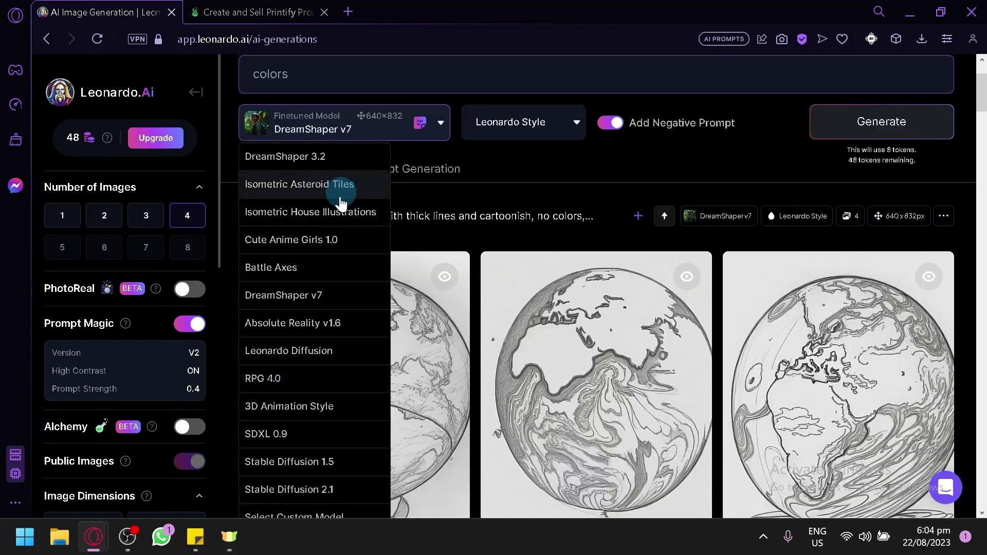
{"action": "scroll", "coordinate": [331, 192], "scroll_direction": "down", "scroll_amount": 4}
{"action": "left_click", "coordinate": [317, 308]}
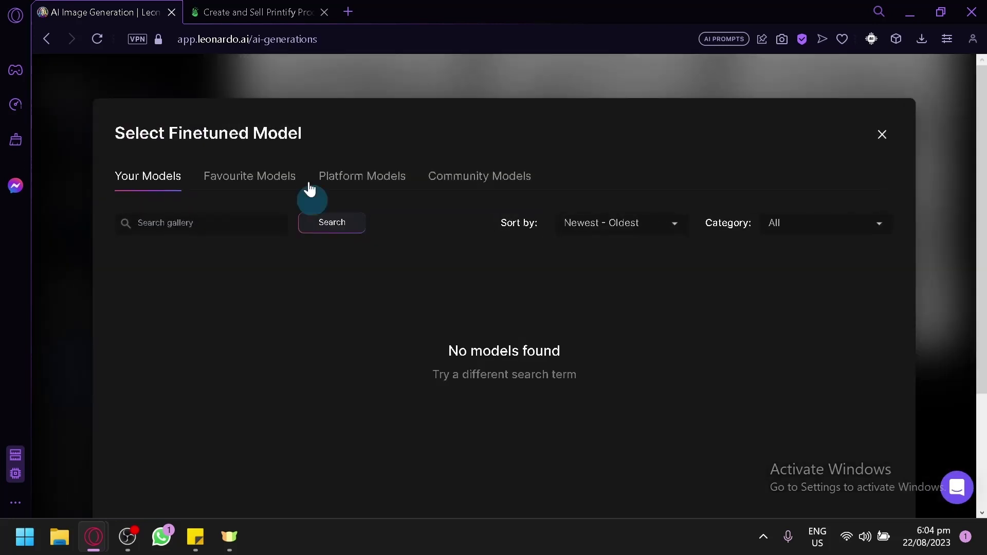
{"action": "left_click", "coordinate": [349, 177]}
{"action": "scroll", "coordinate": [504, 293], "scroll_direction": "down", "scroll_amount": 2}
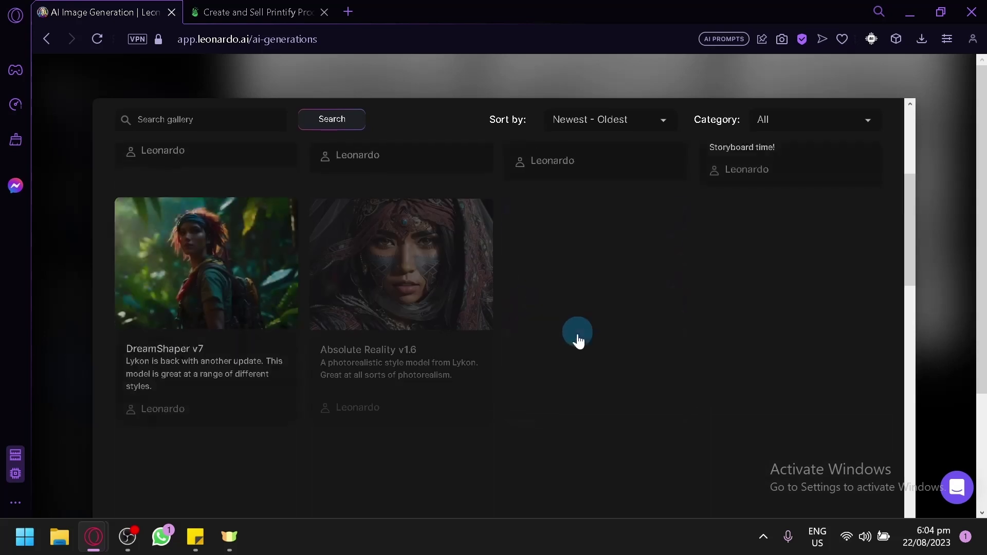
{"action": "left_click", "coordinate": [577, 263]}
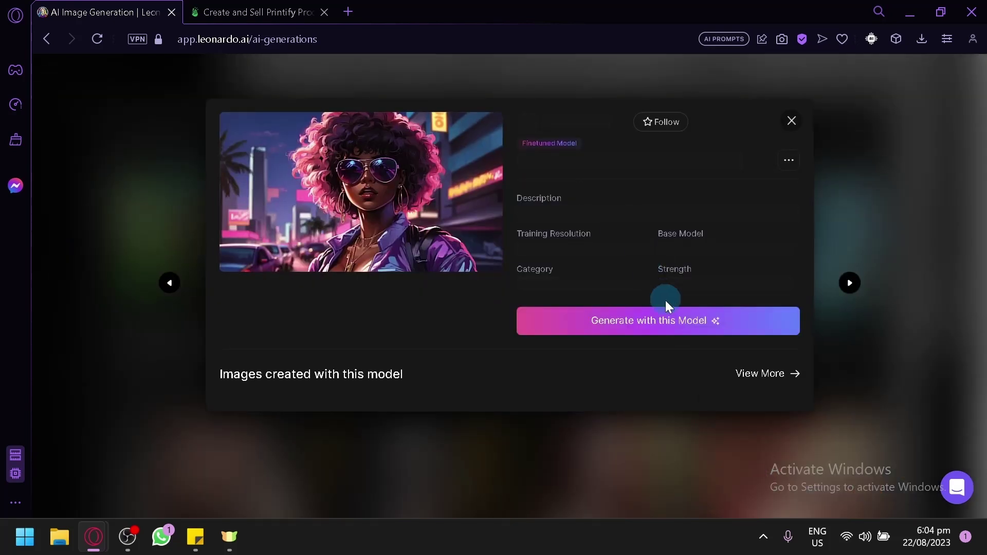
{"action": "left_click", "coordinate": [680, 335]}
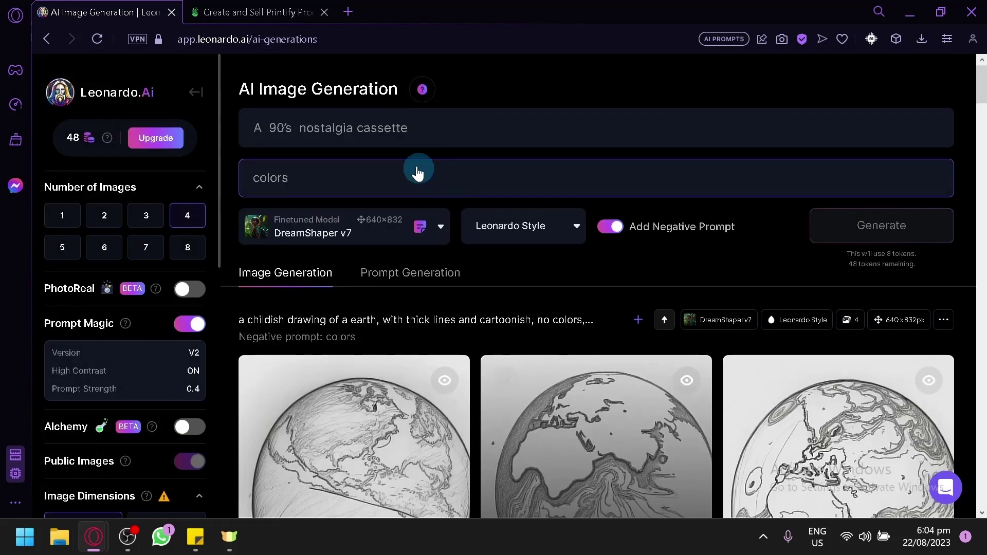
Step: Change "cassette" to "microphone" in the prompt and generate four images of a 90's nostalgia microphone
{"action": "left_click", "coordinate": [409, 133]}
{"action": "left_click_drag", "start_coordinate": [409, 133], "coordinate": [359, 137]}
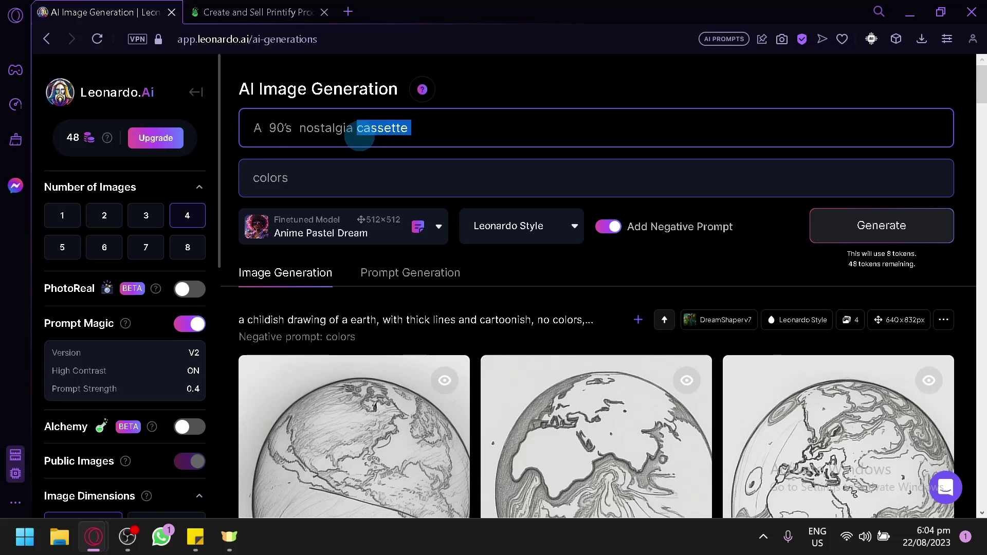
{"action": "type", "text": "mim"}
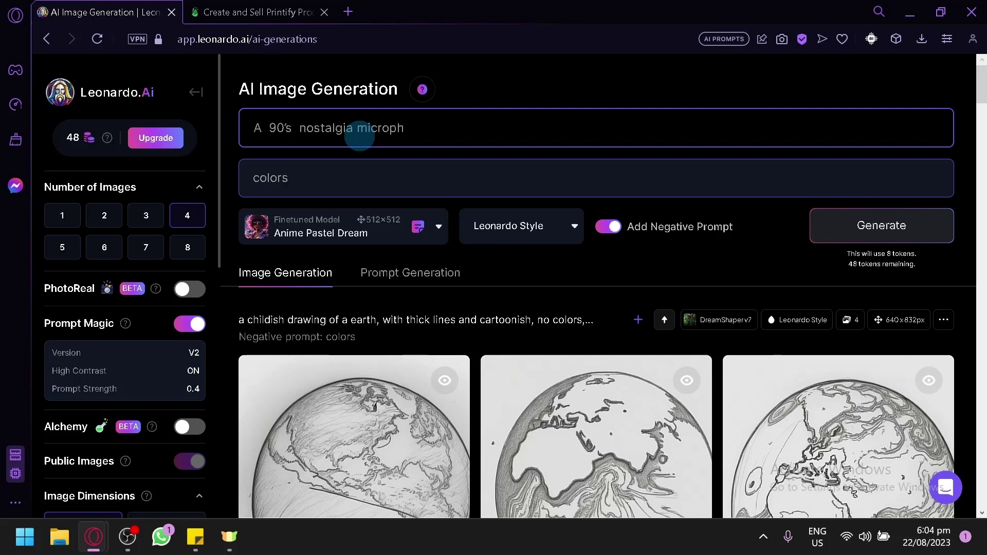
{"action": "left_click", "coordinate": [907, 226]}
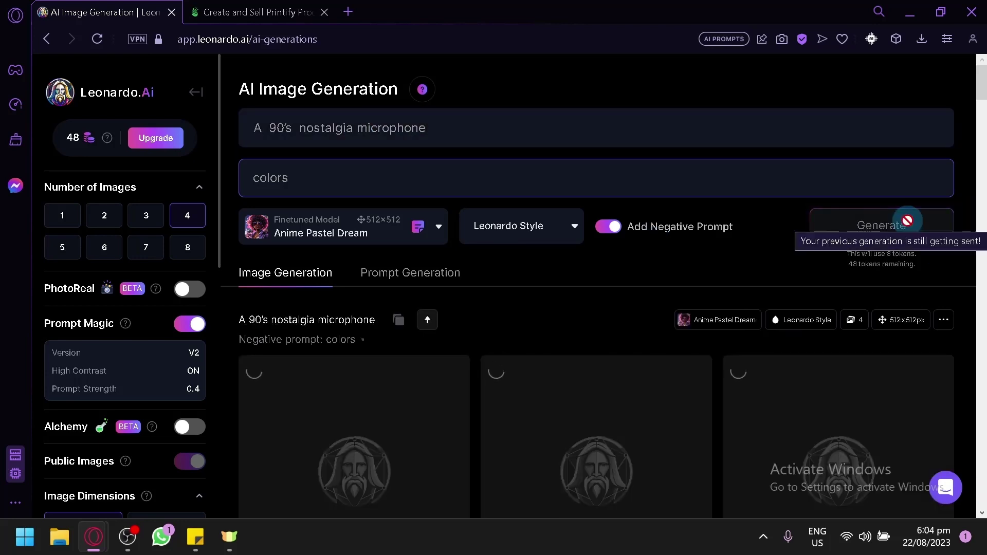
{"action": "scroll", "coordinate": [718, 343], "scroll_direction": "down", "scroll_amount": 4}
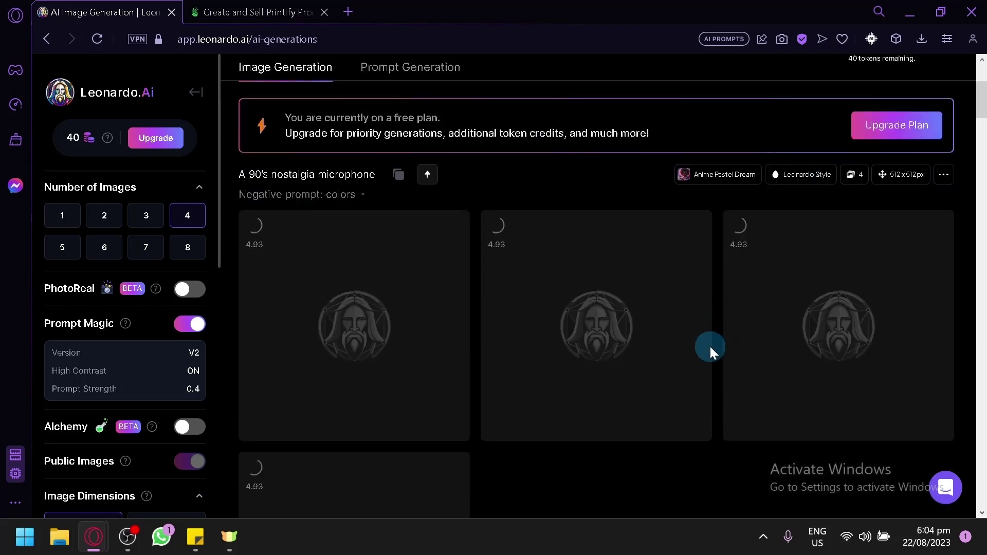
{"action": "scroll", "coordinate": [708, 346], "scroll_direction": "down", "scroll_amount": 2}
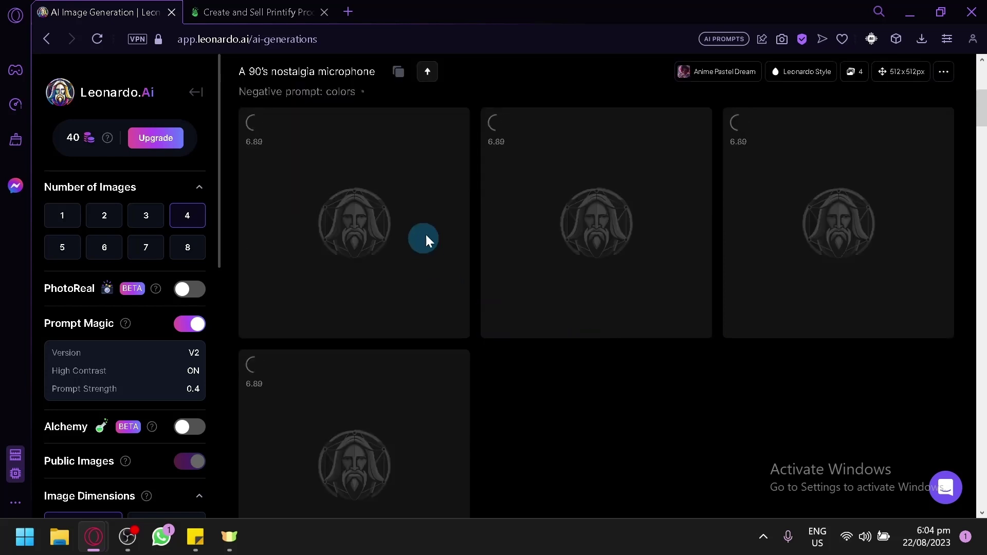
Step: Switch to Printify and glance over the catalog's bestsellers
{"action": "left_click", "coordinate": [282, 8]}
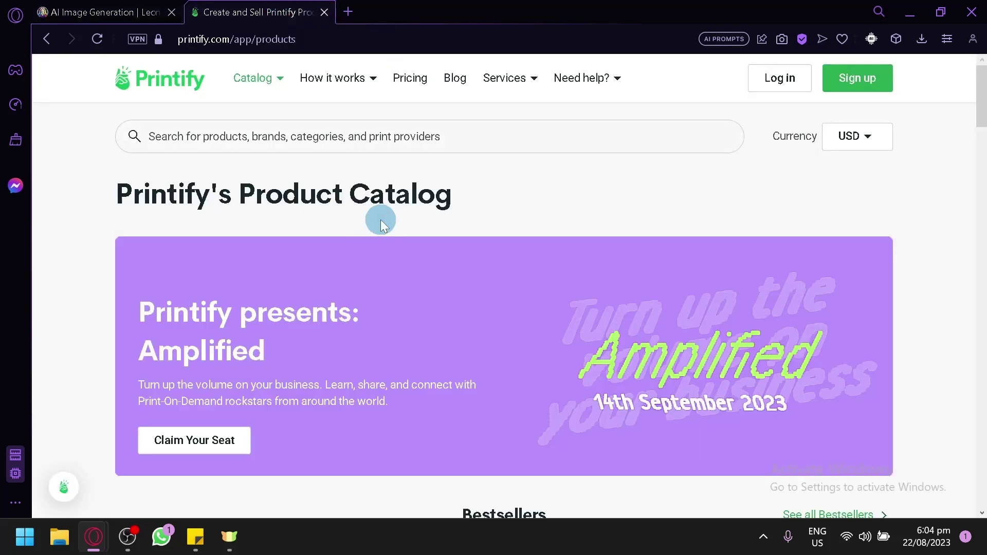
{"action": "scroll", "coordinate": [380, 221], "scroll_direction": "down", "scroll_amount": 10}
{"action": "scroll", "coordinate": [360, 257], "scroll_direction": "up", "scroll_amount": 6}
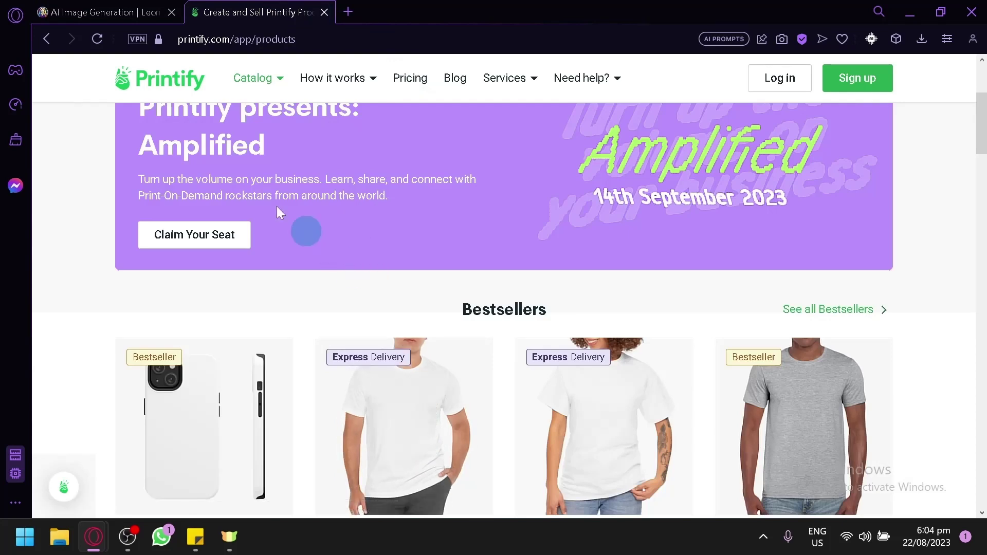
Step: Return to Leonardo.Ai, review the generated microphone images and enlarge the one with the separate gold base
{"action": "left_click", "coordinate": [103, 11]}
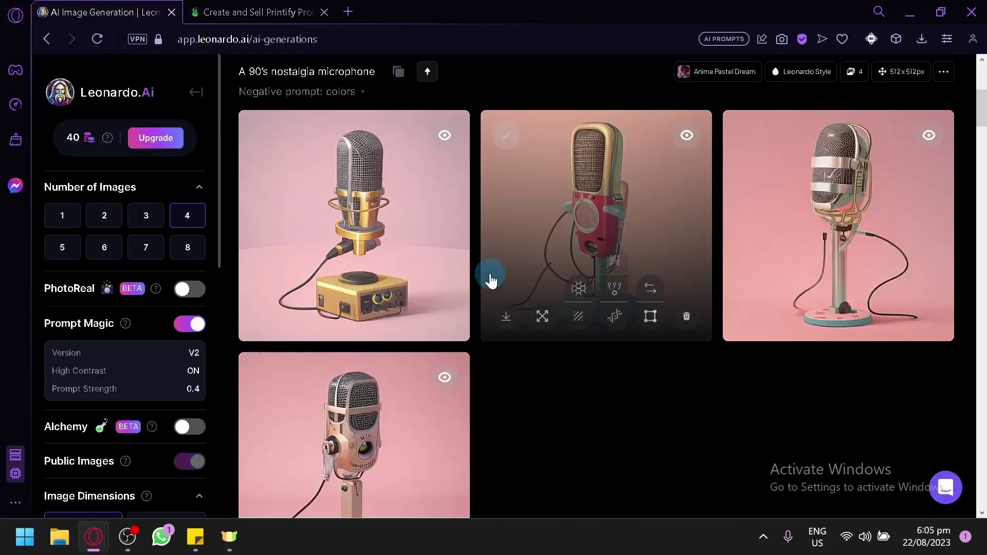
{"action": "scroll", "coordinate": [668, 398], "scroll_direction": "down", "scroll_amount": 2}
{"action": "scroll", "coordinate": [663, 394], "scroll_direction": "up", "scroll_amount": 2}
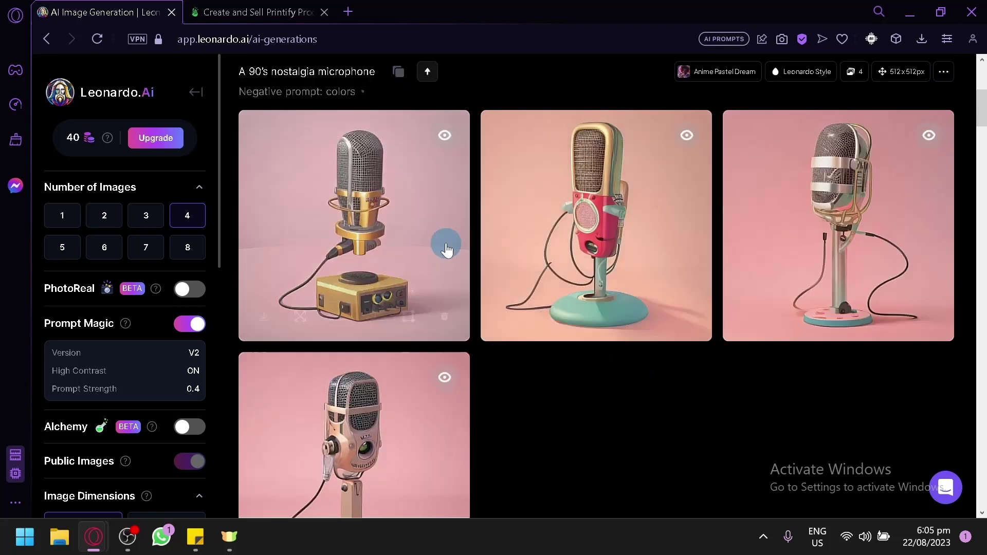
{"action": "left_click", "coordinate": [430, 234]}
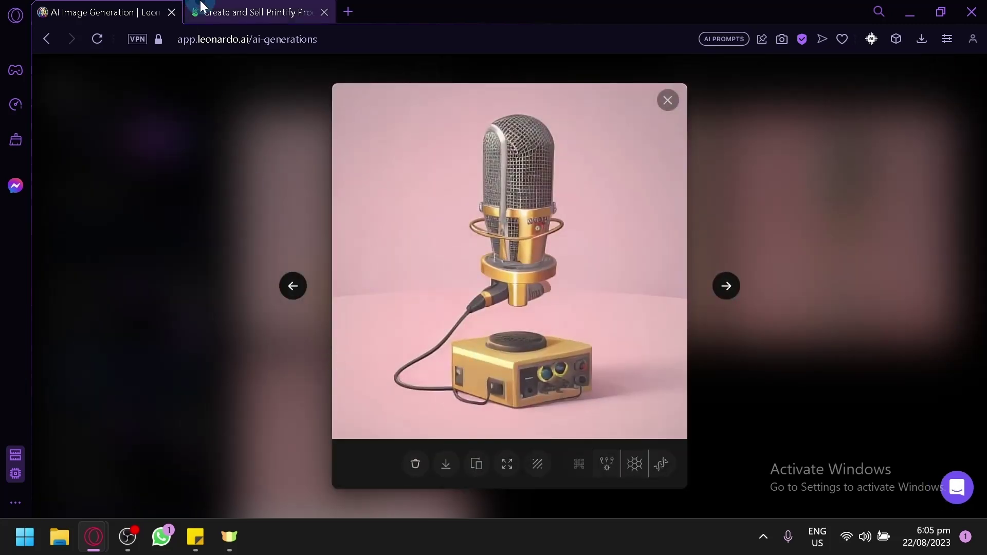
{"action": "left_click", "coordinate": [202, 7]}
{"action": "left_click", "coordinate": [113, 8]}
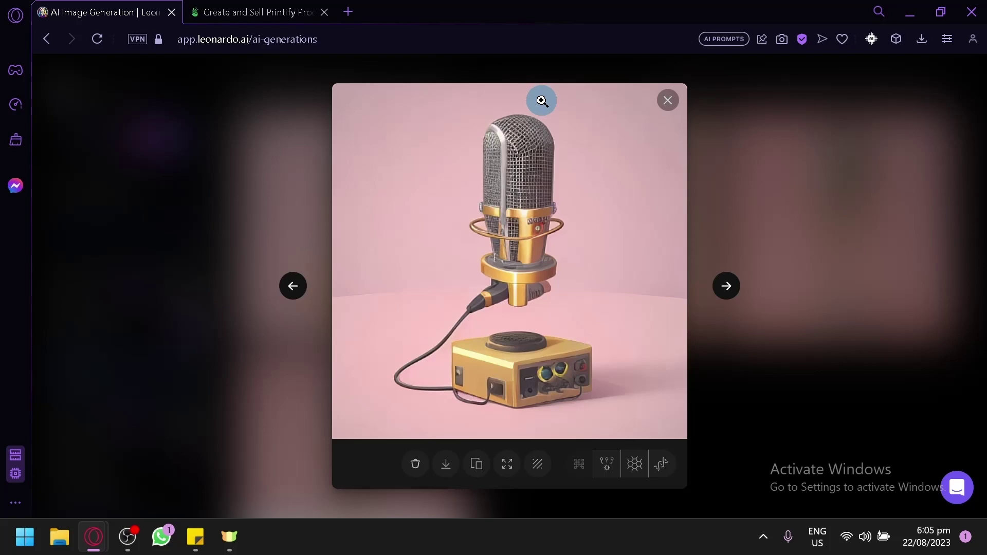
Step: Examine Printify's catalog, from the bestsellers through the product categories to the new arrivals
{"action": "left_click", "coordinate": [269, 11]}
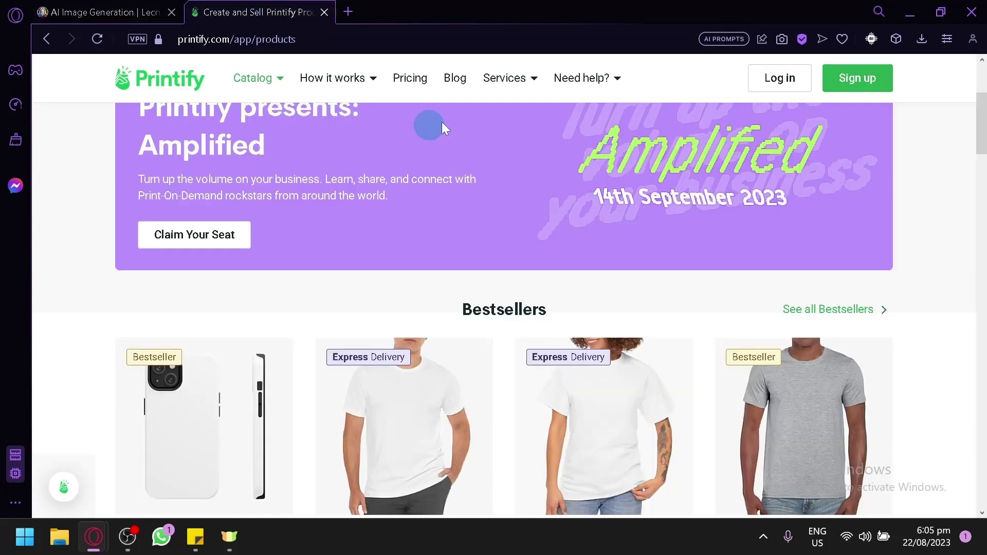
{"action": "scroll", "coordinate": [558, 308], "scroll_direction": "down", "scroll_amount": 2}
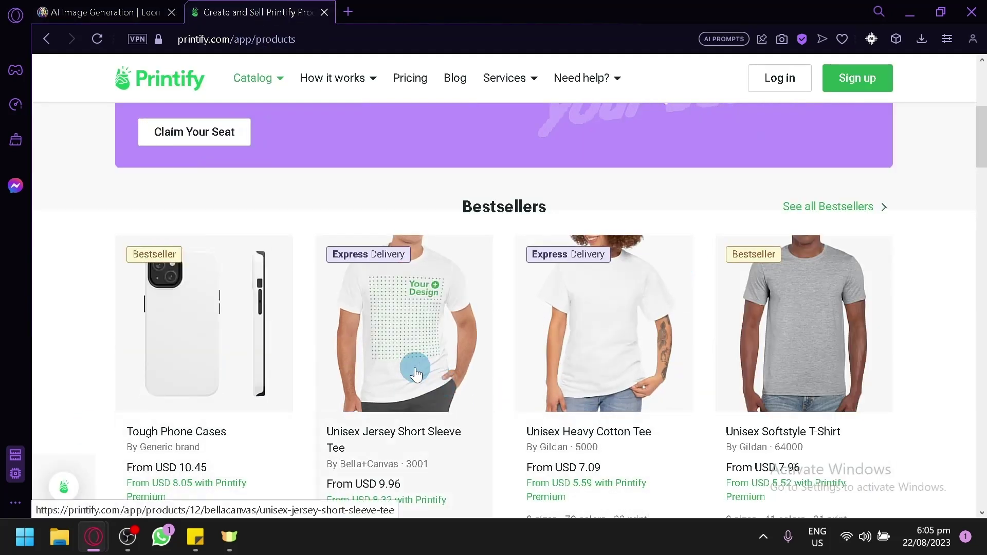
{"action": "scroll", "coordinate": [572, 379], "scroll_direction": "down", "scroll_amount": 4}
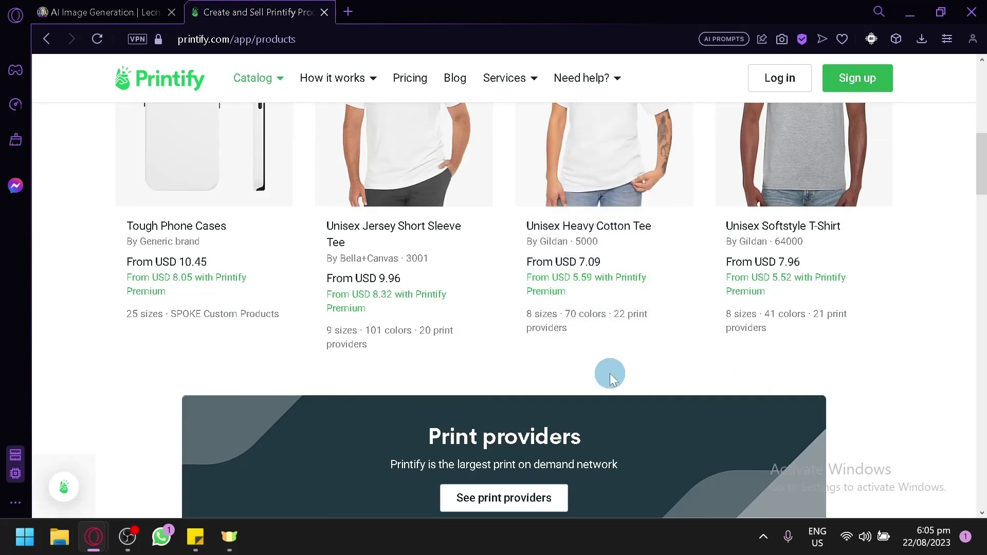
{"action": "scroll", "coordinate": [462, 222], "scroll_direction": "down", "scroll_amount": 8}
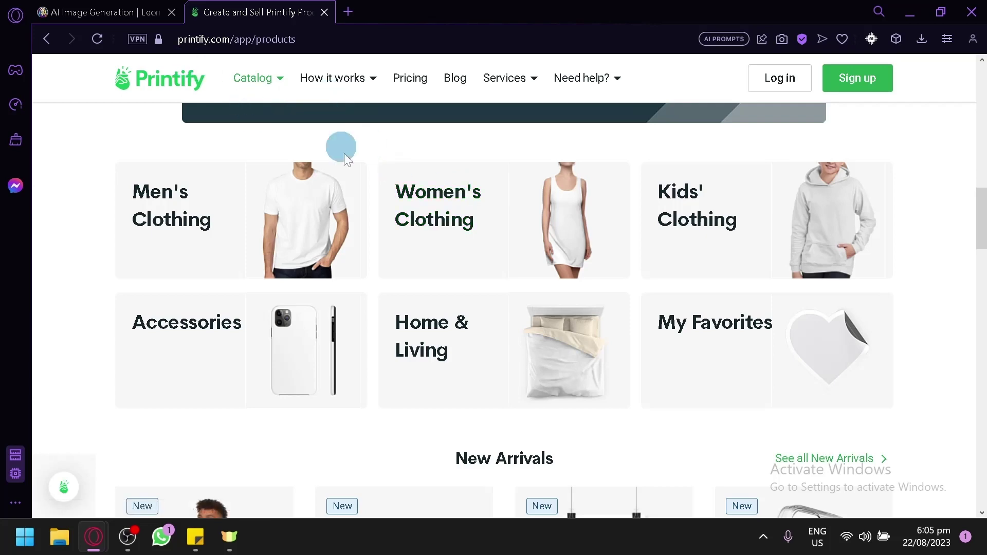
{"action": "scroll", "coordinate": [416, 216], "scroll_direction": "down", "scroll_amount": 10}
{"action": "scroll", "coordinate": [416, 216], "scroll_direction": "up", "scroll_amount": 2}
{"action": "scroll", "coordinate": [415, 218], "scroll_direction": "up", "scroll_amount": 2}
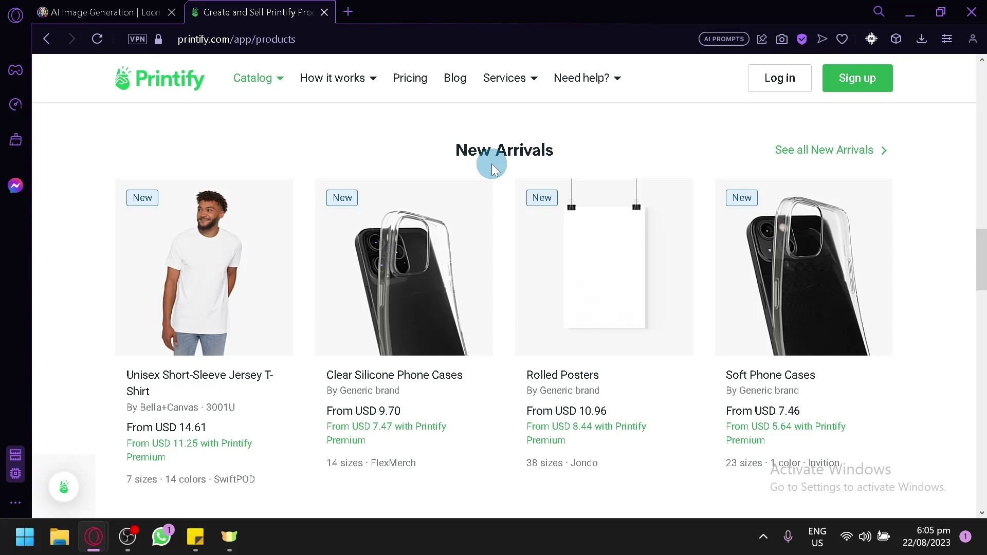
{"action": "scroll", "coordinate": [492, 168], "scroll_direction": "down", "scroll_amount": 10}
Step: Close the microphone preview in Leonardo.Ai, open its home page in a new tab and browse the Top creations
{"action": "left_click", "coordinate": [132, 11]}
{"action": "left_click", "coordinate": [171, 191]}
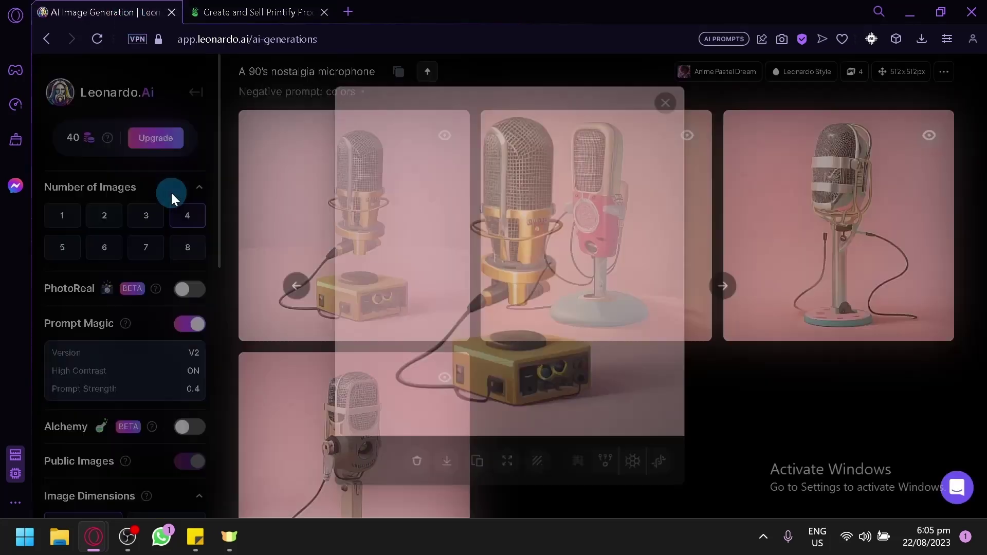
{"action": "left_click", "coordinate": [160, 90]}
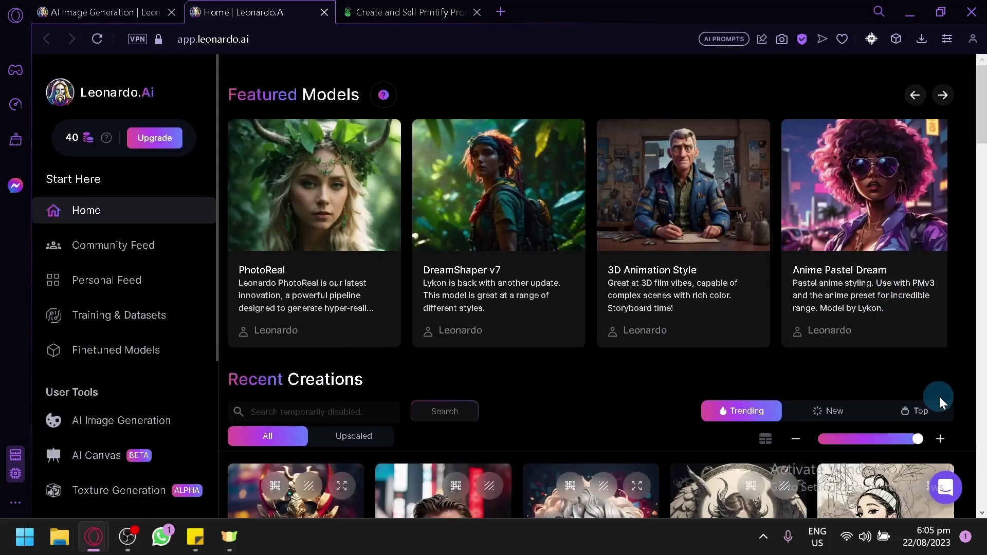
{"action": "left_click", "coordinate": [933, 410]}
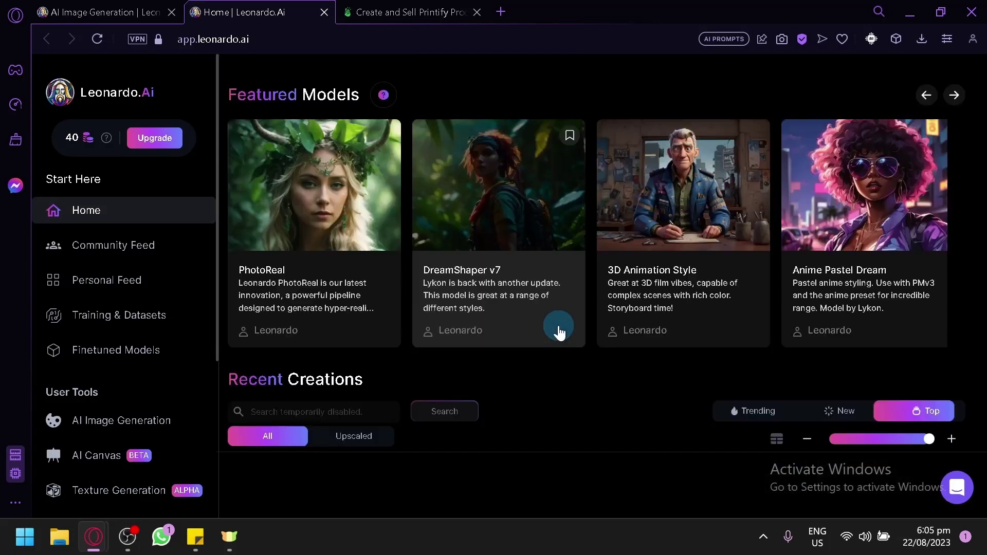
{"action": "scroll", "coordinate": [558, 328], "scroll_direction": "down", "scroll_amount": 6}
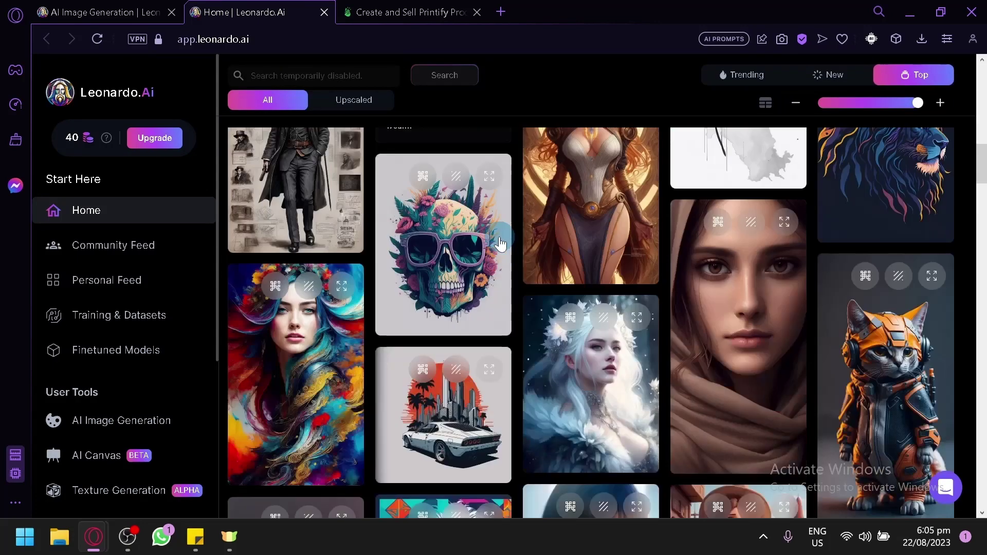
Step: Open the muted Chinese ink painting from the Top creations and copy its prompt
{"action": "scroll", "coordinate": [501, 247], "scroll_direction": "up", "scroll_amount": 5}
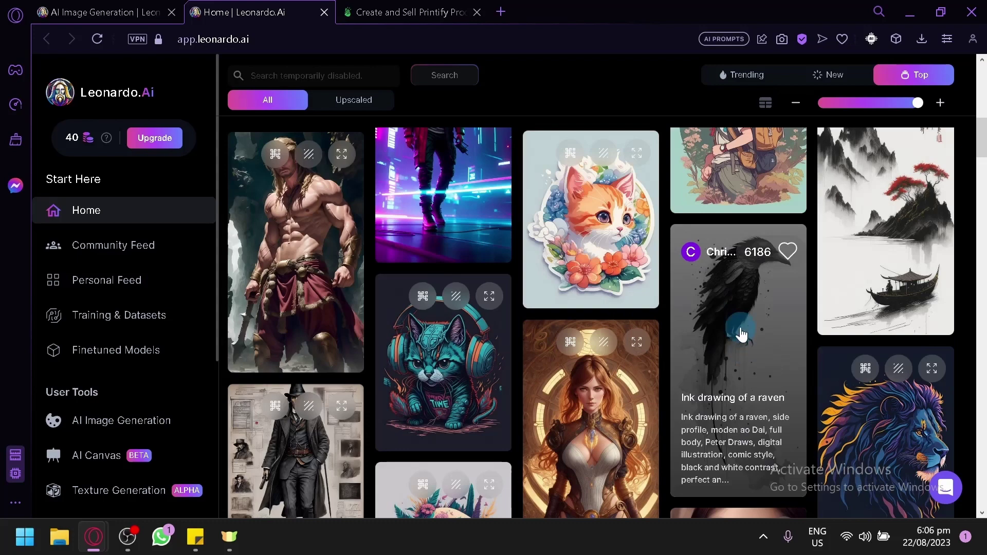
{"action": "left_click", "coordinate": [939, 192]}
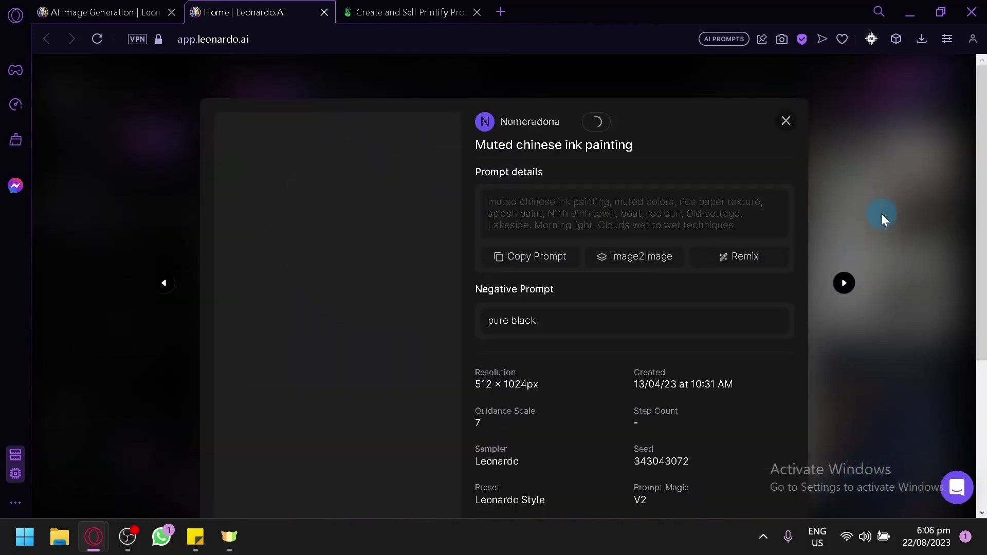
{"action": "scroll", "coordinate": [346, 273], "scroll_direction": "down", "scroll_amount": 6}
{"action": "scroll", "coordinate": [385, 275], "scroll_direction": "up", "scroll_amount": 4}
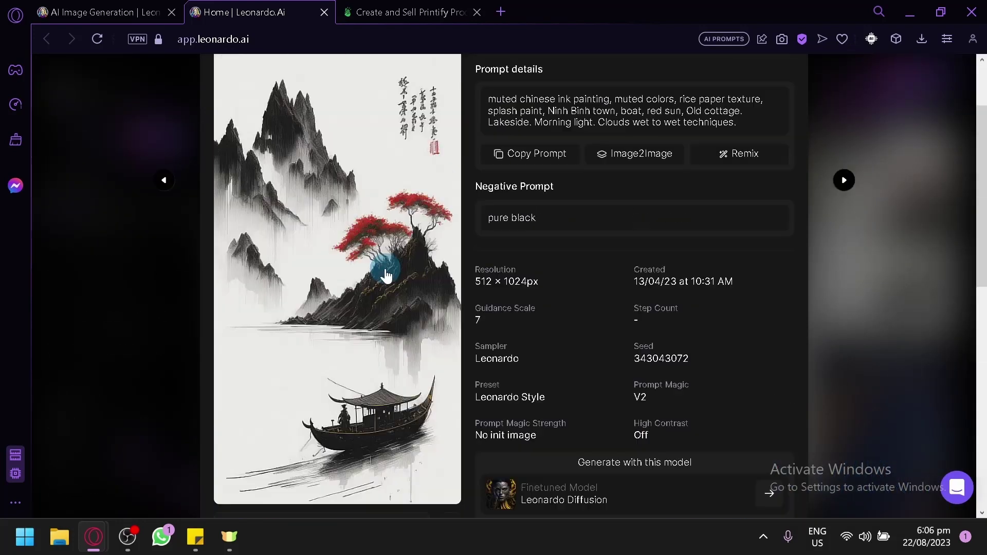
{"action": "left_click", "coordinate": [536, 152]}
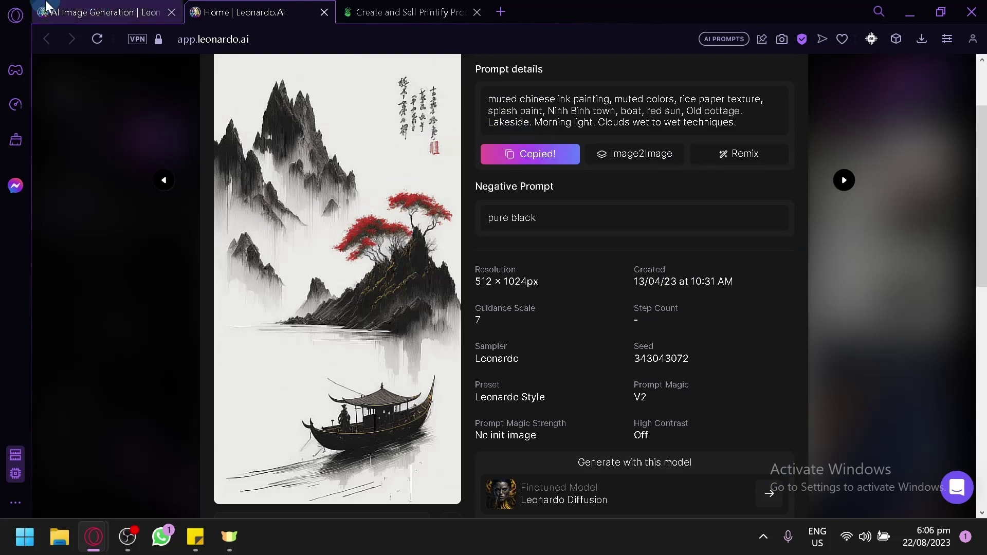
Step: Return to the AI Image Generation page and replace the microphone prompt with the copied ink painting prompt
{"action": "left_click", "coordinate": [46, 6]}
{"action": "scroll", "coordinate": [279, 209], "scroll_direction": "up", "scroll_amount": 5}
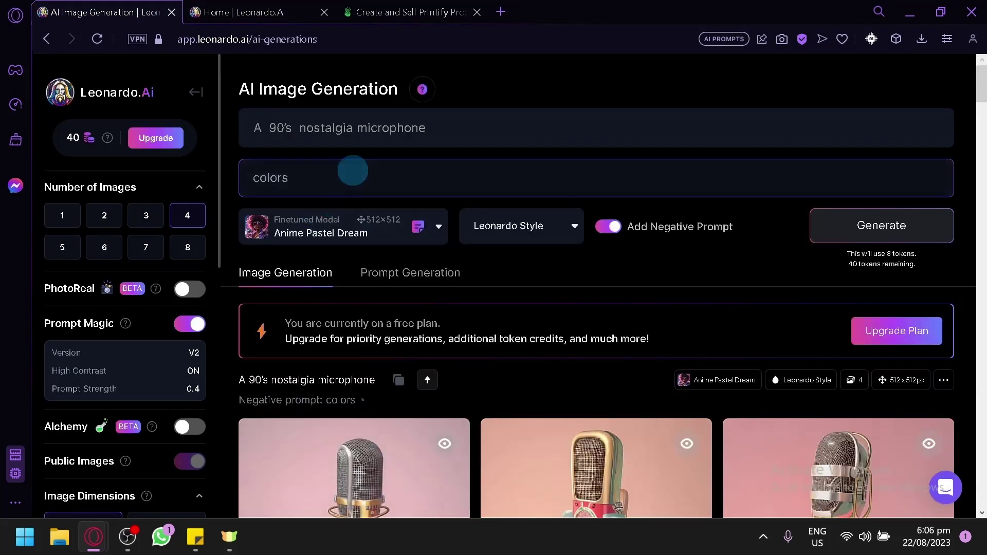
{"action": "left_click", "coordinate": [375, 123]}
{"action": "key", "text": "ctrl+a"}
{"action": "key", "text": "ctrl+v"}
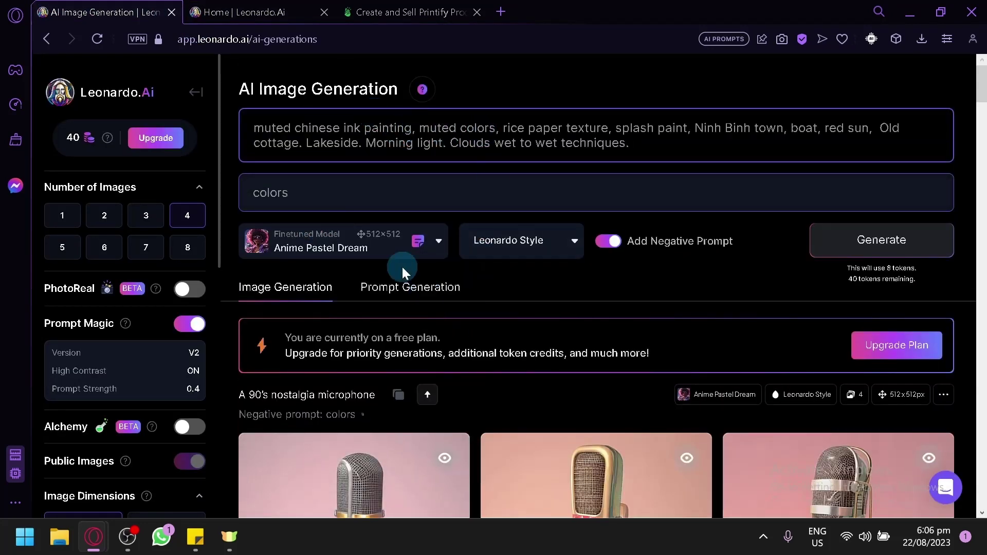
Step: Clear the negative prompt, turn it off and generate four images from the ink painting prompt
{"action": "left_click", "coordinate": [394, 197]}
{"action": "key", "text": "ctrl+a"}
{"action": "key", "text": "BackSpace"}
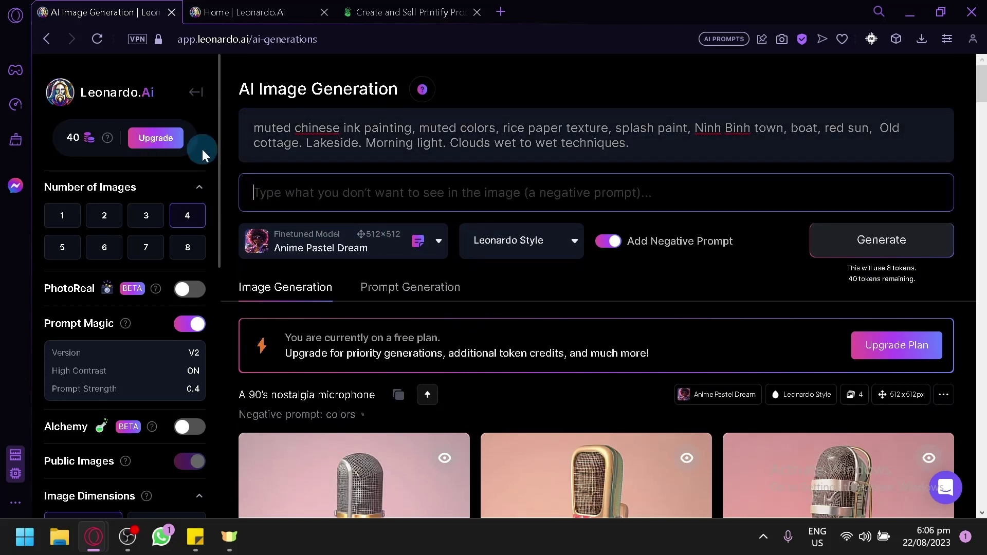
{"action": "left_click", "coordinate": [608, 241]}
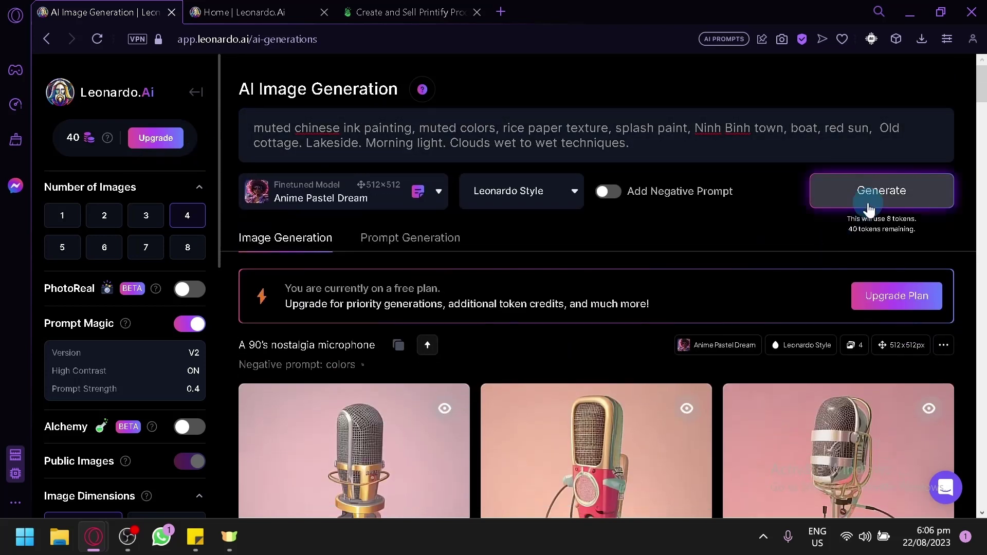
{"action": "left_click", "coordinate": [868, 202]}
{"action": "scroll", "coordinate": [696, 394], "scroll_direction": "down", "scroll_amount": 5}
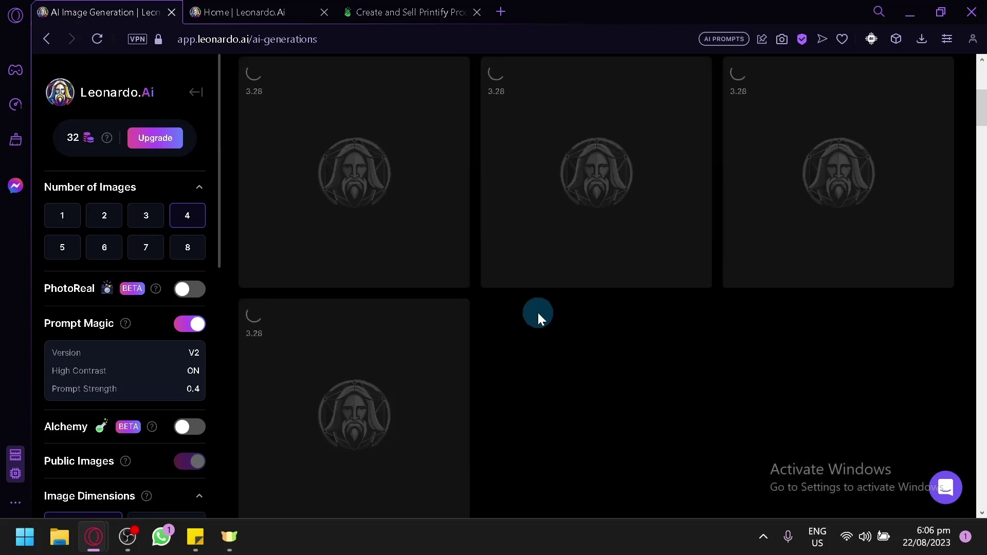
Step: Look over Printify's catalog up to the bestsellers while the images generate, and return to the generation page
{"action": "scroll", "coordinate": [538, 311], "scroll_direction": "up", "scroll_amount": 5}
{"action": "scroll", "coordinate": [352, 139], "scroll_direction": "down", "scroll_amount": 4}
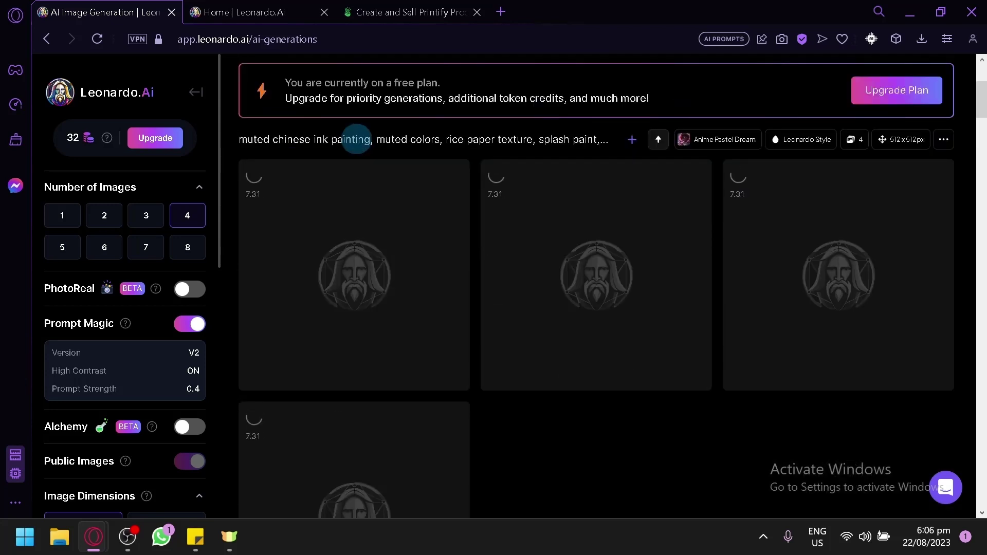
{"action": "left_click", "coordinate": [404, 11]}
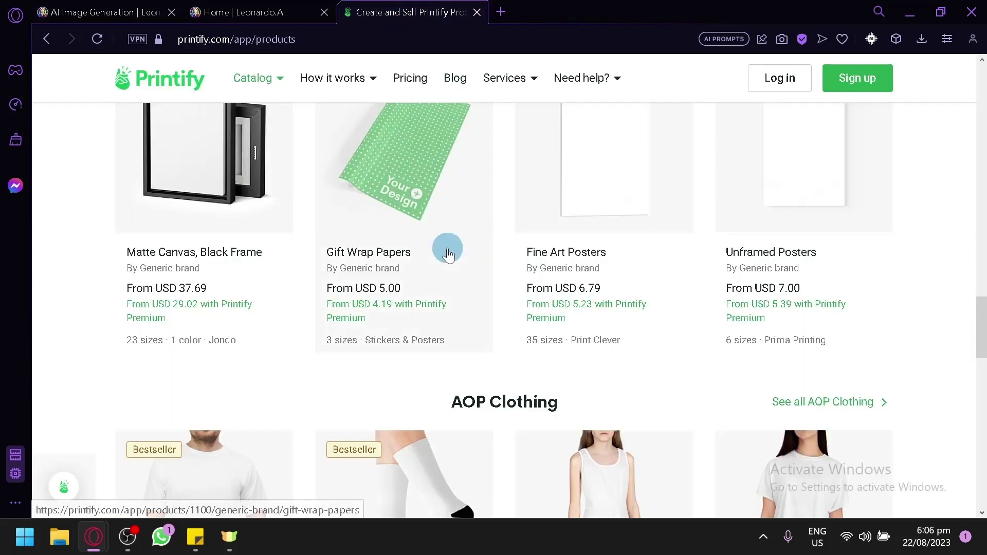
{"action": "scroll", "coordinate": [421, 417], "scroll_direction": "up", "scroll_amount": 4}
{"action": "left_click", "coordinate": [111, 13]}
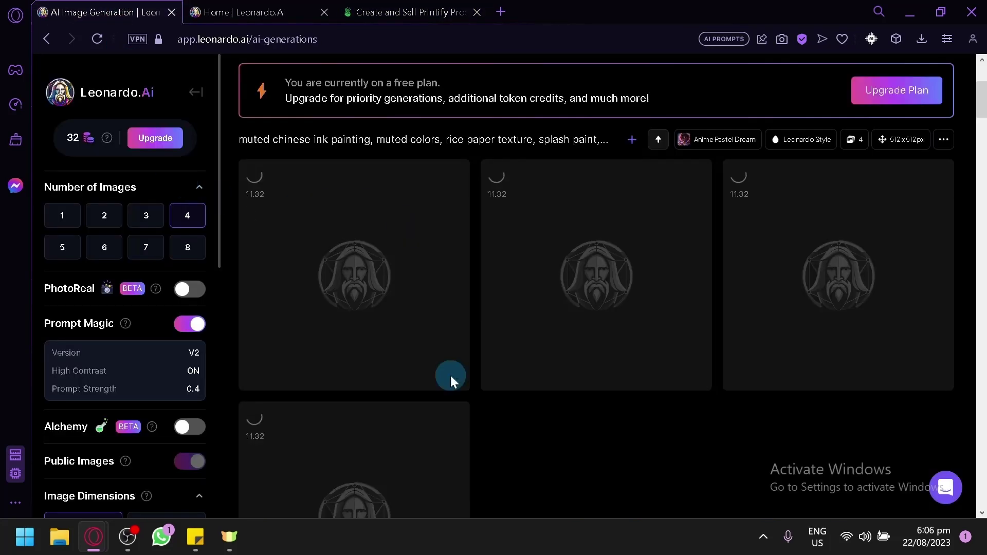
{"action": "left_click", "coordinate": [388, 11]}
{"action": "scroll", "coordinate": [441, 383], "scroll_direction": "up", "scroll_amount": 15}
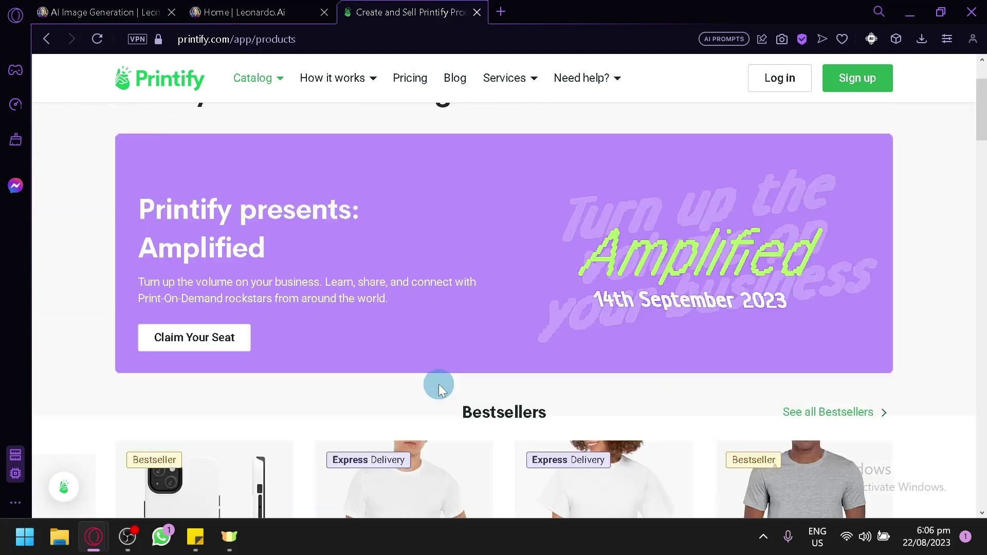
{"action": "scroll", "coordinate": [380, 288], "scroll_direction": "down", "scroll_amount": 4}
{"action": "left_click", "coordinate": [128, 11]}
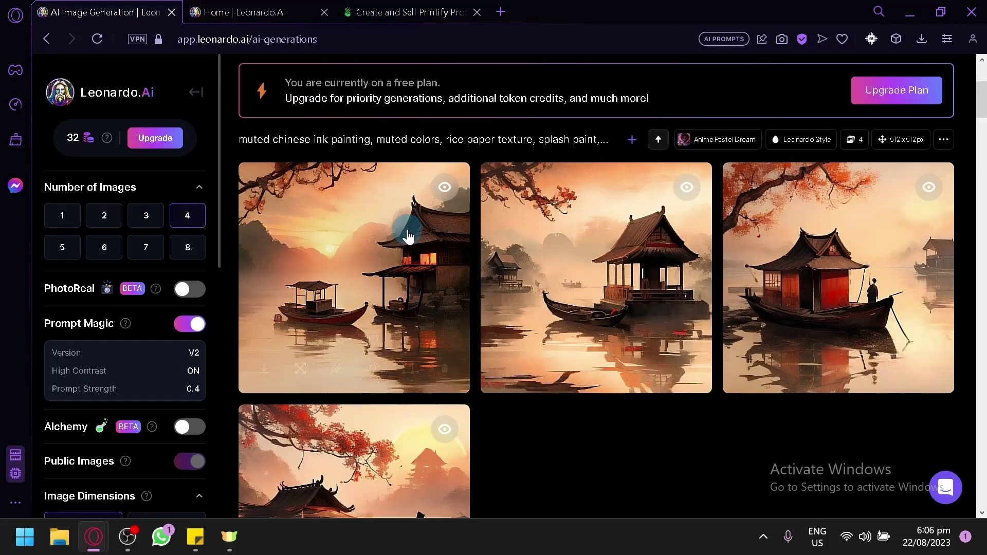
Step: Examine the generated lakeside boat and cottage images and the wording of the prompt behind them
{"action": "mouse_move", "coordinate": [381, 220]}
{"action": "scroll", "coordinate": [380, 220], "scroll_direction": "down", "scroll_amount": 2}
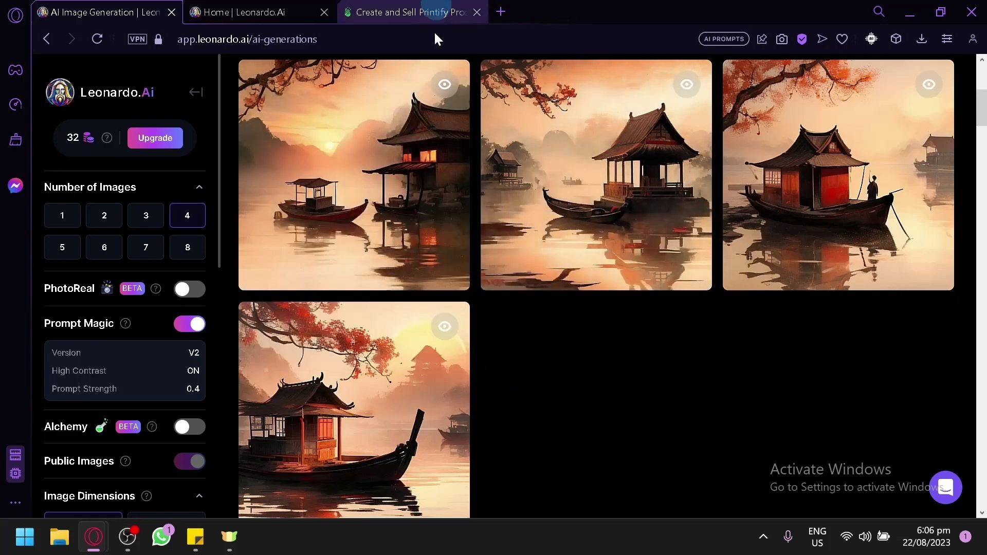
{"action": "scroll", "coordinate": [488, 246], "scroll_direction": "up", "scroll_amount": 4}
{"action": "scroll", "coordinate": [489, 237], "scroll_direction": "up", "scroll_amount": 2}
{"action": "scroll", "coordinate": [488, 237], "scroll_direction": "down", "scroll_amount": 6}
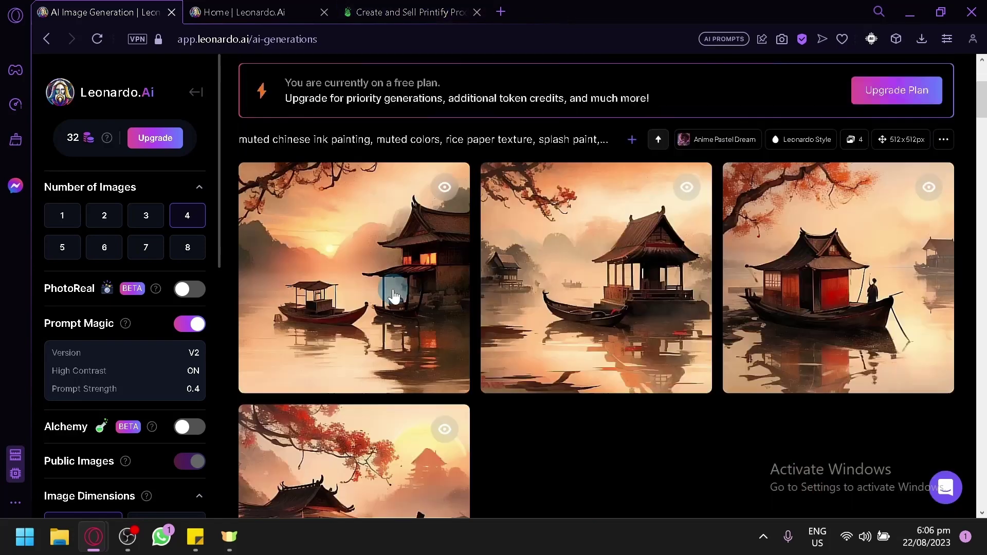
{"action": "scroll", "coordinate": [653, 354], "scroll_direction": "up", "scroll_amount": 6}
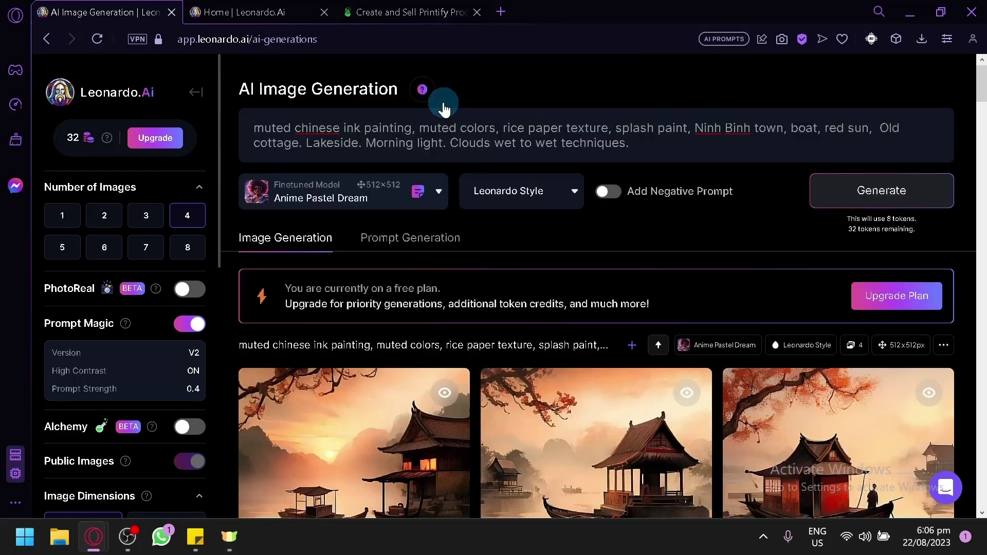
{"action": "left_click_drag", "start_coordinate": [451, 144], "coordinate": [449, 129]}
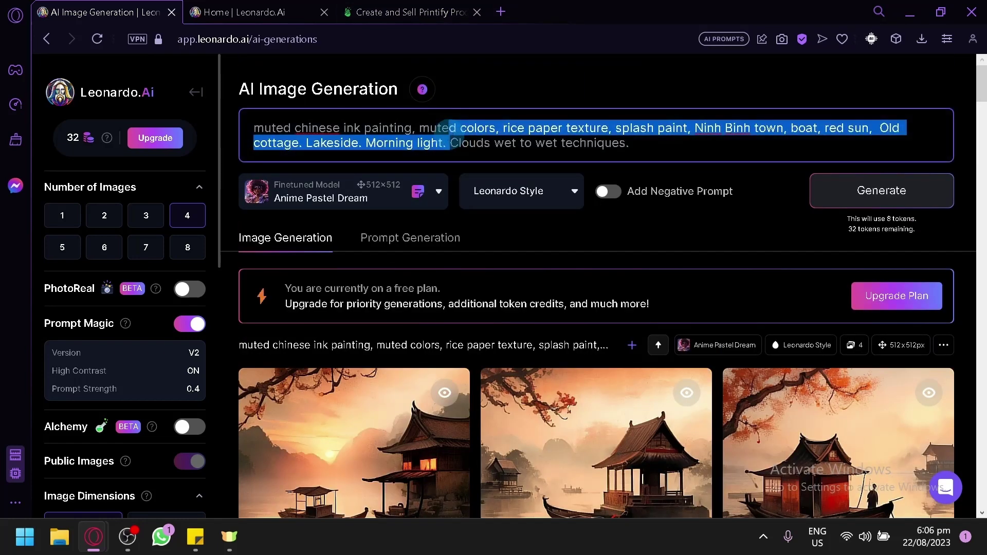
{"action": "left_click", "coordinate": [550, 249]}
Step: Compare the generated images with the original ink painting and glance at Printify's bestsellers
{"action": "key", "text": "ctrl+Tab"}
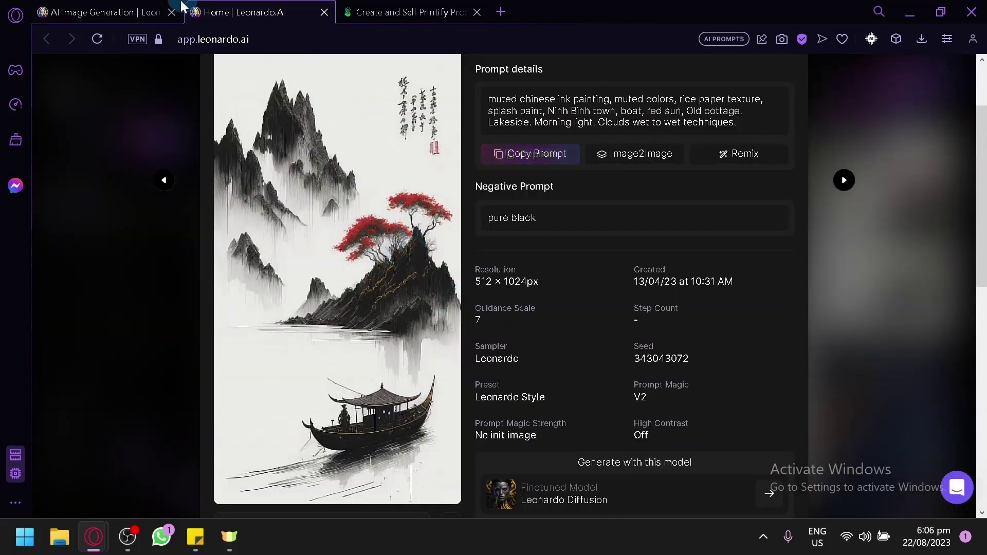
{"action": "left_click", "coordinate": [123, 2]}
{"action": "scroll", "coordinate": [341, 243], "scroll_direction": "down", "scroll_amount": 4}
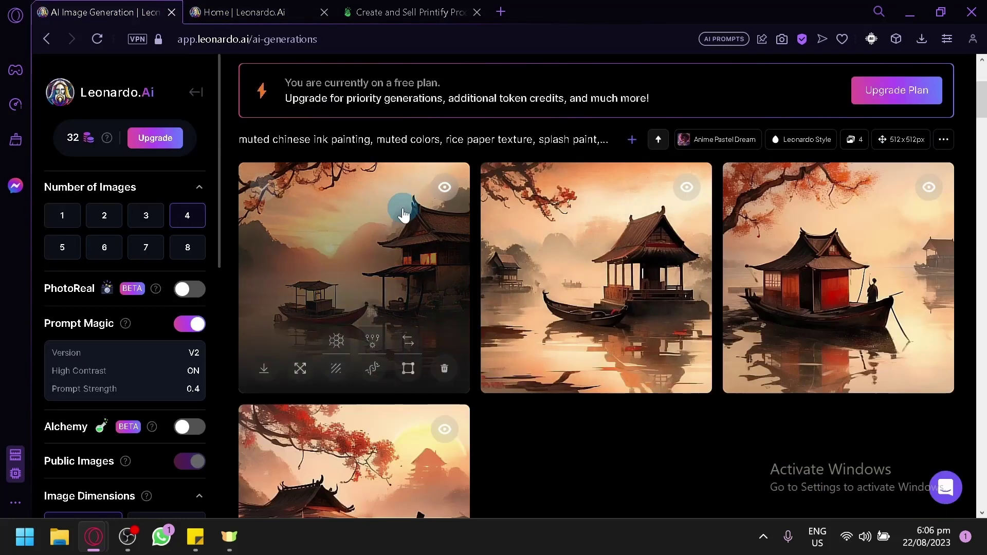
{"action": "left_click", "coordinate": [395, 11]}
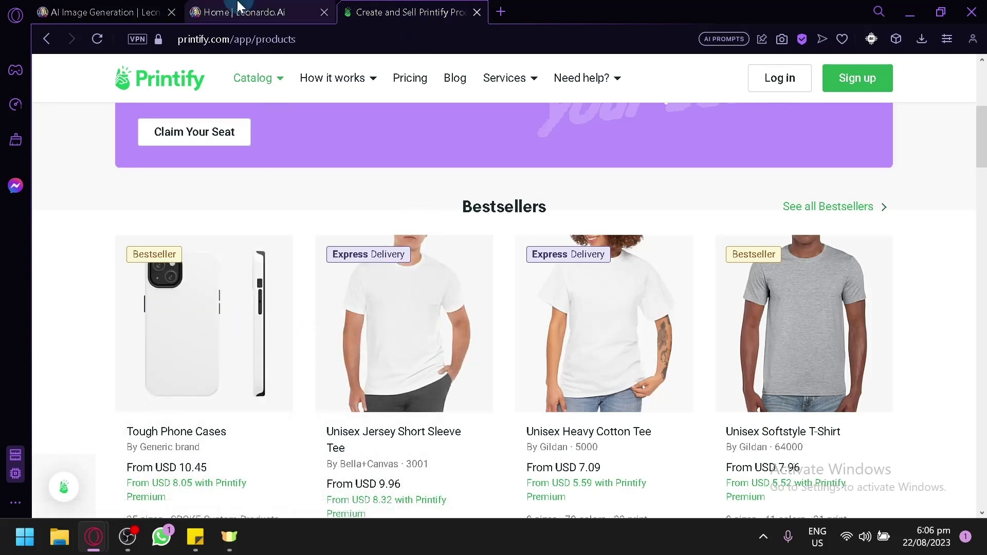
{"action": "left_click", "coordinate": [71, 11]}
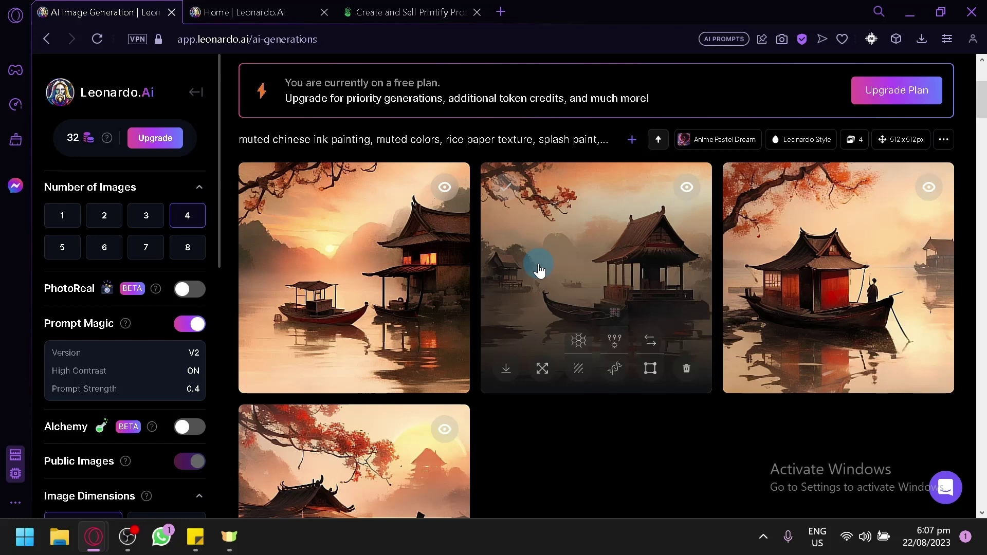
Step: Go to the Leonardo.Ai home page and browse the Trending creations for design ideas
{"action": "scroll", "coordinate": [539, 270], "scroll_direction": "up", "scroll_amount": 4}
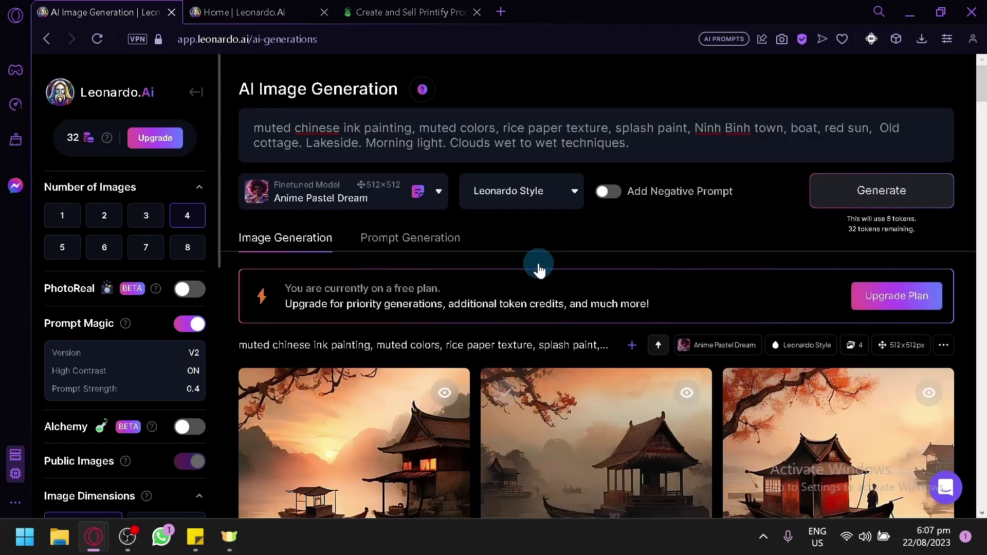
{"action": "left_click", "coordinate": [95, 94]}
{"action": "scroll", "coordinate": [422, 162], "scroll_direction": "down", "scroll_amount": 2}
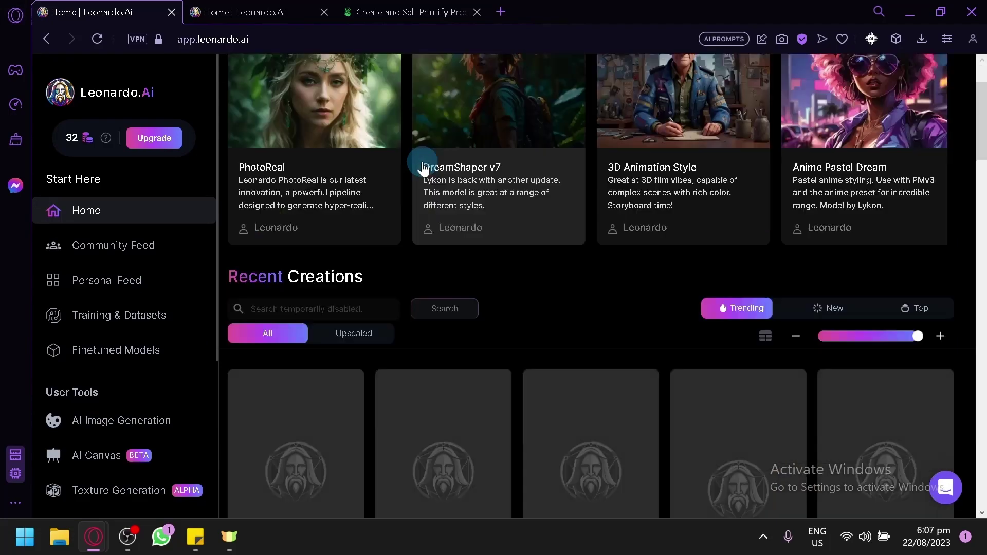
{"action": "scroll", "coordinate": [421, 161], "scroll_direction": "down", "scroll_amount": 3}
{"action": "scroll", "coordinate": [487, 244], "scroll_direction": "down", "scroll_amount": 3}
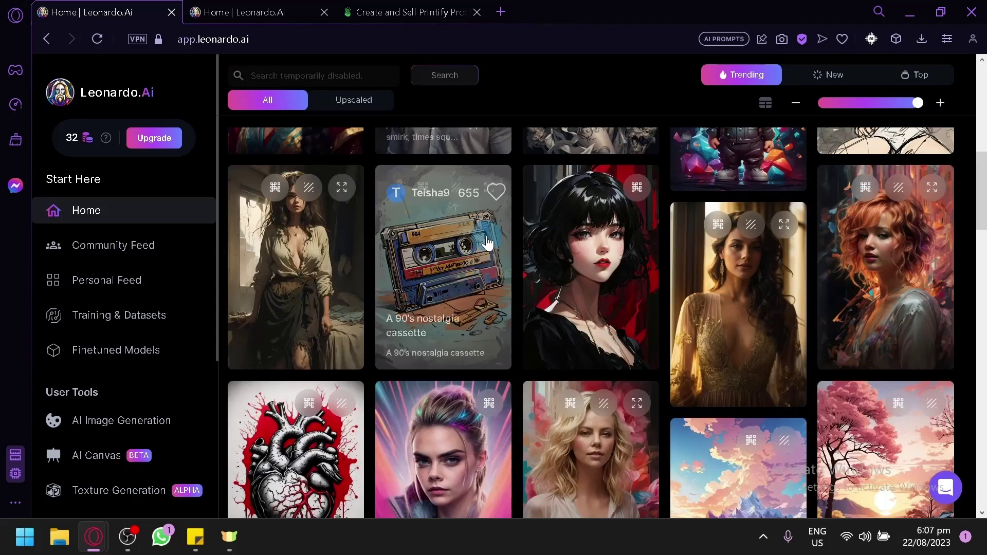
{"action": "scroll", "coordinate": [528, 294], "scroll_direction": "down", "scroll_amount": 8}
{"action": "scroll", "coordinate": [529, 294], "scroll_direction": "up", "scroll_amount": 5}
{"action": "scroll", "coordinate": [716, 239], "scroll_direction": "down", "scroll_amount": 9}
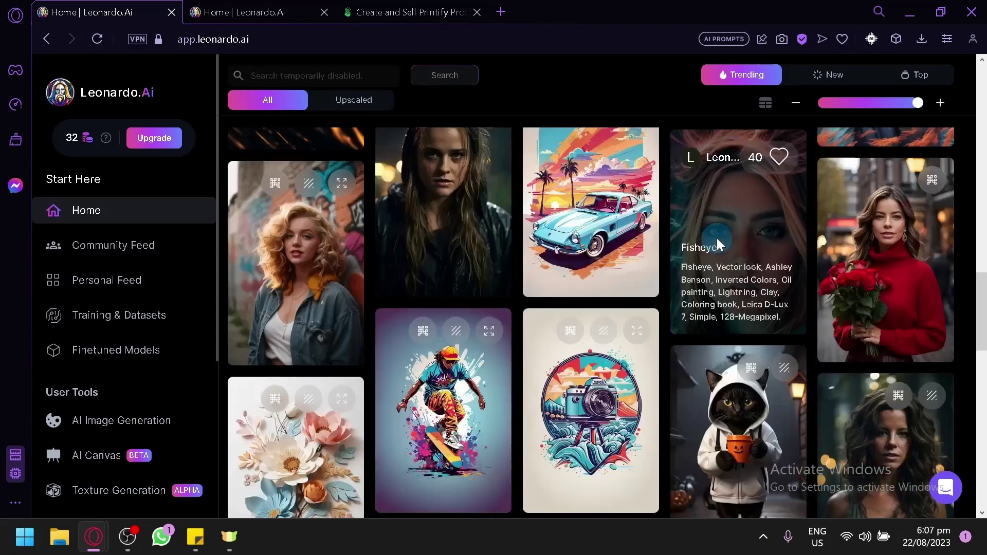
{"action": "scroll", "coordinate": [717, 239], "scroll_direction": "down", "scroll_amount": 3}
{"action": "scroll", "coordinate": [745, 216], "scroll_direction": "up", "scroll_amount": 15}
{"action": "scroll", "coordinate": [764, 292], "scroll_direction": "down", "scroll_amount": 5}
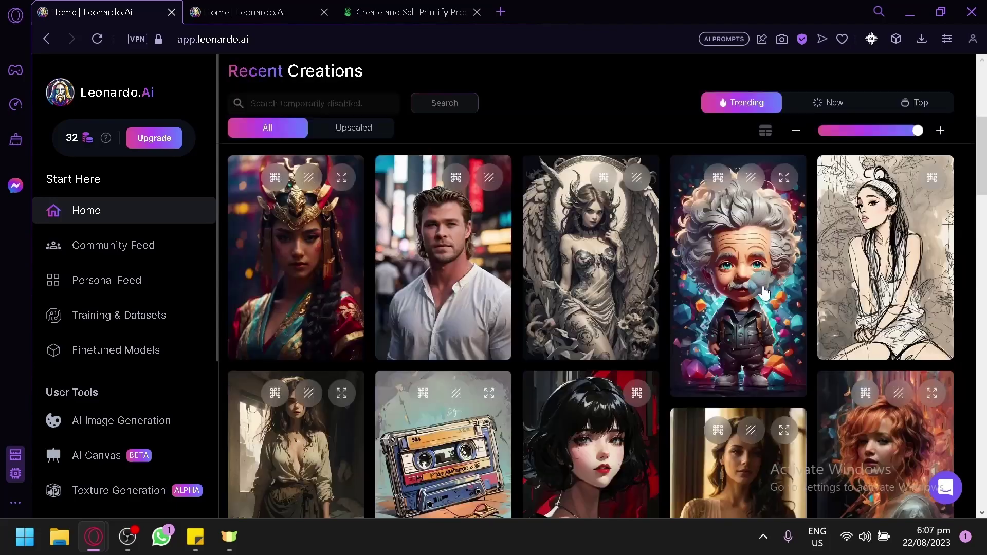
Step: Search further through the Trending creations, view the colorful deer logo's prompt details and close them
{"action": "scroll", "coordinate": [764, 292], "scroll_direction": "down", "scroll_amount": 15}
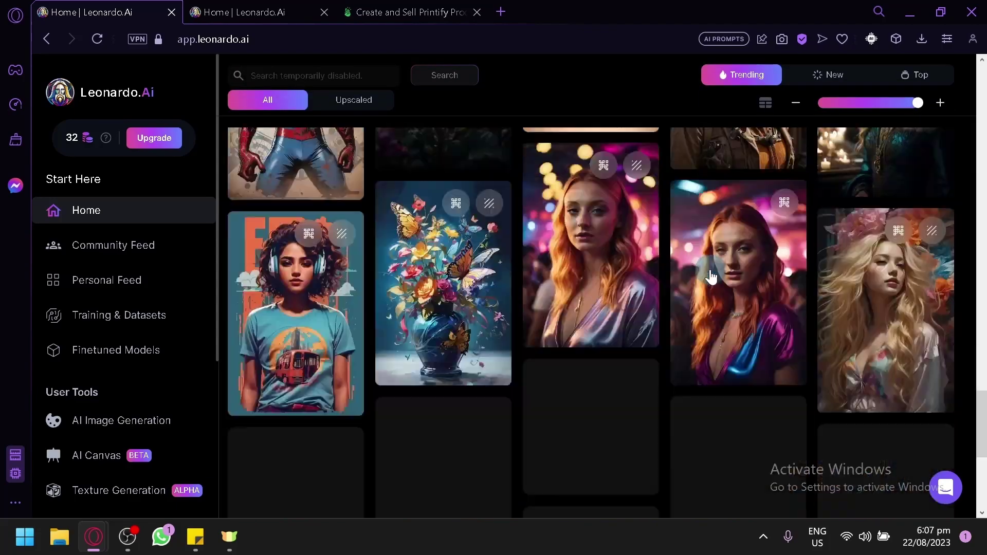
{"action": "scroll", "coordinate": [710, 270], "scroll_direction": "down", "scroll_amount": 7}
{"action": "scroll", "coordinate": [710, 270], "scroll_direction": "up", "scroll_amount": 9}
{"action": "scroll", "coordinate": [710, 270], "scroll_direction": "down", "scroll_amount": 12}
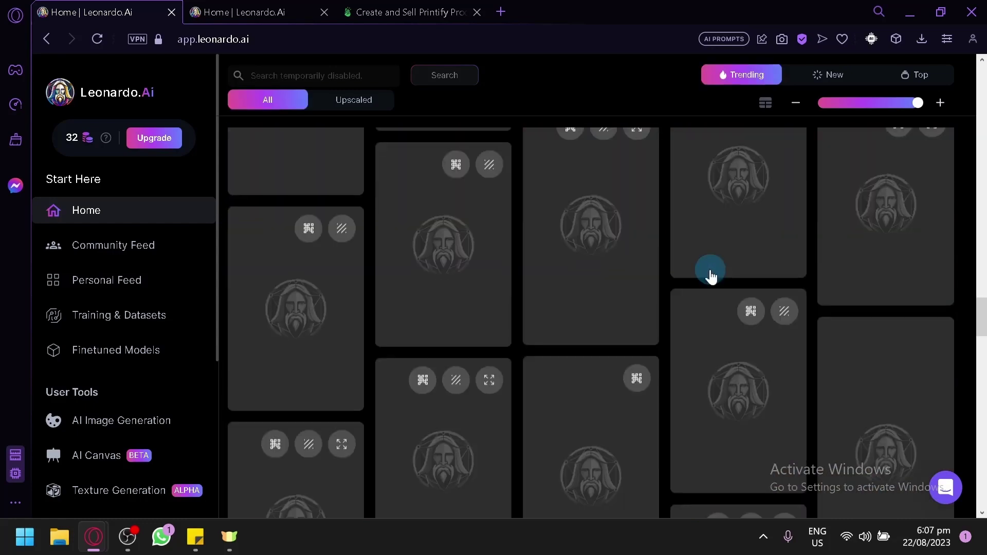
{"action": "scroll", "coordinate": [710, 273], "scroll_direction": "down", "scroll_amount": 6}
{"action": "scroll", "coordinate": [893, 383], "scroll_direction": "down", "scroll_amount": 2}
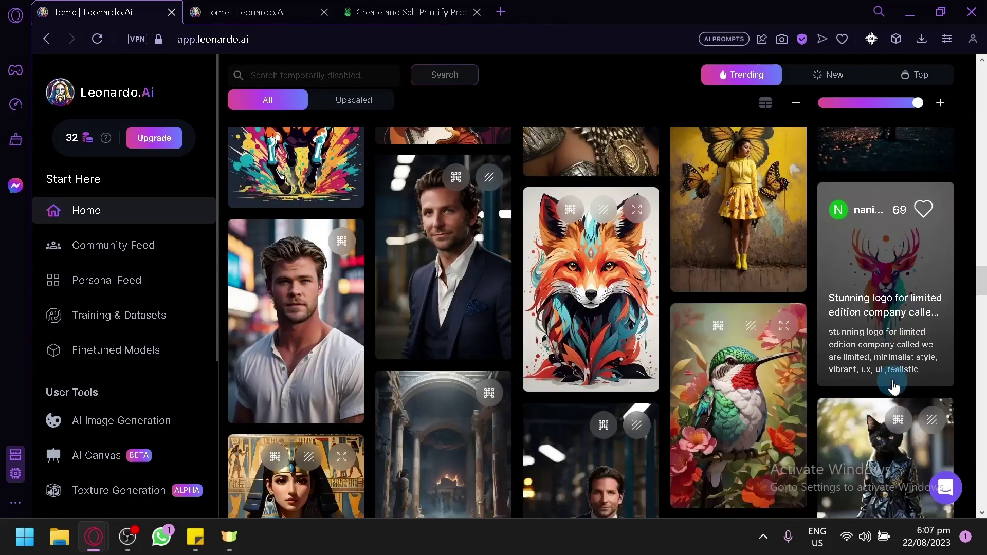
{"action": "left_click", "coordinate": [909, 244]}
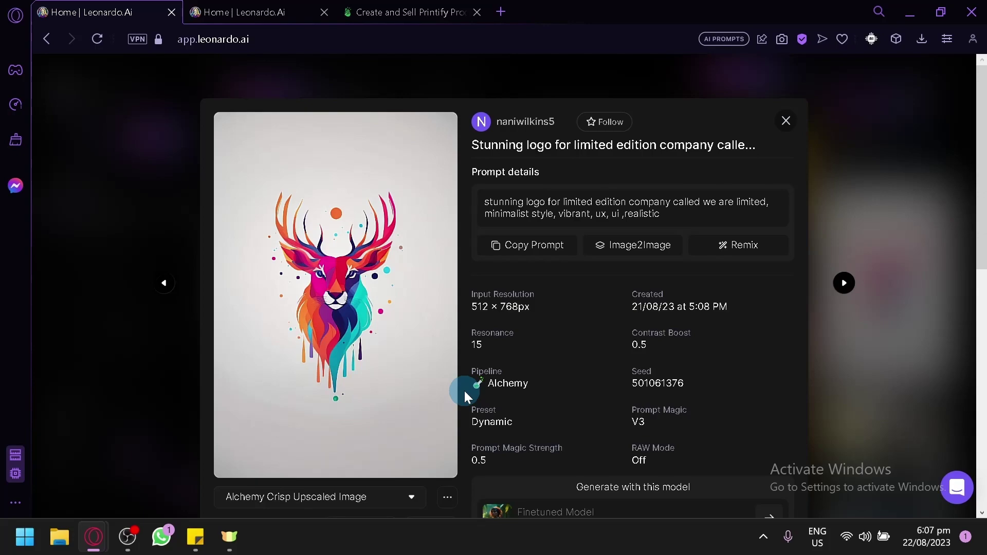
{"action": "left_click", "coordinate": [188, 94]}
Step: Open the retro camera logo illustration from the Trending creations and copy its prompt
{"action": "scroll", "coordinate": [647, 391], "scroll_direction": "up", "scroll_amount": 15}
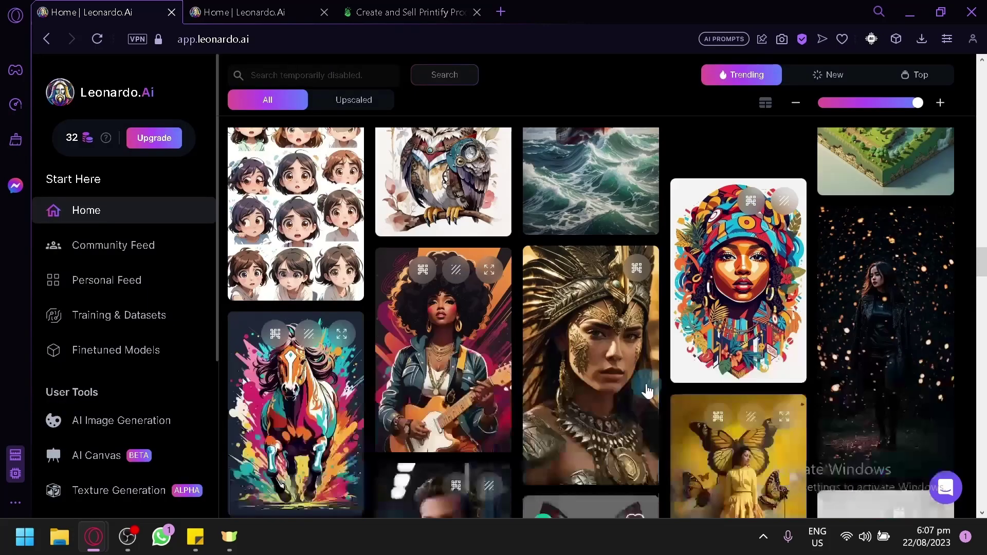
{"action": "scroll", "coordinate": [647, 392], "scroll_direction": "up", "scroll_amount": 10}
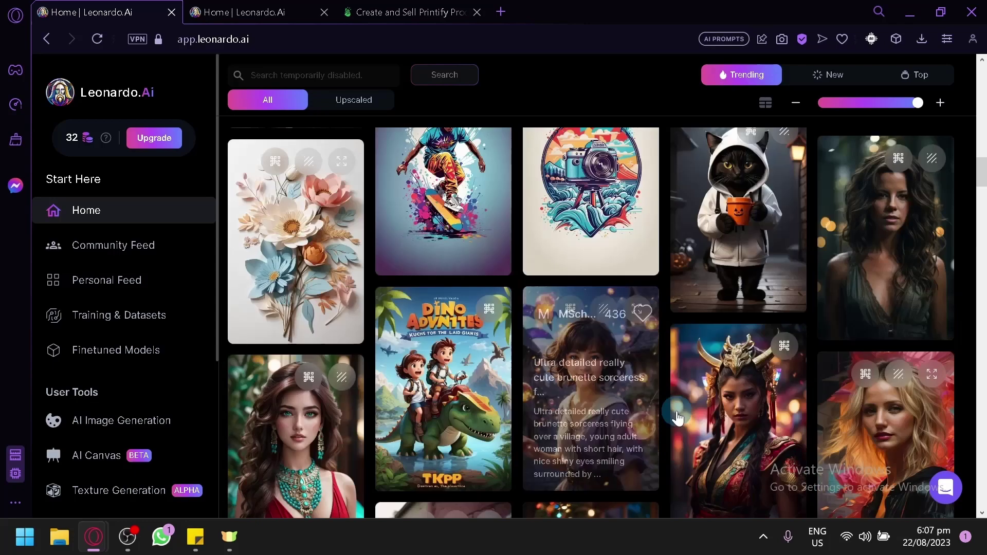
{"action": "left_click", "coordinate": [568, 359]}
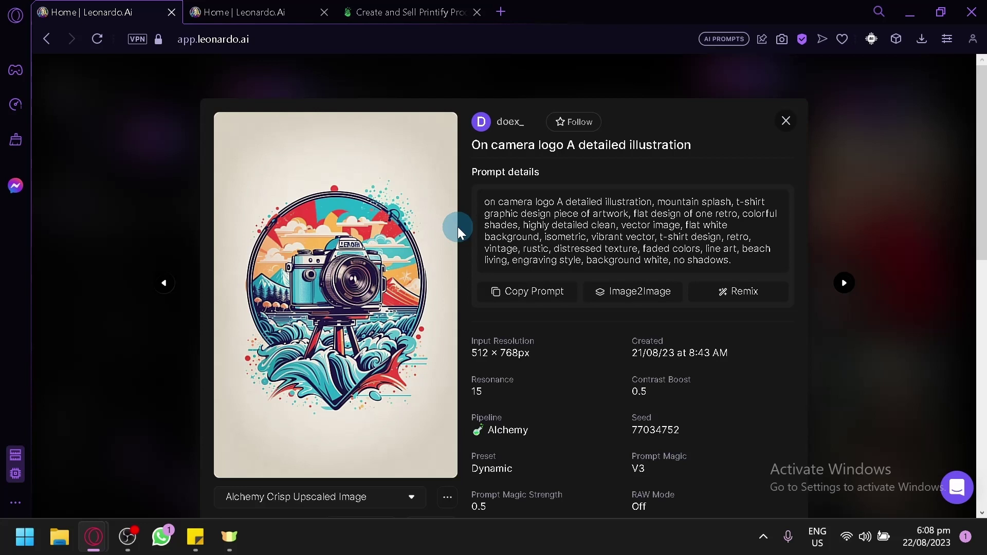
{"action": "left_click", "coordinate": [544, 307]}
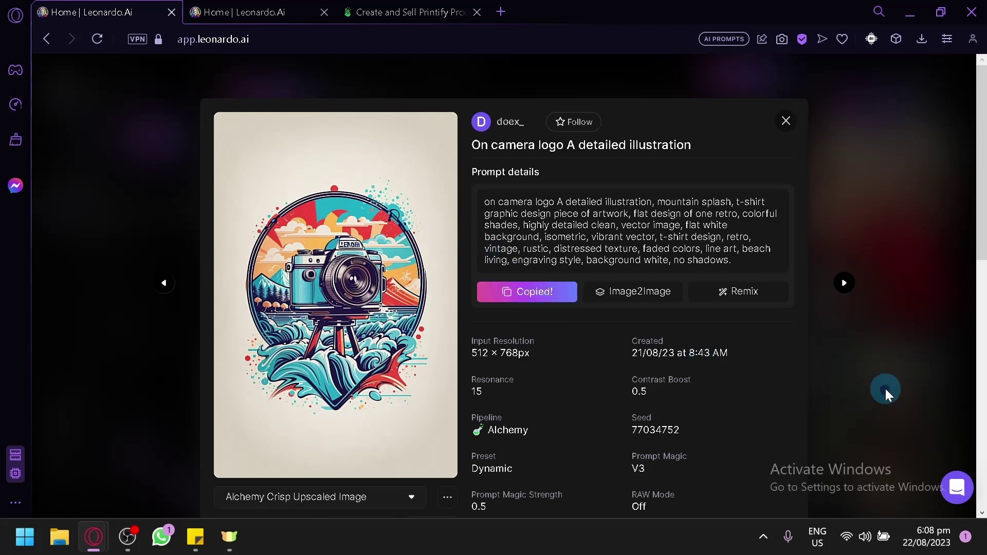
Step: Close the camera logo's details and replace the image generation prompt with the copied camera logo prompt
{"action": "left_click", "coordinate": [884, 388]}
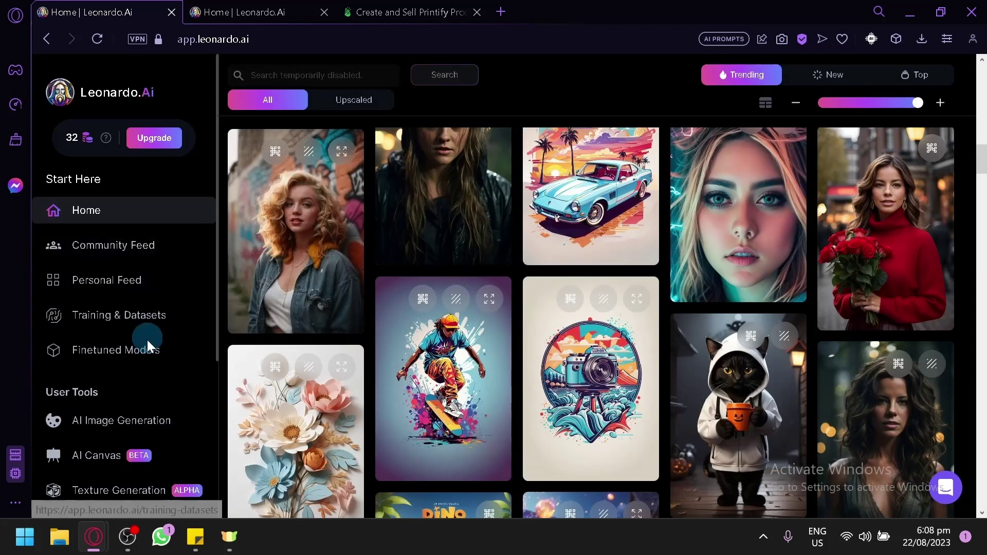
{"action": "left_click", "coordinate": [159, 433]}
{"action": "right_click", "coordinate": [159, 434]}
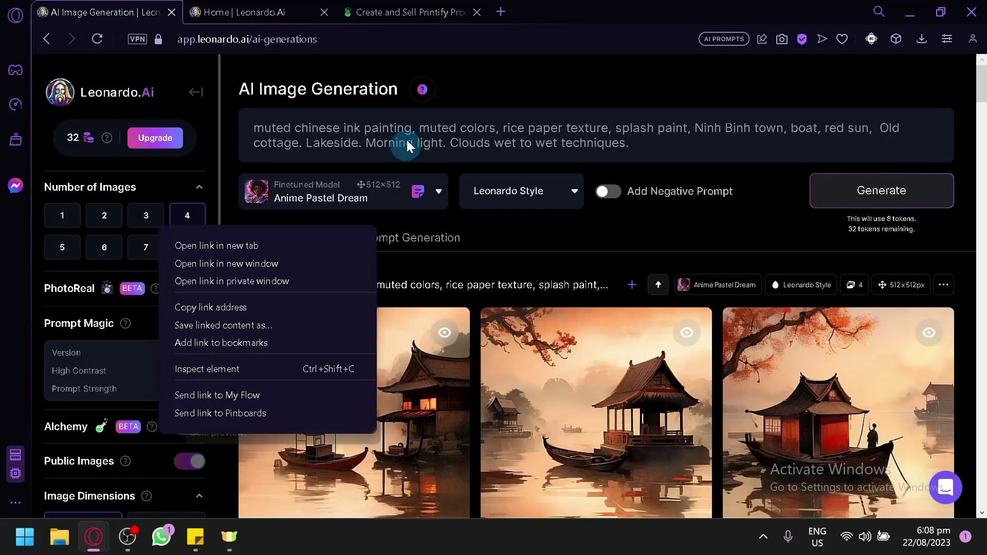
{"action": "triple_click", "coordinate": [408, 141]}
{"action": "key", "text": "ctrl+v"}
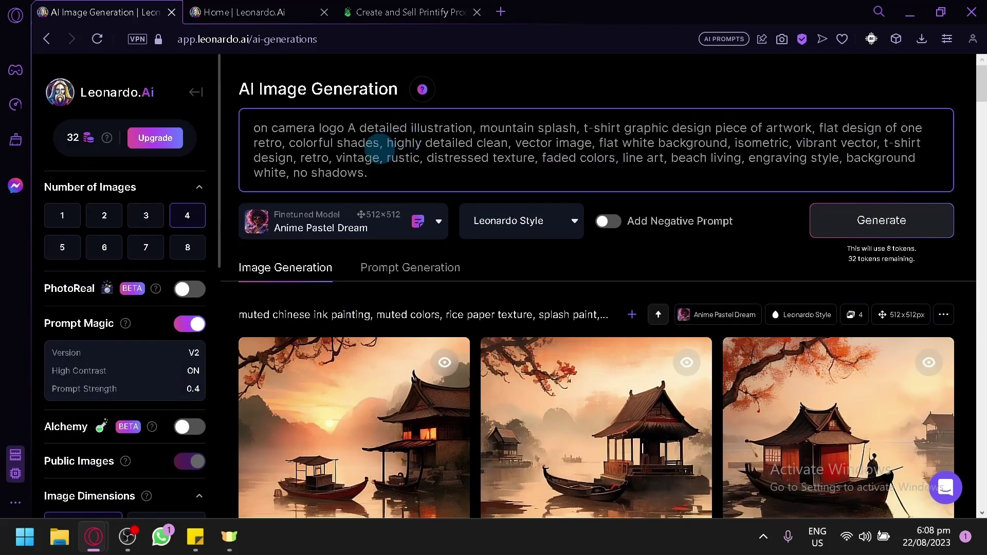
Step: Replace "camera" with "sports bike" in the prompt and generate four images with Anime Pastel Dream
{"action": "left_click_drag", "start_coordinate": [315, 128], "coordinate": [276, 128]}
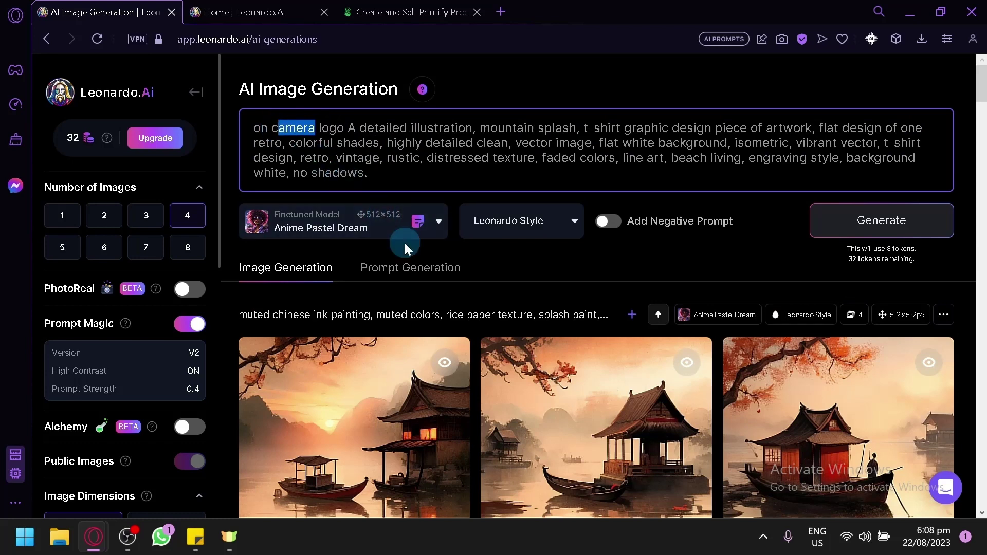
{"action": "key", "text": "BackSpace"}
{"action": "key", "text": "BackSpace"}
{"action": "type", "text": "sports bike"}
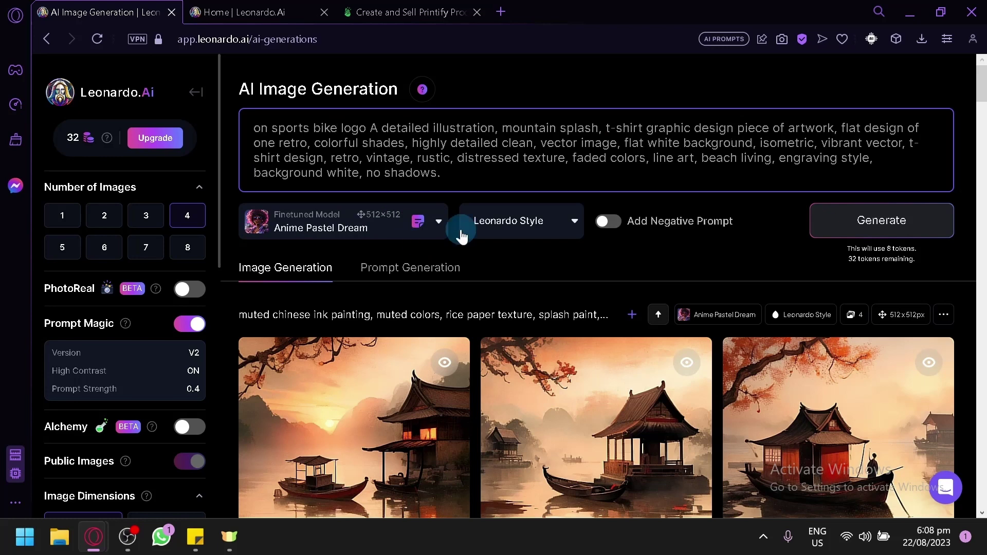
{"action": "left_click", "coordinate": [875, 205]}
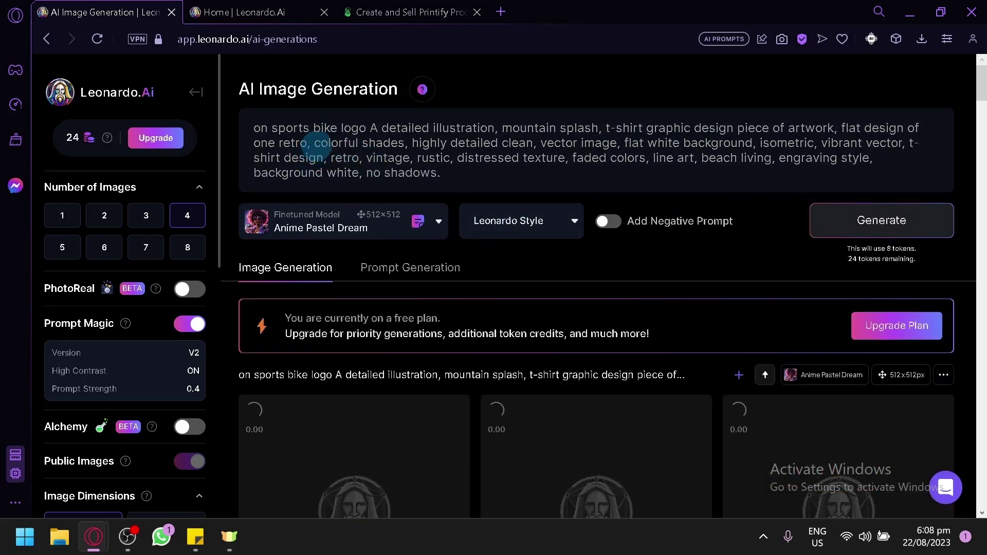
Step: Review the sports bike prompt's wording and examine the four generated t-shirt designs
{"action": "left_click_drag", "start_coordinate": [445, 172], "coordinate": [396, 128]}
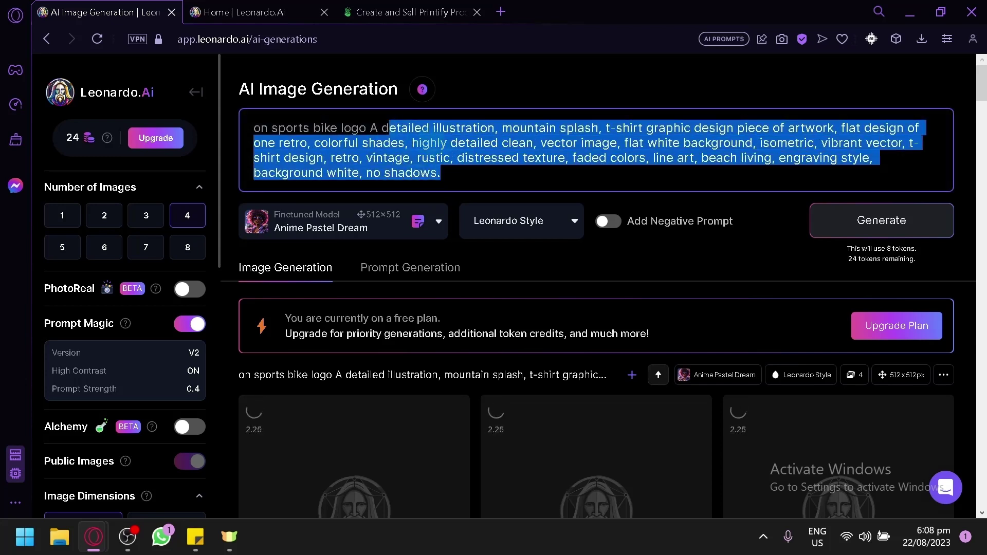
{"action": "left_click", "coordinate": [464, 158]}
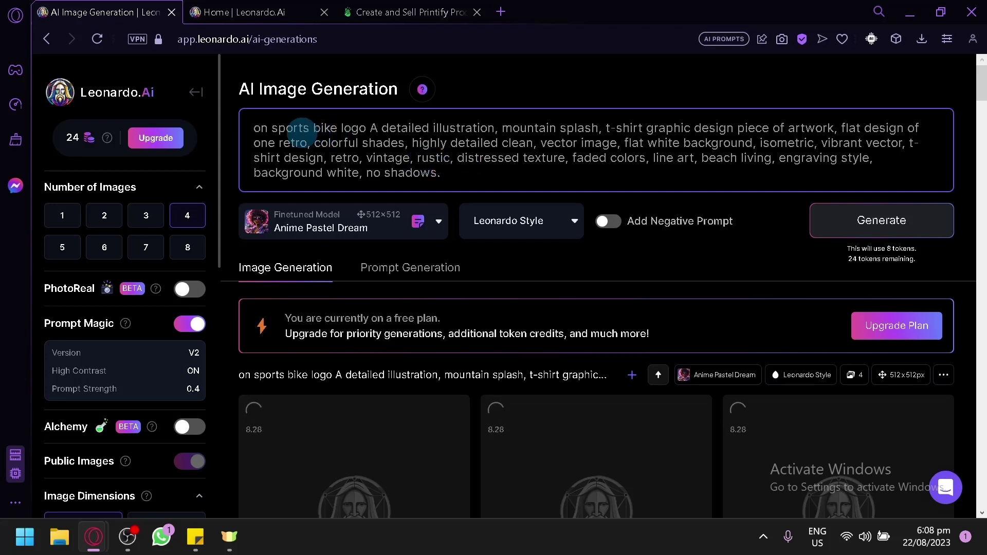
{"action": "scroll", "coordinate": [414, 213], "scroll_direction": "down", "scroll_amount": 2}
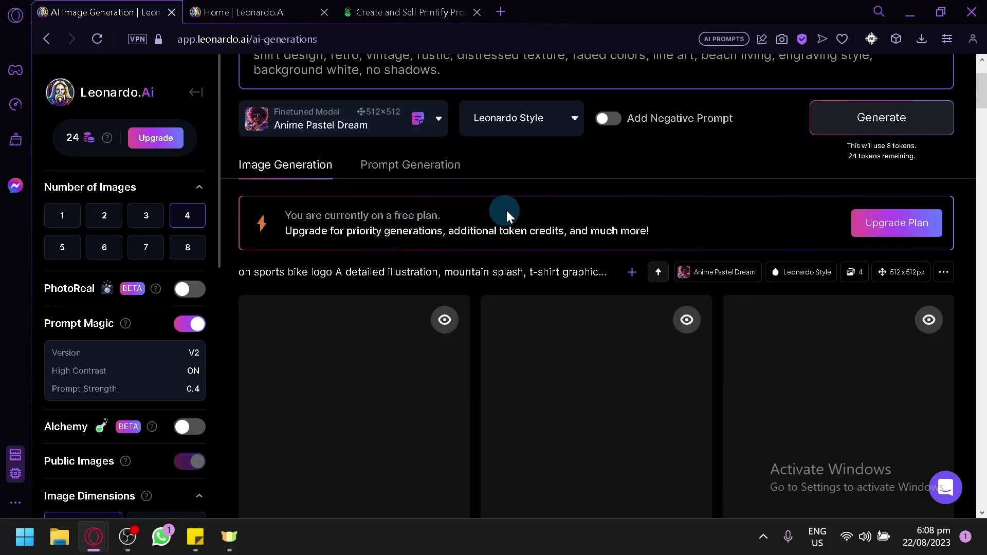
{"action": "scroll", "coordinate": [464, 254], "scroll_direction": "down", "scroll_amount": 2}
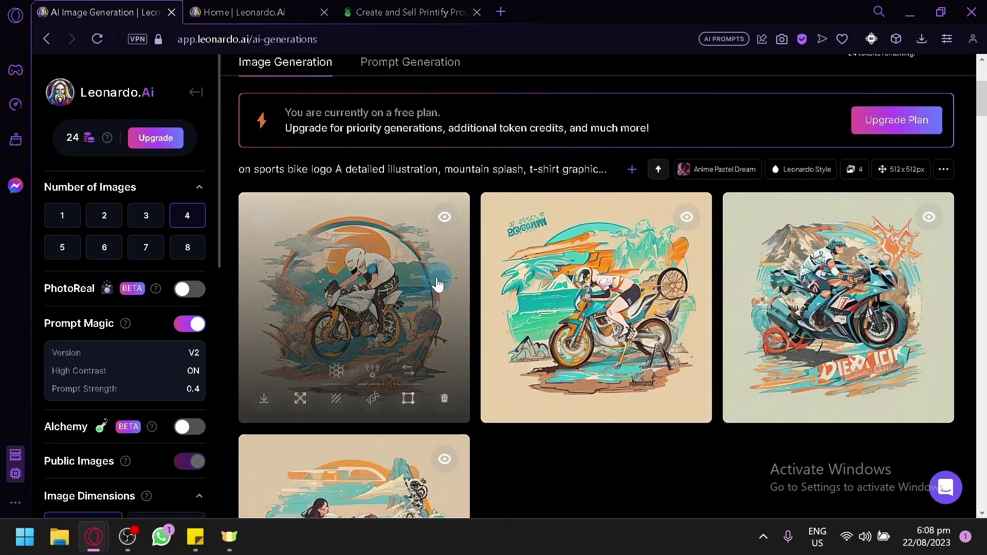
{"action": "scroll", "coordinate": [586, 479], "scroll_direction": "down", "scroll_amount": 2}
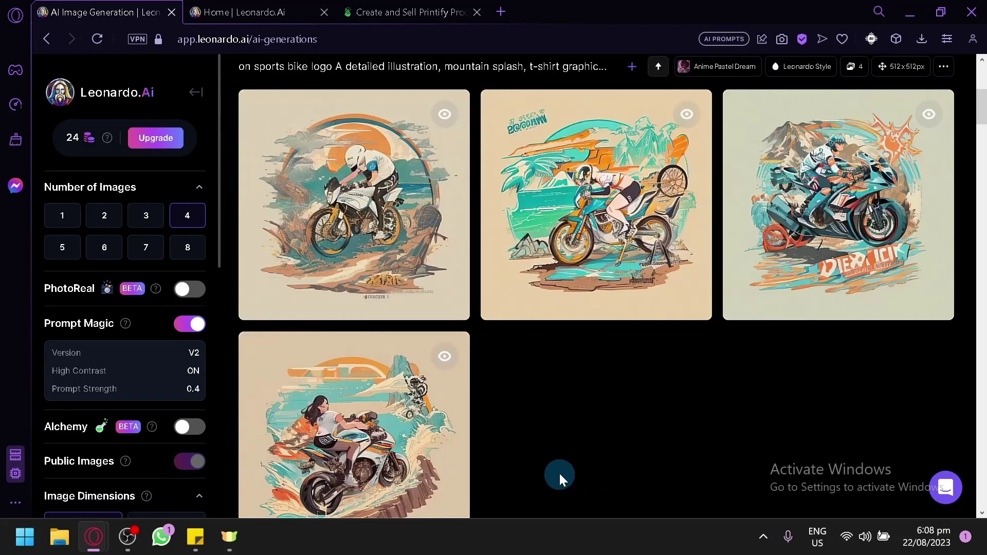
{"action": "scroll", "coordinate": [514, 452], "scroll_direction": "down", "scroll_amount": 2}
{"action": "scroll", "coordinate": [782, 342], "scroll_direction": "up", "scroll_amount": 2}
{"action": "scroll", "coordinate": [814, 355], "scroll_direction": "up", "scroll_amount": 2}
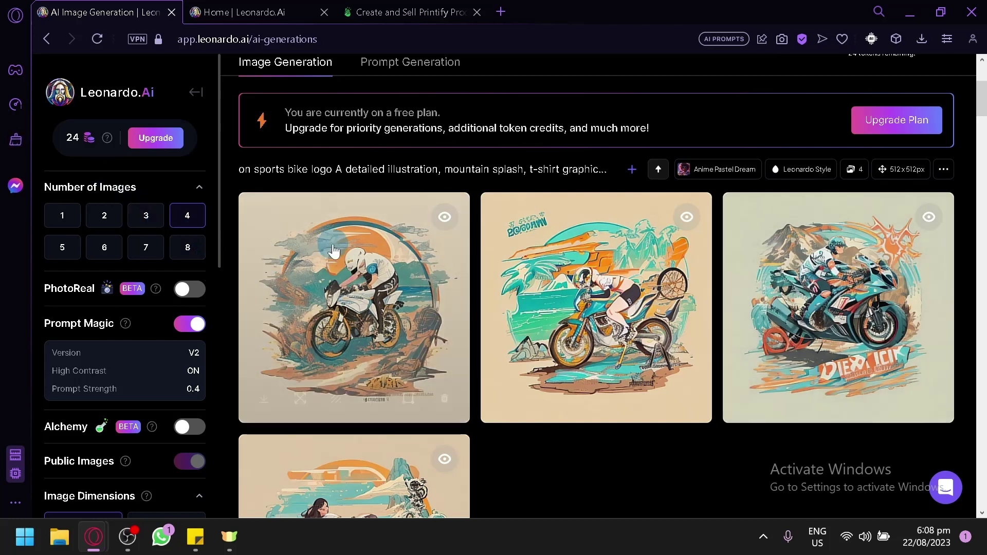
{"action": "mouse_move", "coordinate": [251, 260]}
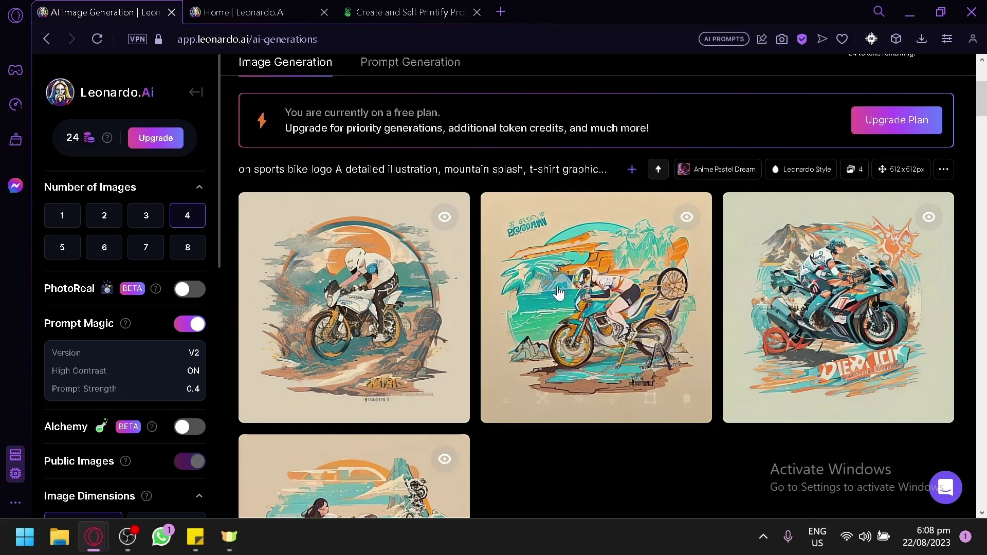
Step: Look back through the generation history at the earlier coloring-book moon drawings
{"action": "scroll", "coordinate": [574, 267], "scroll_direction": "down", "scroll_amount": 15}
{"action": "scroll", "coordinate": [593, 282], "scroll_direction": "down", "scroll_amount": 8}
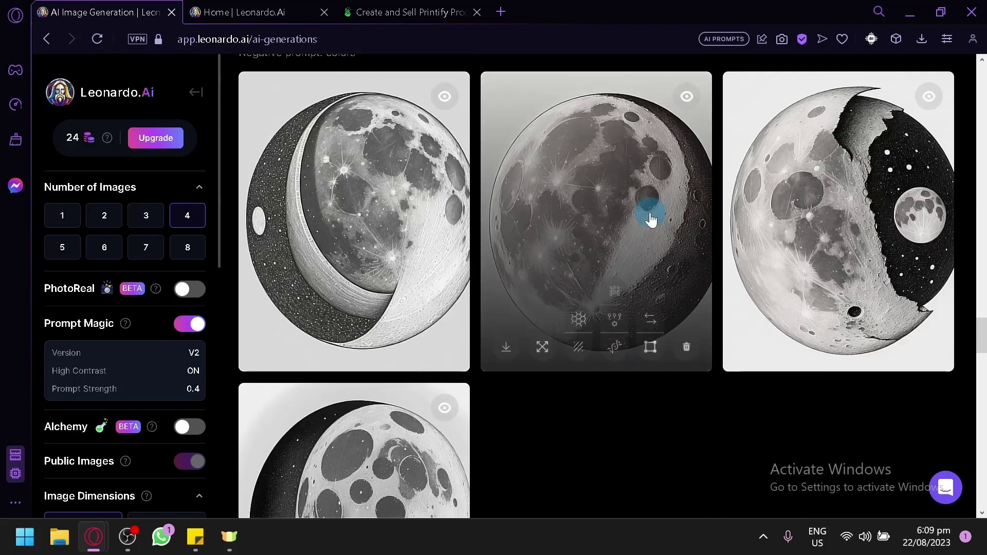
{"action": "scroll", "coordinate": [703, 261], "scroll_direction": "up", "scroll_amount": 6}
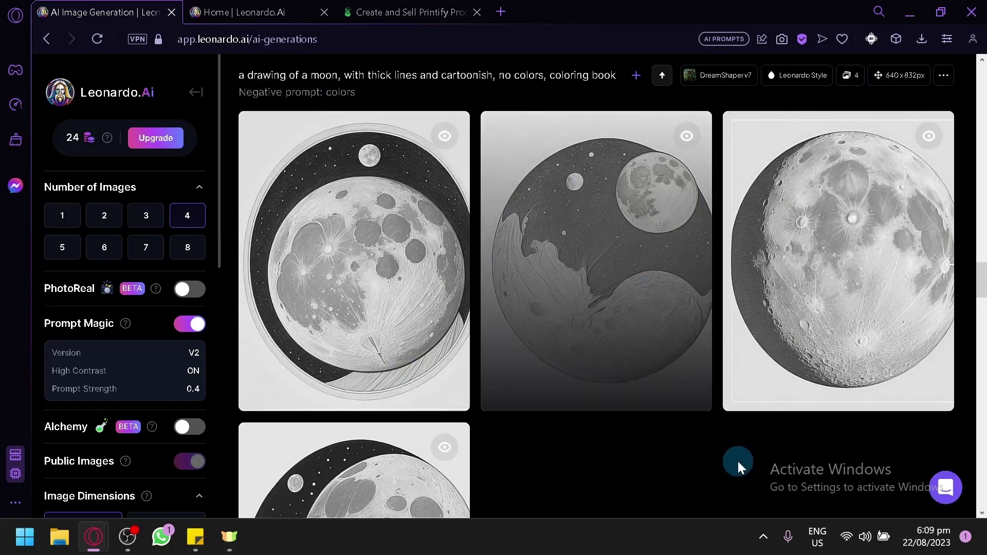
{"action": "mouse_move", "coordinate": [588, 220]}
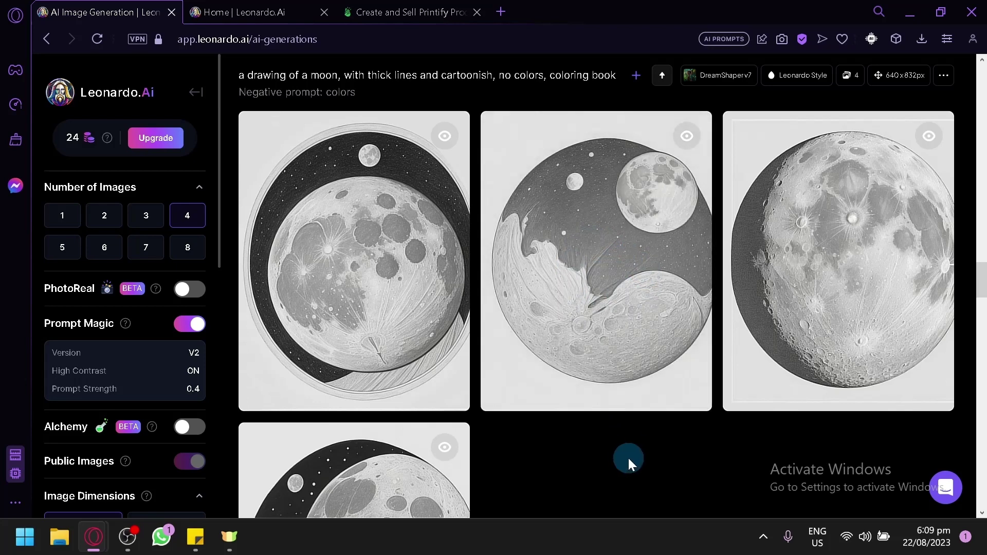
Step: Switch to Printify, open the Gildan 5000 Unisex Heavy Cotton Tee in a separate tab and browse the other catalog products
{"action": "left_click", "coordinate": [394, 5]}
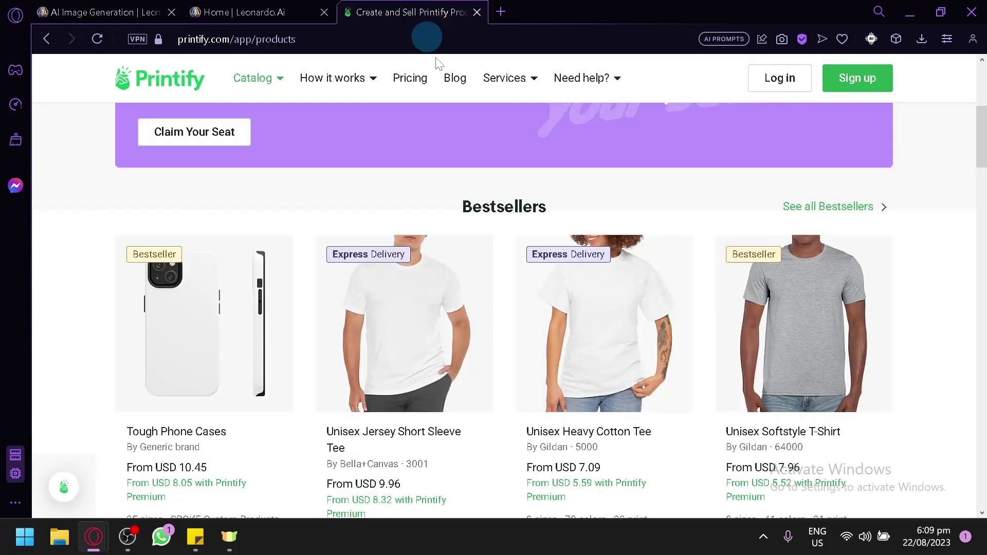
{"action": "scroll", "coordinate": [533, 247], "scroll_direction": "down", "scroll_amount": 8}
{"action": "middle_click", "coordinate": [535, 258]}
{"action": "scroll", "coordinate": [535, 263], "scroll_direction": "down", "scroll_amount": 10}
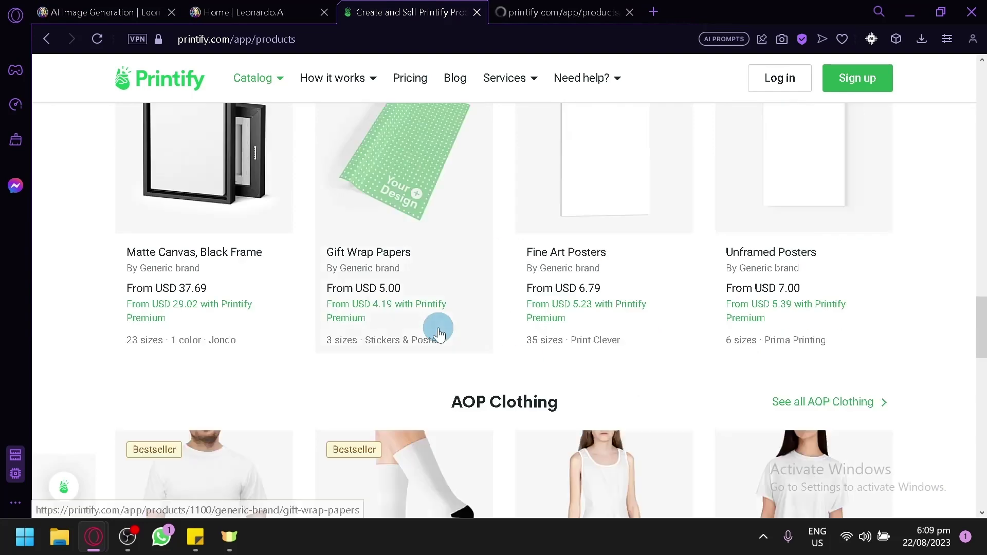
Step: Return to Leonardo.Ai, pass the earth drawings, and browse the Trending creations on the home page
{"action": "left_click", "coordinate": [102, 6]}
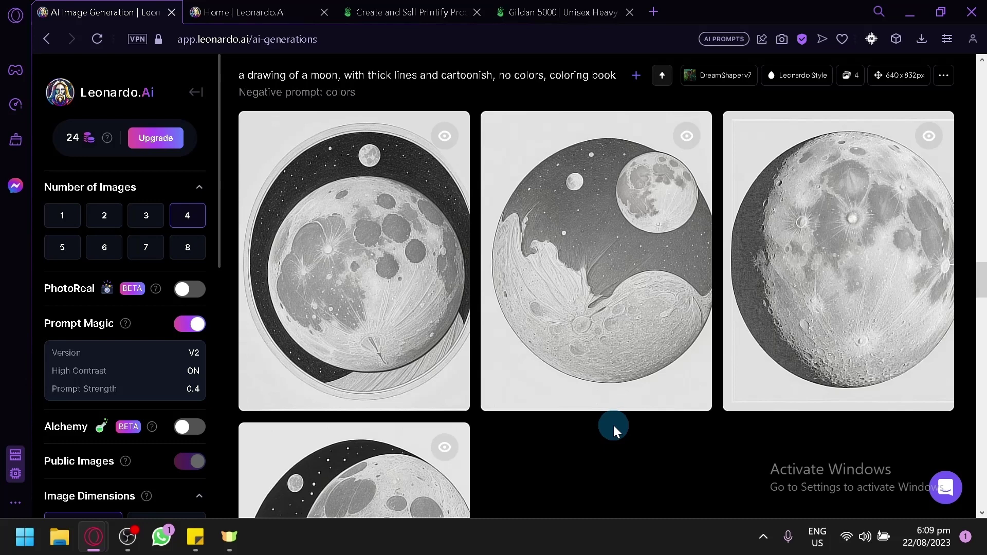
{"action": "scroll", "coordinate": [249, 337], "scroll_direction": "up", "scroll_amount": 5}
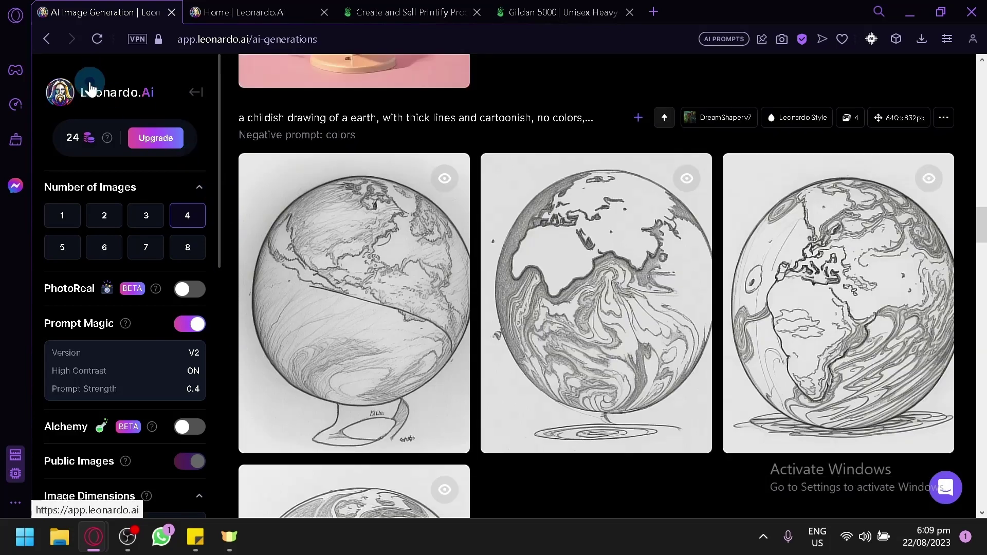
{"action": "left_click", "coordinate": [90, 88]}
{"action": "scroll", "coordinate": [485, 280], "scroll_direction": "down", "scroll_amount": 5}
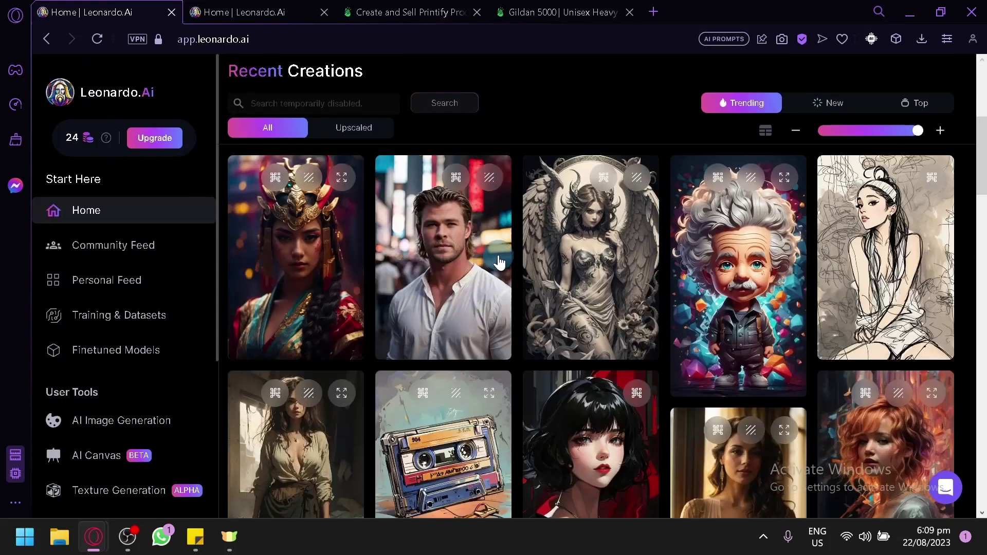
{"action": "scroll", "coordinate": [683, 123], "scroll_direction": "down", "scroll_amount": 4}
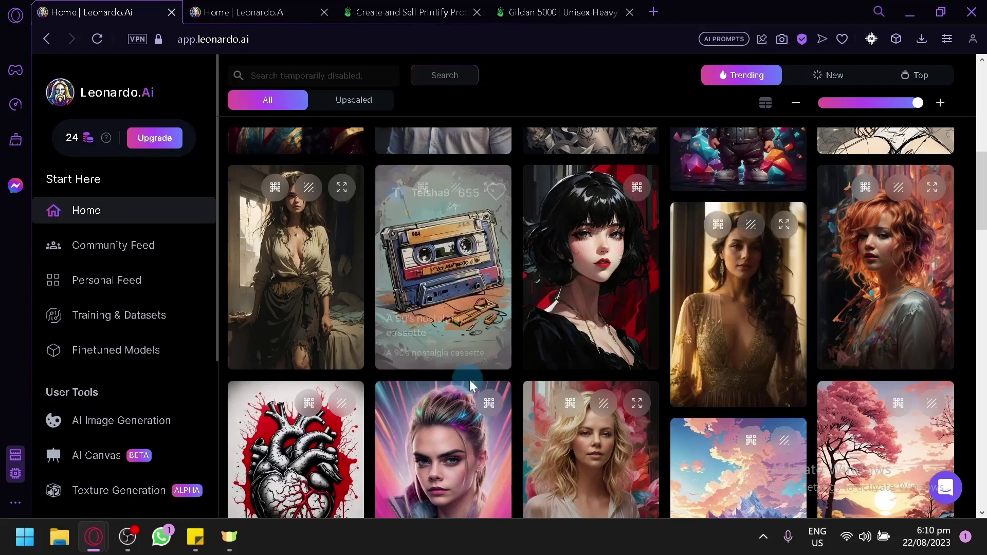
{"action": "scroll", "coordinate": [470, 379], "scroll_direction": "down", "scroll_amount": 5}
Step: Close the ink painting's details in the second Leonardo.Ai tab and open the AI Image Generation page there
{"action": "left_click", "coordinate": [241, 11]}
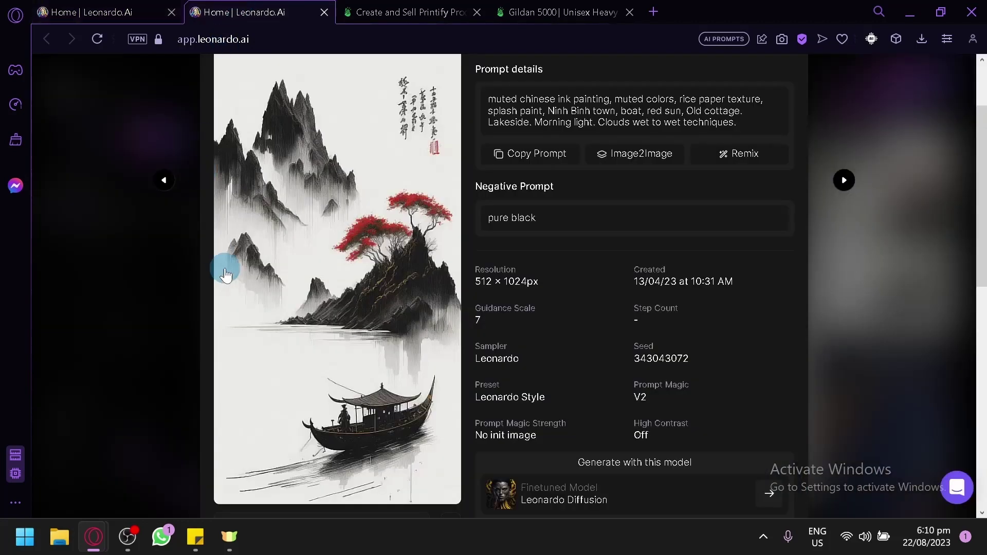
{"action": "left_click", "coordinate": [922, 255]}
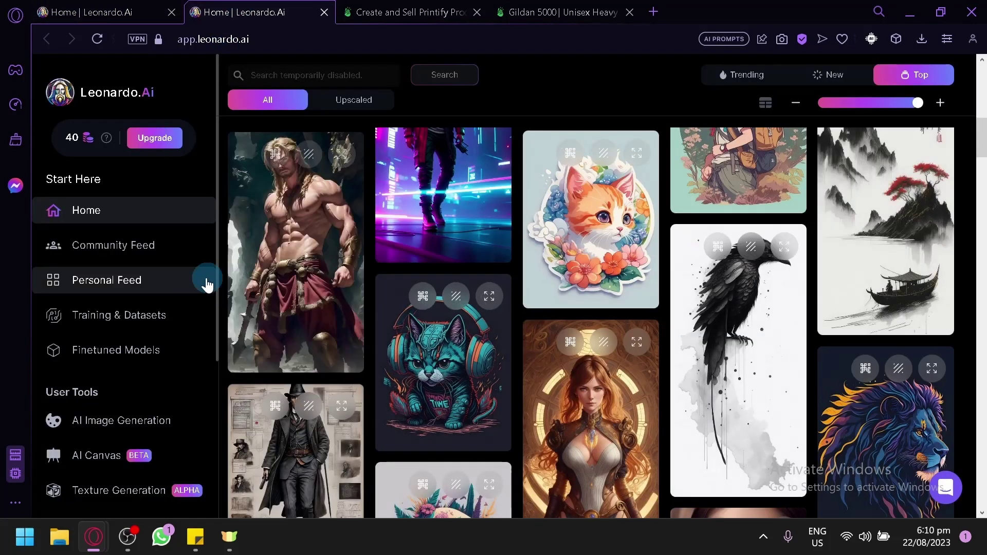
{"action": "left_click", "coordinate": [147, 427]}
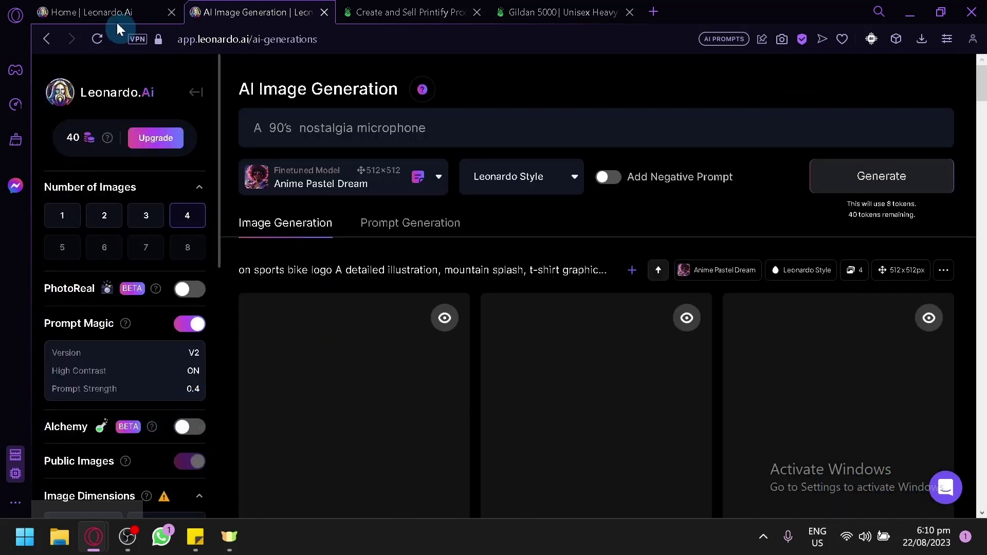
Step: Go back to the first Leonardo.Ai tab and look further through the Trending creations for inspiration
{"action": "left_click", "coordinate": [110, 11]}
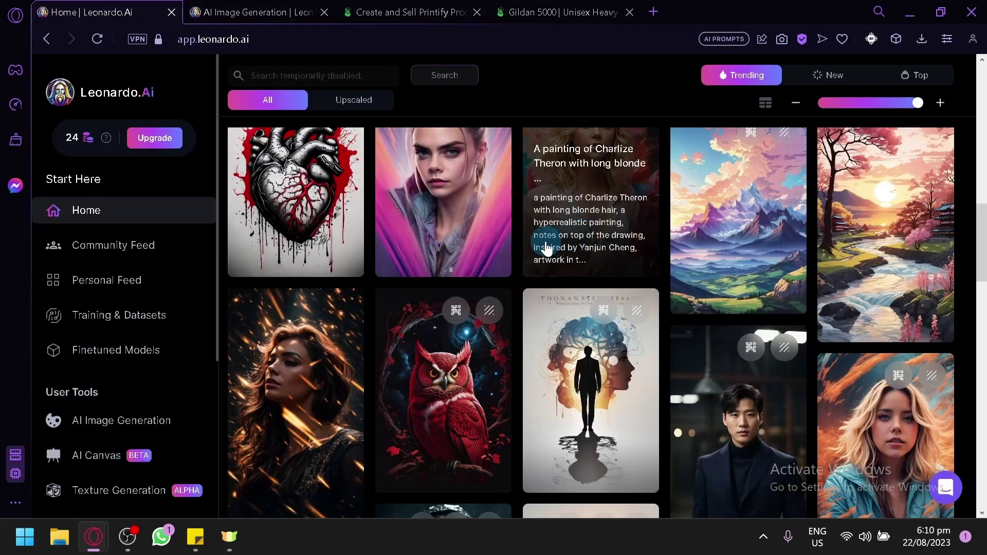
{"action": "scroll", "coordinate": [547, 249], "scroll_direction": "down", "scroll_amount": 10}
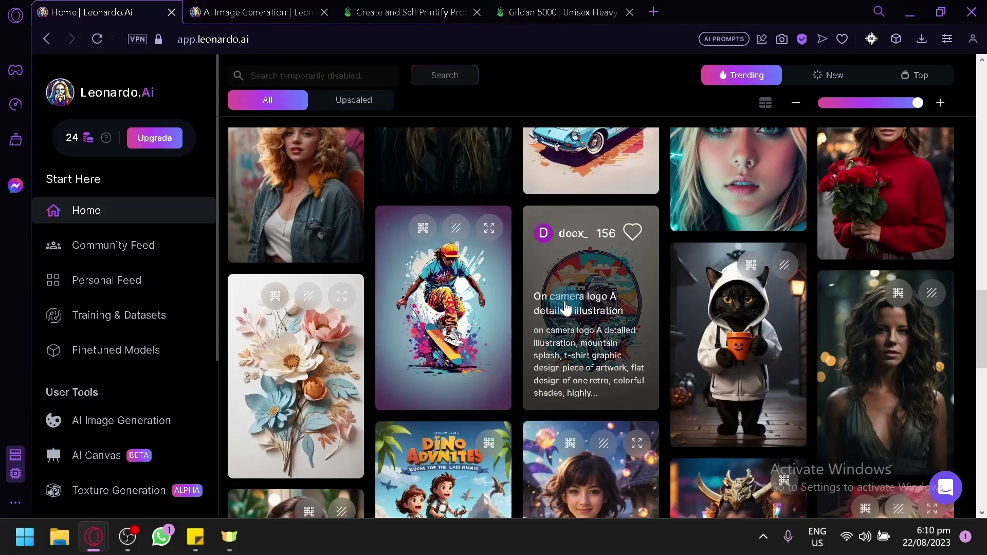
{"action": "scroll", "coordinate": [566, 309], "scroll_direction": "down", "scroll_amount": 6}
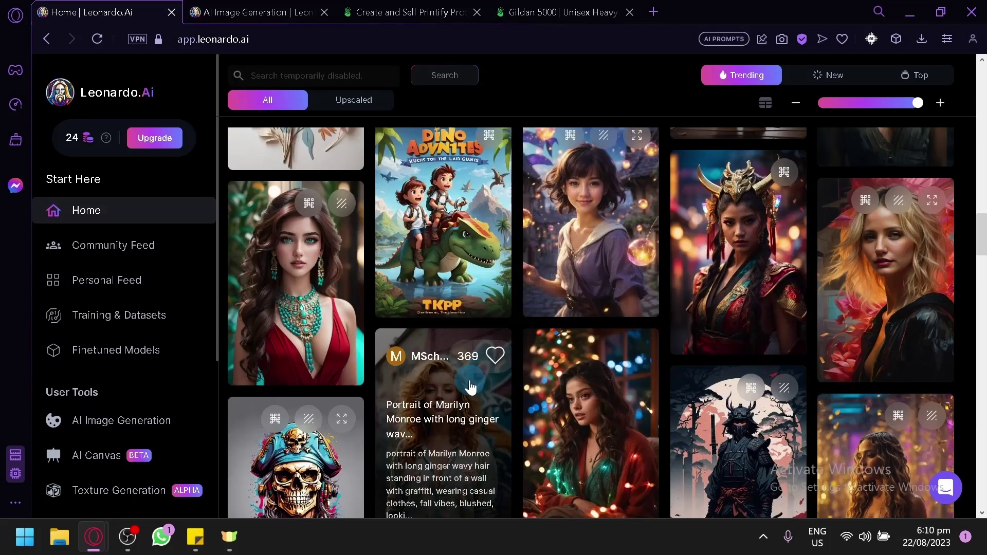
{"action": "scroll", "coordinate": [468, 386], "scroll_direction": "down", "scroll_amount": 8}
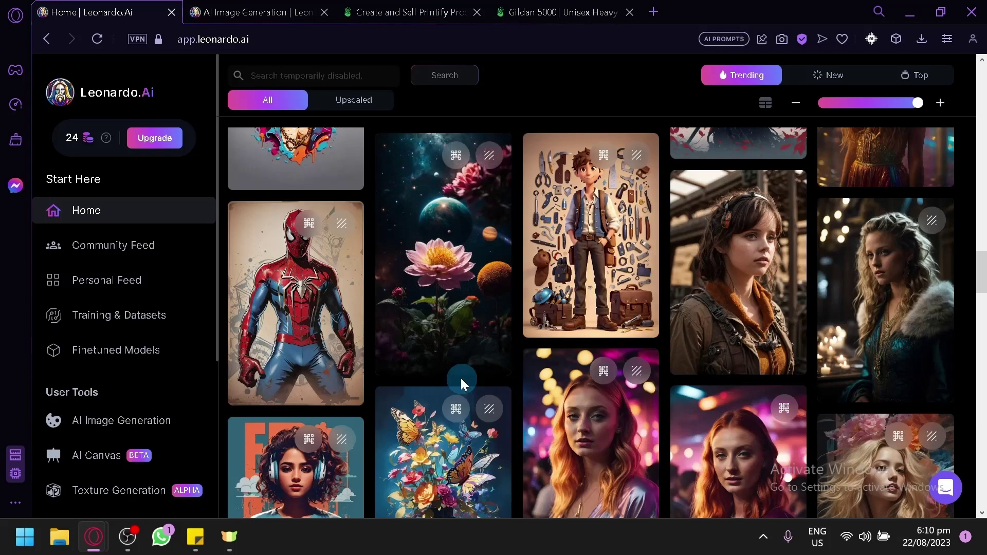
Step: Set the finetuned model to 3D Animation Style on the second tab's AI Image Generation page
{"action": "left_click", "coordinate": [254, 12]}
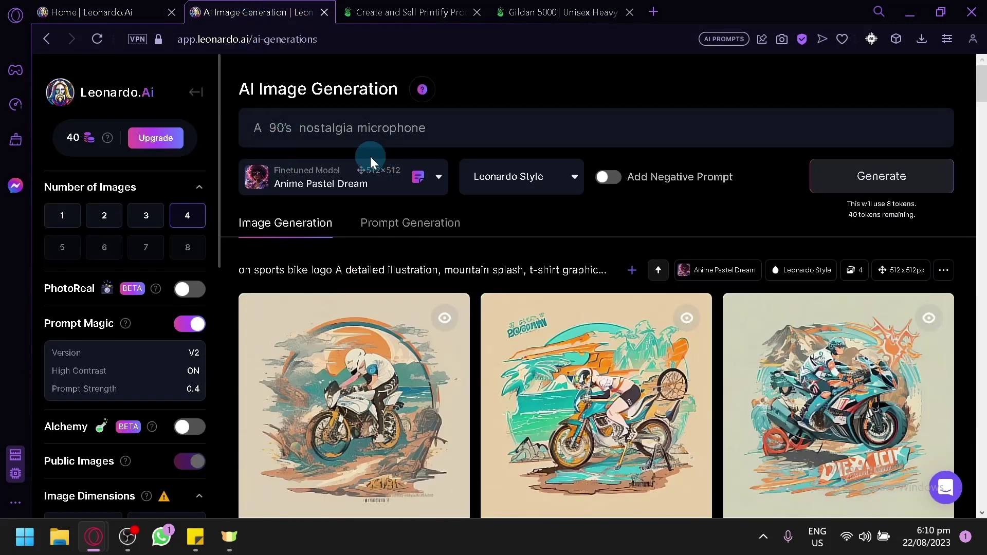
{"action": "left_click", "coordinate": [341, 178]}
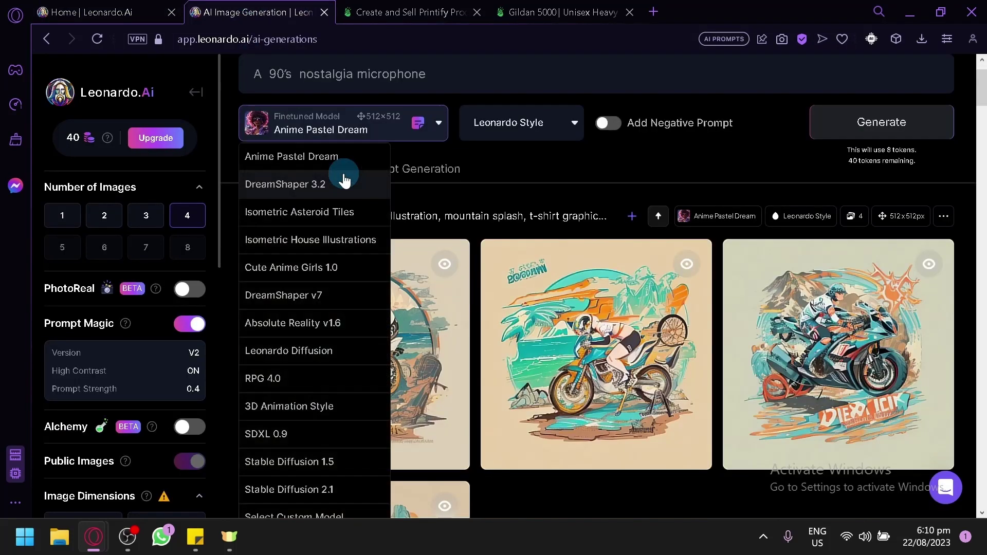
{"action": "scroll", "coordinate": [329, 216], "scroll_direction": "down", "scroll_amount": 4}
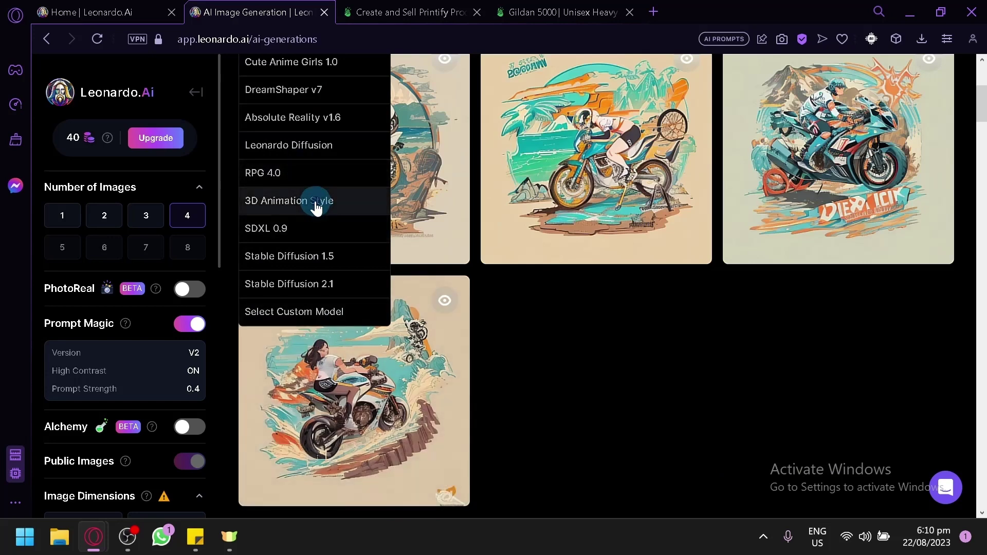
{"action": "left_click", "coordinate": [316, 204]}
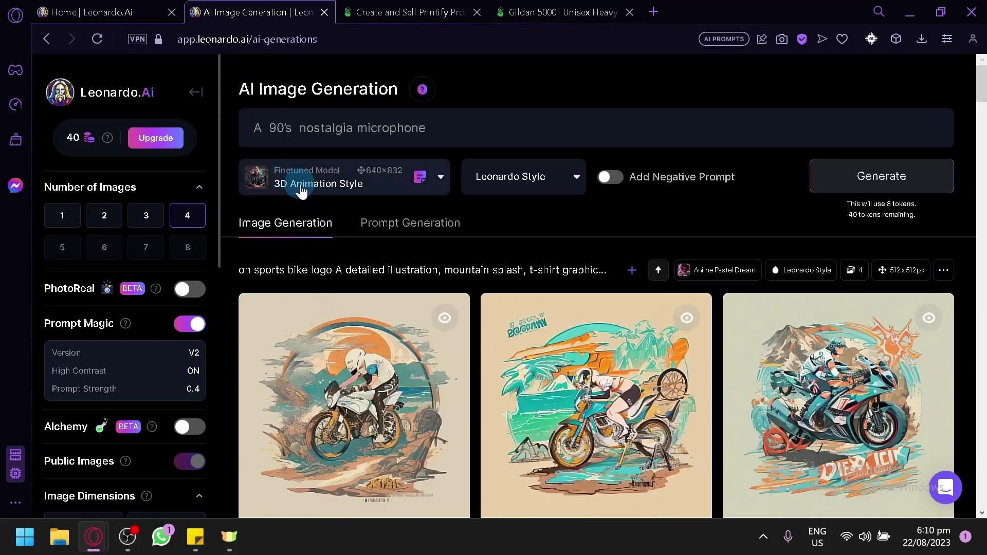
Step: Replace the prompt with "a young boy that has a fishing pole and a dream to catch a big shark" and generate the images
{"action": "triple_click", "coordinate": [397, 128]}
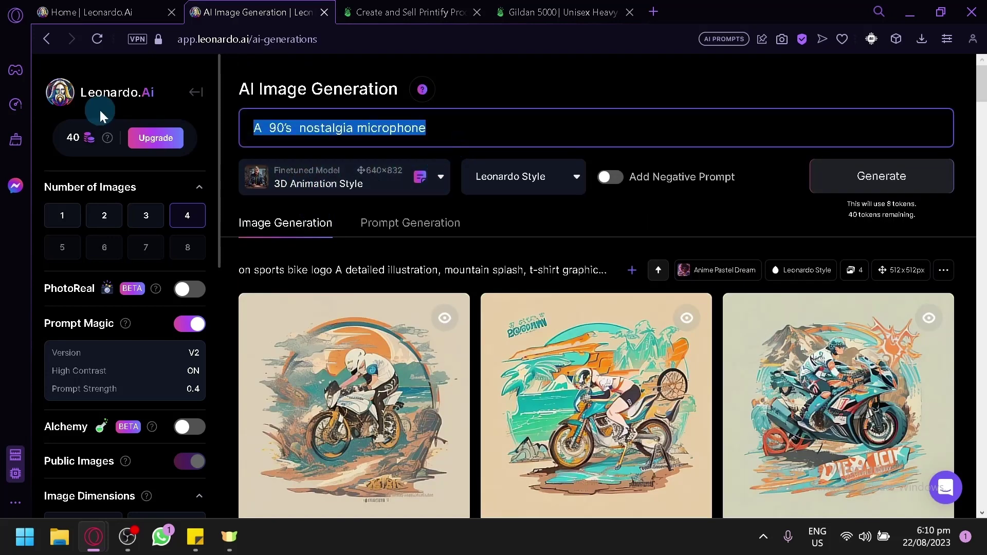
{"action": "type", "text": "a young b"}
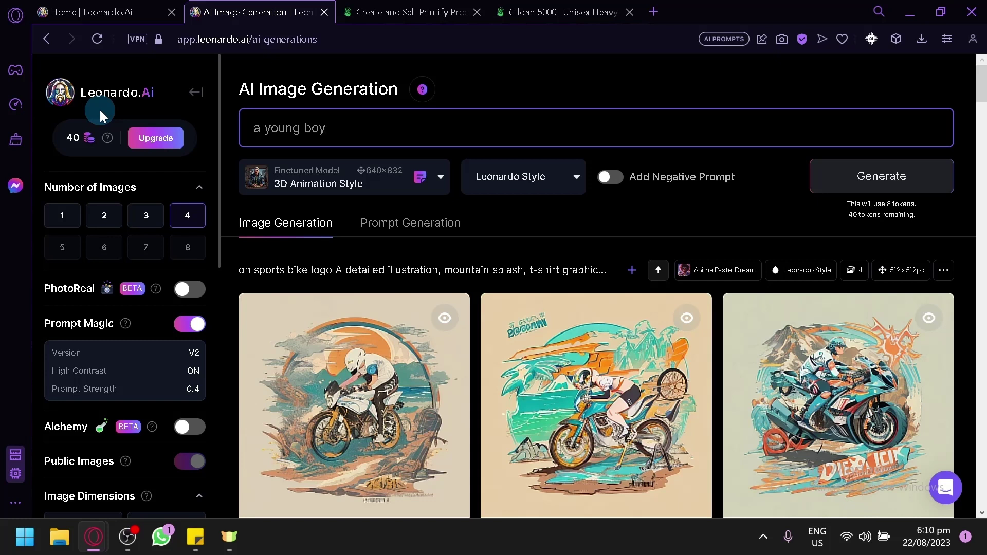
{"action": "type", "text": "oy that has a fishing pole and "}
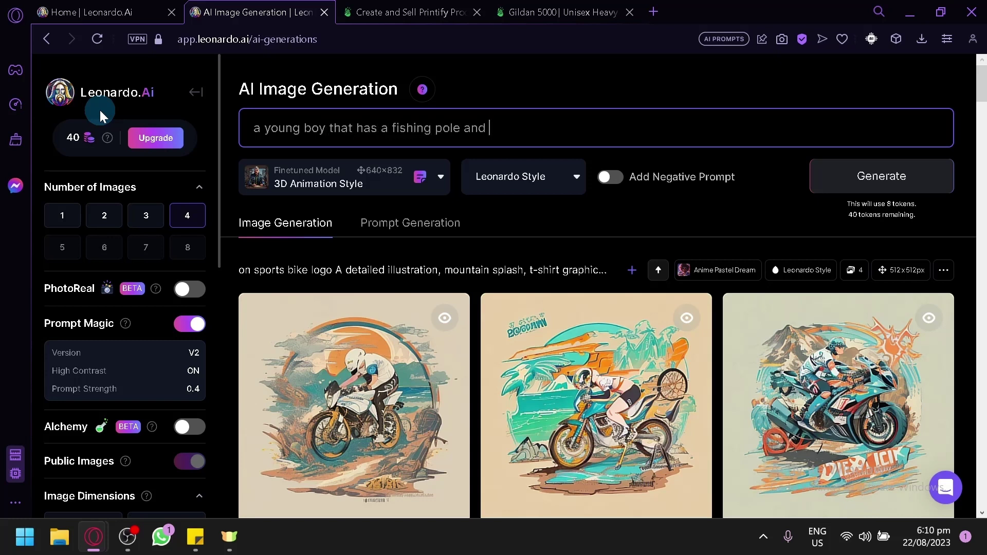
{"action": "type", "text": "a dream to betch a bi"}
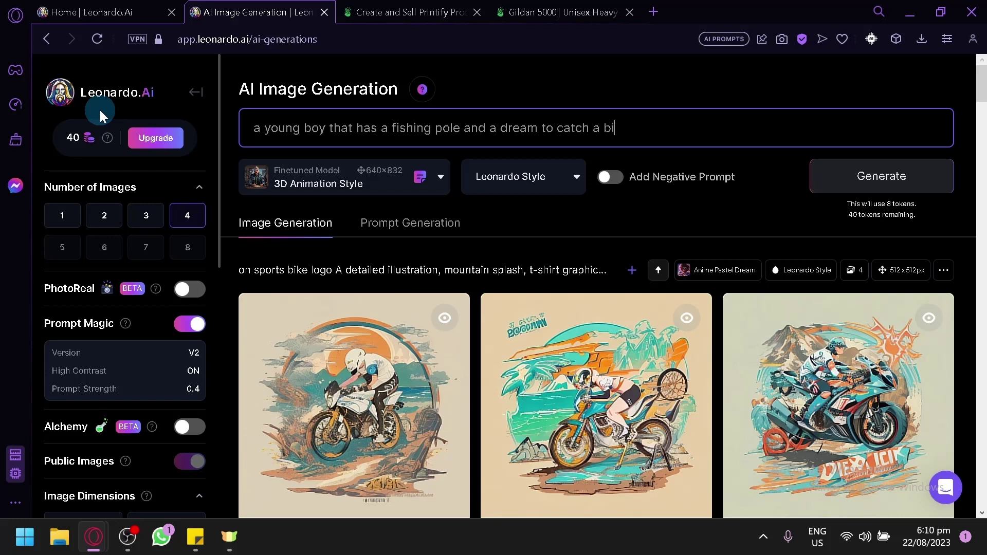
{"action": "type", "text": "g shark"}
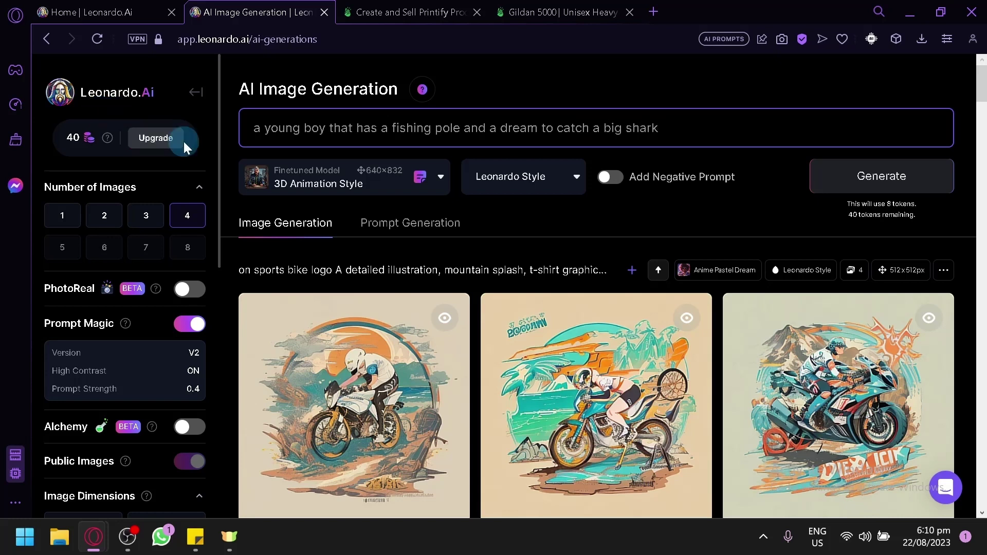
{"action": "left_click", "coordinate": [849, 186]}
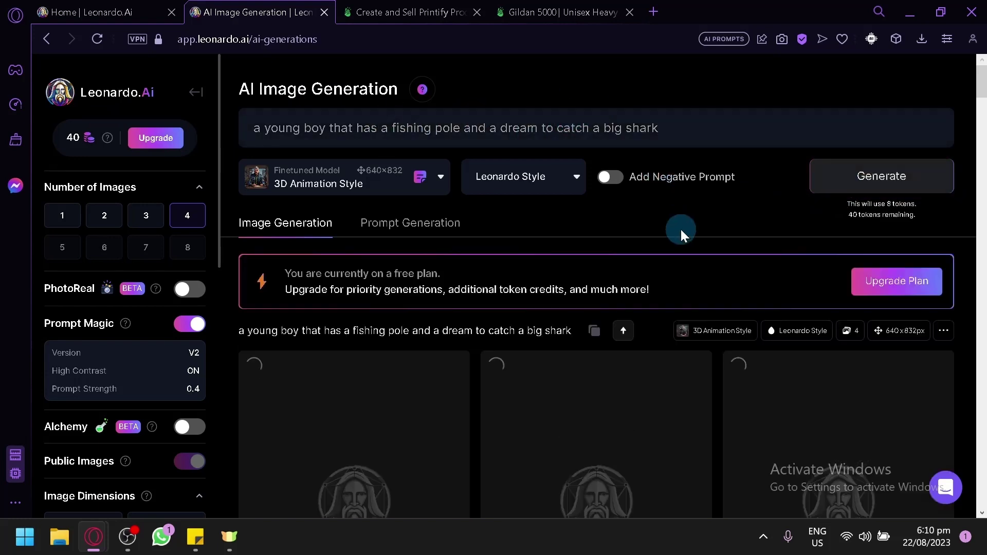
Step: Look over the generation settings and examine the new images of the boy with the fishing pole and the shark
{"action": "scroll", "coordinate": [680, 227], "scroll_direction": "down", "scroll_amount": 2}
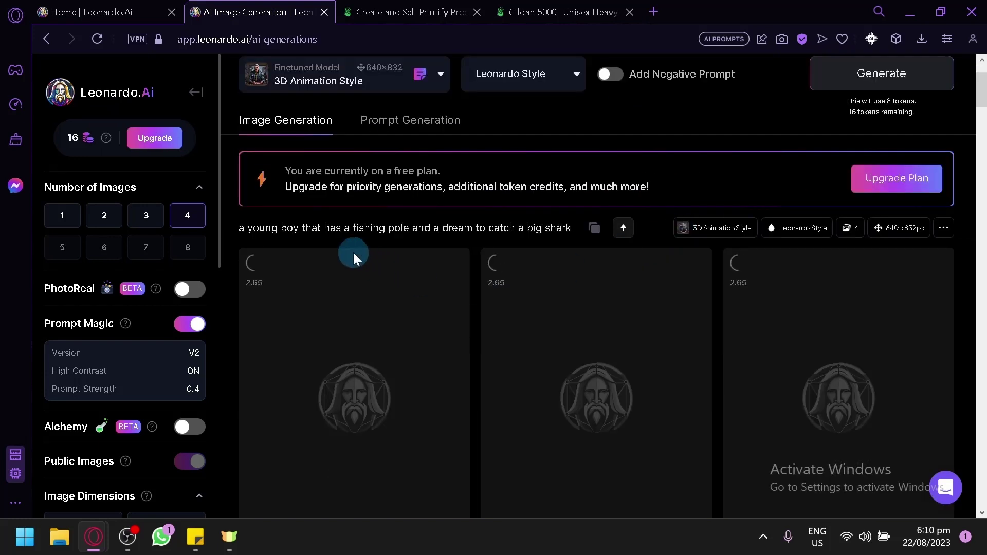
{"action": "scroll", "coordinate": [354, 308], "scroll_direction": "down", "scroll_amount": 2}
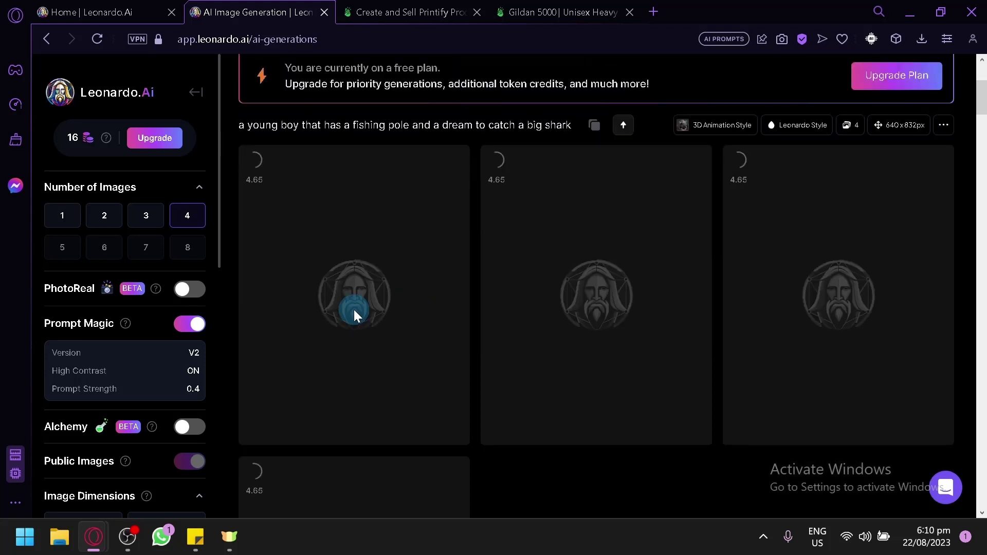
{"action": "scroll", "coordinate": [361, 278], "scroll_direction": "down", "scroll_amount": 2}
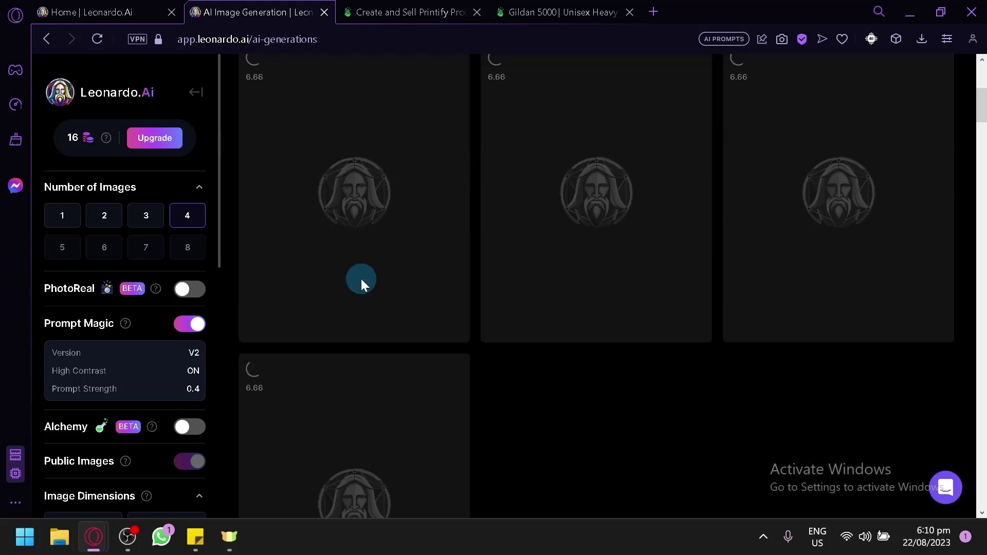
{"action": "scroll", "coordinate": [373, 281], "scroll_direction": "up", "scroll_amount": 2}
{"action": "scroll", "coordinate": [380, 286], "scroll_direction": "up", "scroll_amount": 4}
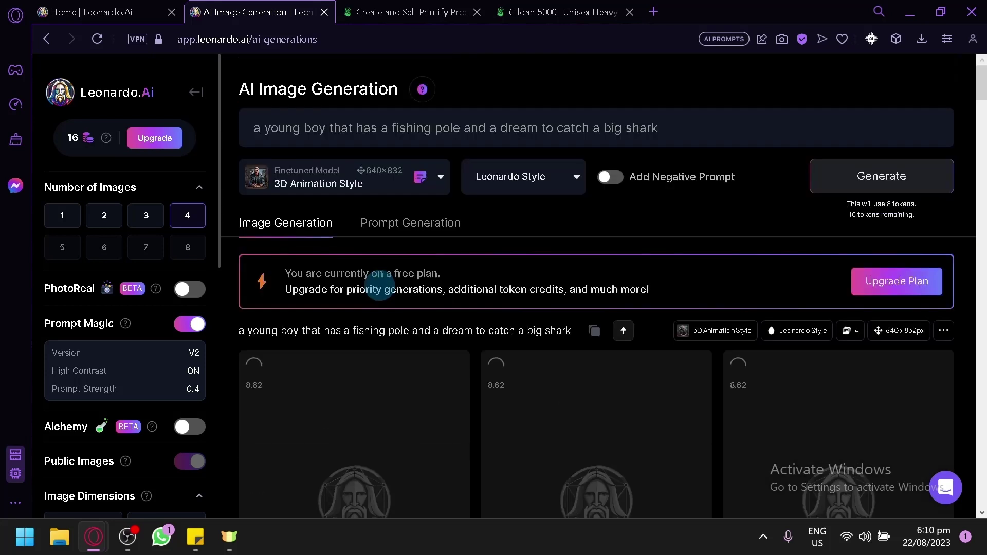
{"action": "scroll", "coordinate": [453, 329], "scroll_direction": "down", "scroll_amount": 2}
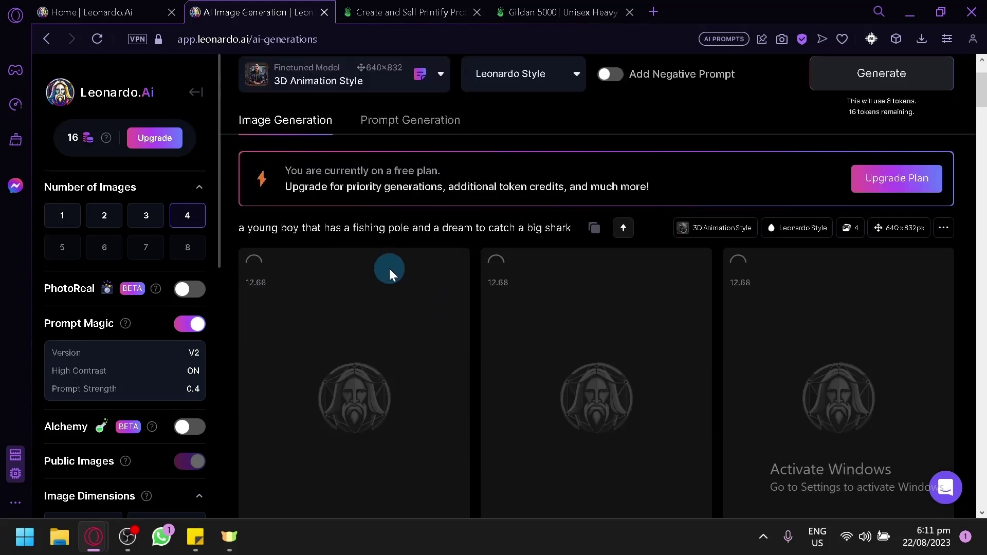
{"action": "scroll", "coordinate": [143, 296], "scroll_direction": "down", "scroll_amount": 8}
{"action": "scroll", "coordinate": [143, 296], "scroll_direction": "down", "scroll_amount": 3}
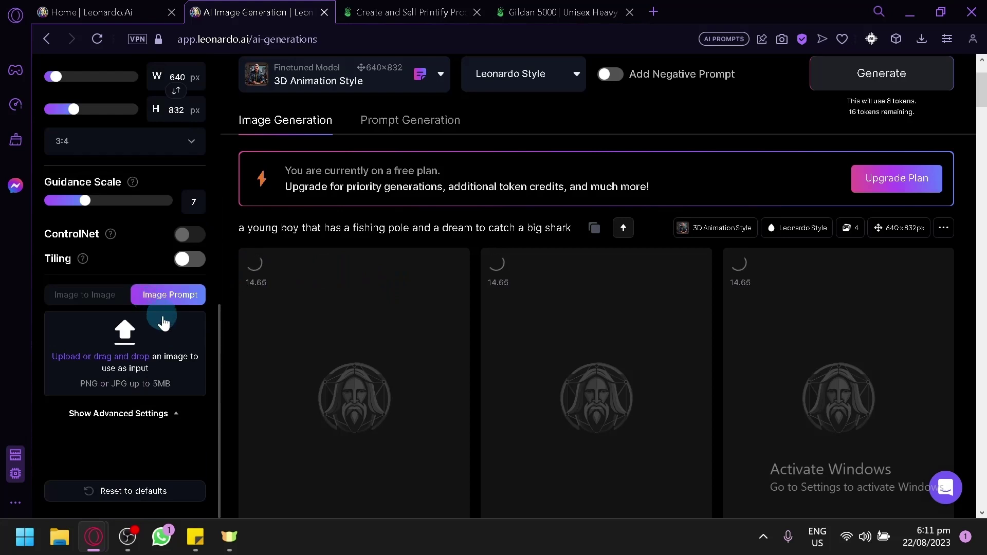
{"action": "scroll", "coordinate": [107, 303], "scroll_direction": "up", "scroll_amount": 12}
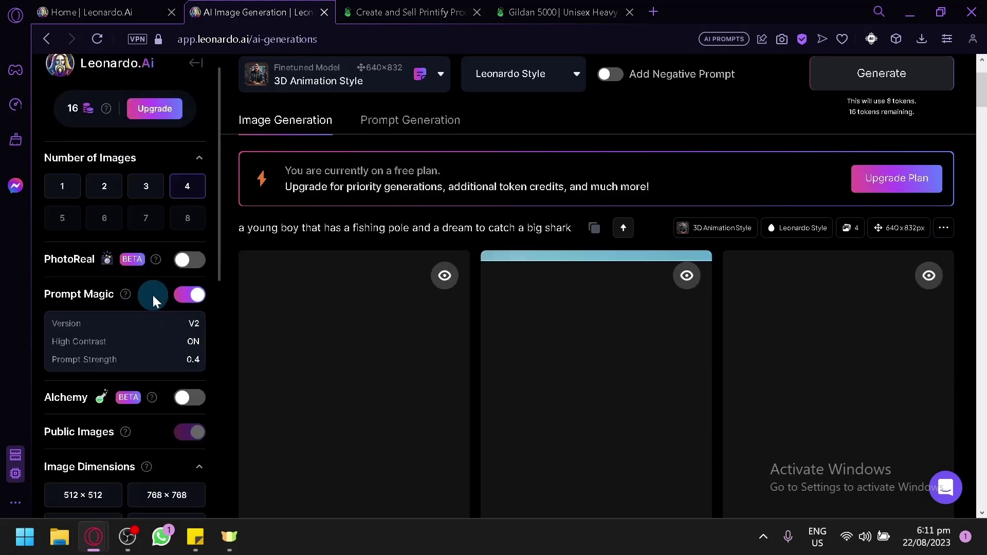
{"action": "scroll", "coordinate": [152, 294], "scroll_direction": "down", "scroll_amount": 4}
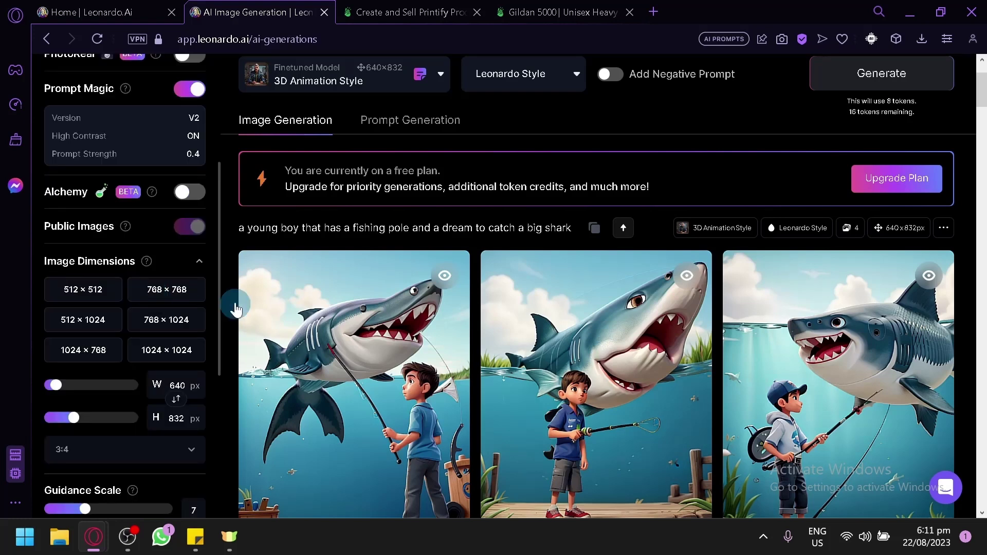
{"action": "scroll", "coordinate": [571, 279], "scroll_direction": "down", "scroll_amount": 4}
{"action": "scroll", "coordinate": [569, 371], "scroll_direction": "up", "scroll_amount": 4}
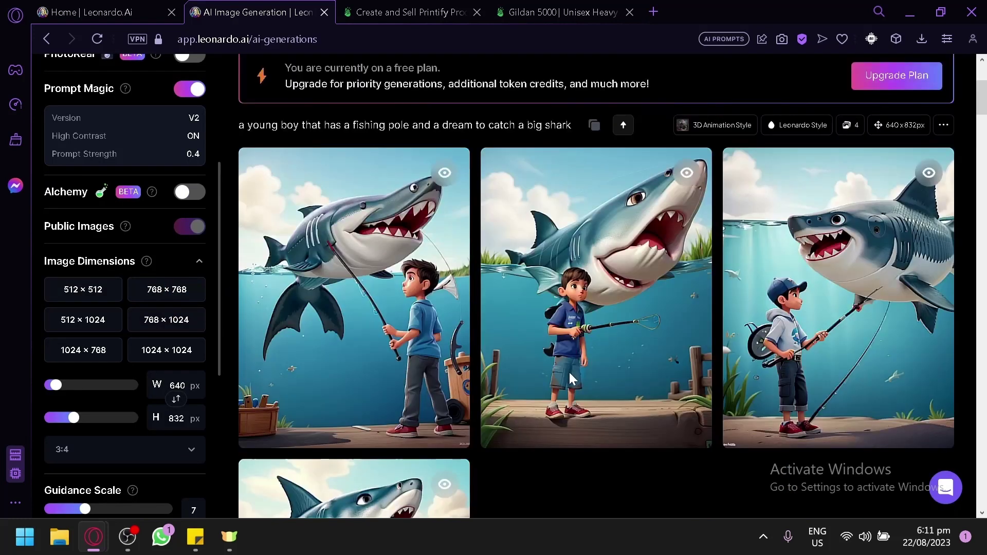
Step: Download the third image of the boy and the shark, and add the downloaded file as the Image to Image input
{"action": "scroll", "coordinate": [572, 362], "scroll_direction": "down", "scroll_amount": 2}
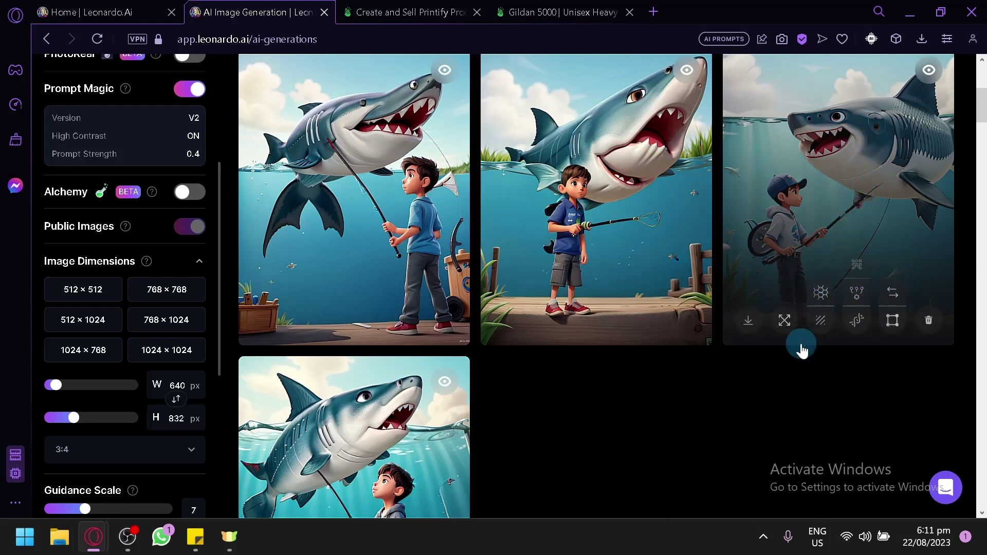
{"action": "left_click", "coordinate": [769, 330]}
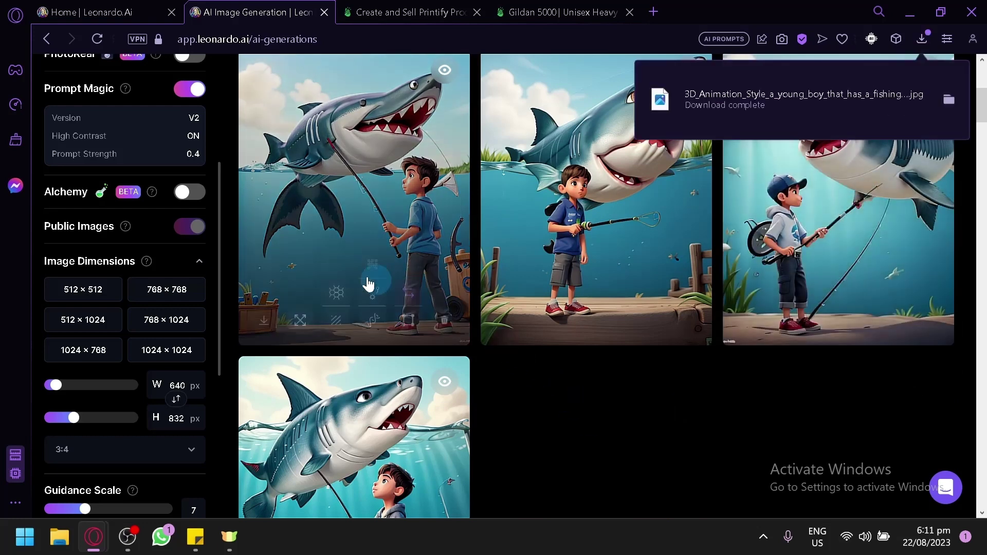
{"action": "scroll", "coordinate": [154, 216], "scroll_direction": "up", "scroll_amount": 2}
{"action": "scroll", "coordinate": [183, 200], "scroll_direction": "down", "scroll_amount": 7}
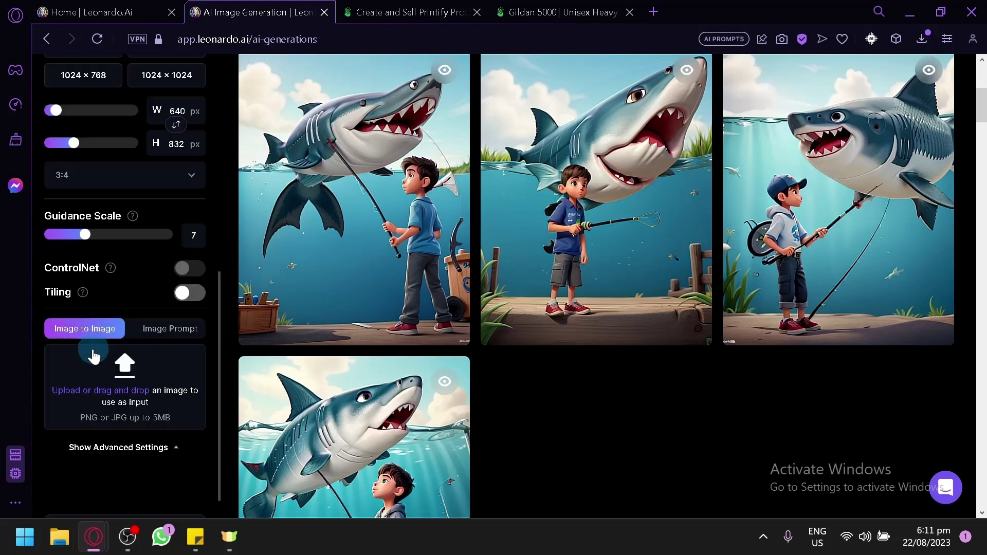
{"action": "left_click", "coordinate": [922, 39]}
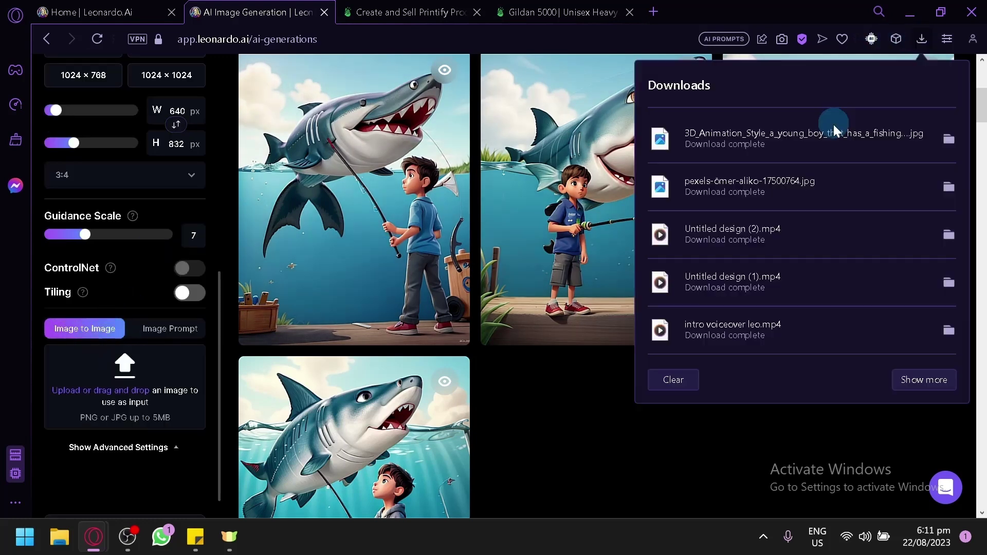
{"action": "left_click_drag", "start_coordinate": [829, 135], "coordinate": [82, 401]}
{"action": "scroll", "coordinate": [138, 407], "scroll_direction": "down", "scroll_amount": 4}
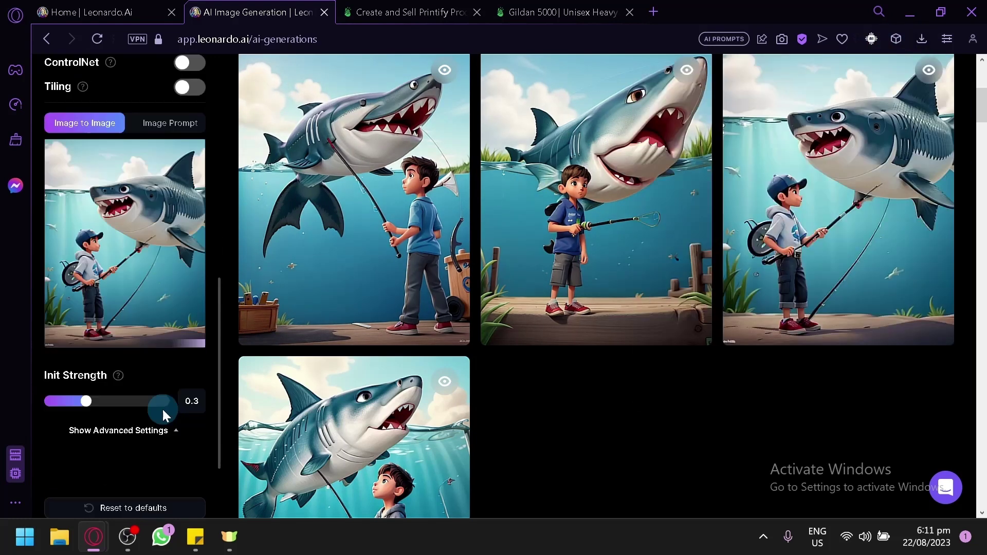
Step: Change the prompt to "a young boy on a boat", generate the images, and dismiss the upgrade offer
{"action": "scroll", "coordinate": [509, 412], "scroll_direction": "up", "scroll_amount": 6}
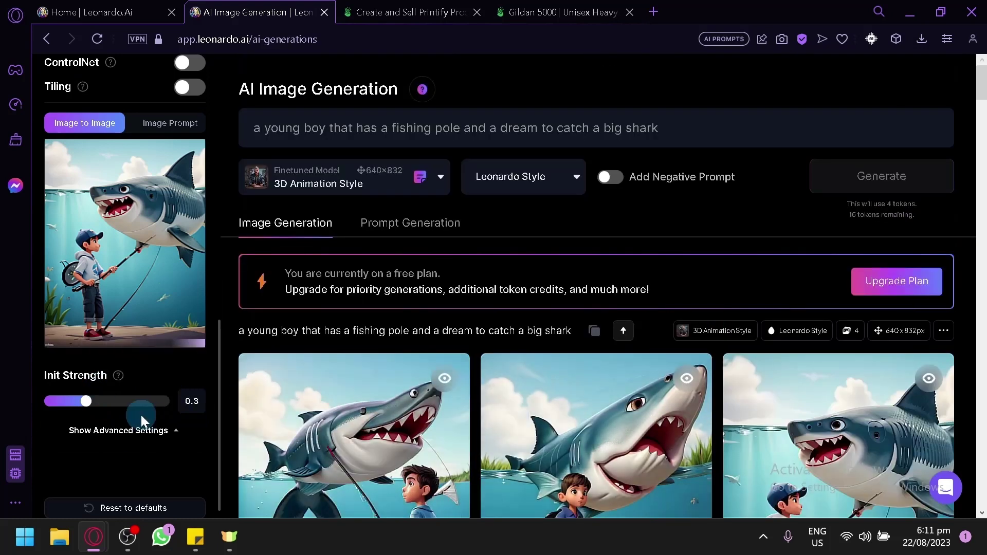
{"action": "left_click_drag", "start_coordinate": [663, 128], "coordinate": [329, 128]}
{"action": "type", "text": "on a"}
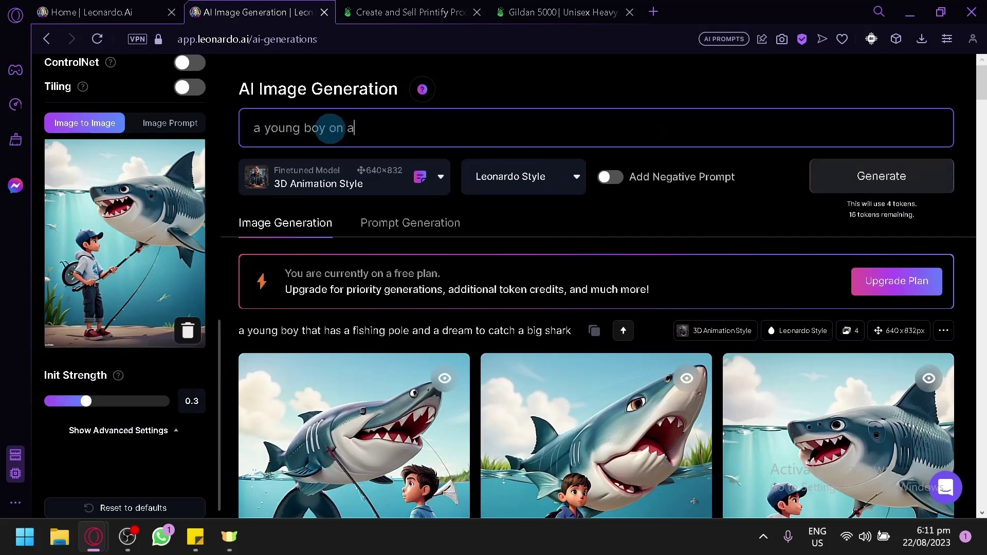
{"action": "type", "text": " boat"}
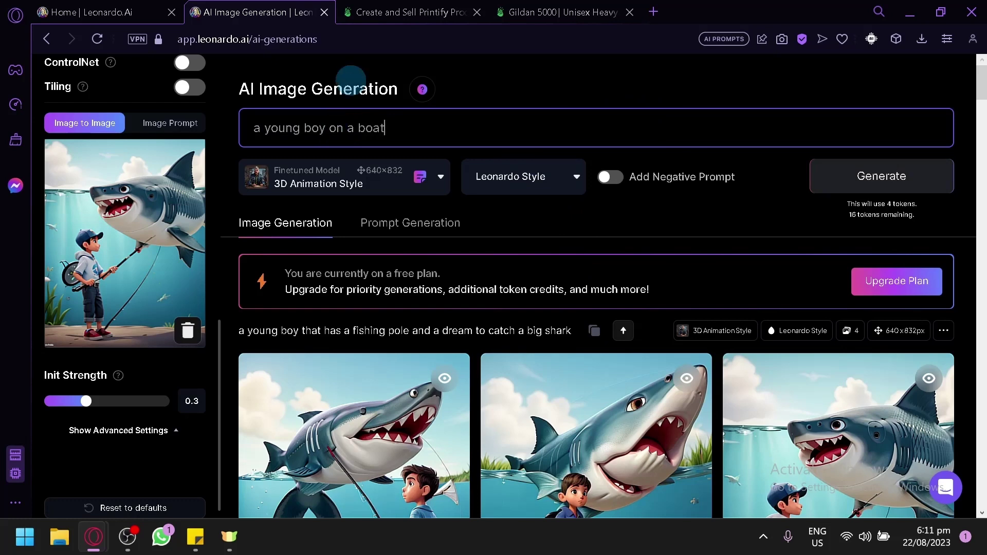
{"action": "left_click", "coordinate": [891, 193]}
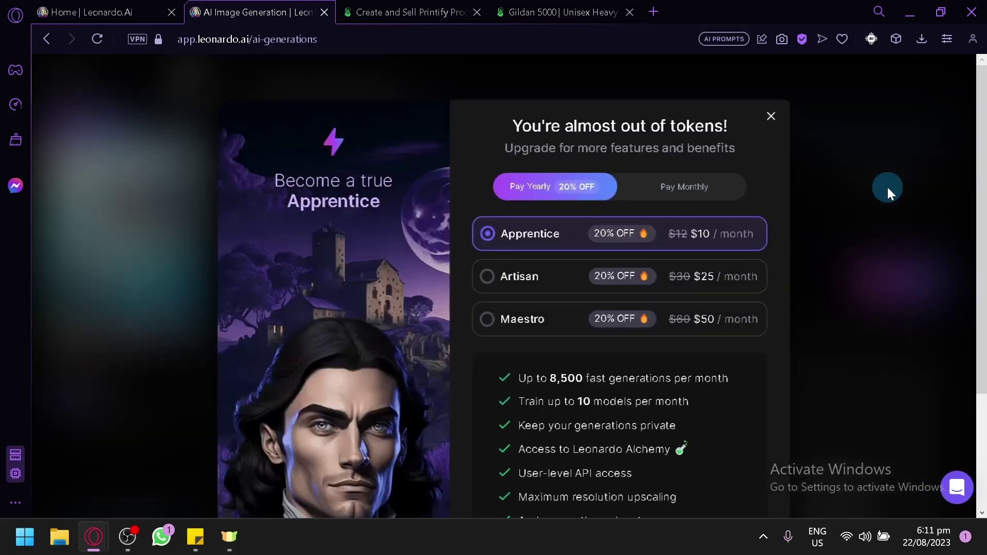
{"action": "left_click", "coordinate": [771, 117]}
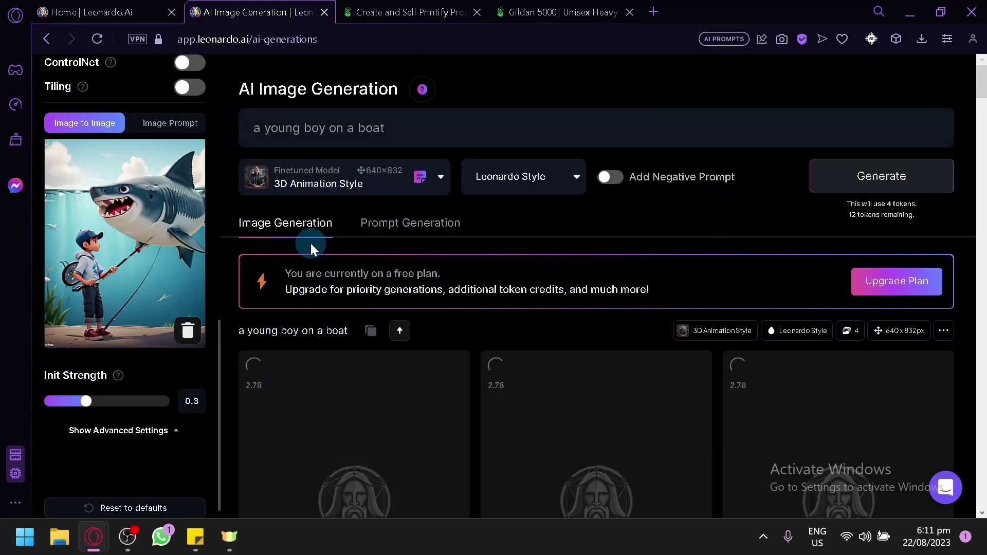
Step: Examine the images generated for the boat prompt and compare them with the Image to Image input and its settings
{"action": "scroll", "coordinate": [122, 202], "scroll_direction": "up", "scroll_amount": 10}
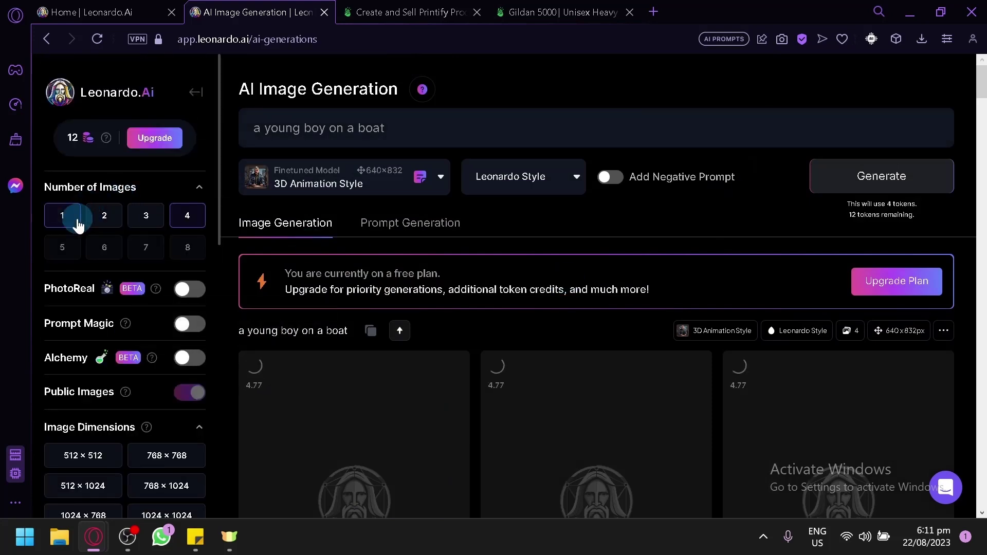
{"action": "left_click", "coordinate": [105, 225]}
{"action": "scroll", "coordinate": [485, 255], "scroll_direction": "down", "scroll_amount": 5}
{"action": "scroll", "coordinate": [485, 255], "scroll_direction": "up", "scroll_amount": 3}
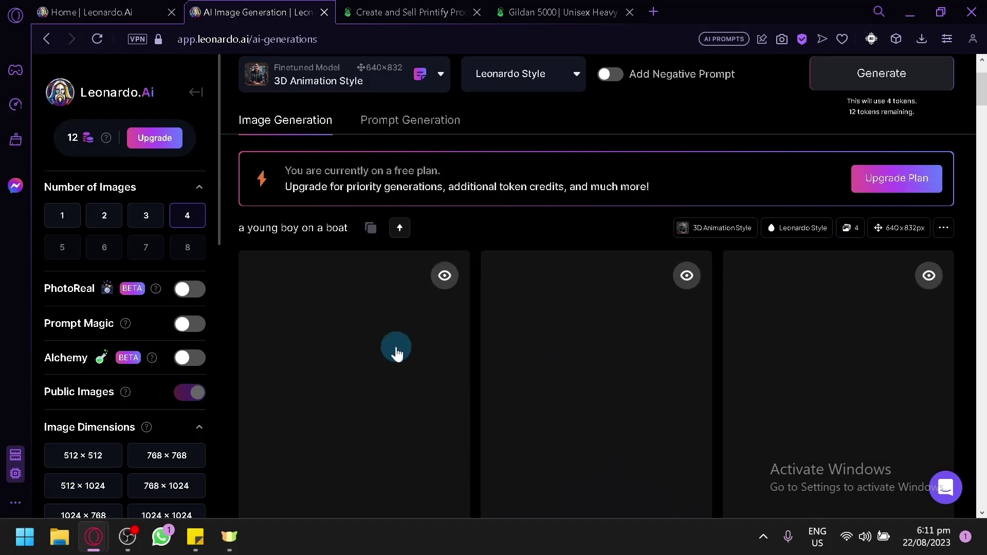
{"action": "scroll", "coordinate": [575, 340], "scroll_direction": "down", "scroll_amount": 2}
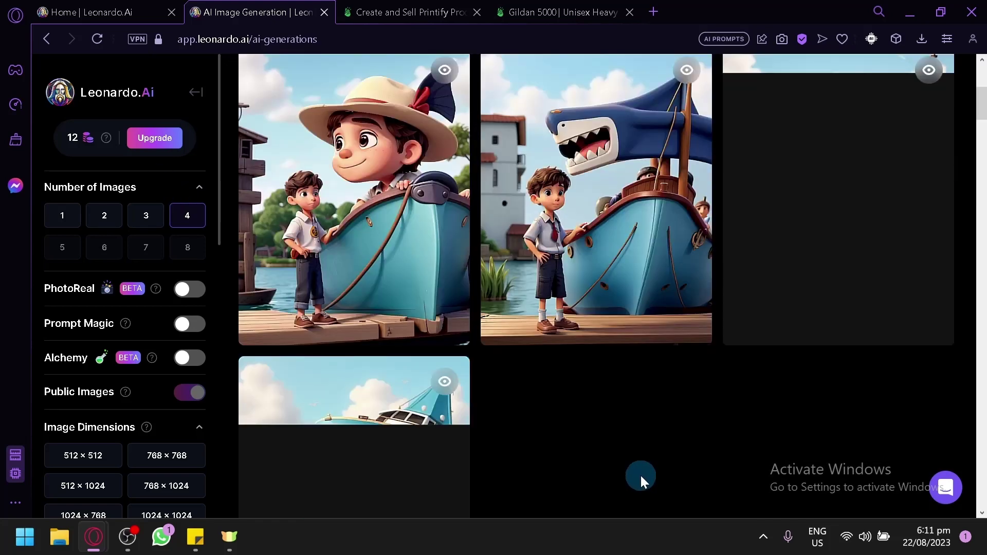
{"action": "scroll", "coordinate": [641, 458], "scroll_direction": "down", "scroll_amount": 2}
{"action": "scroll", "coordinate": [644, 417], "scroll_direction": "down", "scroll_amount": 2}
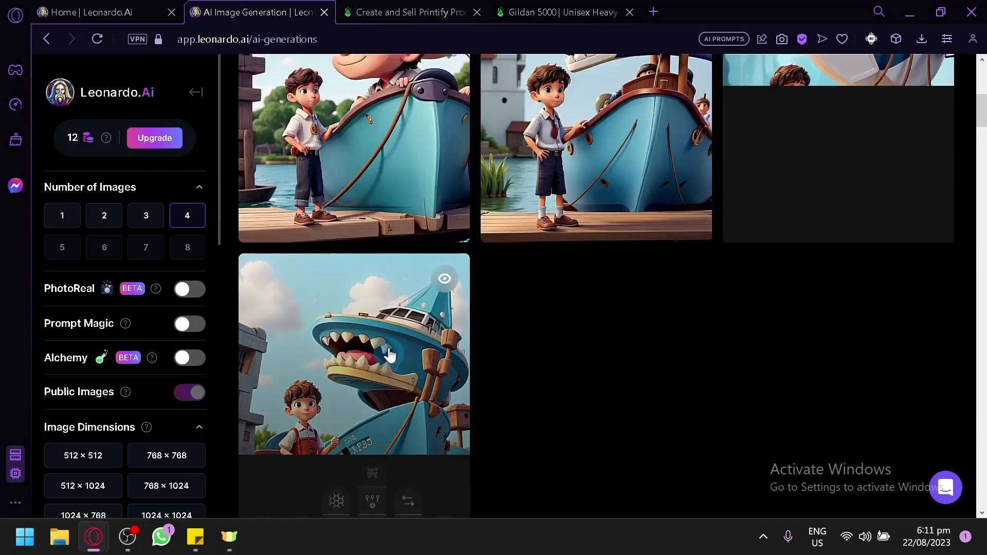
{"action": "scroll", "coordinate": [150, 319], "scroll_direction": "down", "scroll_amount": 10}
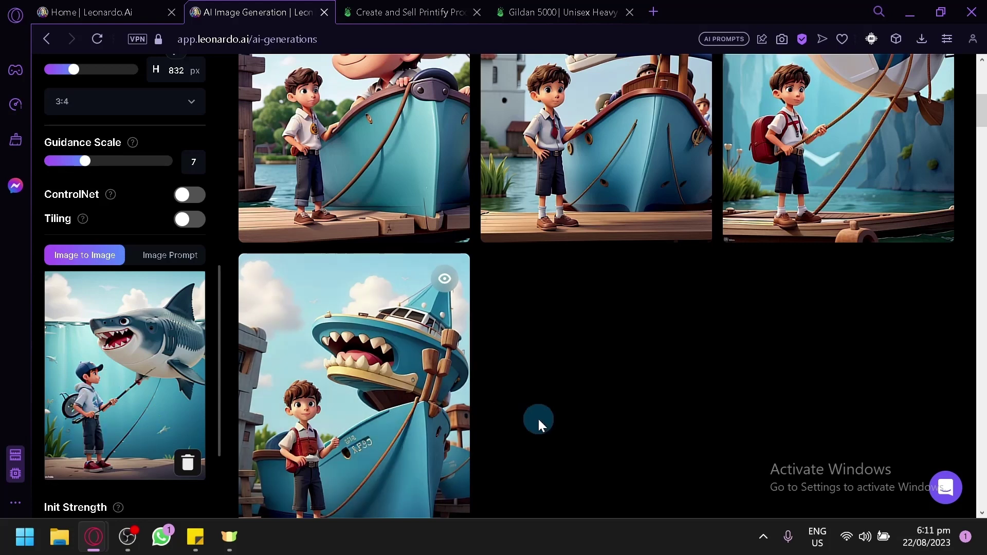
{"action": "scroll", "coordinate": [537, 421], "scroll_direction": "up", "scroll_amount": 6}
{"action": "scroll", "coordinate": [375, 320], "scroll_direction": "down", "scroll_amount": 4}
{"action": "scroll", "coordinate": [494, 216], "scroll_direction": "up", "scroll_amount": 4}
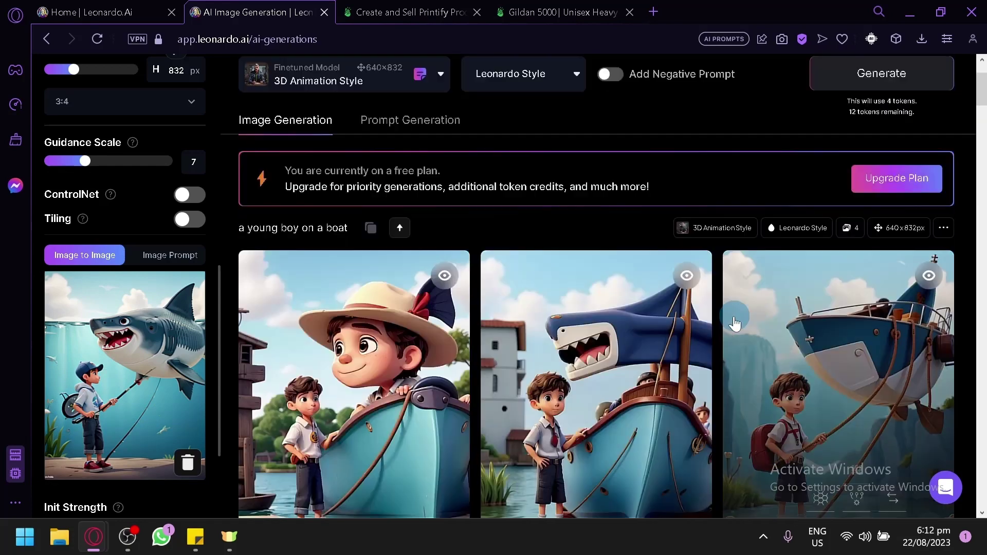
Step: Raise the Init Strength of the input image to 0.42 and generate the "a young boy on a boat" images again
{"action": "scroll", "coordinate": [493, 216], "scroll_direction": "down", "scroll_amount": 4}
{"action": "scroll", "coordinate": [123, 421], "scroll_direction": "down", "scroll_amount": 3}
{"action": "mouse_move", "coordinate": [86, 385]}
{"action": "left_mouse_down"}
{"action": "mouse_move", "coordinate": [110, 386]}
{"action": "mouse_move", "coordinate": [103, 390]}
{"action": "left_mouse_up"}
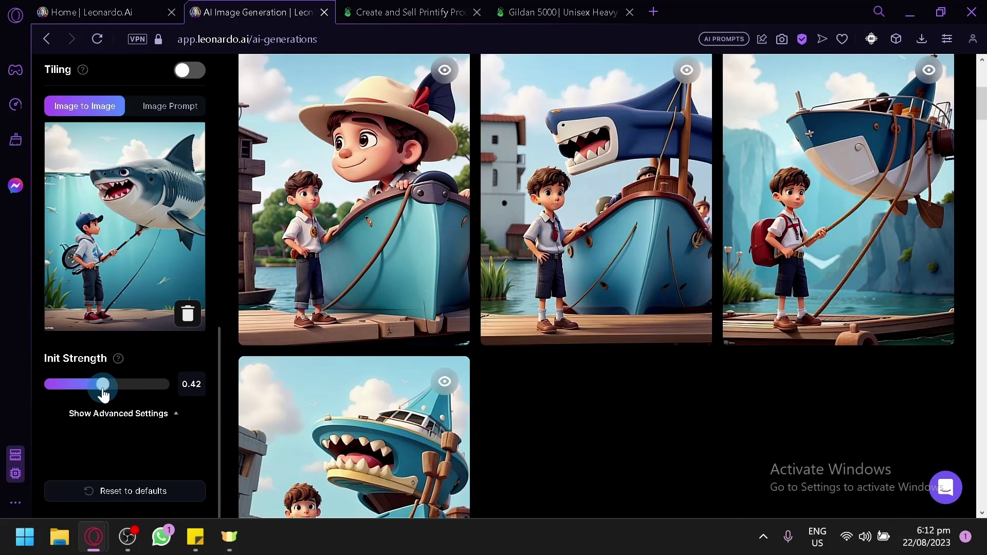
{"action": "scroll", "coordinate": [686, 371], "scroll_direction": "up", "scroll_amount": 5}
{"action": "left_click", "coordinate": [866, 164]}
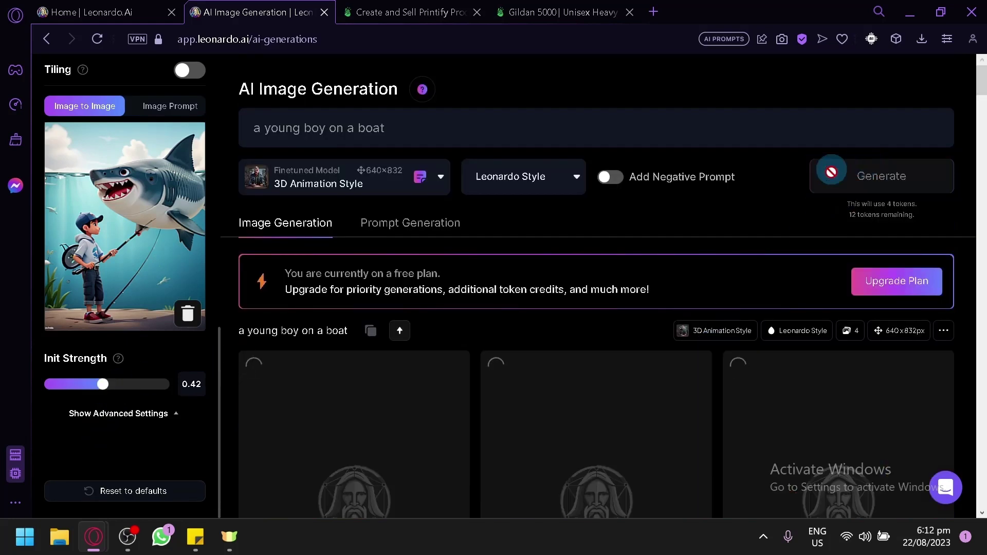
{"action": "scroll", "coordinate": [680, 255], "scroll_direction": "down", "scroll_amount": 4}
{"action": "scroll", "coordinate": [664, 245], "scroll_direction": "down", "scroll_amount": 1}
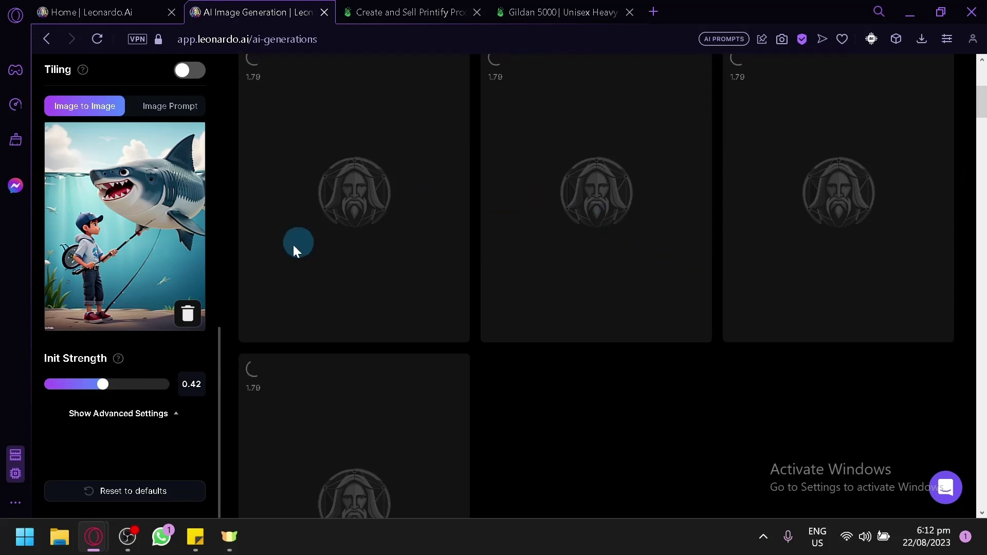
{"action": "scroll", "coordinate": [259, 278], "scroll_direction": "up", "scroll_amount": 5}
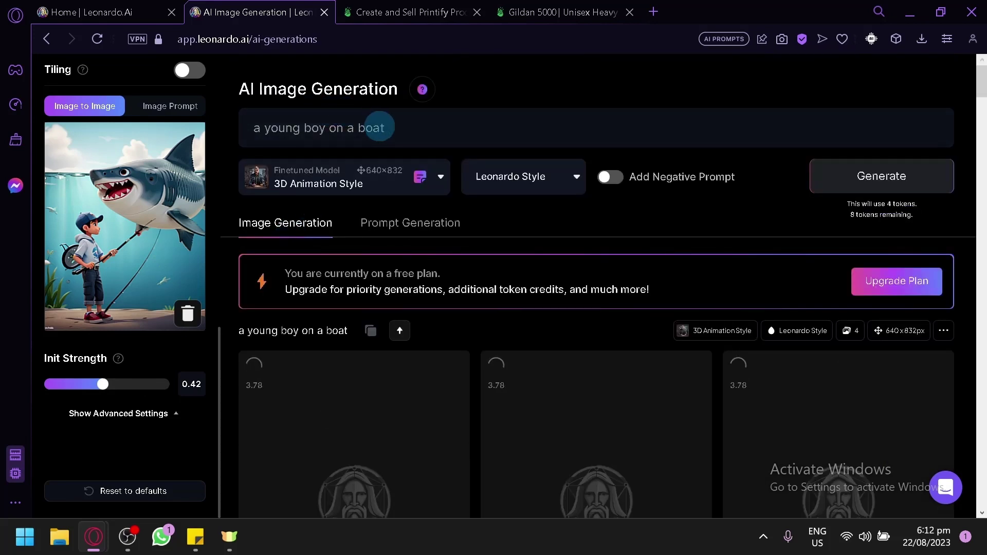
Step: Change the prompt to "a young boy on a beach"
{"action": "double_click", "coordinate": [378, 127]}
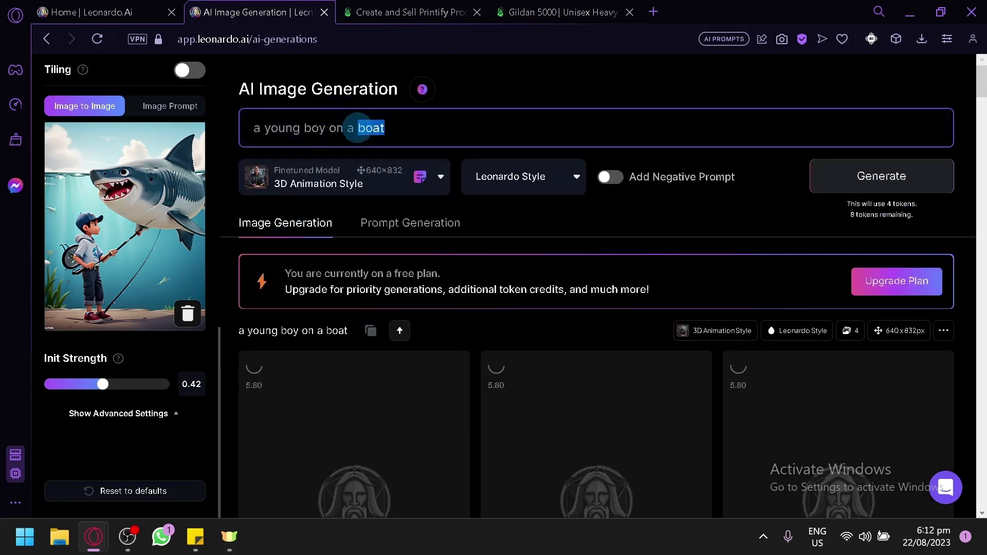
{"action": "type", "text": "beach"}
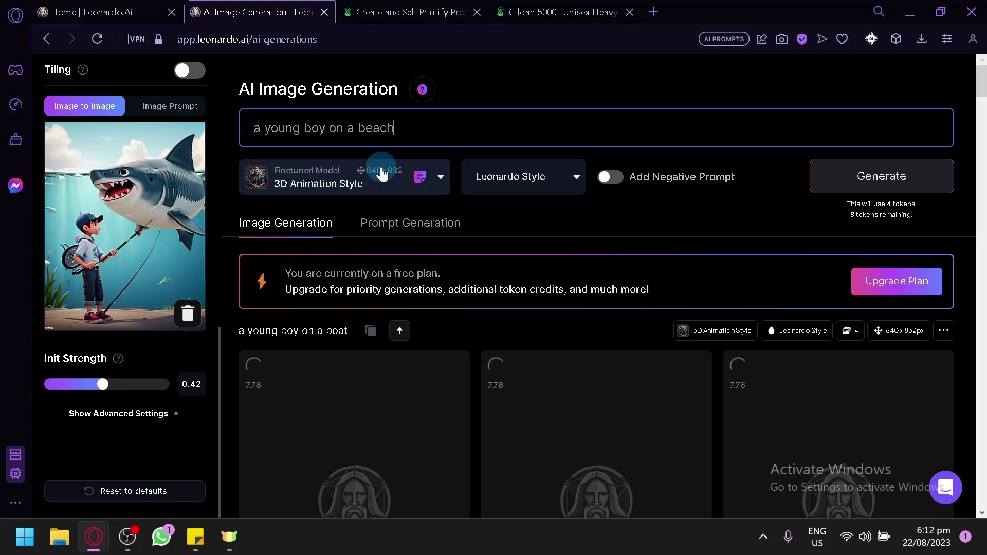
Step: Examine the four boat images generated with the Init Strength of 0.42 against the Image to Image input
{"action": "scroll", "coordinate": [573, 335], "scroll_direction": "down", "scroll_amount": 4}
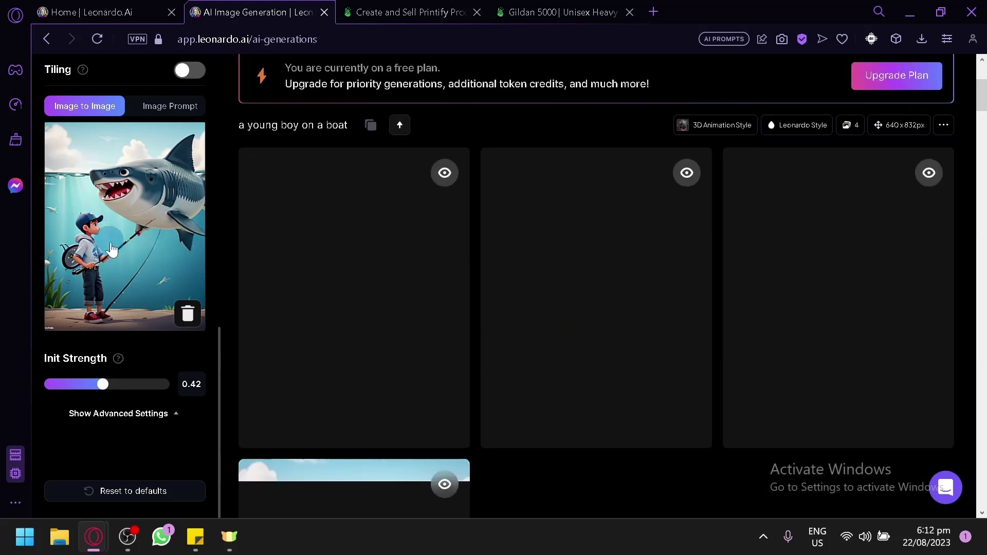
{"action": "scroll", "coordinate": [674, 483], "scroll_direction": "down", "scroll_amount": 4}
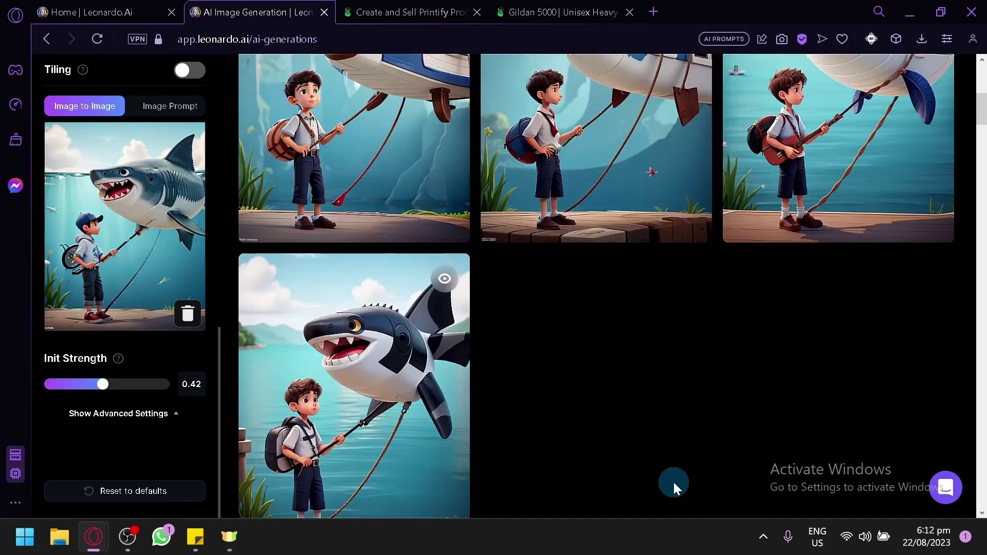
{"action": "scroll", "coordinate": [673, 480], "scroll_direction": "down", "scroll_amount": 4}
{"action": "scroll", "coordinate": [573, 293], "scroll_direction": "up", "scroll_amount": 6}
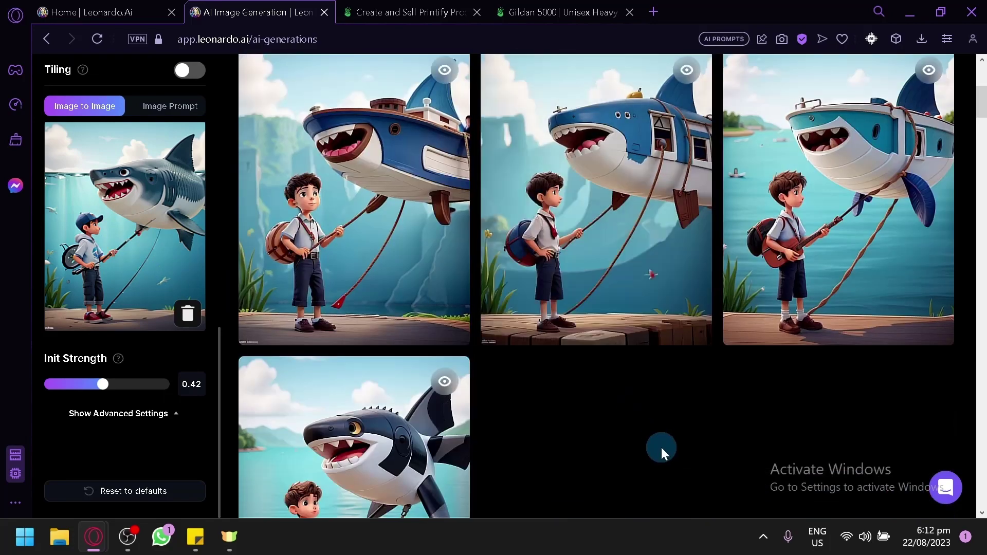
{"action": "scroll", "coordinate": [661, 446], "scroll_direction": "down", "scroll_amount": 2}
{"action": "scroll", "coordinate": [666, 432], "scroll_direction": "up", "scroll_amount": 4}
{"action": "scroll", "coordinate": [676, 399], "scroll_direction": "down", "scroll_amount": 4}
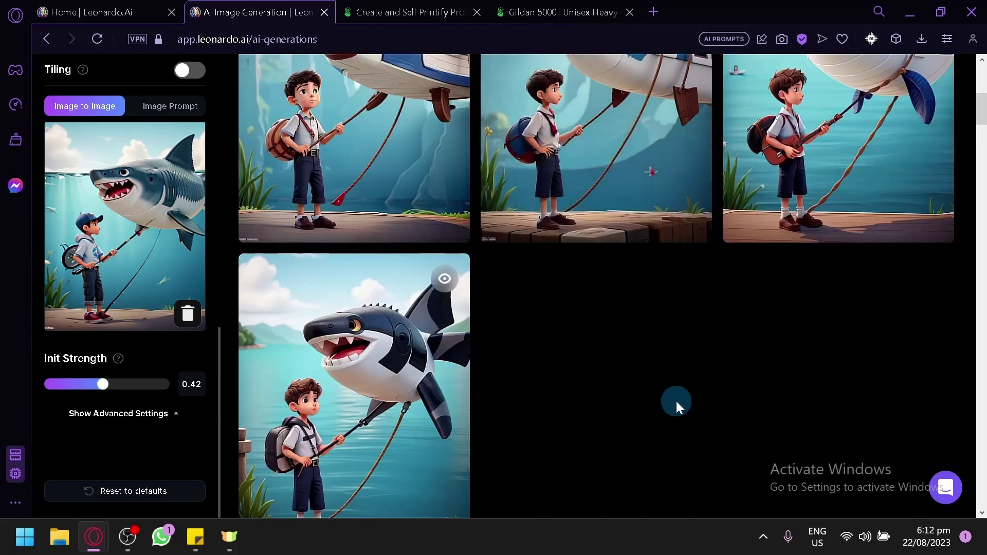
{"action": "scroll", "coordinate": [684, 397], "scroll_direction": "up", "scroll_amount": 2}
{"action": "scroll", "coordinate": [612, 399], "scroll_direction": "down", "scroll_amount": 4}
{"action": "scroll", "coordinate": [619, 379], "scroll_direction": "up", "scroll_amount": 10}
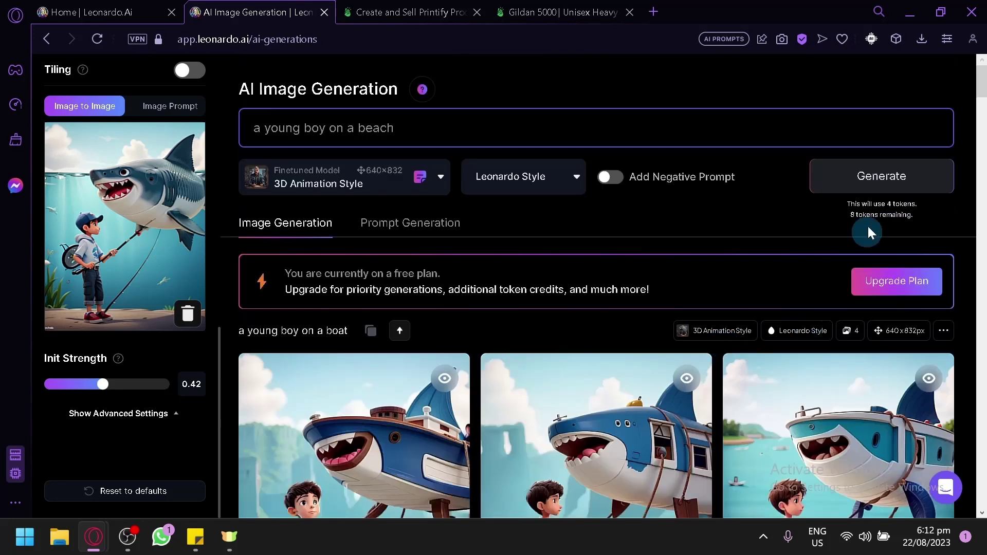
Step: Generate the "a young boy on a beach" images and review them alongside the generation settings and input image
{"action": "left_click", "coordinate": [894, 164]}
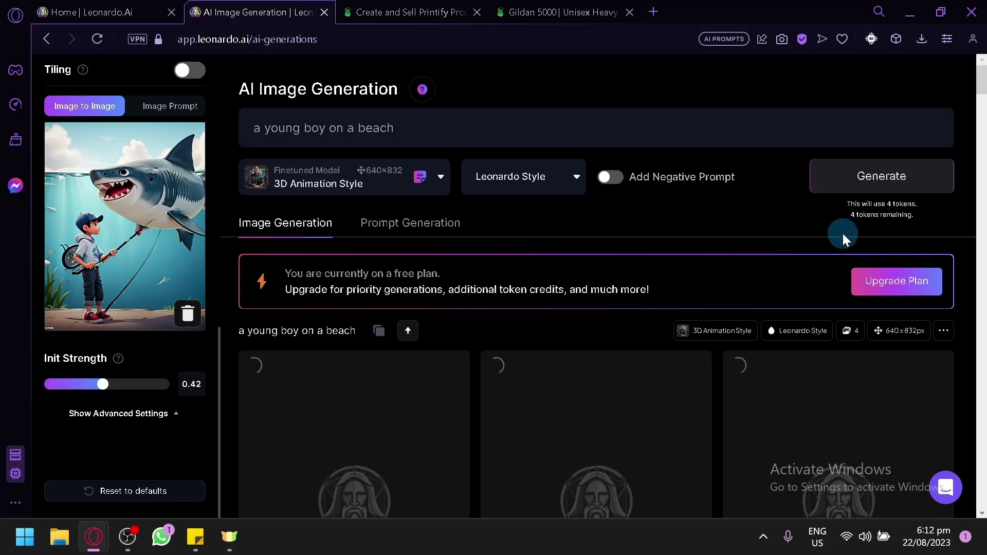
{"action": "scroll", "coordinate": [109, 227], "scroll_direction": "up", "scroll_amount": 8}
{"action": "scroll", "coordinate": [108, 227], "scroll_direction": "up", "scroll_amount": 3}
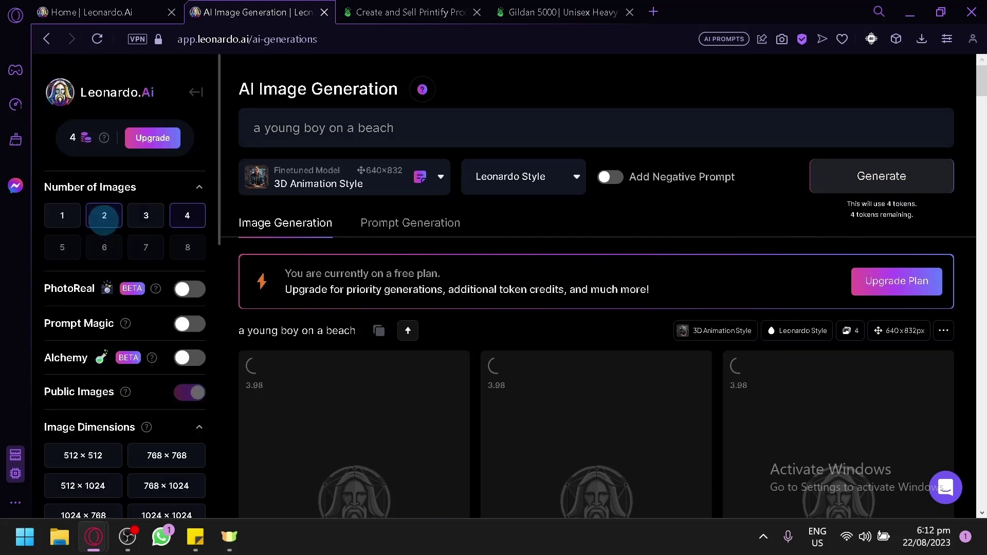
{"action": "scroll", "coordinate": [109, 226], "scroll_direction": "down", "scroll_amount": 10}
{"action": "scroll", "coordinate": [514, 231], "scroll_direction": "down", "scroll_amount": 6}
{"action": "scroll", "coordinate": [431, 366], "scroll_direction": "up", "scroll_amount": 6}
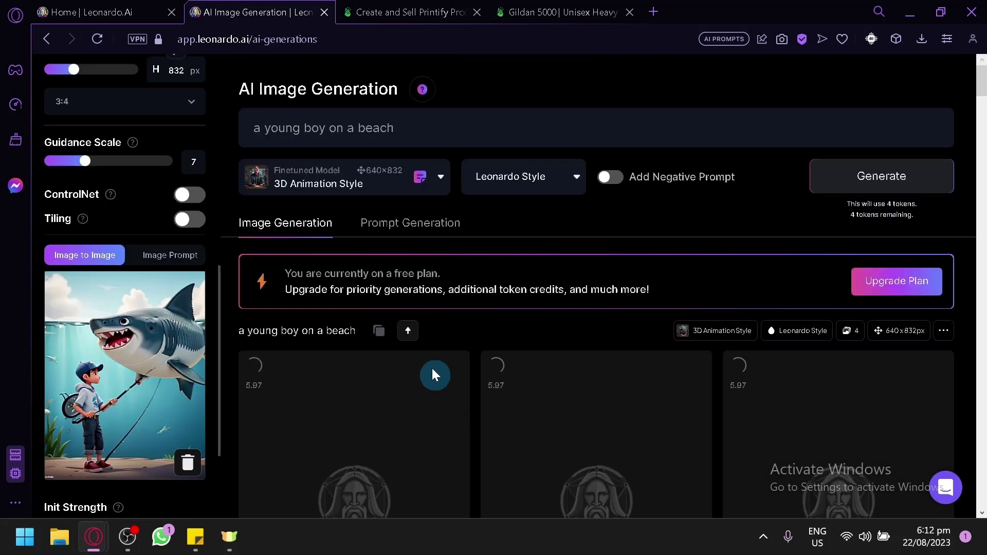
{"action": "scroll", "coordinate": [828, 215], "scroll_direction": "down", "scroll_amount": 6}
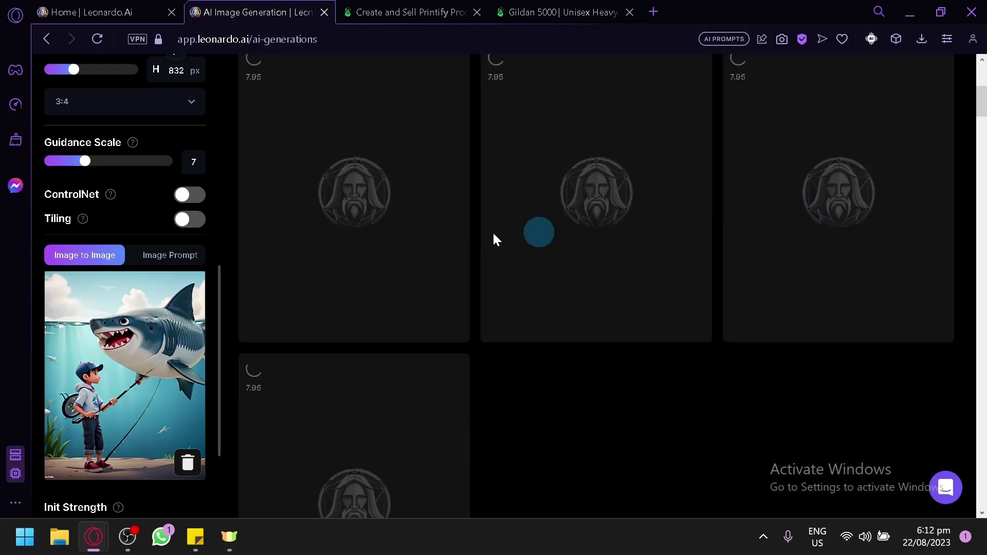
{"action": "scroll", "coordinate": [493, 232], "scroll_direction": "up", "scroll_amount": 2}
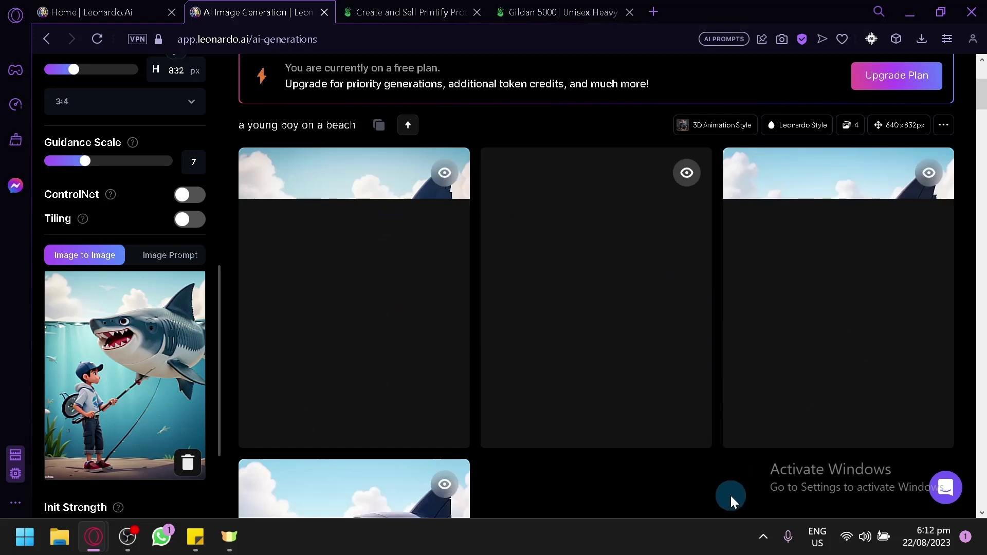
{"action": "scroll", "coordinate": [730, 496], "scroll_direction": "down", "scroll_amount": 4}
{"action": "scroll", "coordinate": [728, 493], "scroll_direction": "down", "scroll_amount": 10}
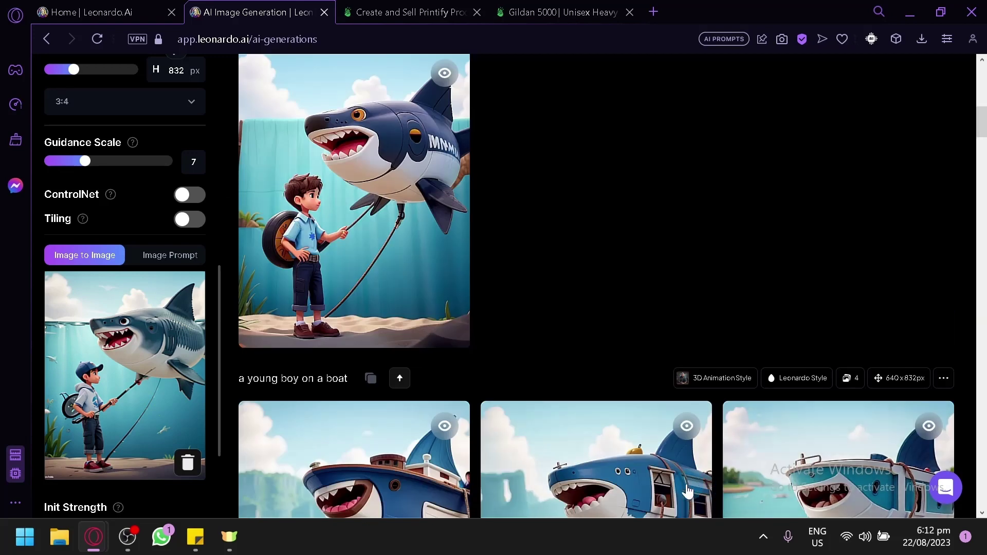
{"action": "scroll", "coordinate": [442, 337], "scroll_direction": "up", "scroll_amount": 10}
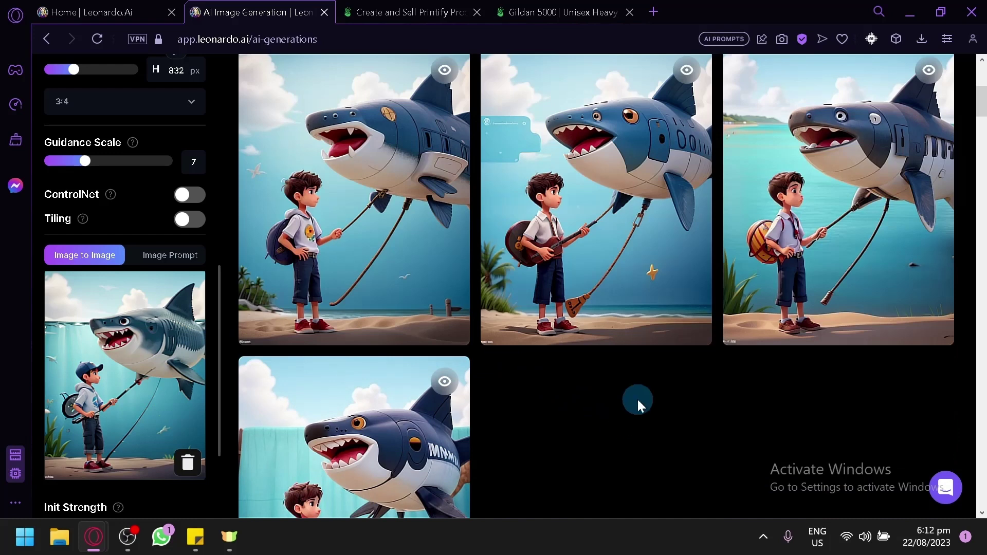
{"action": "scroll", "coordinate": [642, 426], "scroll_direction": "up", "scroll_amount": 5}
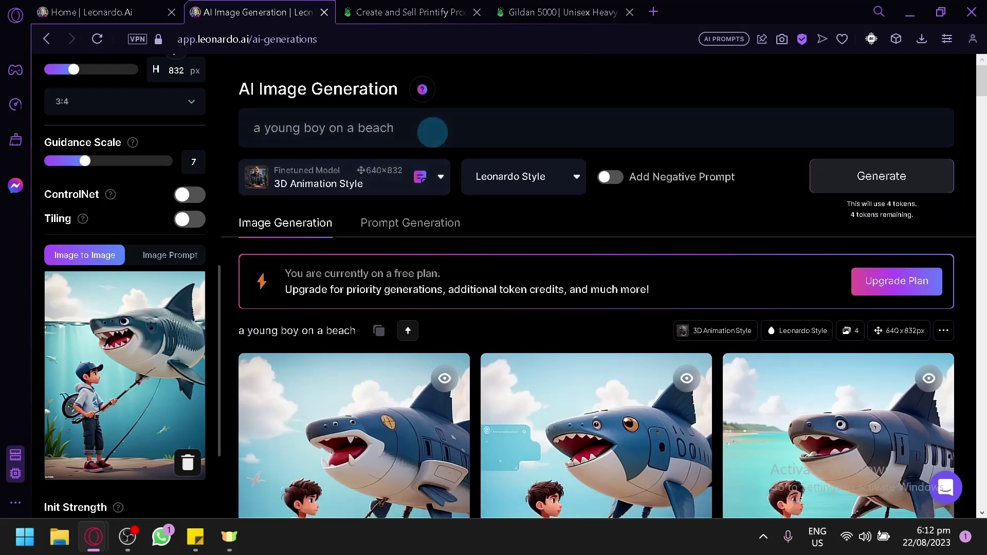
Step: Change the prompt to "a young boy on a school" and generate the images
{"action": "left_click_drag", "start_coordinate": [432, 128], "coordinate": [355, 127]}
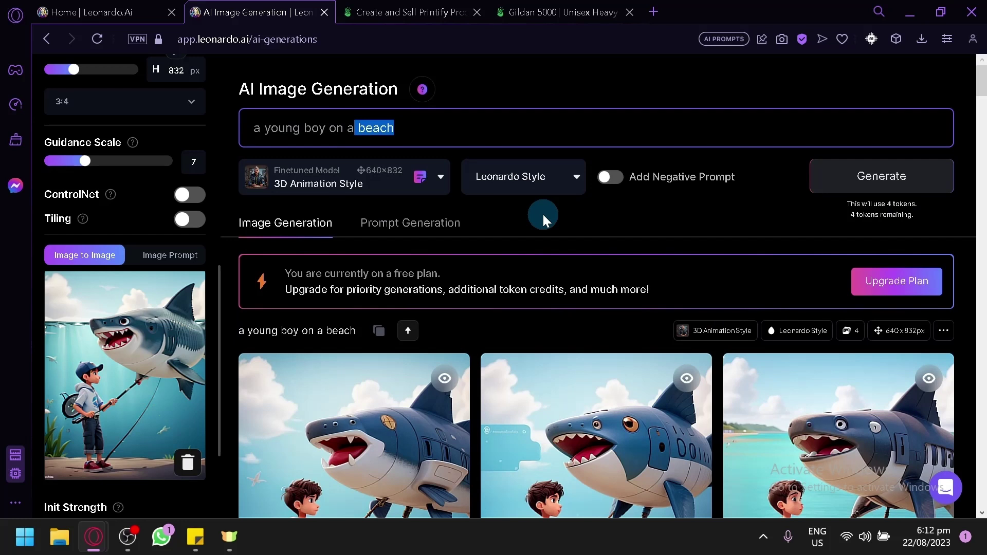
{"action": "key", "text": "BackSpace"}
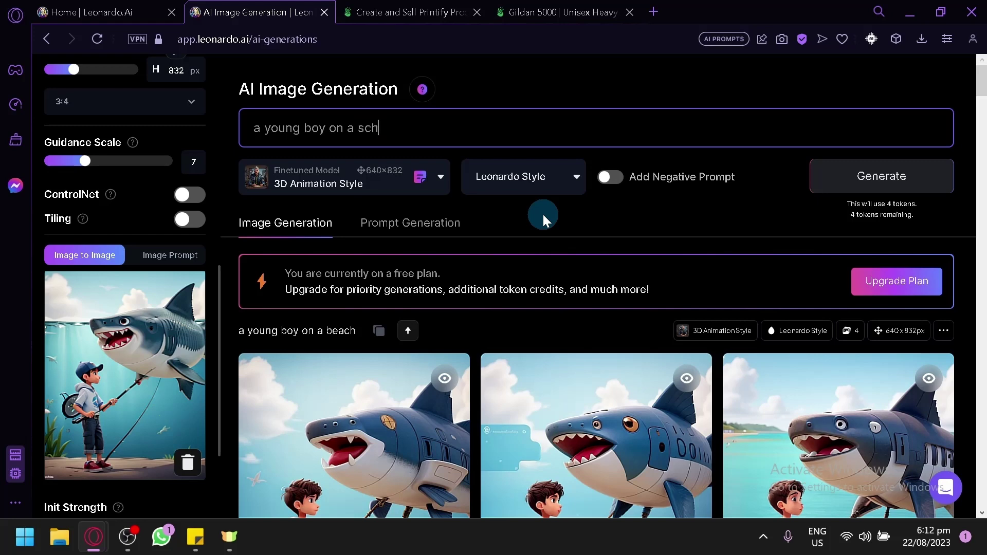
{"action": "left_click", "coordinate": [895, 186]}
{"action": "scroll", "coordinate": [779, 259], "scroll_direction": "down", "scroll_amount": 4}
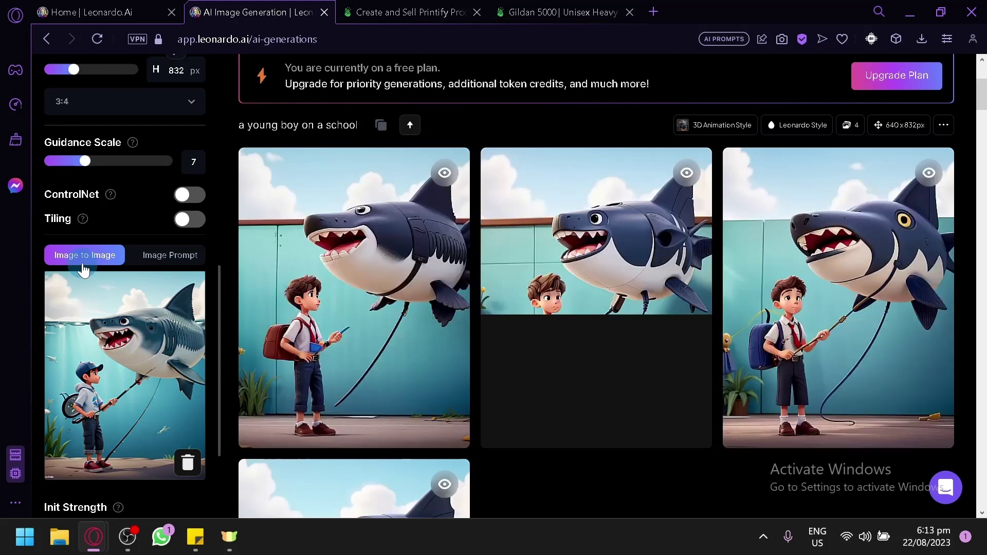
Step: Examine the school images, compare them with the input image and the beach images, and check the remaining tokens
{"action": "scroll", "coordinate": [504, 330], "scroll_direction": "down", "scroll_amount": 2}
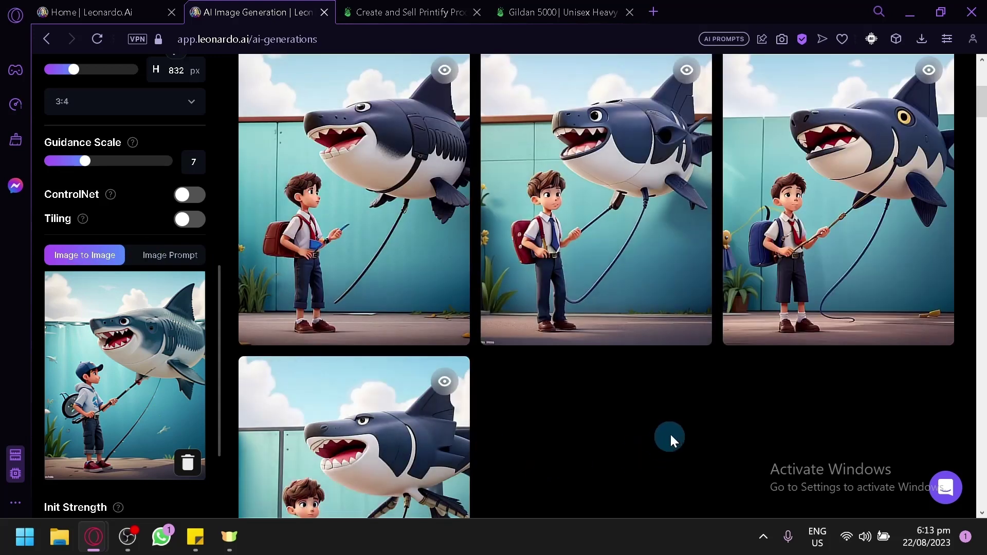
{"action": "scroll", "coordinate": [669, 433], "scroll_direction": "down", "scroll_amount": 2}
{"action": "scroll", "coordinate": [680, 407], "scroll_direction": "up", "scroll_amount": 2}
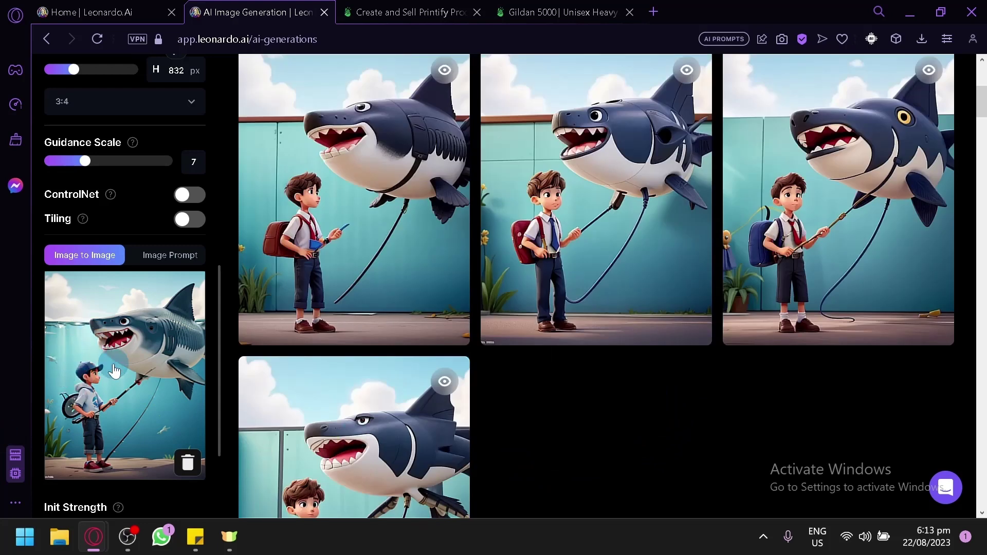
{"action": "mouse_move", "coordinate": [587, 203]}
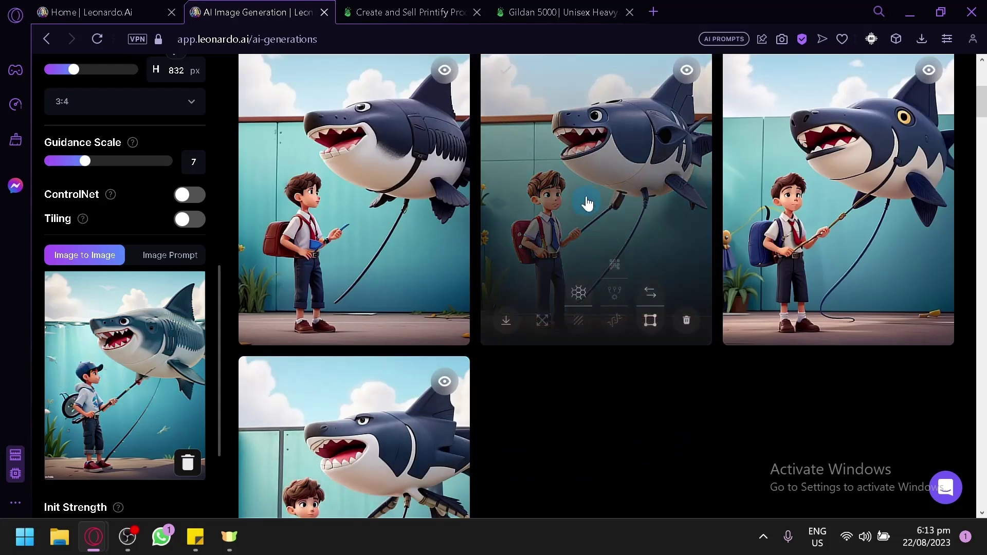
{"action": "scroll", "coordinate": [679, 377], "scroll_direction": "up", "scroll_amount": 2}
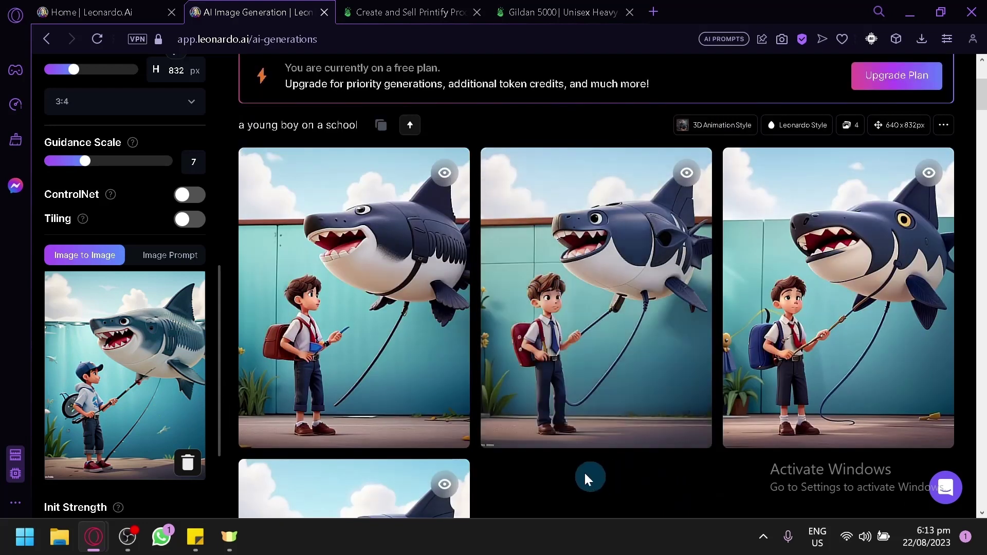
{"action": "scroll", "coordinate": [556, 452], "scroll_direction": "down", "scroll_amount": 10}
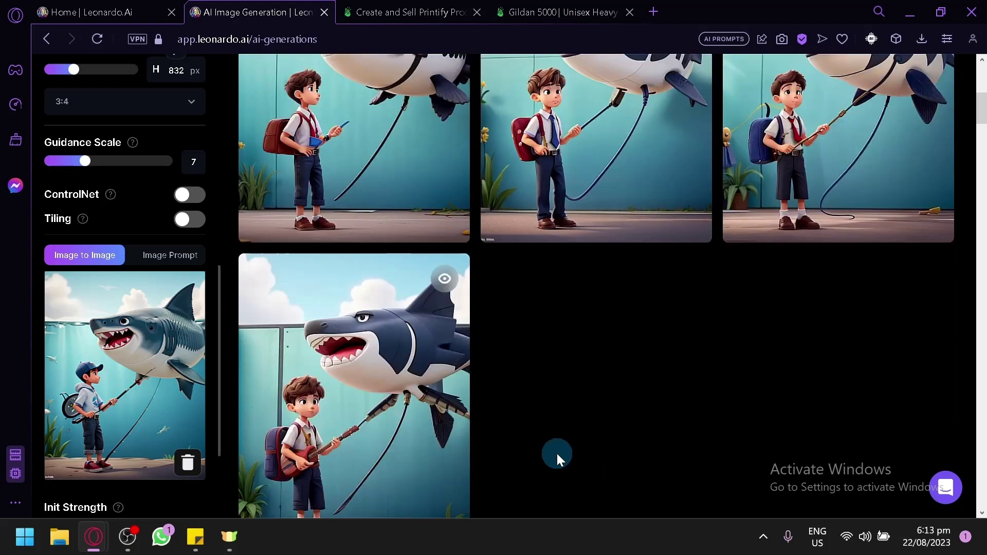
{"action": "left_click", "coordinate": [128, 542]}
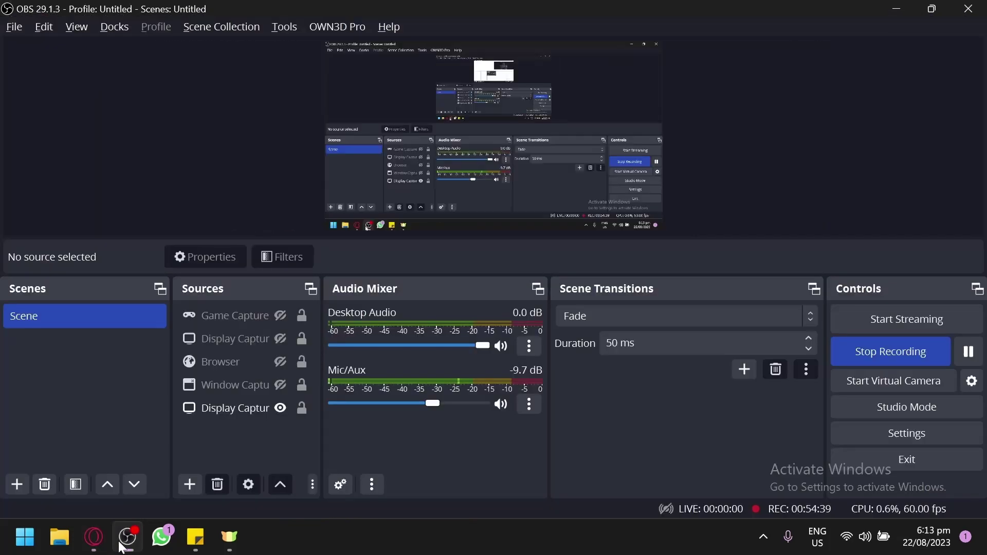
{"action": "left_click", "coordinate": [127, 542]}
{"action": "scroll", "coordinate": [730, 335], "scroll_direction": "up", "scroll_amount": 10}
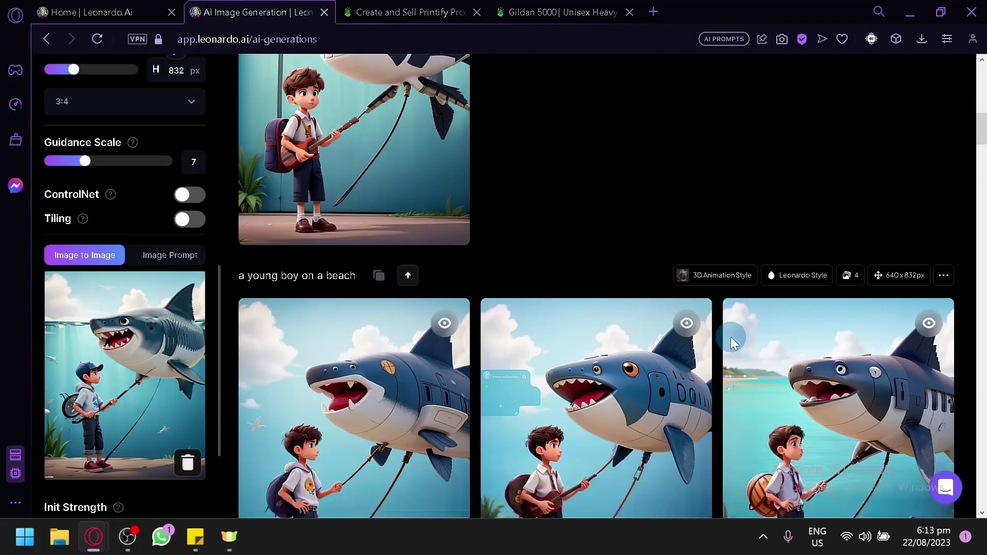
{"action": "scroll", "coordinate": [200, 188], "scroll_direction": "up", "scroll_amount": 10}
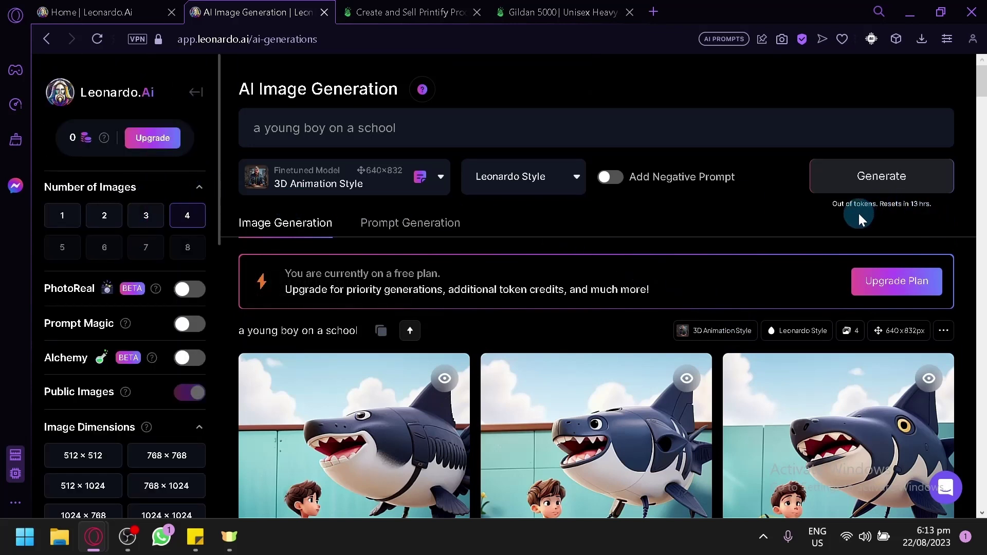
Step: Go to the Leonardo.Ai home page and browse the Featured Models and the trending Recent Creations
{"action": "left_click", "coordinate": [106, 92]}
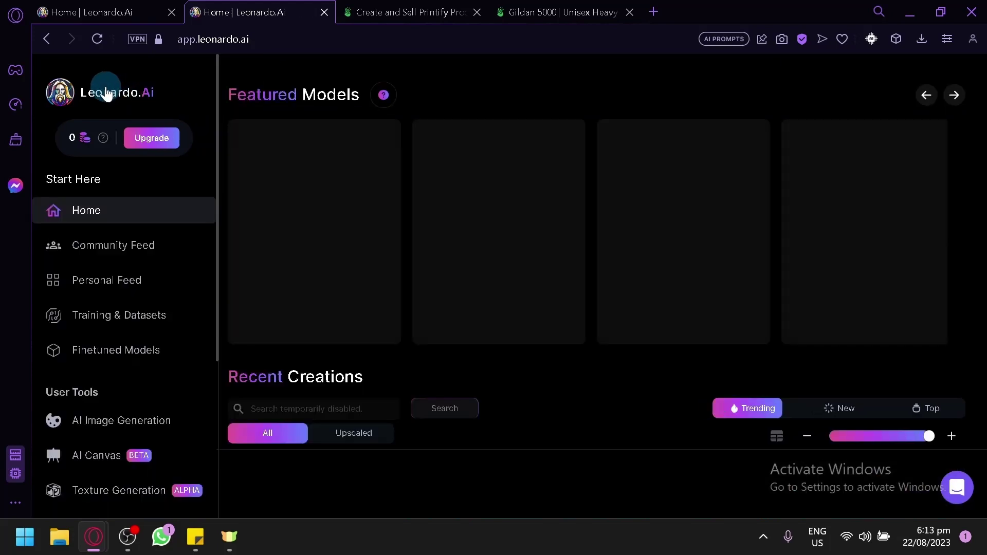
{"action": "scroll", "coordinate": [425, 161], "scroll_direction": "down", "scroll_amount": 6}
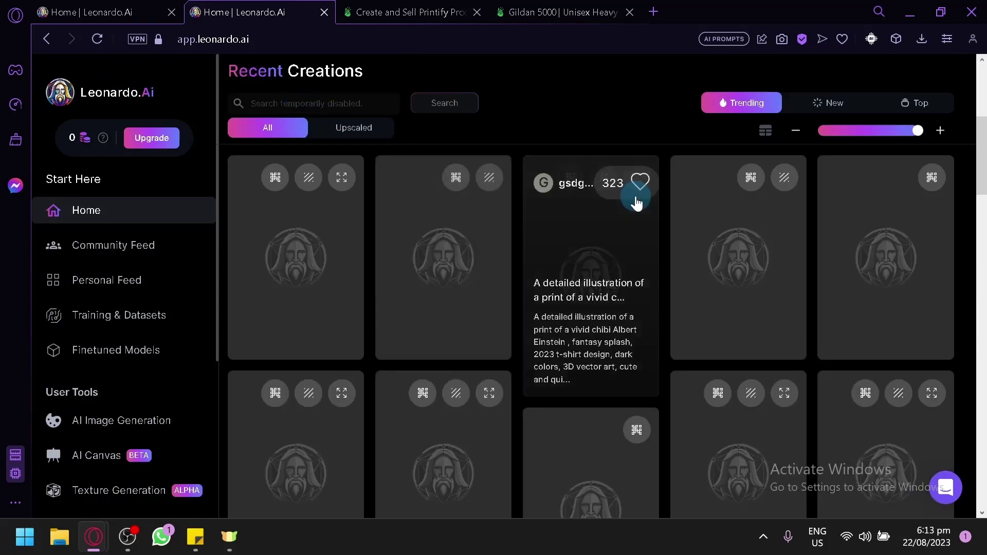
{"action": "scroll", "coordinate": [592, 375], "scroll_direction": "up", "scroll_amount": 6}
{"action": "scroll", "coordinate": [590, 383], "scroll_direction": "down", "scroll_amount": 8}
{"action": "scroll", "coordinate": [585, 427], "scroll_direction": "up", "scroll_amount": 8}
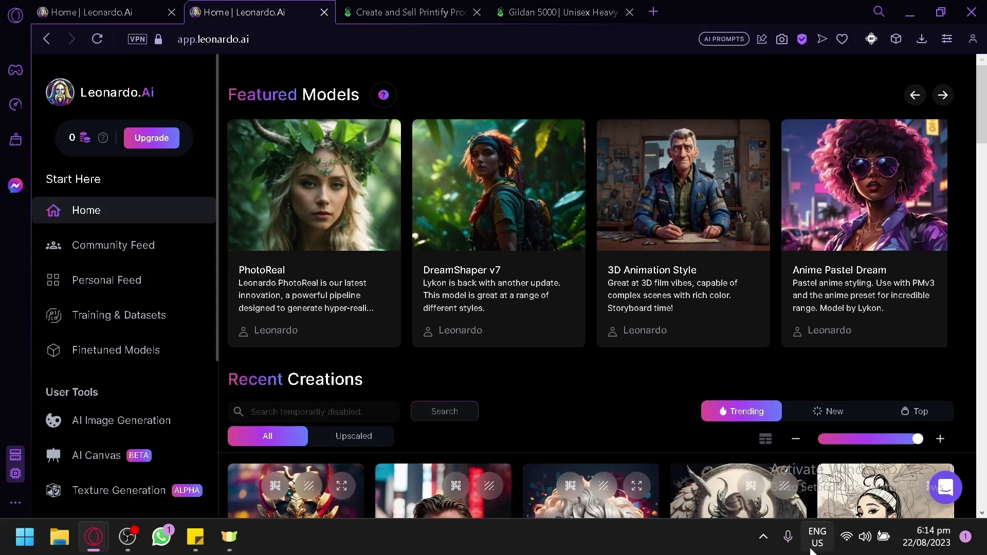
{"action": "scroll", "coordinate": [563, 436], "scroll_direction": "down", "scroll_amount": 3}
{"action": "scroll", "coordinate": [565, 437], "scroll_direction": "down", "scroll_amount": 5}
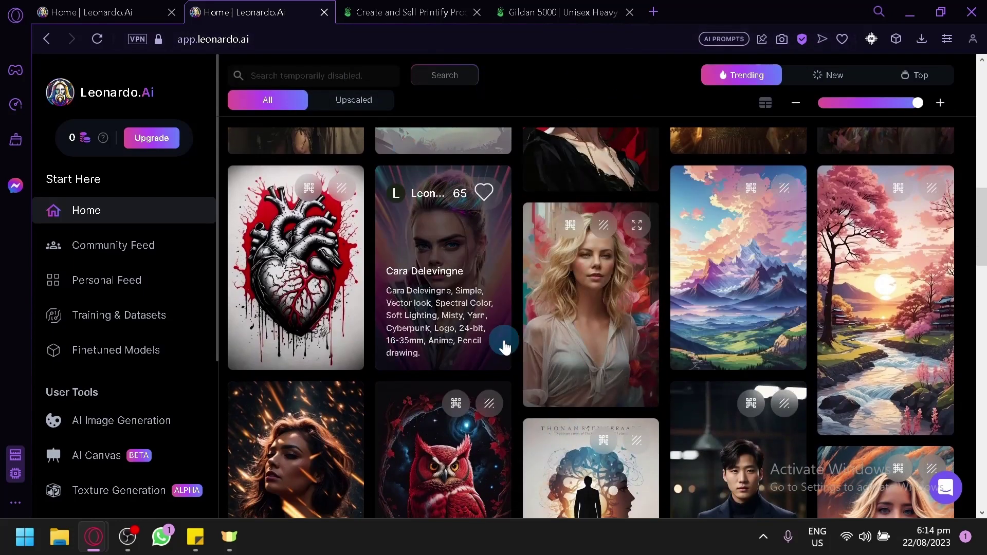
{"action": "scroll", "coordinate": [506, 355], "scroll_direction": "down", "scroll_amount": 8}
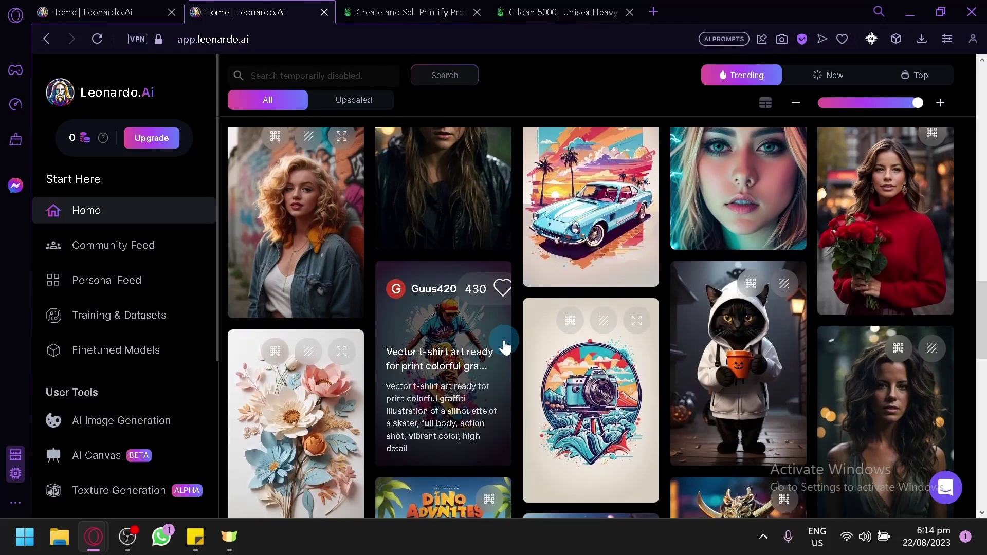
{"action": "scroll", "coordinate": [505, 348], "scroll_direction": "up", "scroll_amount": 6}
{"action": "scroll", "coordinate": [504, 345], "scroll_direction": "up", "scroll_amount": 8}
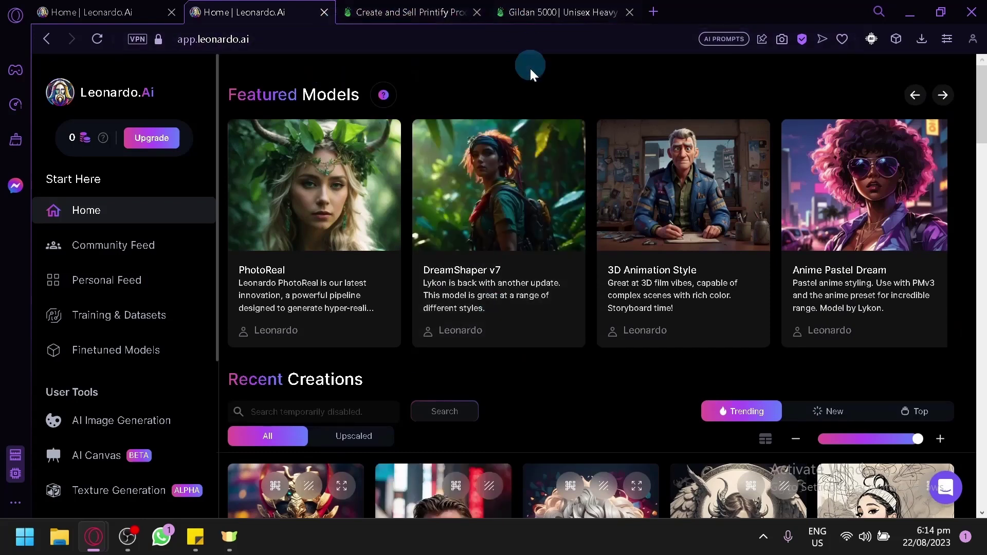
Step: Reopen AI Image Generation to view the Image to Image input and its Init Strength, and return to the already open home feed
{"action": "left_click", "coordinate": [169, 420]}
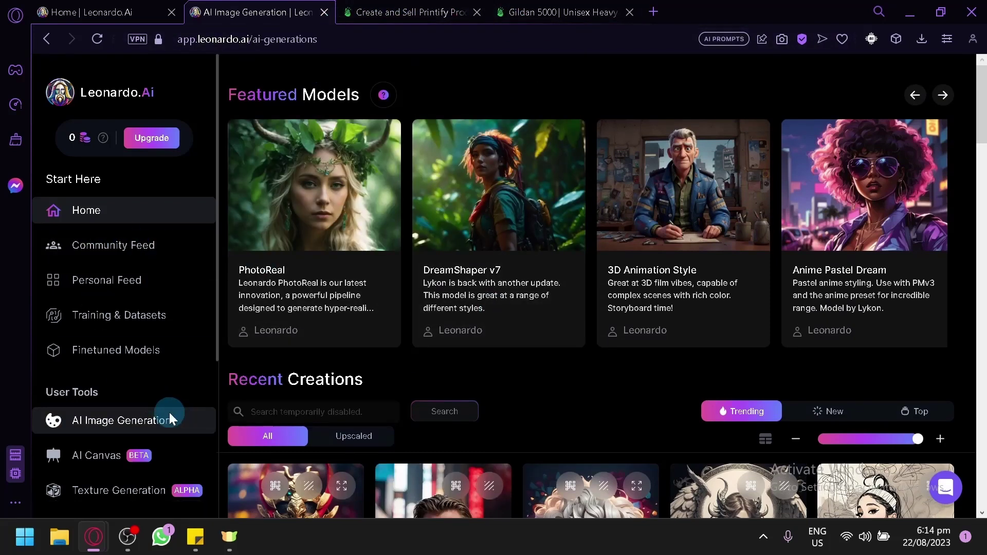
{"action": "scroll", "coordinate": [169, 412], "scroll_direction": "down", "scroll_amount": 10}
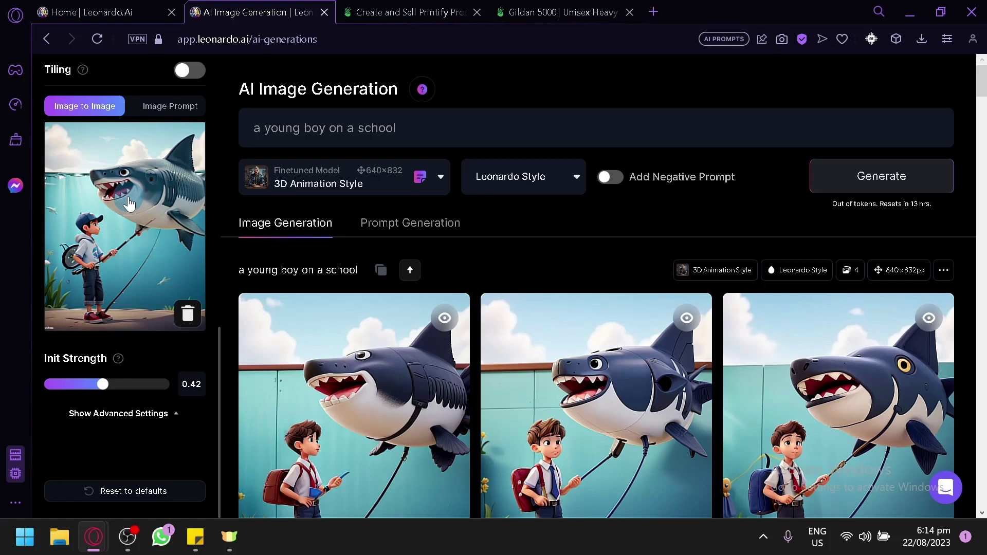
{"action": "left_click", "coordinate": [70, 9]}
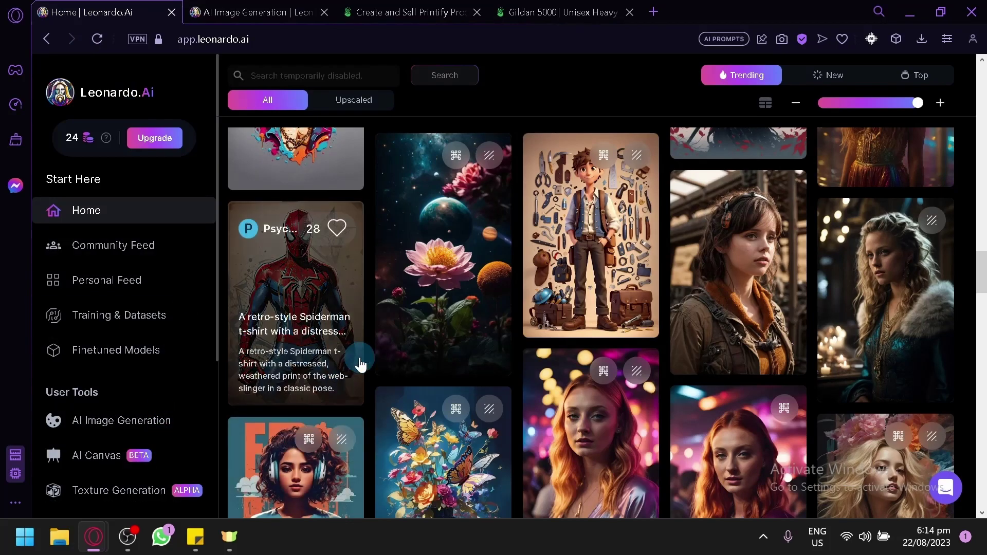
Step: Browse the trending Recent Creations on the home feed and return to the Featured Models
{"action": "scroll", "coordinate": [360, 355], "scroll_direction": "down", "scroll_amount": 5}
{"action": "scroll", "coordinate": [360, 364], "scroll_direction": "down", "scroll_amount": 10}
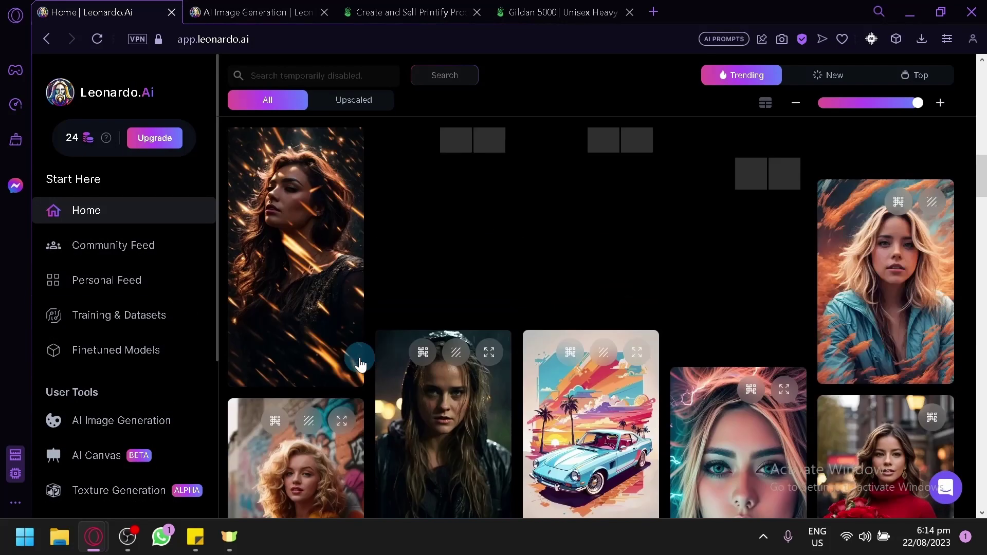
{"action": "scroll", "coordinate": [360, 364], "scroll_direction": "up", "scroll_amount": 1}
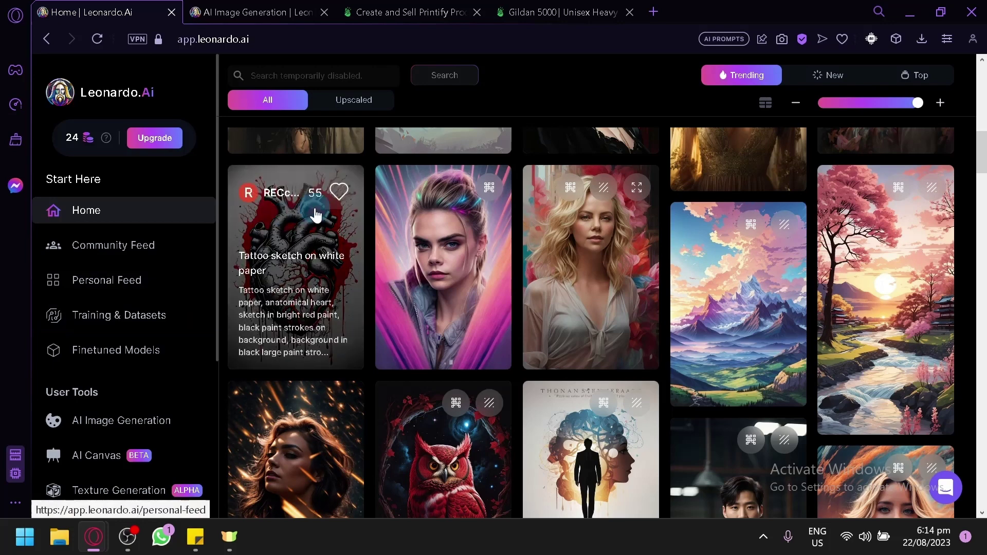
{"action": "scroll", "coordinate": [316, 214], "scroll_direction": "up", "scroll_amount": 10}
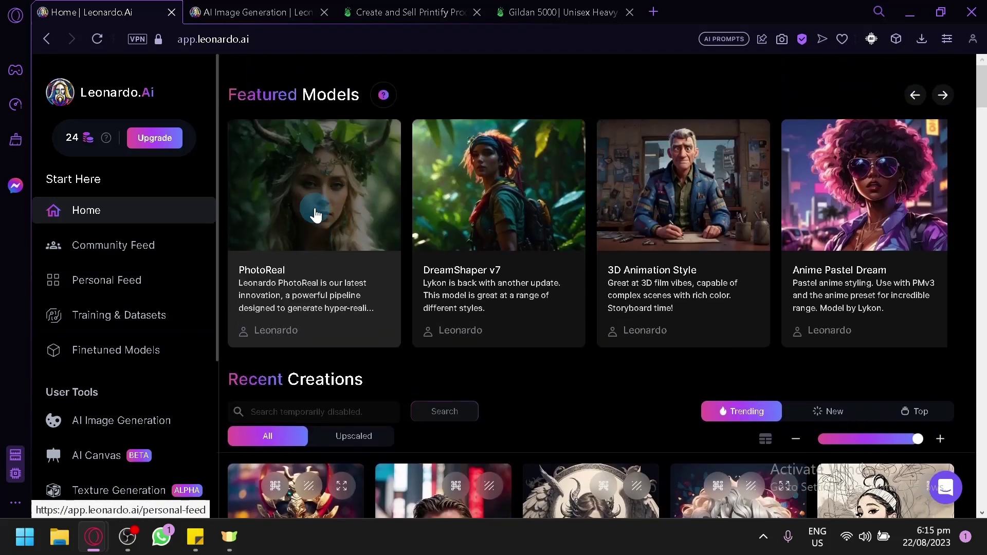
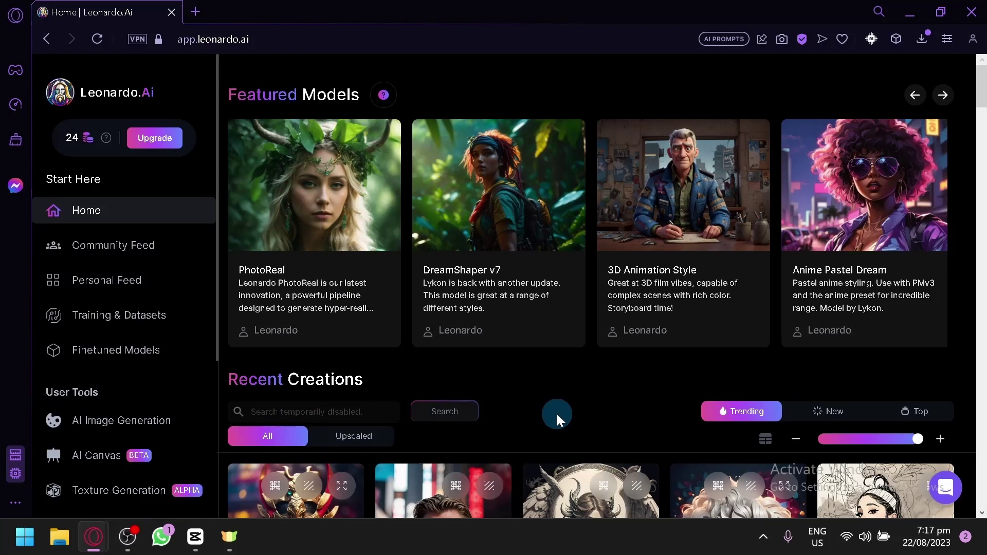
{"action": "scroll", "coordinate": [558, 415], "scroll_direction": "down", "scroll_amount": 5}
{"action": "scroll", "coordinate": [561, 418], "scroll_direction": "up", "scroll_amount": 5}
Step: Open the Leonardo.Ai upgrade plans and examine the yearly prices and the Free plan's daily generation, upscale and background removal allowances
{"action": "left_click", "coordinate": [165, 146]}
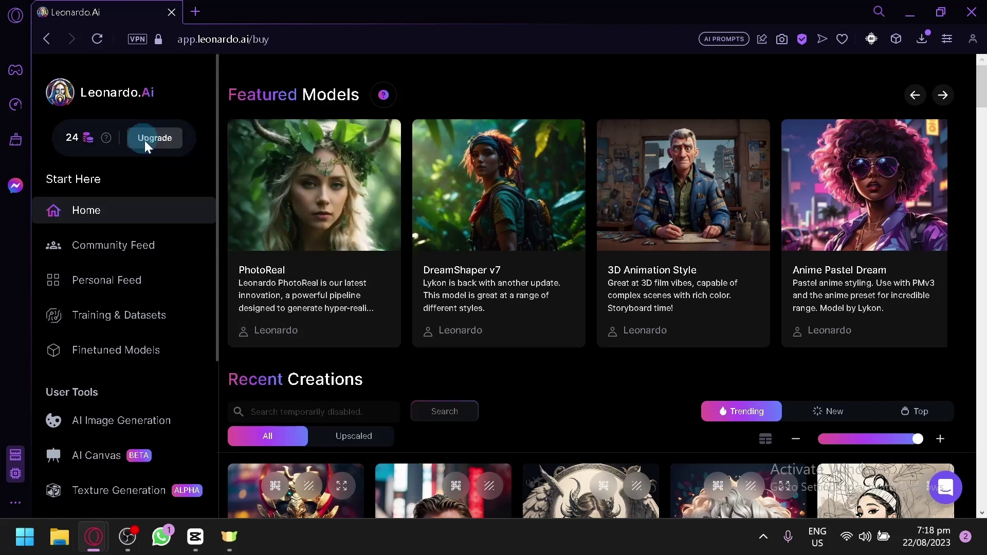
{"action": "scroll", "coordinate": [154, 149], "scroll_direction": "down", "scroll_amount": 2}
{"action": "scroll", "coordinate": [159, 149], "scroll_direction": "down", "scroll_amount": 4}
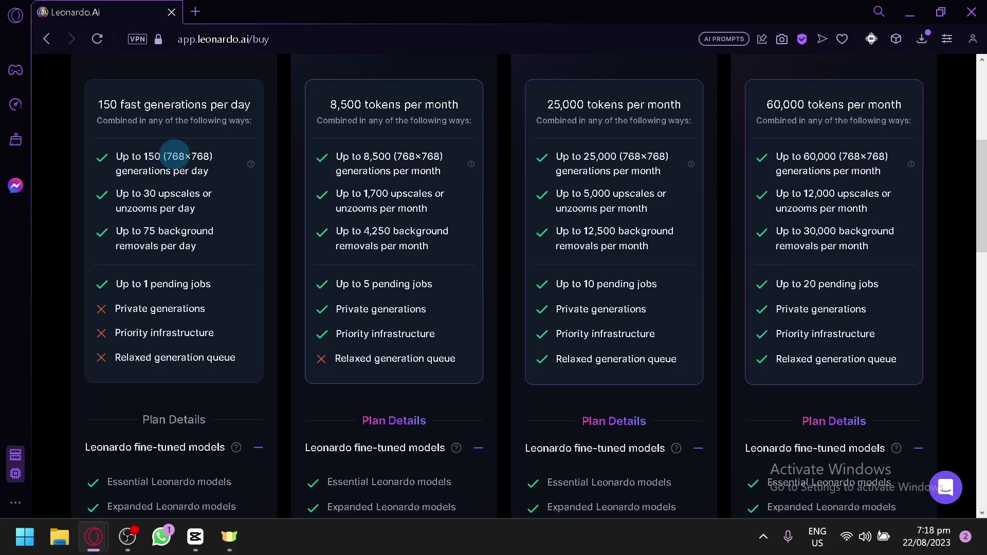
{"action": "scroll", "coordinate": [172, 150], "scroll_direction": "down", "scroll_amount": 6}
{"action": "scroll", "coordinate": [203, 172], "scroll_direction": "up", "scroll_amount": 10}
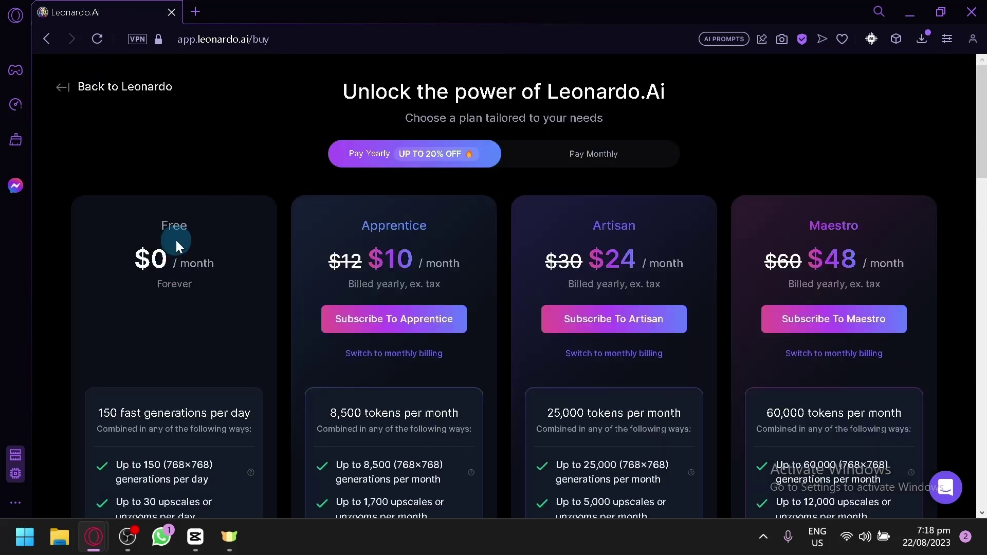
{"action": "scroll", "coordinate": [176, 240], "scroll_direction": "down", "scroll_amount": 6}
{"action": "scroll", "coordinate": [176, 239], "scroll_direction": "up", "scroll_amount": 2}
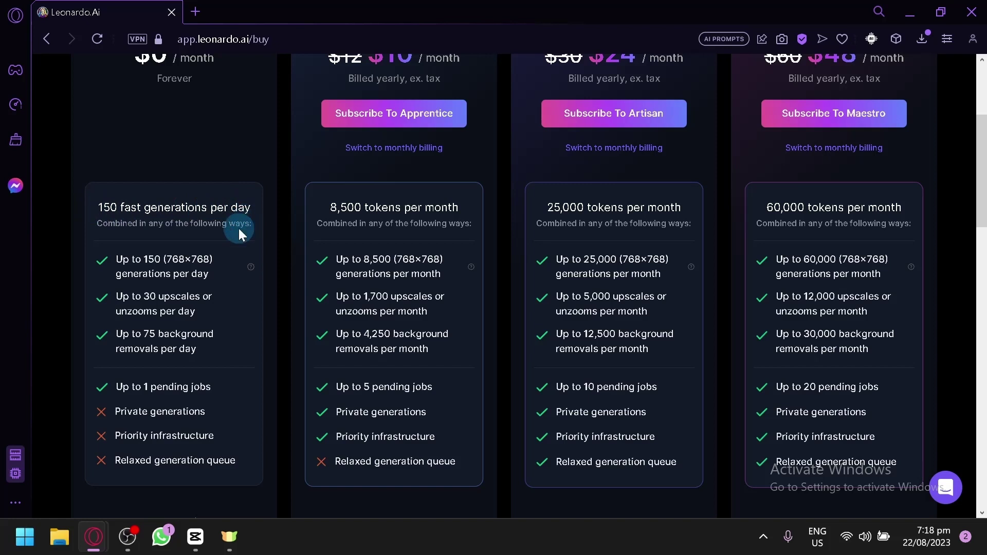
{"action": "scroll", "coordinate": [169, 231], "scroll_direction": "up", "scroll_amount": 2}
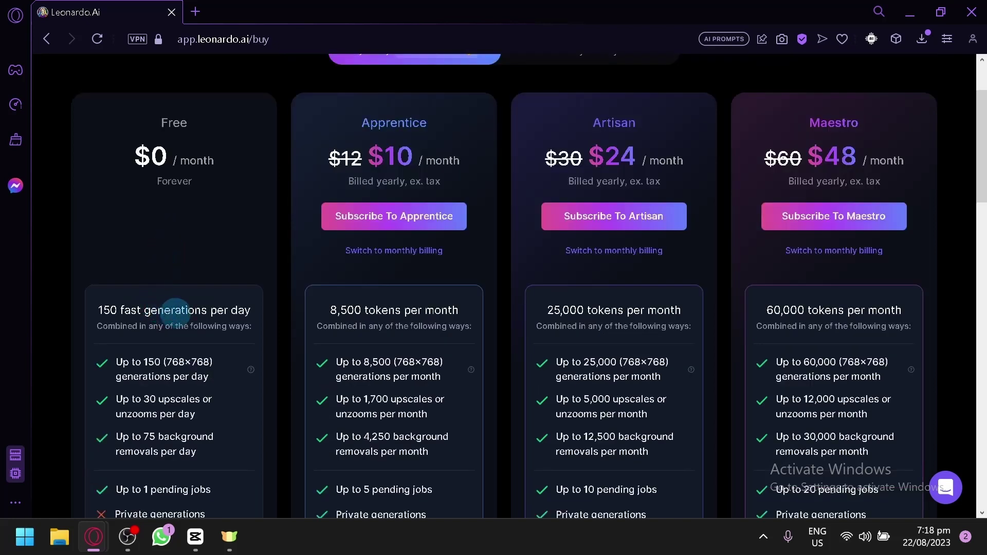
{"action": "scroll", "coordinate": [366, 166], "scroll_direction": "up", "scroll_amount": 2}
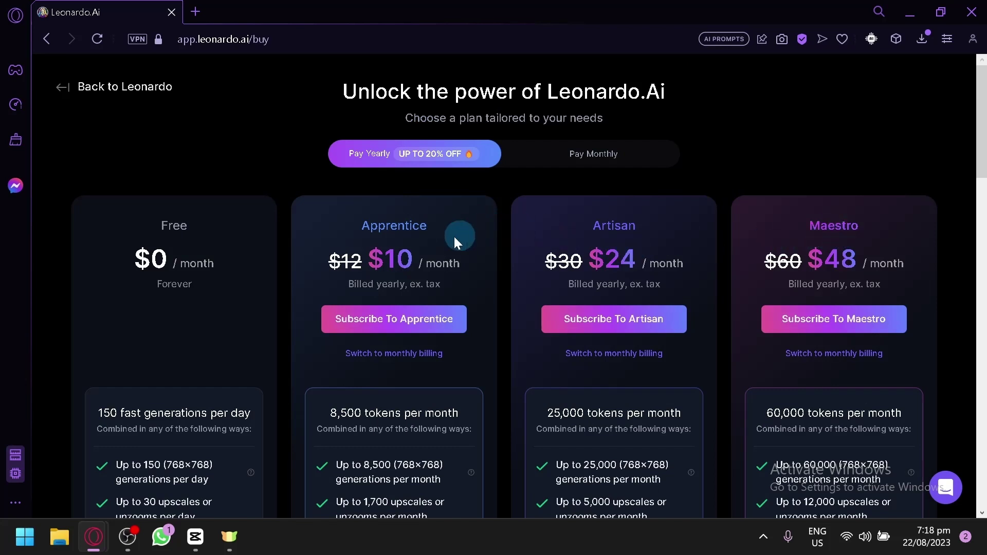
{"action": "scroll", "coordinate": [410, 183], "scroll_direction": "down", "scroll_amount": 2}
{"action": "scroll", "coordinate": [409, 174], "scroll_direction": "up", "scroll_amount": 2}
Step: Switch the plans to monthly billing and examine the Apprentice plan's price, token allowance, features and plan details
{"action": "left_click", "coordinate": [608, 165]}
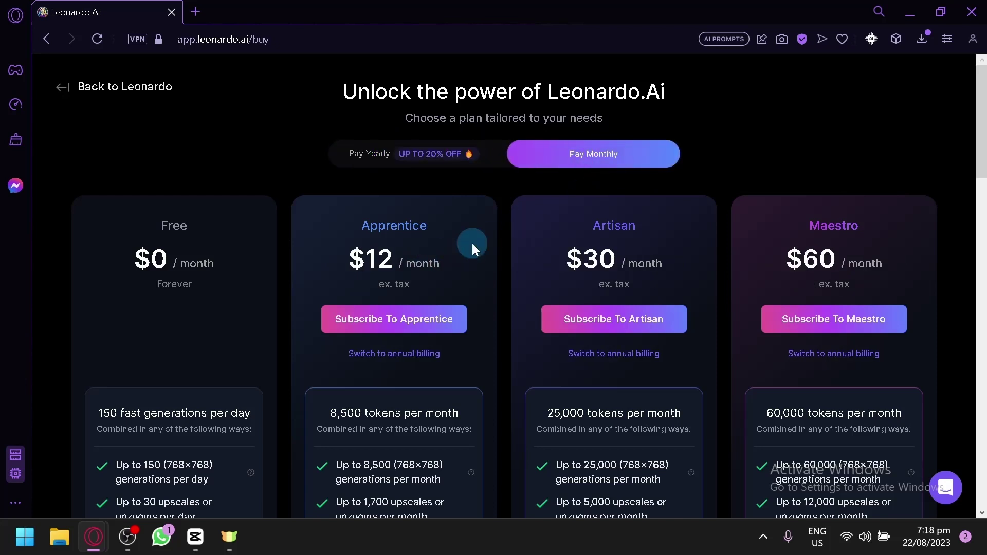
{"action": "scroll", "coordinate": [460, 277], "scroll_direction": "down", "scroll_amount": 4}
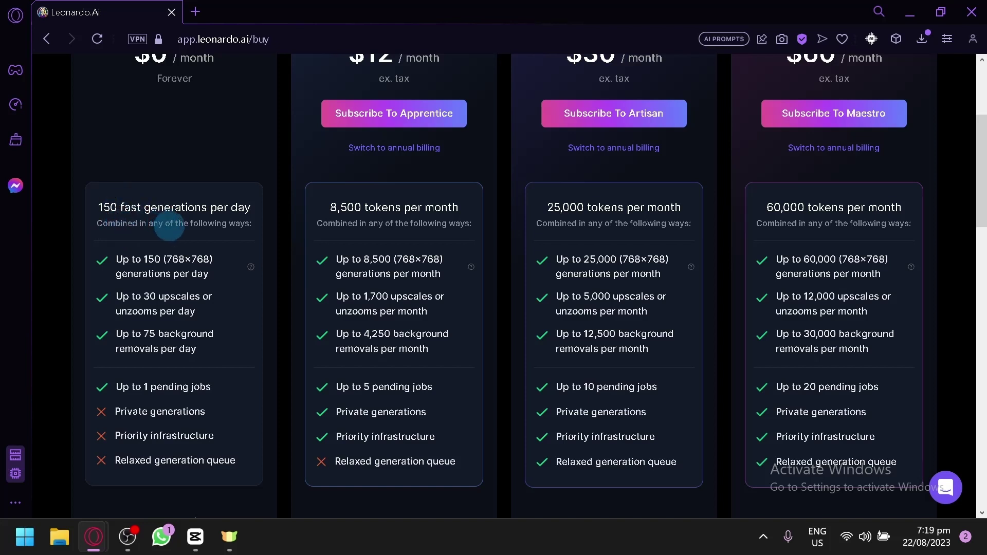
{"action": "scroll", "coordinate": [396, 216], "scroll_direction": "up", "scroll_amount": 2}
{"action": "right_click", "coordinate": [403, 226]}
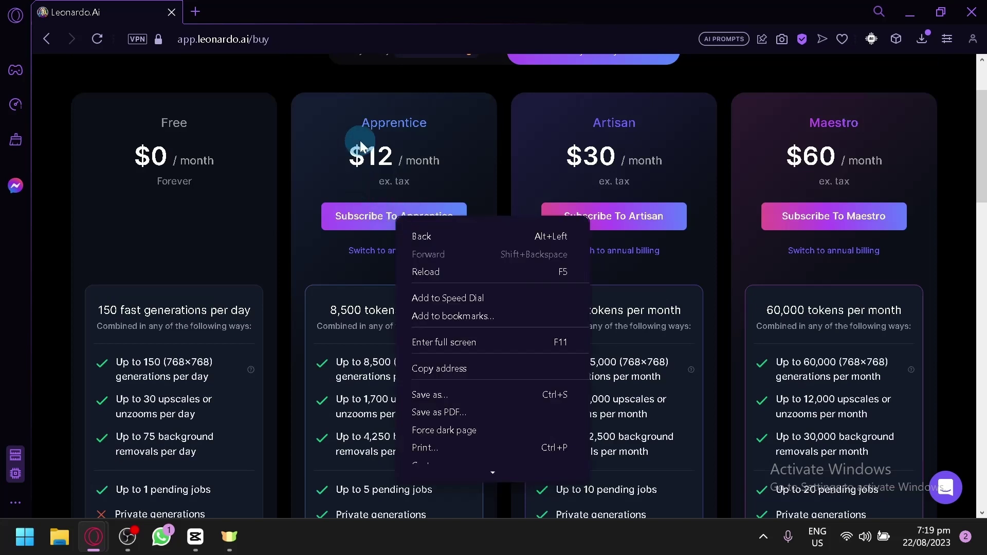
{"action": "left_click", "coordinate": [362, 138]}
{"action": "scroll", "coordinate": [430, 160], "scroll_direction": "down", "scroll_amount": 2}
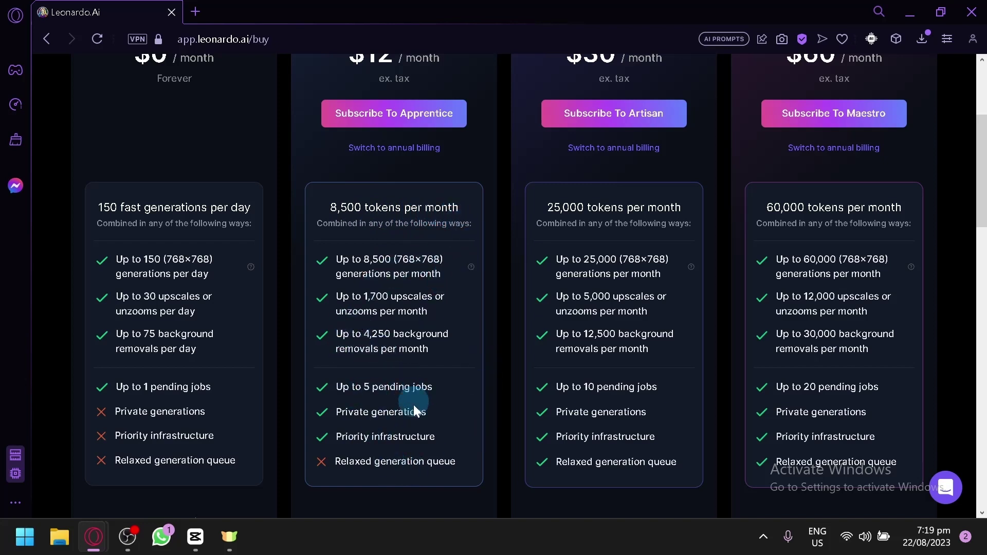
{"action": "scroll", "coordinate": [411, 390], "scroll_direction": "down", "scroll_amount": 2}
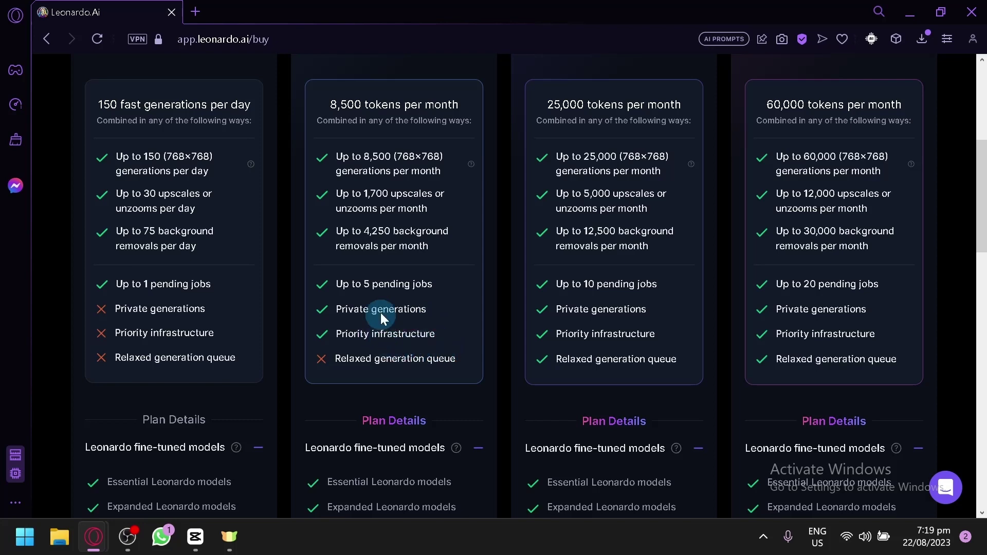
{"action": "scroll", "coordinate": [436, 324], "scroll_direction": "down", "scroll_amount": 8}
{"action": "scroll", "coordinate": [407, 322], "scroll_direction": "up", "scroll_amount": 4}
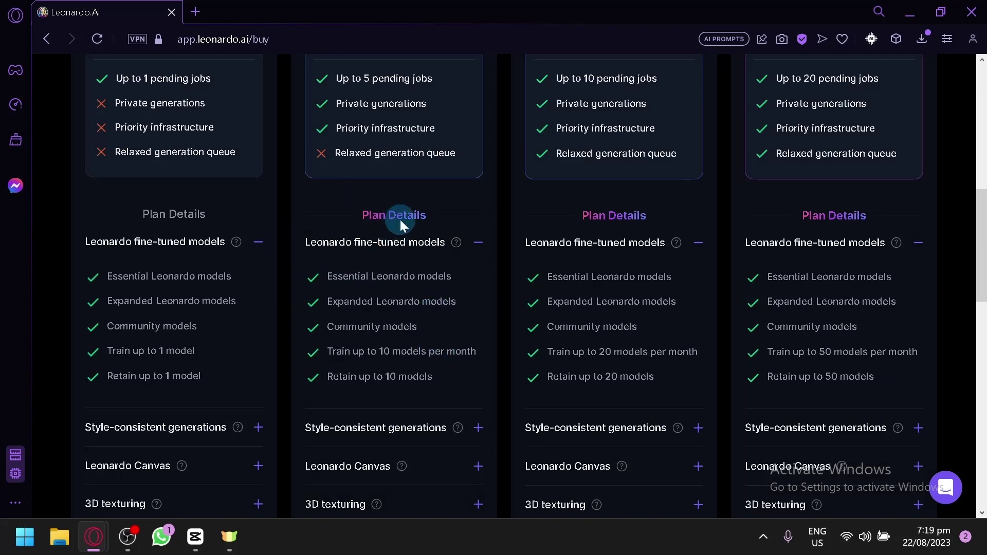
{"action": "scroll", "coordinate": [401, 225], "scroll_direction": "down", "scroll_amount": 4}
{"action": "scroll", "coordinate": [419, 436], "scroll_direction": "up", "scroll_amount": 2}
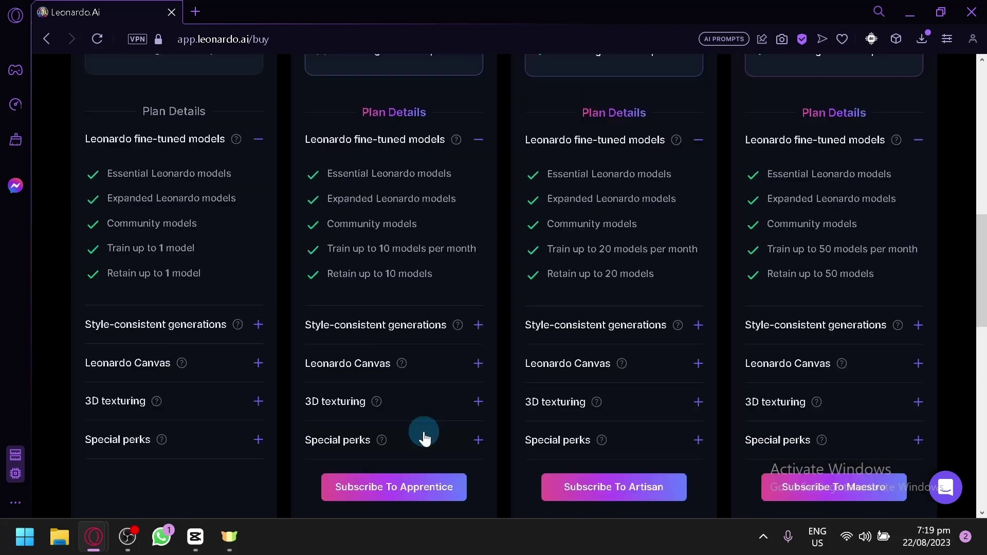
{"action": "scroll", "coordinate": [424, 438], "scroll_direction": "up", "scroll_amount": 12}
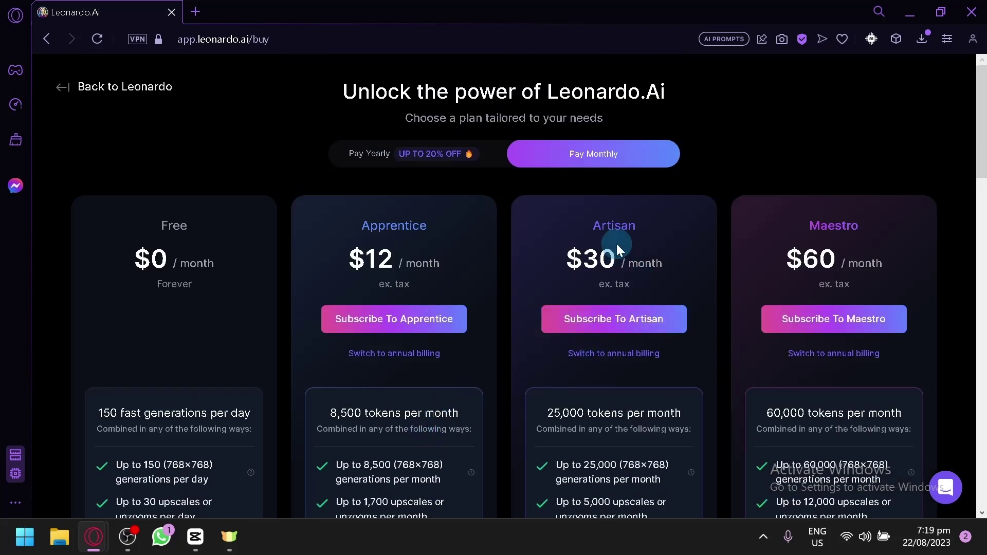
Step: Examine the Artisan plan's monthly price, tokens, pending jobs and generation queue features against the Free plan
{"action": "scroll", "coordinate": [616, 242], "scroll_direction": "down", "scroll_amount": 2}
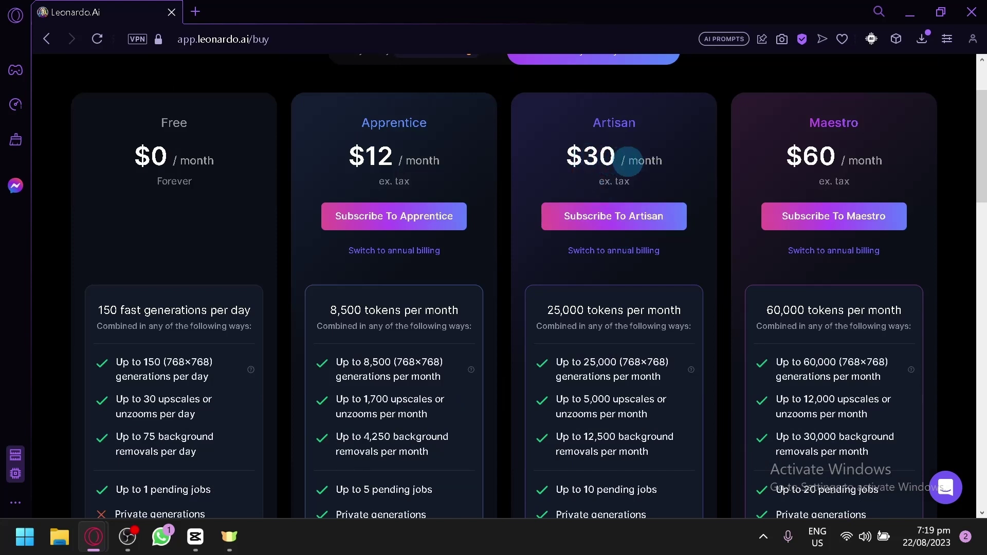
{"action": "scroll", "coordinate": [694, 203], "scroll_direction": "down", "scroll_amount": 2}
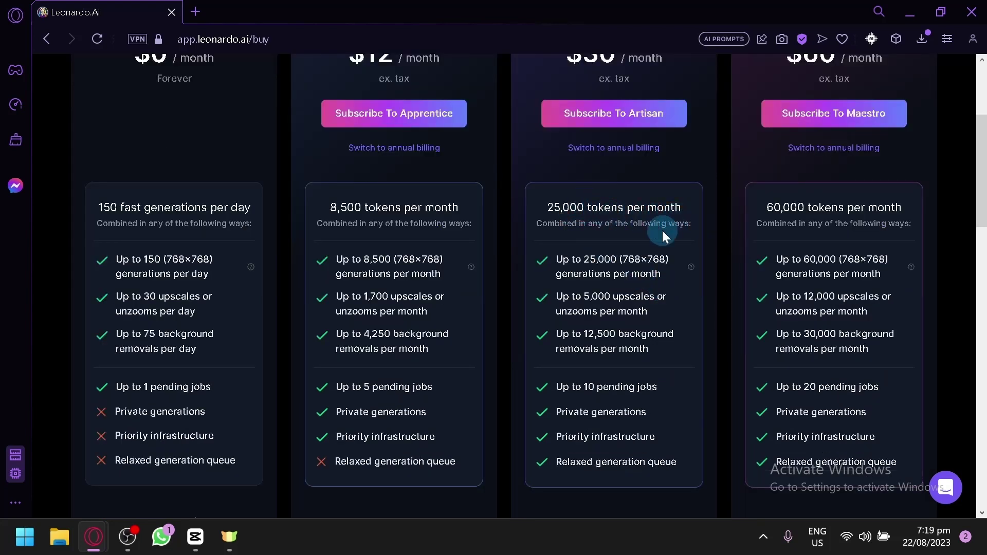
{"action": "scroll", "coordinate": [662, 230], "scroll_direction": "down", "scroll_amount": 2}
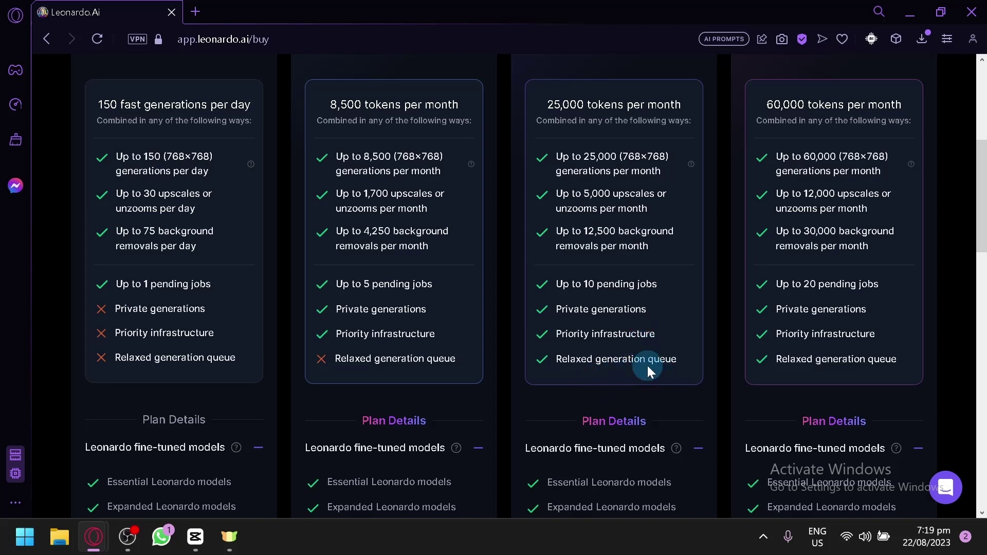
{"action": "scroll", "coordinate": [647, 366], "scroll_direction": "up", "scroll_amount": 2}
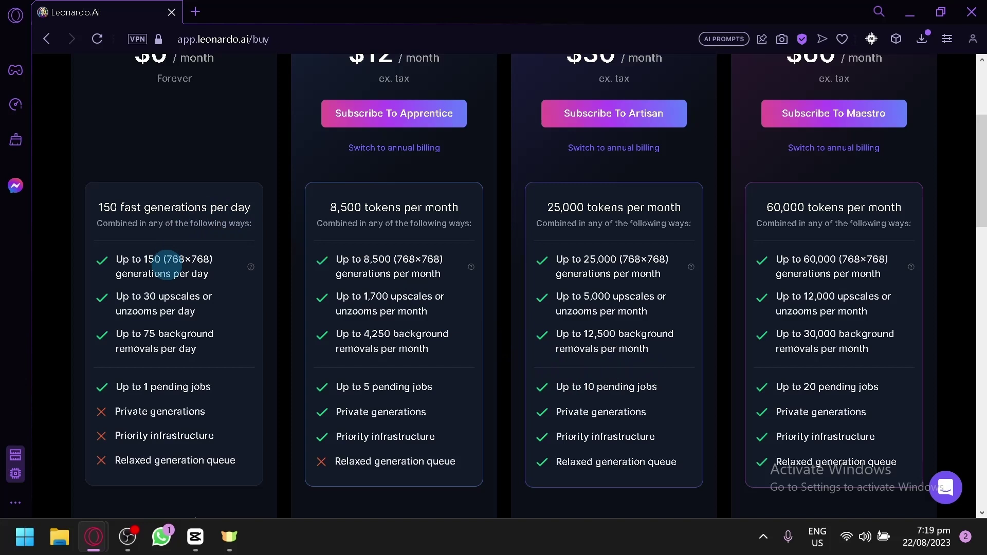
{"action": "scroll", "coordinate": [686, 238], "scroll_direction": "up", "scroll_amount": 4}
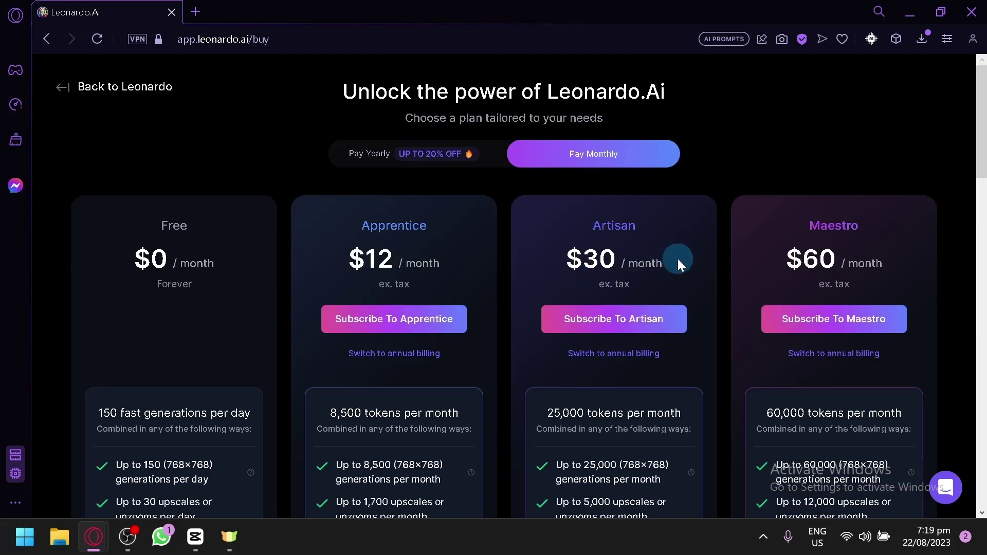
{"action": "scroll", "coordinate": [672, 261], "scroll_direction": "down", "scroll_amount": 2}
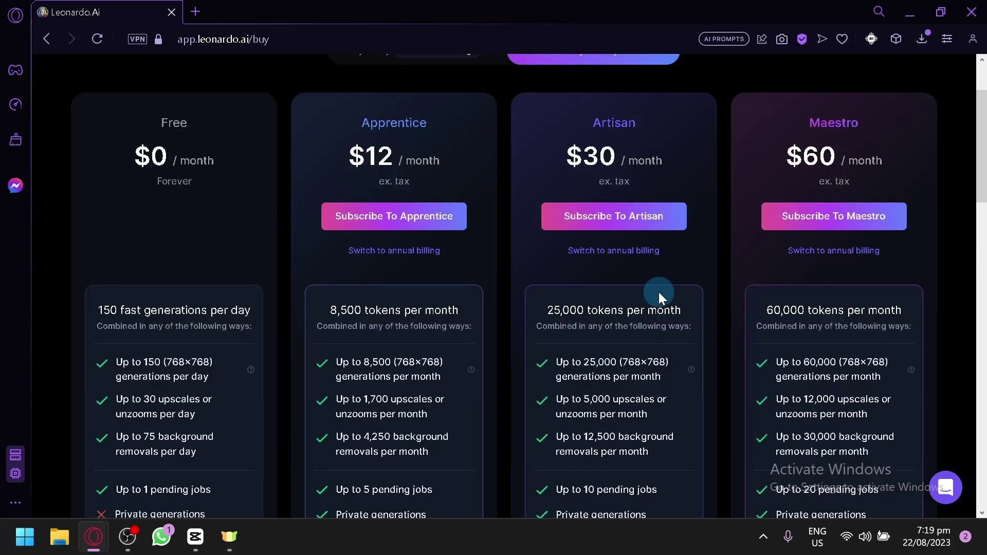
{"action": "scroll", "coordinate": [659, 292], "scroll_direction": "down", "scroll_amount": 2}
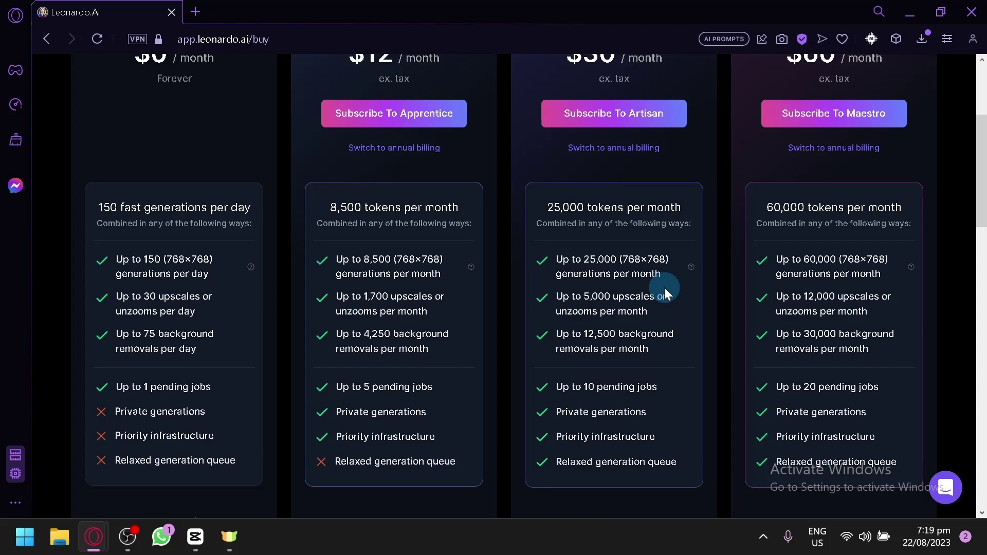
{"action": "scroll", "coordinate": [664, 288], "scroll_direction": "up", "scroll_amount": 2}
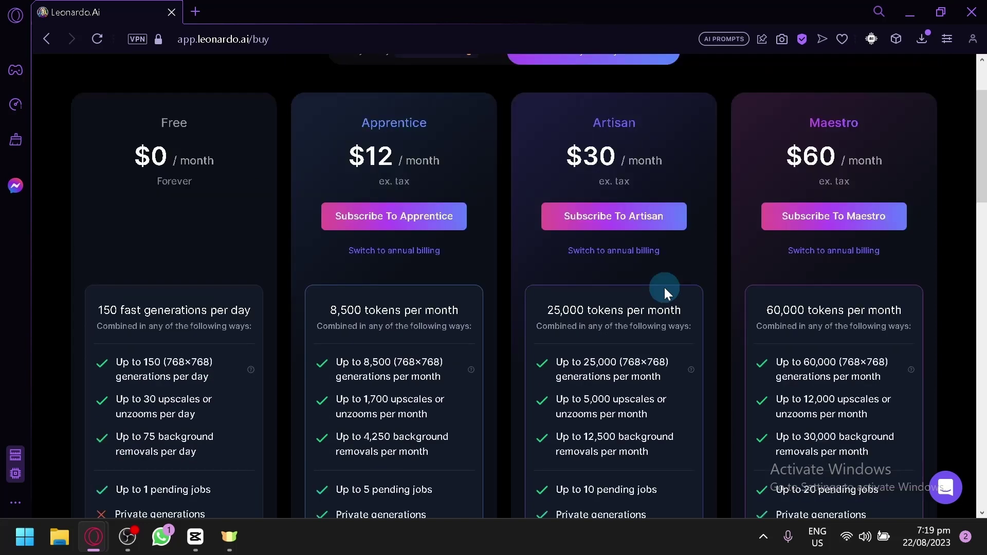
{"action": "scroll", "coordinate": [664, 288], "scroll_direction": "up", "scroll_amount": 2}
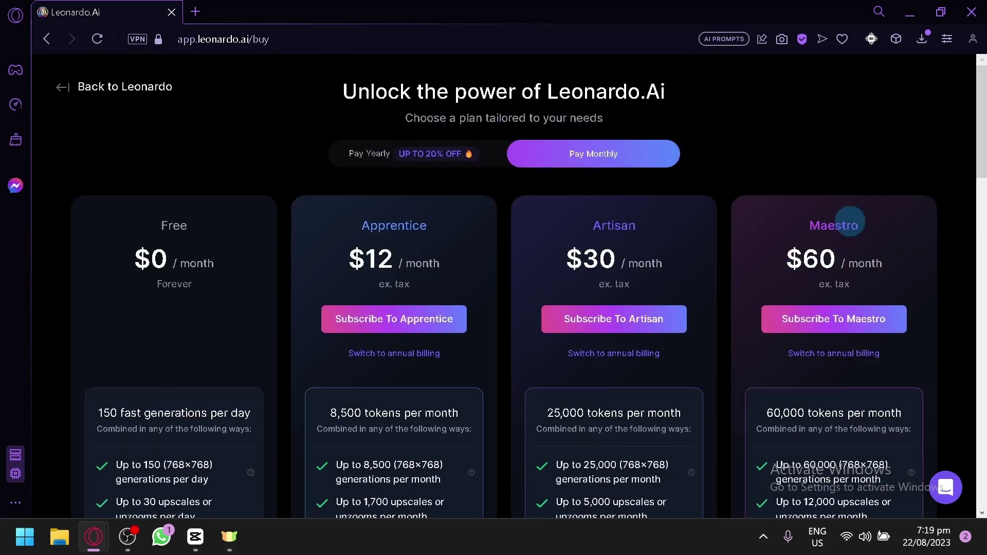
Step: Examine the Maestro plan's monthly price, token allowance, features and plan details down to the Frequently Asked Questions
{"action": "scroll", "coordinate": [837, 226], "scroll_direction": "down", "scroll_amount": 2}
{"action": "scroll", "coordinate": [850, 288], "scroll_direction": "down", "scroll_amount": 4}
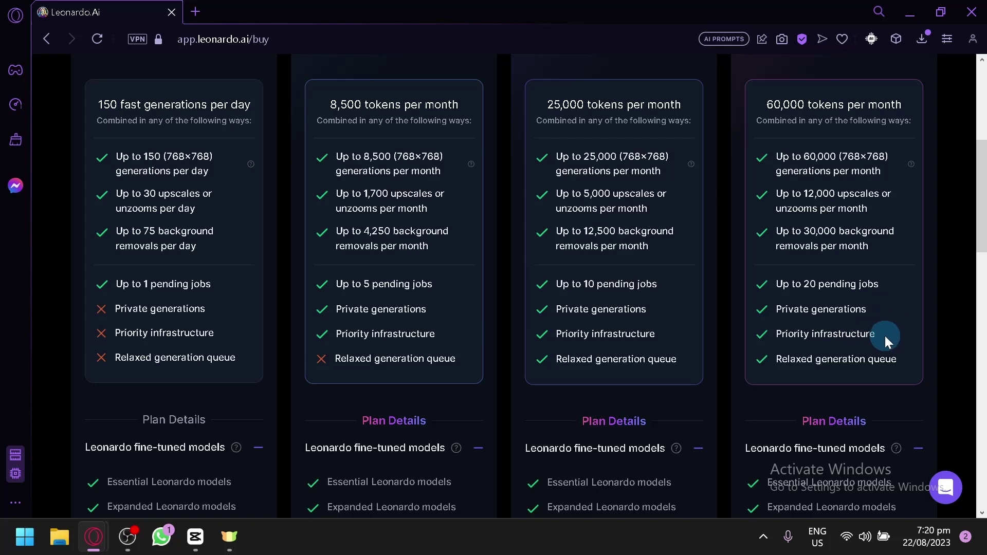
{"action": "scroll", "coordinate": [874, 340], "scroll_direction": "down", "scroll_amount": 2}
{"action": "scroll", "coordinate": [881, 254], "scroll_direction": "down", "scroll_amount": 6}
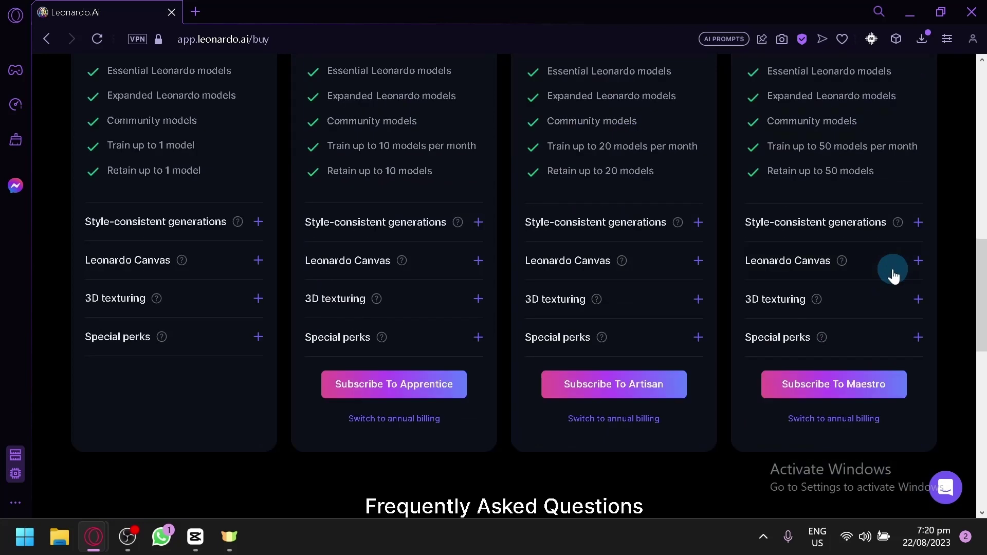
{"action": "scroll", "coordinate": [820, 327], "scroll_direction": "down", "scroll_amount": 5}
{"action": "scroll", "coordinate": [701, 311], "scroll_direction": "up", "scroll_amount": 15}
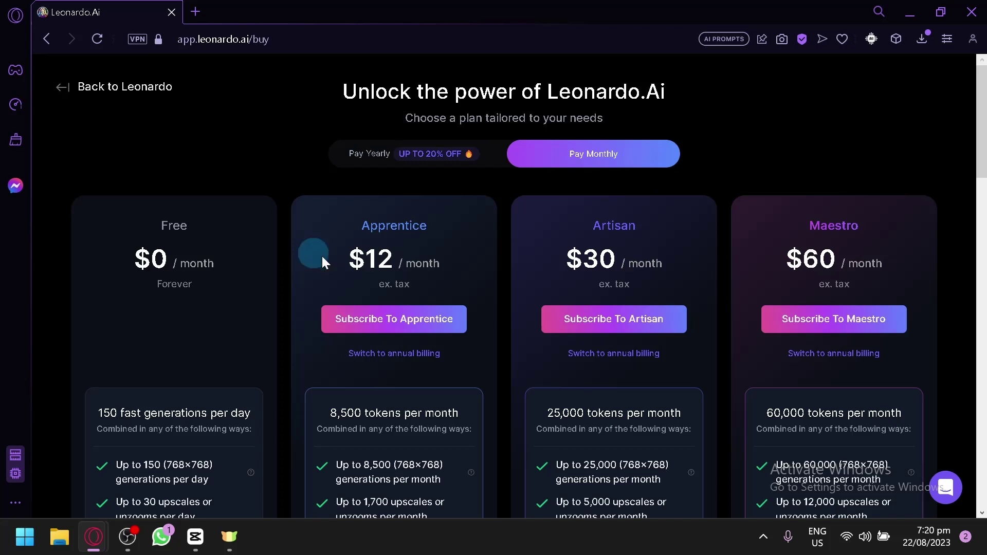
Step: Compare the pending jobs, private generations and fine-tuned model limits across the four plans
{"action": "scroll", "coordinate": [476, 307], "scroll_direction": "down", "scroll_amount": 2}
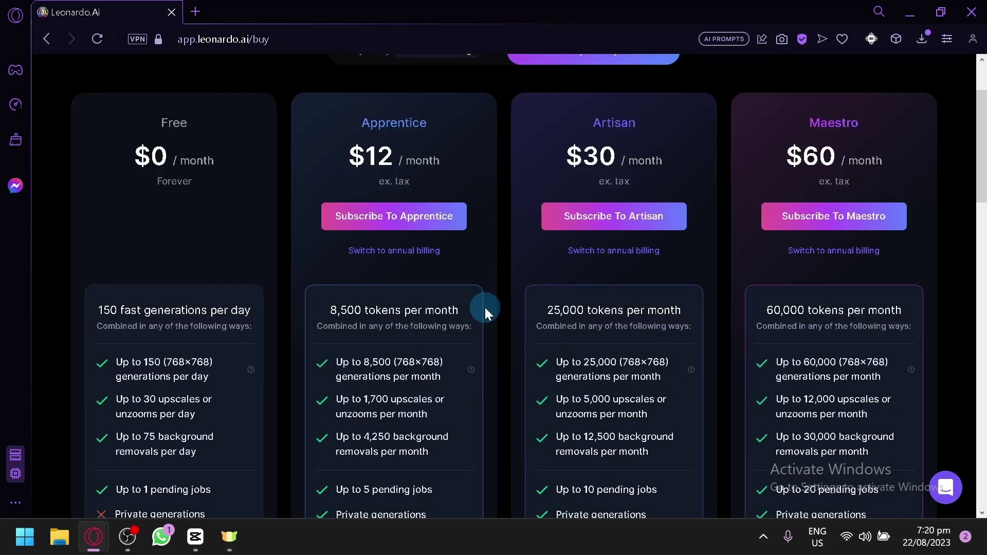
{"action": "scroll", "coordinate": [486, 307], "scroll_direction": "down", "scroll_amount": 2}
{"action": "scroll", "coordinate": [493, 286], "scroll_direction": "down", "scroll_amount": 4}
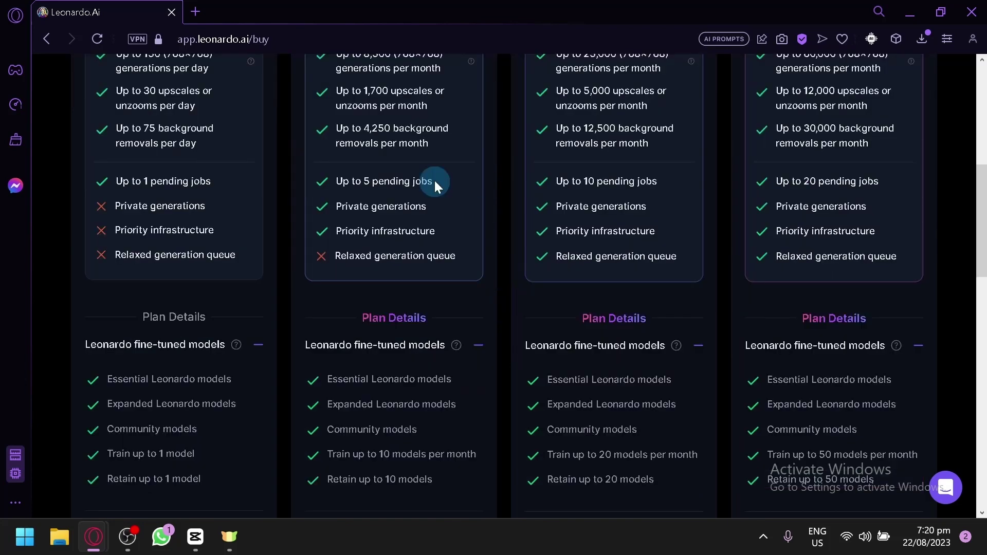
{"action": "scroll", "coordinate": [434, 185], "scroll_direction": "up", "scroll_amount": 2}
{"action": "scroll", "coordinate": [488, 209], "scroll_direction": "down", "scroll_amount": 4}
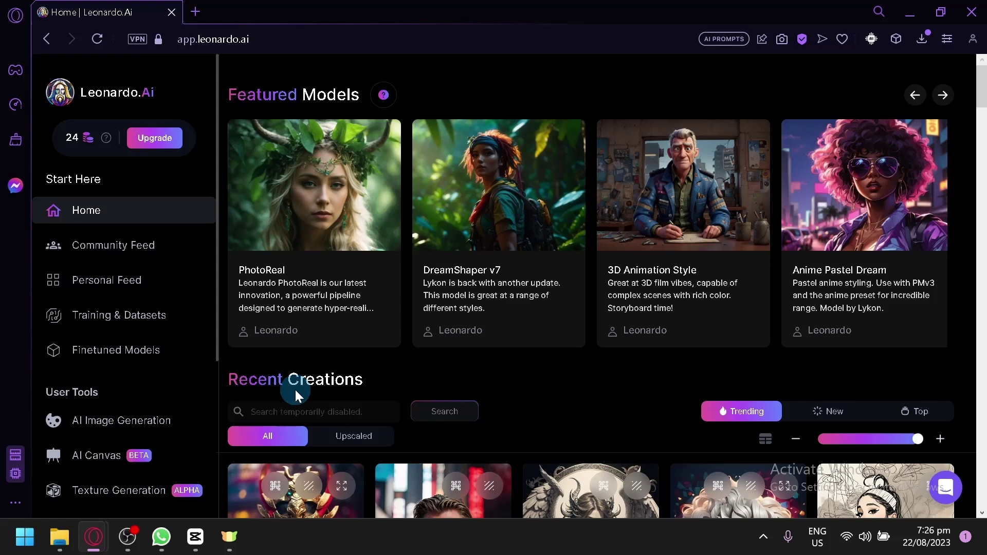
{"action": "scroll", "coordinate": [295, 388], "scroll_direction": "down", "scroll_amount": 2}
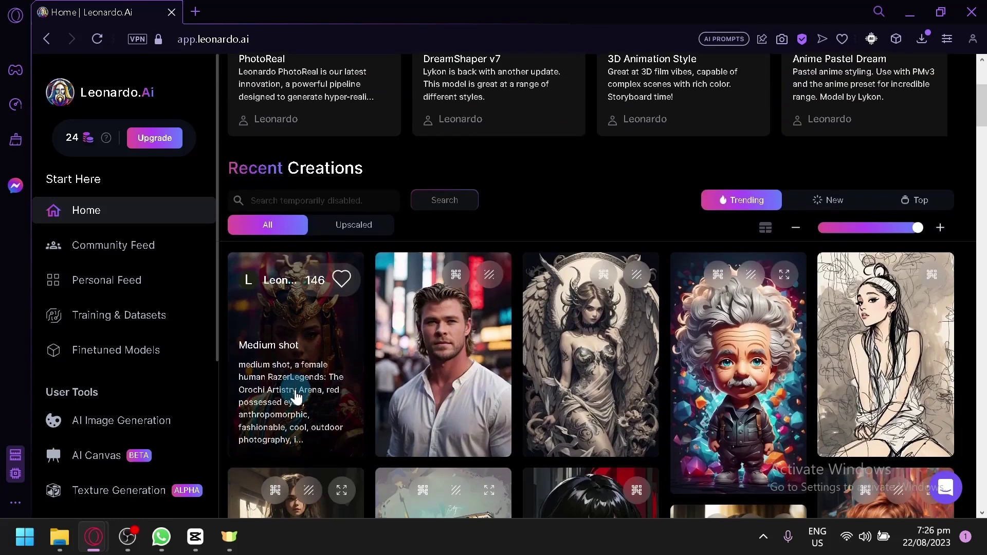
{"action": "scroll", "coordinate": [297, 397], "scroll_direction": "up", "scroll_amount": 2}
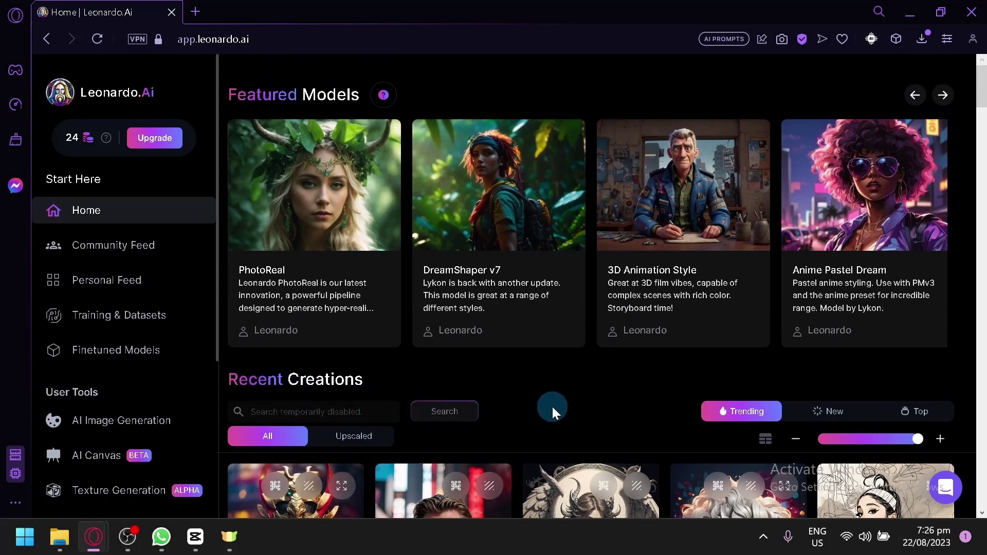
Step: Browse the trending community images under Recent Creations on the home page and read their prompt previews
{"action": "scroll", "coordinate": [551, 405], "scroll_direction": "down", "scroll_amount": 8}
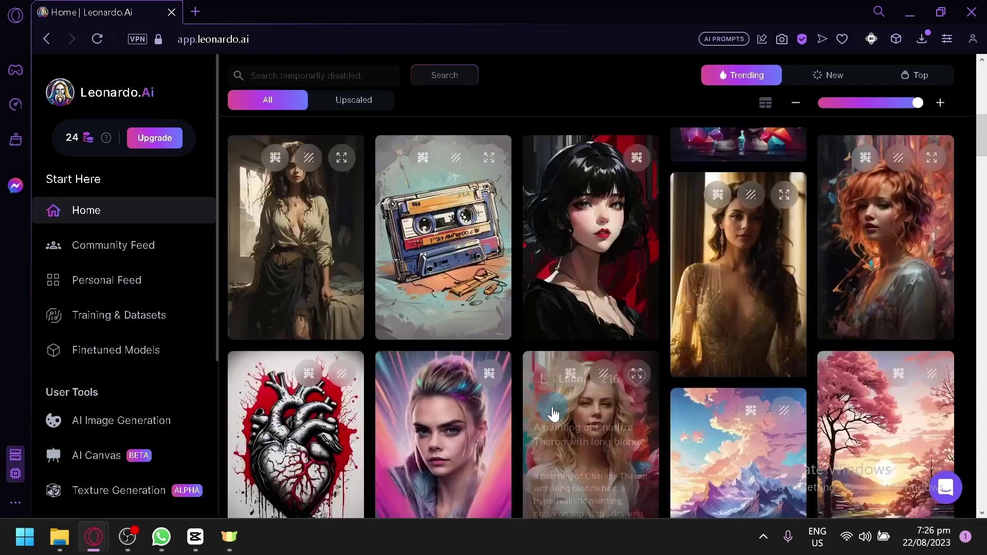
{"action": "scroll", "coordinate": [553, 415], "scroll_direction": "up", "scroll_amount": 6}
{"action": "scroll", "coordinate": [553, 414], "scroll_direction": "down", "scroll_amount": 3}
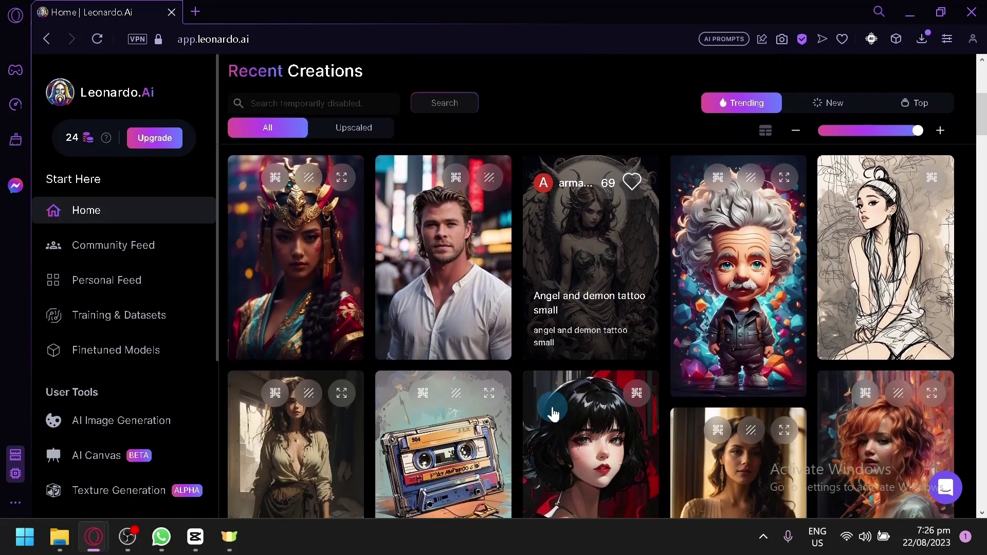
{"action": "scroll", "coordinate": [553, 415], "scroll_direction": "down", "scroll_amount": 1}
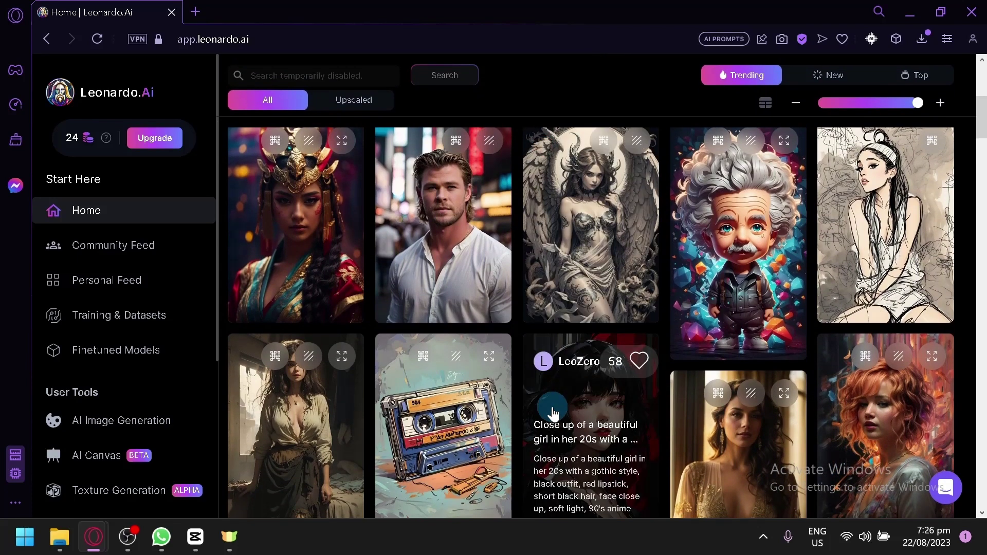
{"action": "scroll", "coordinate": [553, 414], "scroll_direction": "down", "scroll_amount": 2}
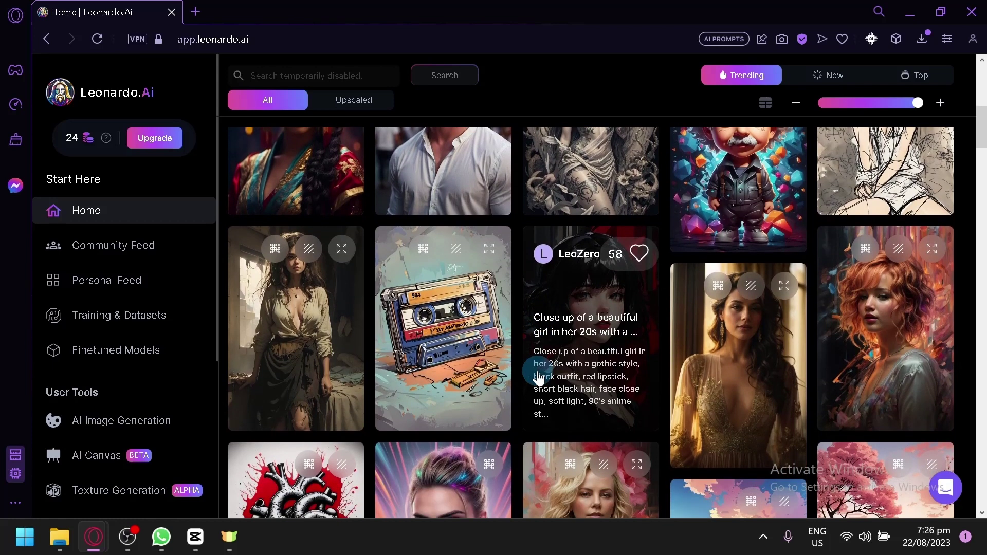
{"action": "scroll", "coordinate": [539, 378], "scroll_direction": "down", "scroll_amount": 3}
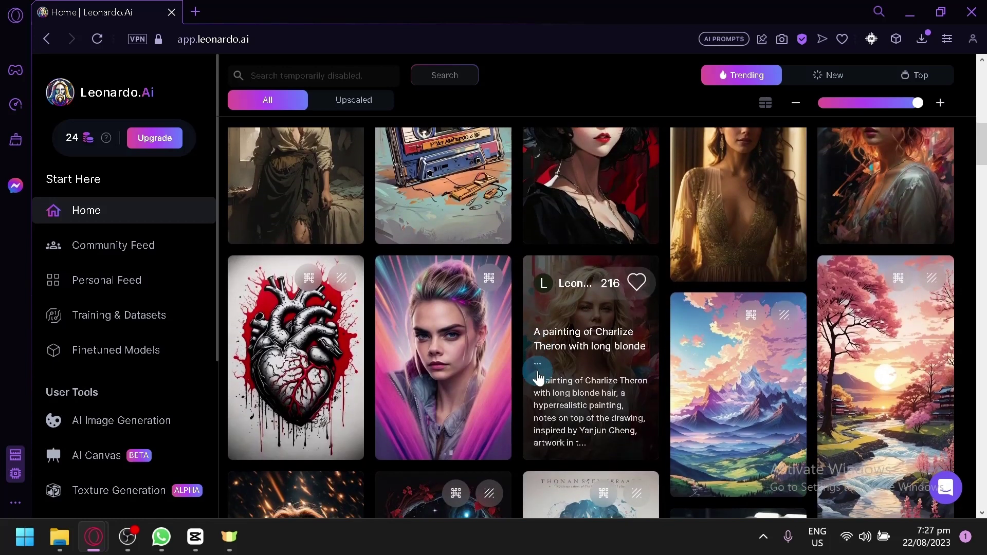
{"action": "scroll", "coordinate": [539, 378], "scroll_direction": "down", "scroll_amount": 3}
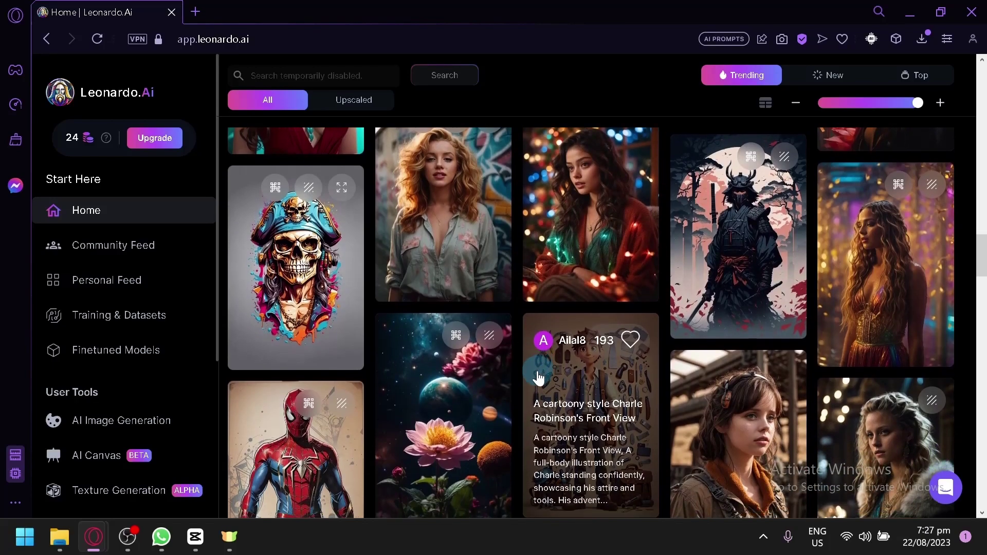
{"action": "scroll", "coordinate": [538, 378], "scroll_direction": "up", "scroll_amount": 15}
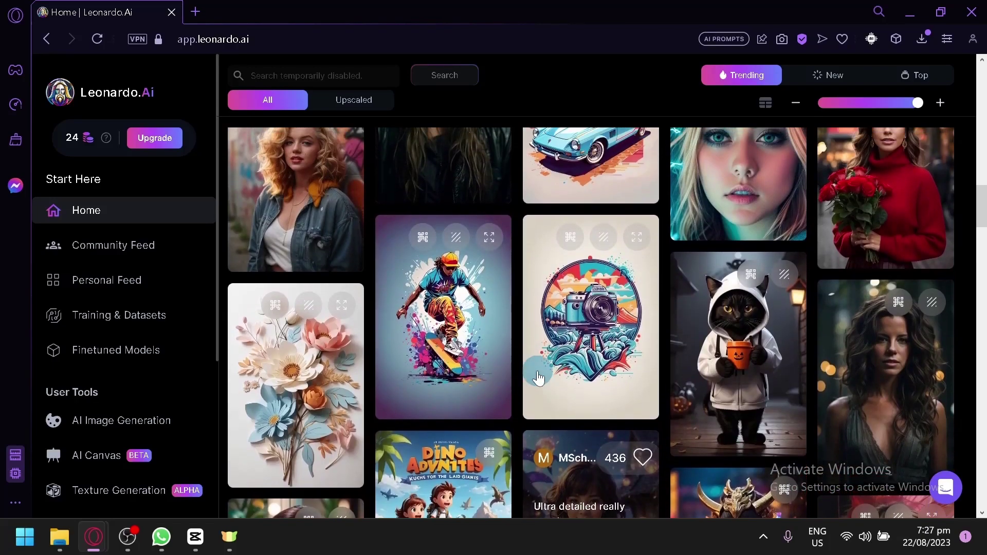
{"action": "scroll", "coordinate": [538, 379], "scroll_direction": "up", "scroll_amount": 10}
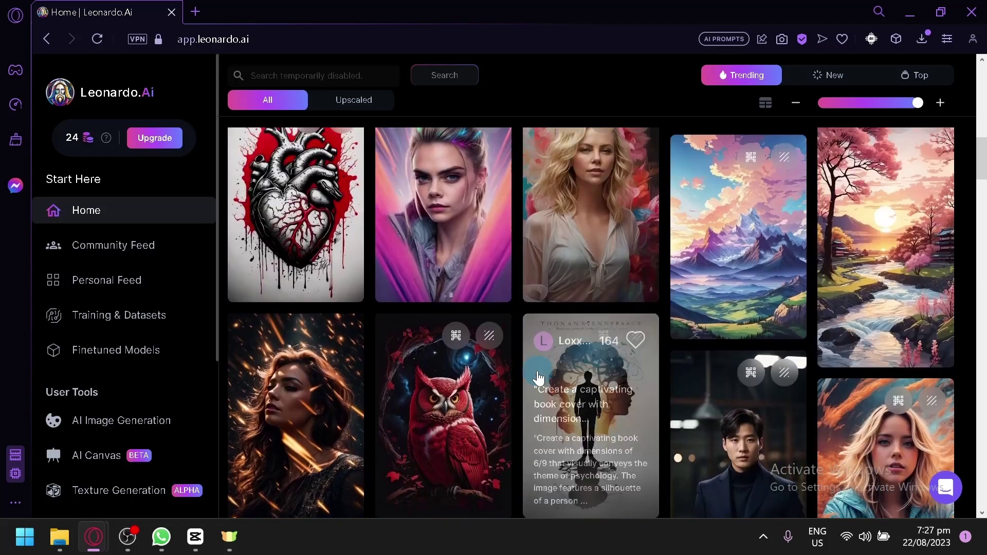
{"action": "scroll", "coordinate": [538, 378], "scroll_direction": "up", "scroll_amount": 2}
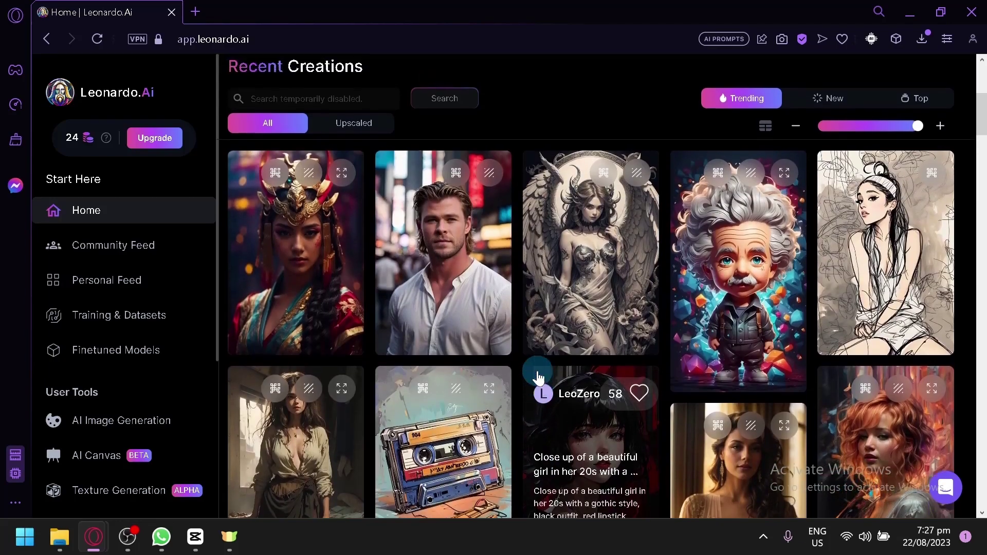
{"action": "scroll", "coordinate": [538, 378], "scroll_direction": "down", "scroll_amount": 2}
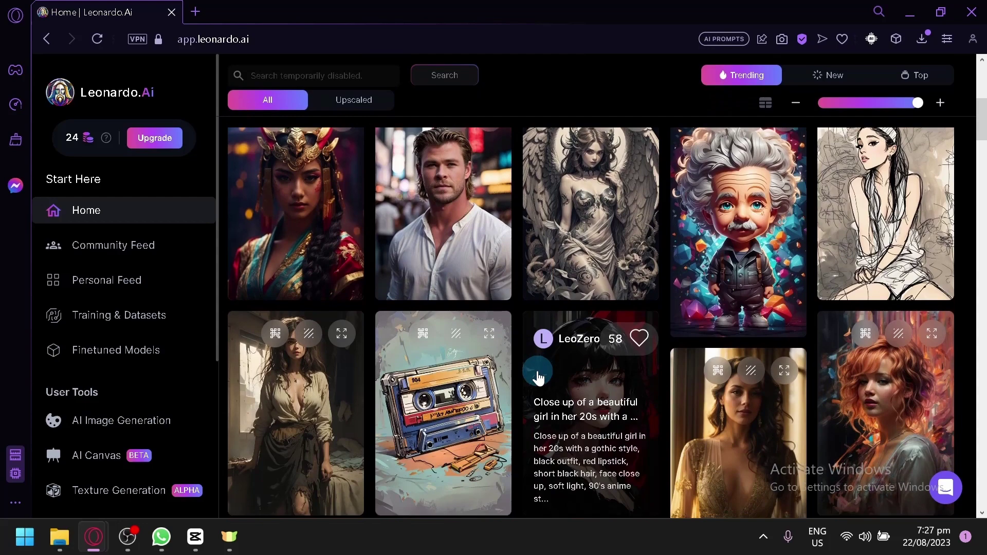
{"action": "scroll", "coordinate": [538, 378], "scroll_direction": "down", "scroll_amount": 3}
{"action": "scroll", "coordinate": [538, 379], "scroll_direction": "down", "scroll_amount": 8}
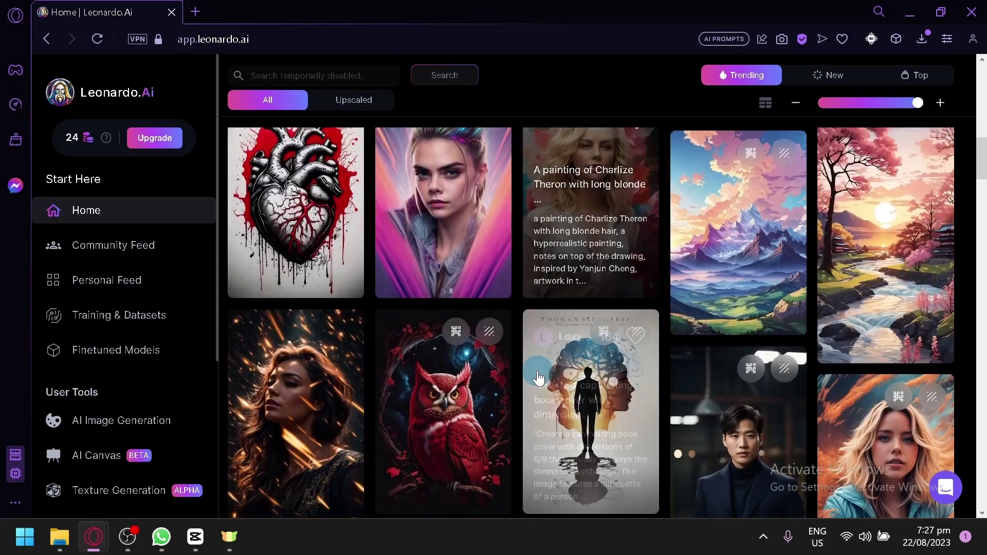
Step: View the prompt details and generation settings of the trending "Medium shot" image of a woman in a horned headdress, and close it
{"action": "scroll", "coordinate": [538, 378], "scroll_direction": "down", "scroll_amount": 9}
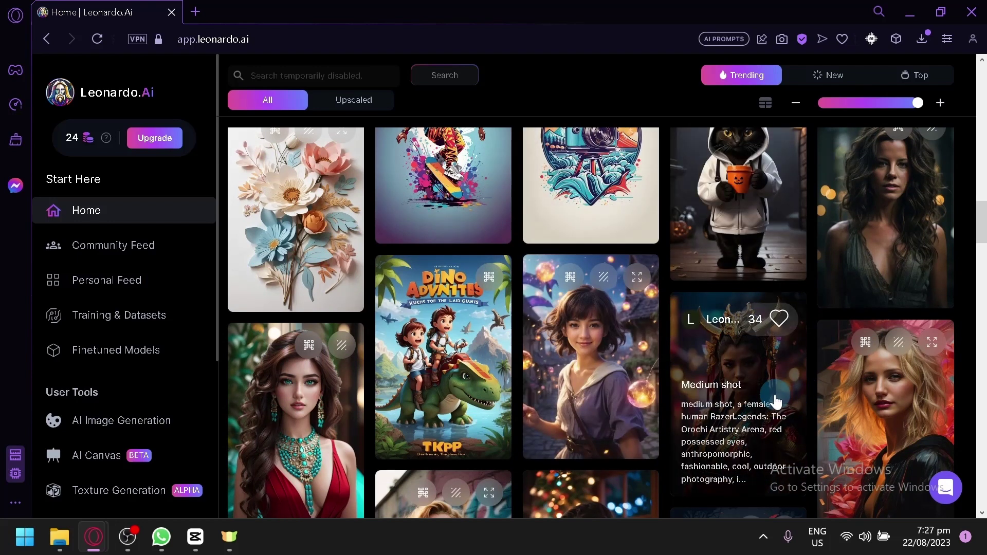
{"action": "left_click", "coordinate": [776, 397]}
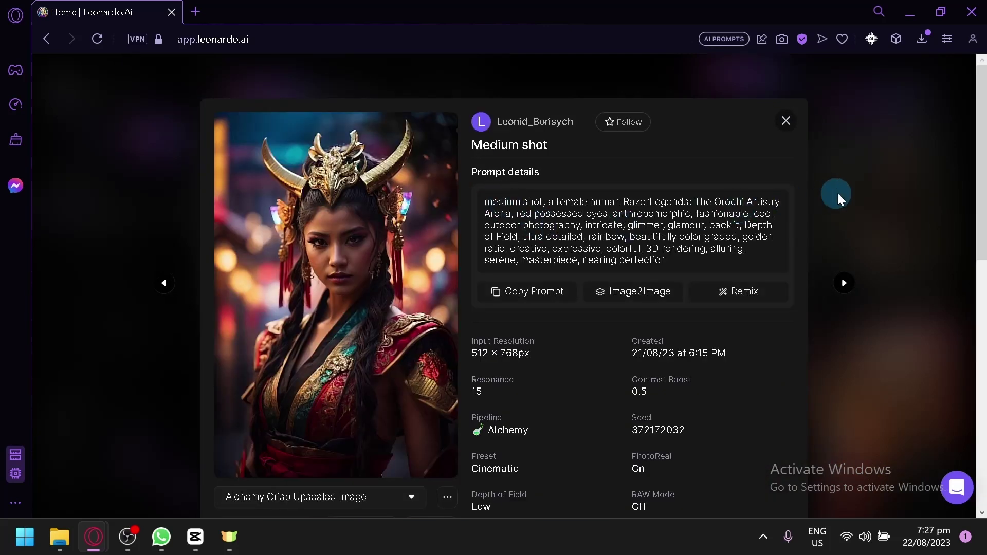
{"action": "left_click", "coordinate": [862, 190]}
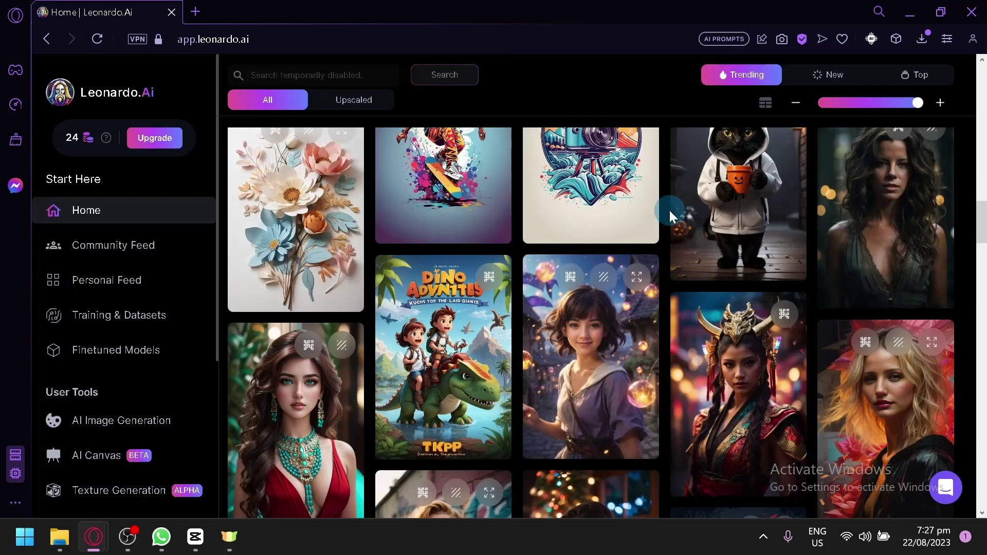
Step: Look through more trending creations, switch the Recent Creations feed to Top and browse its images
{"action": "scroll", "coordinate": [669, 211], "scroll_direction": "down", "scroll_amount": 5}
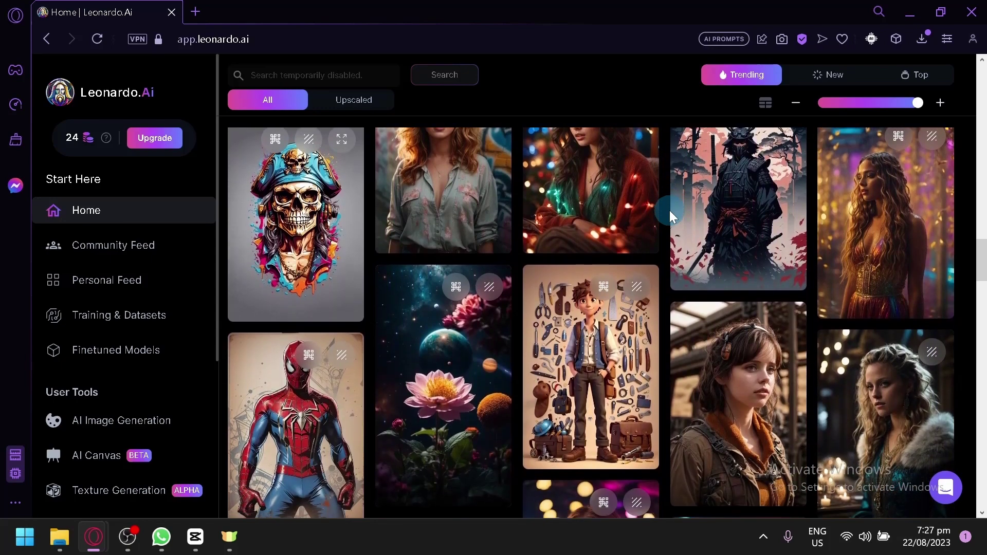
{"action": "scroll", "coordinate": [669, 210], "scroll_direction": "down", "scroll_amount": 4}
{"action": "scroll", "coordinate": [670, 211], "scroll_direction": "down", "scroll_amount": 3}
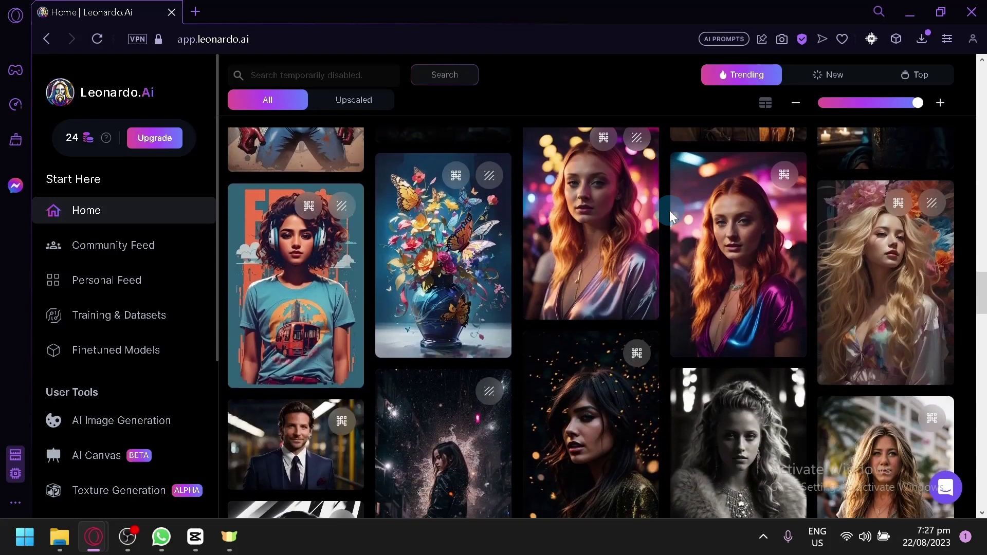
{"action": "scroll", "coordinate": [669, 215], "scroll_direction": "down", "scroll_amount": 1}
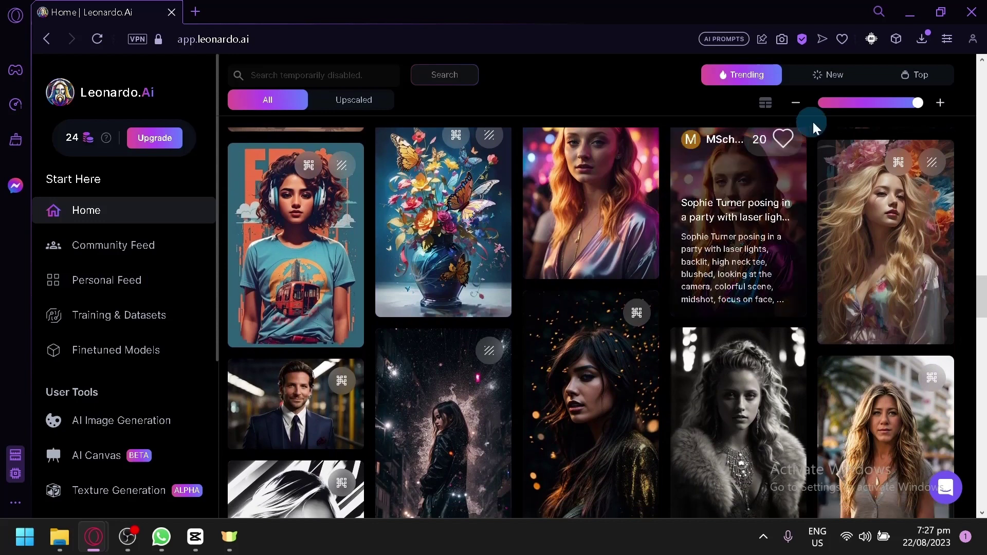
{"action": "left_click", "coordinate": [911, 82]}
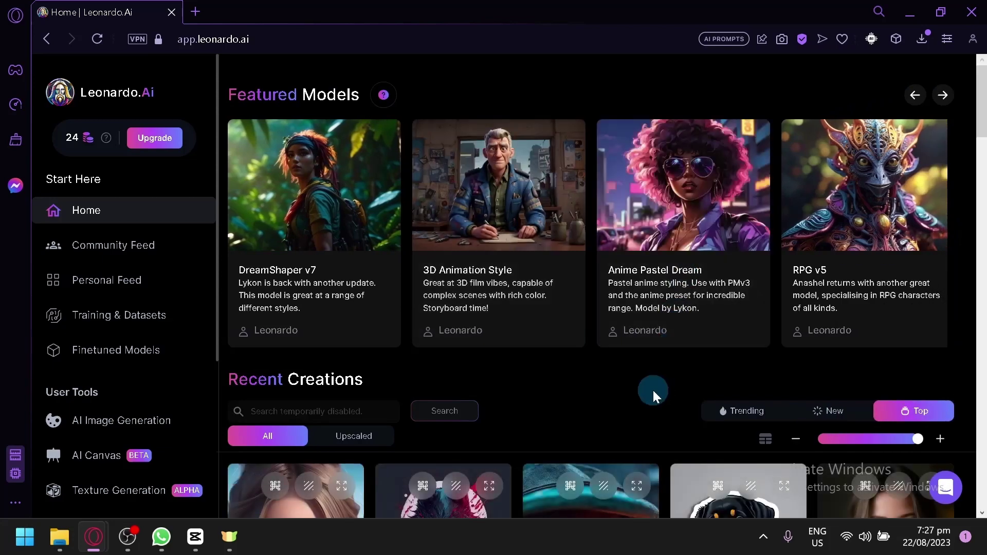
{"action": "scroll", "coordinate": [653, 390], "scroll_direction": "down", "scroll_amount": 5}
{"action": "scroll", "coordinate": [653, 390], "scroll_direction": "down", "scroll_amount": 1}
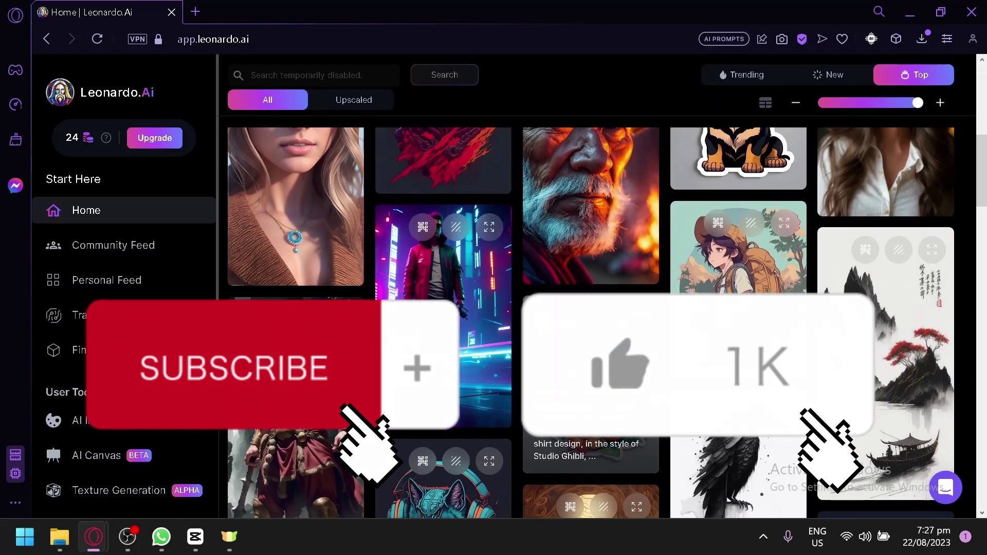
{"action": "scroll", "coordinate": [655, 392], "scroll_direction": "down", "scroll_amount": 5}
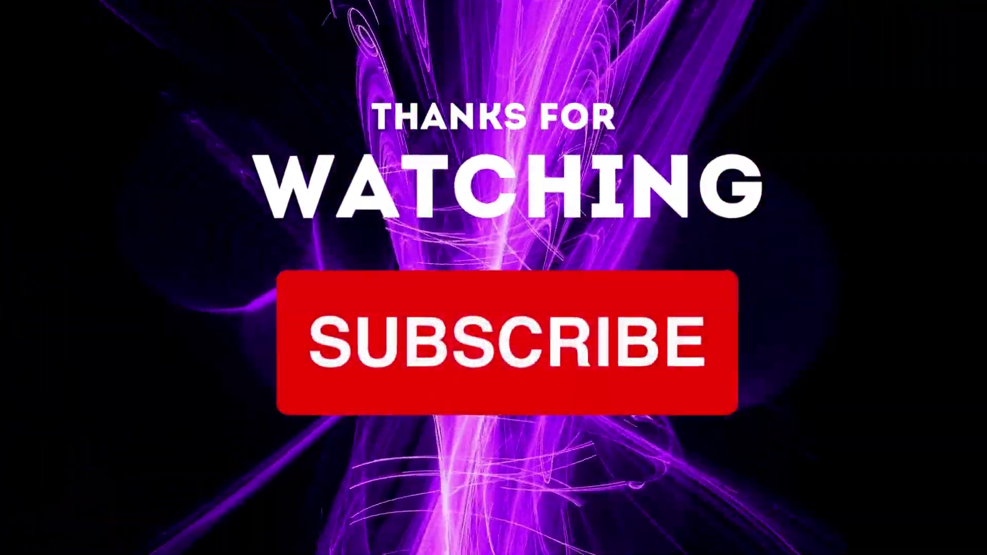